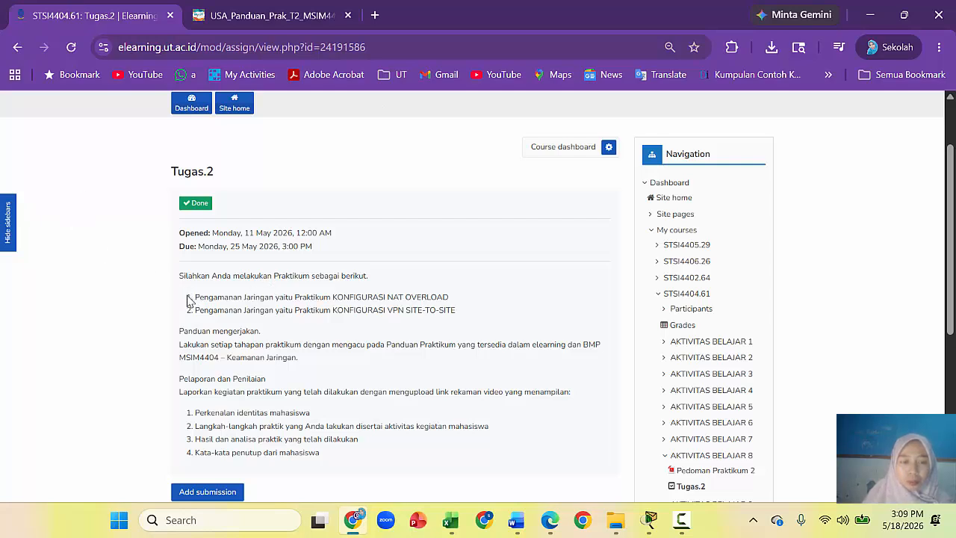
Step: Highlight the NAT Overload and VPN Site-to-Site task lines on the Tugas.2 assignment page
left_click_drag(183, 299, 484, 330)
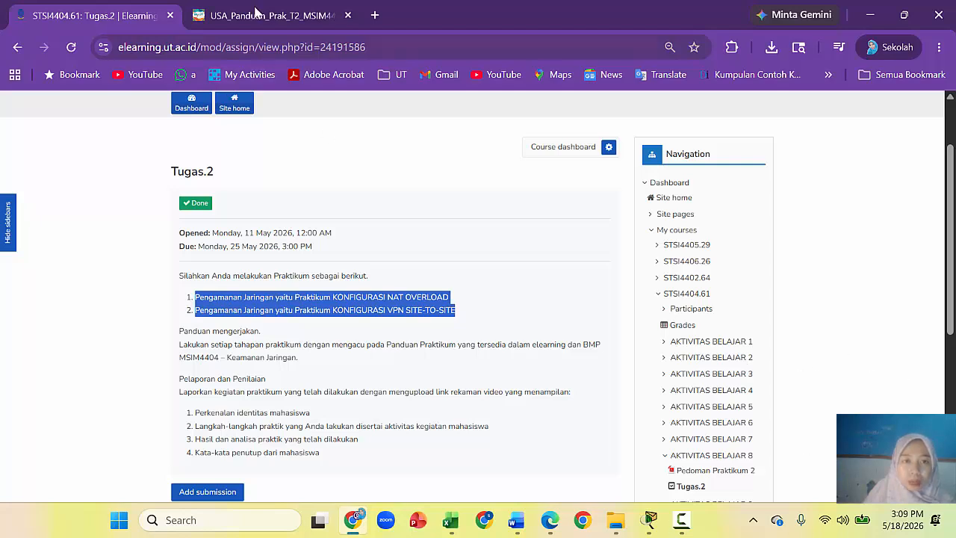
mouse_move(255, 11)
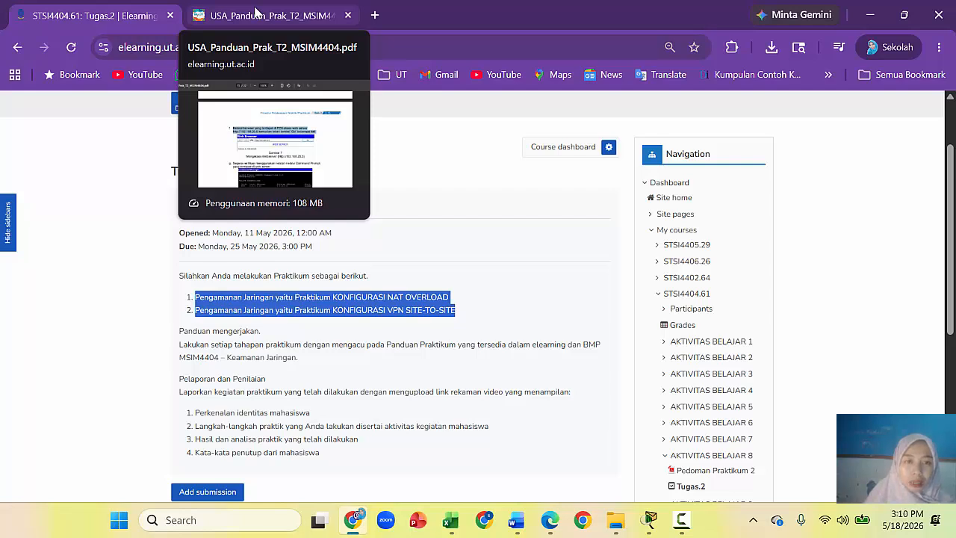
Step: Show page 14 of USA_Panduan_Prak_T2_MSIM4404.pdf, section 2.1.2 Konfigurasi NAT Overload
left_click(254, 10)
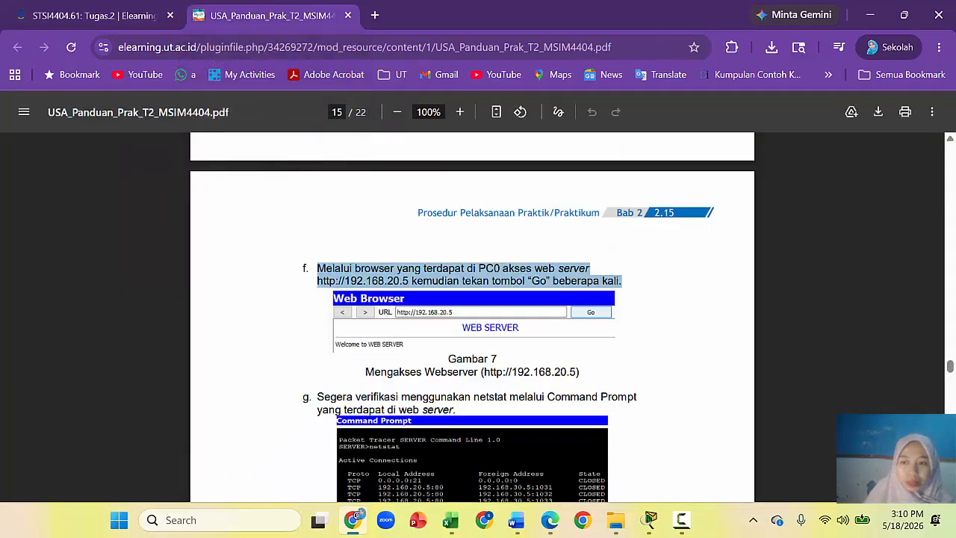
left_click(950, 139)
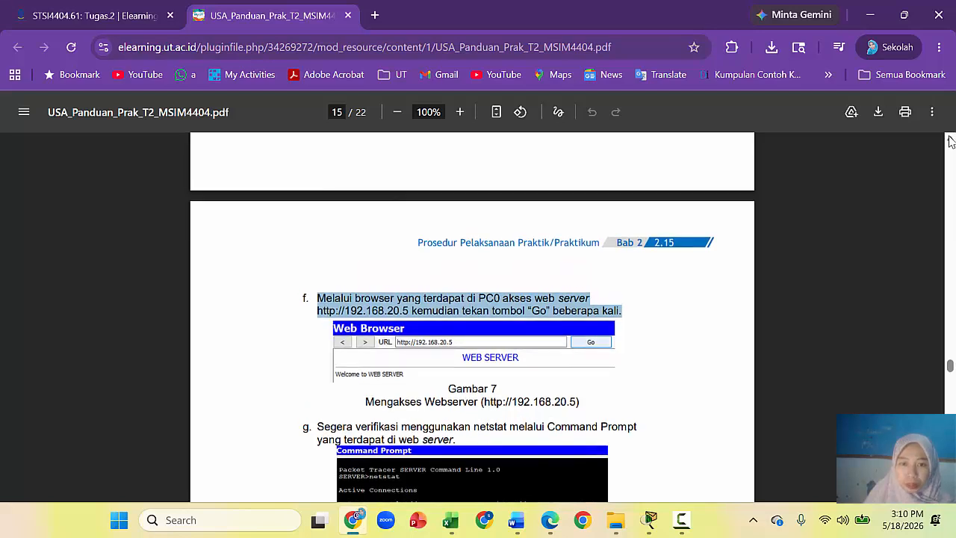
left_click(950, 140)
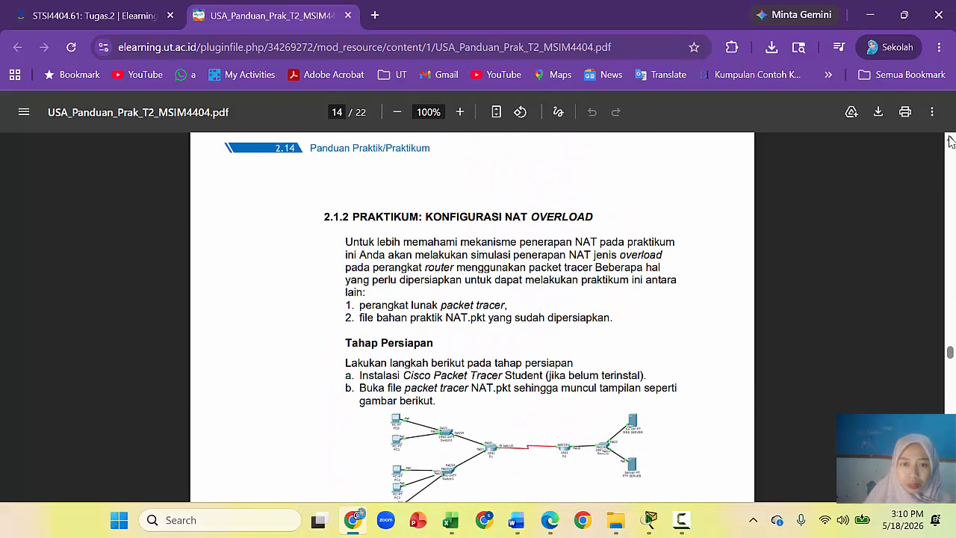
left_click(110, 23)
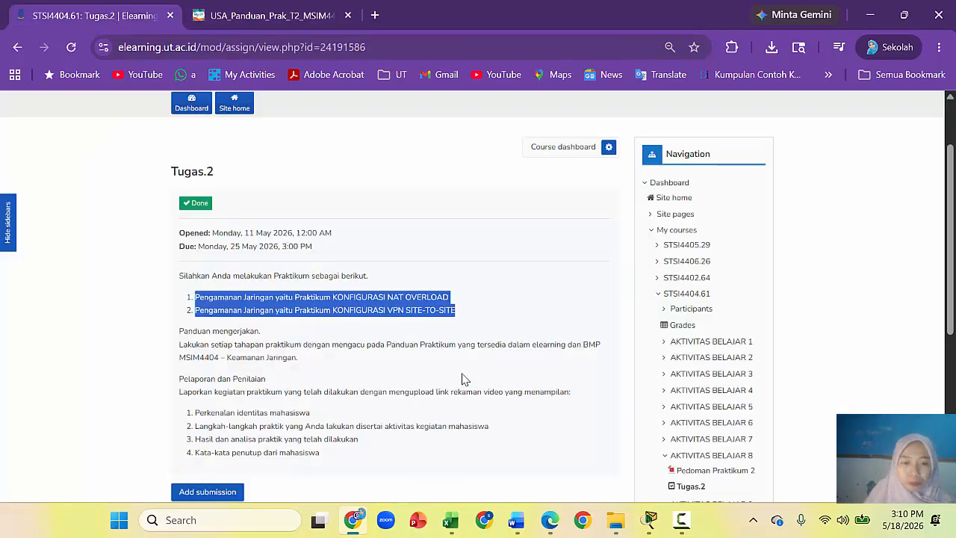
left_click(265, 21)
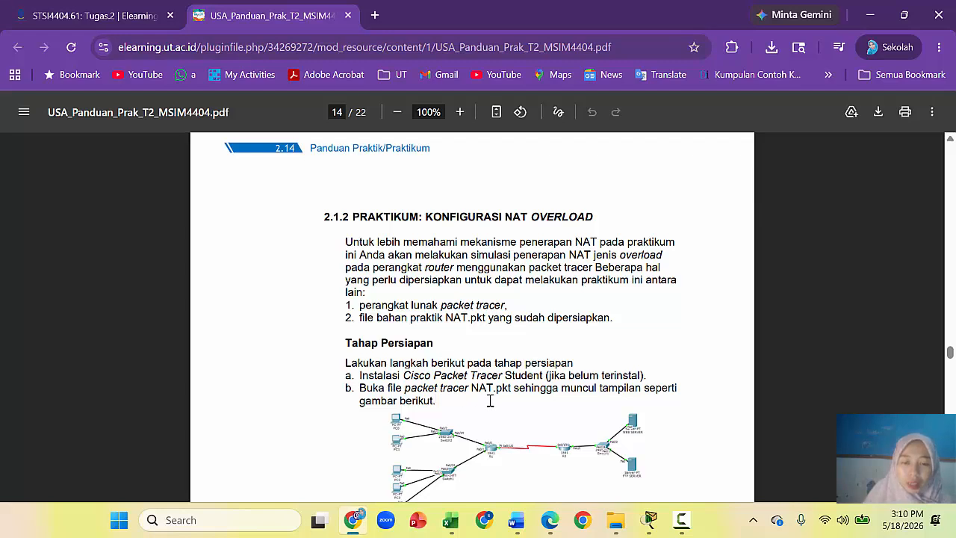
mouse_move(617, 529)
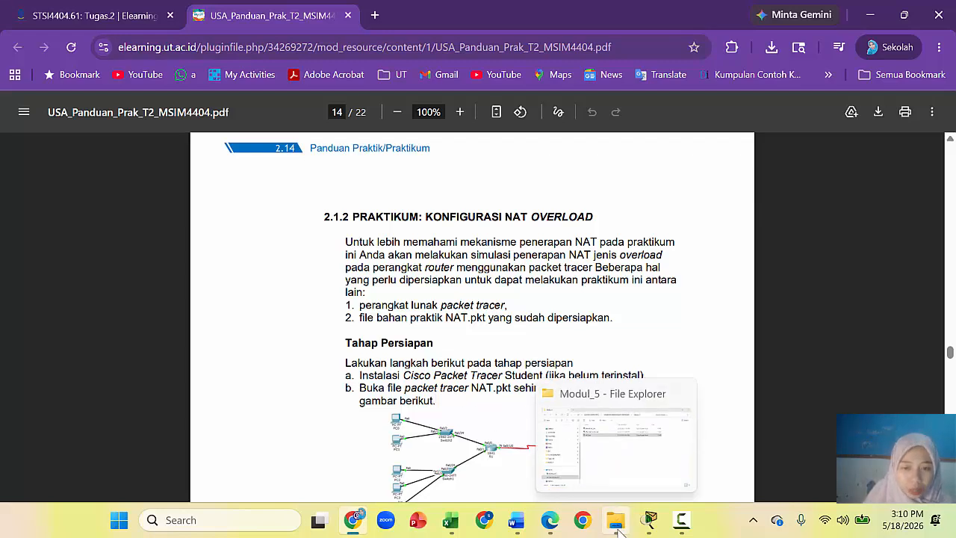
Step: Open the Modul_5 folder from MSIM4404 KEAMANAN JARINGAN in File Explorer
left_click(617, 523)
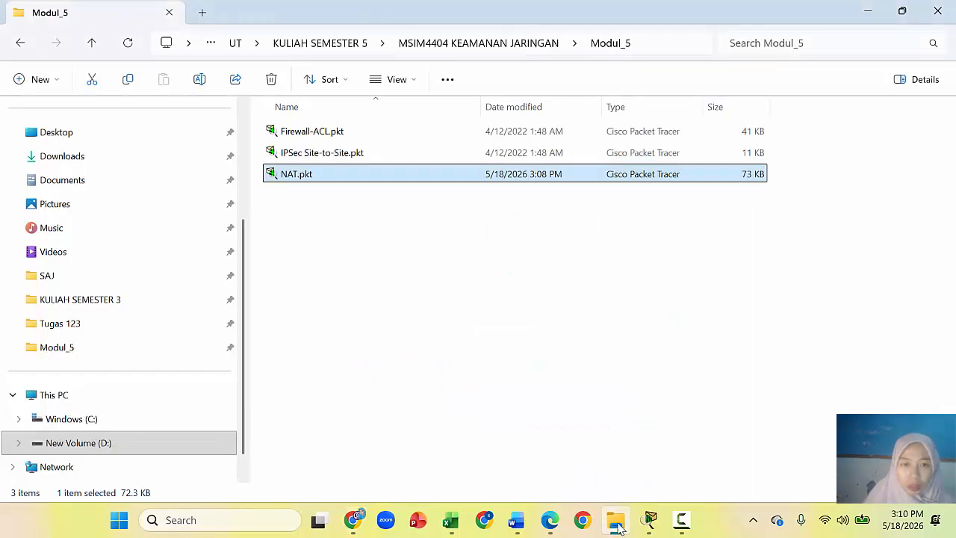
left_click(498, 46)
double_click(326, 195)
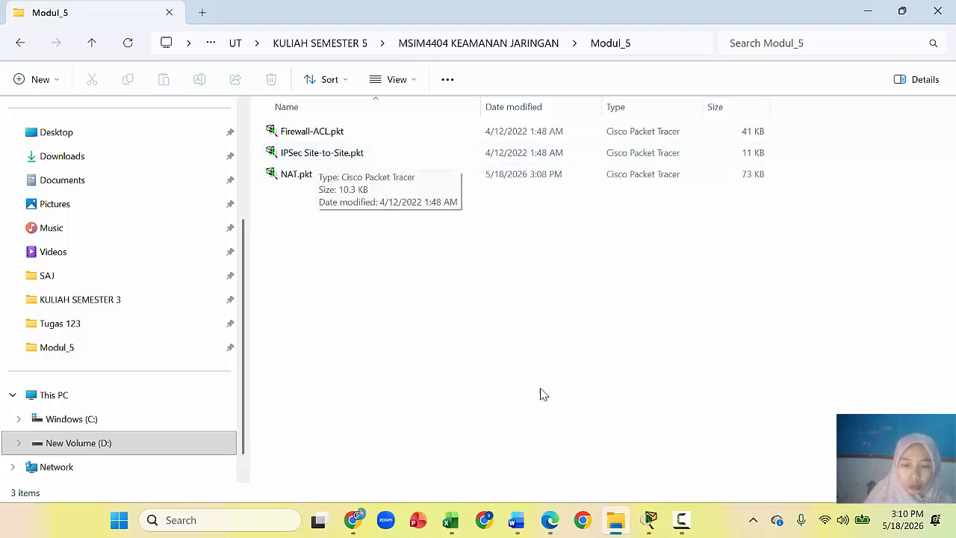
Step: Close two spare Packet Tracer windows without saving, then switch to the NAT.pkt window
mouse_move(646, 528)
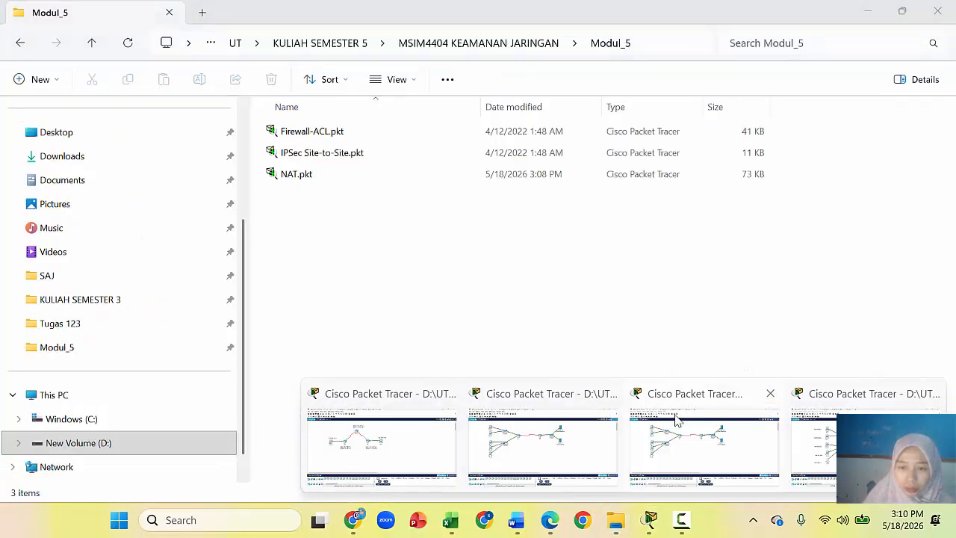
left_click(770, 396)
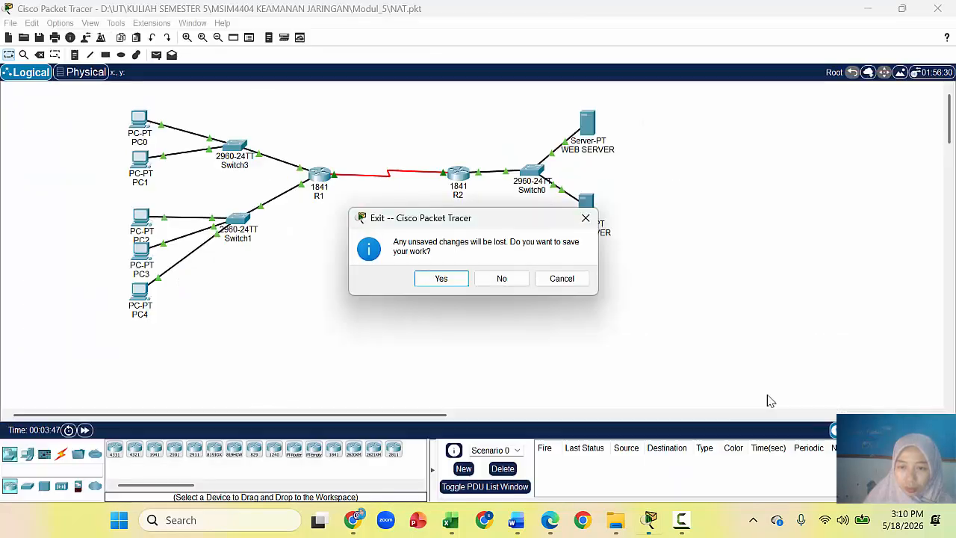
left_click(500, 283)
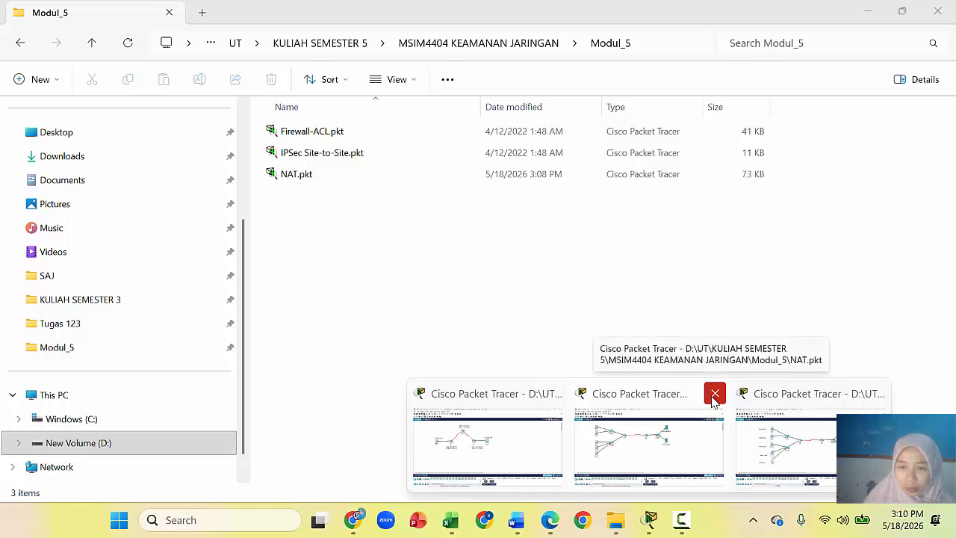
left_click(715, 394)
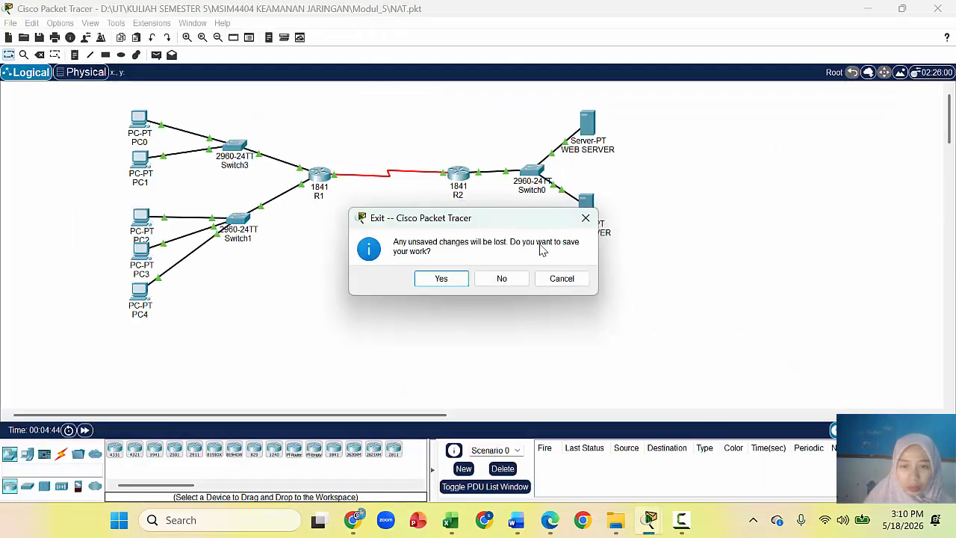
left_click(501, 278)
mouse_move(649, 520)
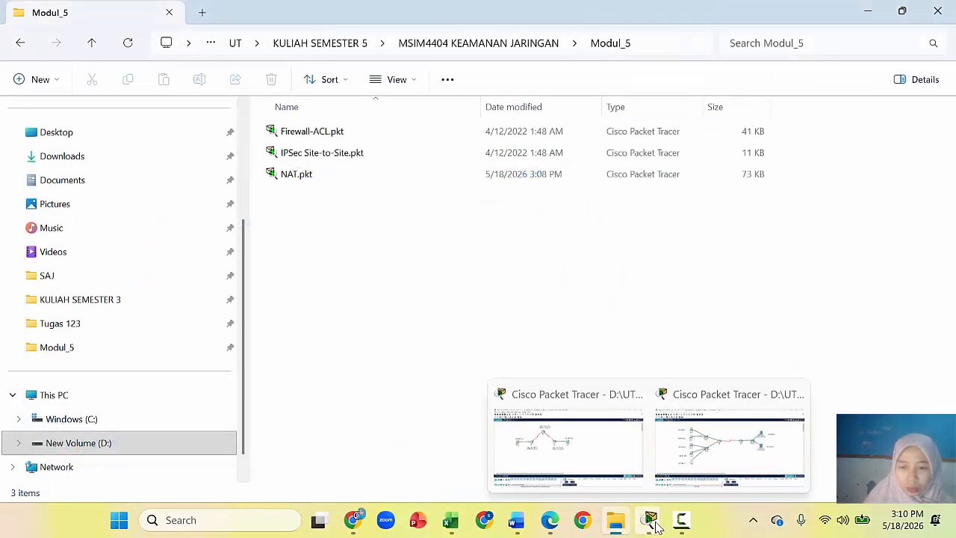
left_click(702, 459)
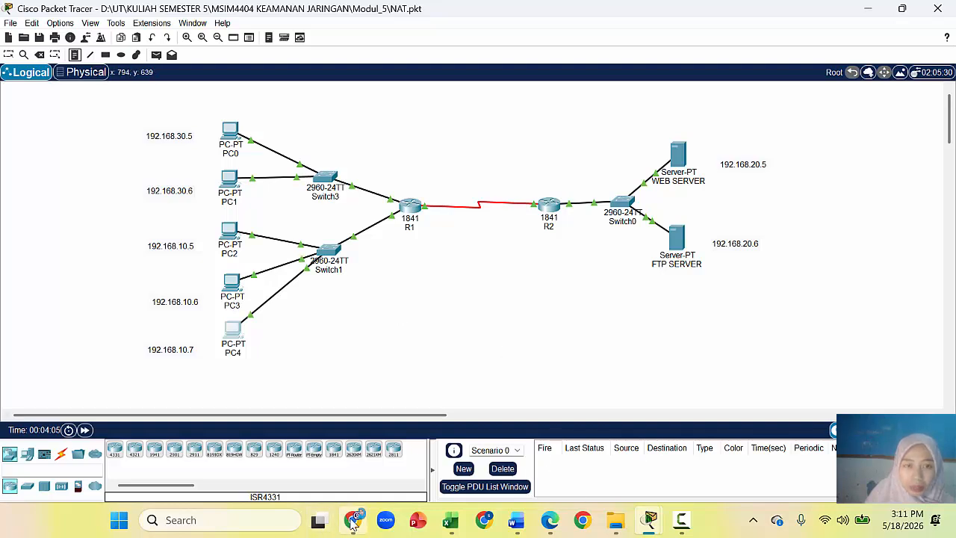
mouse_move(353, 523)
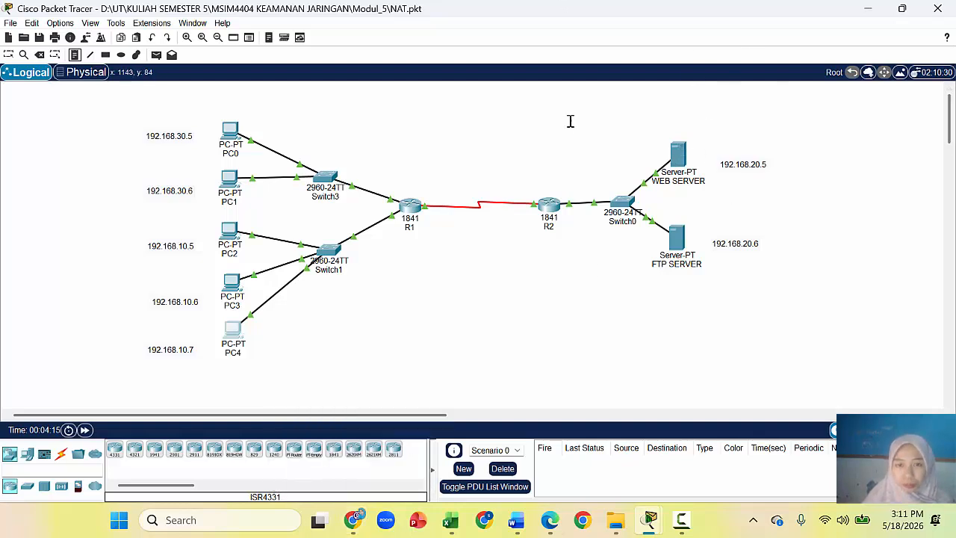
mouse_move(223, 135)
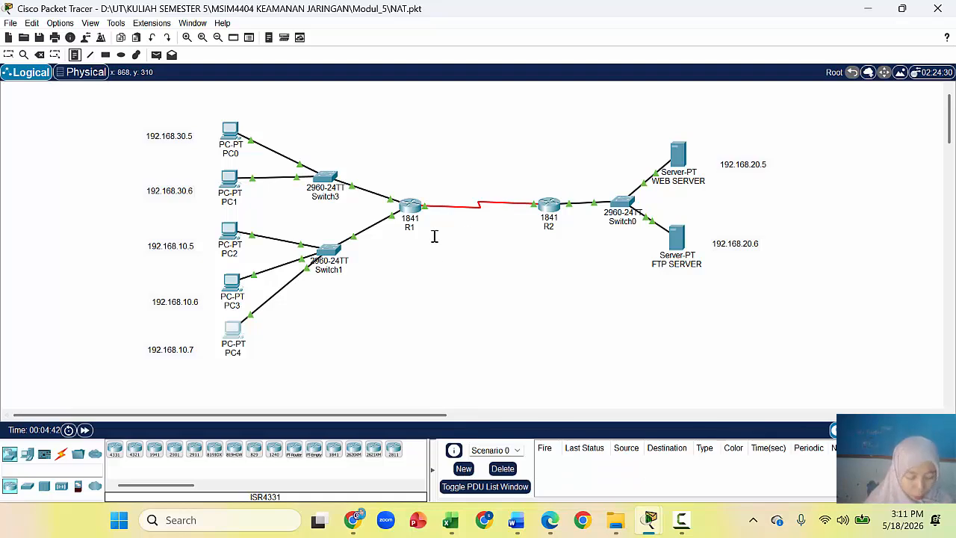
mouse_move(548, 210)
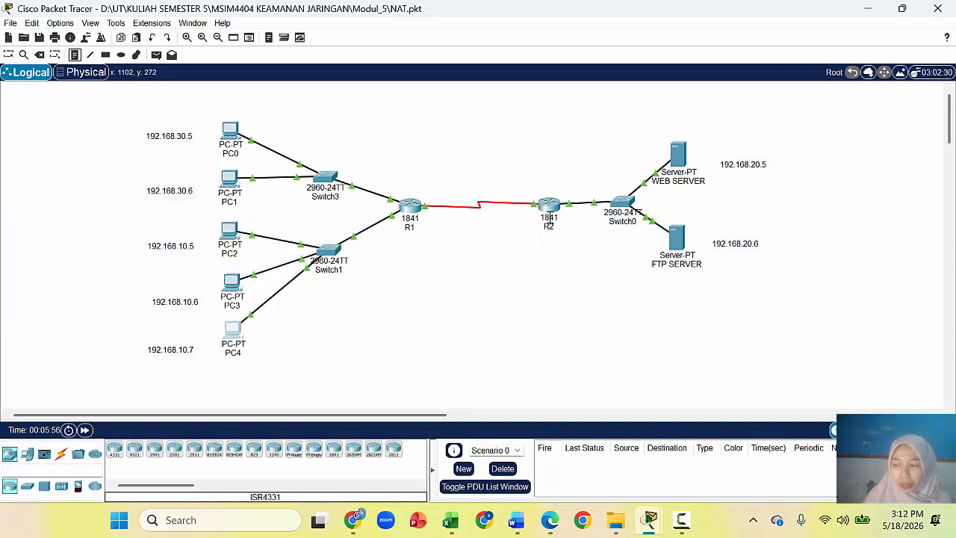
mouse_move(548, 220)
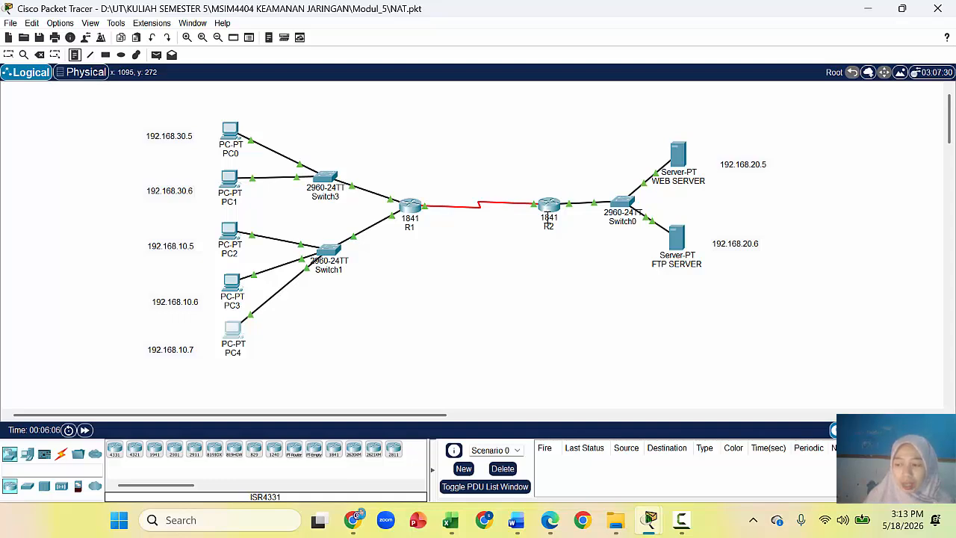
Step: Cancel the stray note, open R2's CLI and enter global configuration with en and configure terminal
left_click(540, 203)
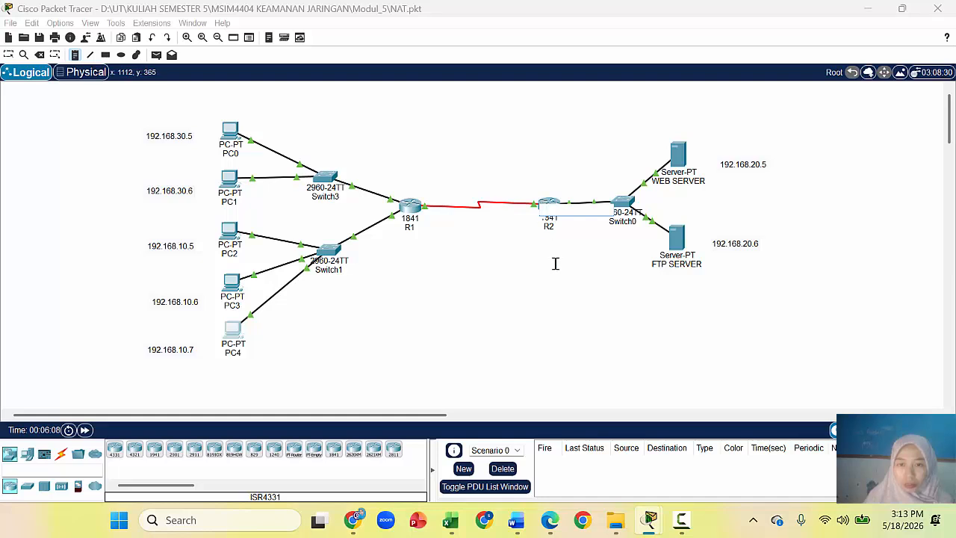
left_click(76, 57)
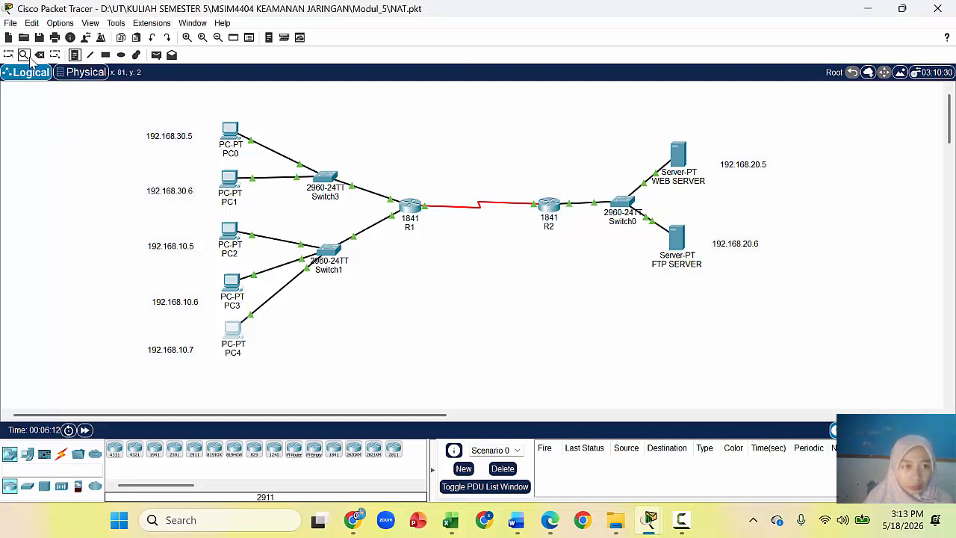
left_click(10, 59)
left_click(548, 207)
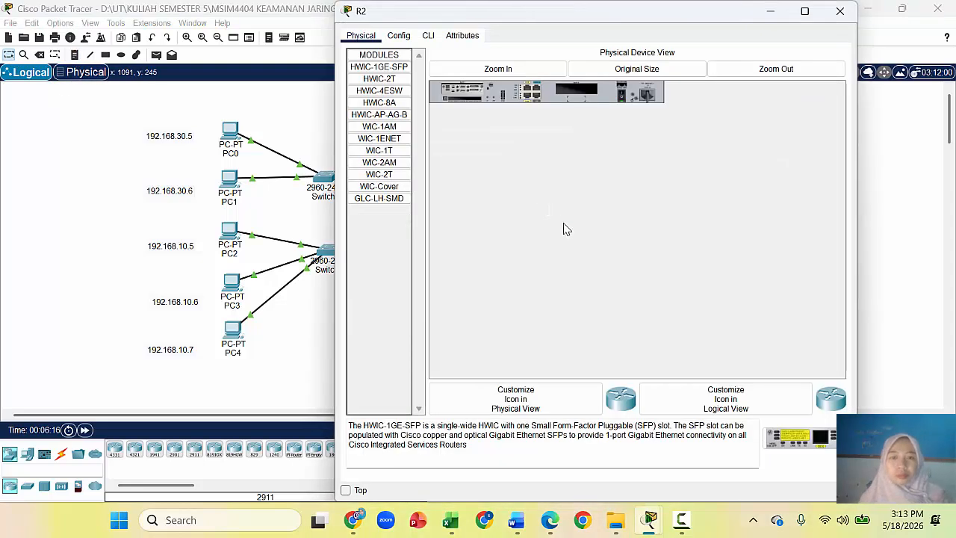
left_click(429, 37)
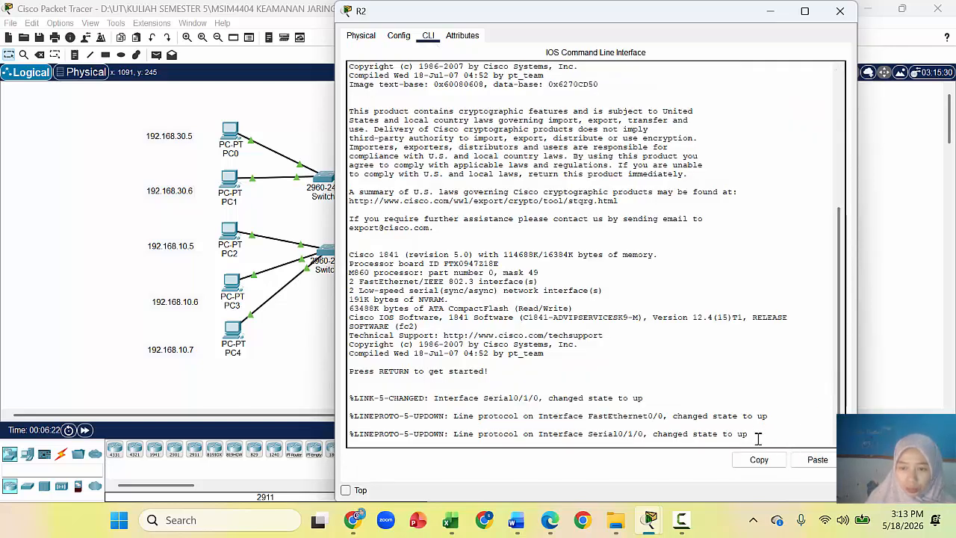
key("Return")
type("en")
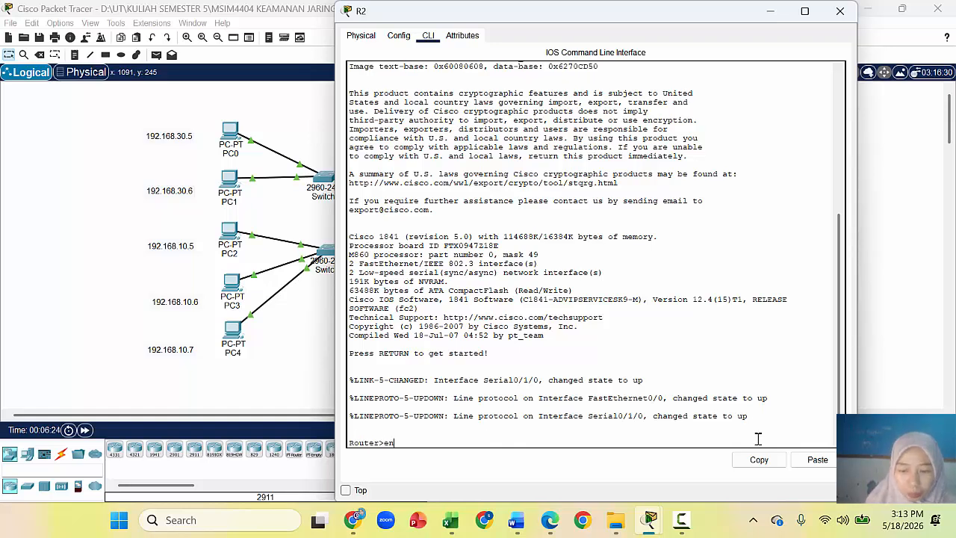
key("Return")
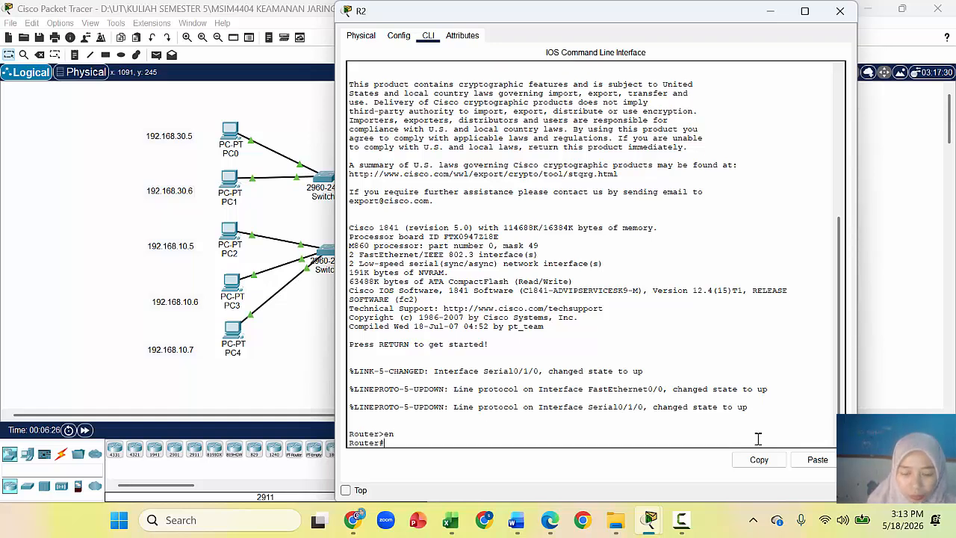
type("confi")
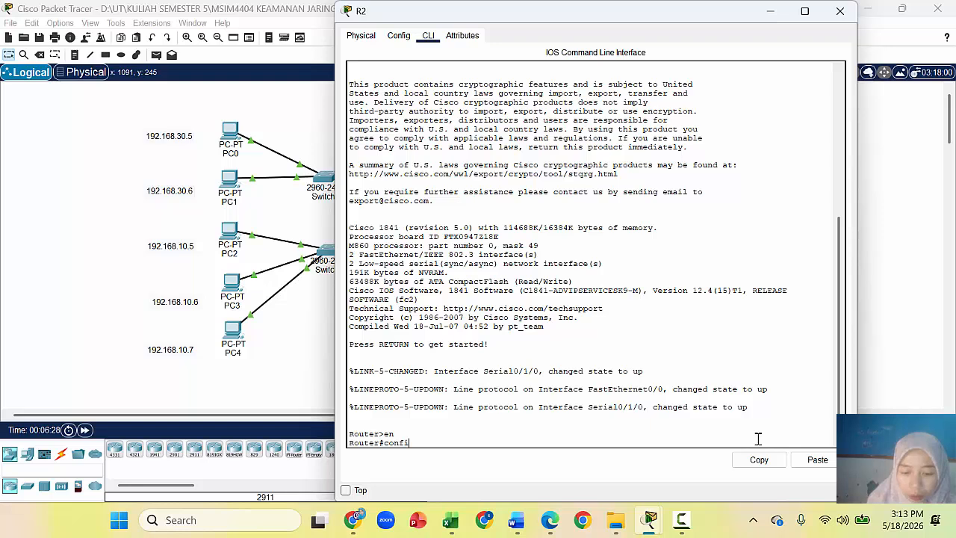
type("gure terminal")
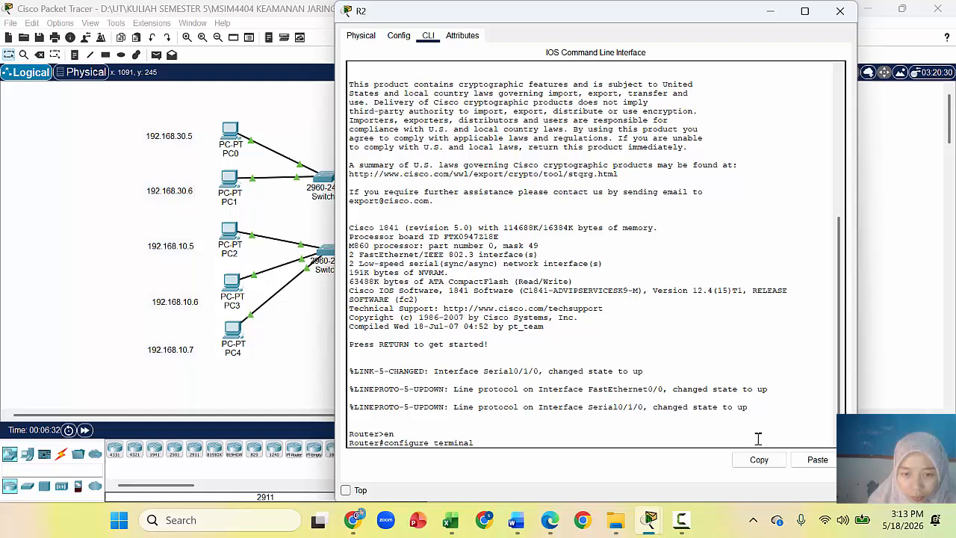
key("Return")
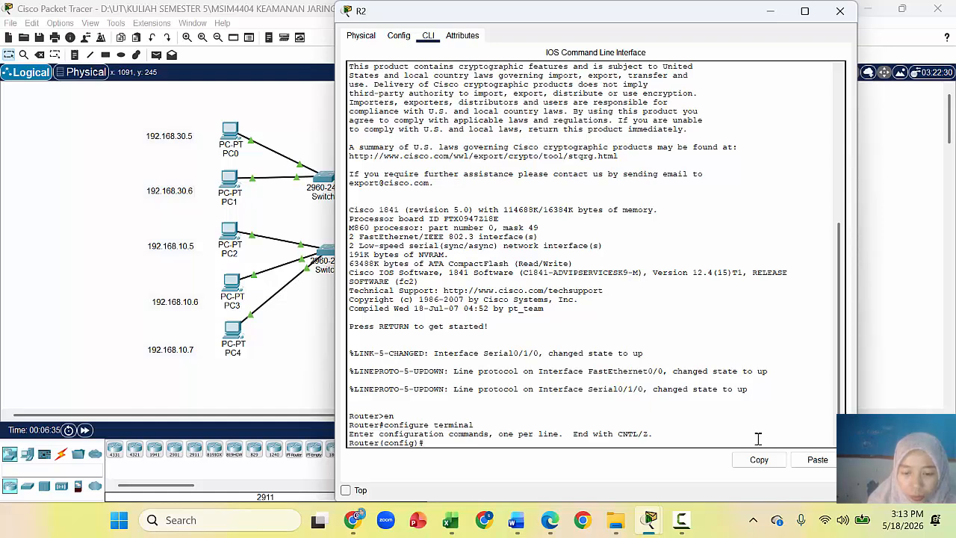
Step: On R2, enter router rip and exit back to global configuration mode
type("router rip")
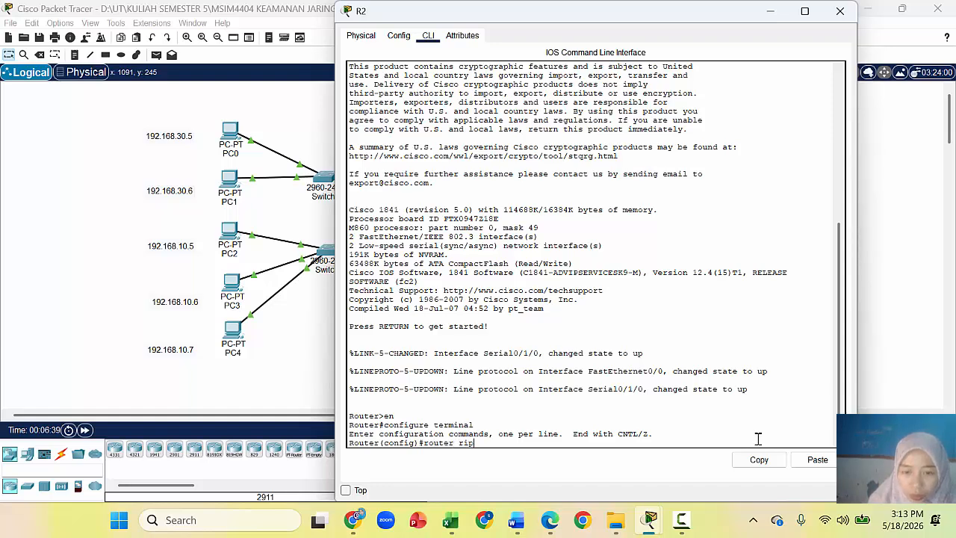
key("Return")
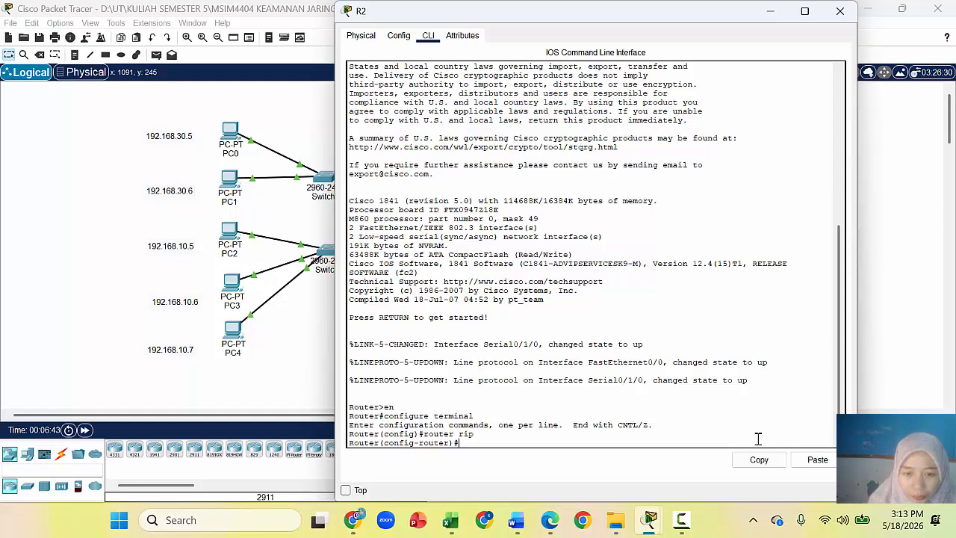
type("ex")
key("Return")
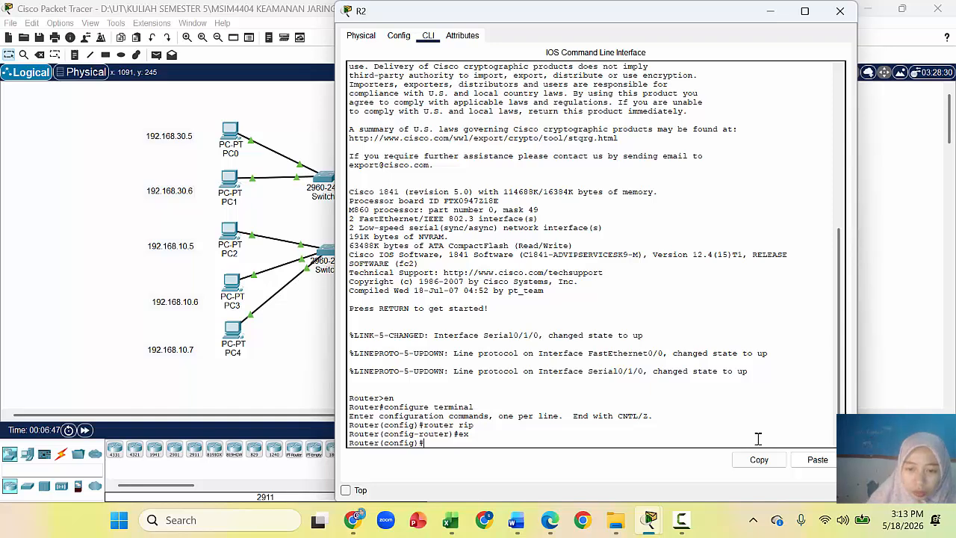
left_click(516, 523)
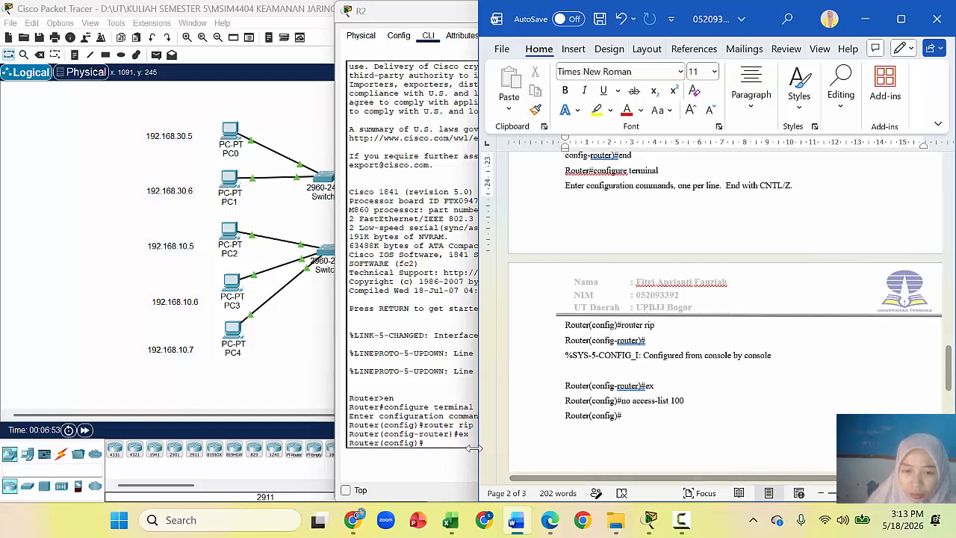
Step: Copy 'no access-list 100' from the Word notes and run it on R2's CLI
left_click_drag(620, 400, 688, 403)
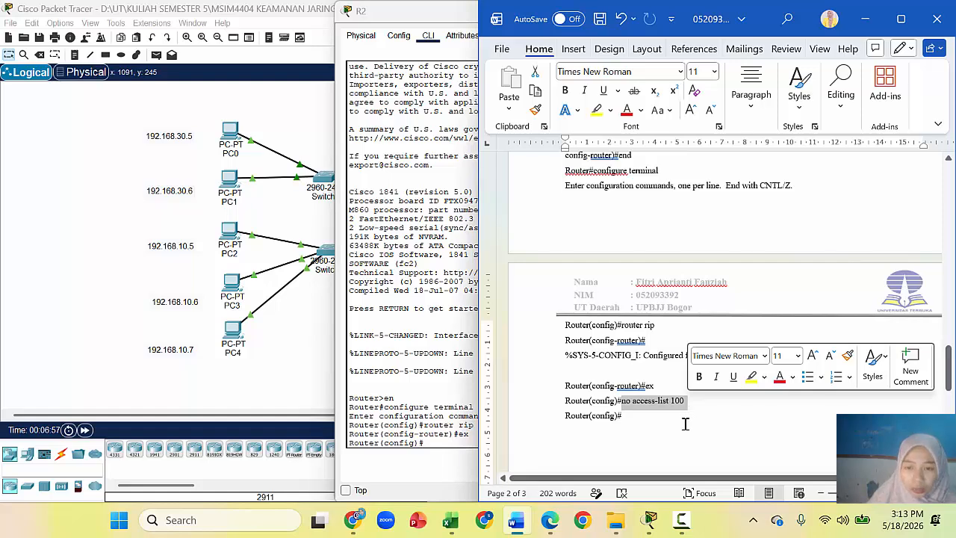
key("ctrl+c")
left_click(457, 454)
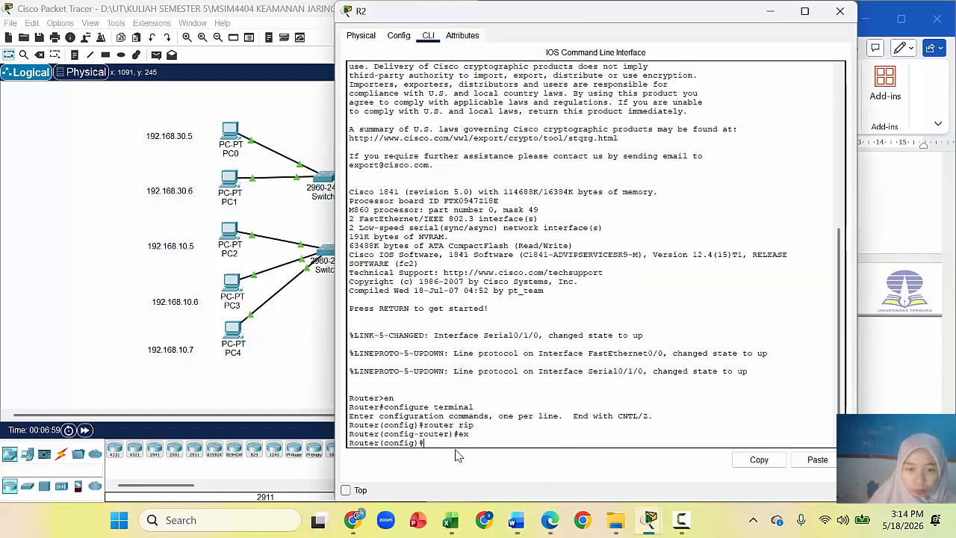
type("no a")
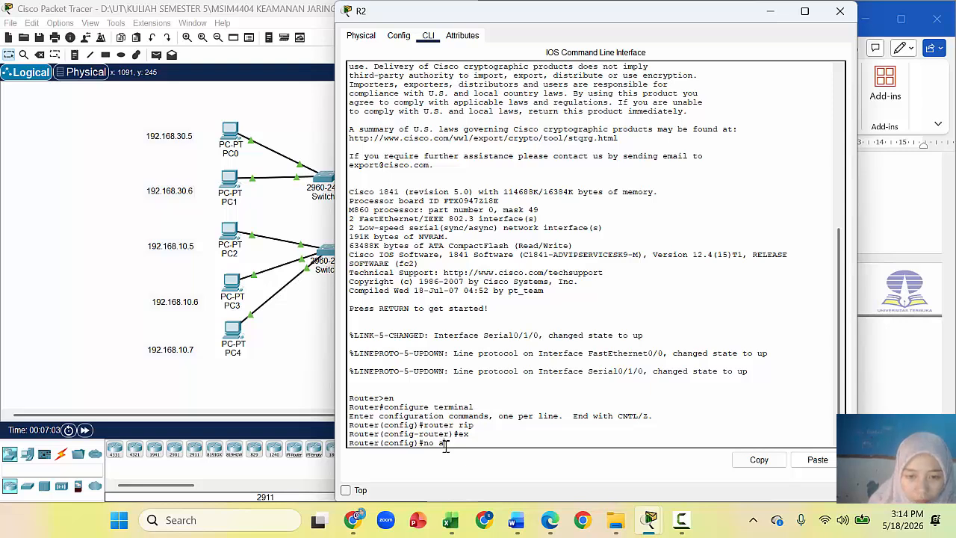
type("ccess")
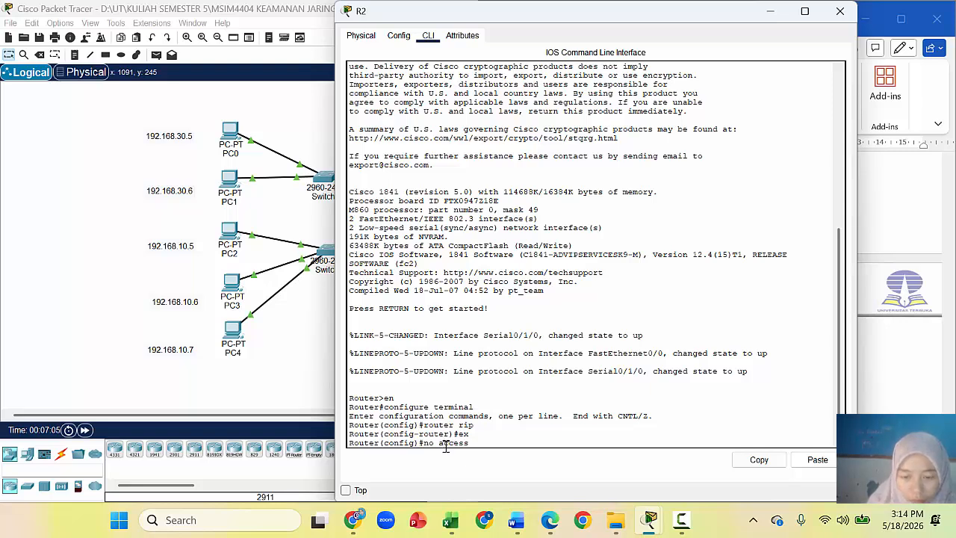
type("-list")
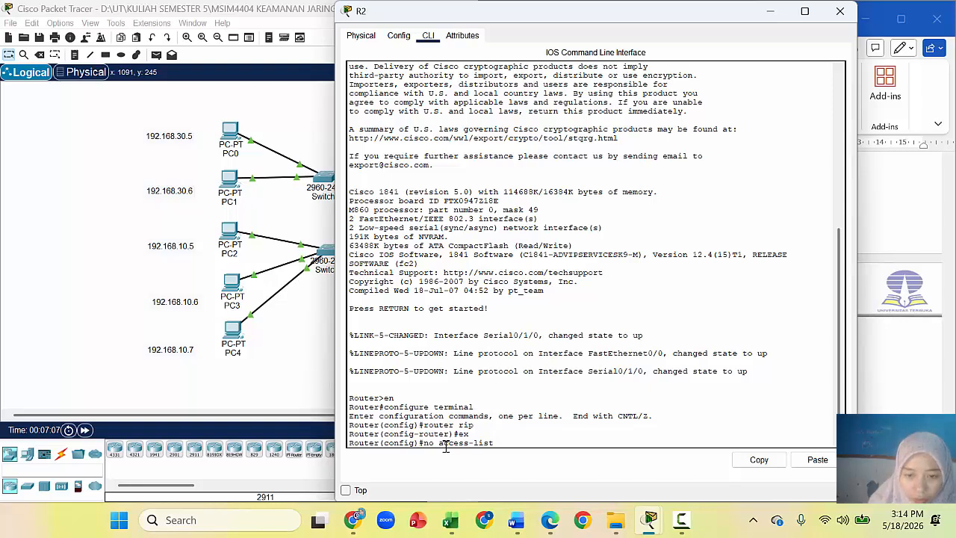
type(" 100")
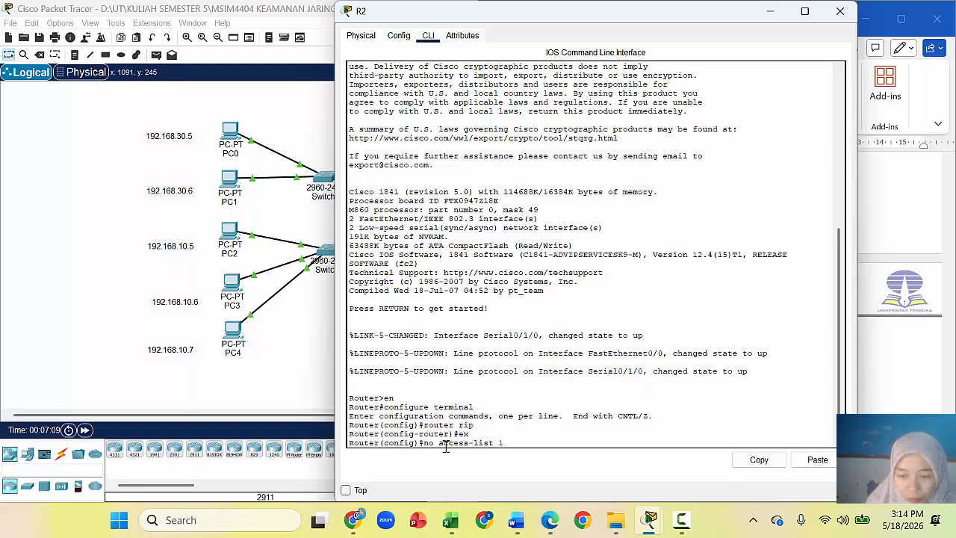
left_click(517, 521)
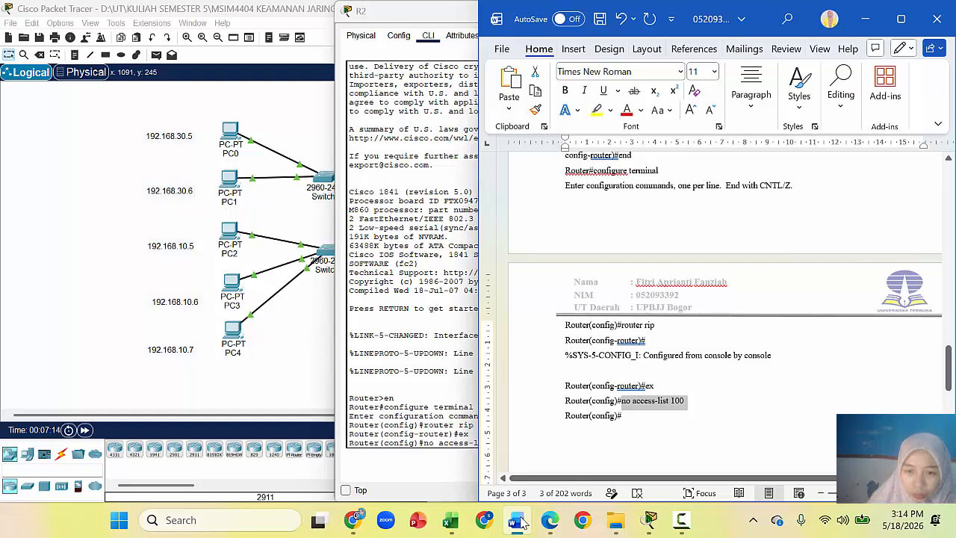
left_click(517, 521)
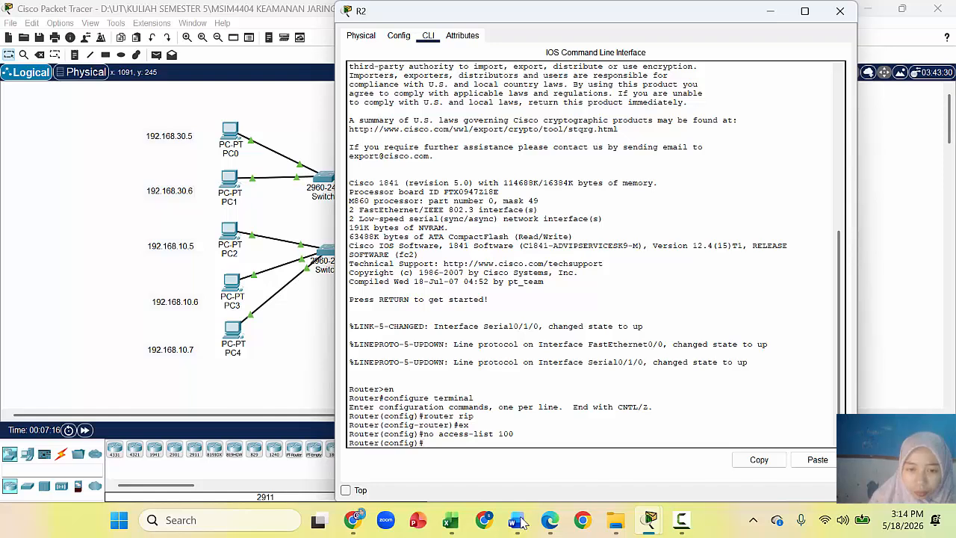
left_click(924, 359)
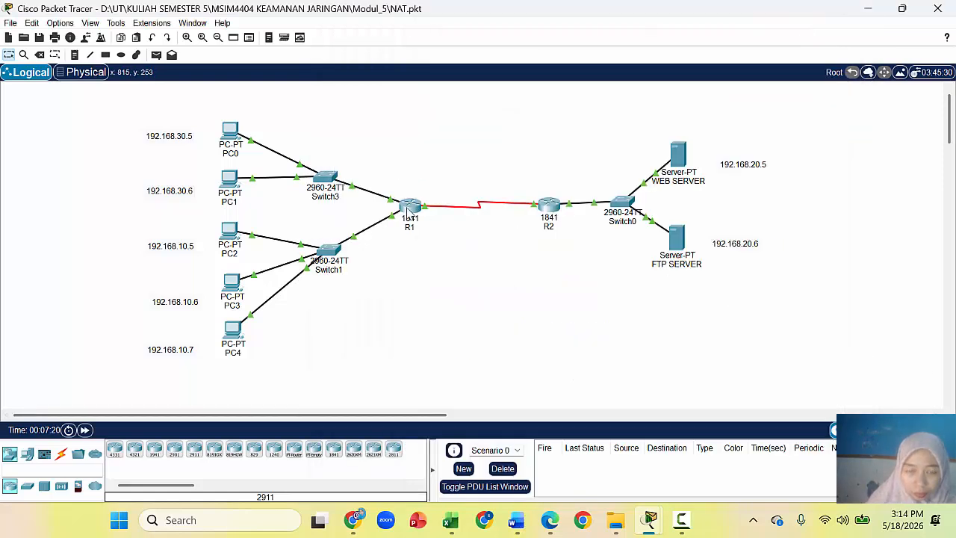
Step: Open R1's CLI and enter global configuration with en and configure terminal
left_click(408, 211)
left_click(428, 35)
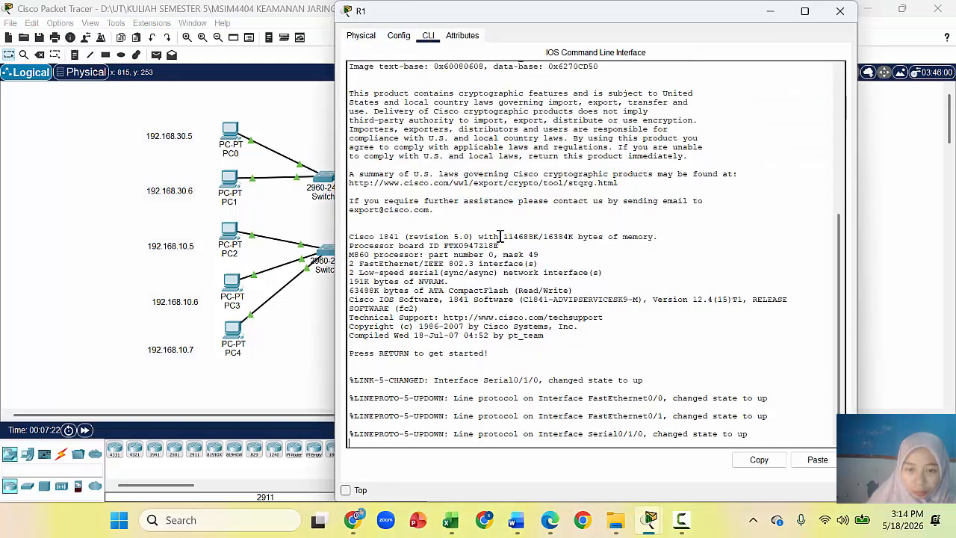
key("Return")
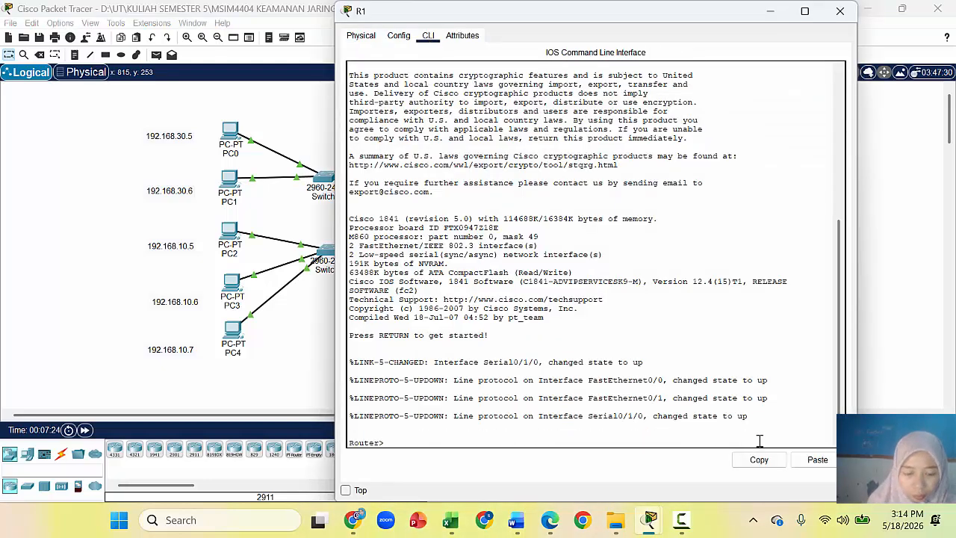
type("en")
key("Return")
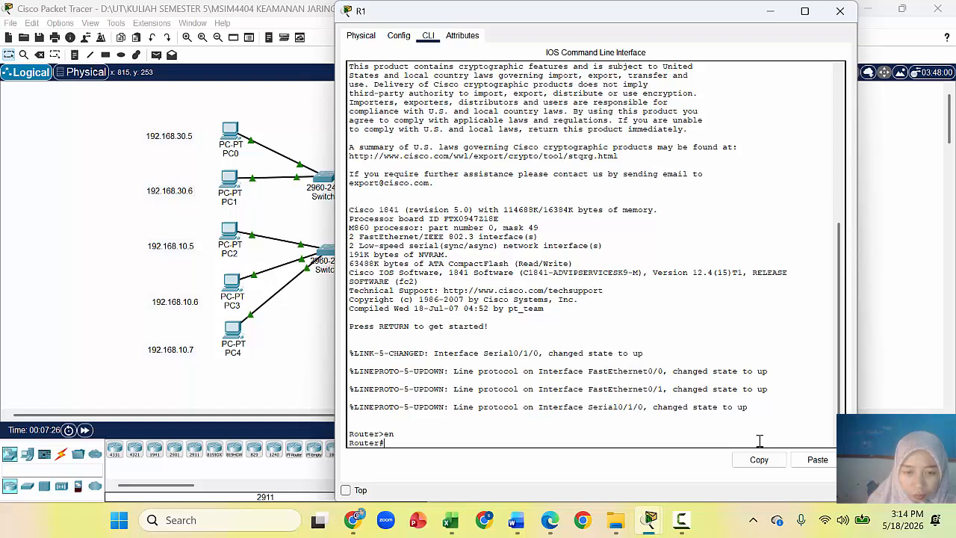
type("conf")
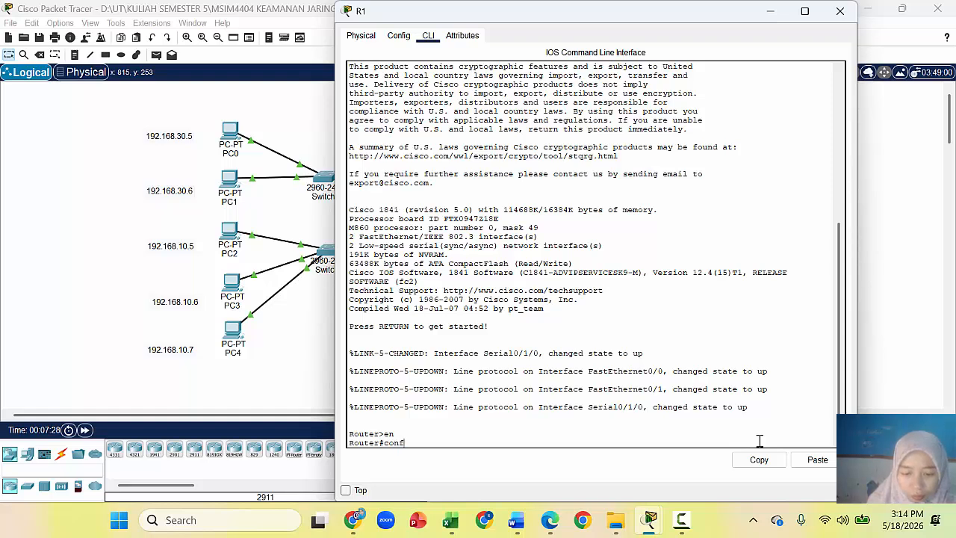
type("igure terminal")
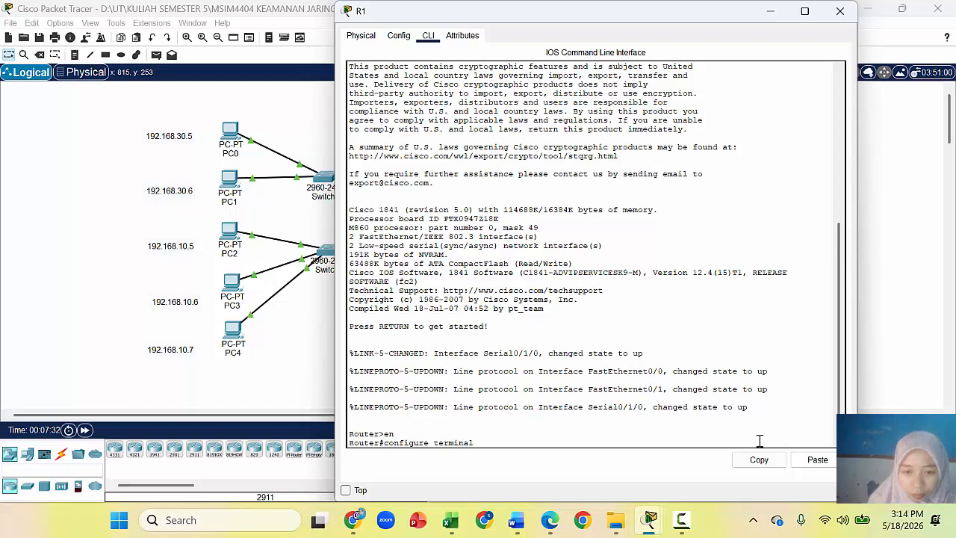
key("Return")
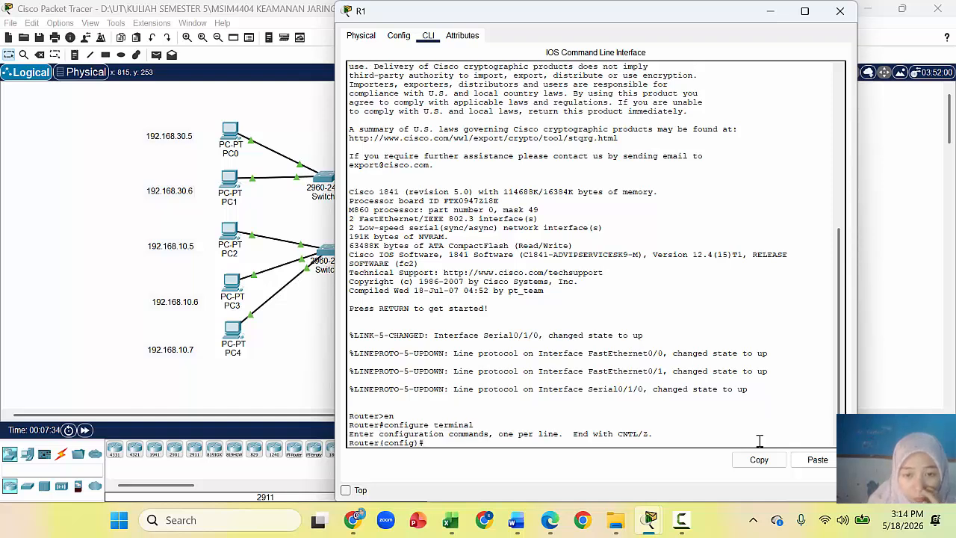
Step: On R1, enter router rip and then exit it, checking the Word notes
left_click(516, 520)
left_click_drag(951, 369, 954, 368)
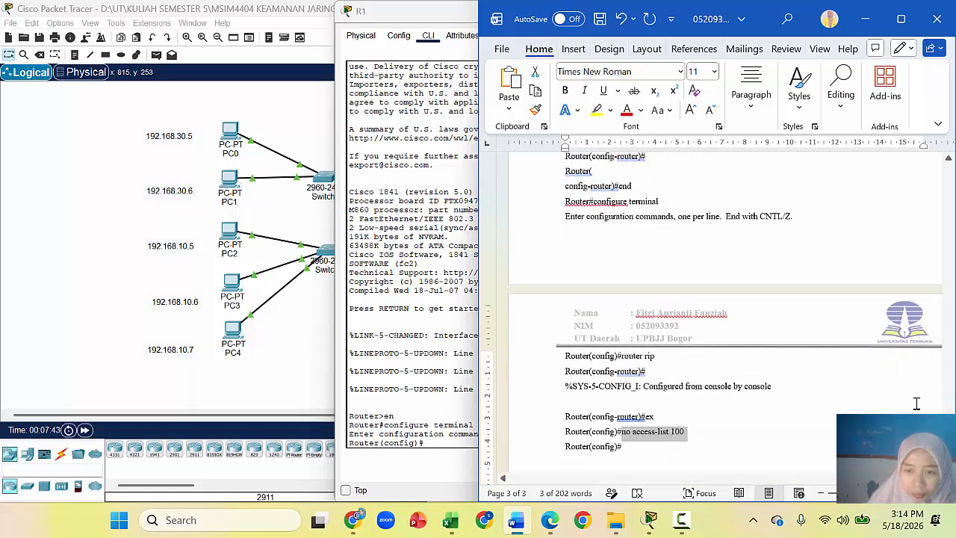
left_click(449, 439)
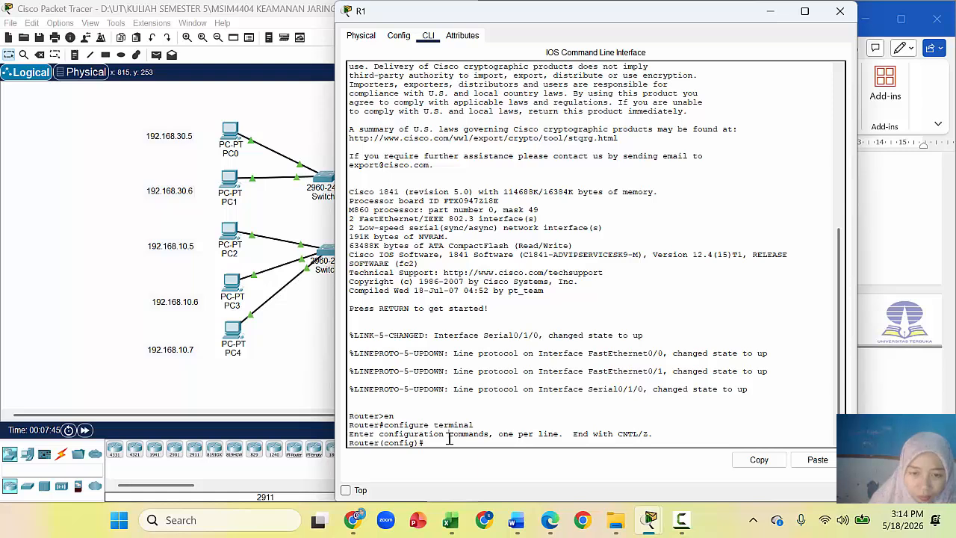
type("router rip")
key("Return")
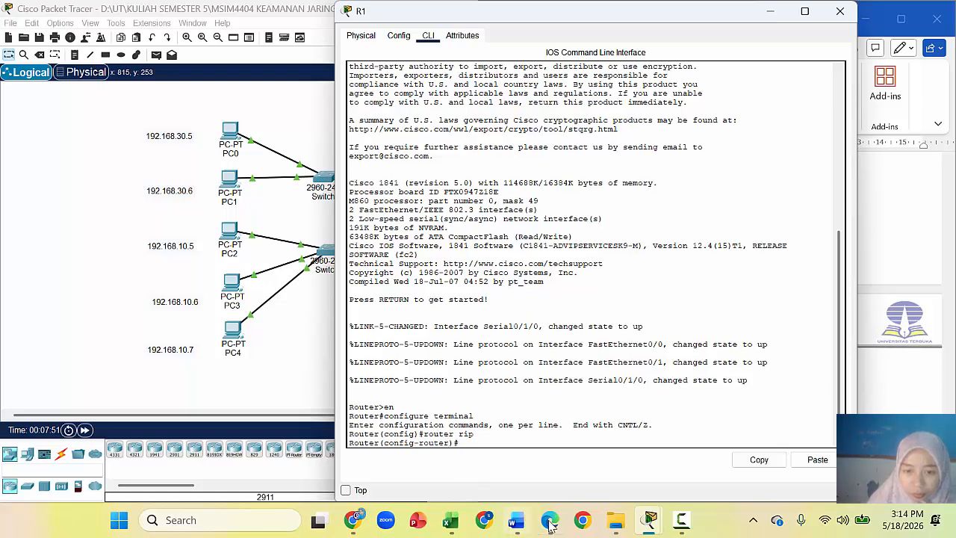
left_click(515, 523)
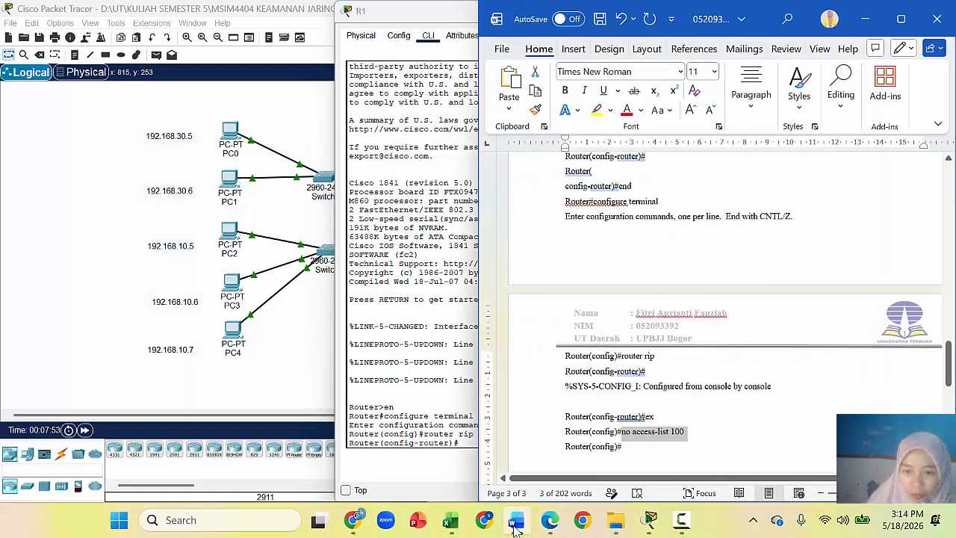
left_click(516, 525)
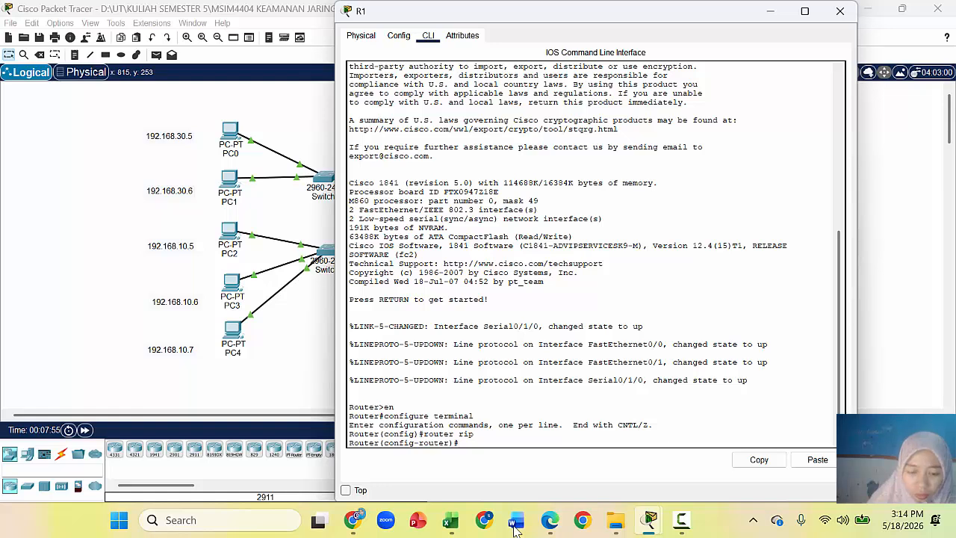
key("Return")
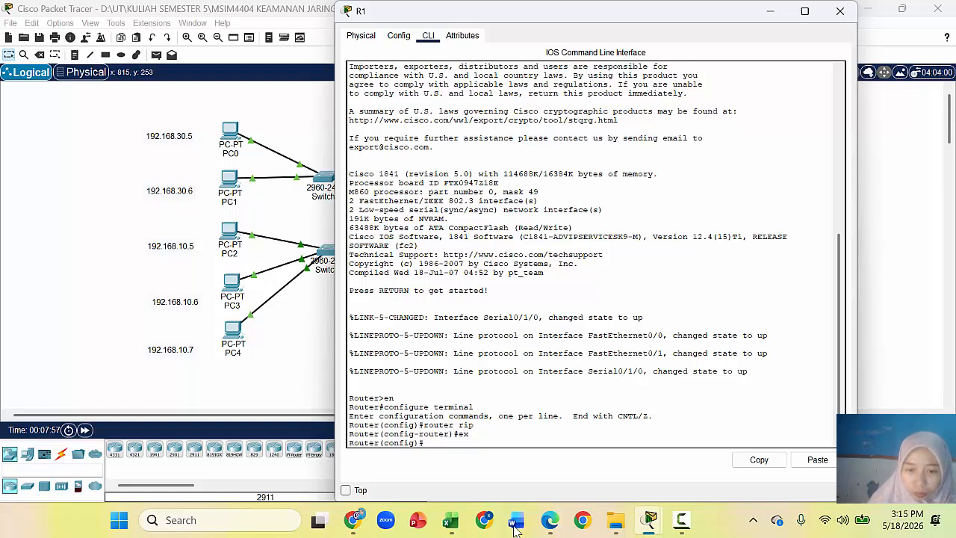
Step: Remove access-list 100 from R1 with 'no access-list 100'
left_click(515, 523)
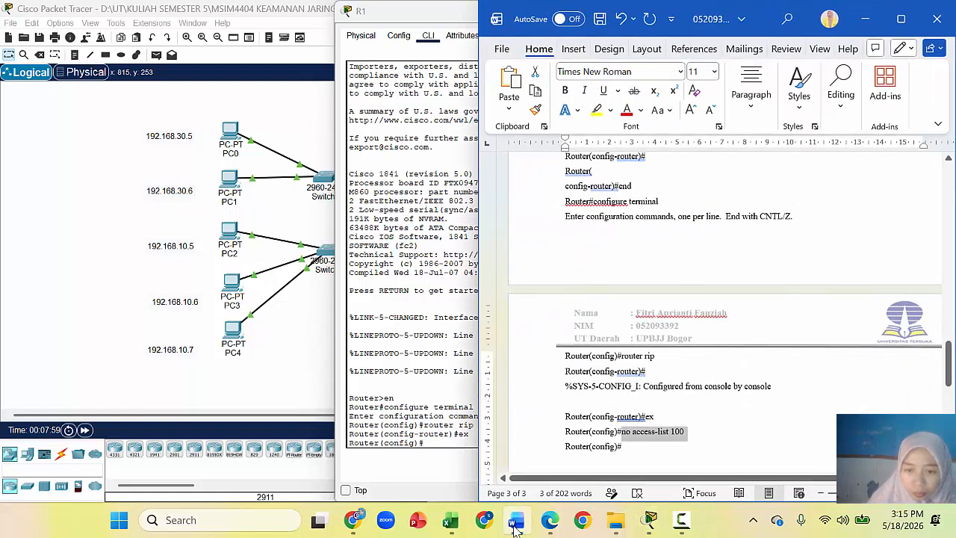
left_click(514, 524)
type("no a")
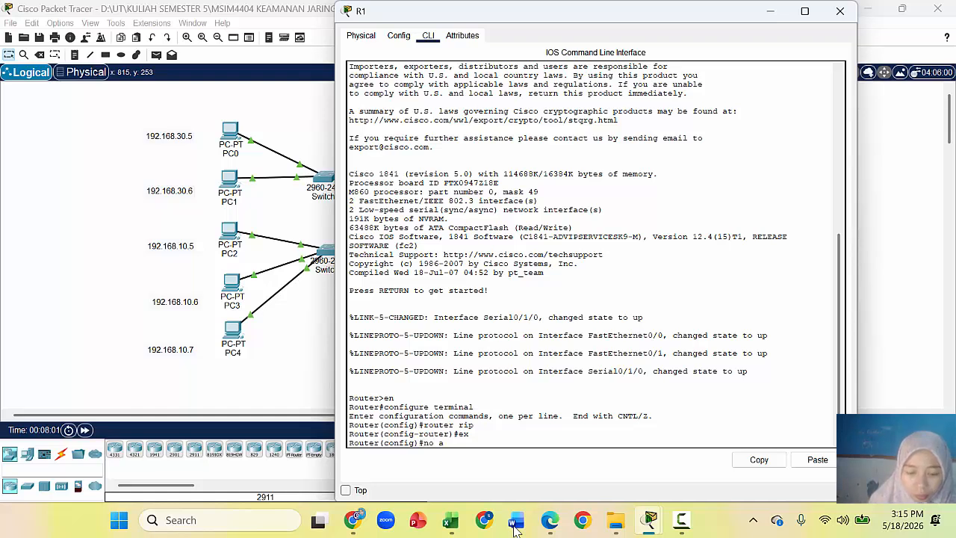
type("ccess-list 10")
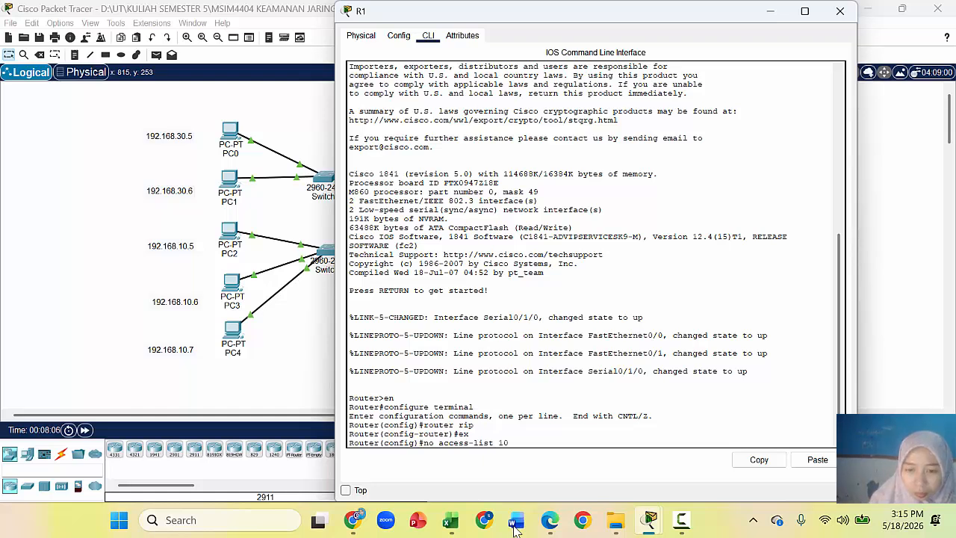
key("Return")
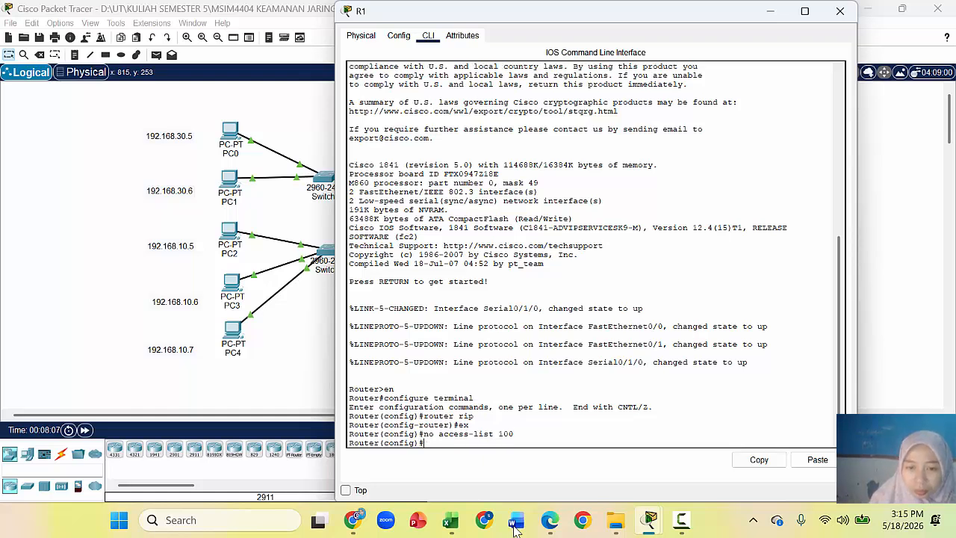
left_click(523, 523)
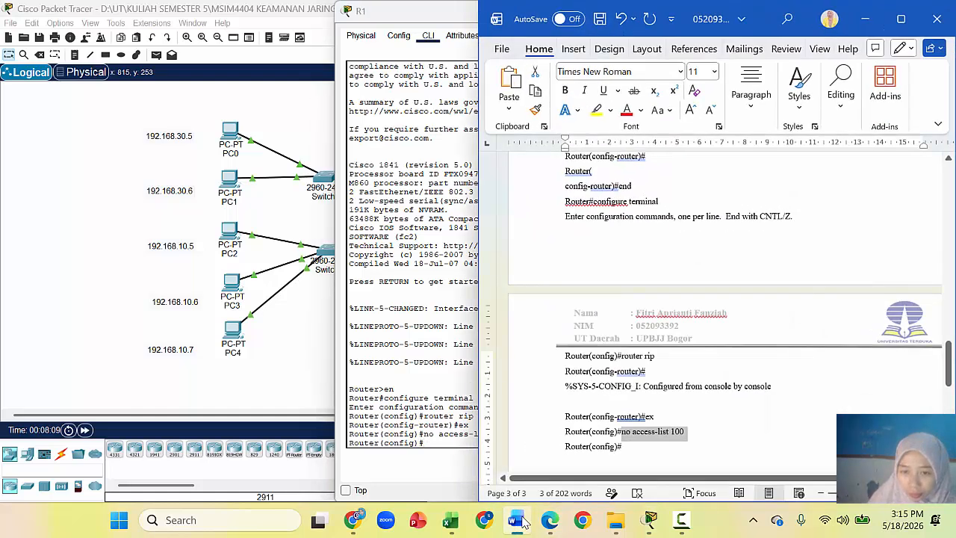
left_click_drag(949, 375, 948, 386)
Step: Ping 192.168.20.5 from PC0's command prompt, getting 3 of 4 replies, then close PC0
left_click(307, 351)
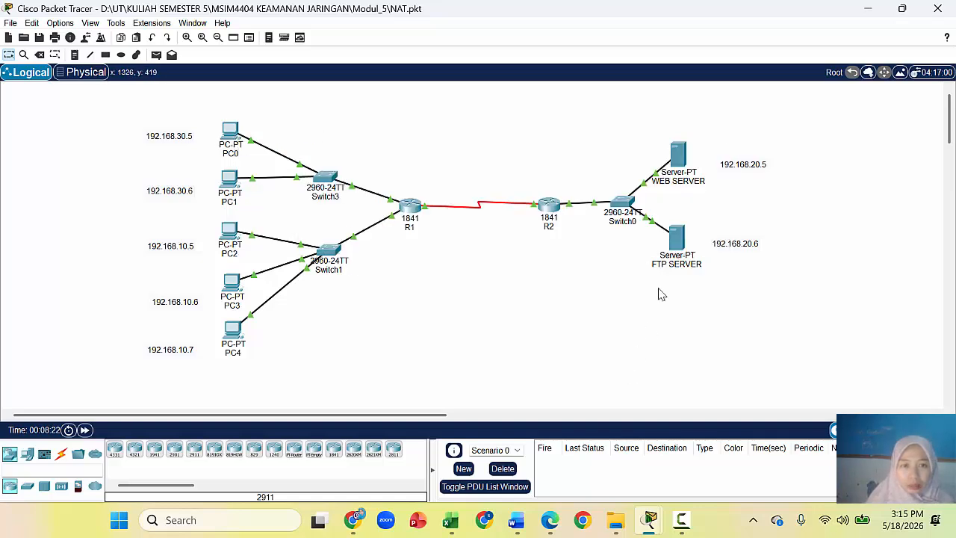
left_click(230, 133)
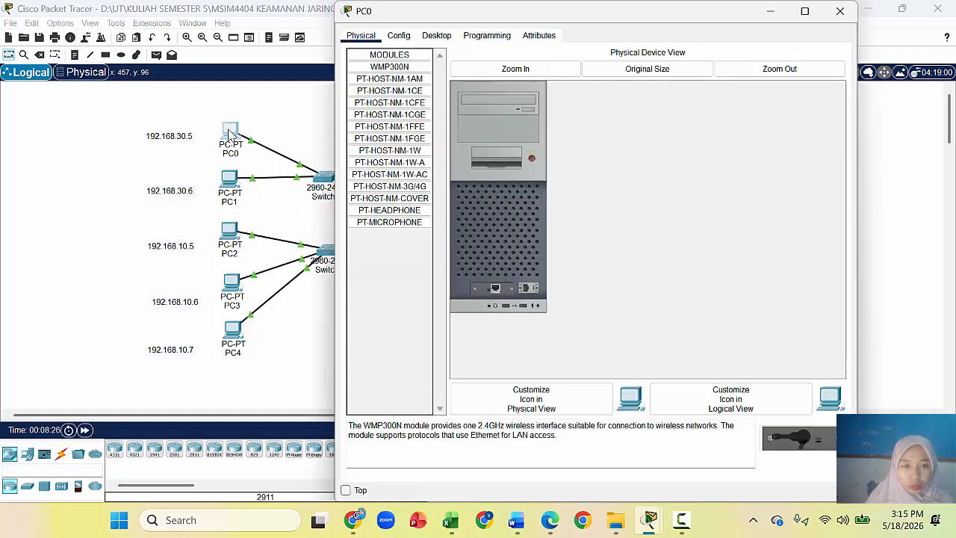
left_click(437, 35)
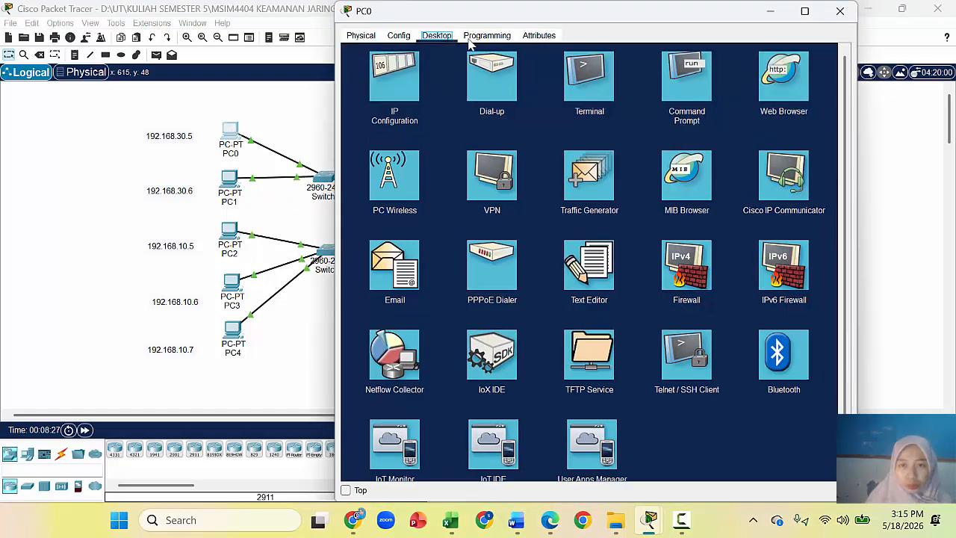
left_click(689, 81)
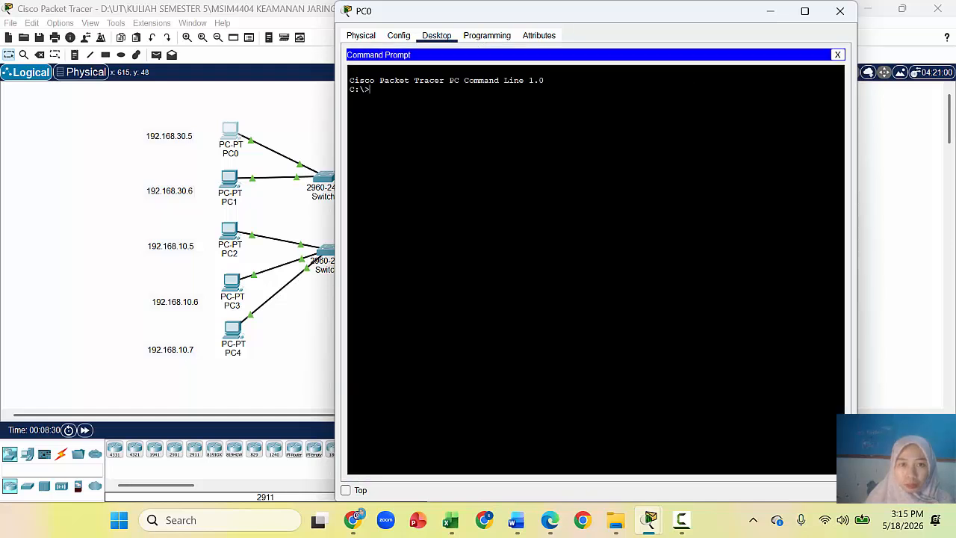
type("ping")
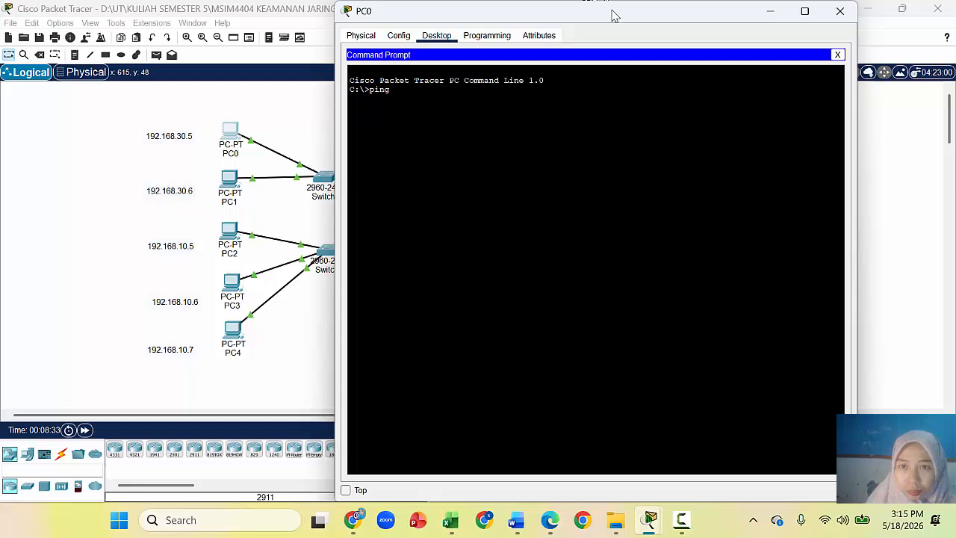
left_click_drag(614, 17, 375, 23)
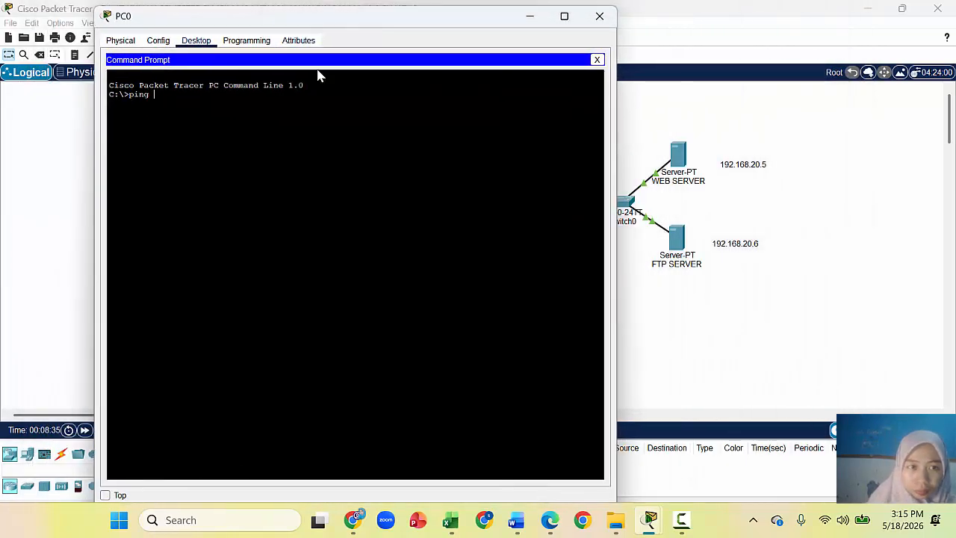
type("192.1678")
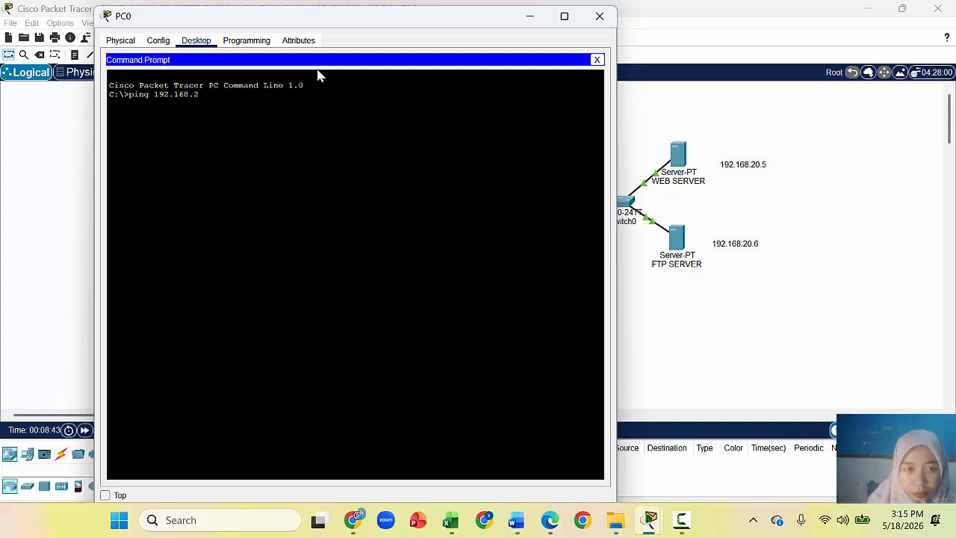
type("5")
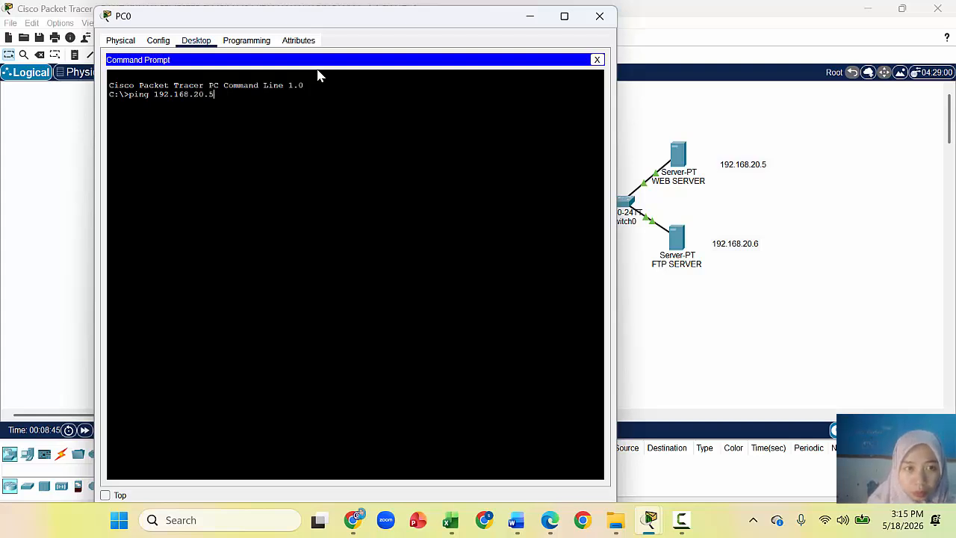
key("Return")
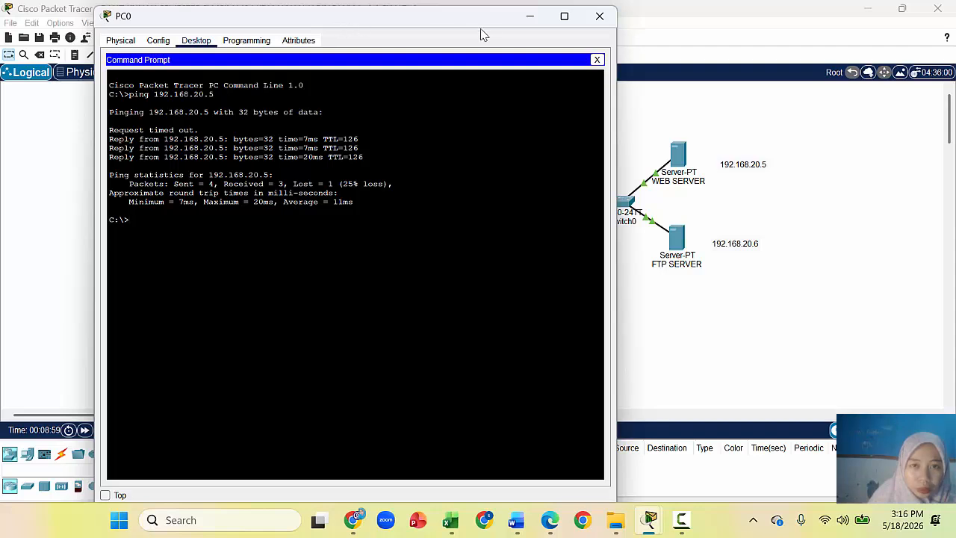
left_click(599, 16)
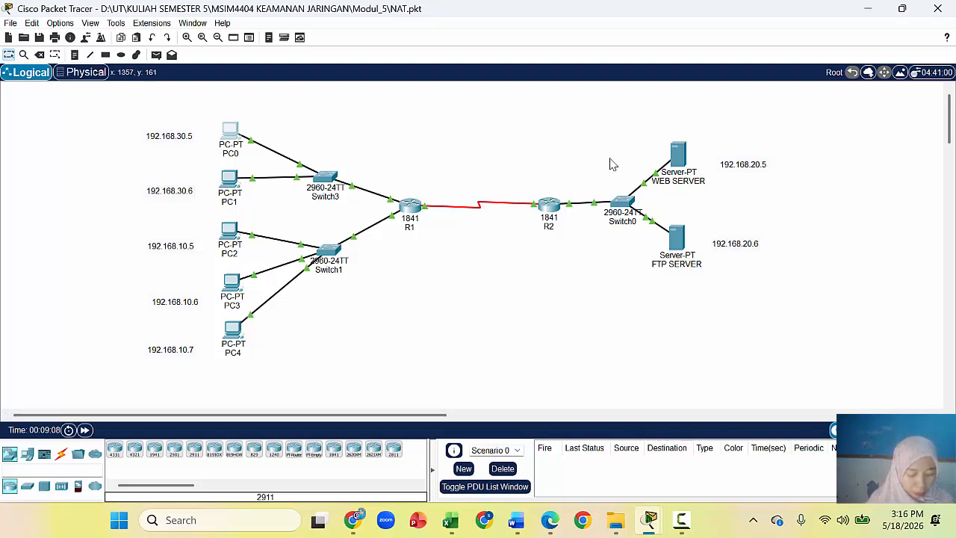
Step: Box-select the PC groups, Switch0 and servers with their addresses, then reopen PC0's Desktop
left_click_drag(126, 227, 260, 376)
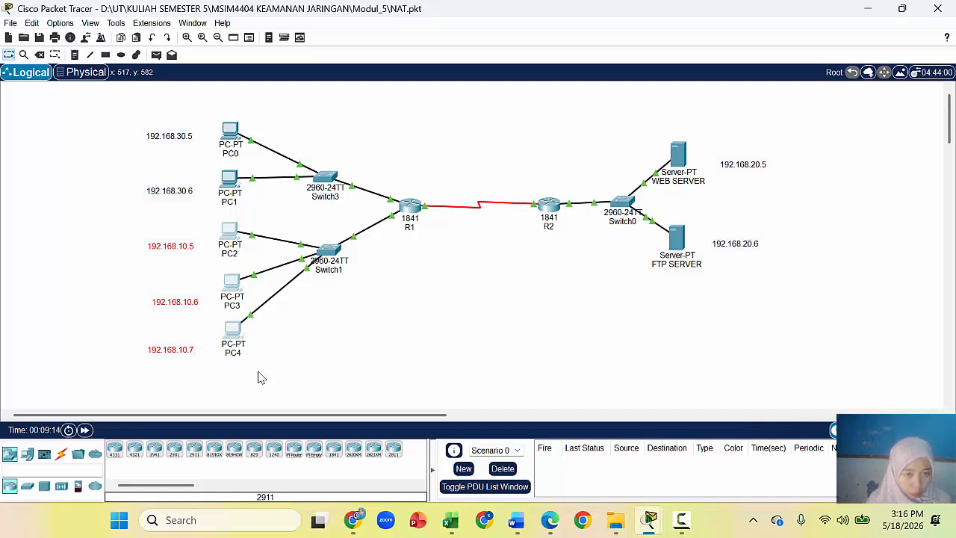
left_click_drag(106, 116, 235, 211)
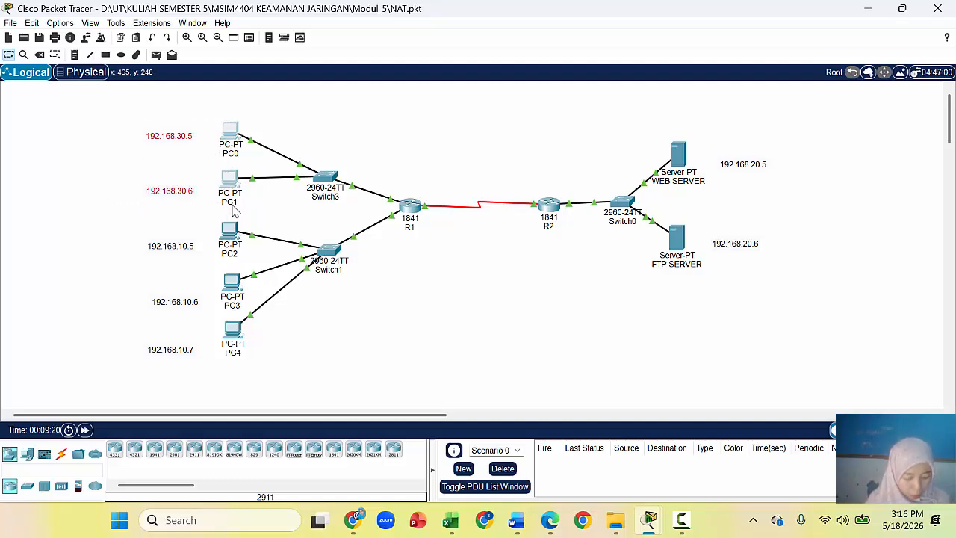
left_click_drag(581, 124, 786, 327)
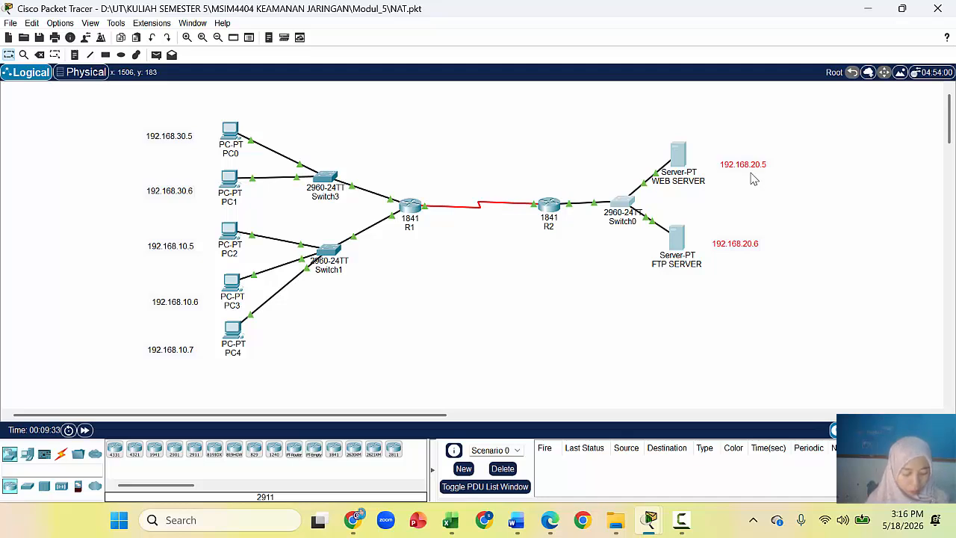
left_click(537, 283)
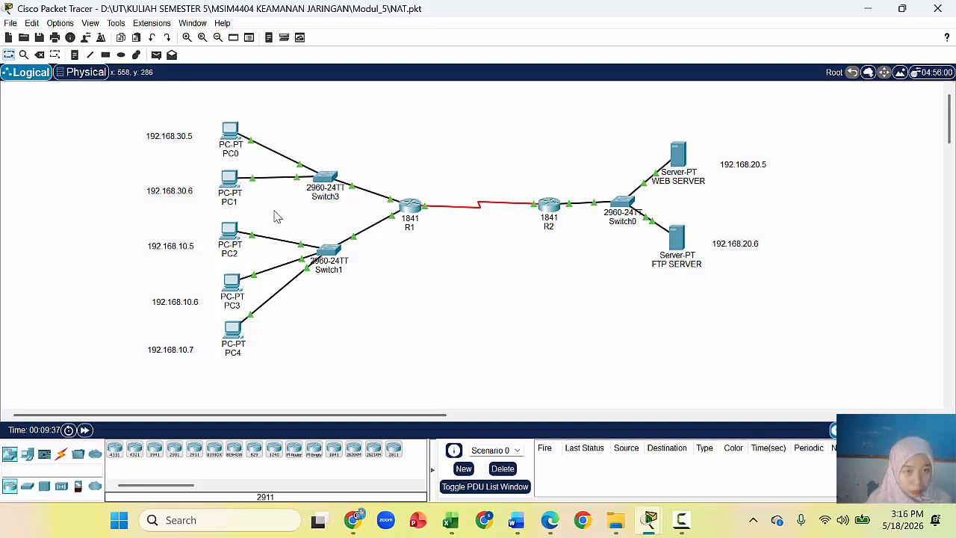
mouse_move(230, 147)
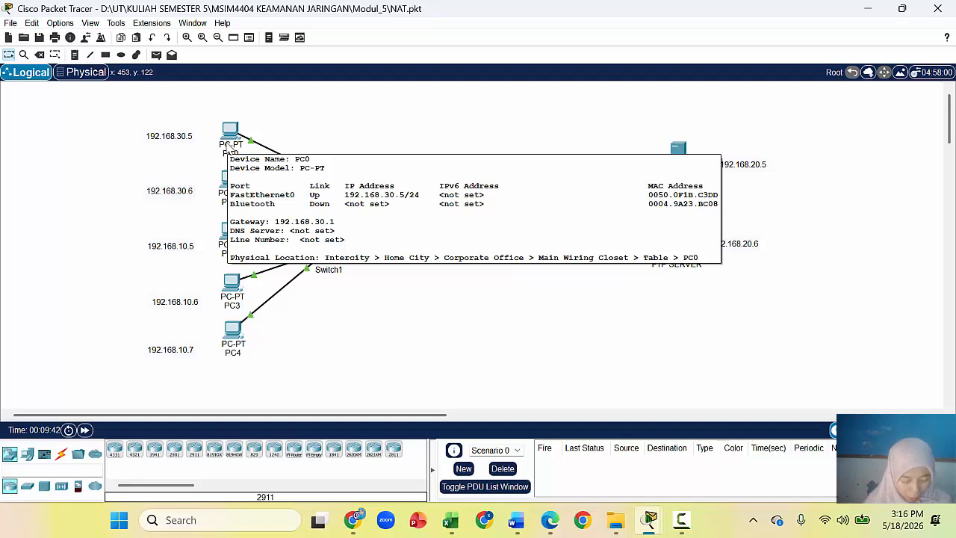
left_click(230, 147)
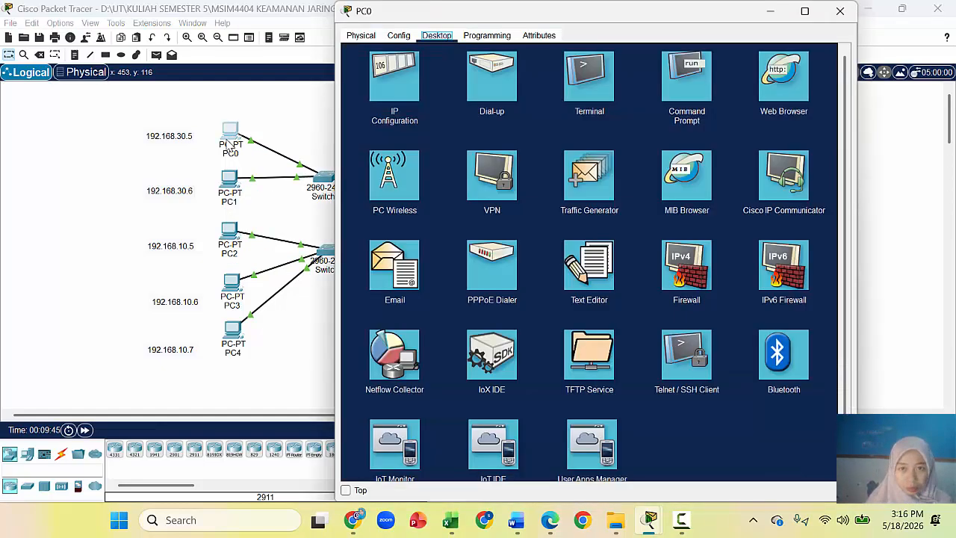
left_click(772, 98)
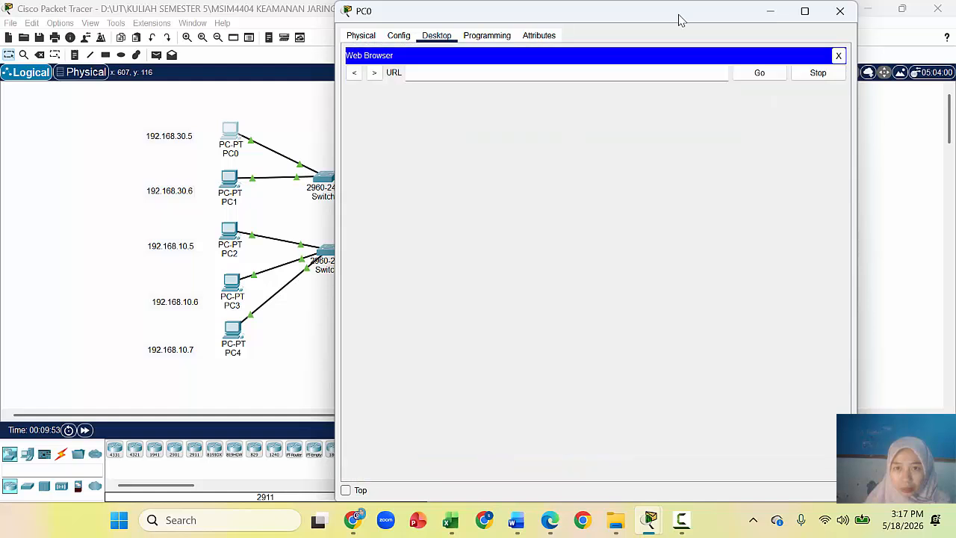
left_click_drag(678, 18, 364, 37)
left_click(133, 91)
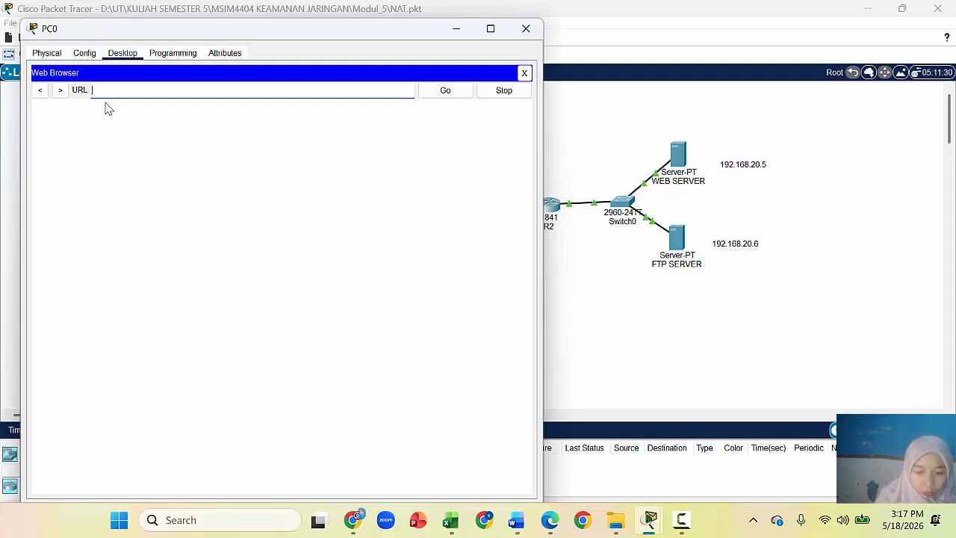
type("htt")
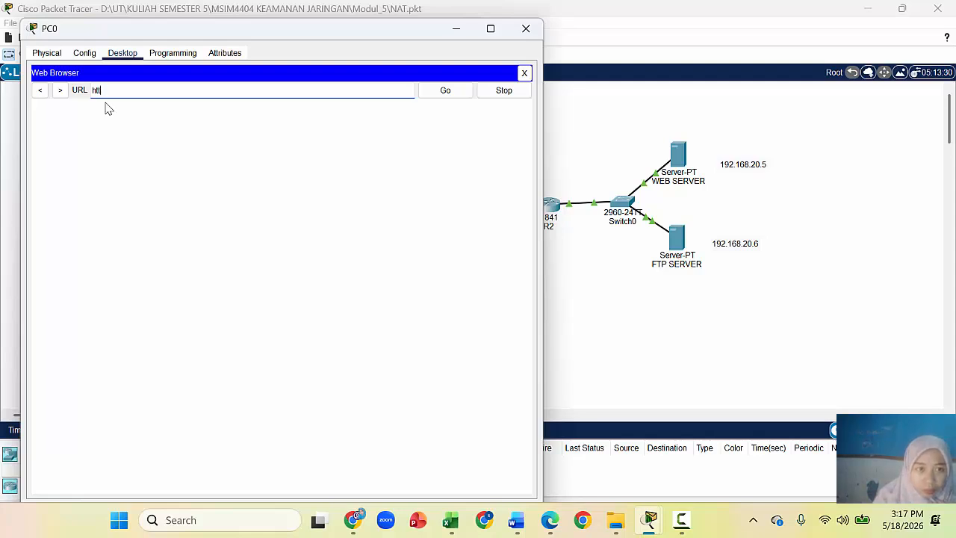
type("p")
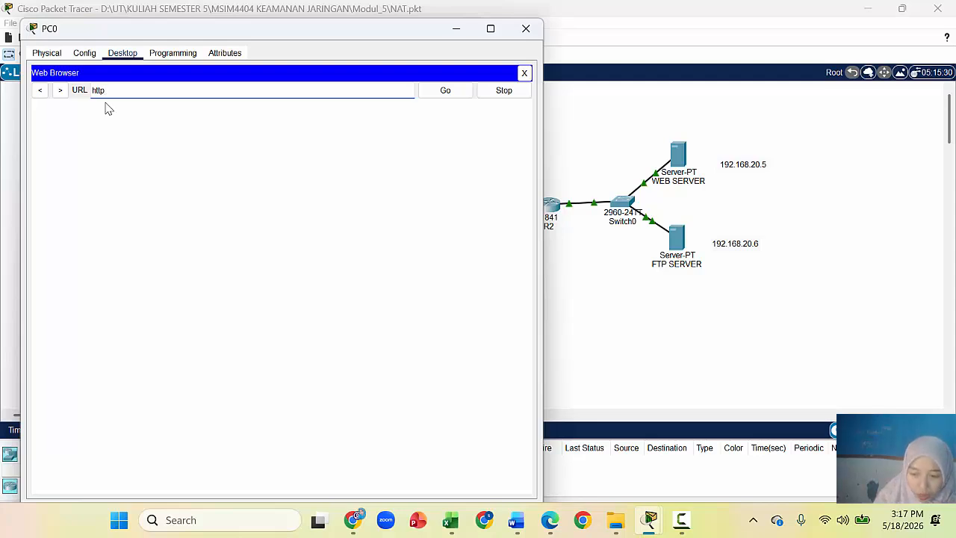
type("://19")
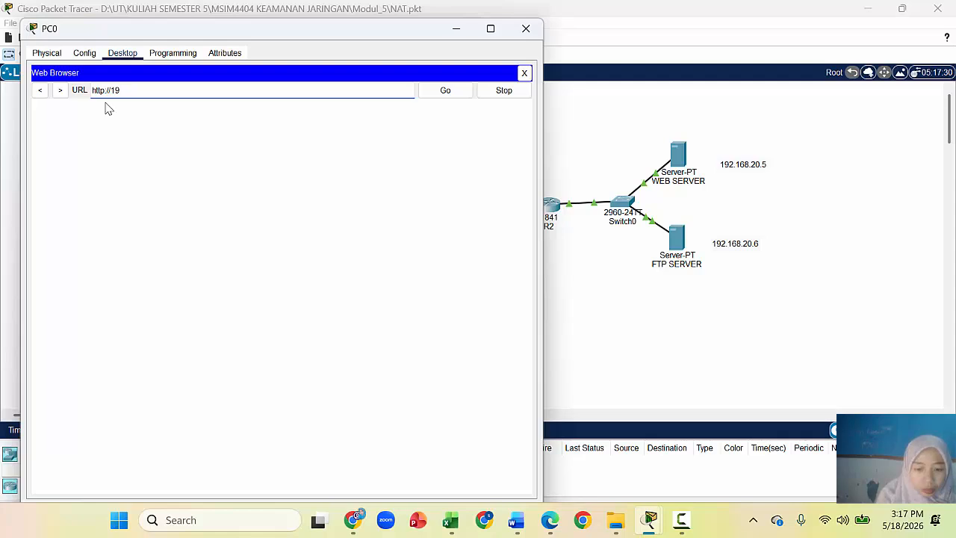
type("2")
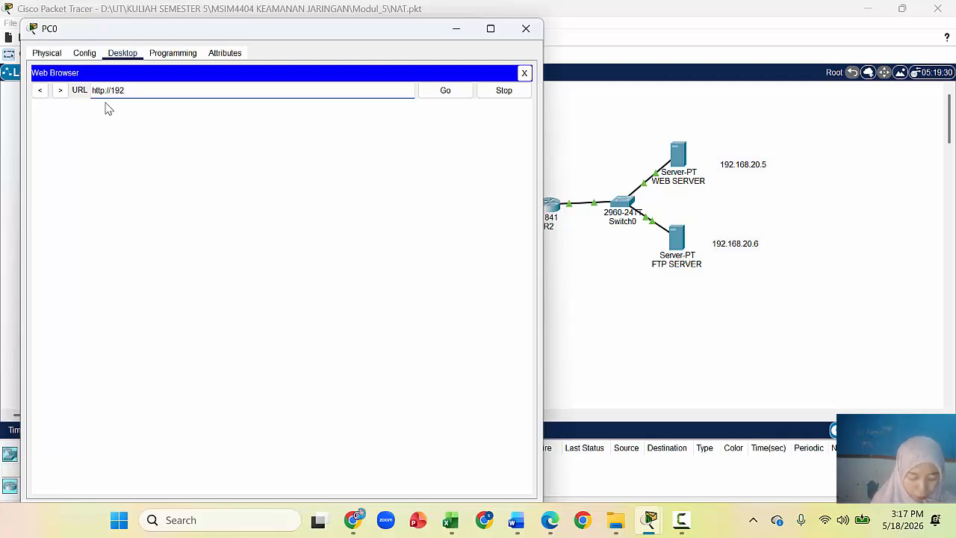
type("168")
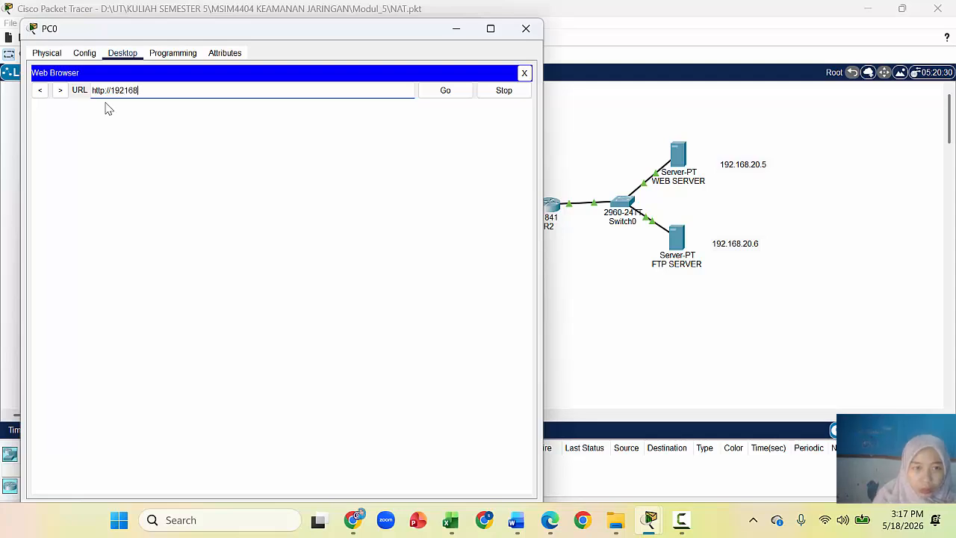
key("BackSpace")
key("BackSpace")
key("BackSpace")
type(".168")
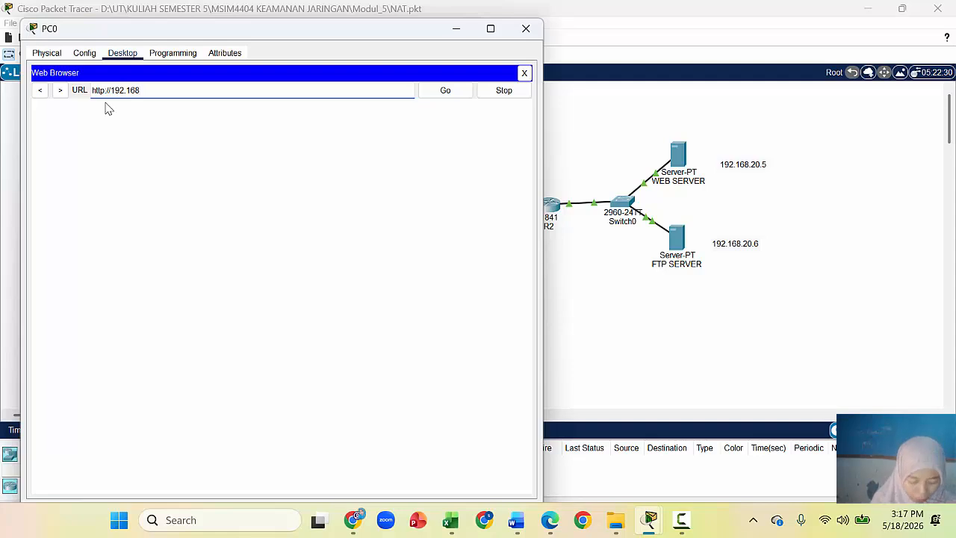
type(".20")
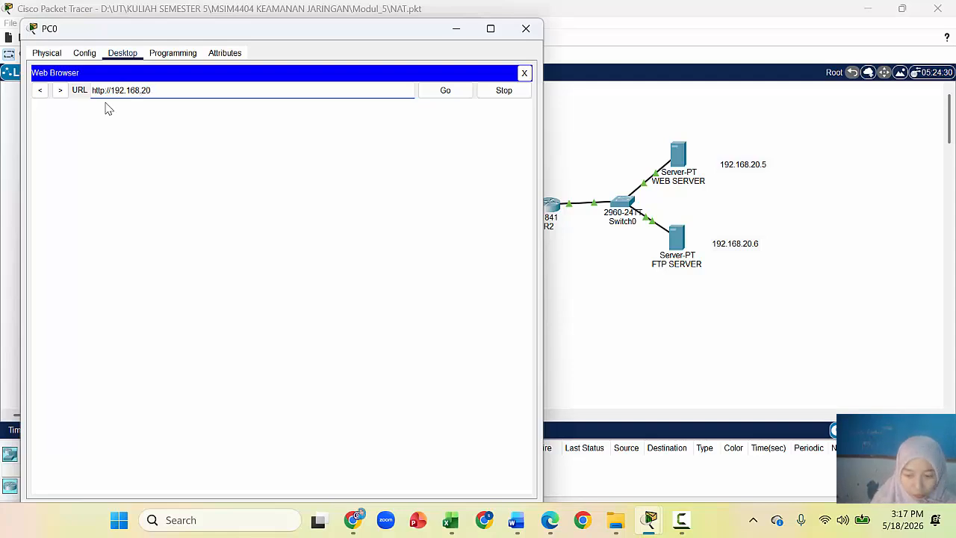
type(".5")
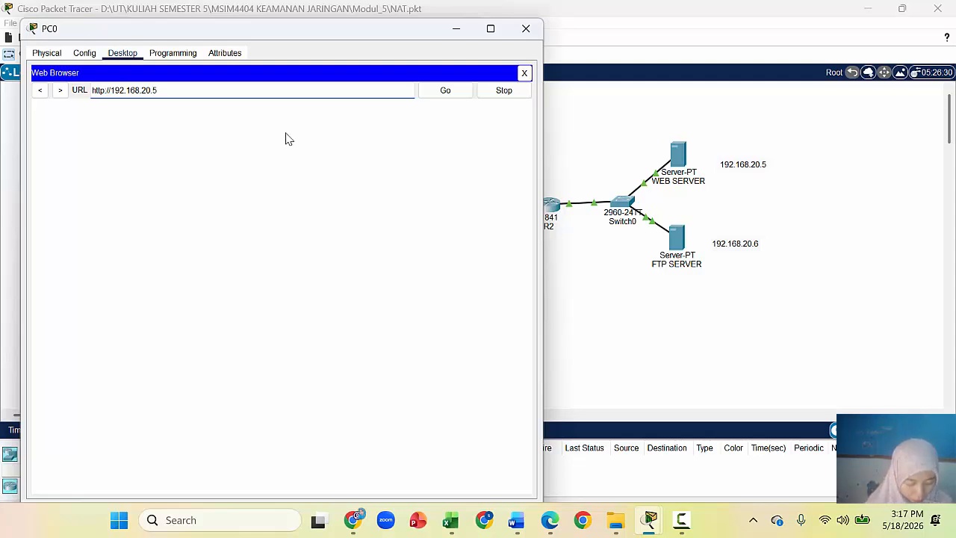
left_click(446, 96)
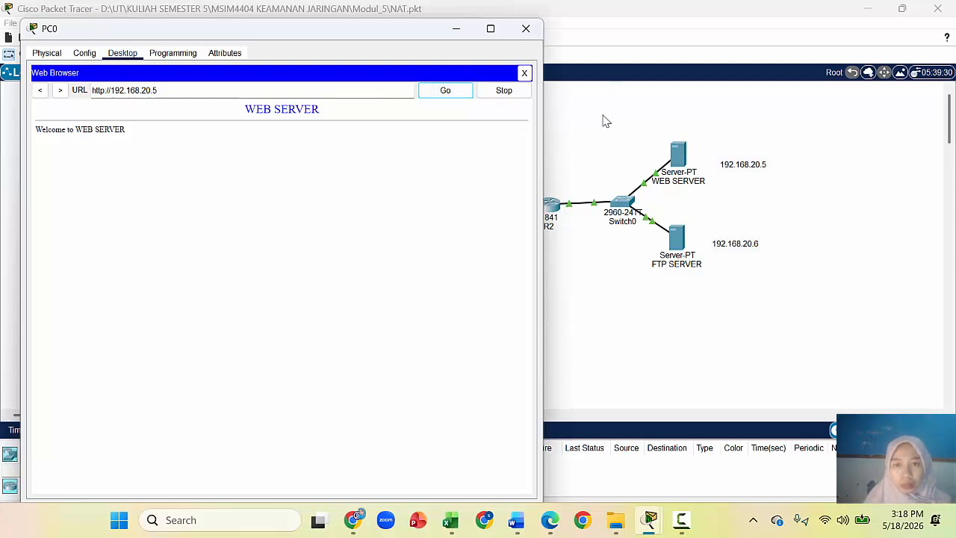
left_click(456, 29)
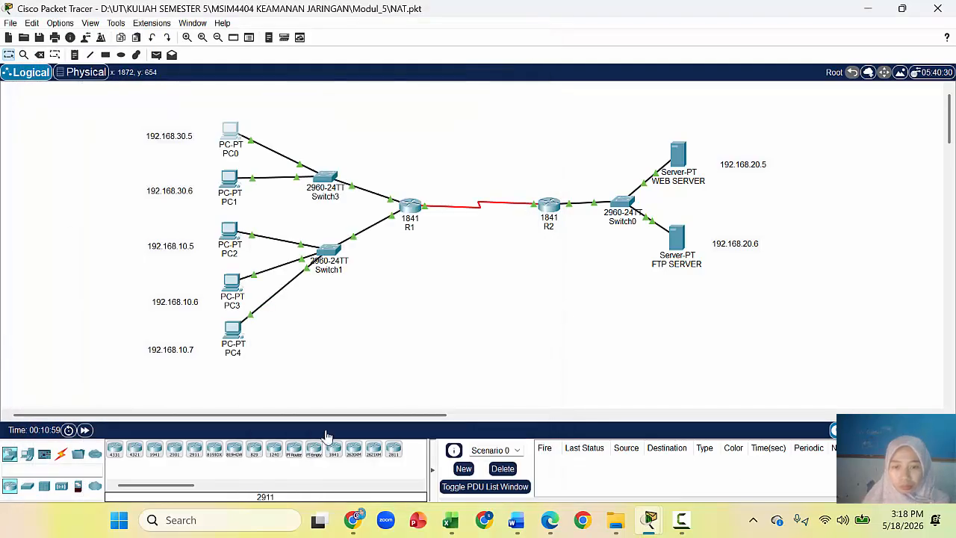
Step: Close the R1 and R2 windows and run netstat on the WEB SERVER command prompt
mouse_move(652, 520)
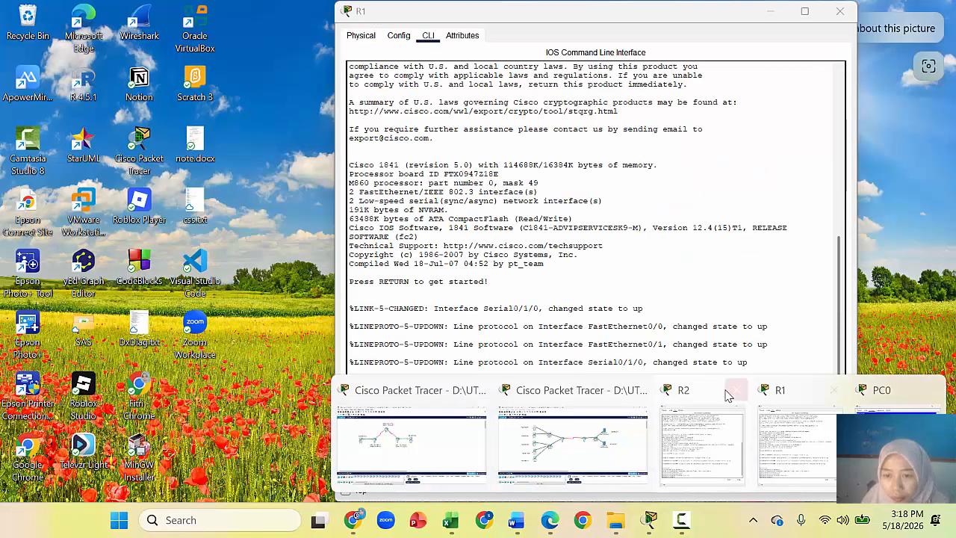
left_click(735, 390)
left_click(796, 389)
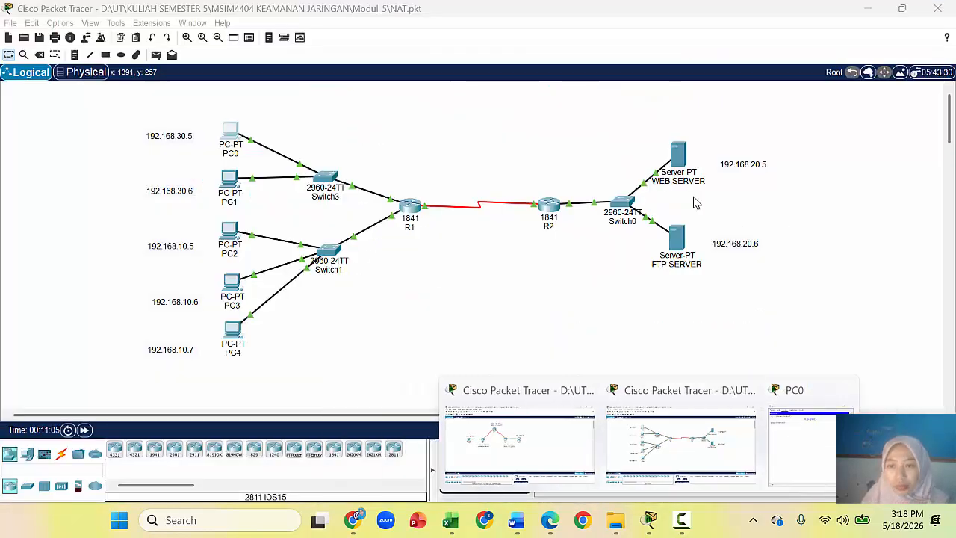
left_click(678, 154)
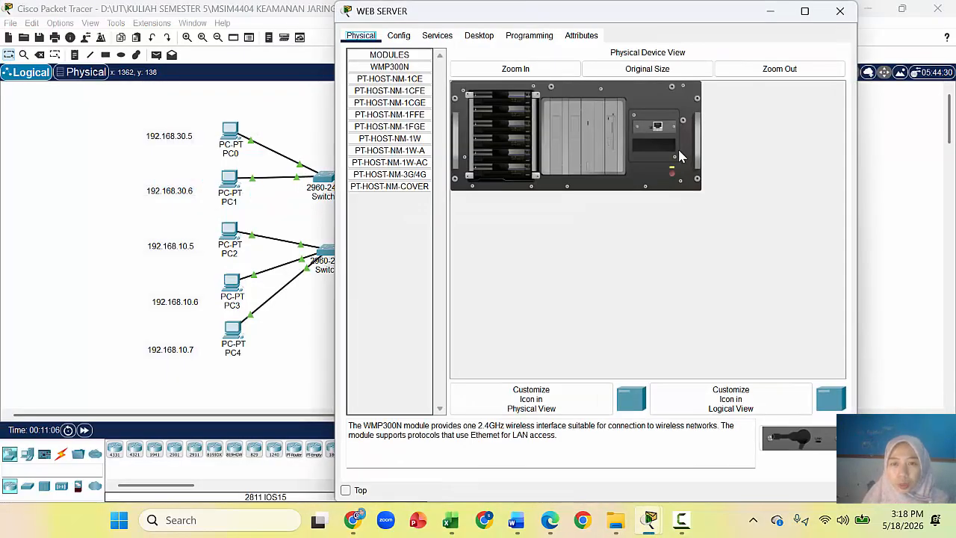
left_click(479, 37)
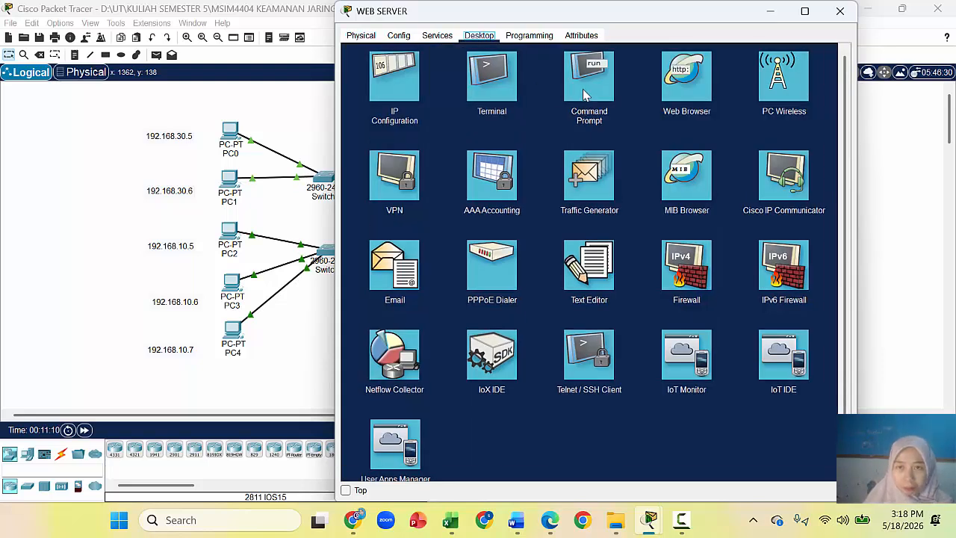
left_click(586, 93)
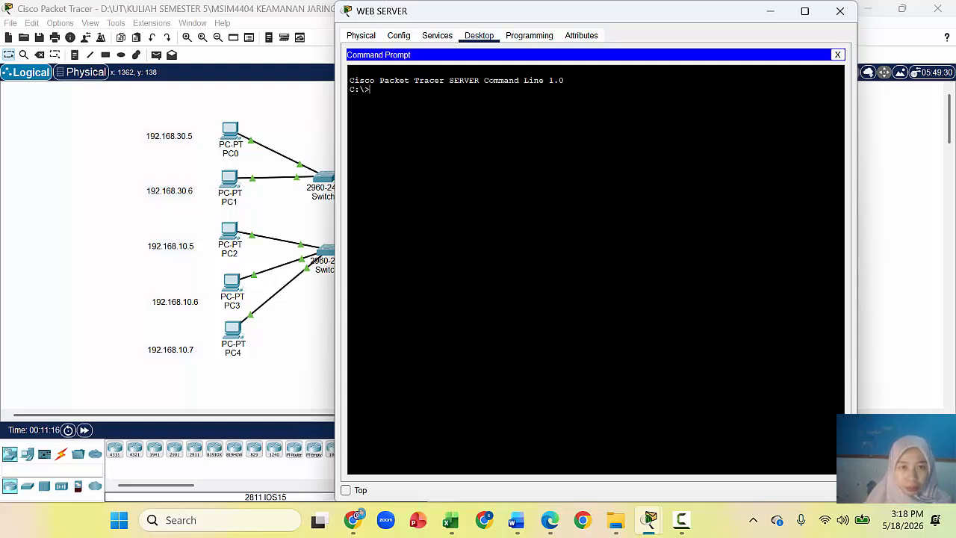
type("netsta")
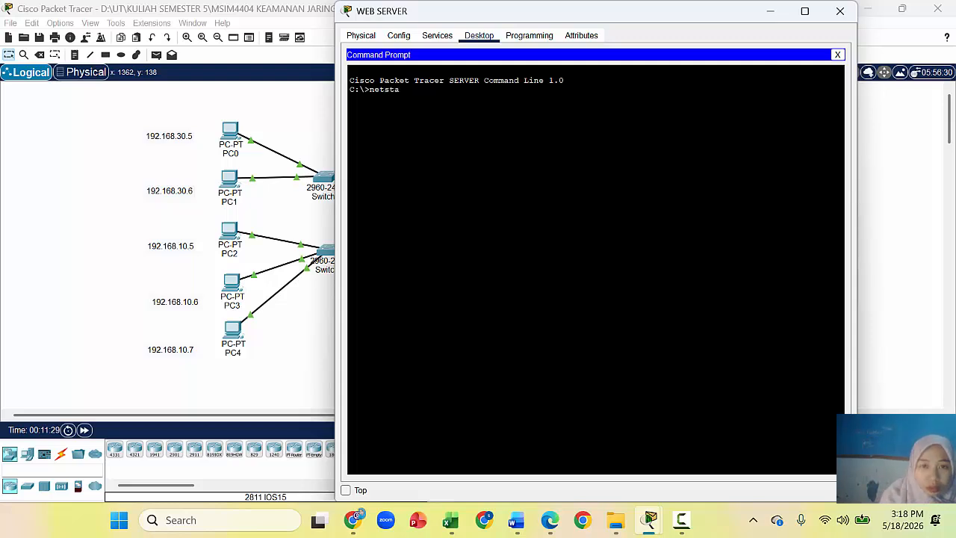
type("t")
key("Return")
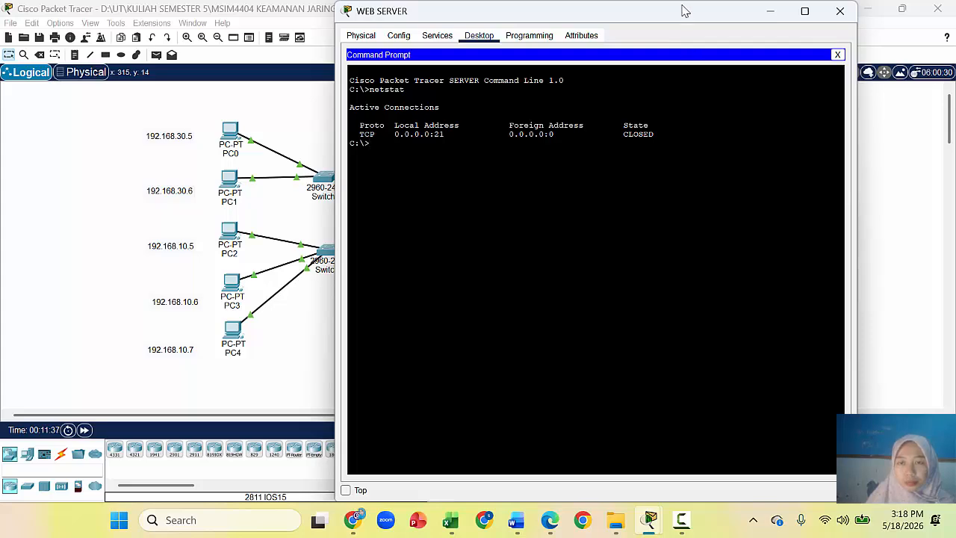
Step: Reload the WEB SERVER welcome page in PC0's browser, highlight its heading, then return to the topology
left_click_drag(684, 11, 577, 12)
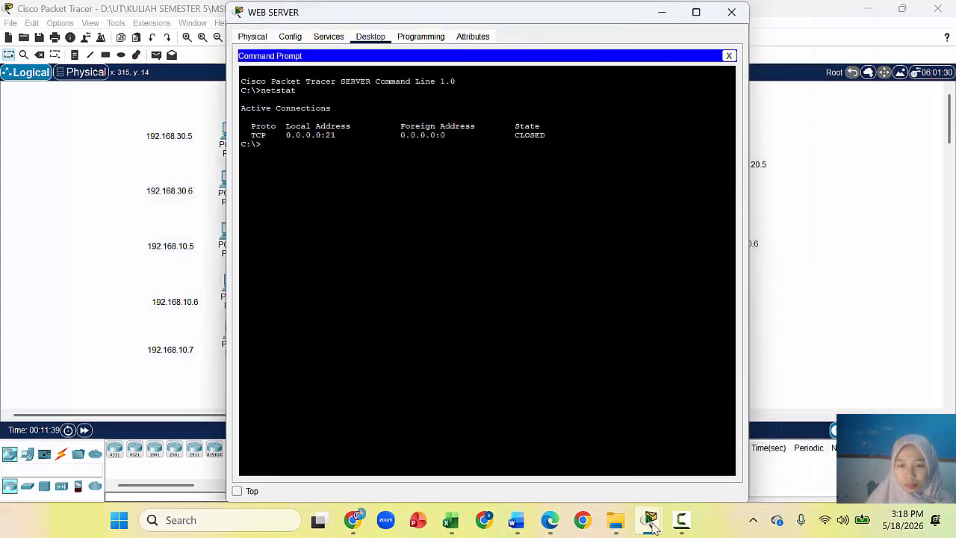
mouse_move(651, 526)
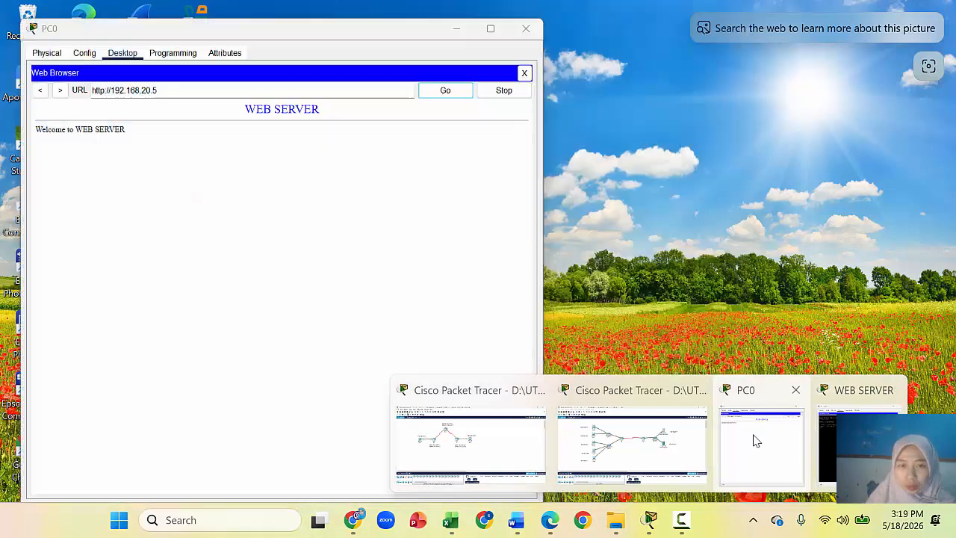
left_click(751, 438)
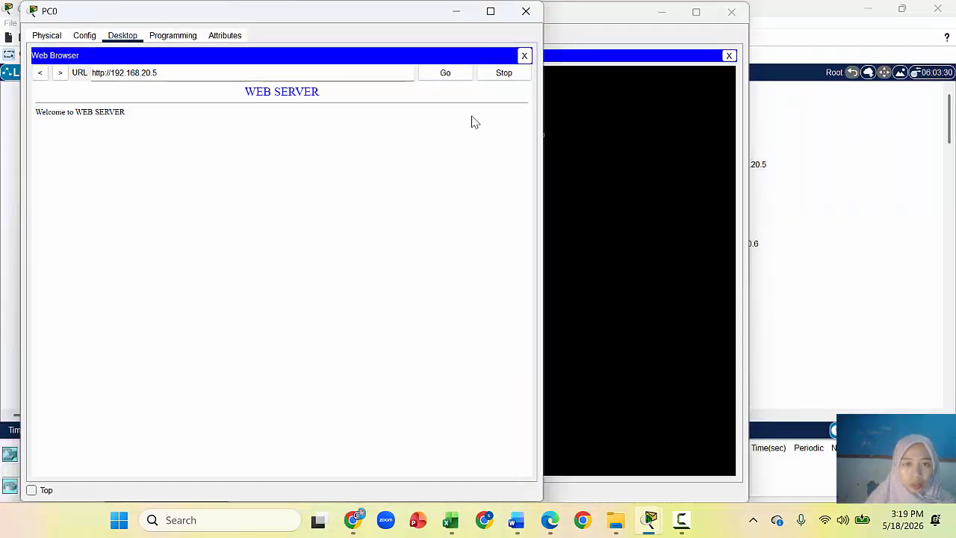
left_click(448, 78)
left_click(105, 113)
left_click_drag(95, 113, 119, 112)
left_click(297, 92)
left_click_drag(318, 96, 245, 95)
left_click(150, 106)
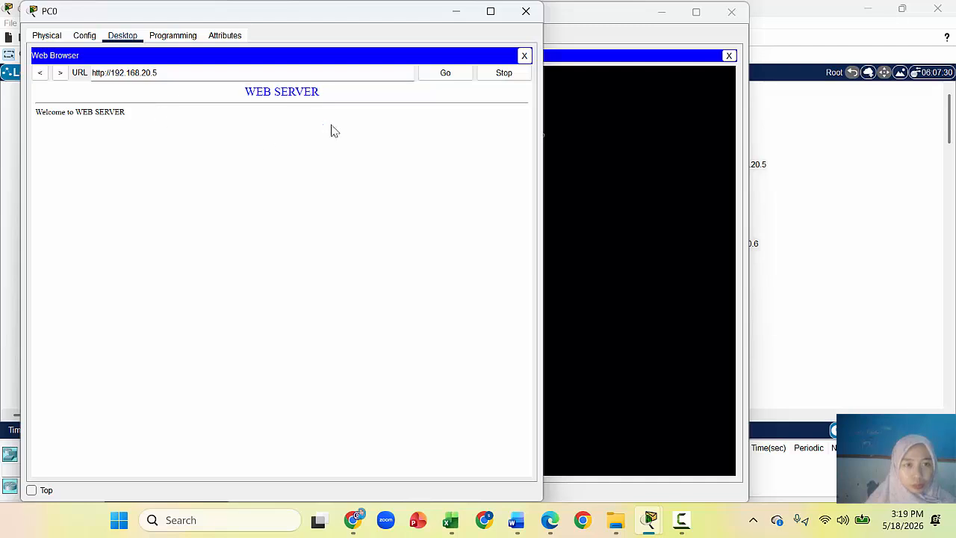
left_click(894, 222)
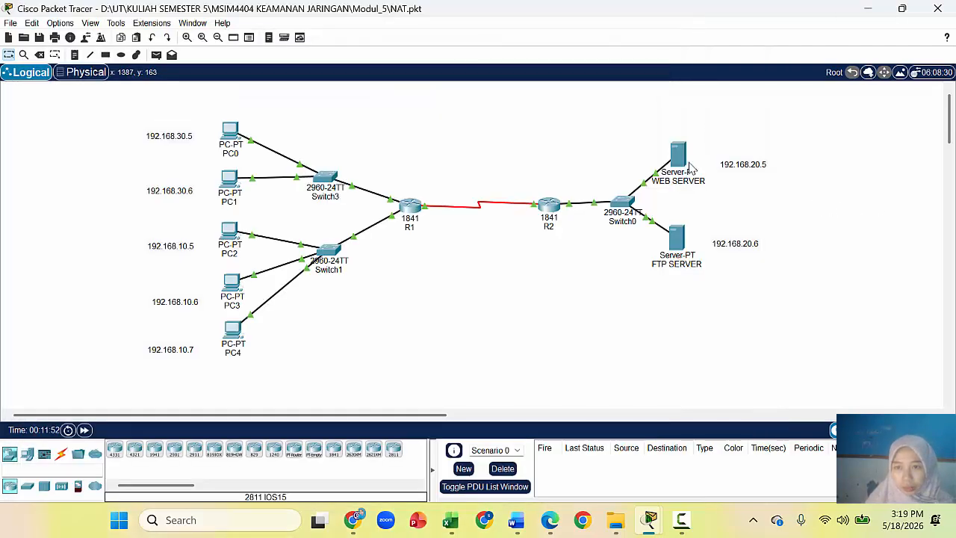
mouse_move(678, 161)
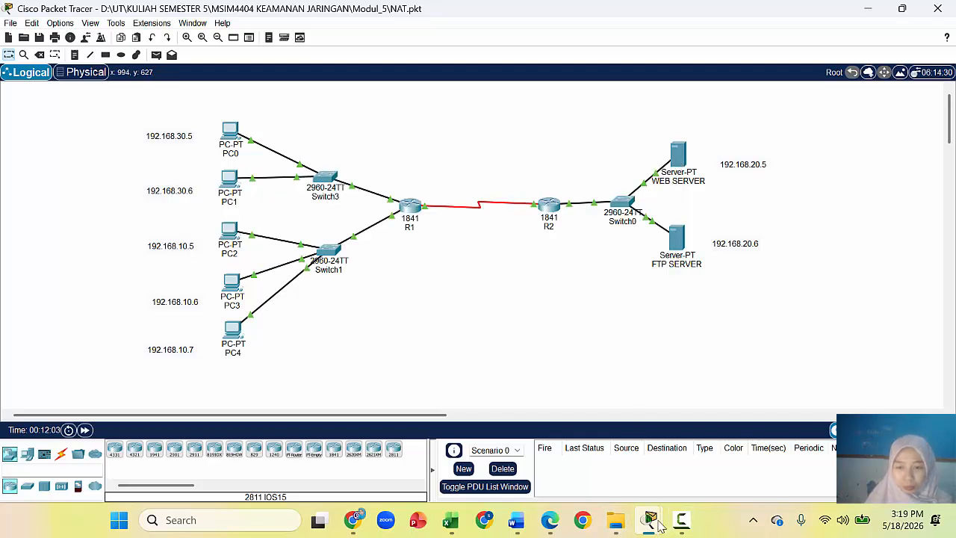
Step: Rerun netstat in the web server's command prompt
mouse_move(661, 525)
left_click(830, 448)
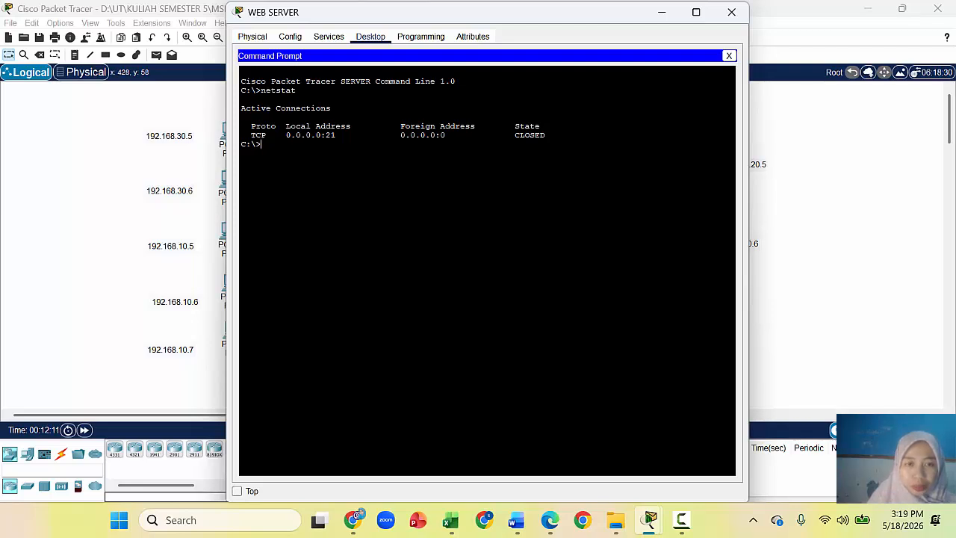
type("netsttat")
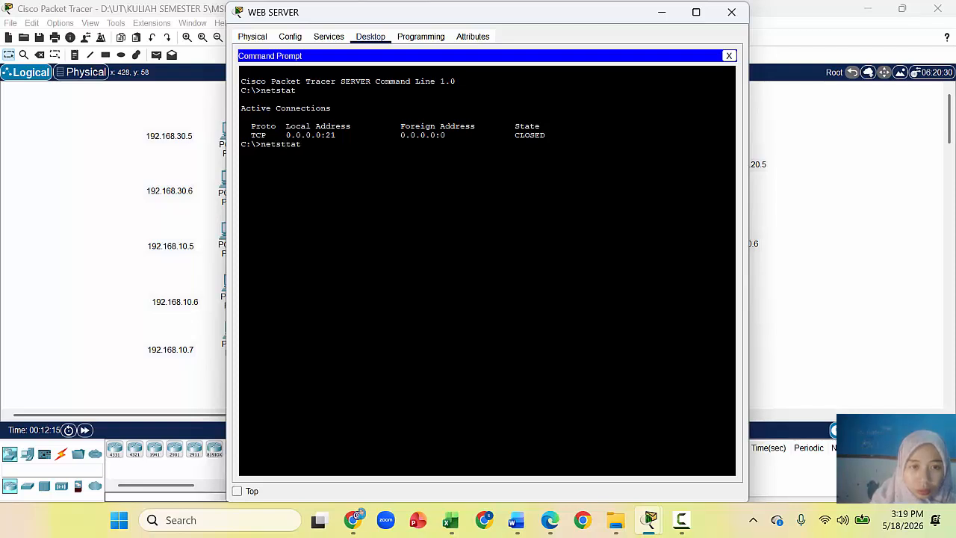
key("BackSpace")
key("BackSpace")
key("BackSpace")
type("at")
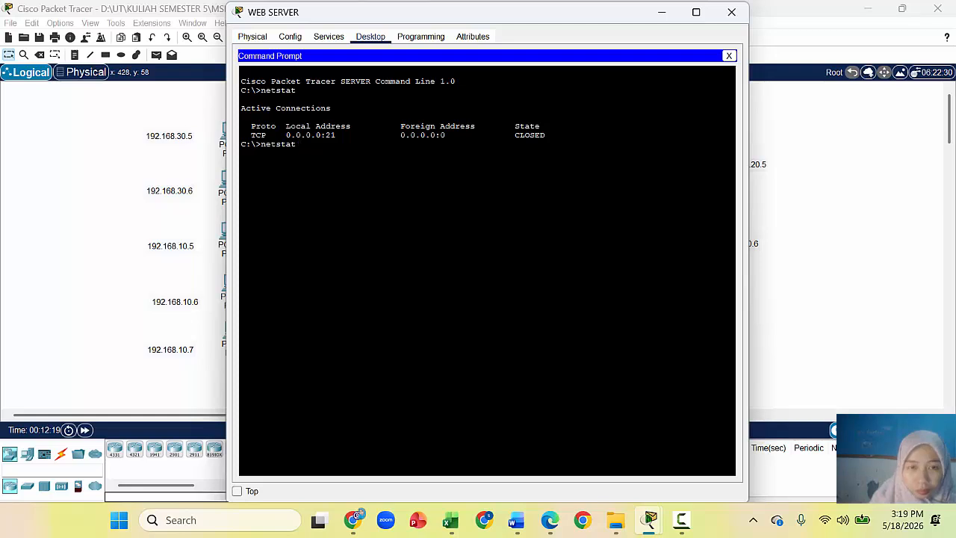
key("Return")
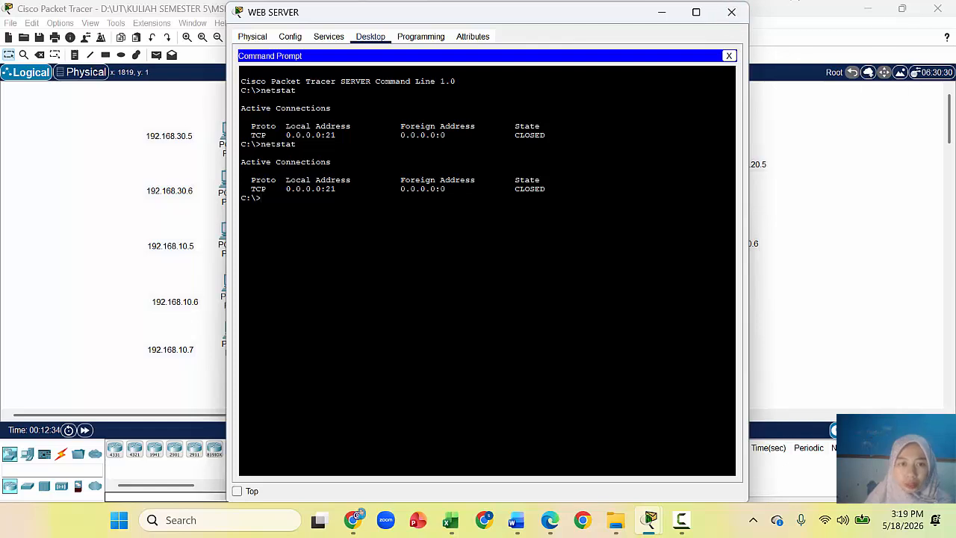
Step: Reload the WEB SERVER page in PC0's web browser once more
left_click(649, 517)
left_click(784, 452)
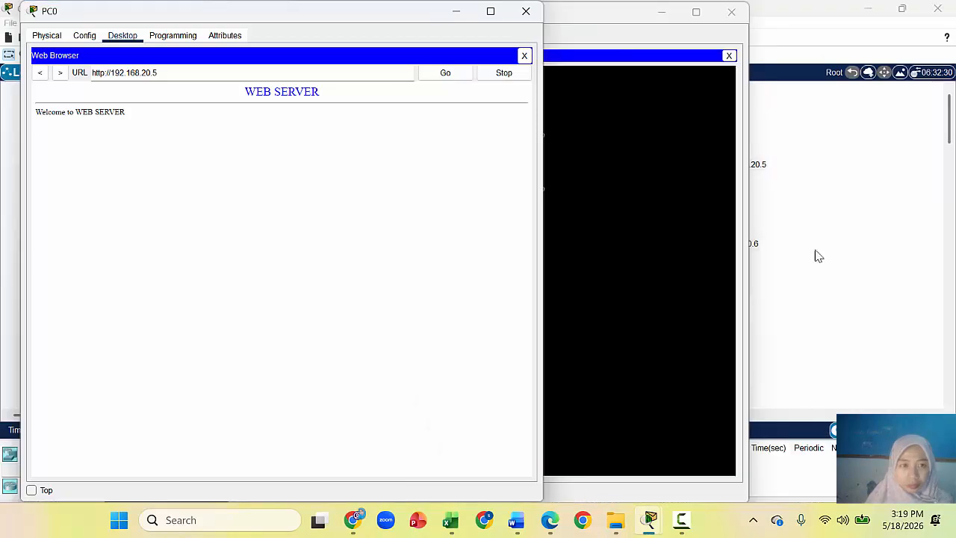
left_click(464, 74)
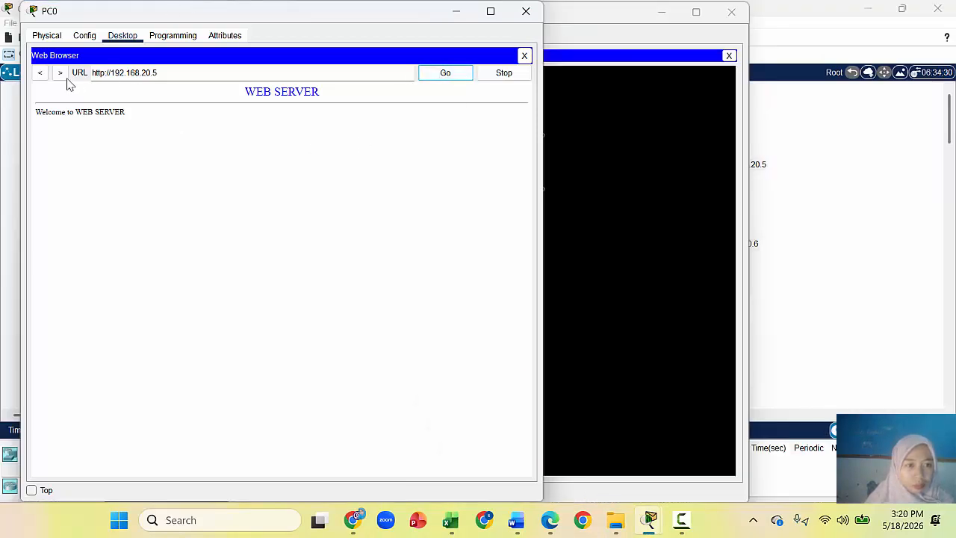
left_click(159, 73)
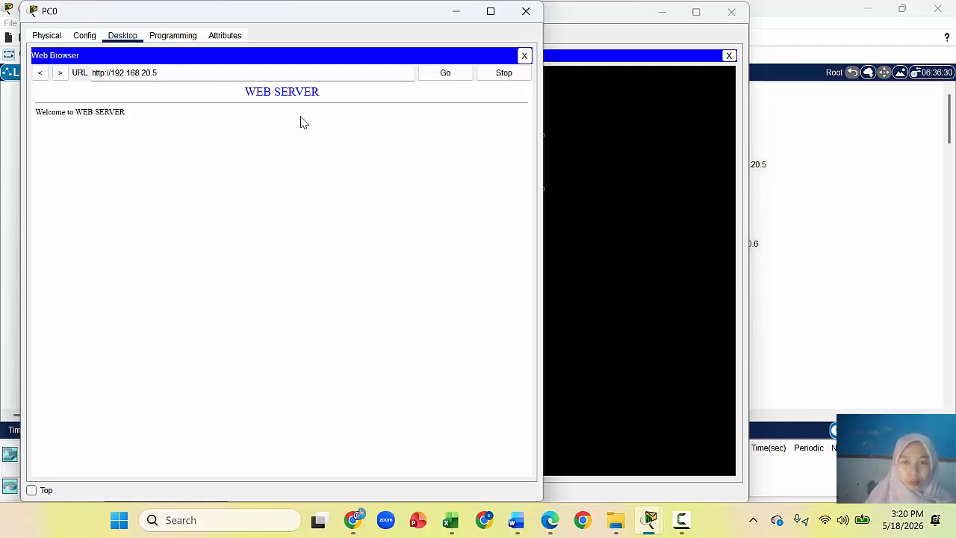
left_click(660, 241)
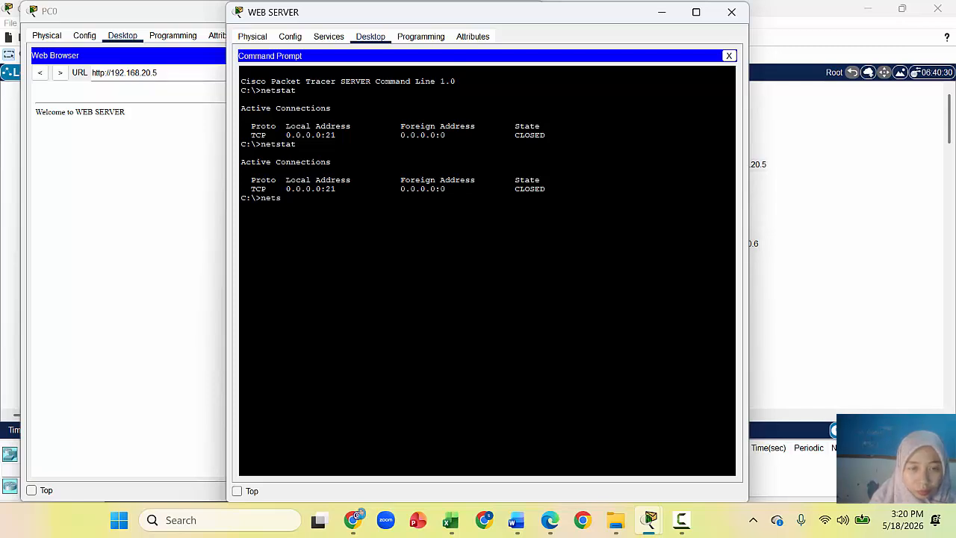
Step: Run netstat on the web server and highlight foreign address 192.168.30.5:1153 among the ten port-80 entries
key("Return")
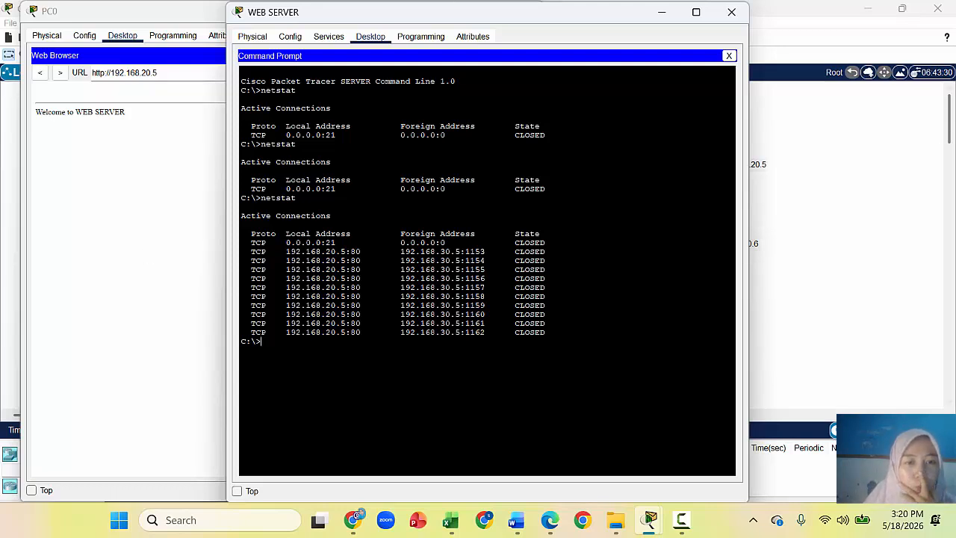
left_click_drag(503, 13, 692, 20)
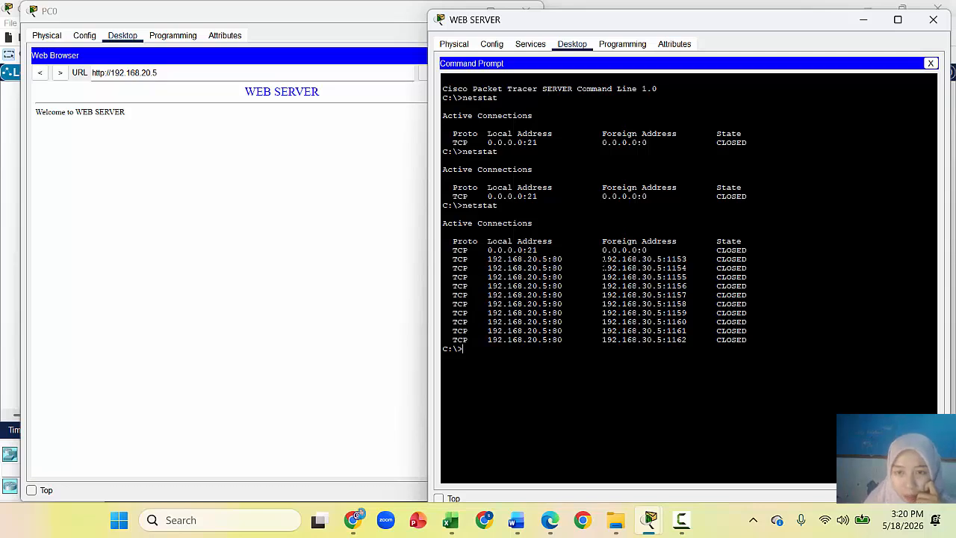
left_click_drag(602, 259, 692, 259)
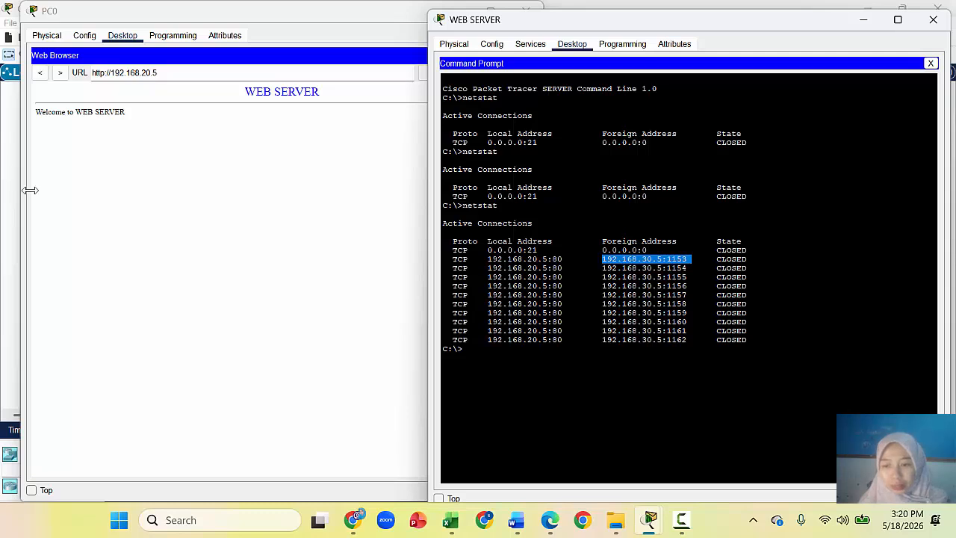
Step: Arrange PC0's browser and the WEB SERVER console side by side on screen
mouse_move(681, 521)
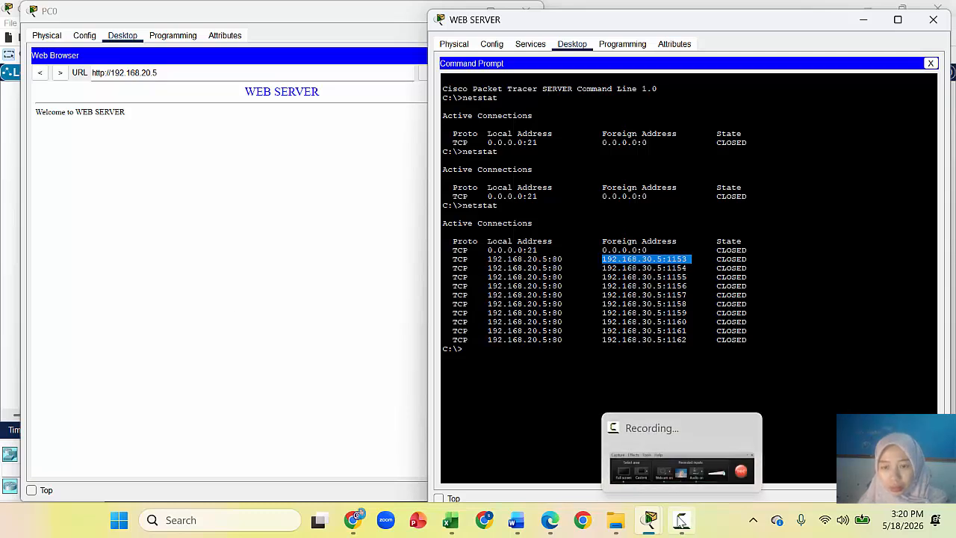
left_click(12, 157)
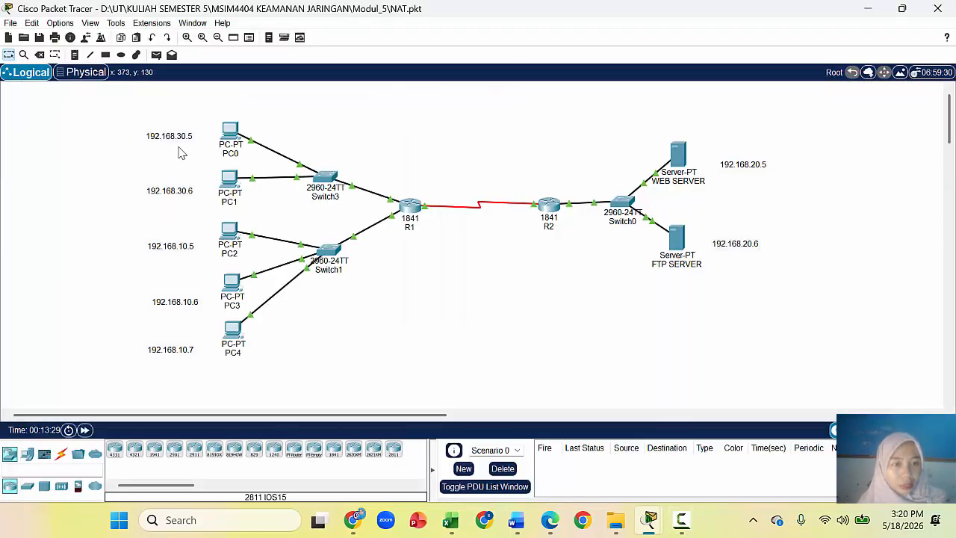
mouse_move(655, 532)
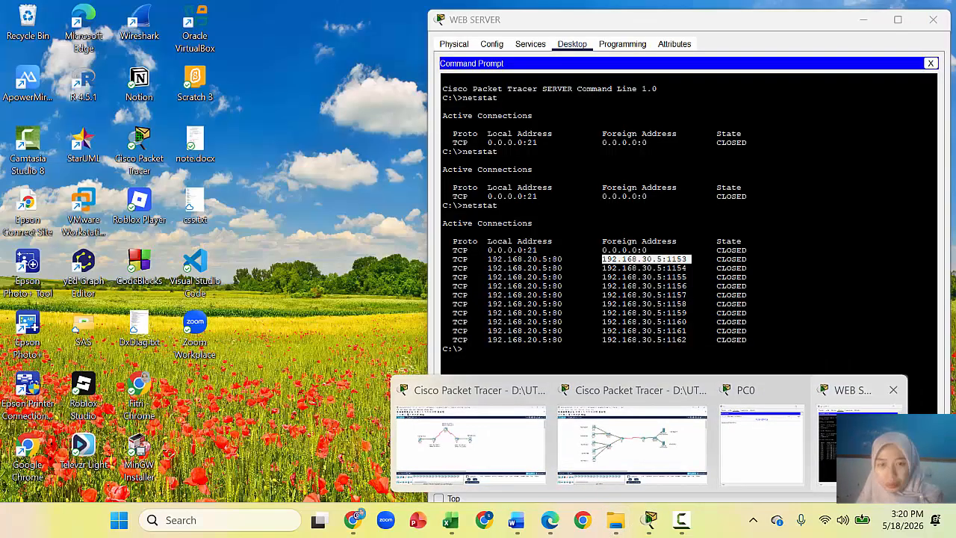
left_click(859, 418)
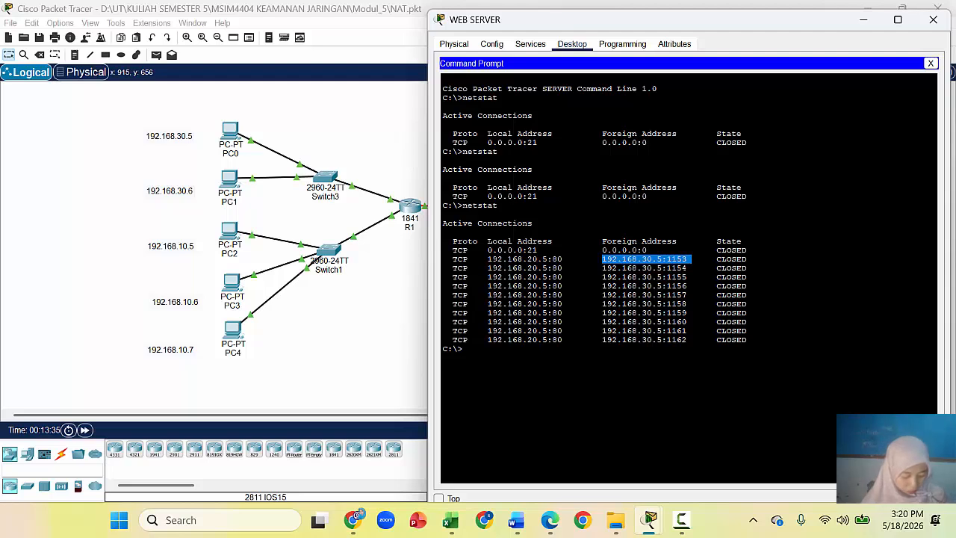
mouse_move(651, 519)
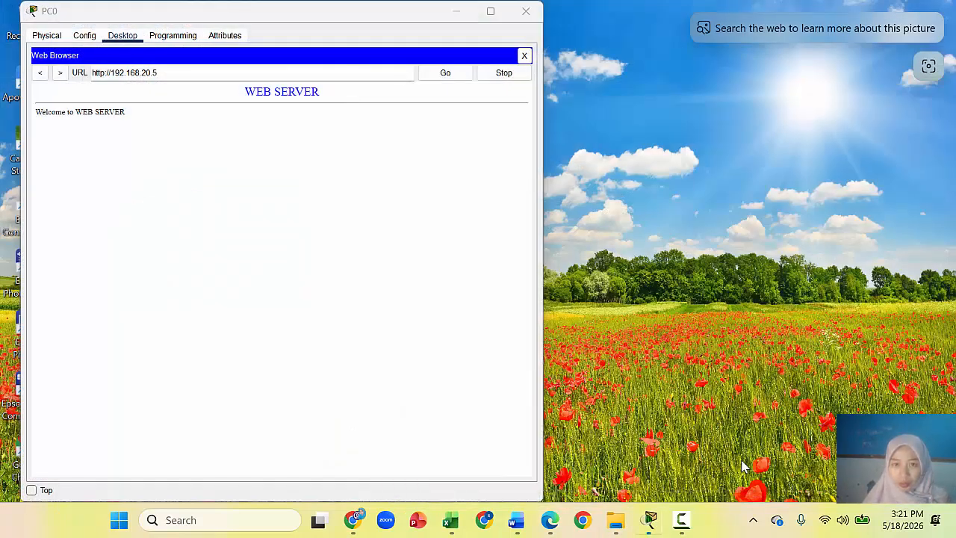
left_click(732, 471)
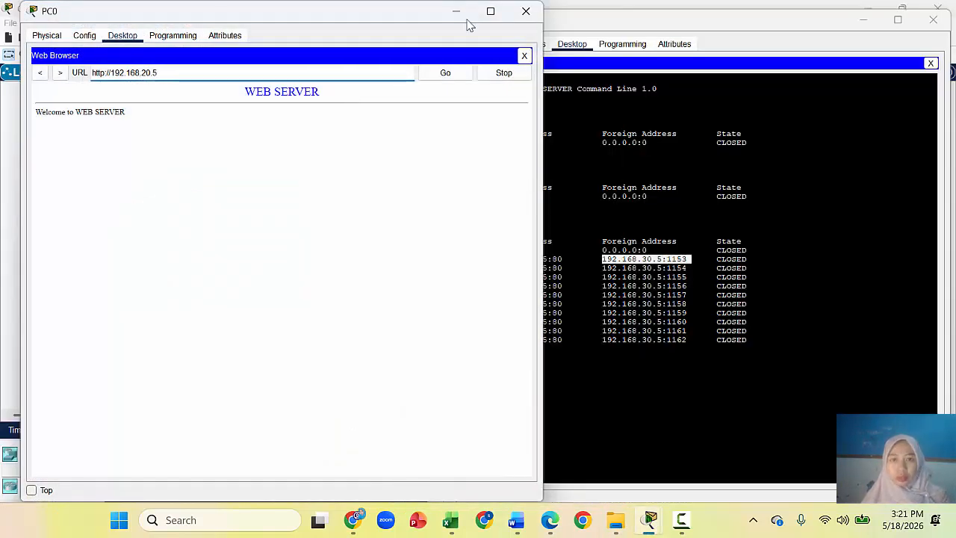
left_click_drag(376, 16, 317, 22)
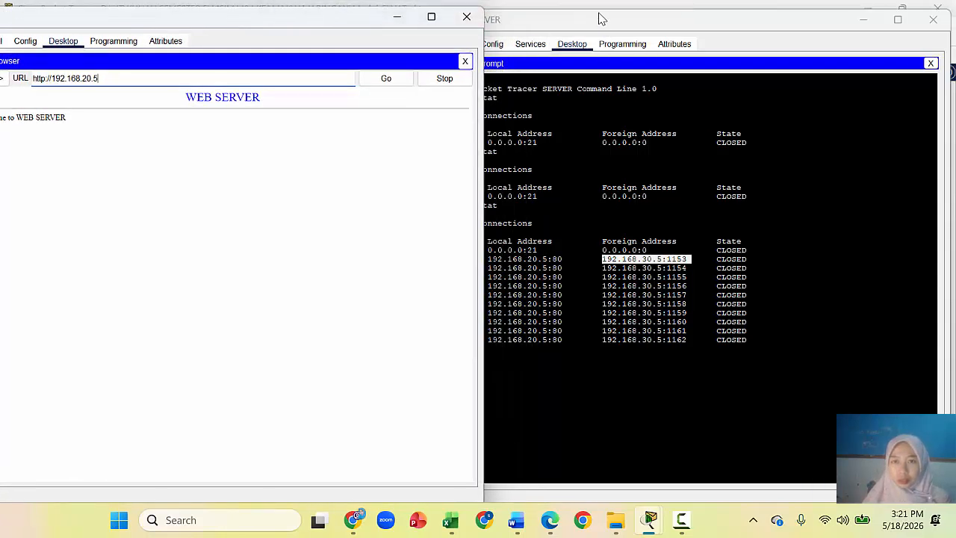
left_click(599, 21)
left_click_drag(598, 21, 644, 15)
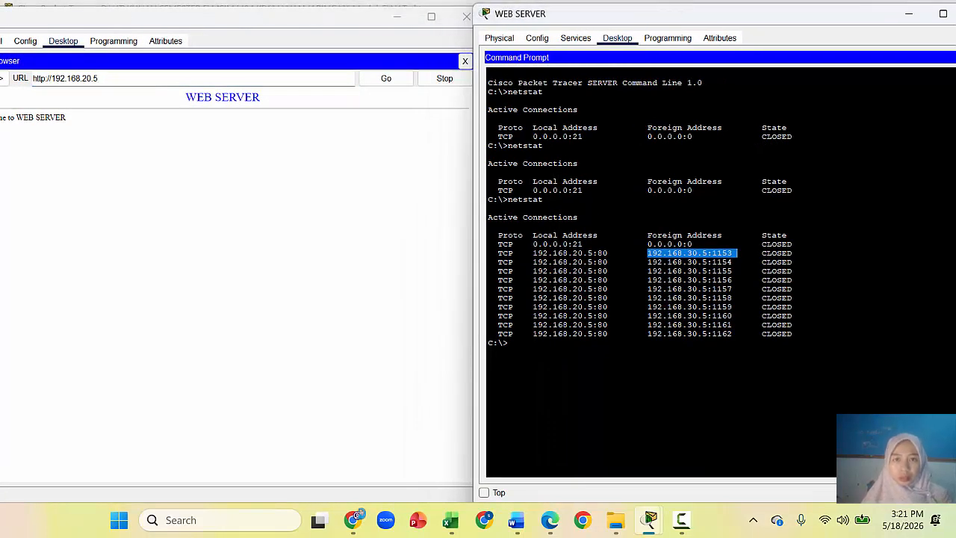
key("super+shift+s")
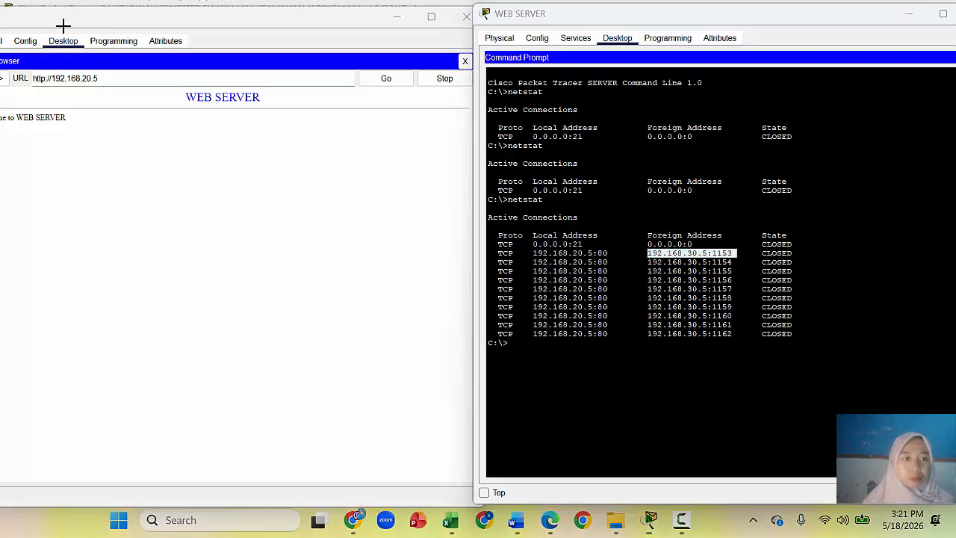
left_click(583, 27)
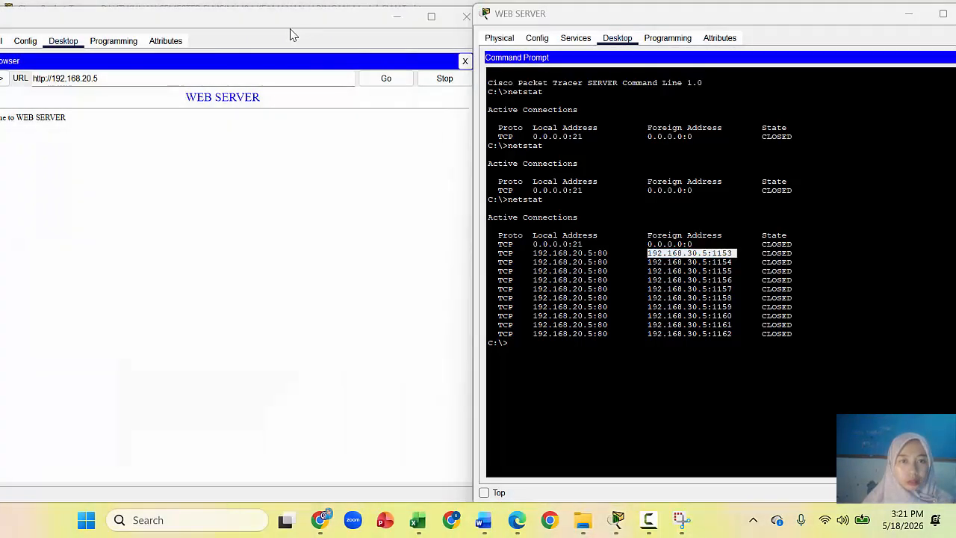
left_click_drag(254, 24, 279, 20)
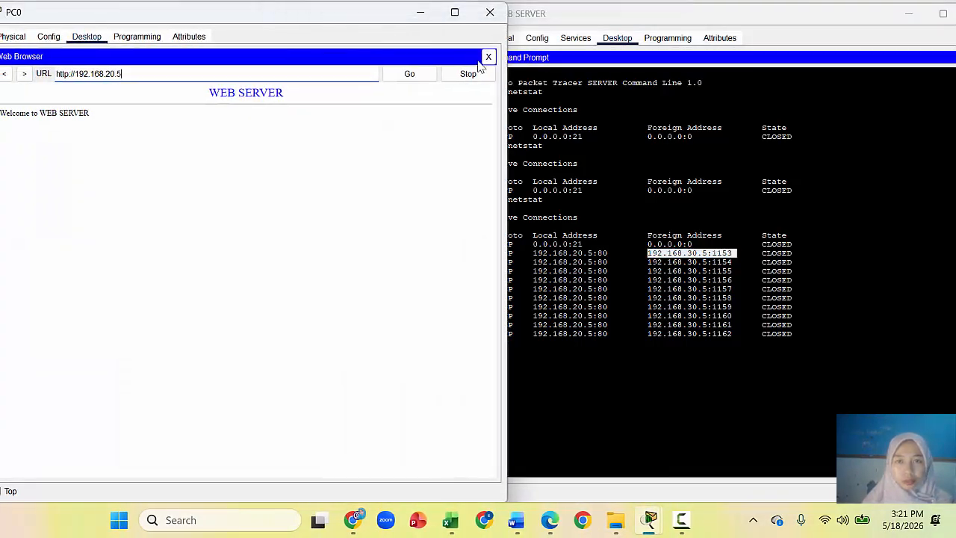
left_click_drag(493, 104, 448, 95)
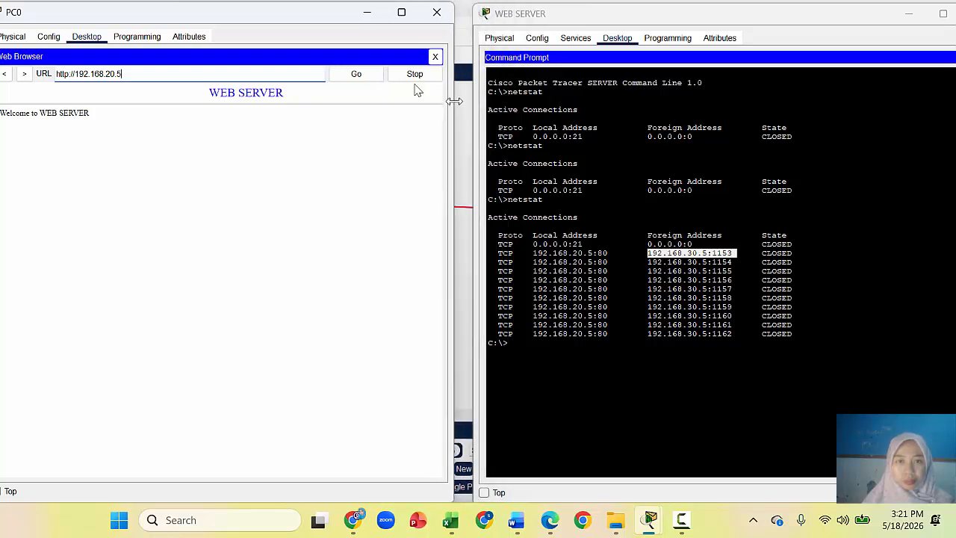
left_click_drag(305, 15, 330, 16)
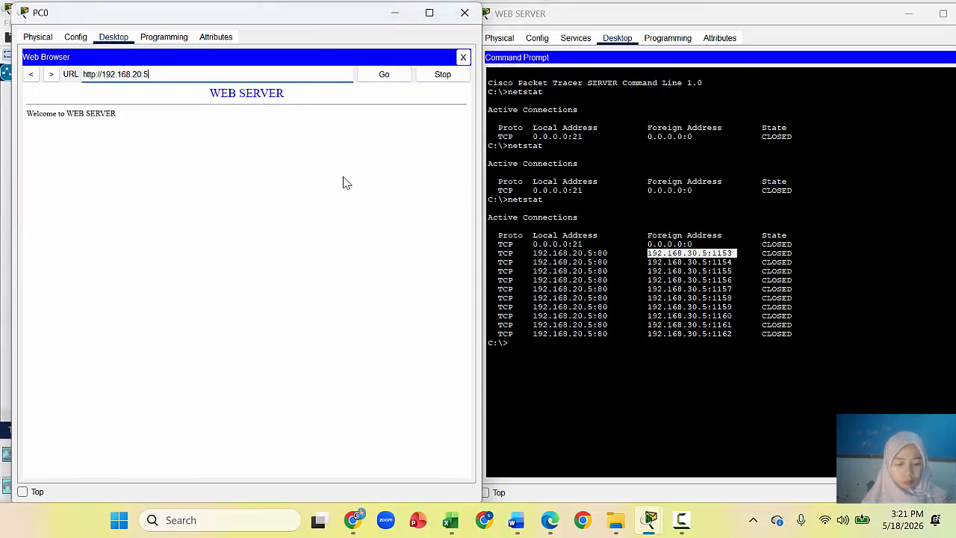
Step: Snip both device windows, paste the screenshot into the Word report, and close PC0's window
key("super+shift+s")
left_click_drag(4, 0, 955, 501)
left_click(515, 521)
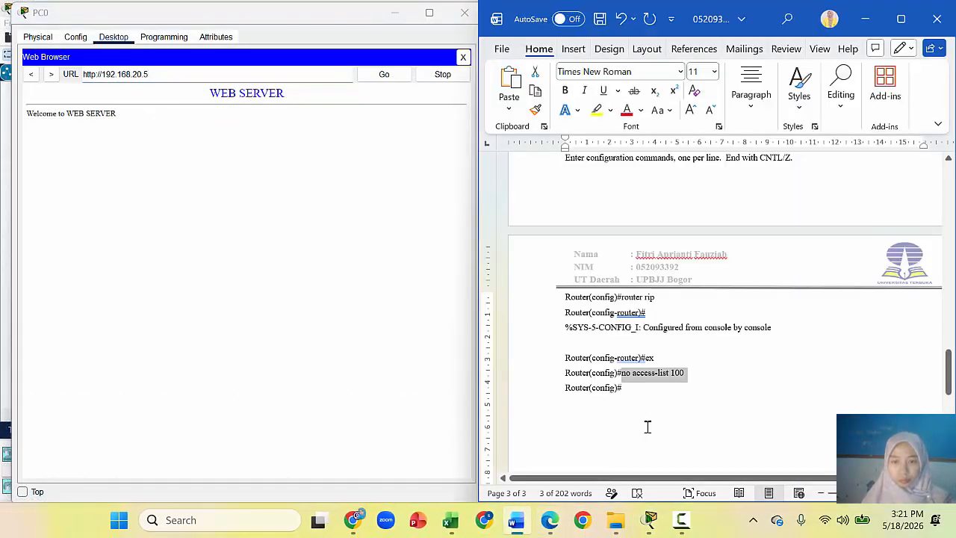
key("ctrl+v")
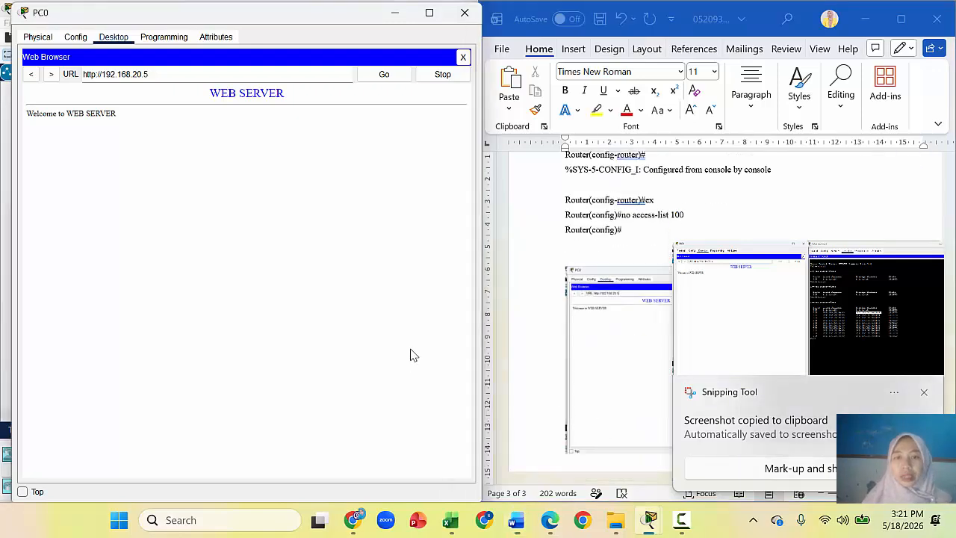
left_click(876, 17)
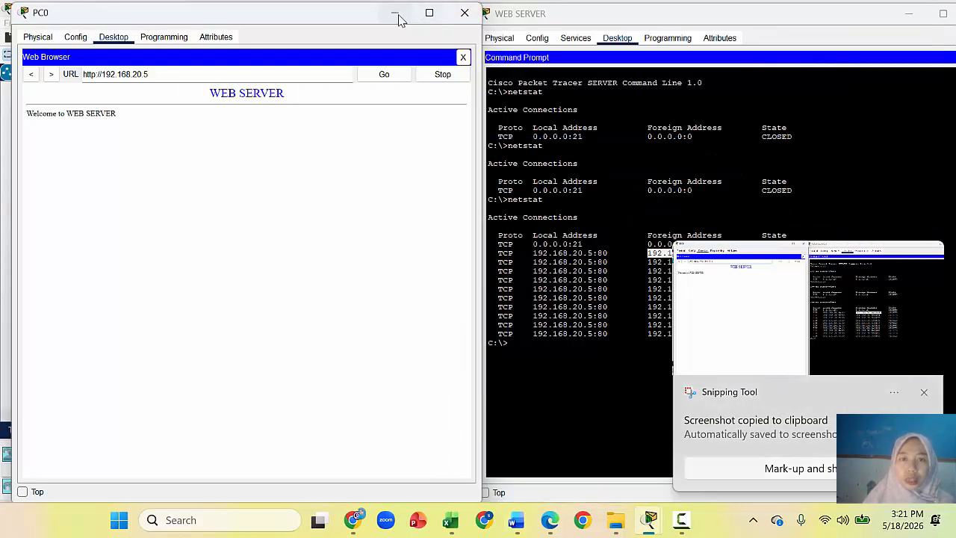
left_click(463, 14)
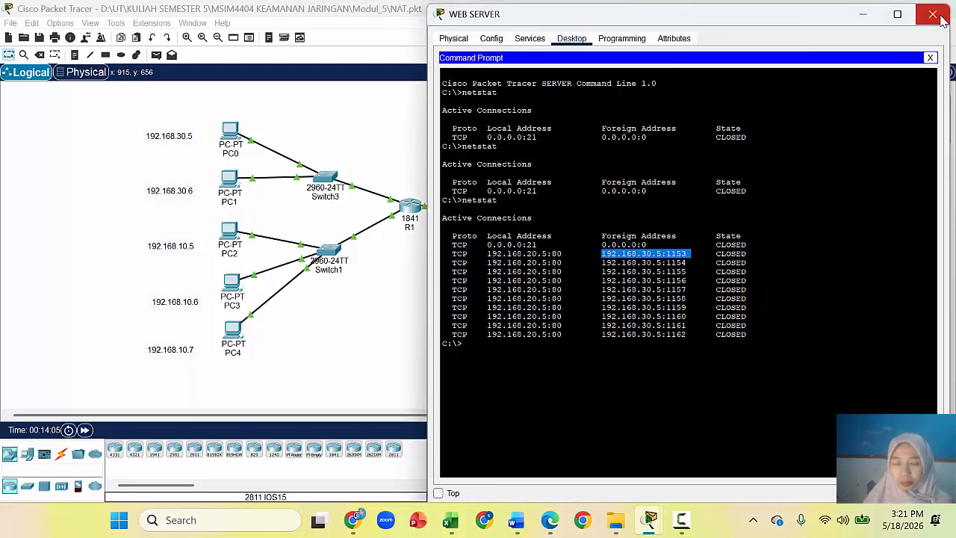
Step: Hide the web server window and open PC4 from the Logical workspace
left_click(864, 22)
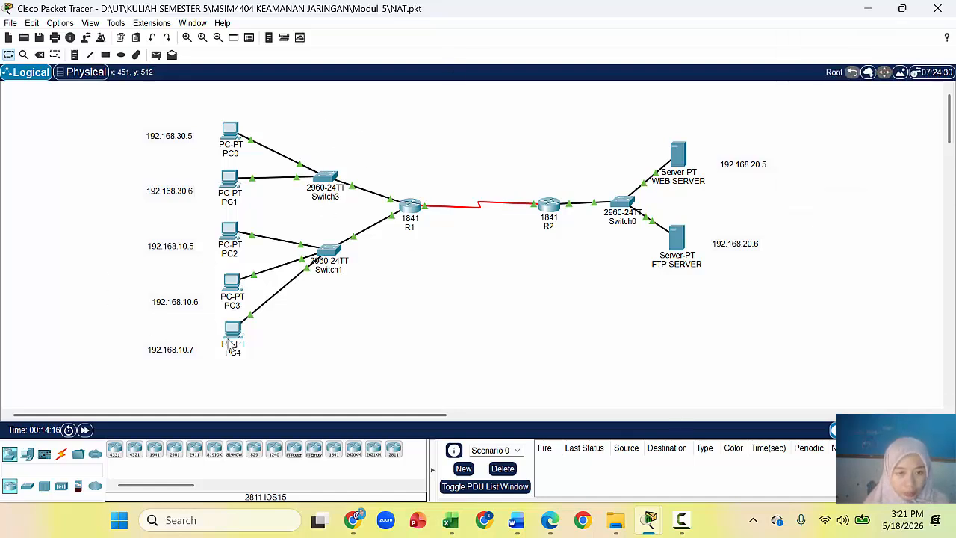
mouse_move(236, 354)
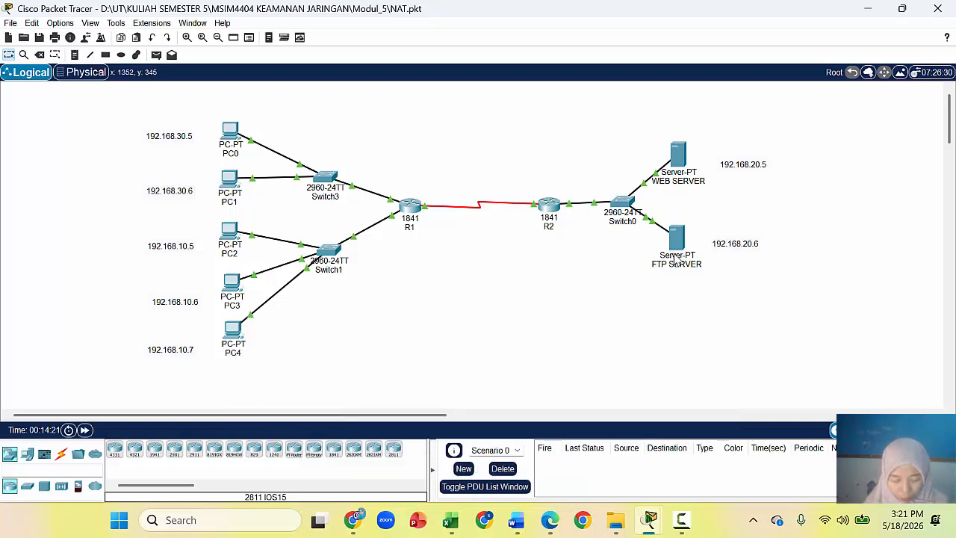
left_click(232, 328)
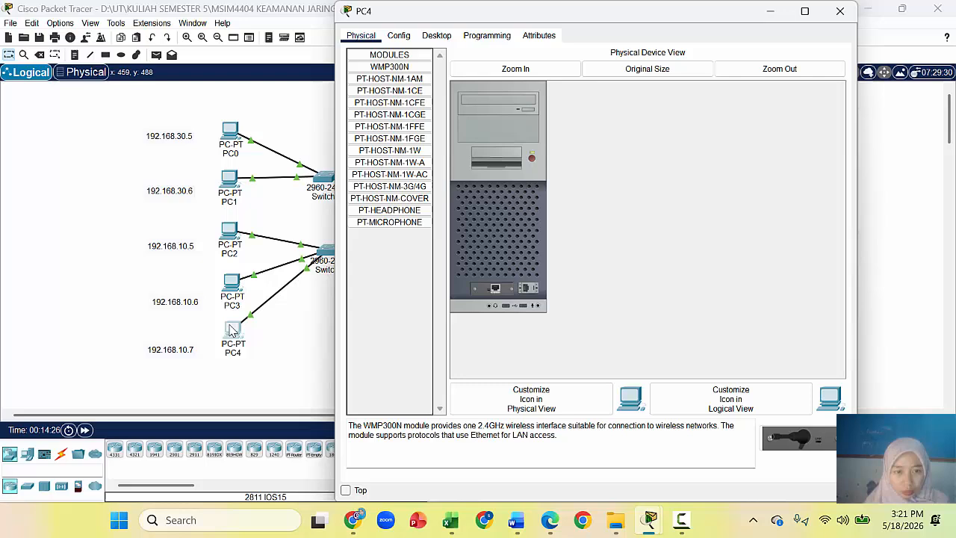
Step: Open PC4's Desktop Command Prompt, move it to the left, and set it aside
left_click(436, 36)
left_click(689, 96)
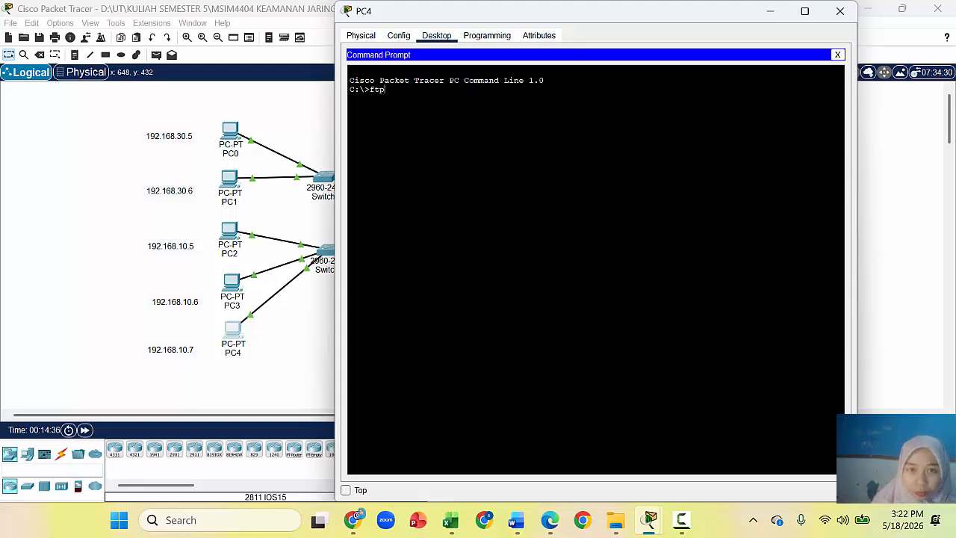
left_click_drag(619, 15, 316, 26)
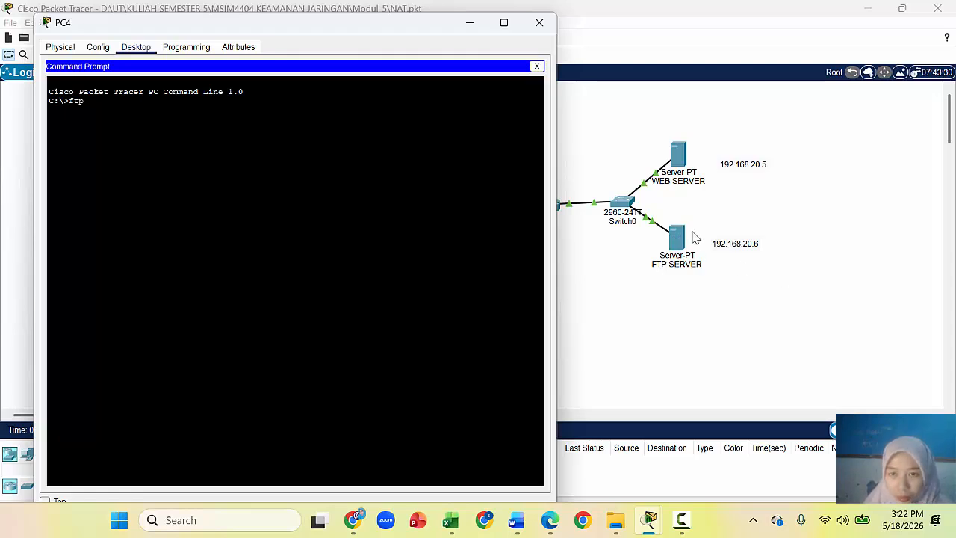
left_click(470, 23)
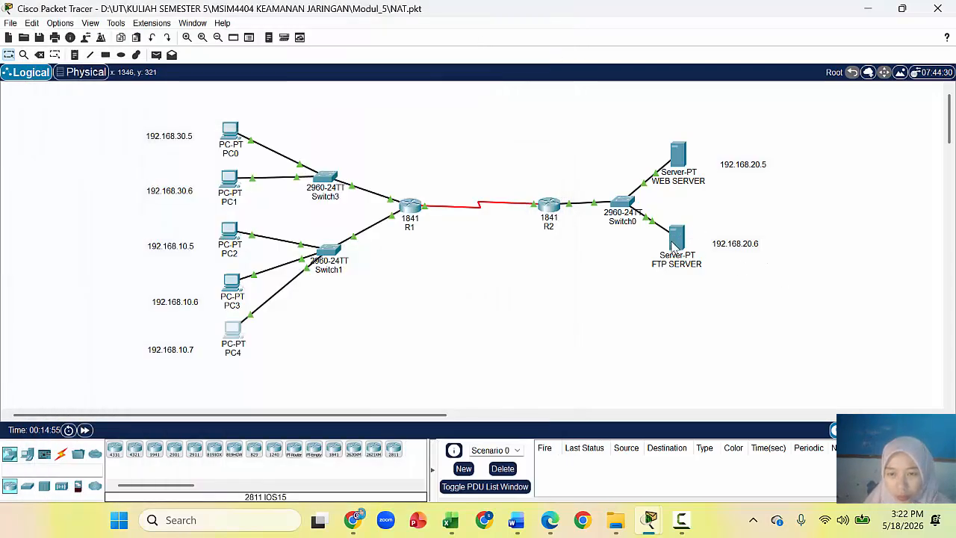
Step: Change the FTP server's label from 192.168.20.6 to 192.168.20.10
mouse_move(675, 248)
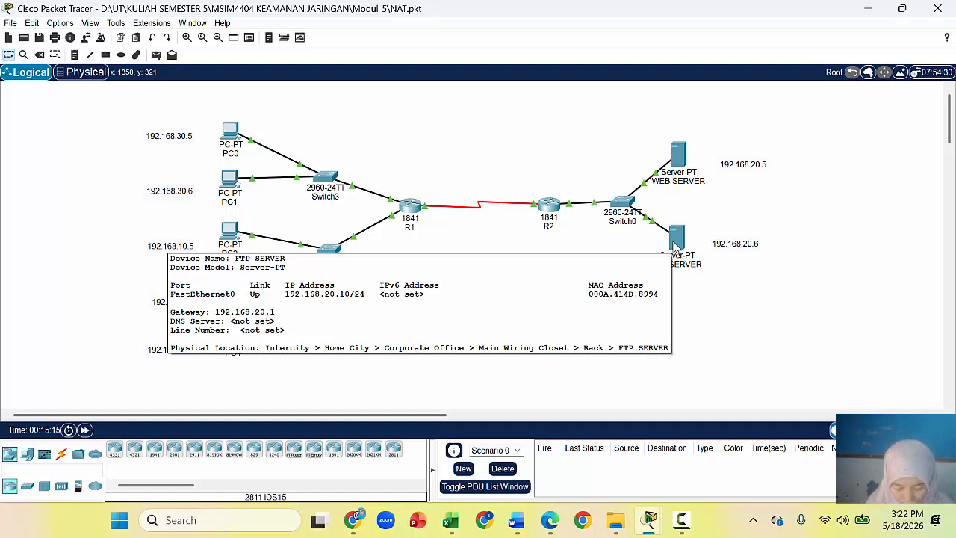
left_click(760, 243)
key("BackSpace")
type("10")
left_click(777, 307)
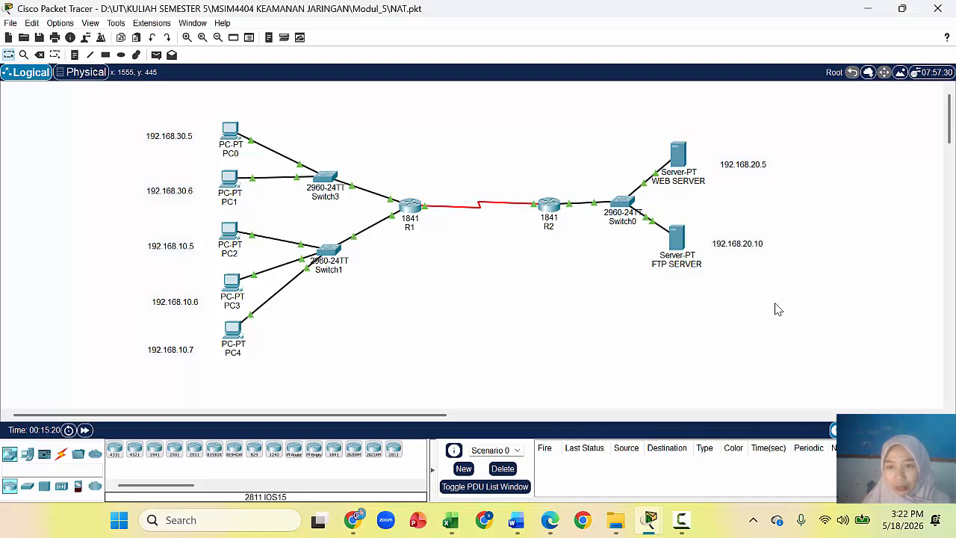
Step: On PC4, run ftp 192.168.20.10 and log in with the FTP username and password
left_click(232, 345)
left_click(85, 90)
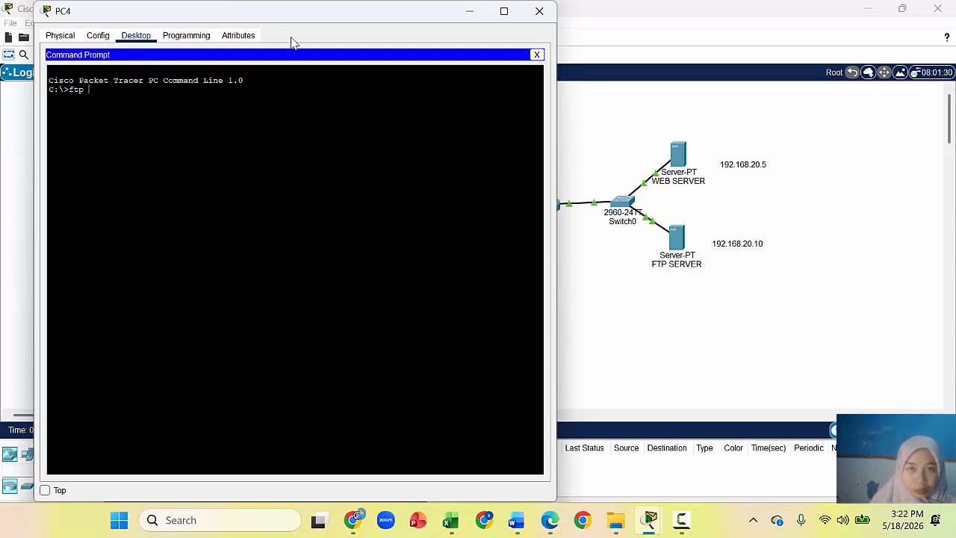
left_click(469, 11)
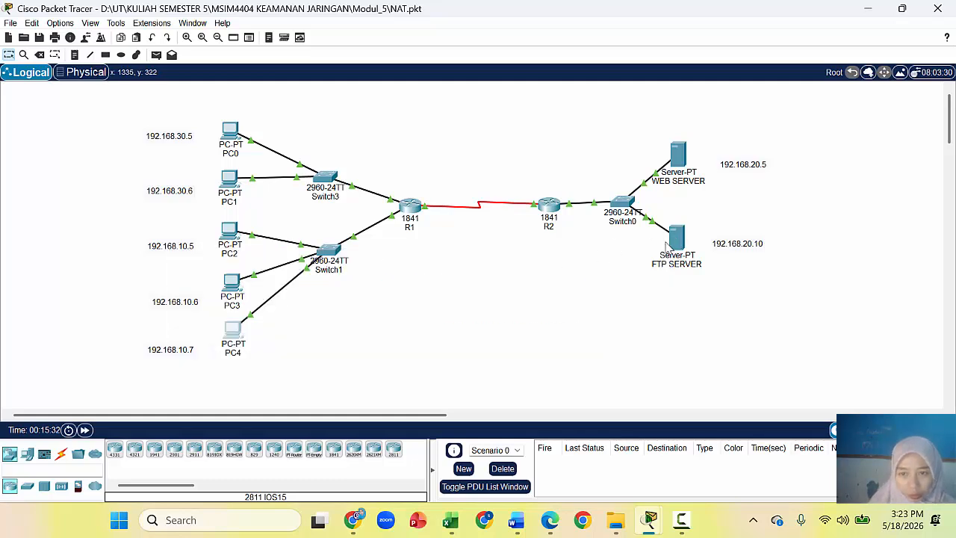
mouse_move(676, 240)
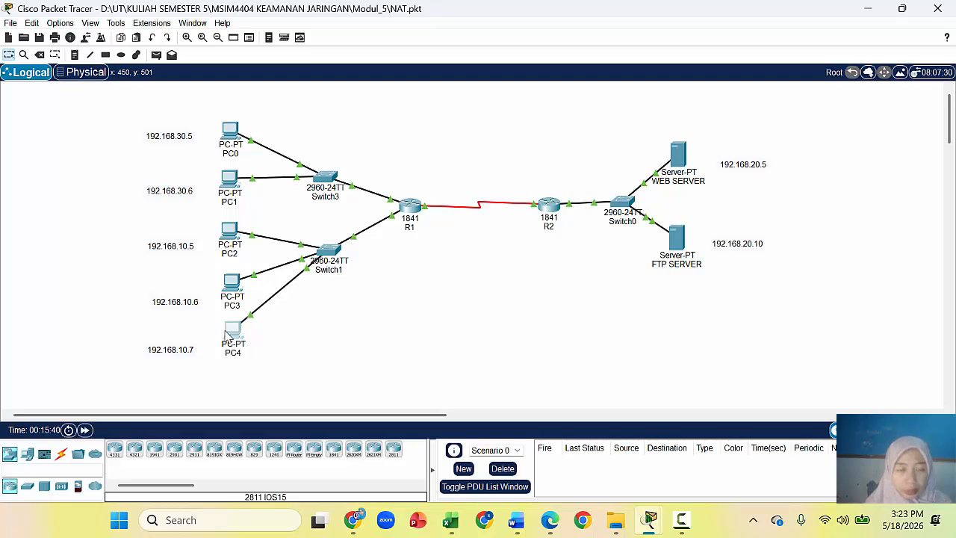
left_click(230, 331)
type("ftp")
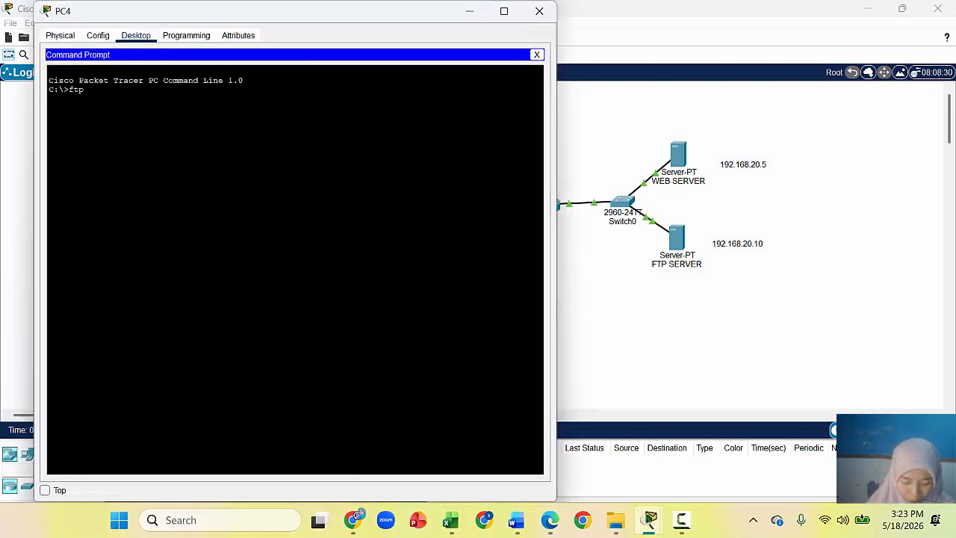
type(" 192")
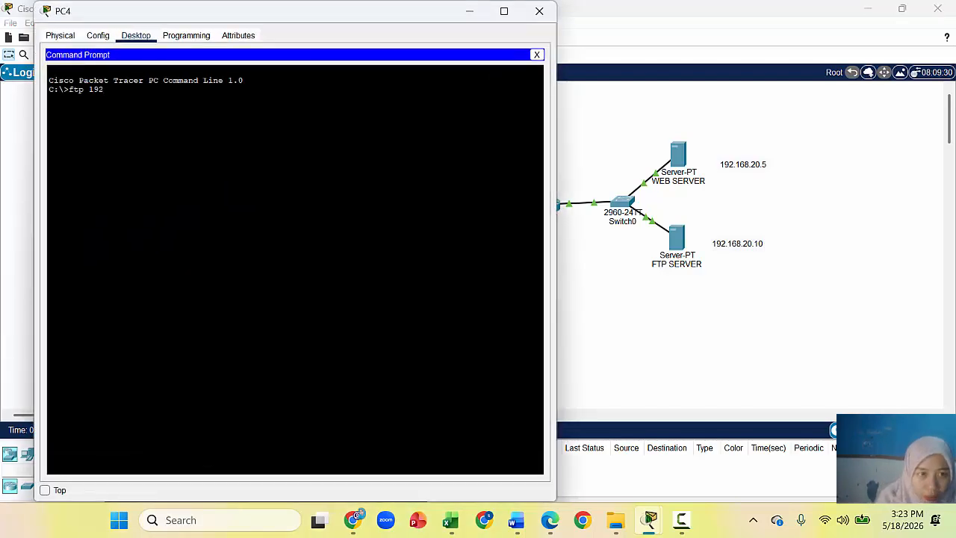
type(".1")
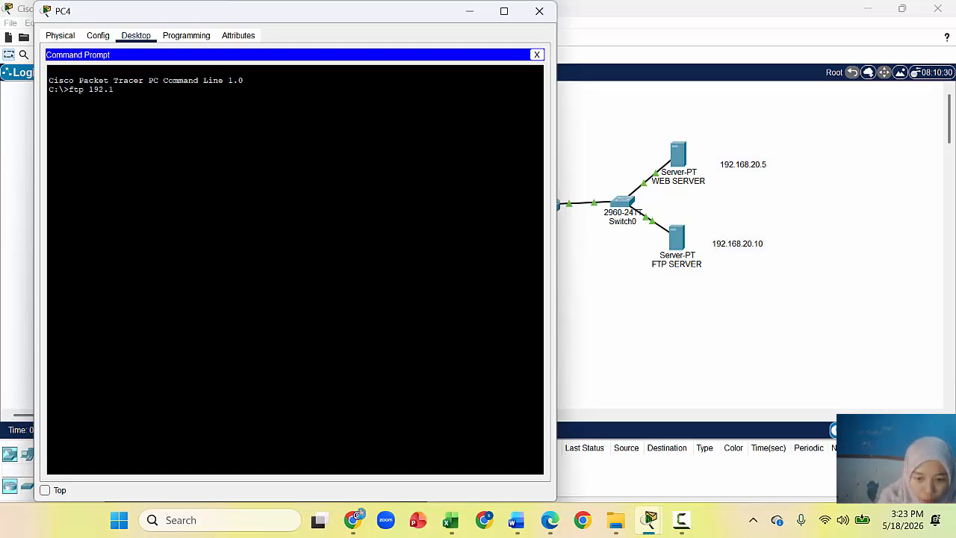
type("68")
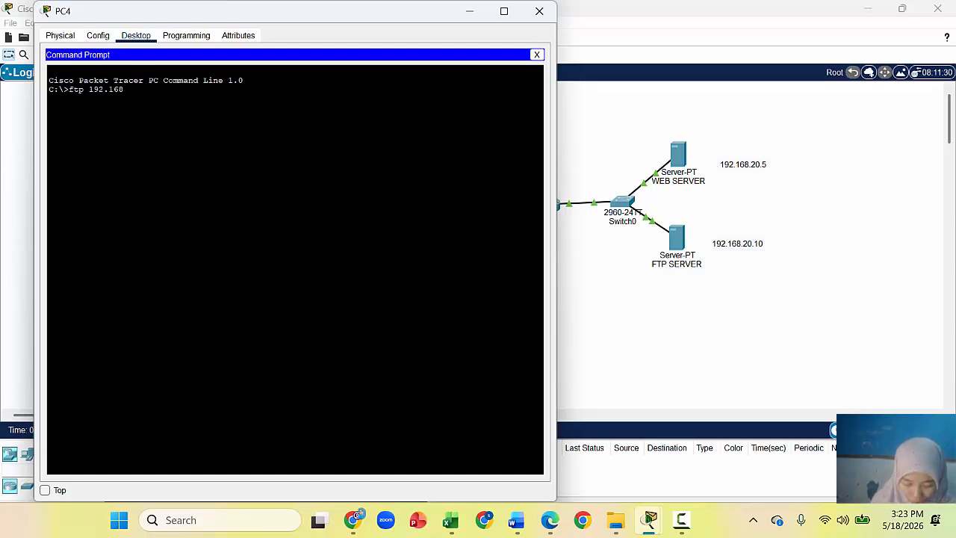
type(".20.10")
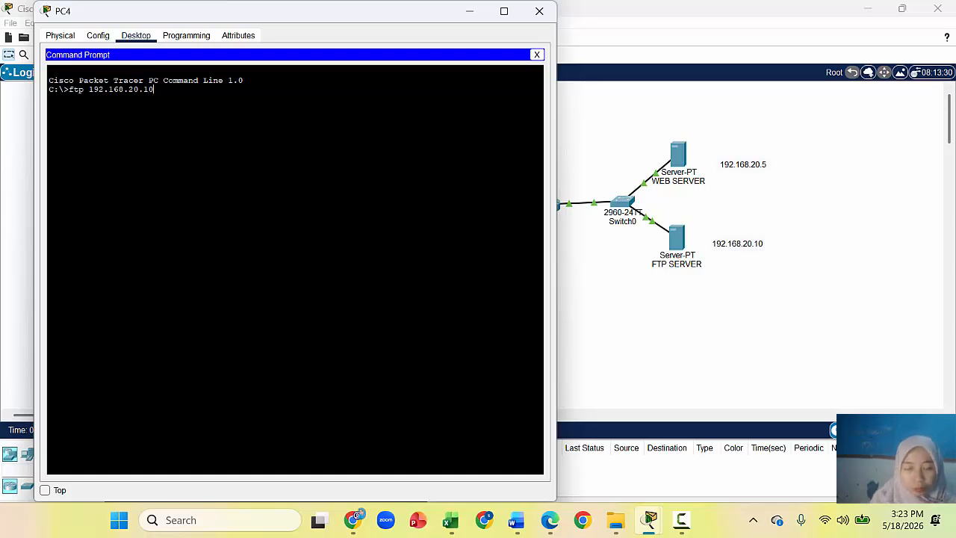
key("Return")
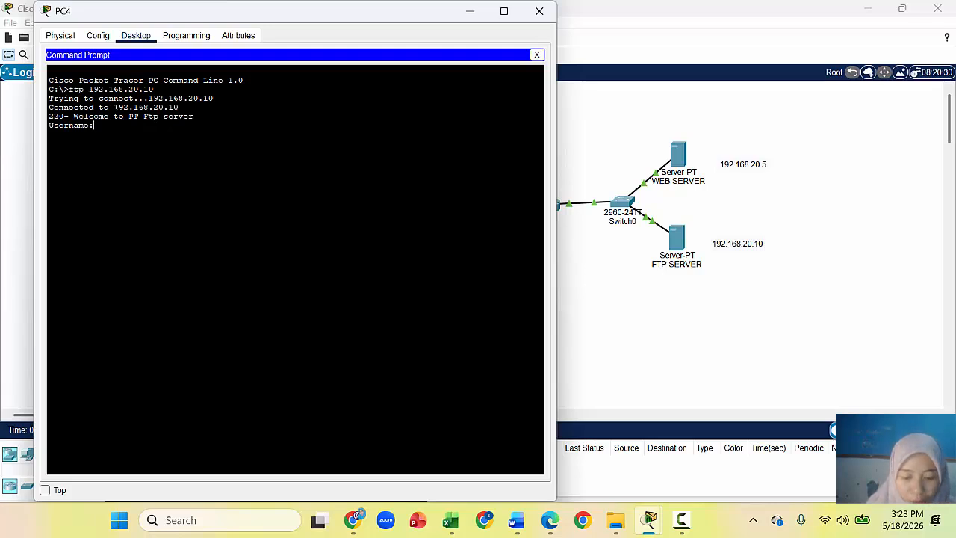
type("cisco")
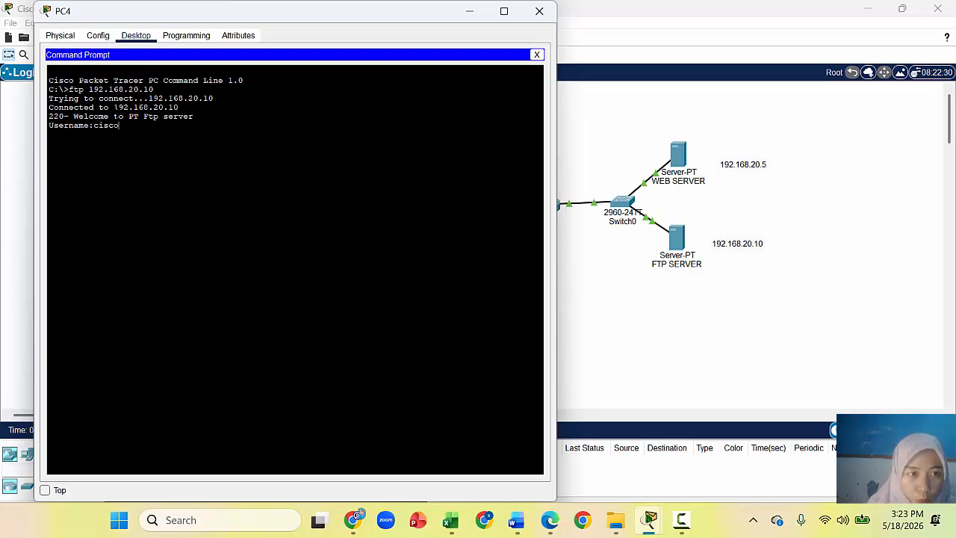
key("Return")
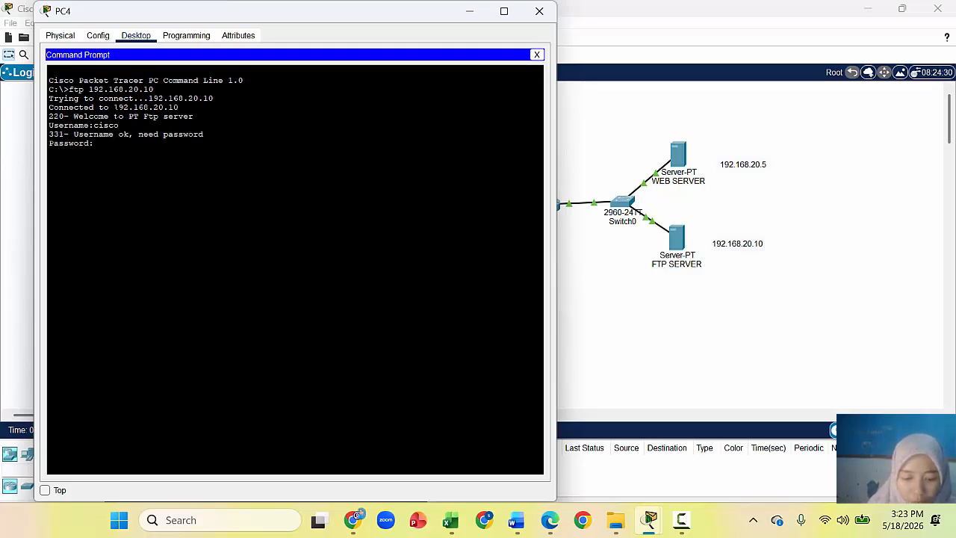
key("Return")
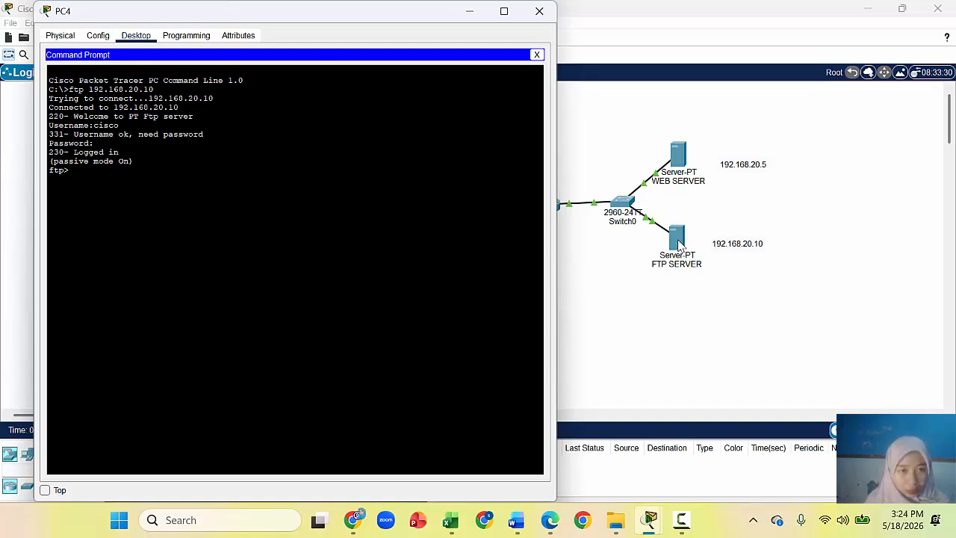
left_click_drag(349, 21, 323, 25)
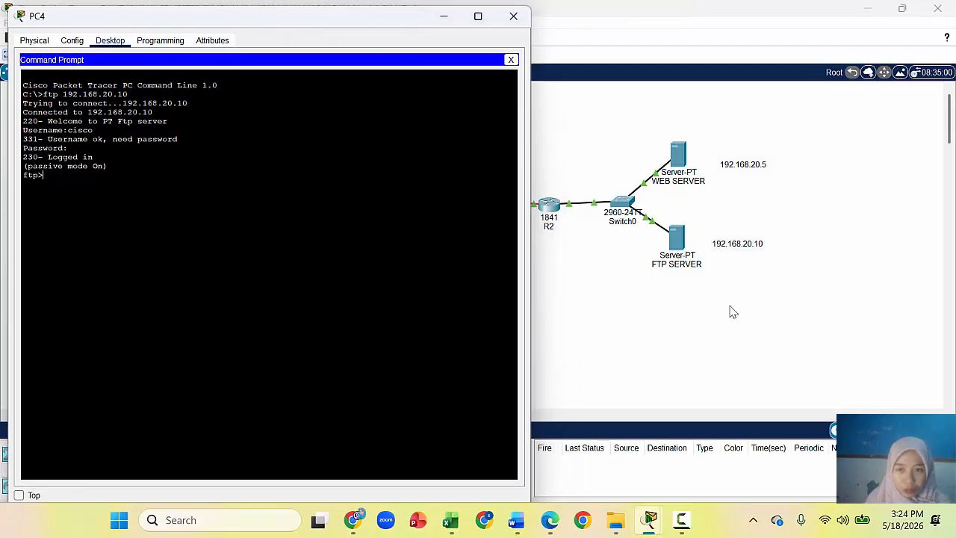
Step: View the user accounts under the FTP server's Services > FTP settings
left_click(678, 242)
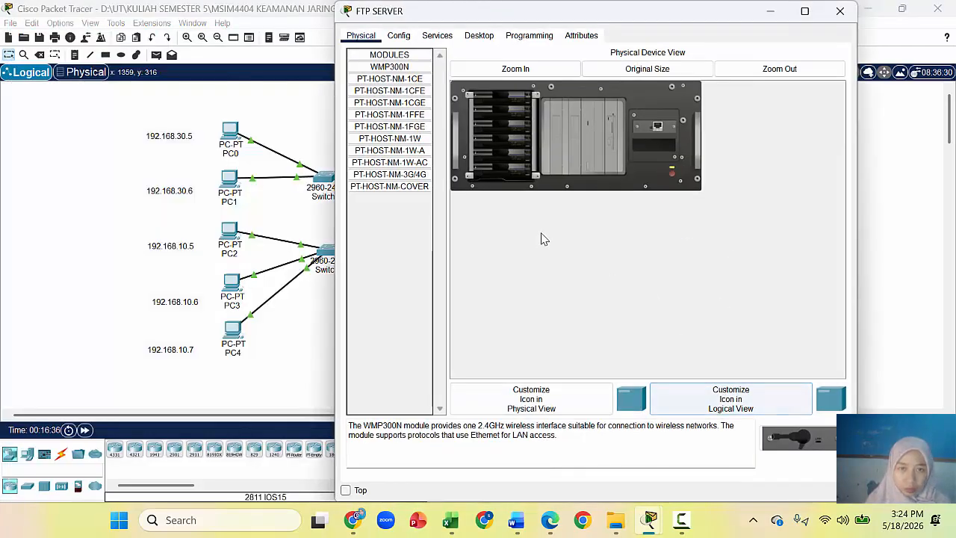
left_click(434, 39)
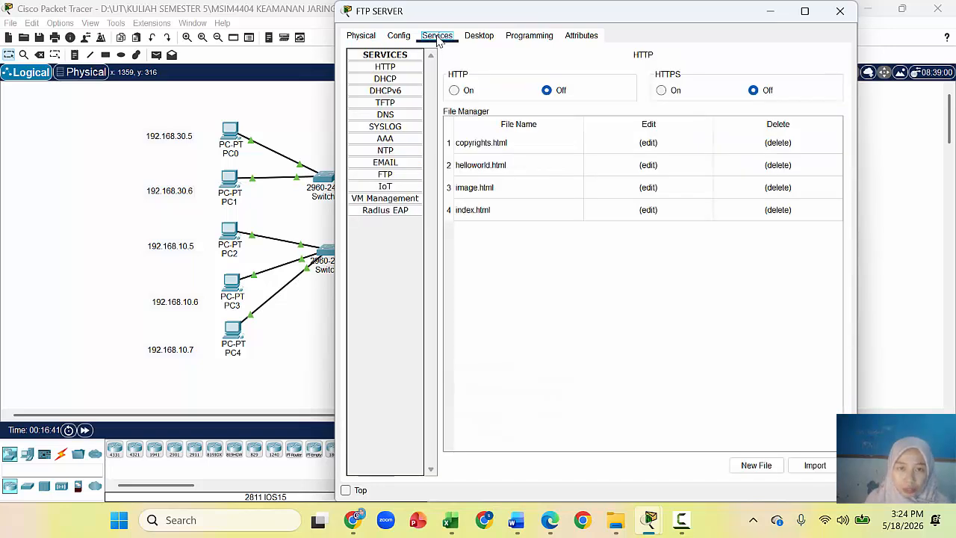
left_click(396, 175)
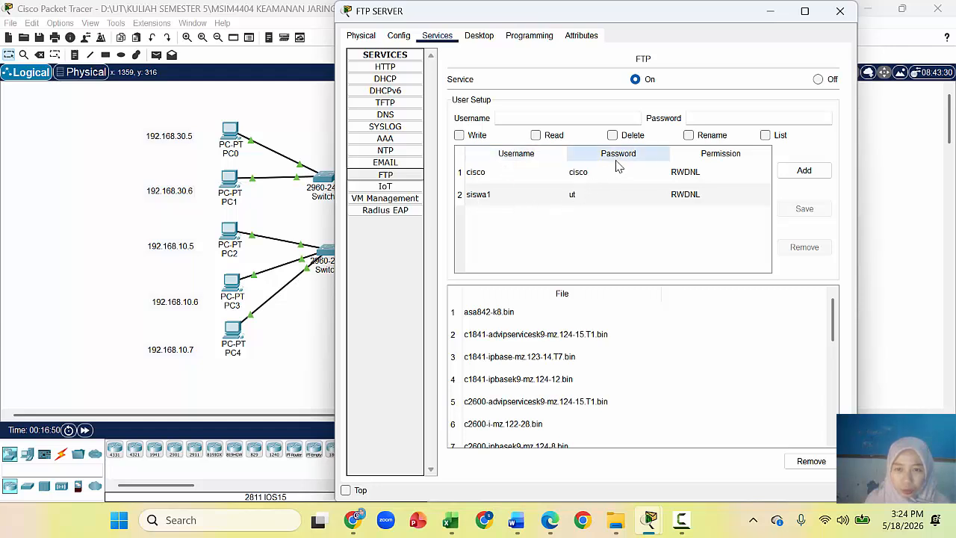
Step: Open the FTP server's Desktop Command Prompt alongside PC4's ftp session
left_click(478, 37)
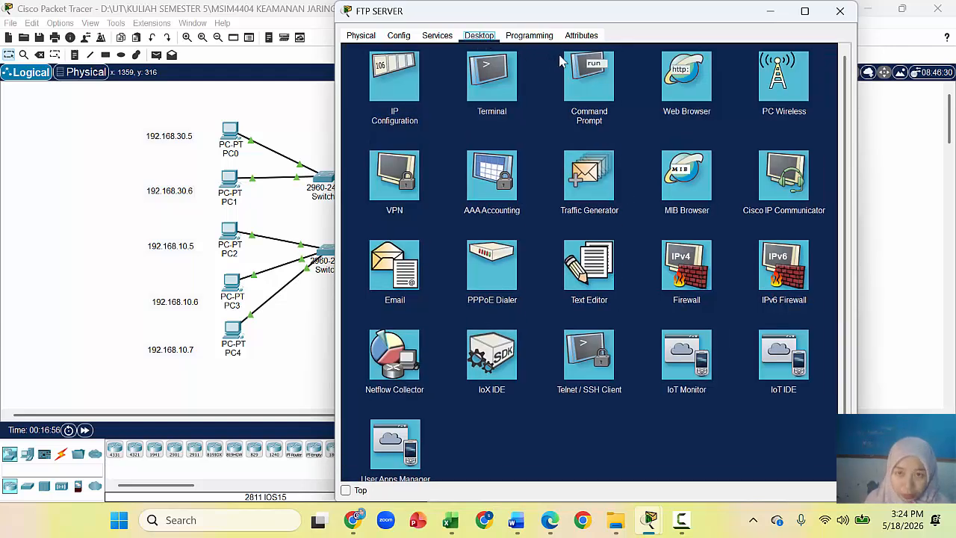
left_click(589, 77)
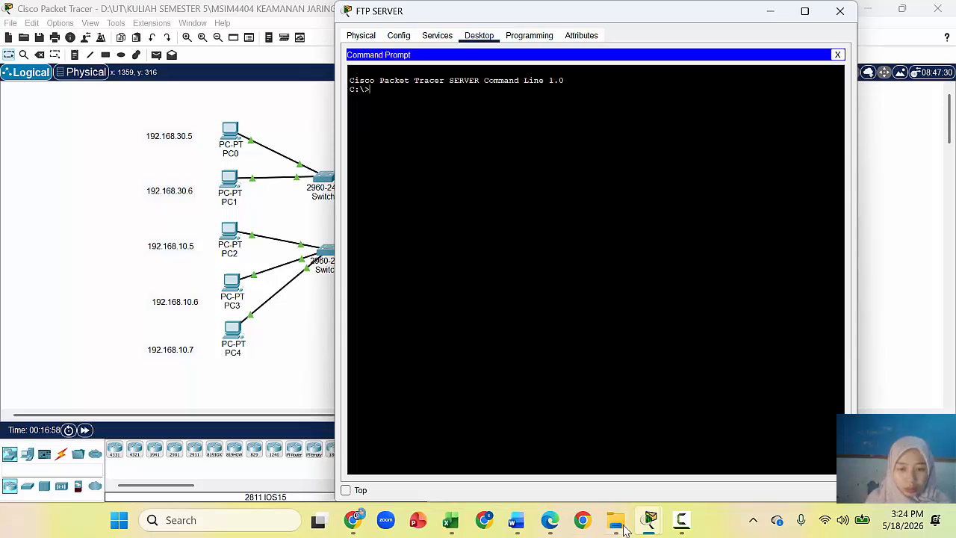
mouse_move(650, 521)
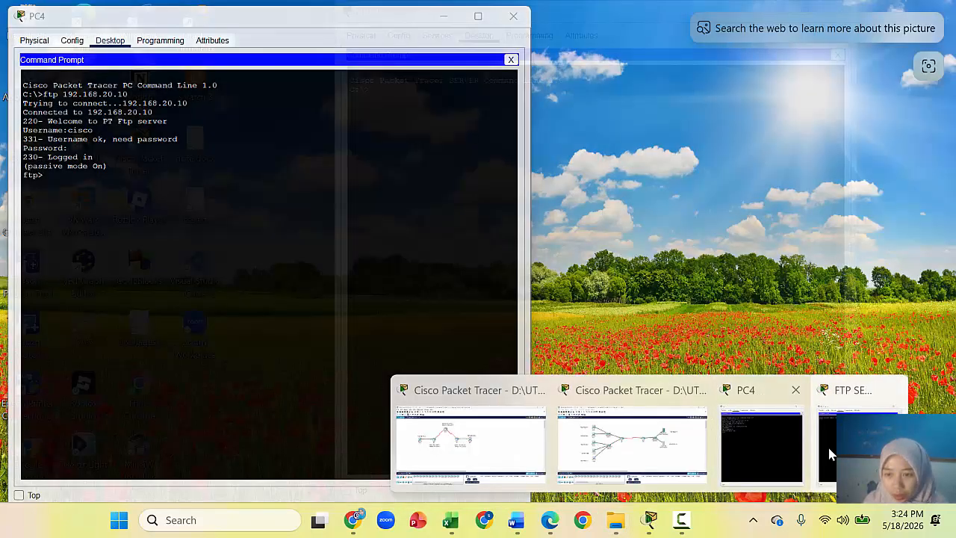
left_click(829, 448)
mouse_move(650, 521)
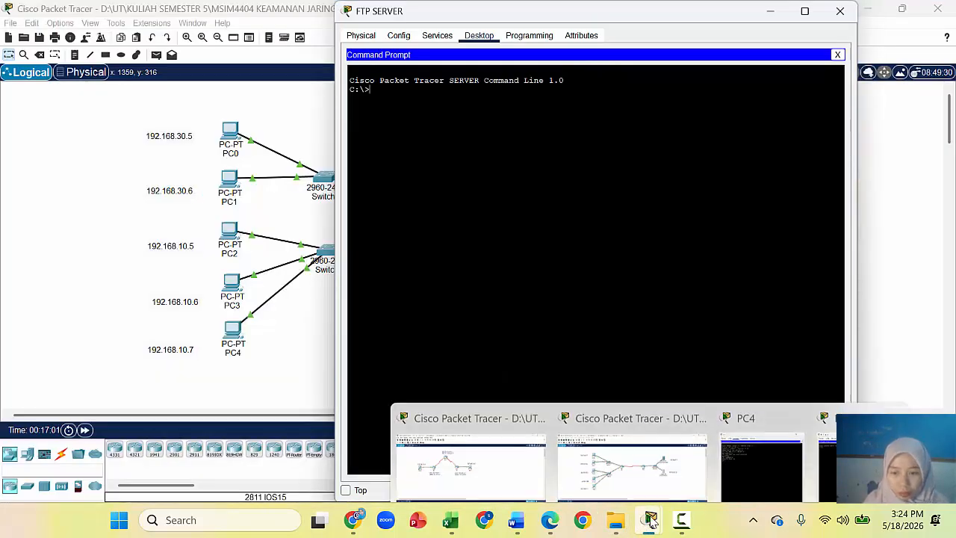
left_click(738, 450)
Step: Place the FTP server console beside PC4, run netstat, and highlight 192.168.10.7:1025
left_click_drag(650, 11, 705, 20)
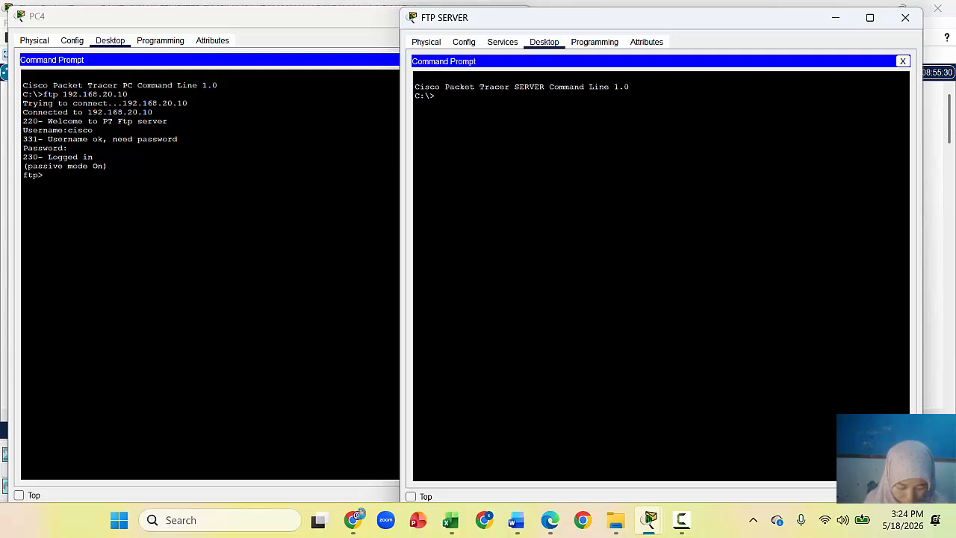
type("netstat")
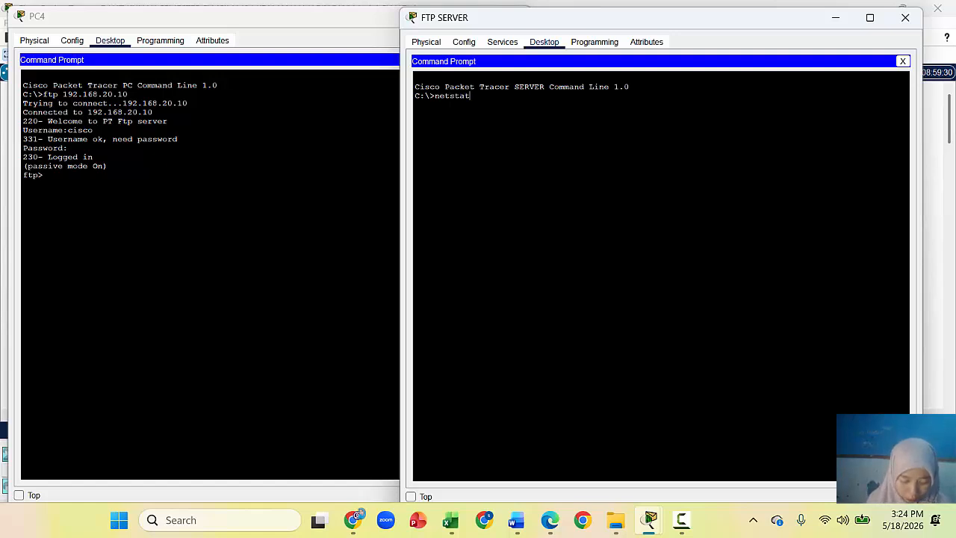
key("Return")
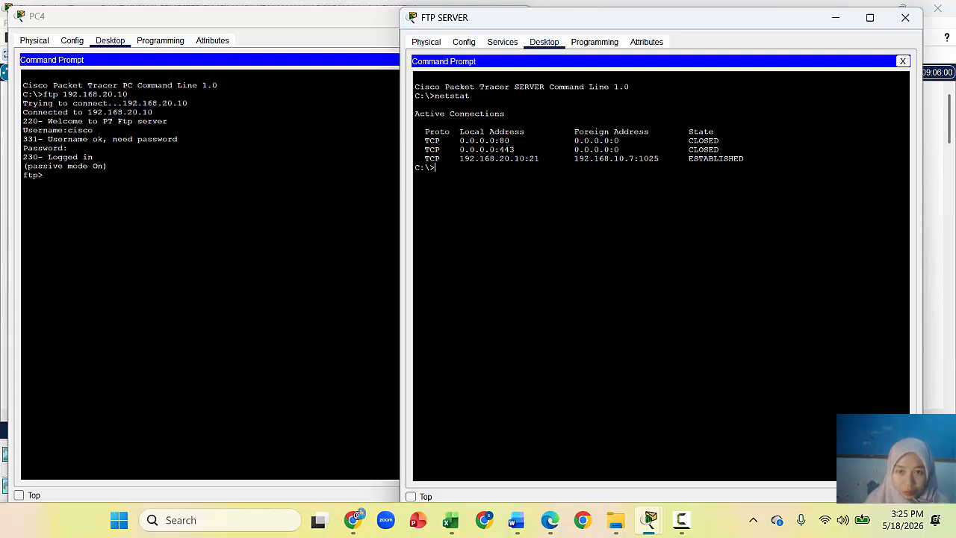
left_click_drag(571, 159, 663, 158)
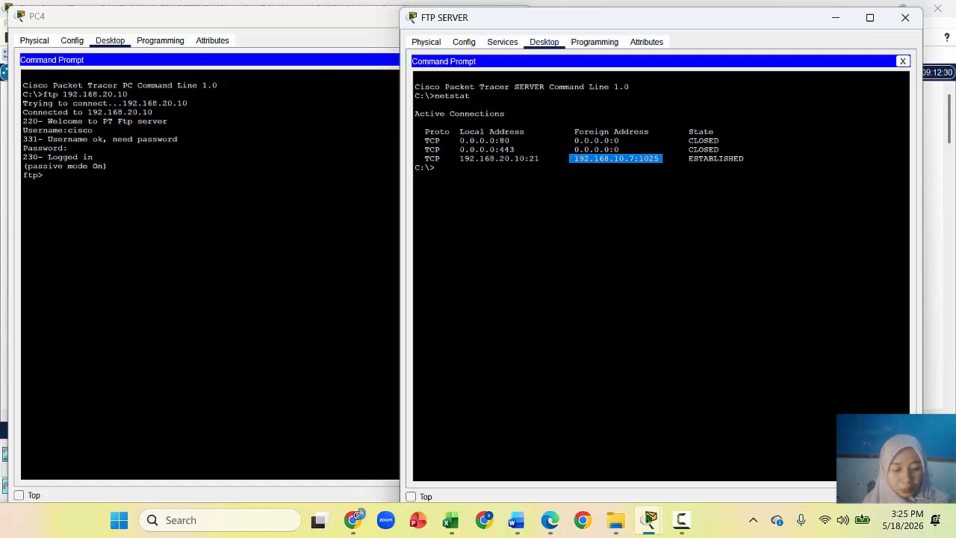
key("super+shift+s")
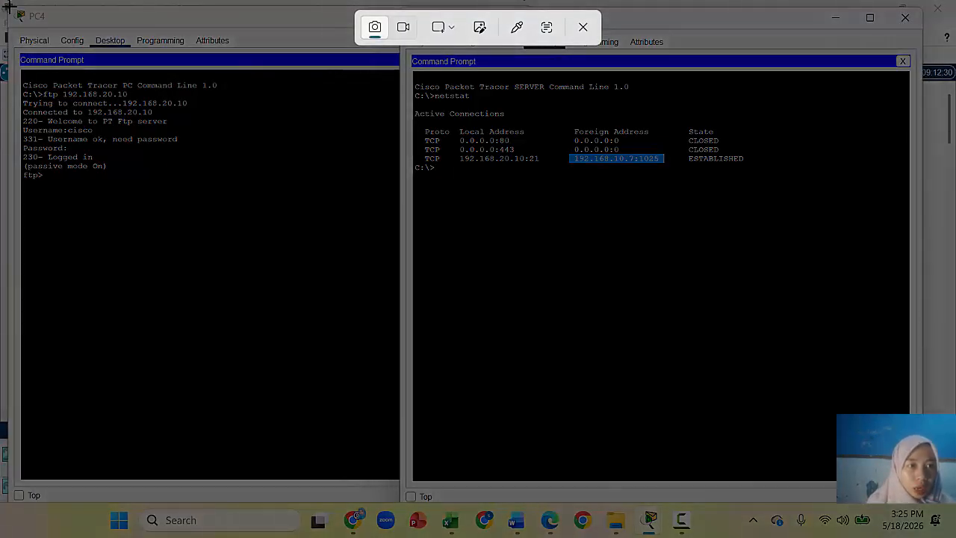
Step: Capture the full screen and paste it after the earlier screenshot in the Word report
left_click_drag(6, 6, 917, 484)
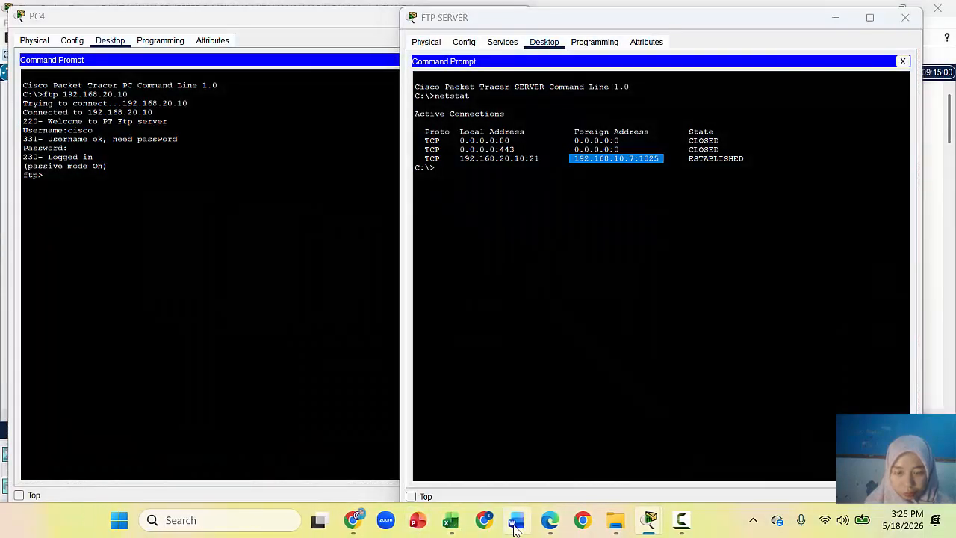
left_click(515, 524)
left_click(598, 448)
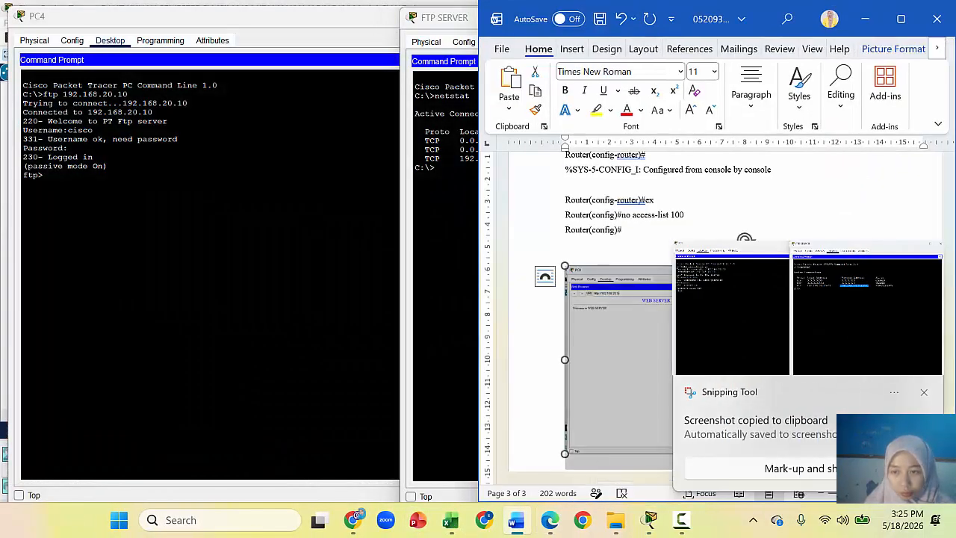
left_click(924, 392)
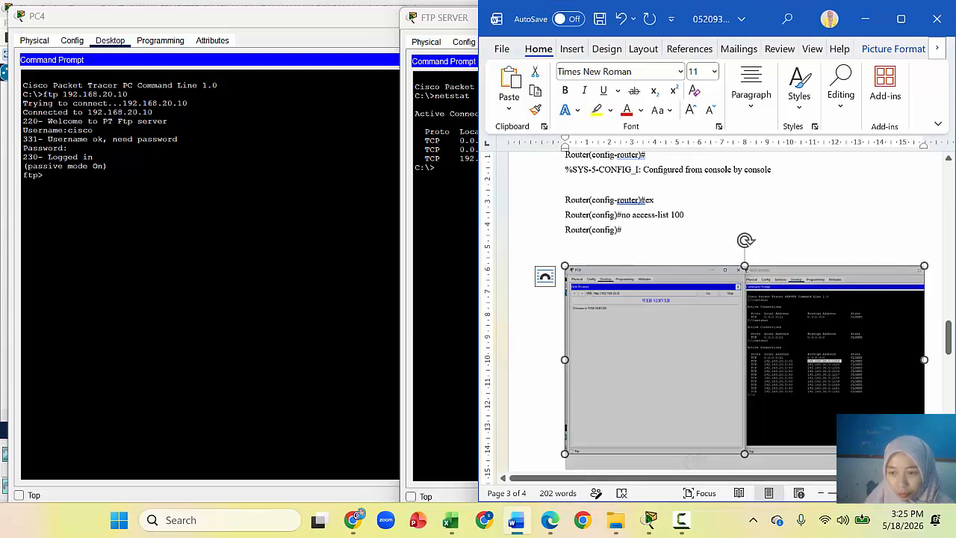
key("ctrl+v")
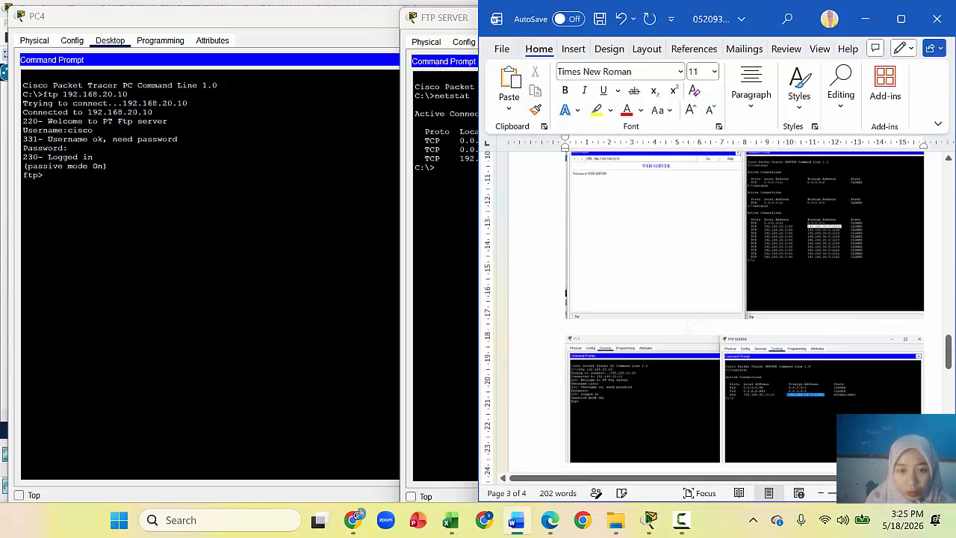
Step: Hide the FTP SERVER and PC4 device windows
left_click(441, 326)
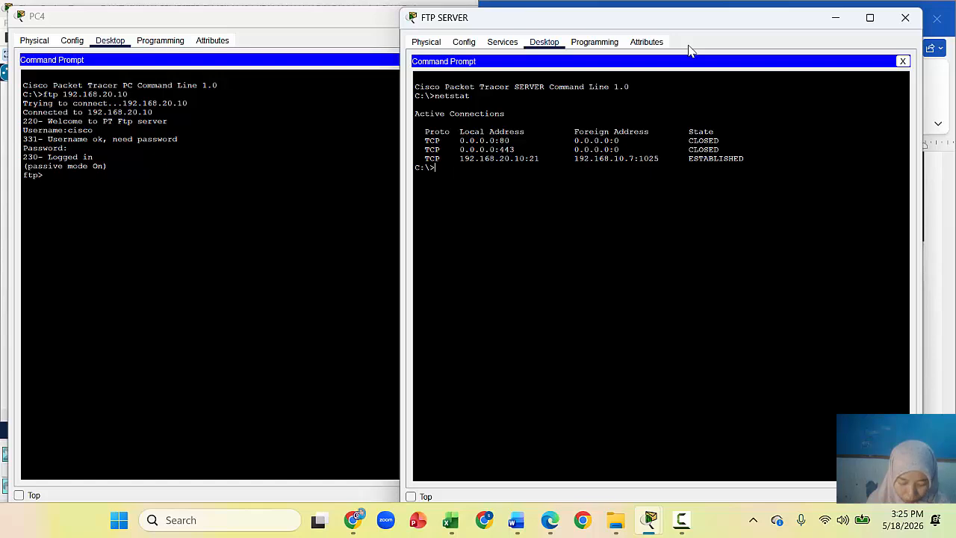
left_click(835, 17)
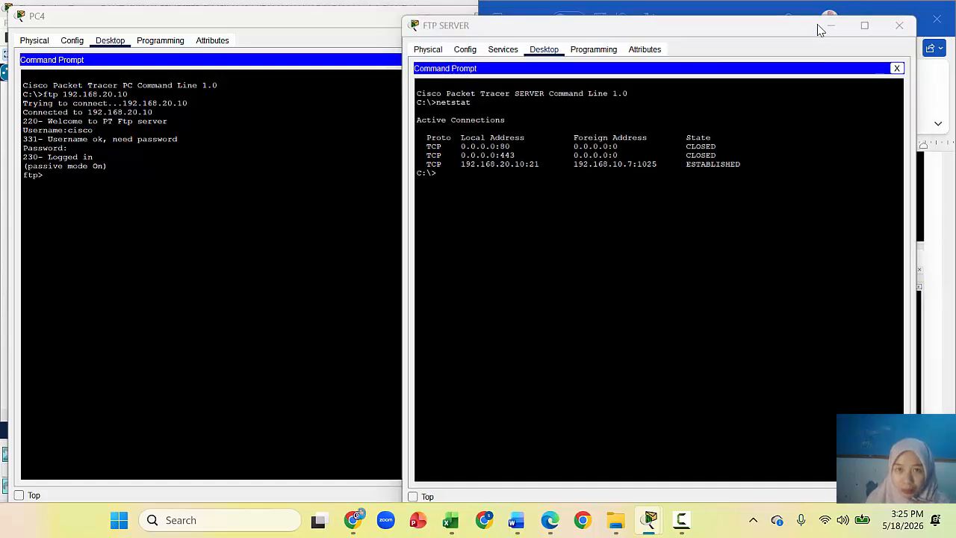
left_click(435, 17)
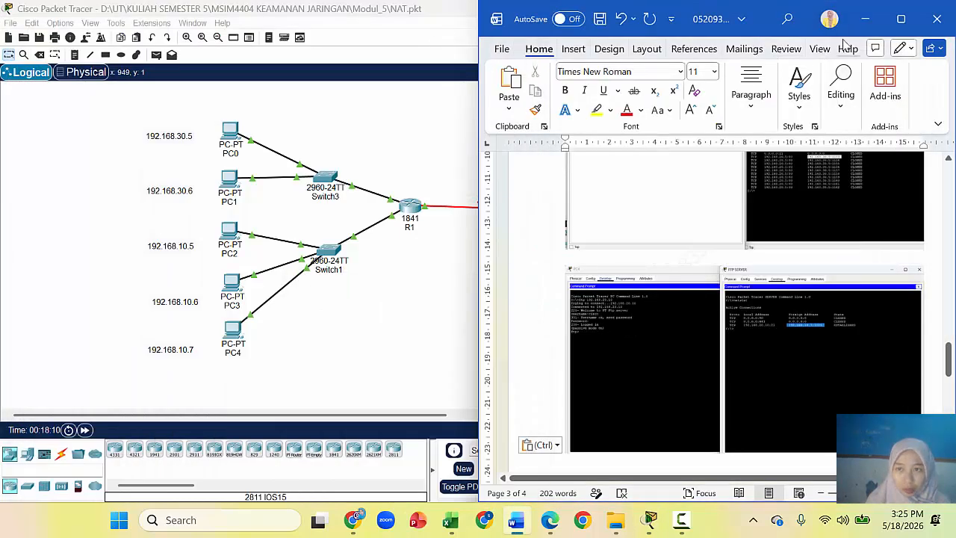
Step: Select the web and FTP servers with their 192.168.20.5 and 192.168.20.10 labels
left_click(867, 20)
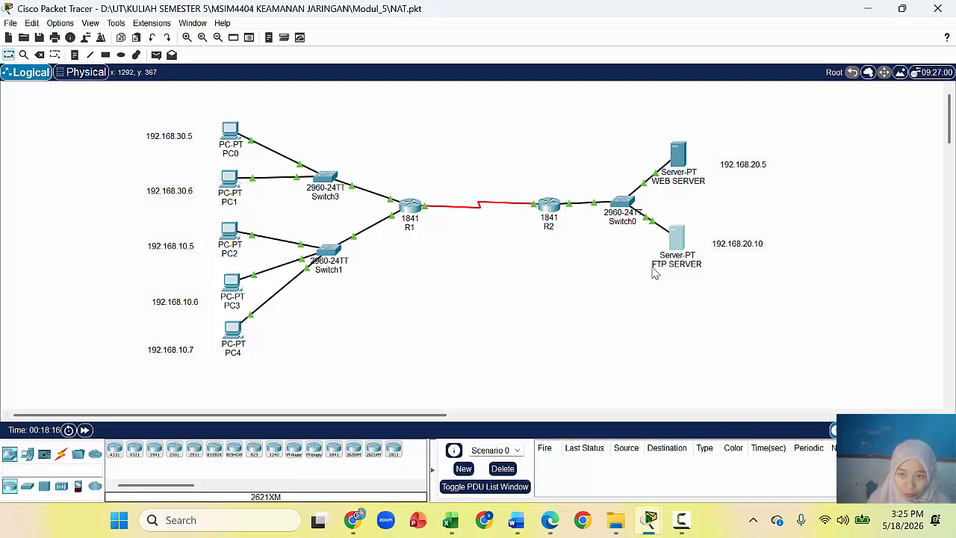
left_click_drag(702, 223, 786, 291)
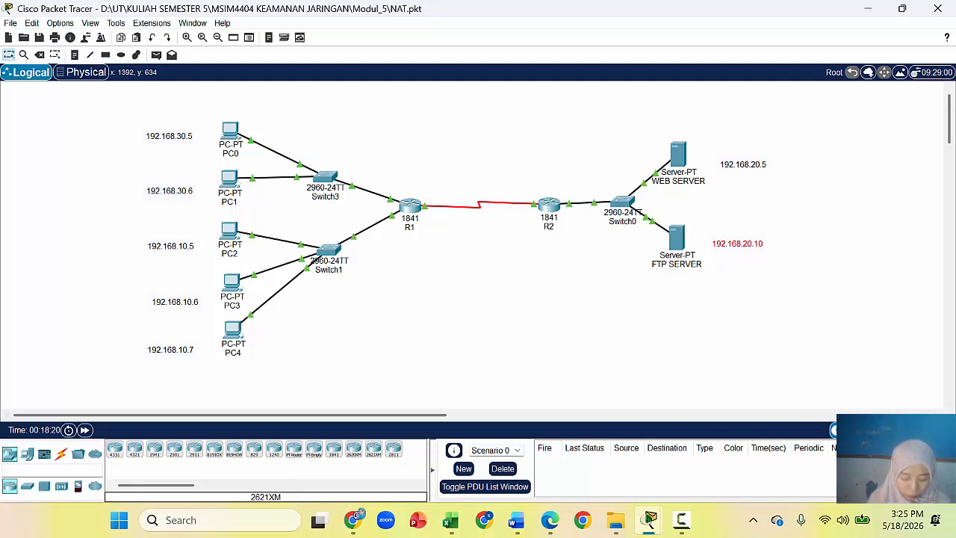
left_click_drag(654, 126, 821, 197)
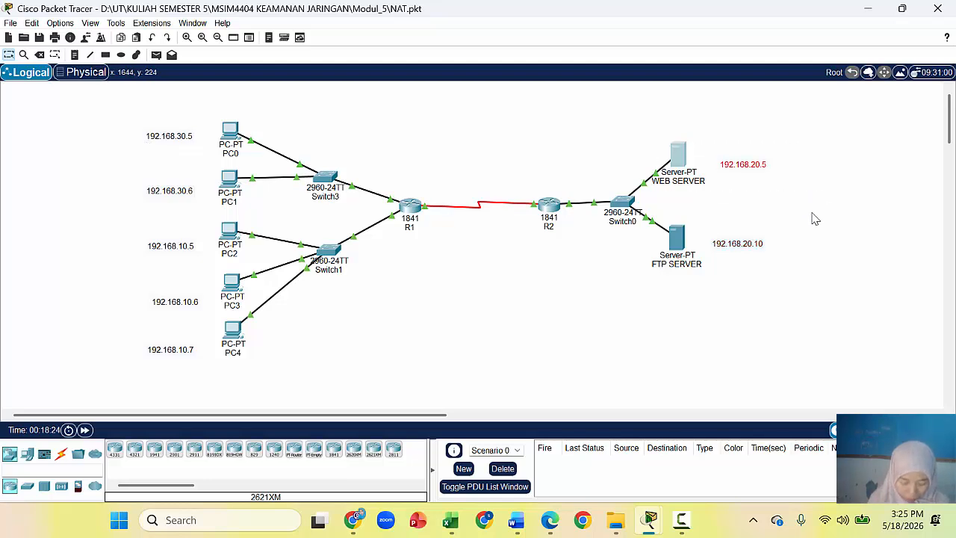
left_click(619, 353)
left_click_drag(752, 179, 790, 279)
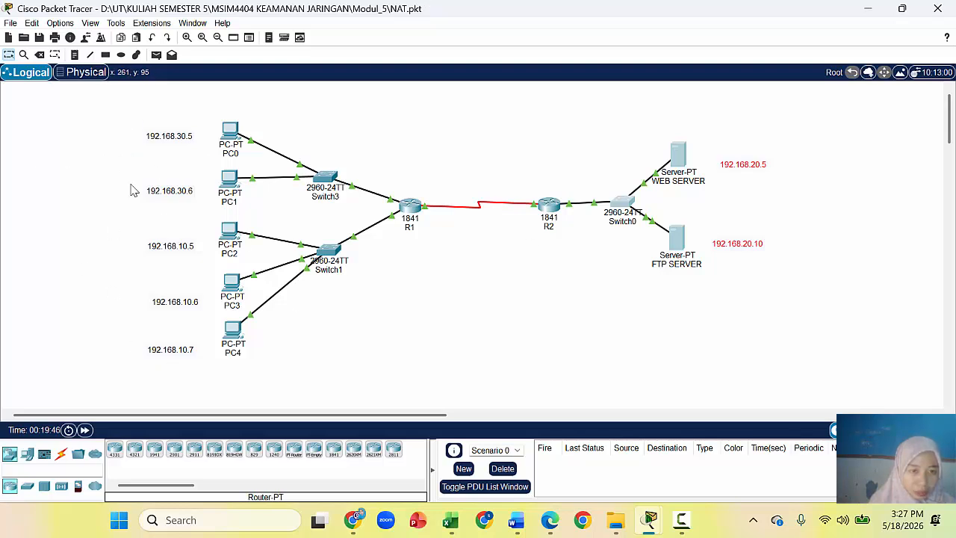
Step: Select PC2–PC4 and PC0–PC1 with their address labels and read each device's IP info
left_click_drag(114, 219, 224, 381)
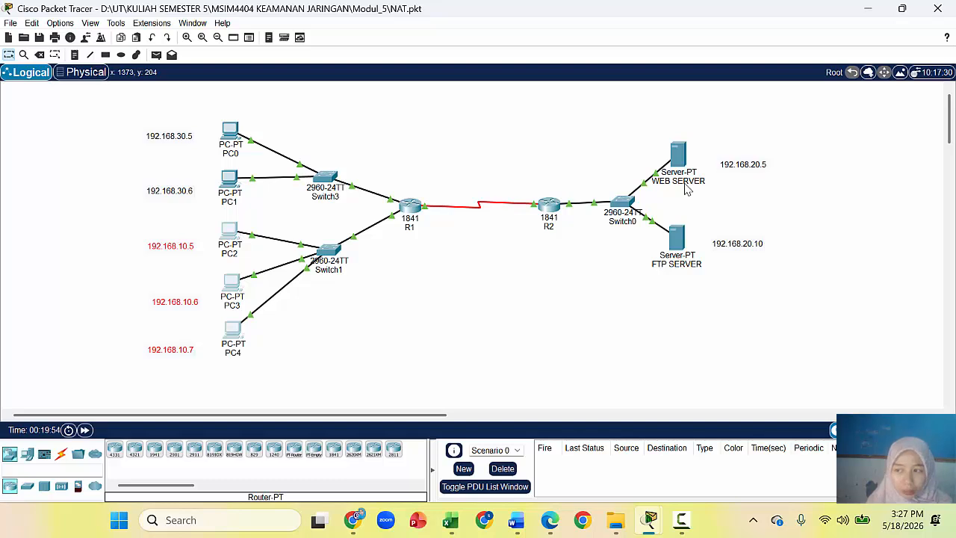
mouse_move(686, 188)
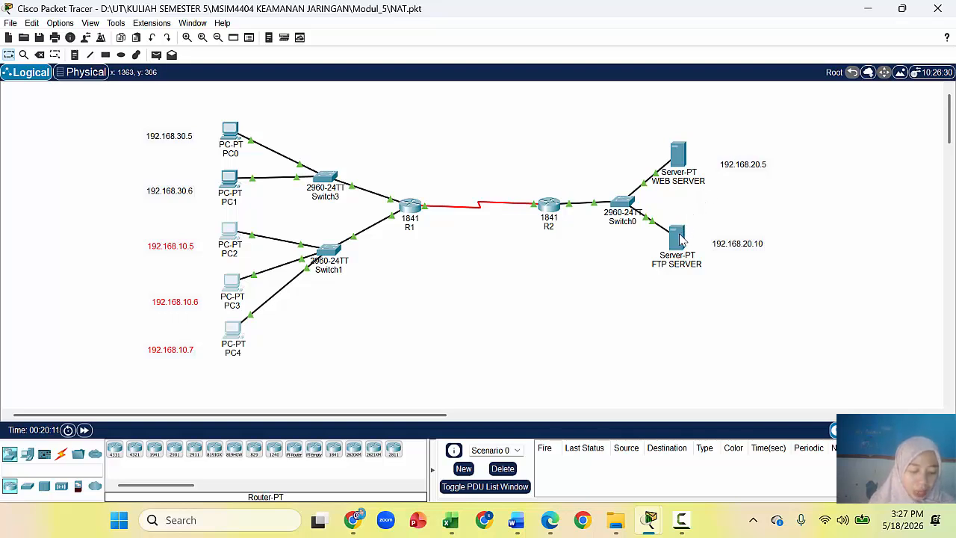
mouse_move(677, 239)
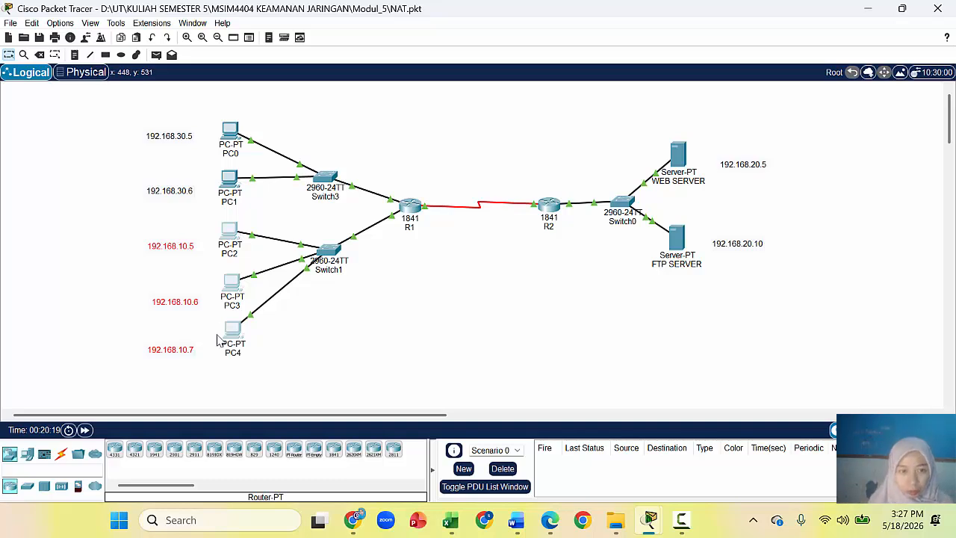
mouse_move(223, 351)
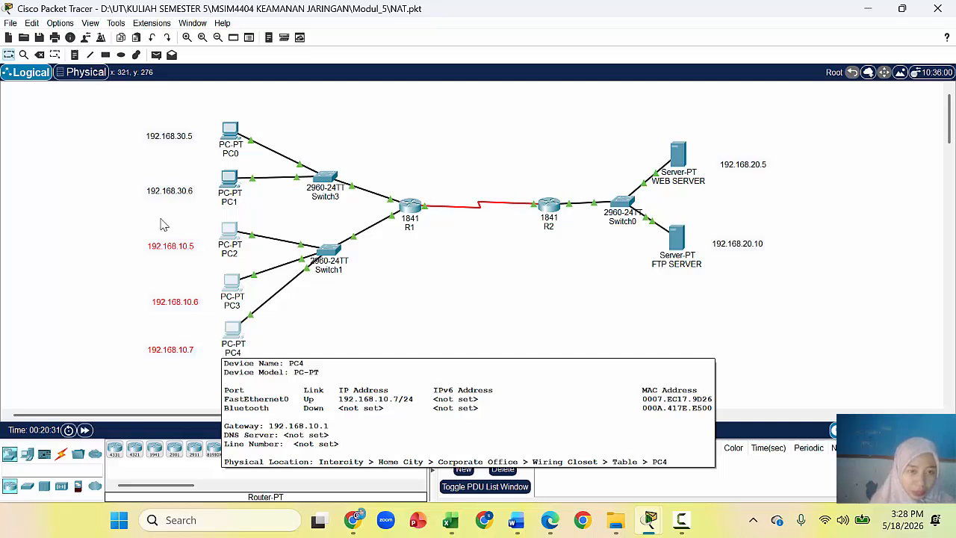
left_click_drag(120, 114, 221, 212)
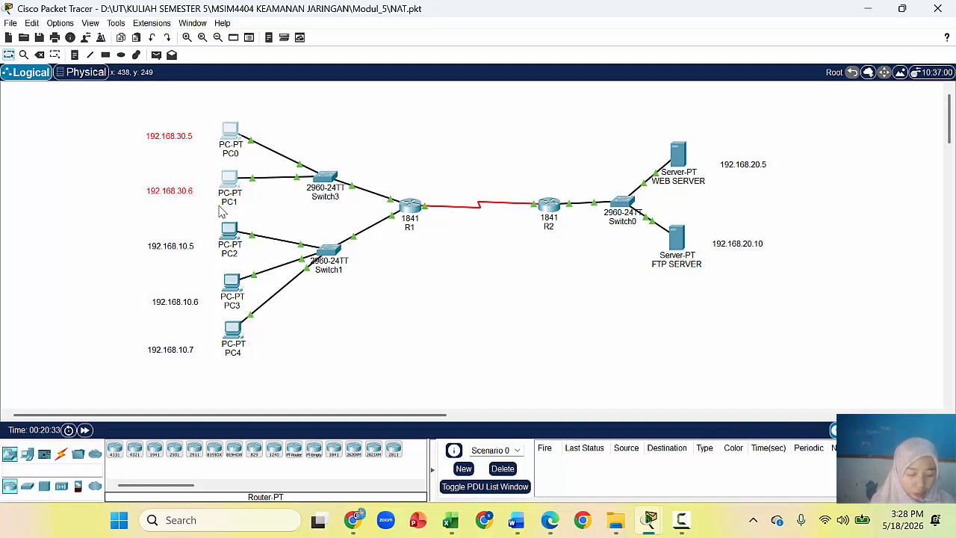
mouse_move(221, 212)
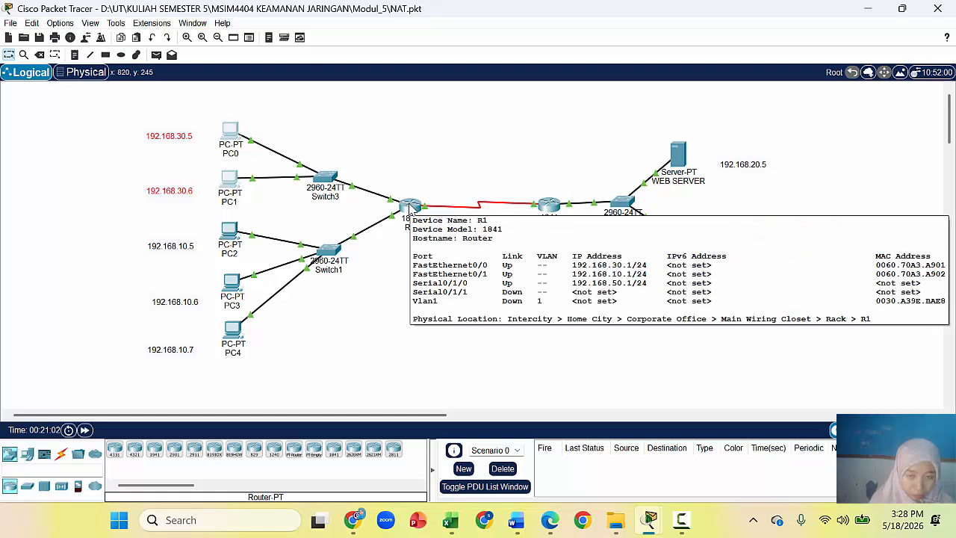
Step: On R1's command line, enter privileged mode and then global configuration mode
left_click(410, 207)
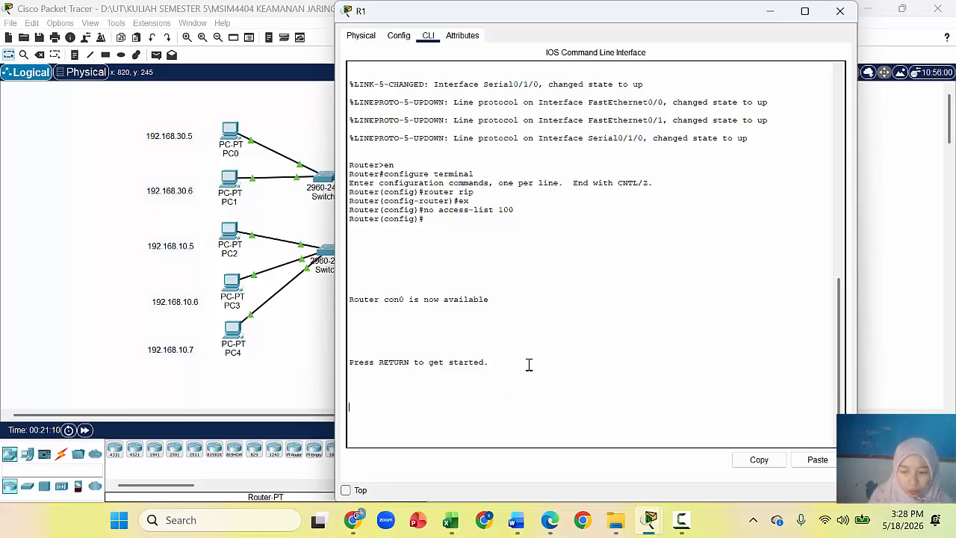
key("Return")
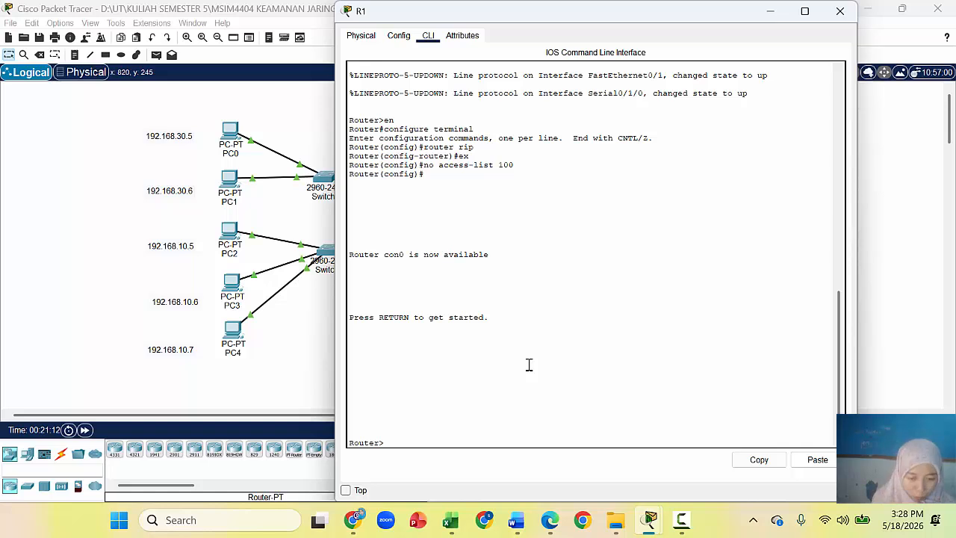
type("en")
key("Return")
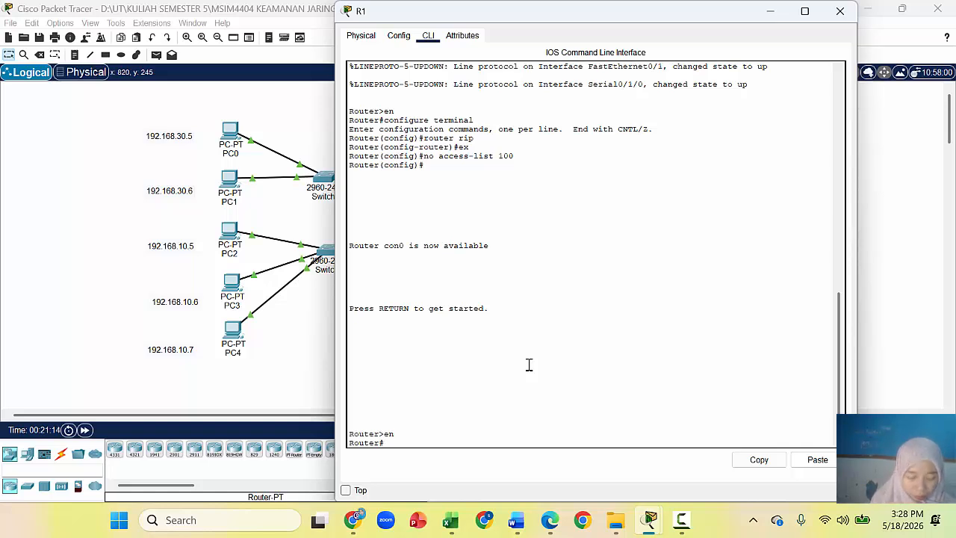
type("config")
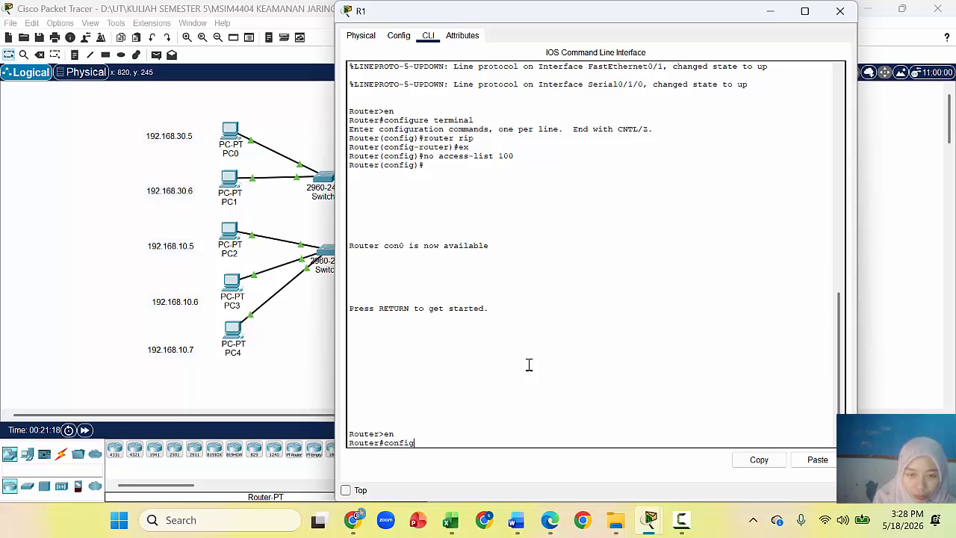
type(" t")
key("Return")
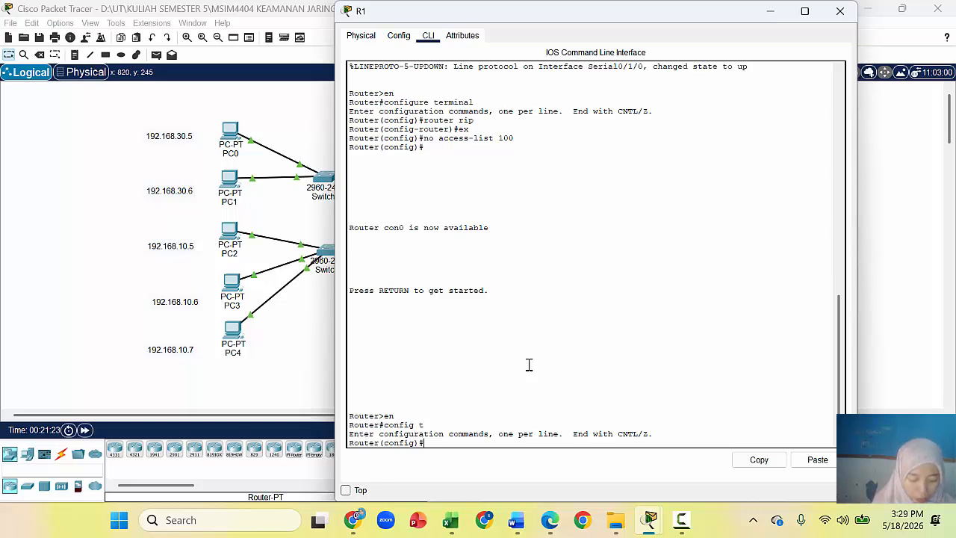
Step: Set interfaces f0/0 and f0/1 as NAT inside with 'ip nat inside'
type("int")
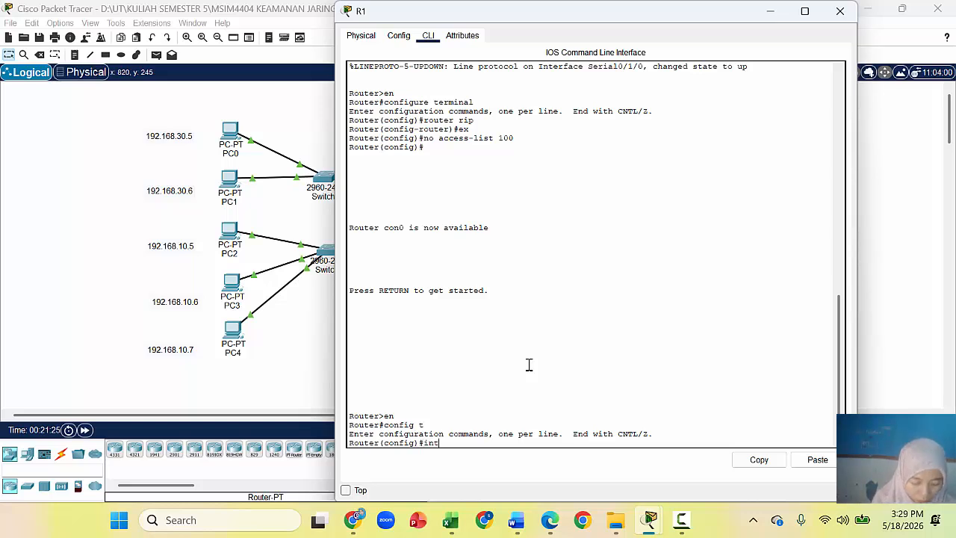
type(" f0")
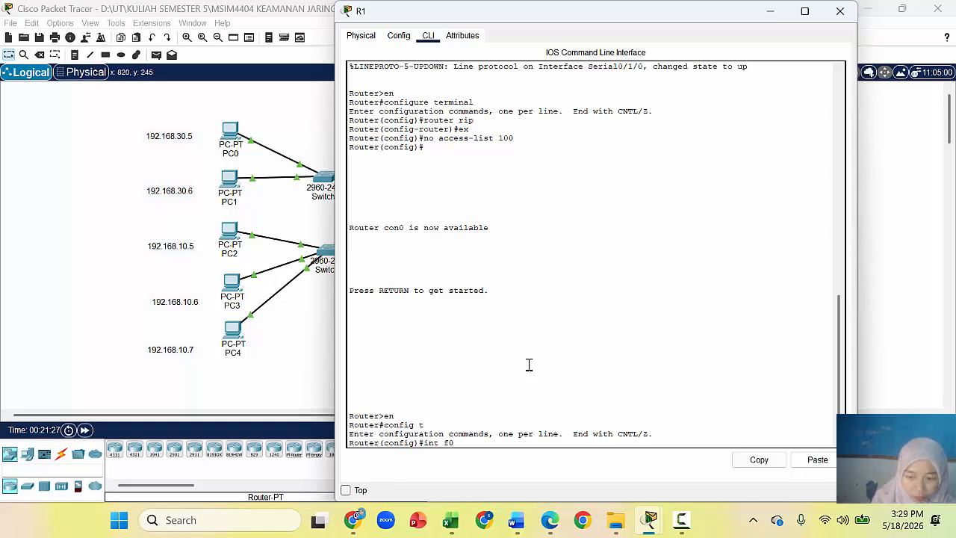
type("/0")
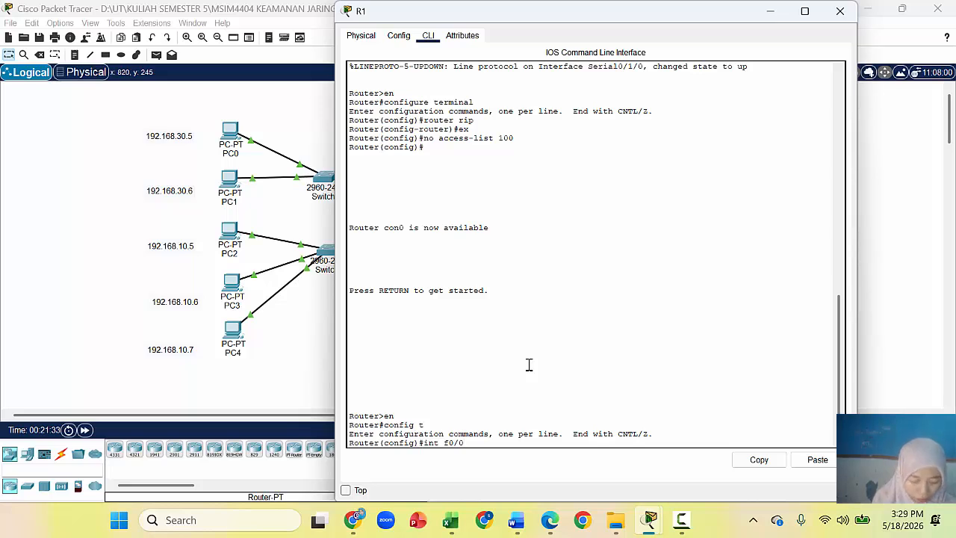
key("Return")
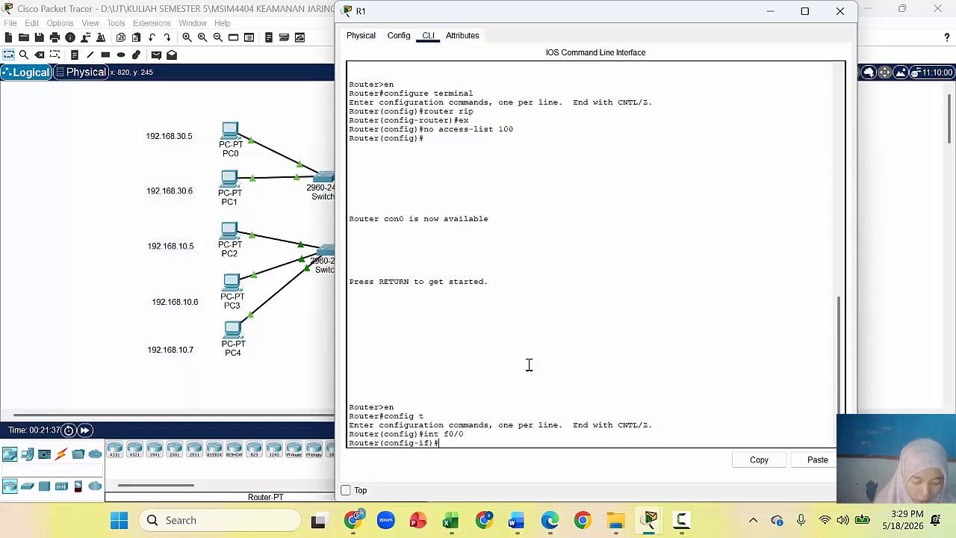
type("ip")
key("BackSpace")
key("BackSpace")
type("at")
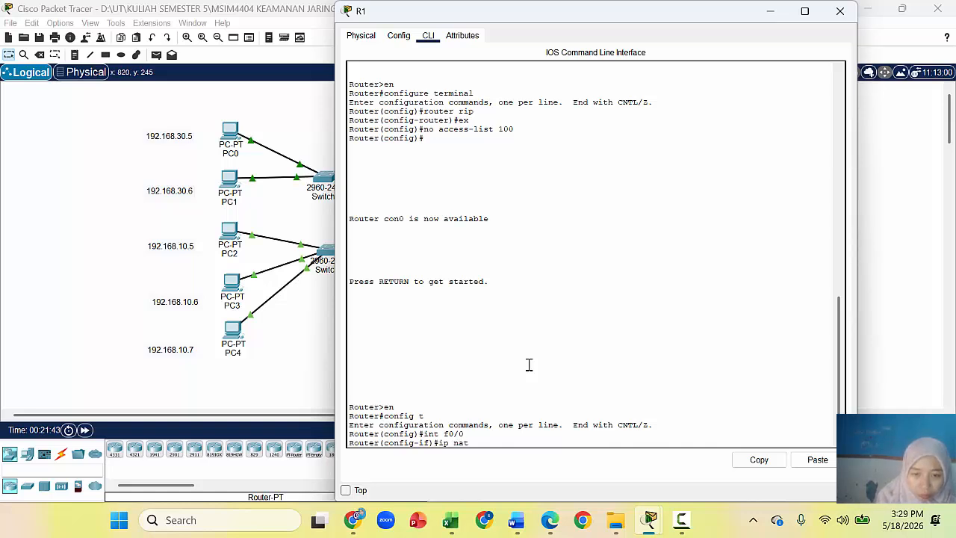
type(" in")
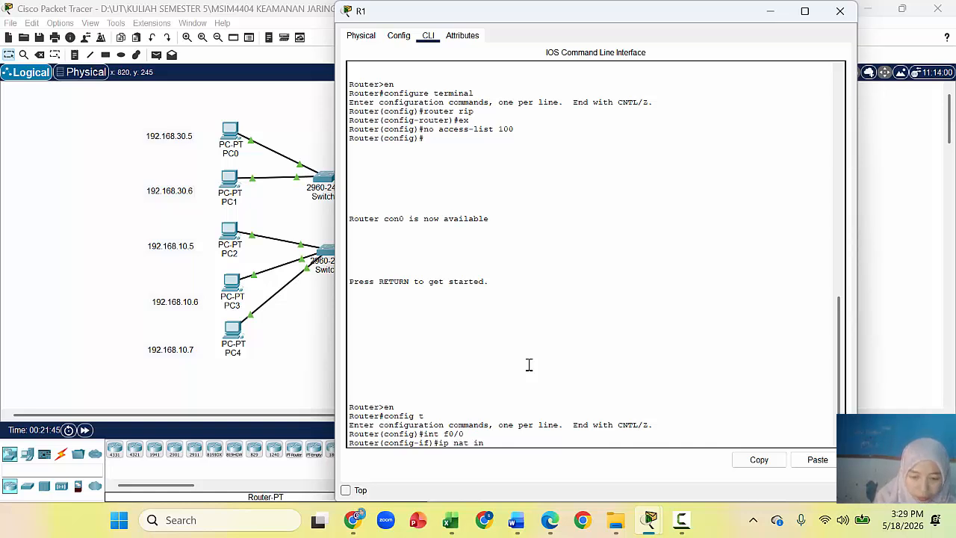
type("side")
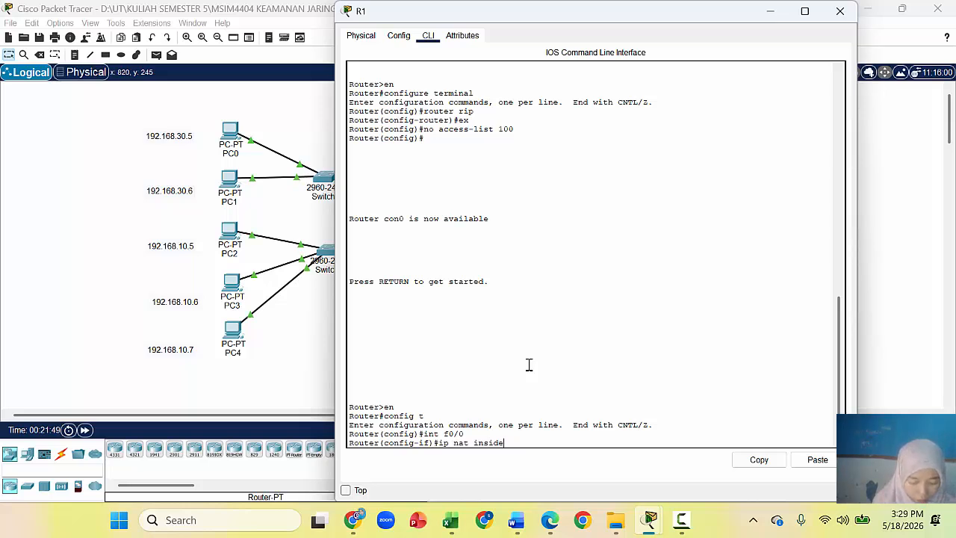
key("Return")
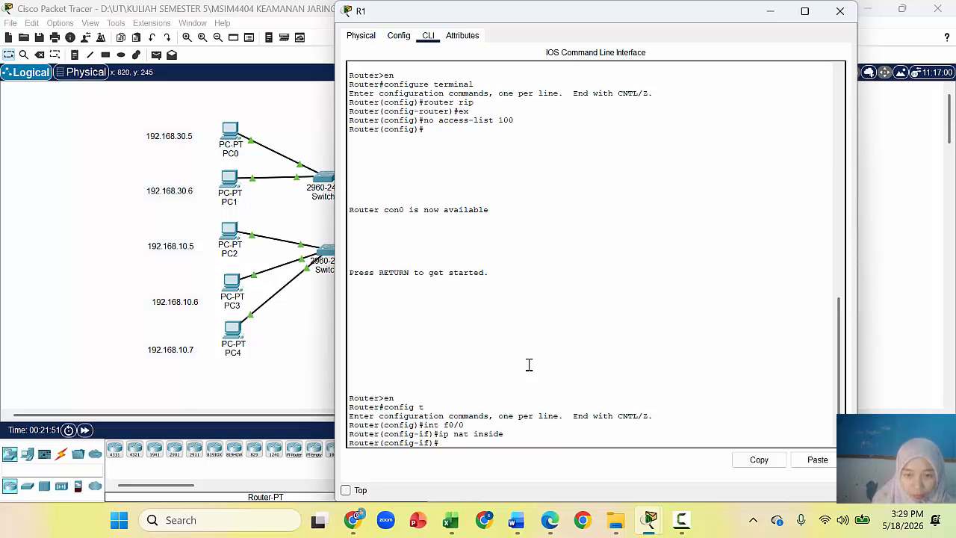
type("in")
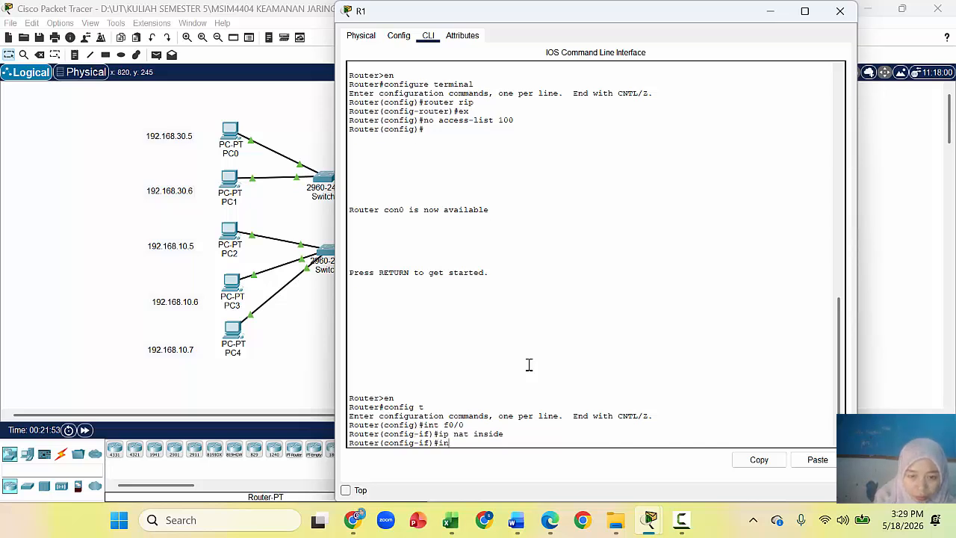
type("t f")
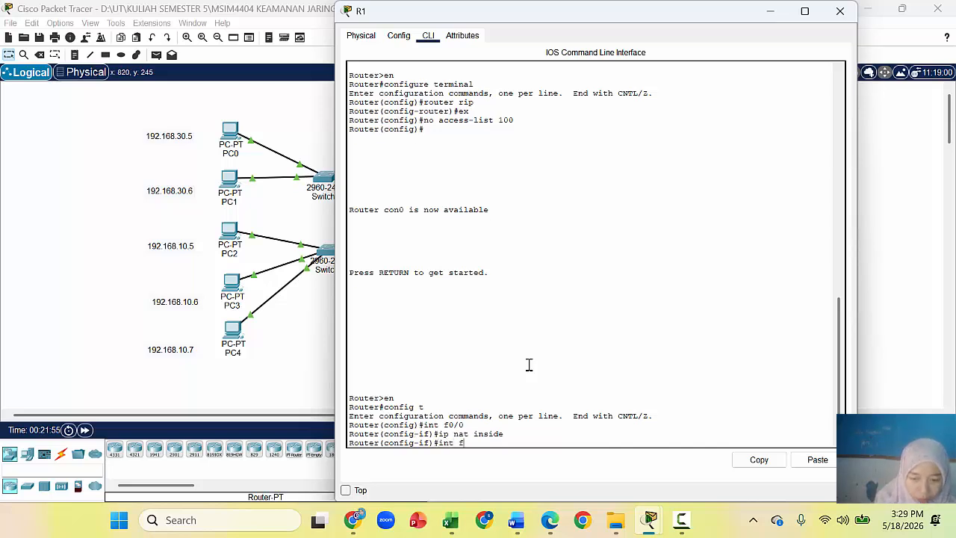
type("0/1")
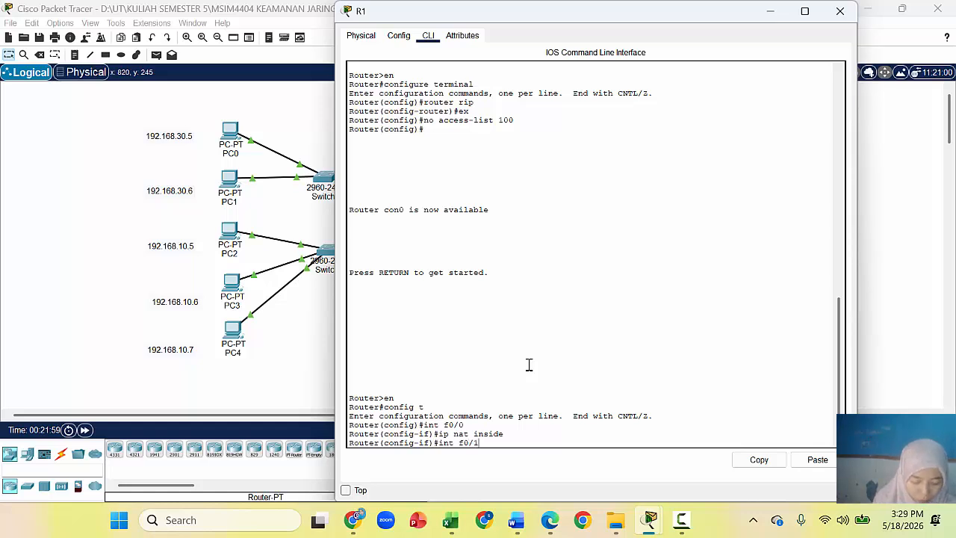
key("Return")
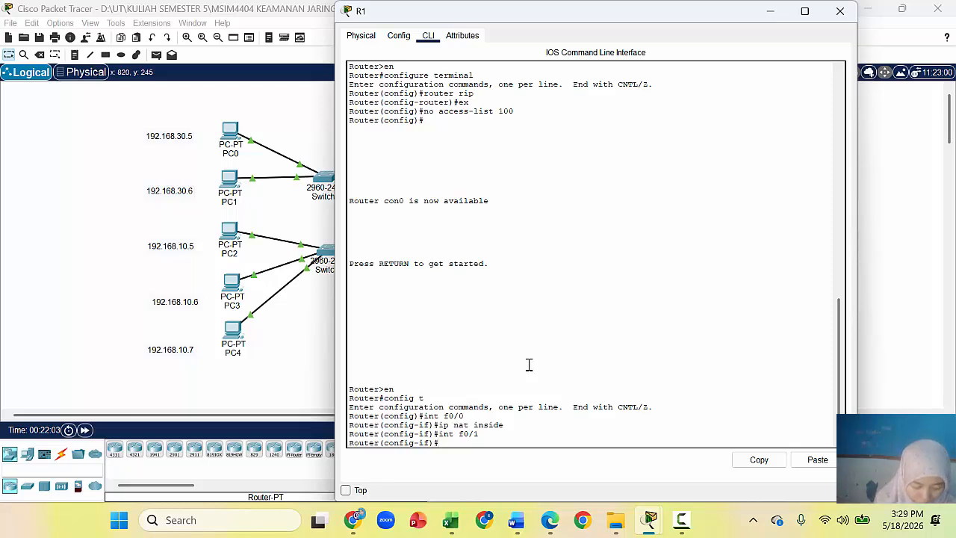
type("ip")
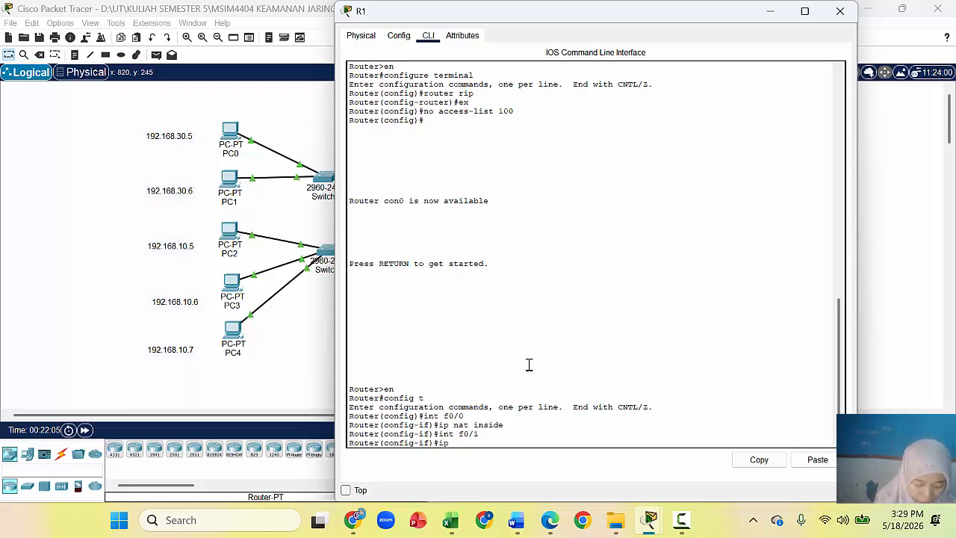
type(" naty")
key("BackSpace")
type("inside")
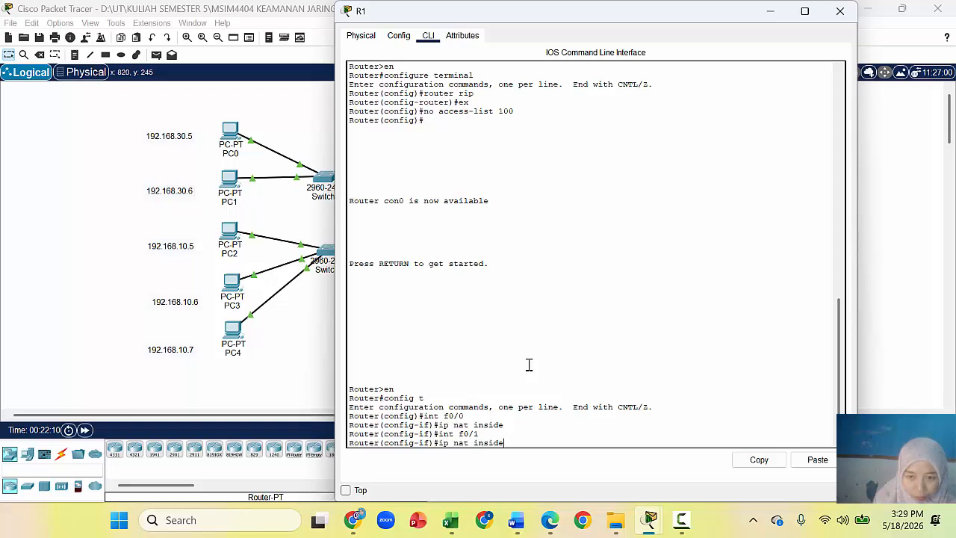
key("Return")
Step: Set serial interface s0/1/0 as the NAT outside interface, then exit
type("int")
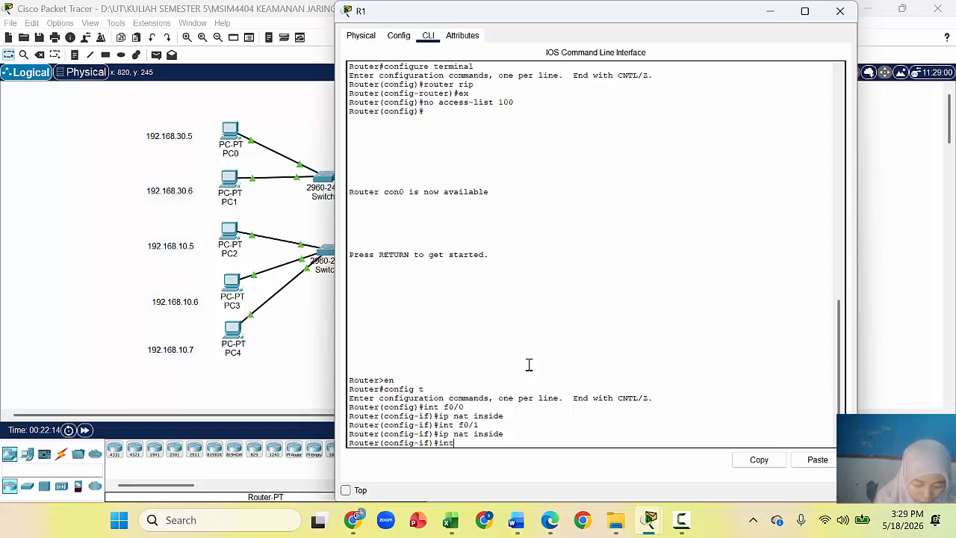
type(" s0")
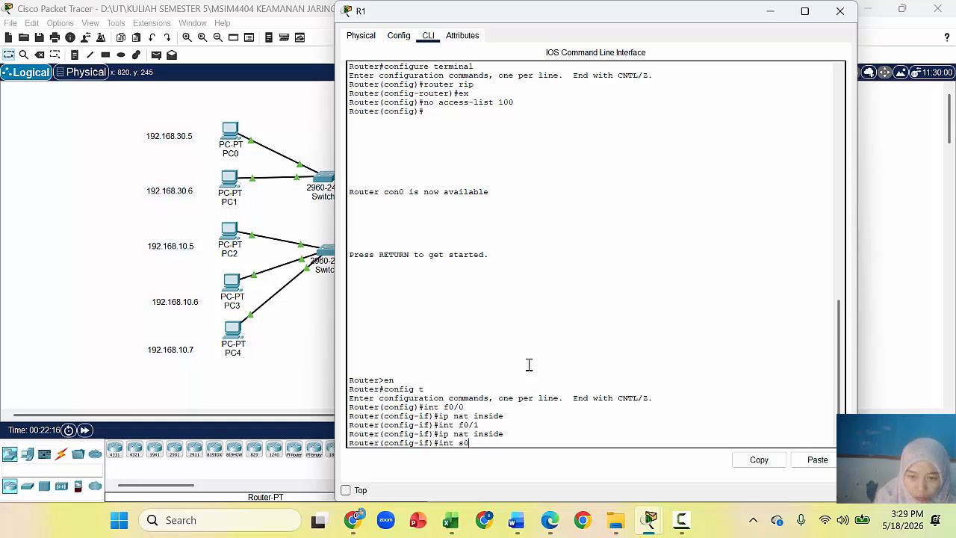
type("/1/0")
key("Return")
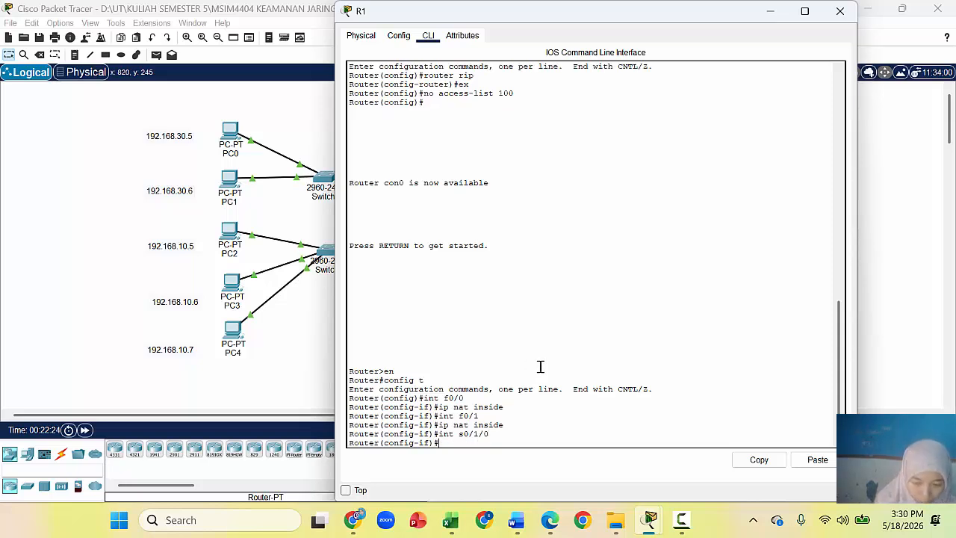
type("ip nat outside")
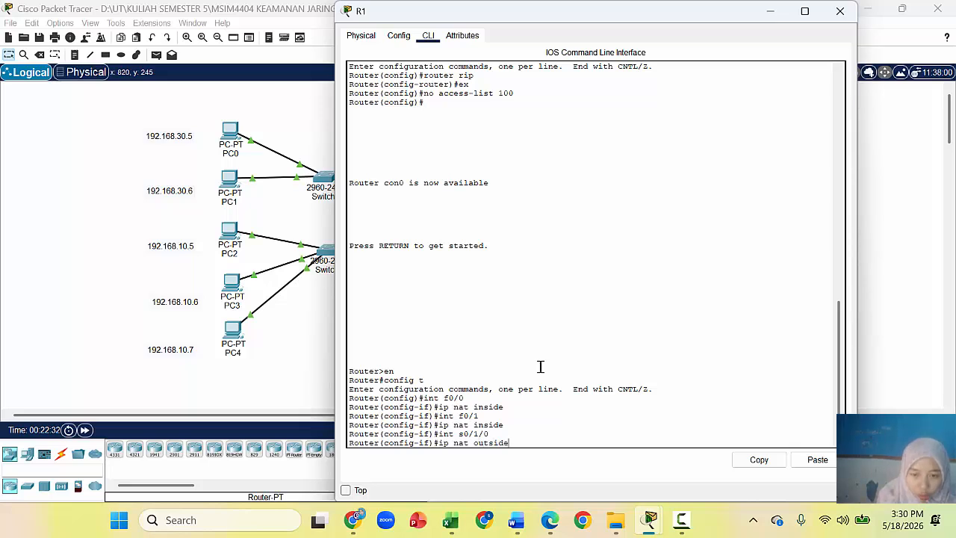
key("Return")
type("exit")
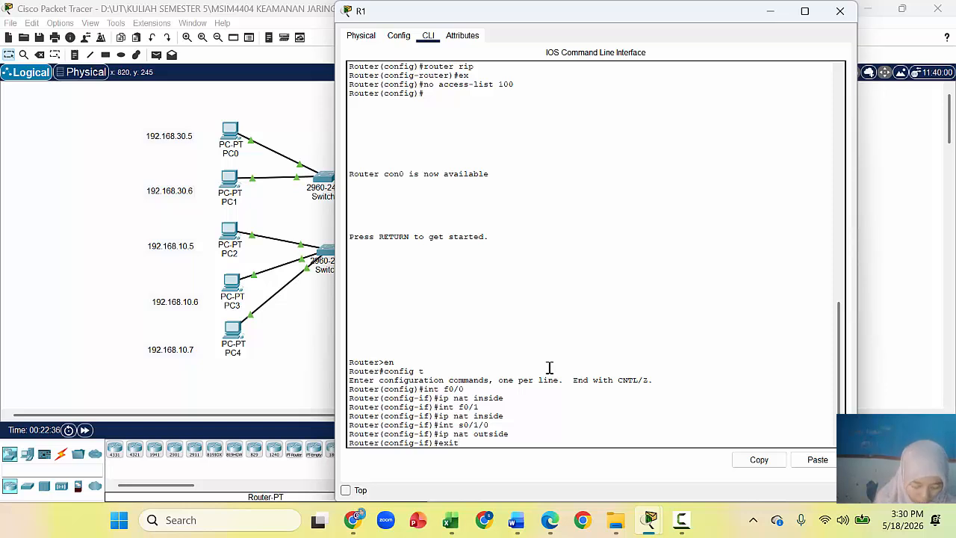
Step: Create access-list 1 permitting 192.168.10.0 with wildcard 0.0.0.255 in global configuration
key("Return")
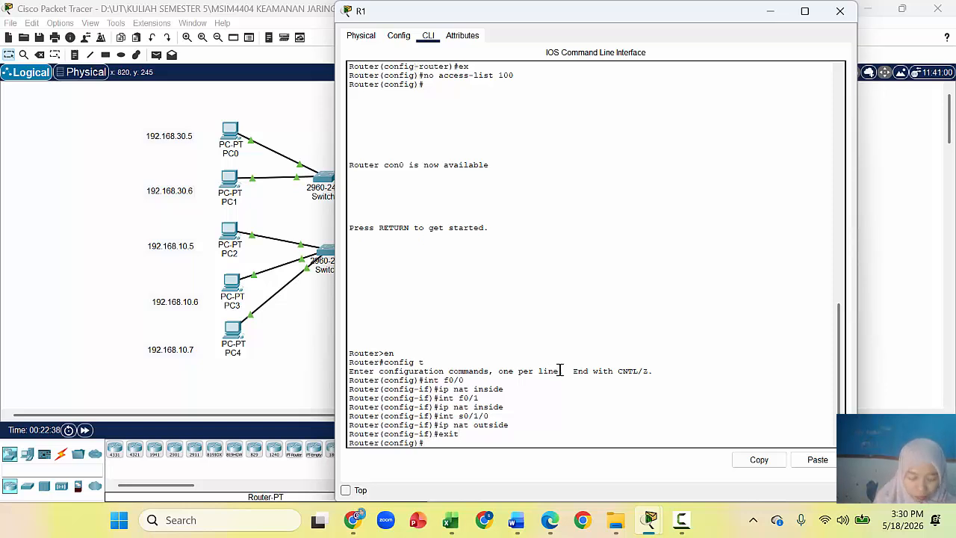
type("acc")
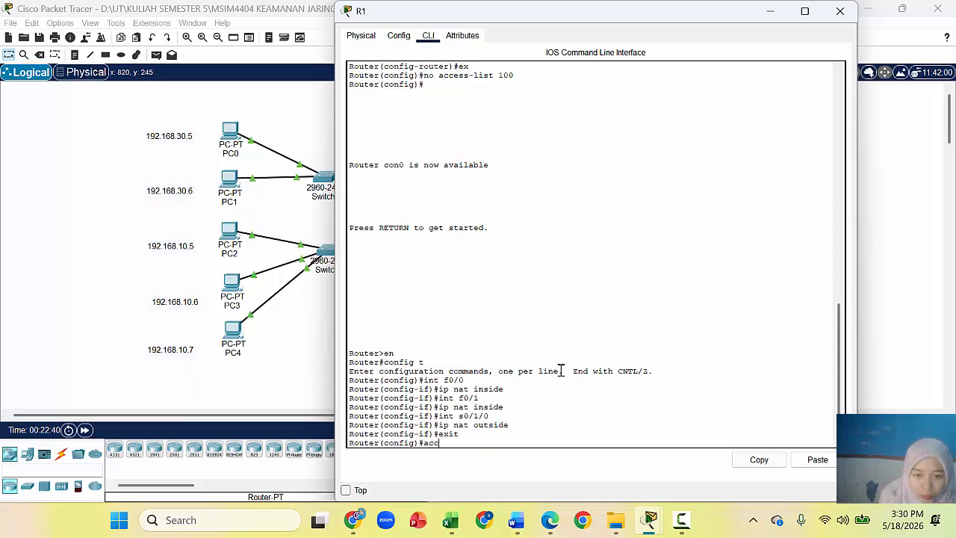
type("e")
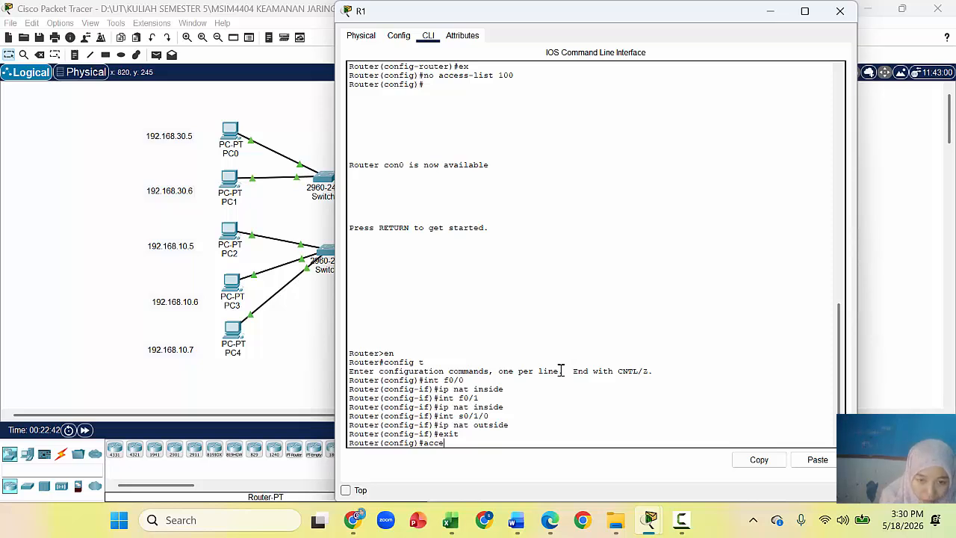
type("ss-list")
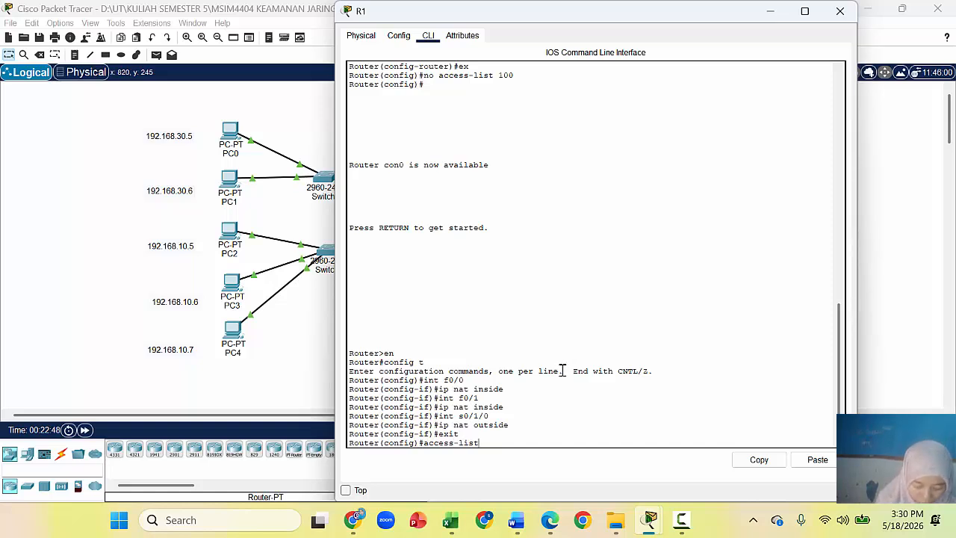
type(" 1 permit")
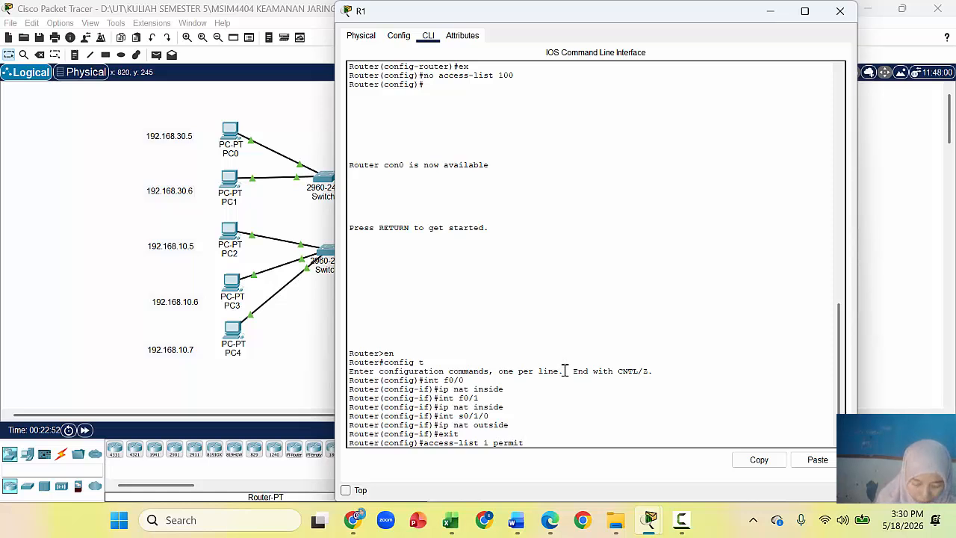
type(" 192.168")
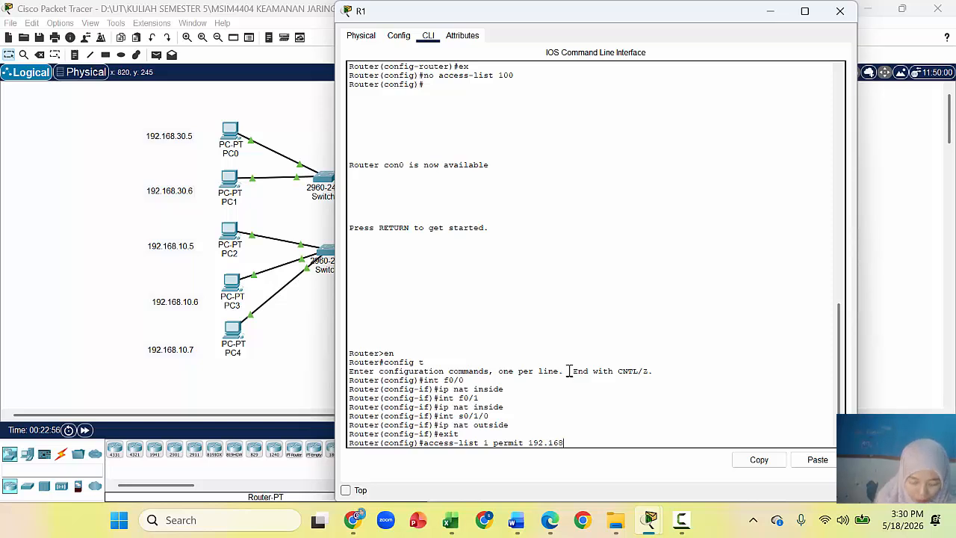
type(".10")
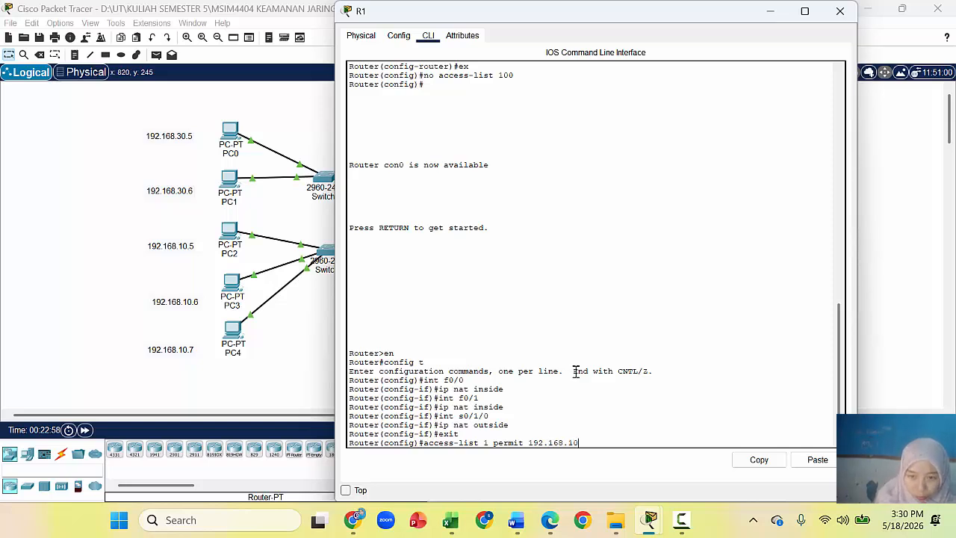
type(".0")
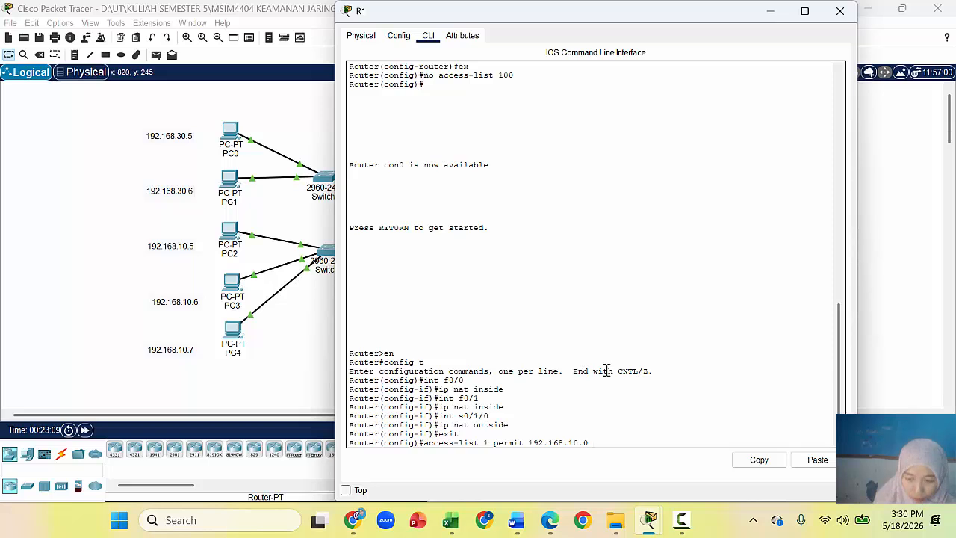
type("0.")
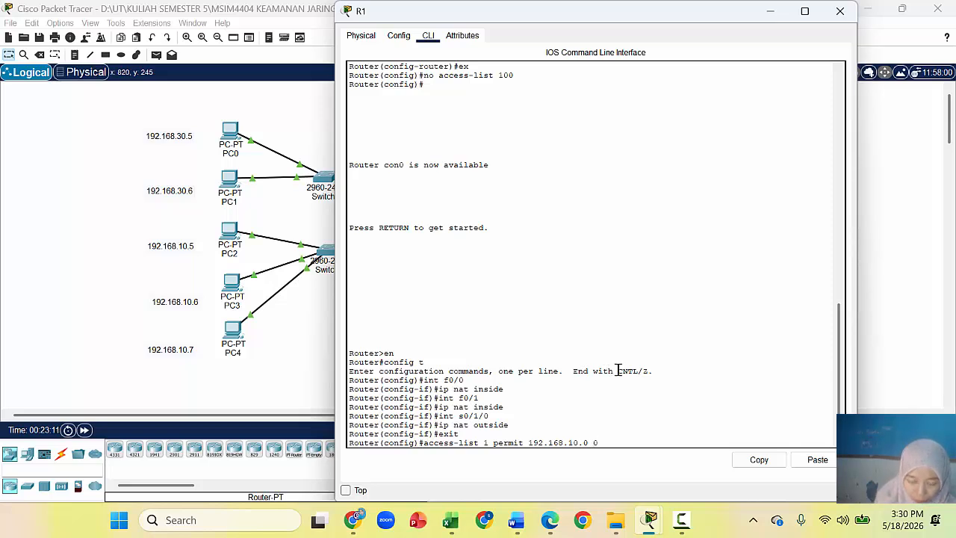
type("0")
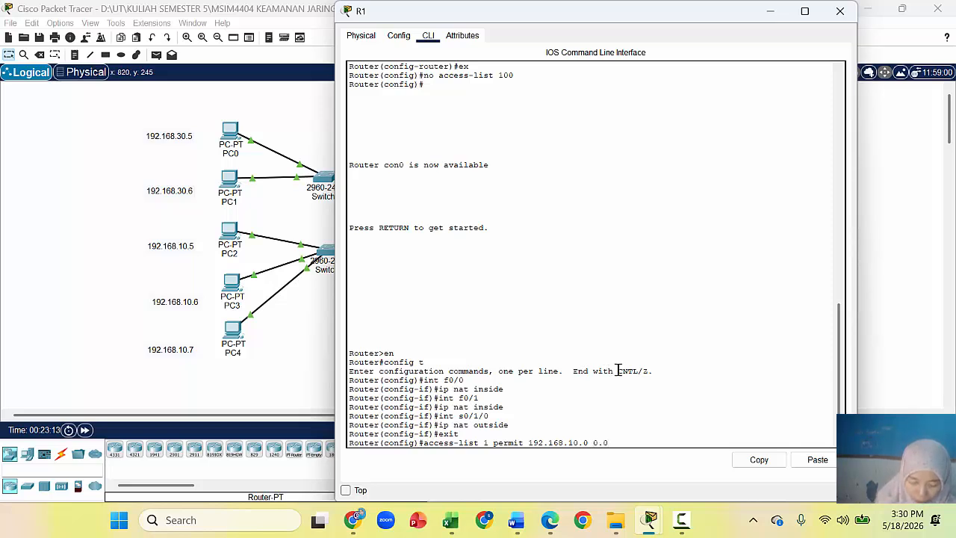
type(".0")
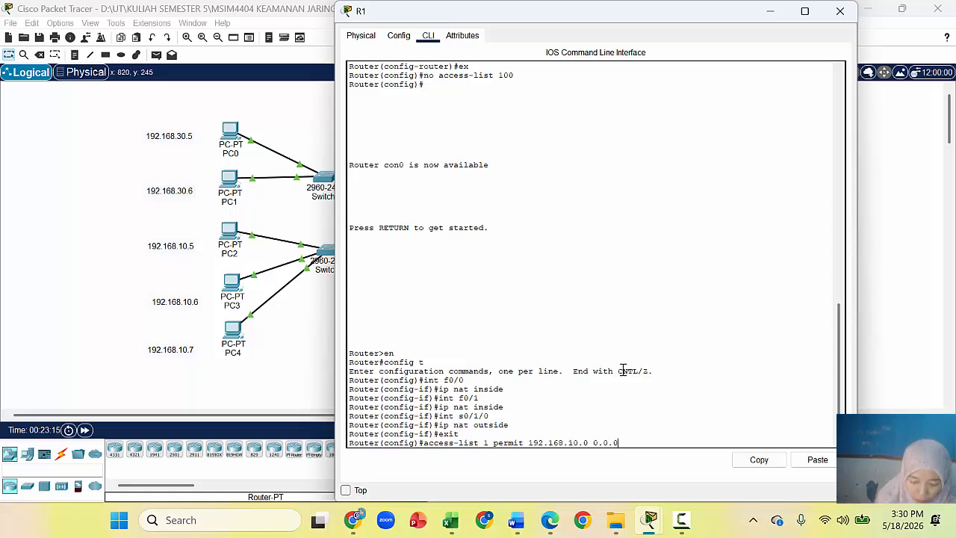
type(".255")
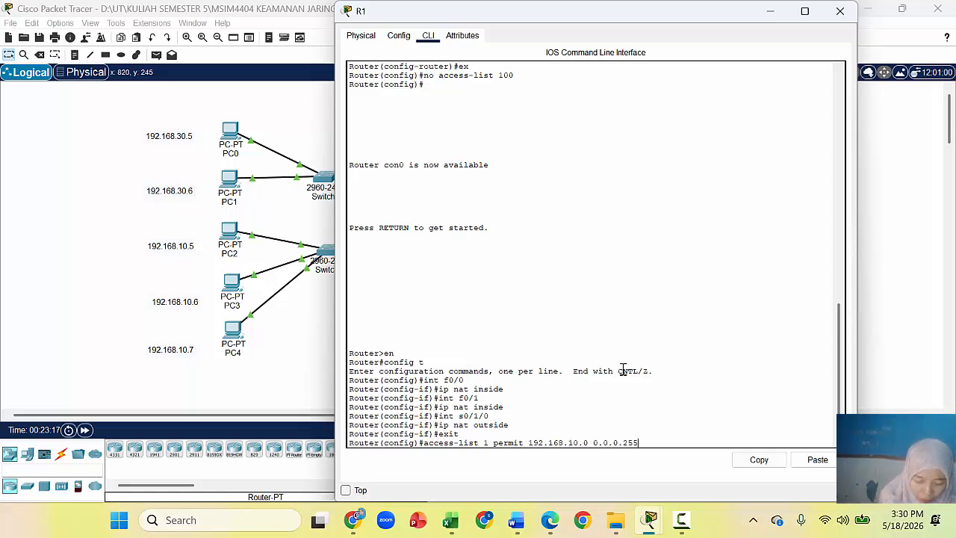
key("Return")
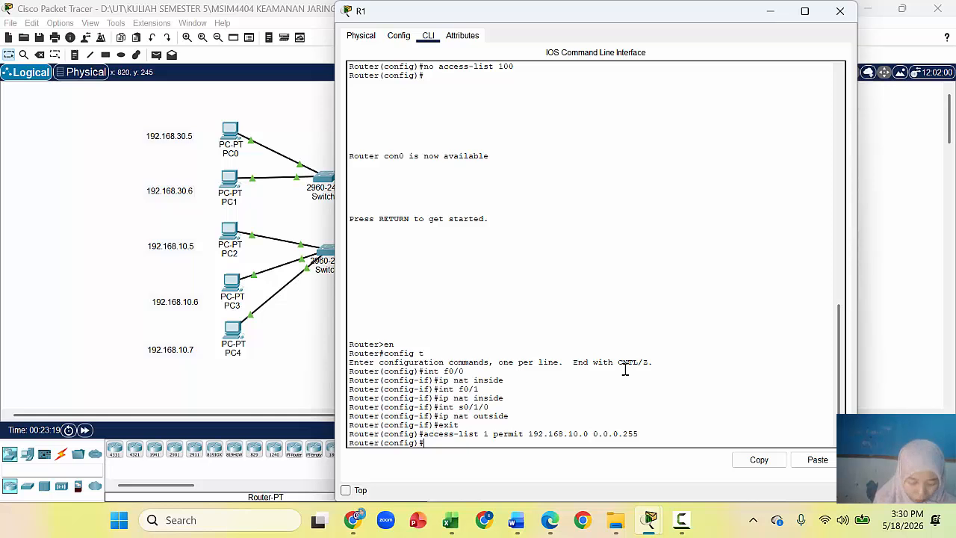
Step: Enable PAT with 'ip nat inside source list 1 int s0/1/0 overload'
type("ip n")
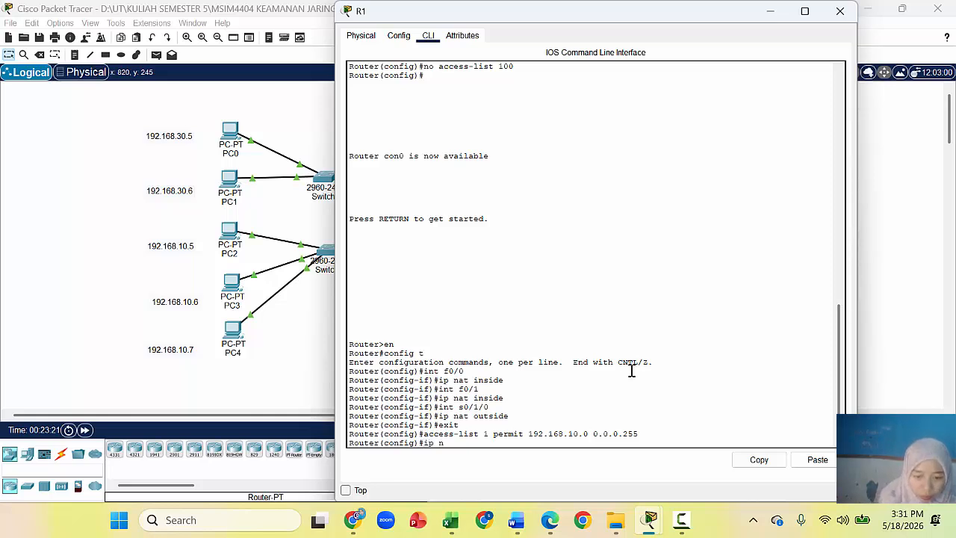
type("at inside")
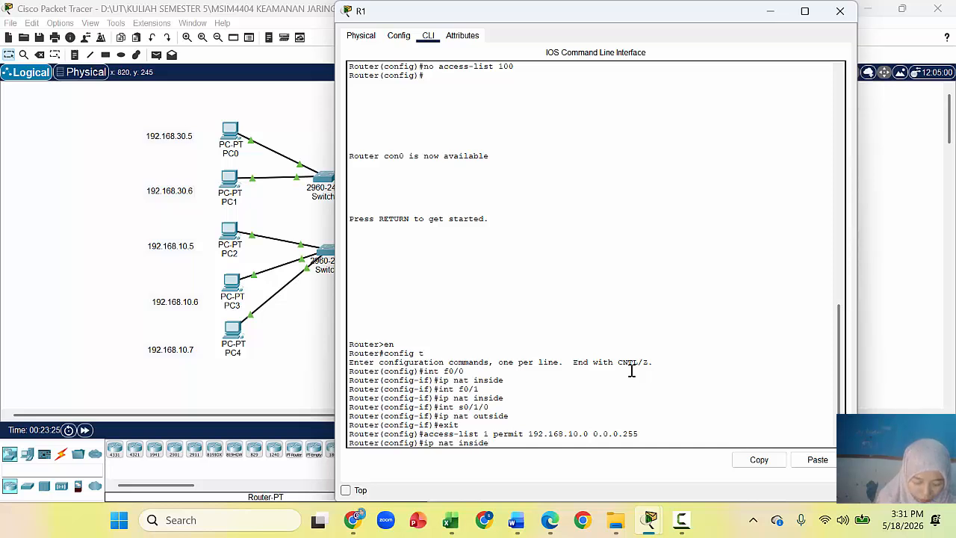
type(" source")
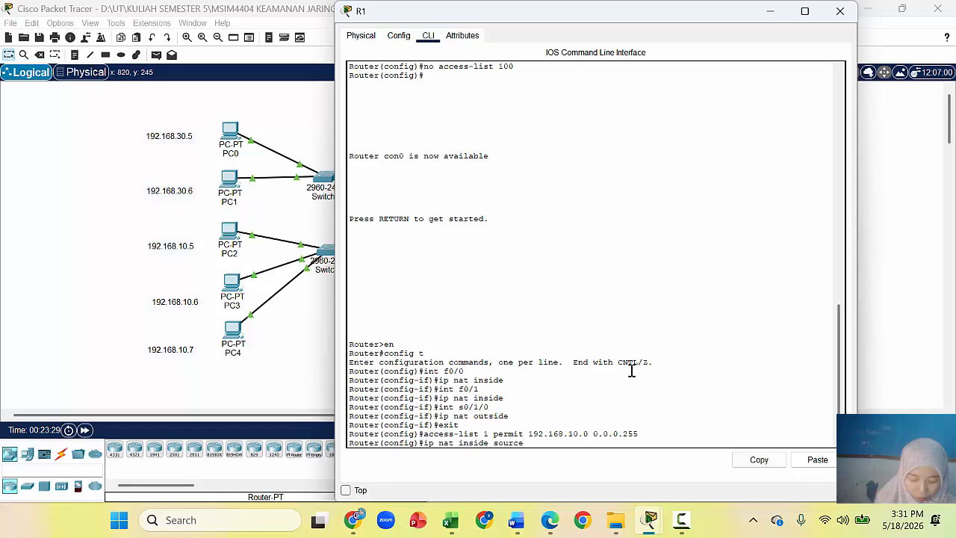
type(" list")
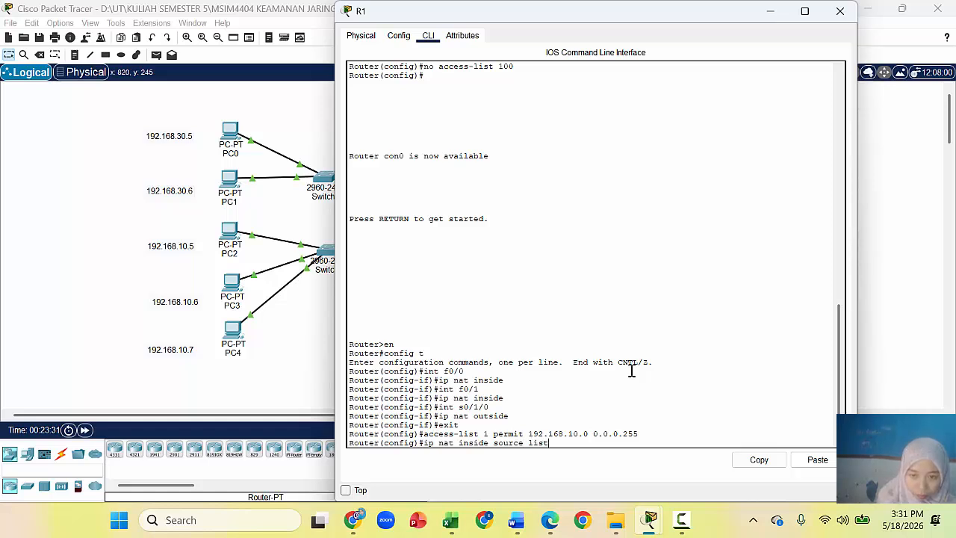
type(" q int")
key("BackSpace")
key("BackSpace")
key("BackSpace")
key("BackSpace")
key("BackSpace")
type("1 i")
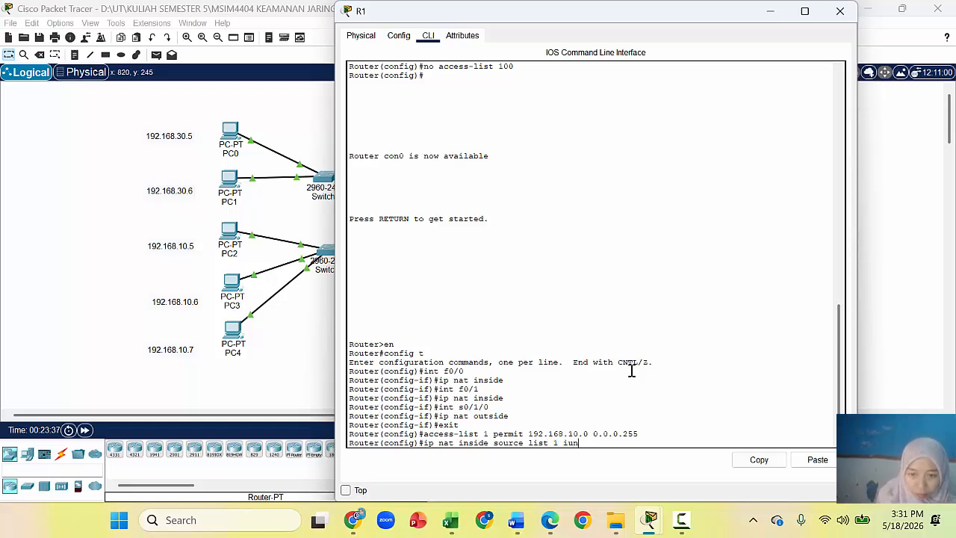
type("nt")
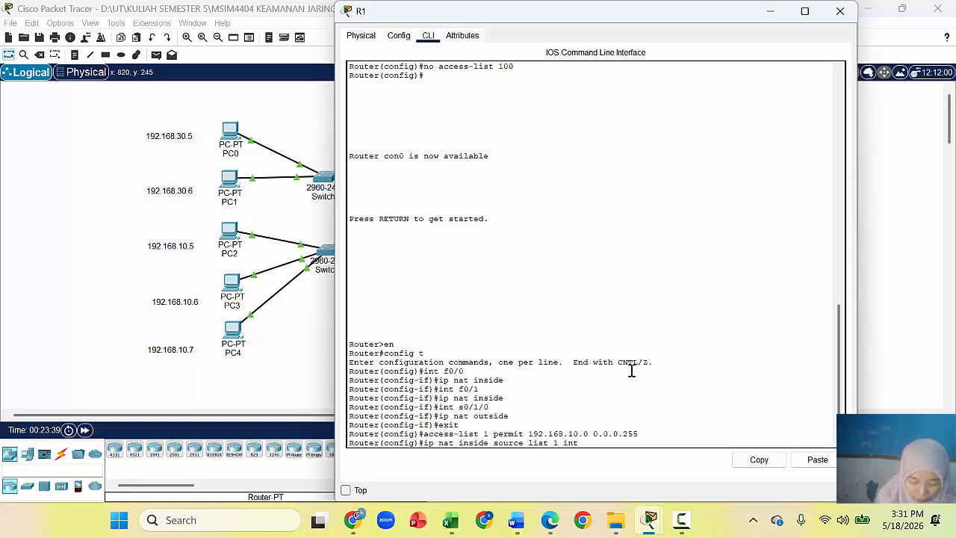
type(" s0")
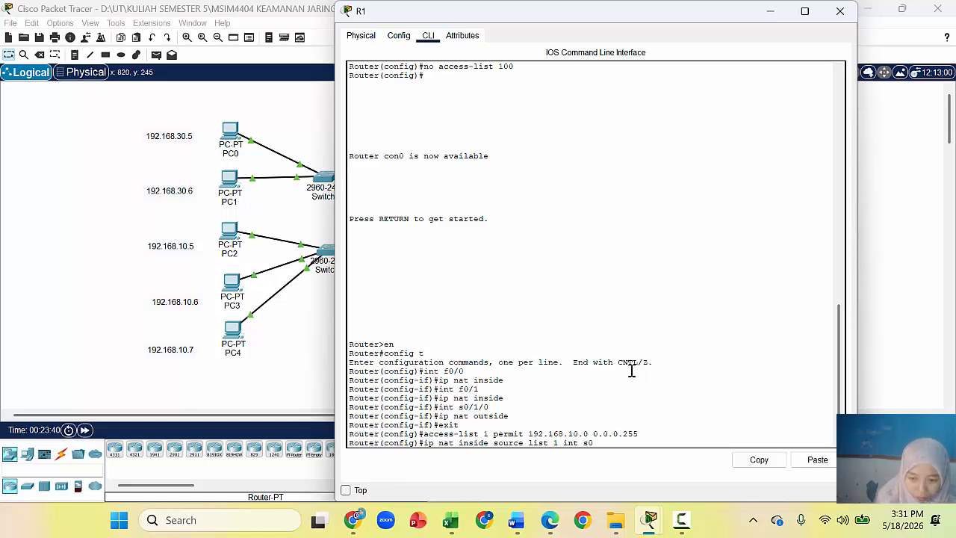
type("/1")
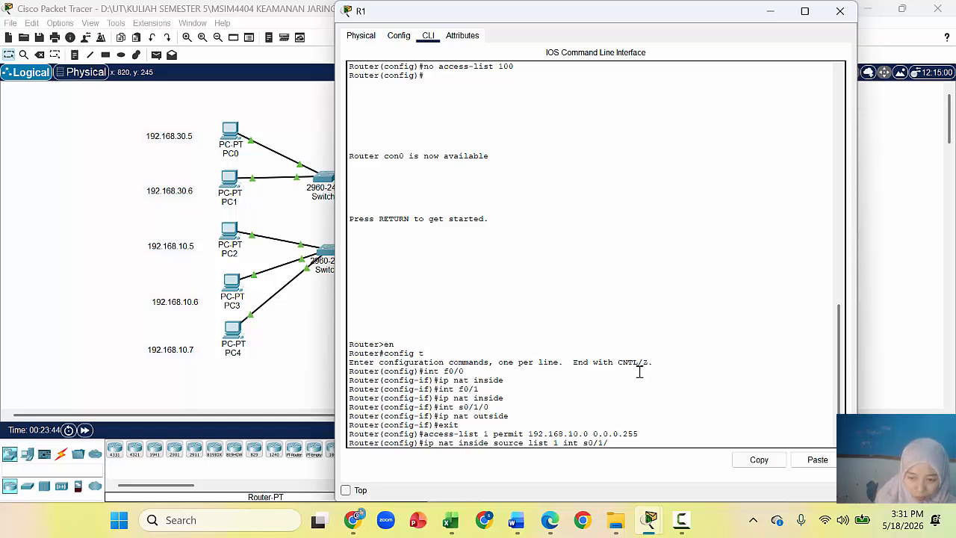
type("/0 o")
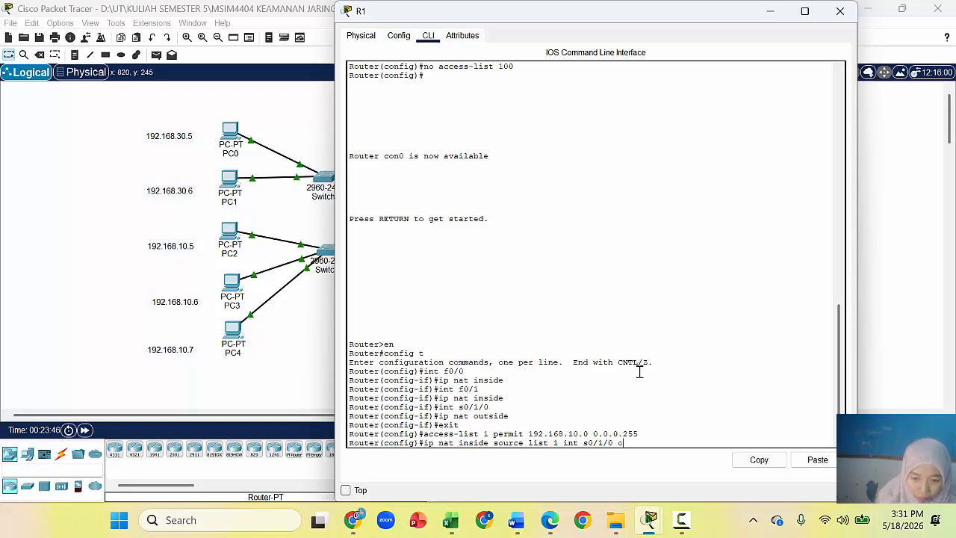
type("verload")
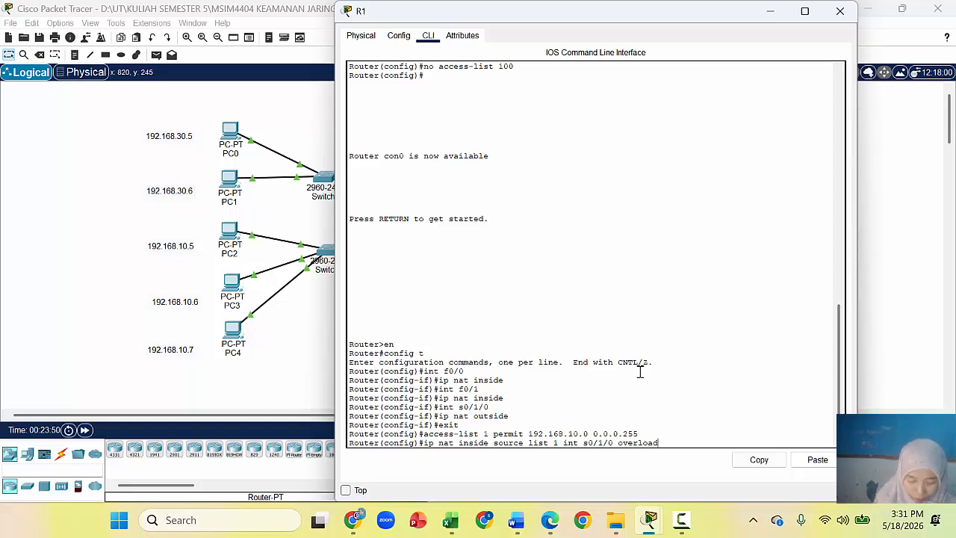
key("Return")
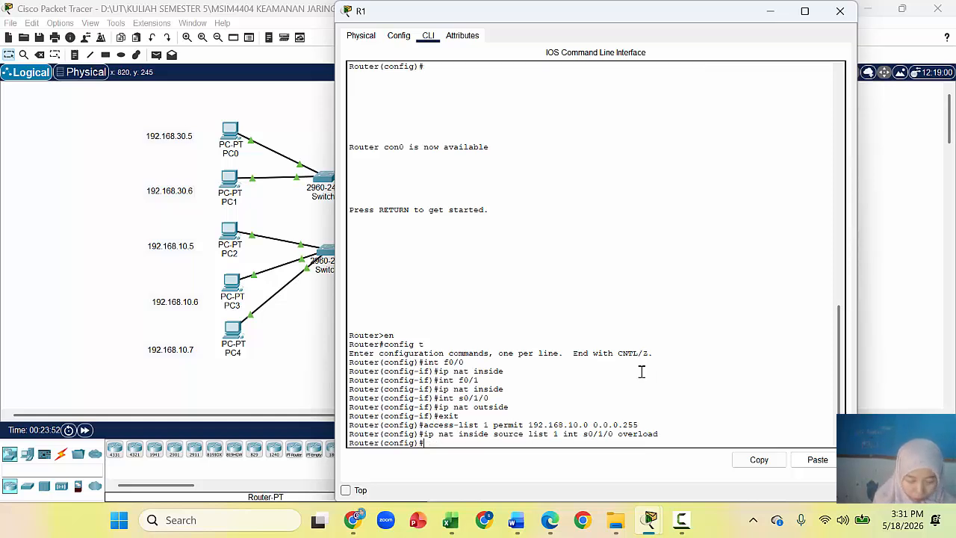
key("Return")
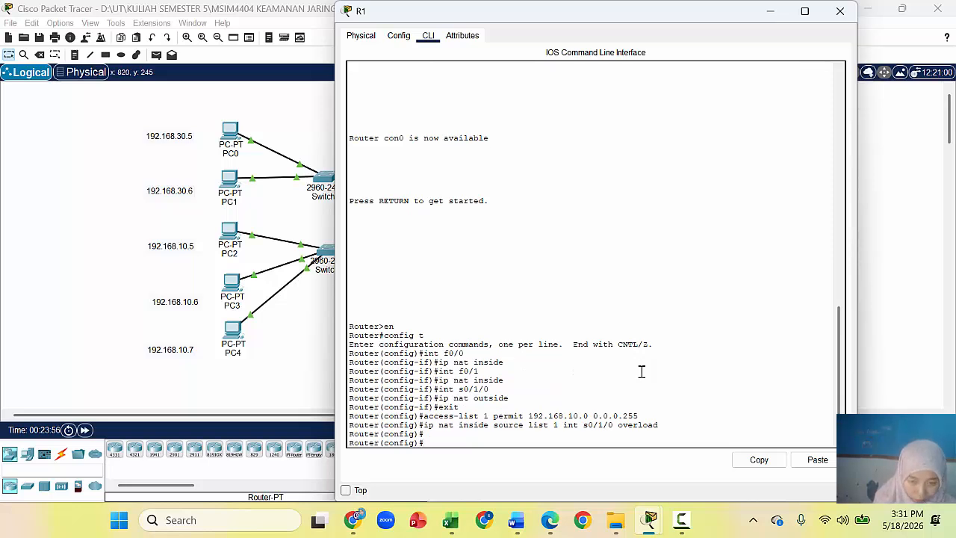
key("Return")
key("Return")
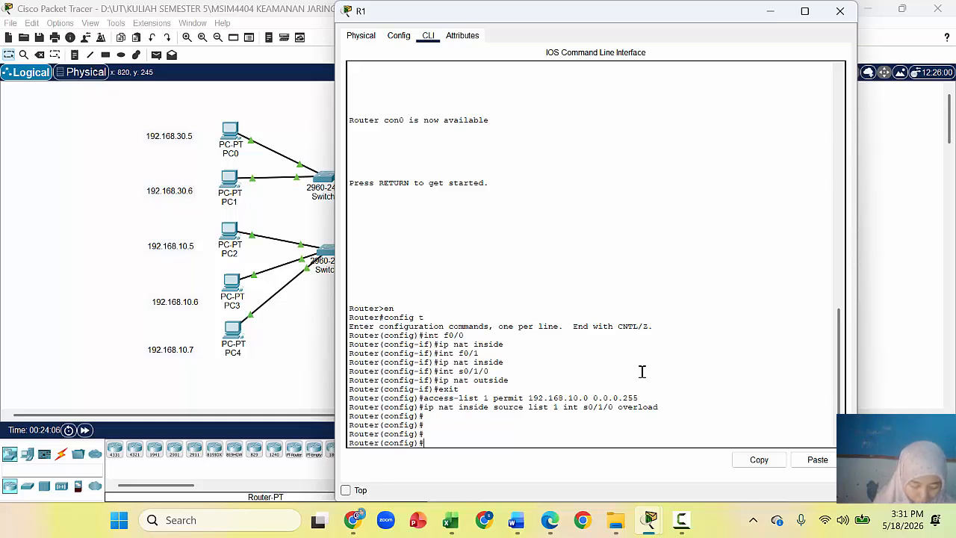
Step: Put R1's console behind the topology and check PC4's address details
left_click(900, 248)
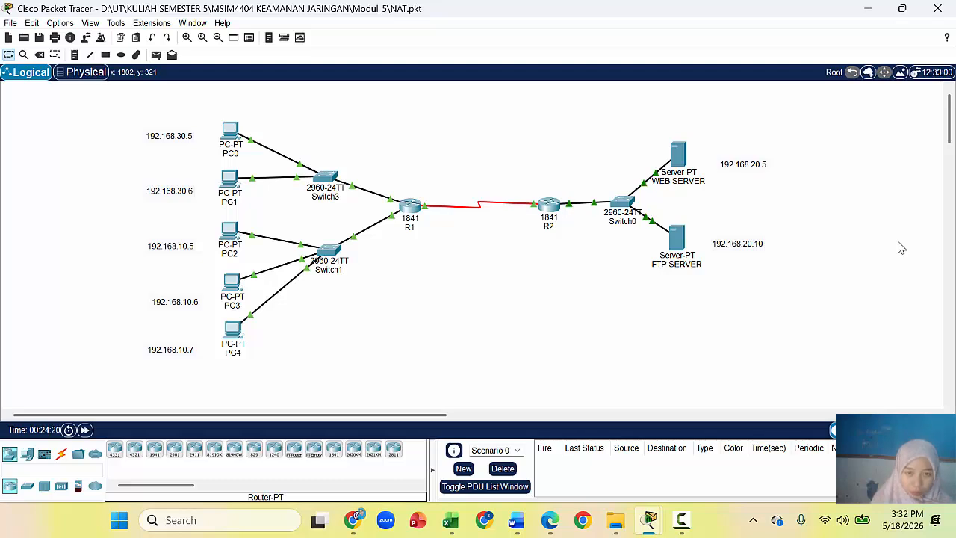
left_click(404, 207)
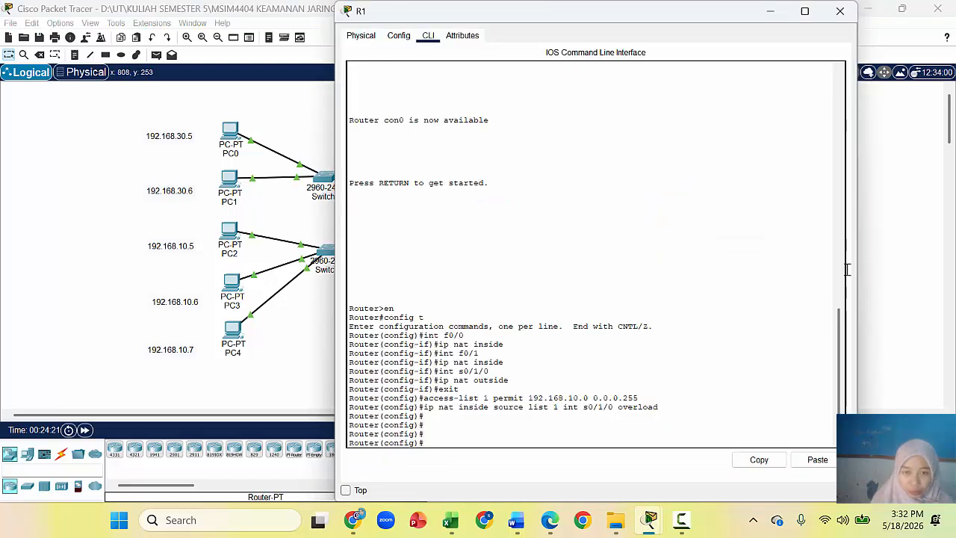
left_click(875, 320)
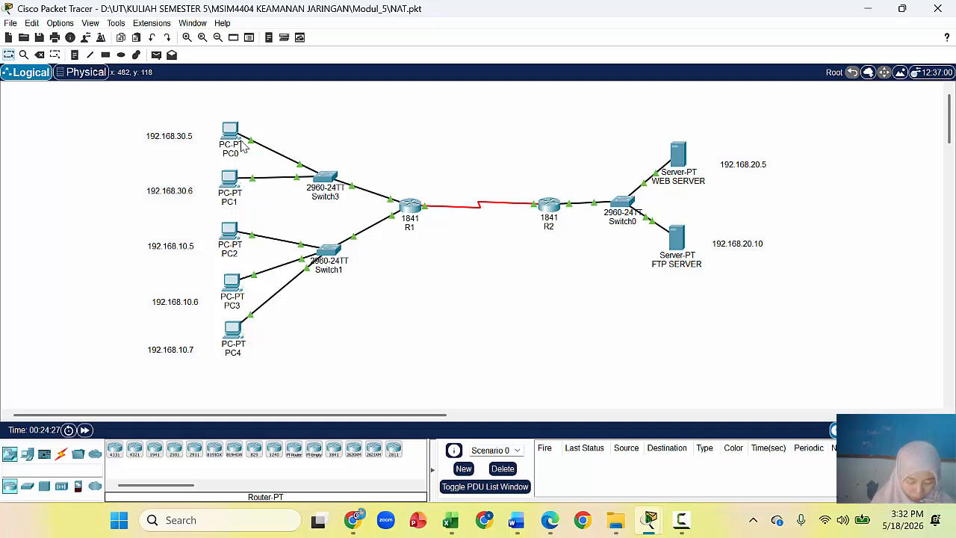
mouse_move(241, 147)
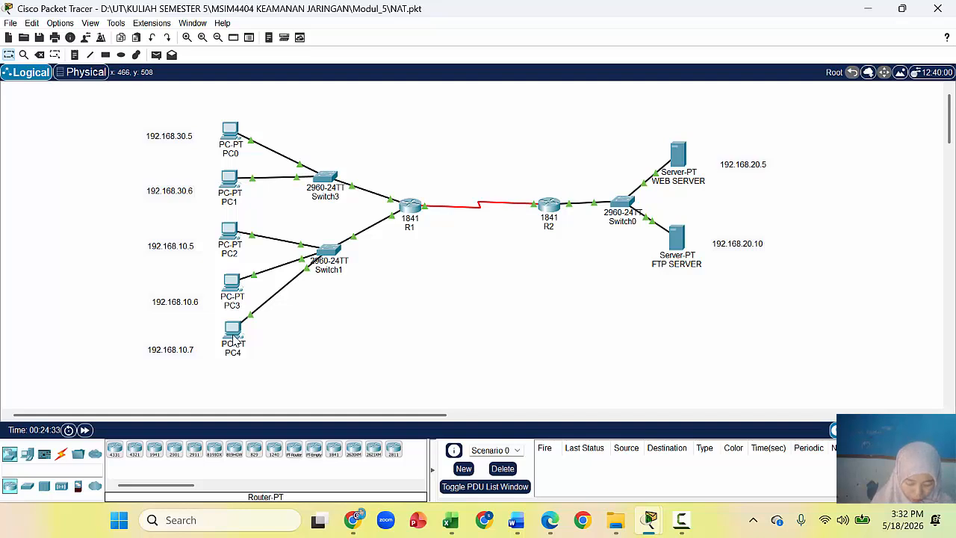
mouse_move(233, 339)
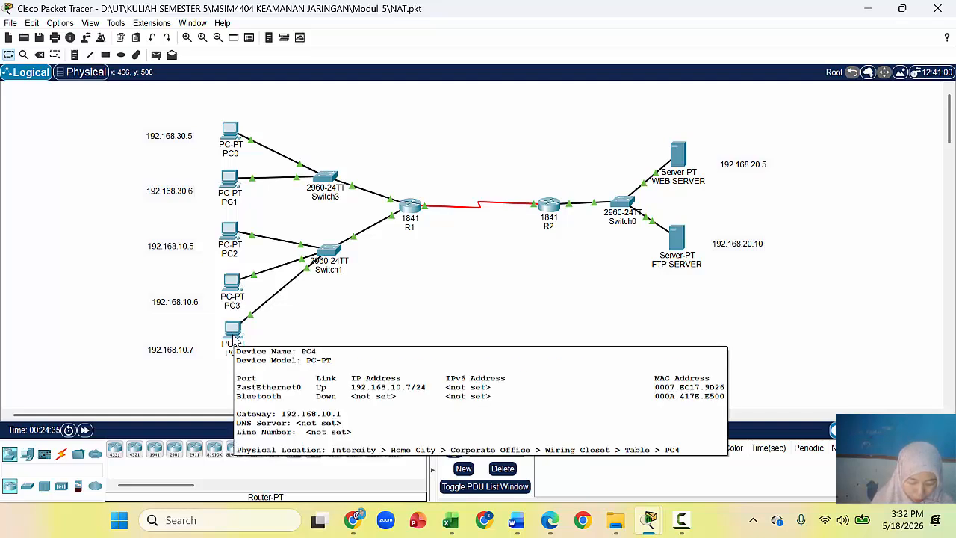
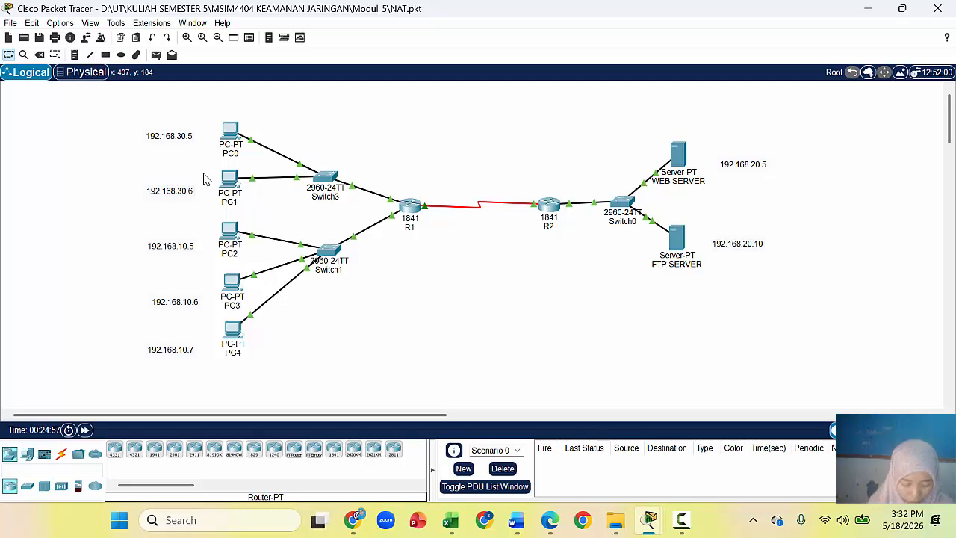
left_click(229, 135)
left_click(238, 137)
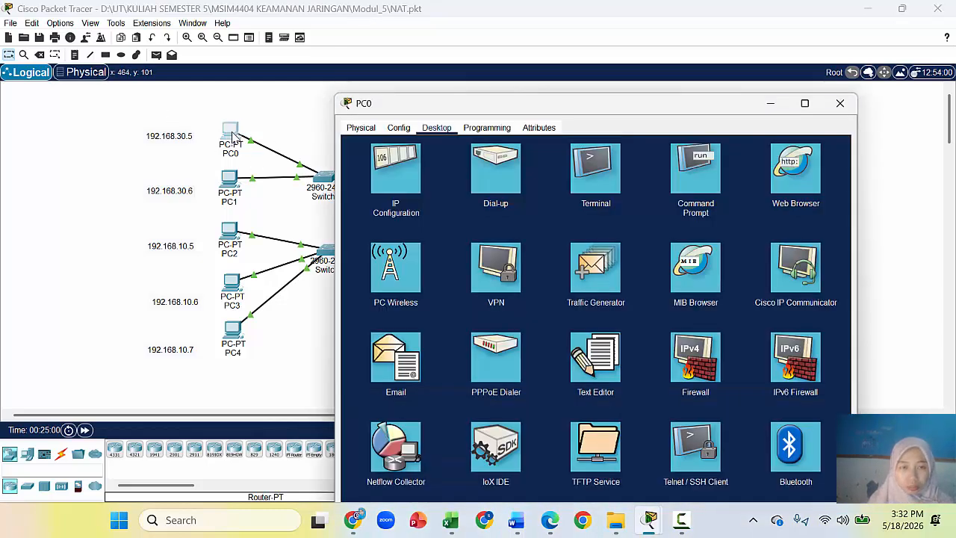
left_click(781, 172)
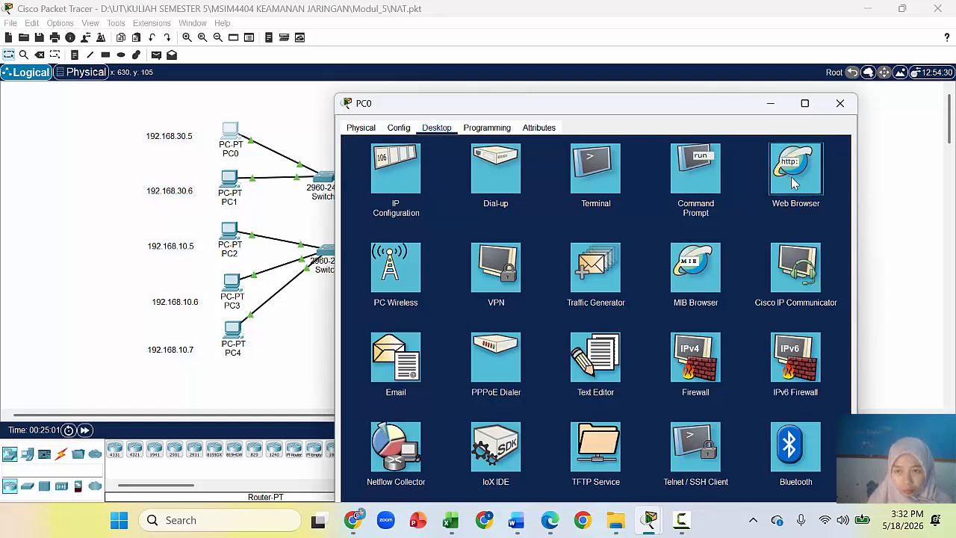
left_click(793, 183)
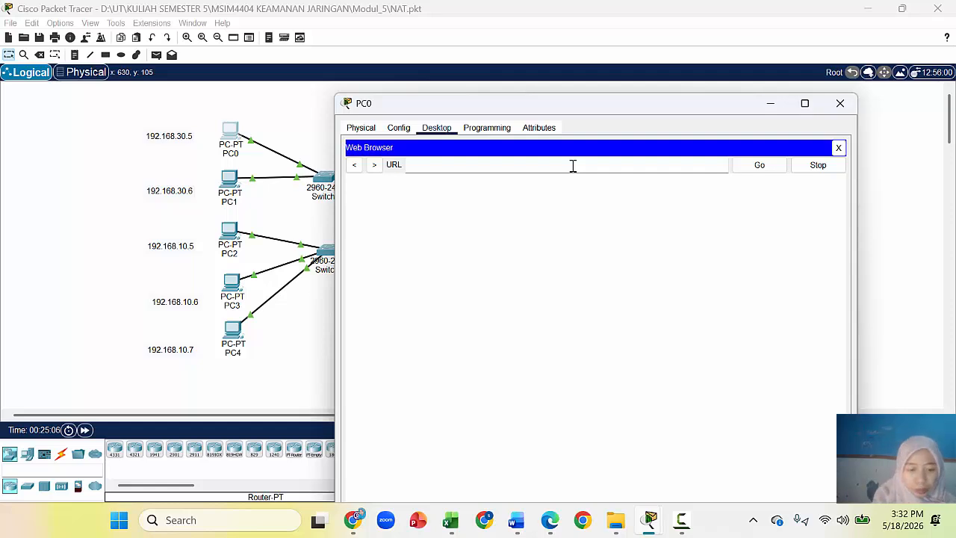
left_click_drag(608, 105, 356, 111)
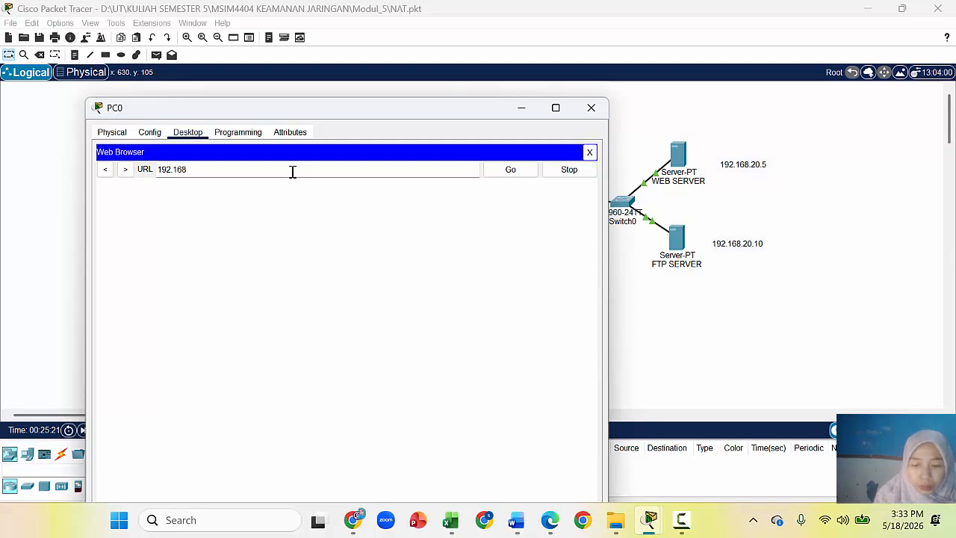
type(".20.5")
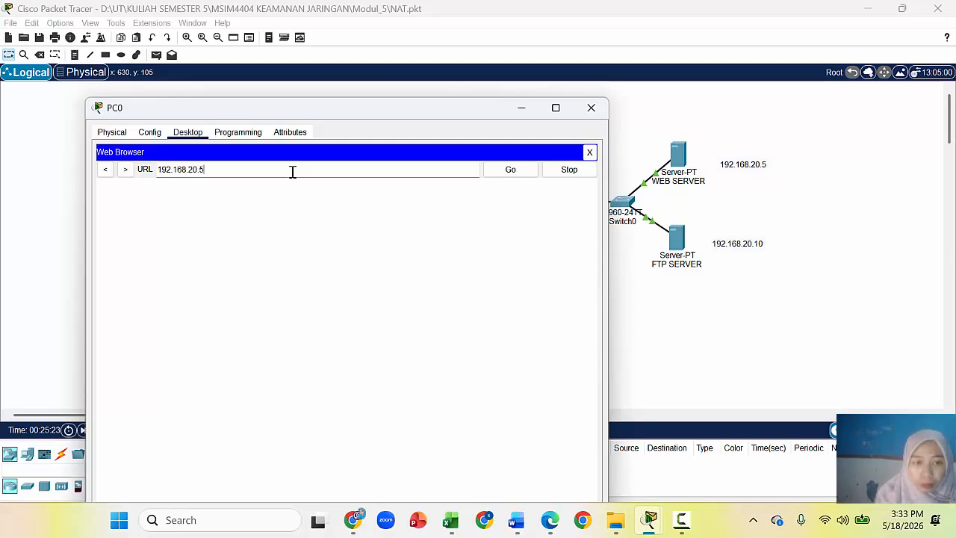
key("Return")
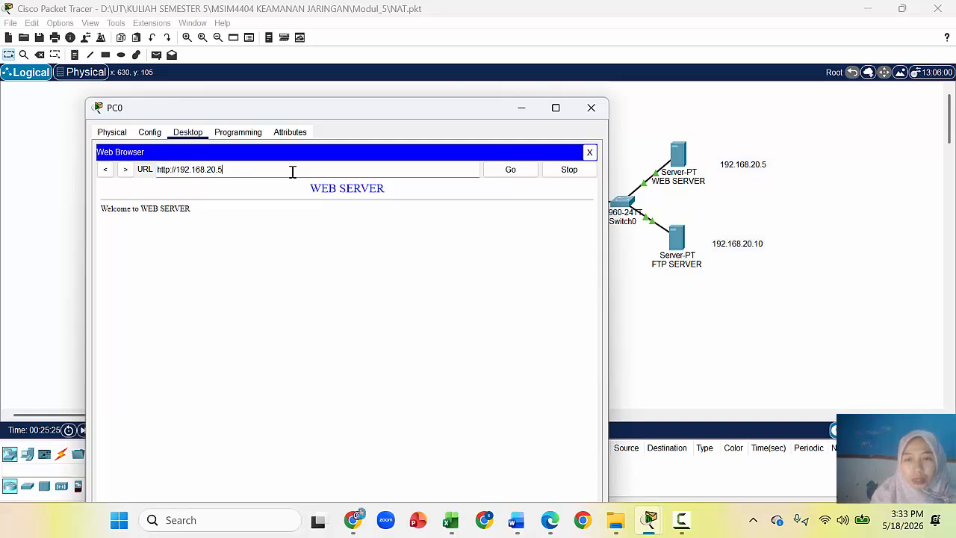
Step: Run netstat in the WEB SERVER's command prompt to list its connections
left_click(677, 164)
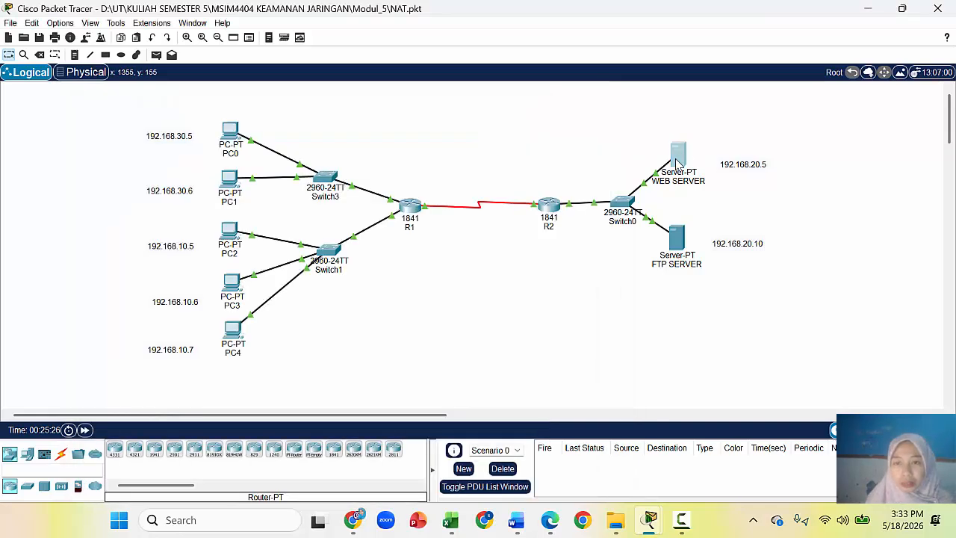
left_click(676, 165)
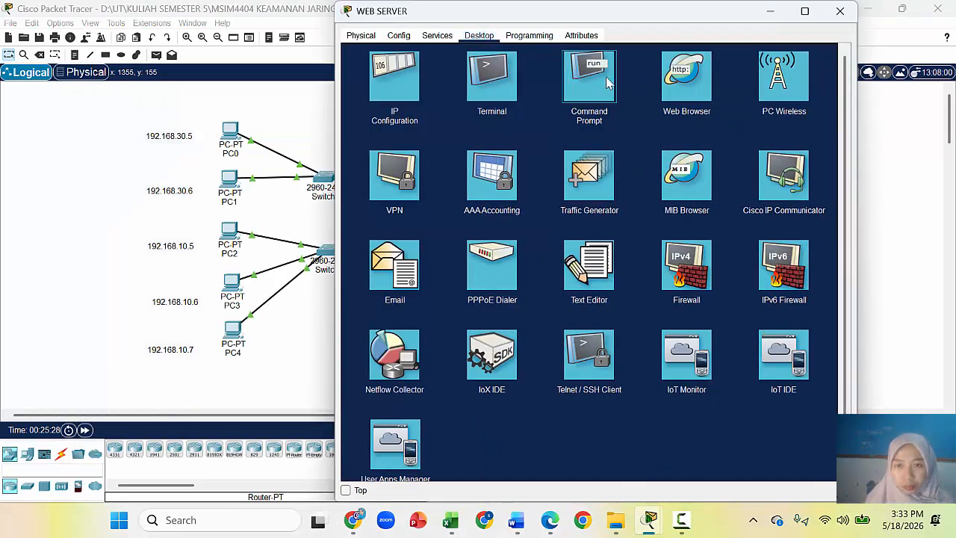
left_click(601, 77)
type("netst")
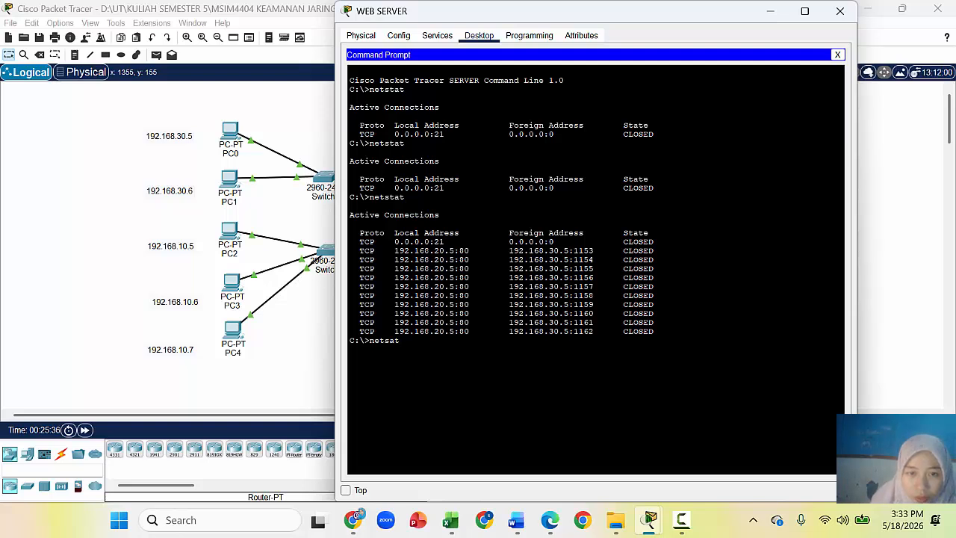
type("at")
key("Return")
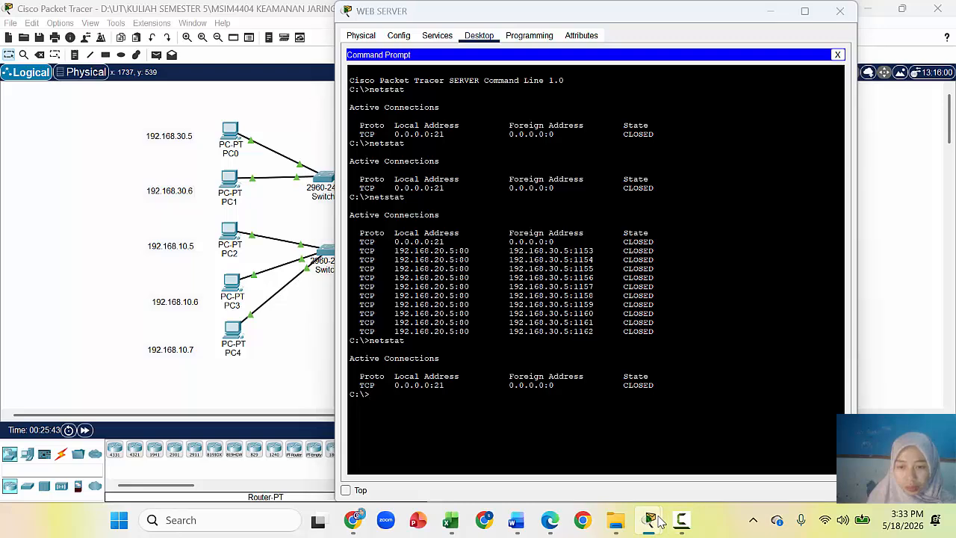
Step: Reload the WEB SERVER page from PC0's browser
mouse_move(650, 520)
mouse_move(779, 445)
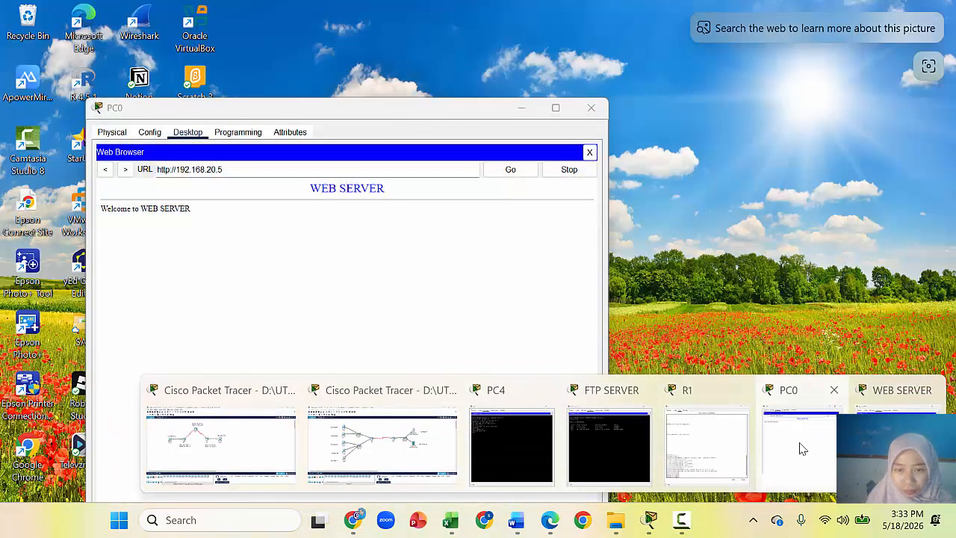
left_click(799, 449)
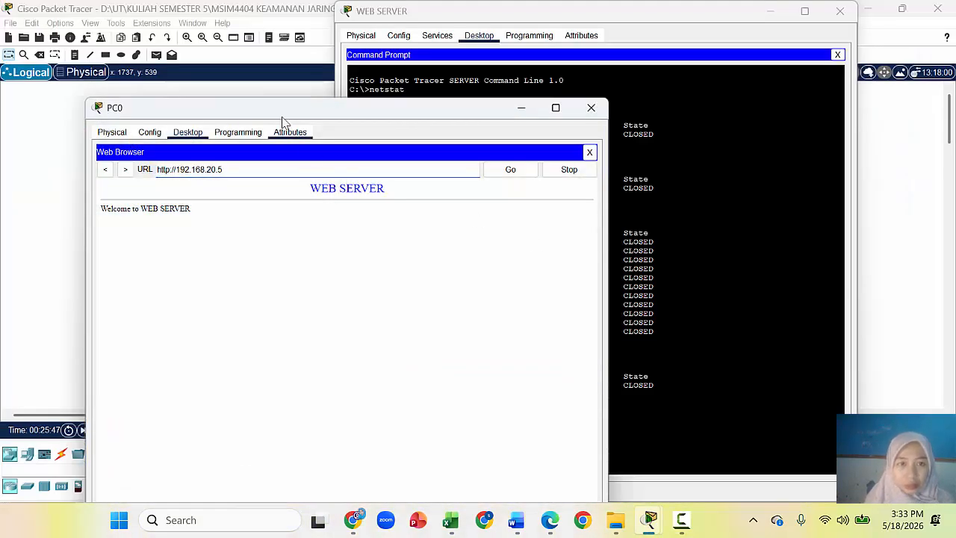
left_click_drag(286, 100, 142, 68)
left_click(365, 141)
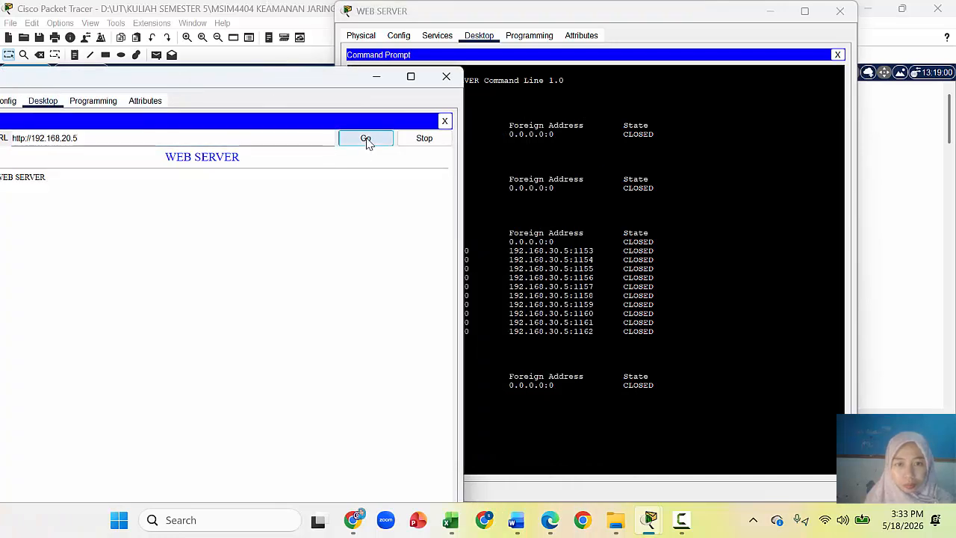
Step: Rerun netstat on the WEB SERVER twice to check for new connections
left_click_drag(632, 17, 736, 7)
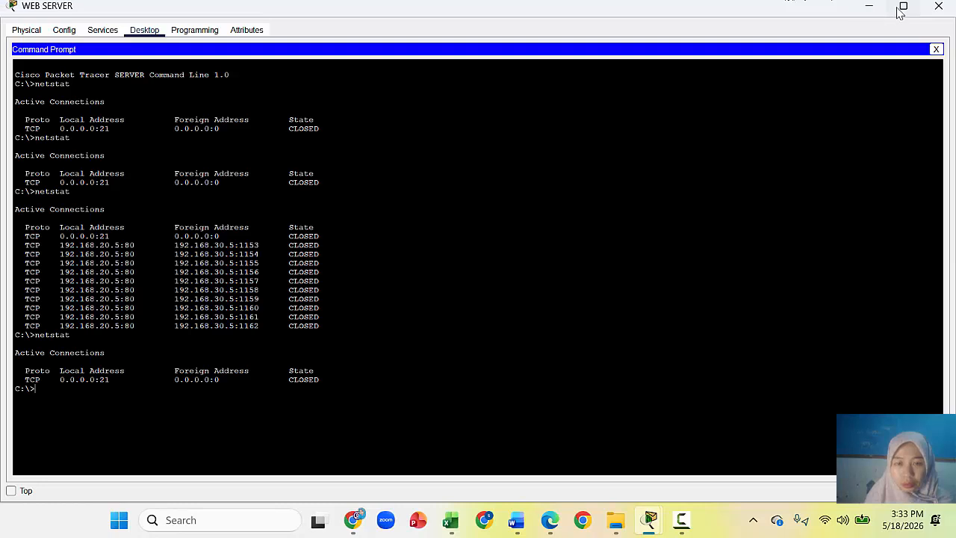
left_click(901, 9)
left_click(233, 196)
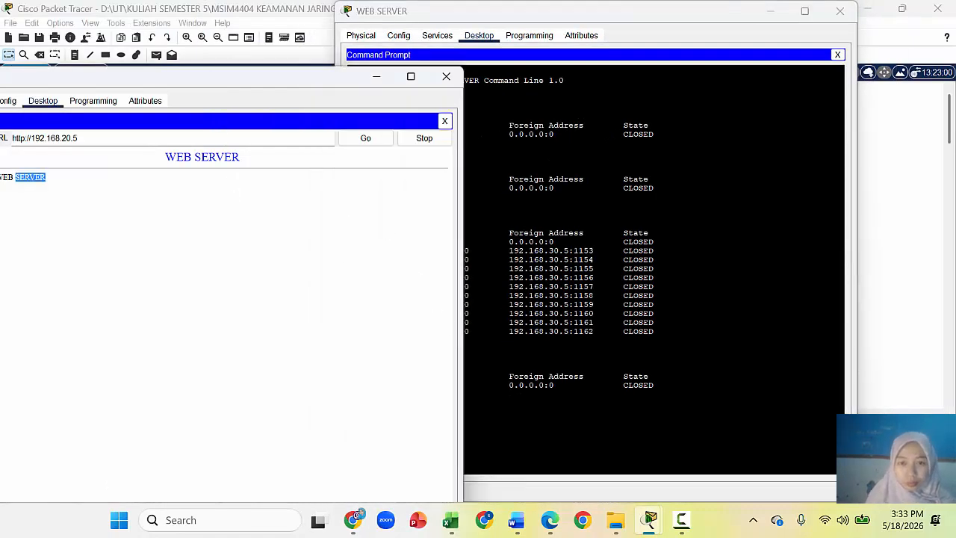
left_click(538, 275)
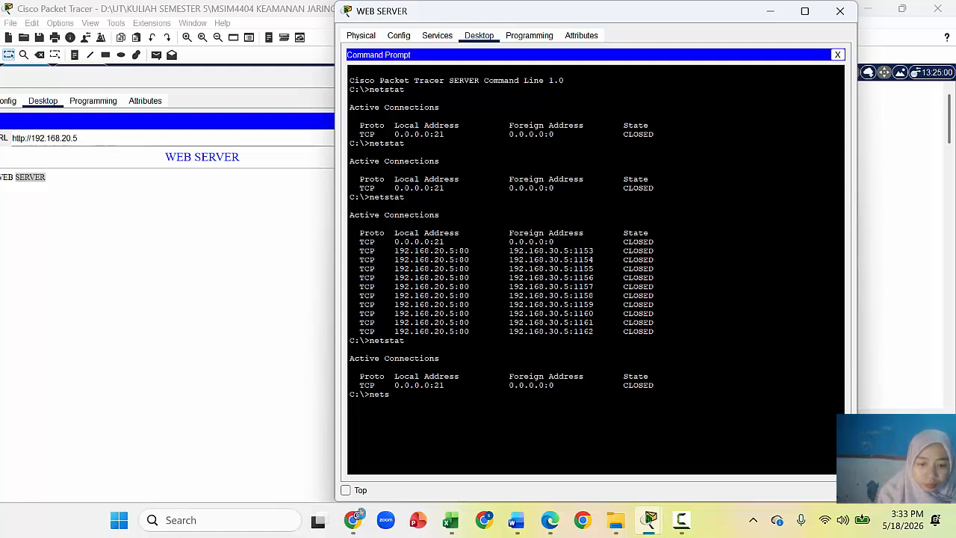
key("Return")
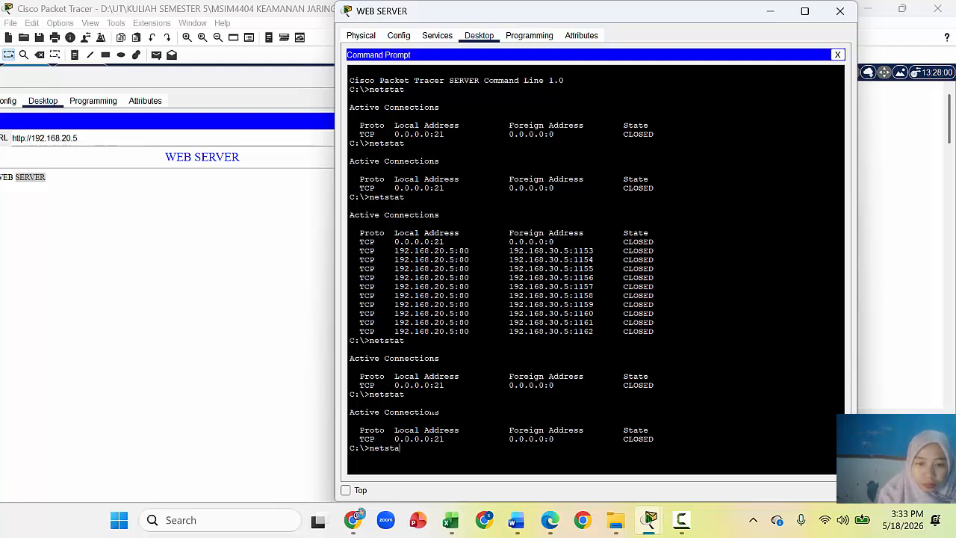
key("Return")
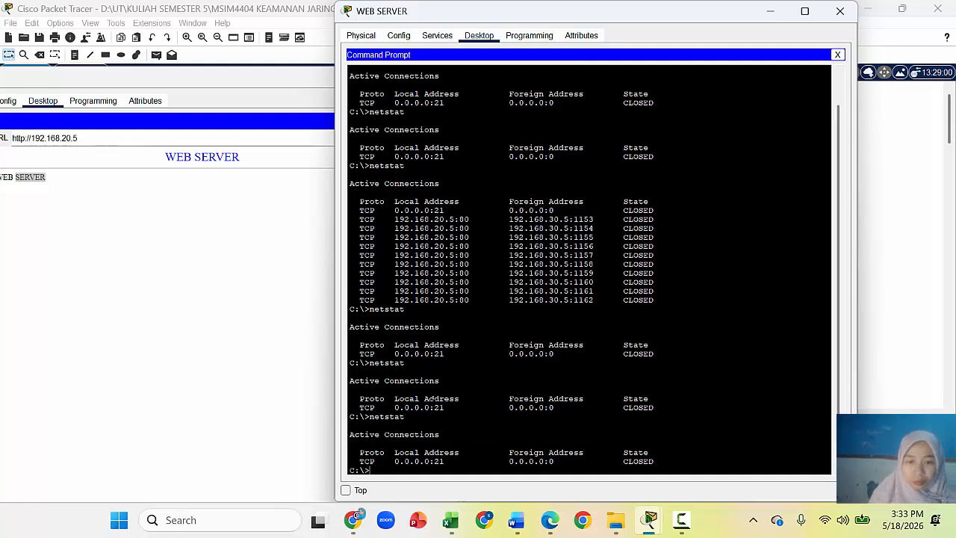
Step: Maximize the WEB SERVER window and rerun netstat, showing port 80 connections from 192.168.30.5
left_click(209, 210)
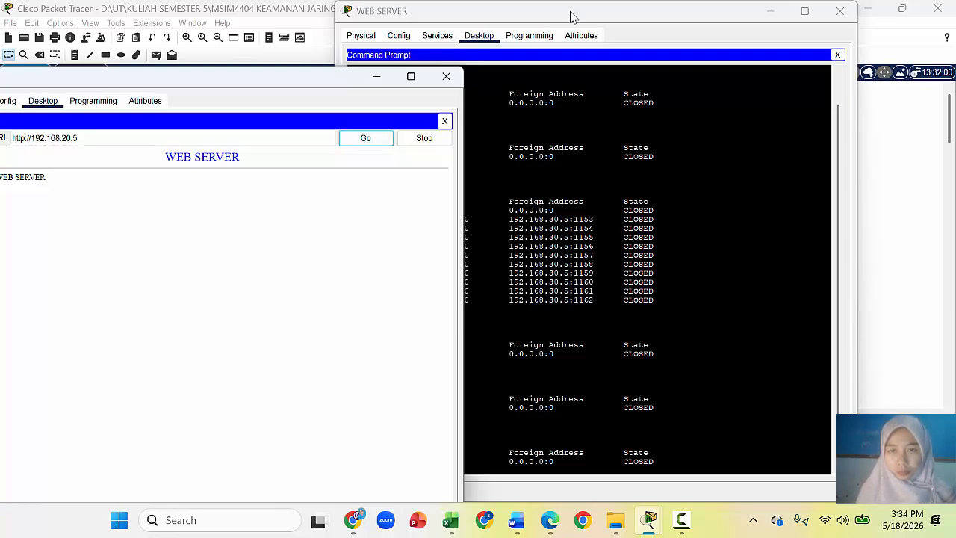
left_click_drag(580, 18, 695, 19)
double_click(695, 15)
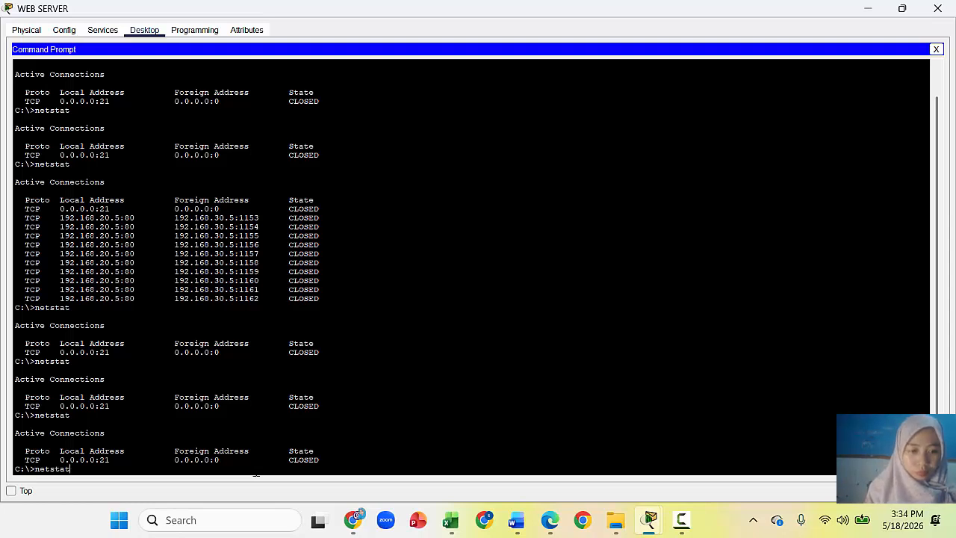
key("Return")
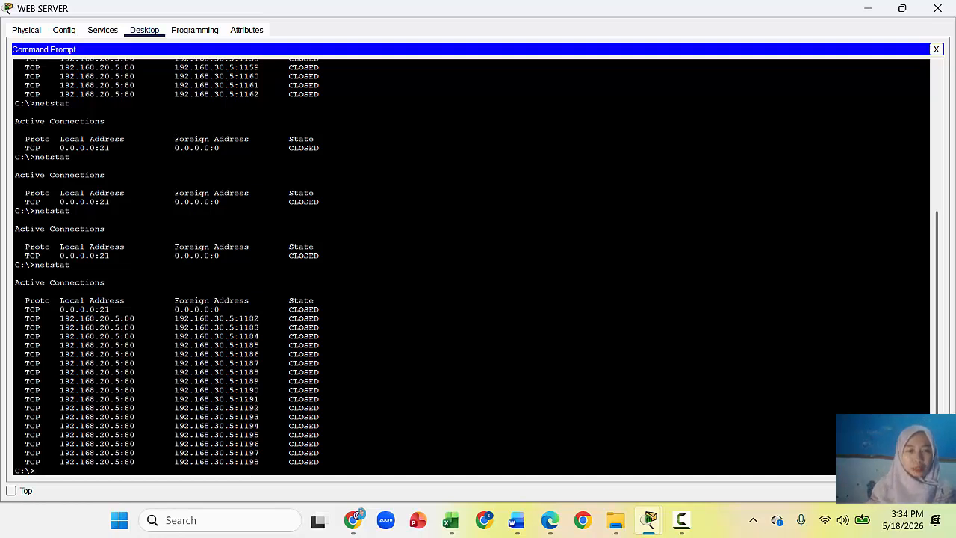
left_click(868, 9)
left_click(377, 76)
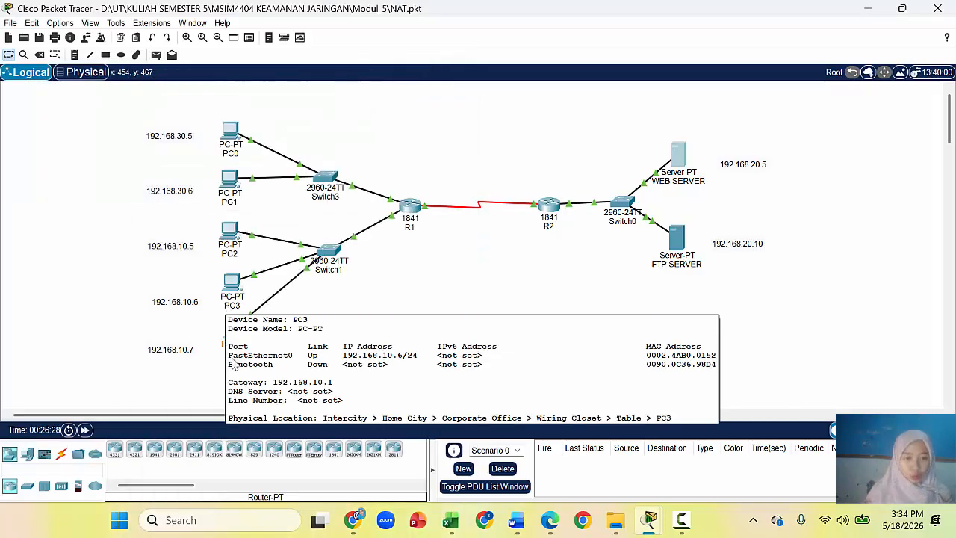
left_click(238, 293)
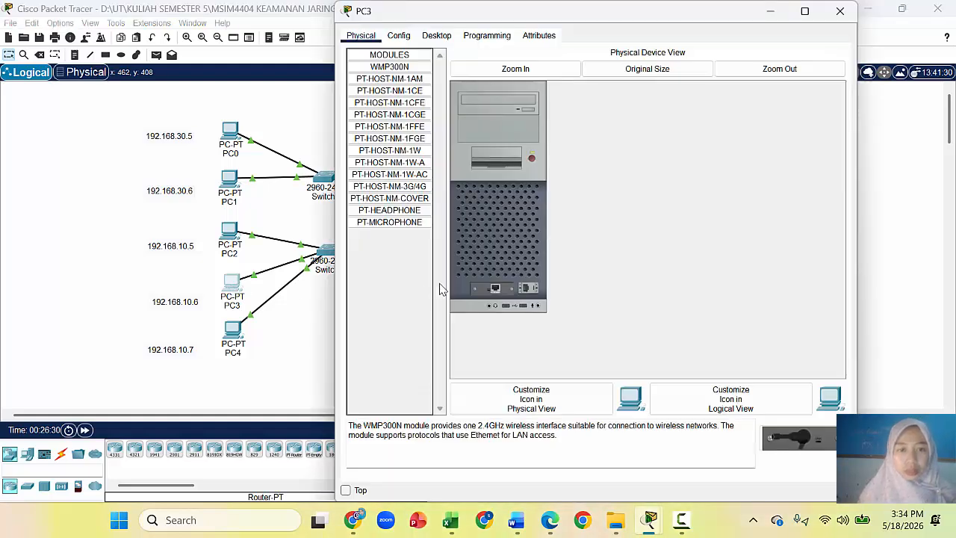
left_click(443, 38)
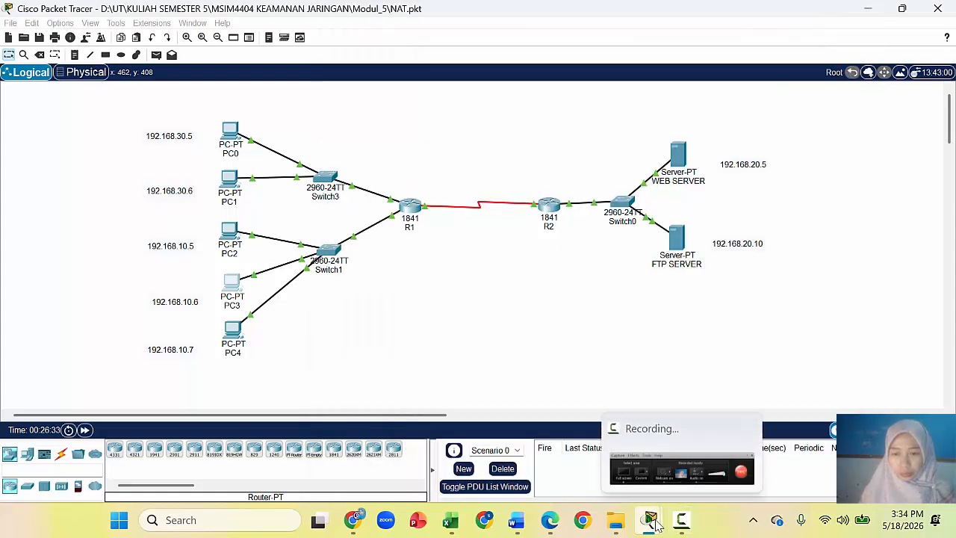
mouse_move(648, 520)
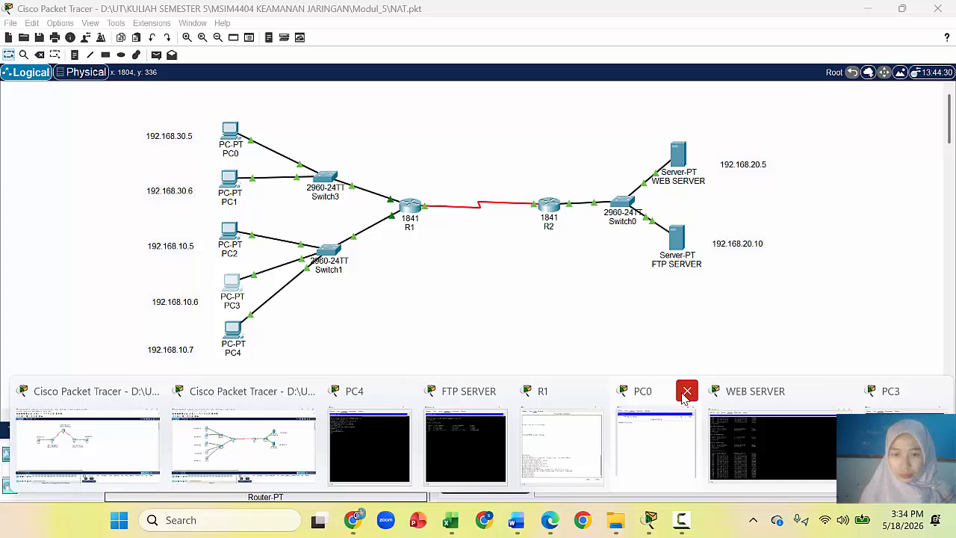
left_click(687, 391)
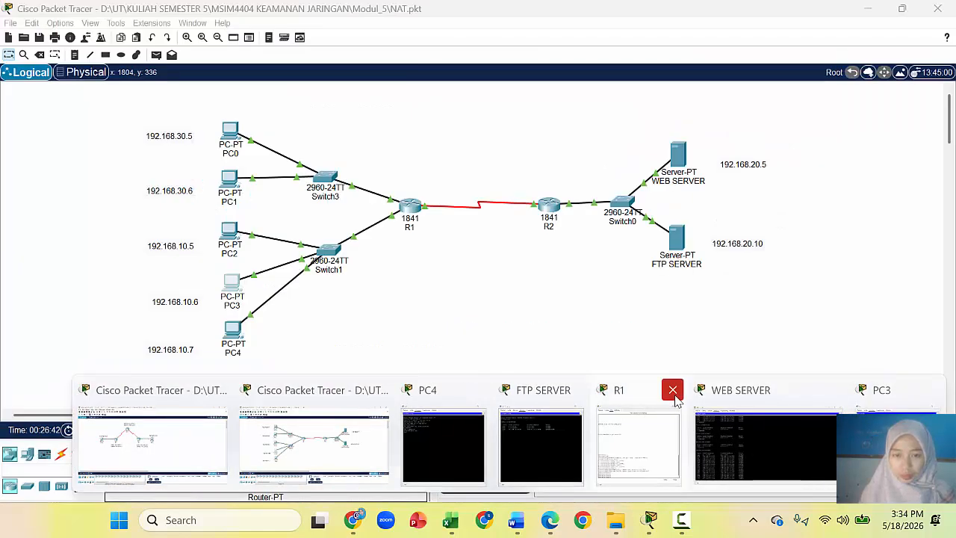
left_click(672, 390)
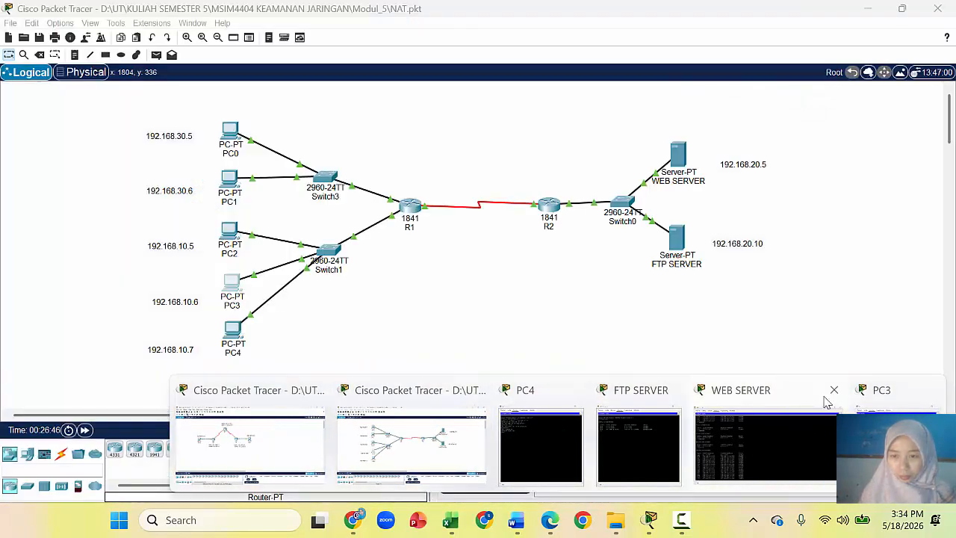
left_click(832, 390)
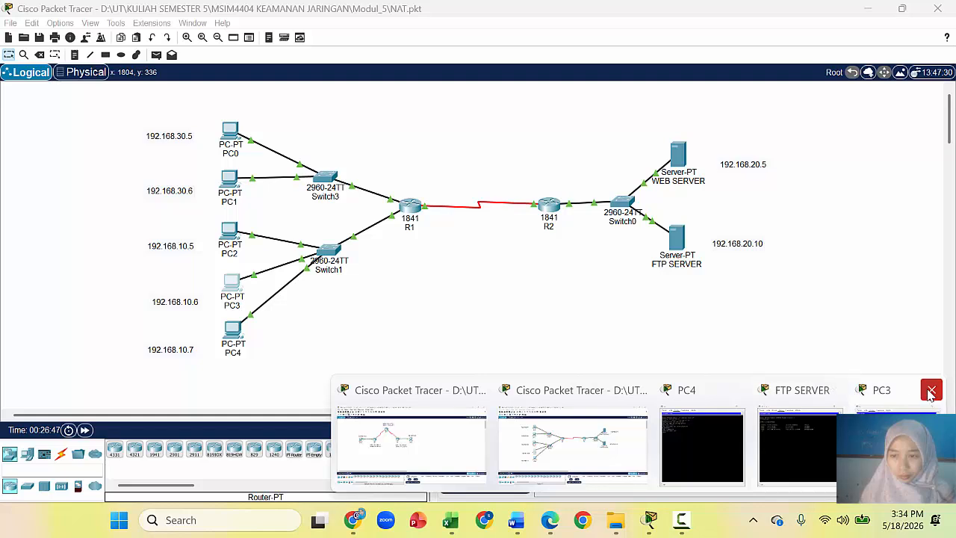
left_click(931, 390)
left_click(891, 389)
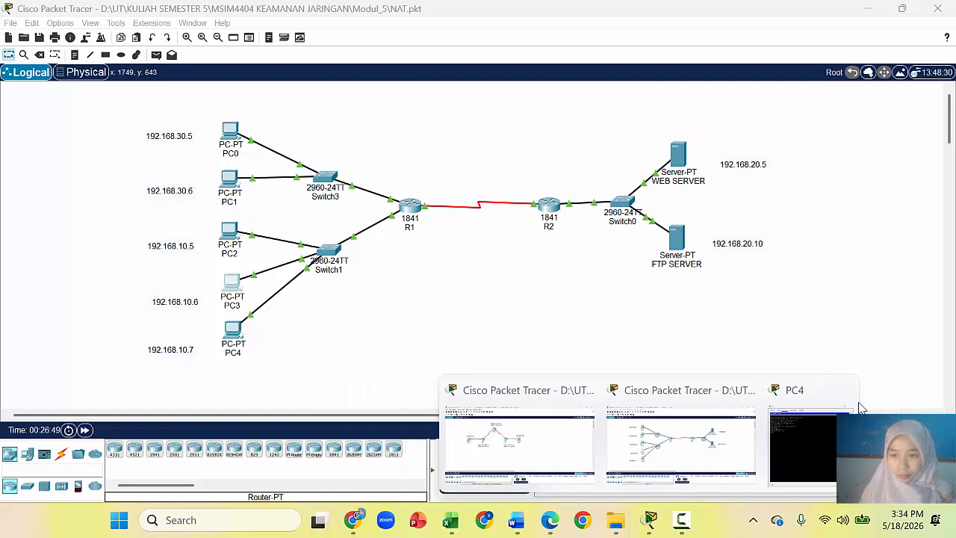
left_click(848, 394)
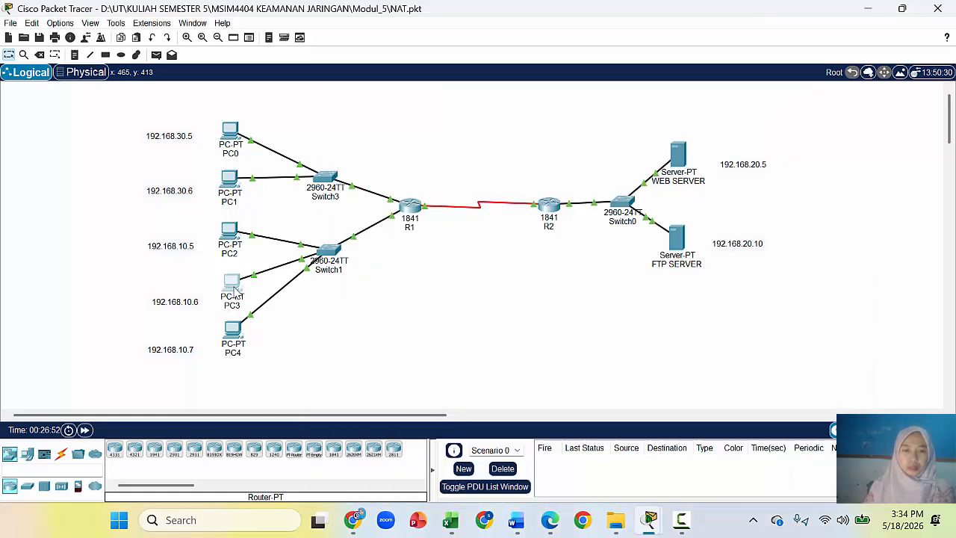
Step: Load 192.168.20.5 in PC3's web browser, then open the WEB SERVER device window
left_click(233, 287)
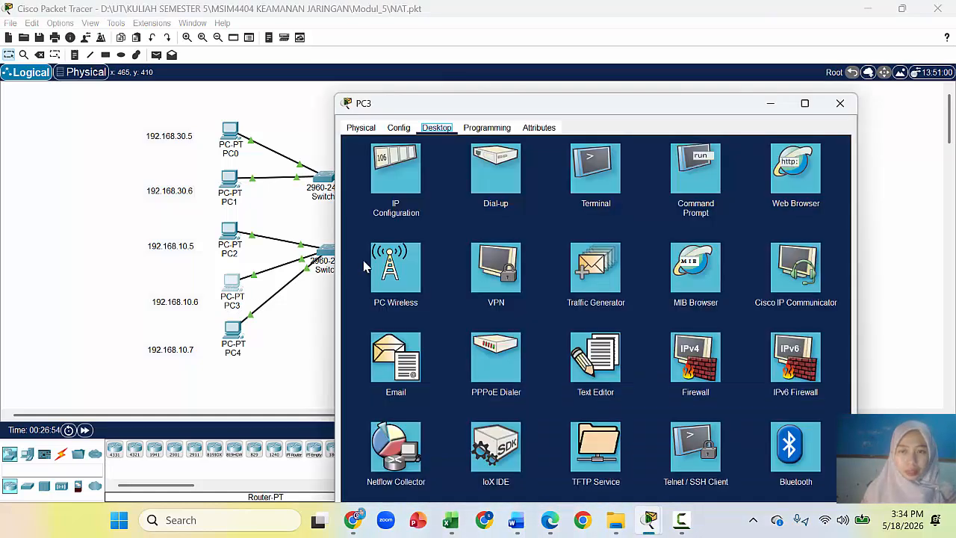
left_click(793, 176)
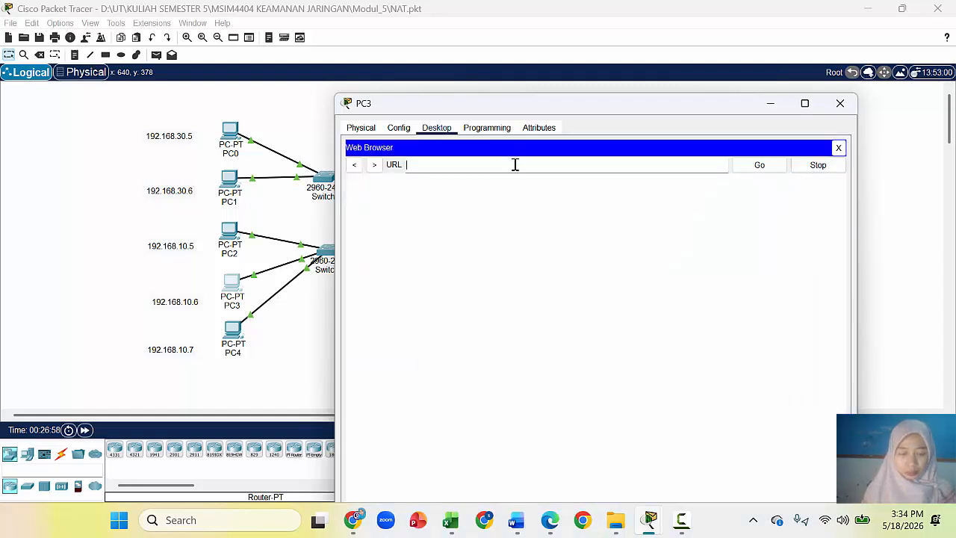
type("192.168")
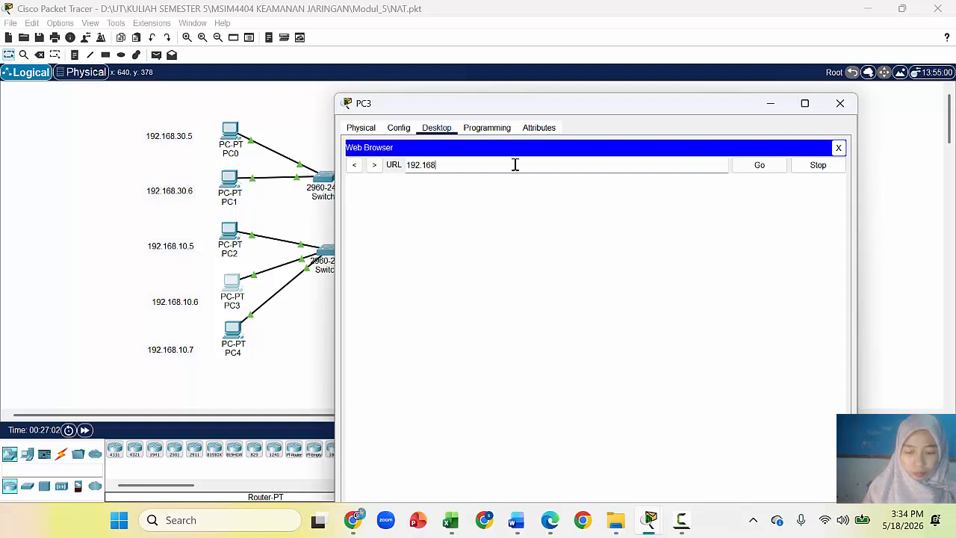
type(".20.5")
key("Return")
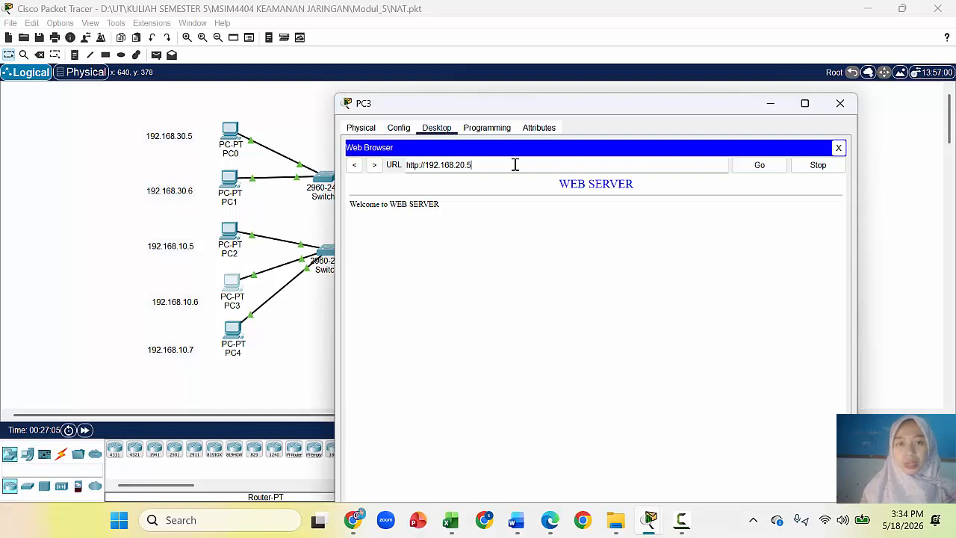
left_click_drag(668, 108, 348, 58)
left_click(438, 115)
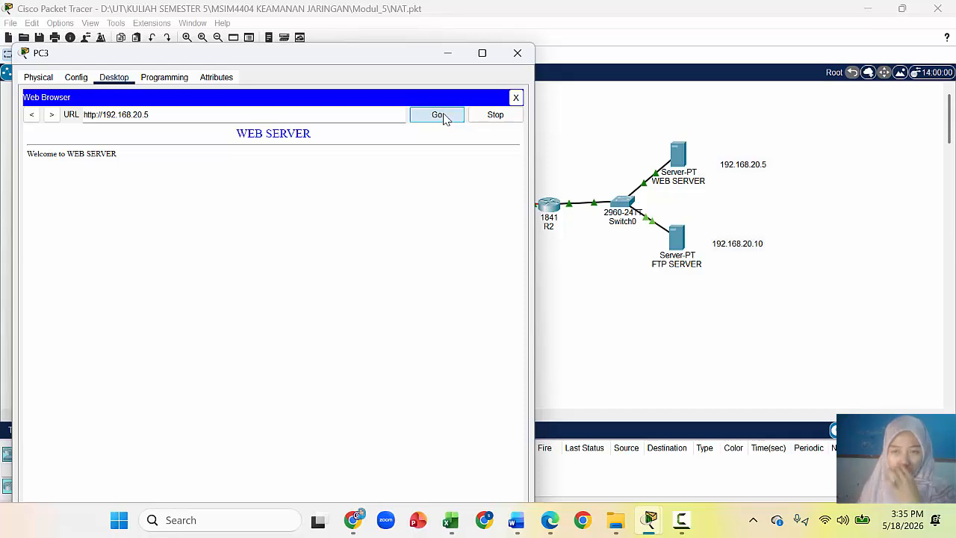
left_click(680, 169)
left_click(680, 168)
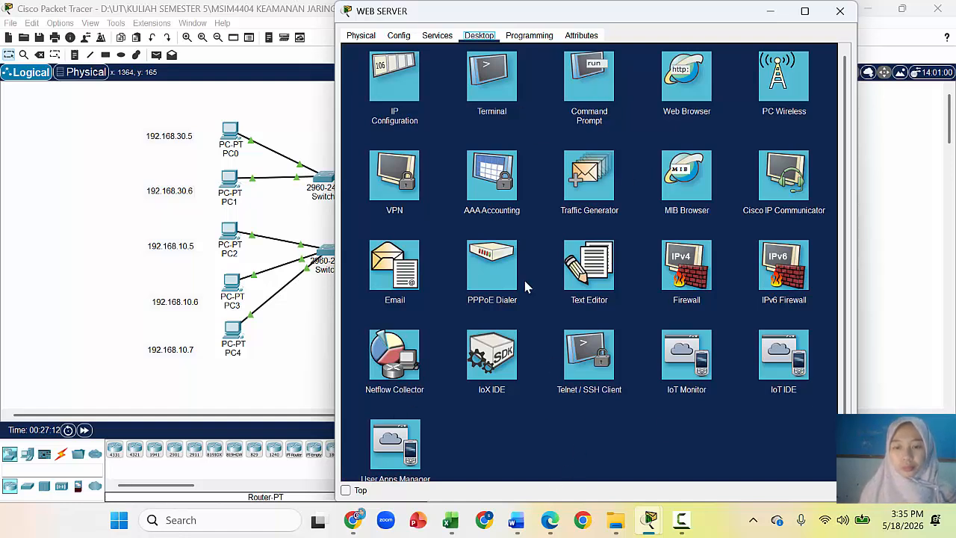
Step: Run netstat twice in the WEB SERVER command prompt, listing only 0.0.0.0:21
left_click(687, 76)
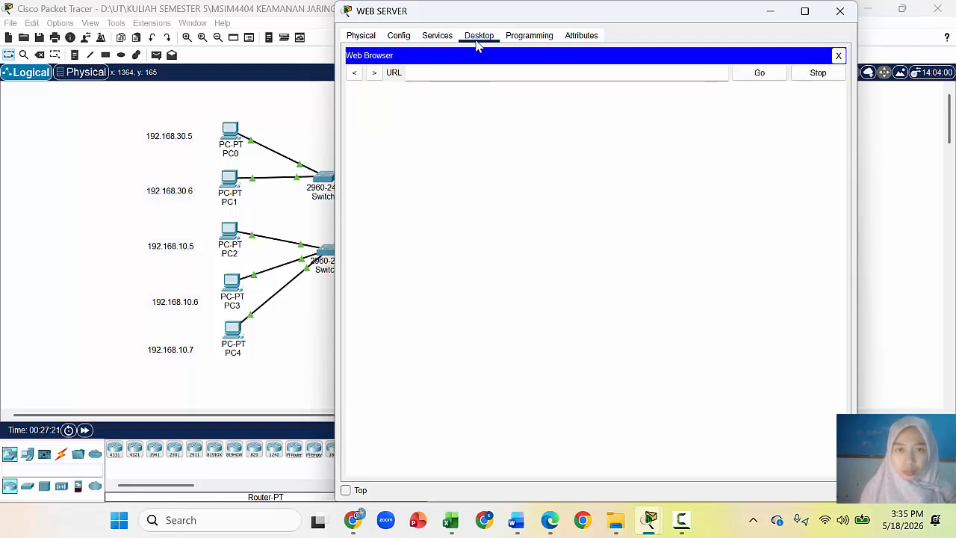
left_click(840, 56)
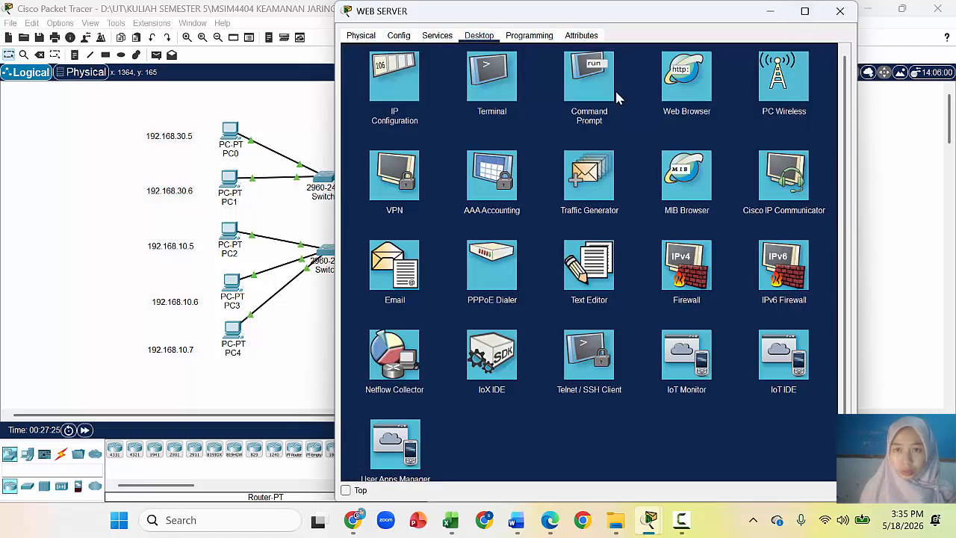
left_click(603, 93)
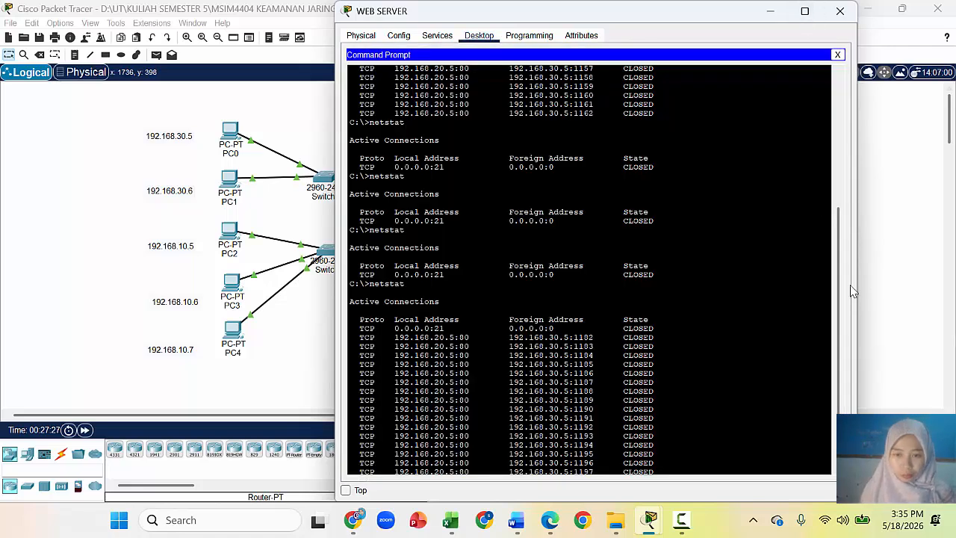
scroll(837, 290, "down", 1)
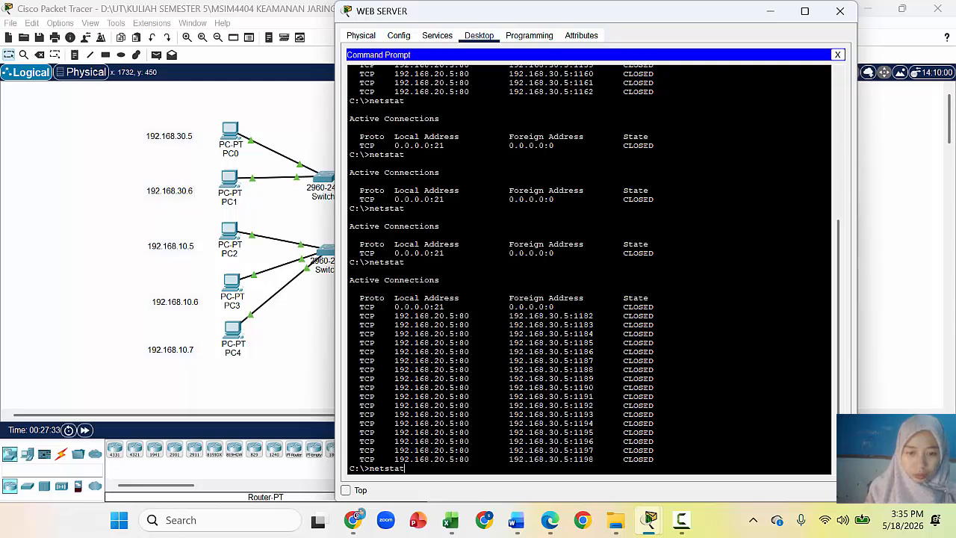
key("Return")
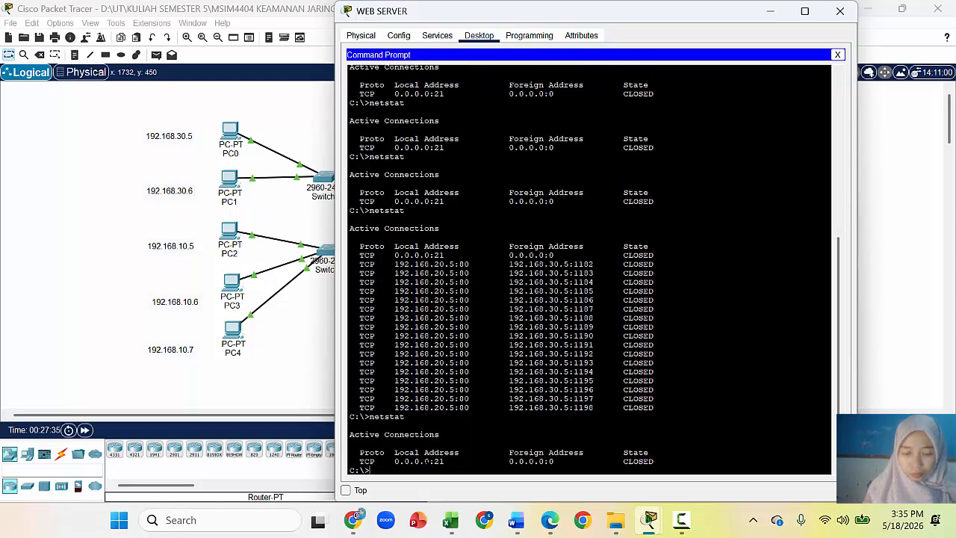
type("netstat")
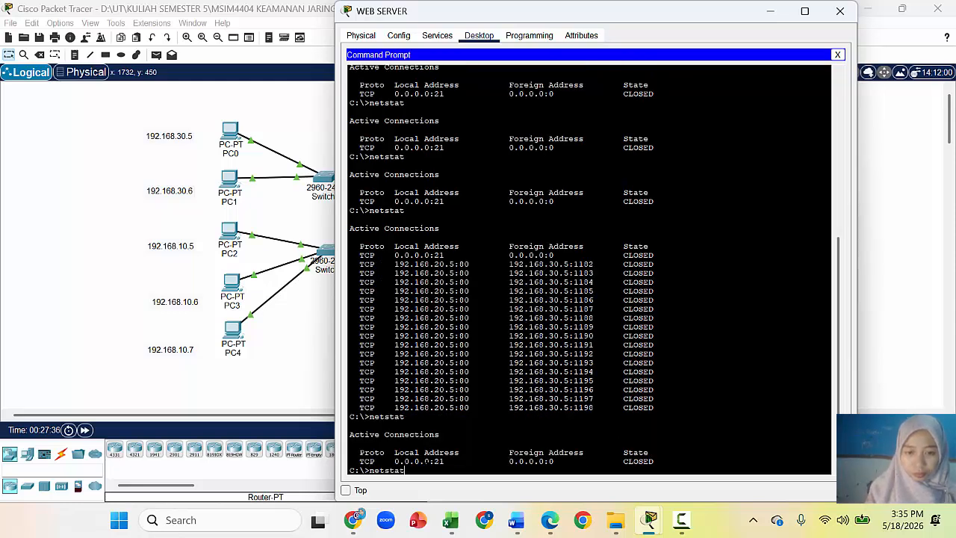
key("Return")
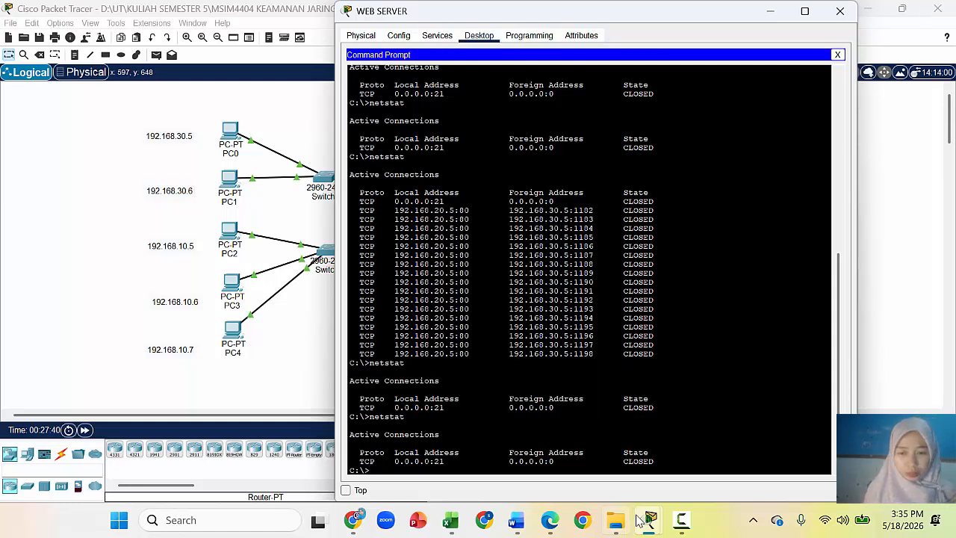
Step: Bring PC3's browser window back to the front at its address field
mouse_move(657, 521)
left_click(762, 470)
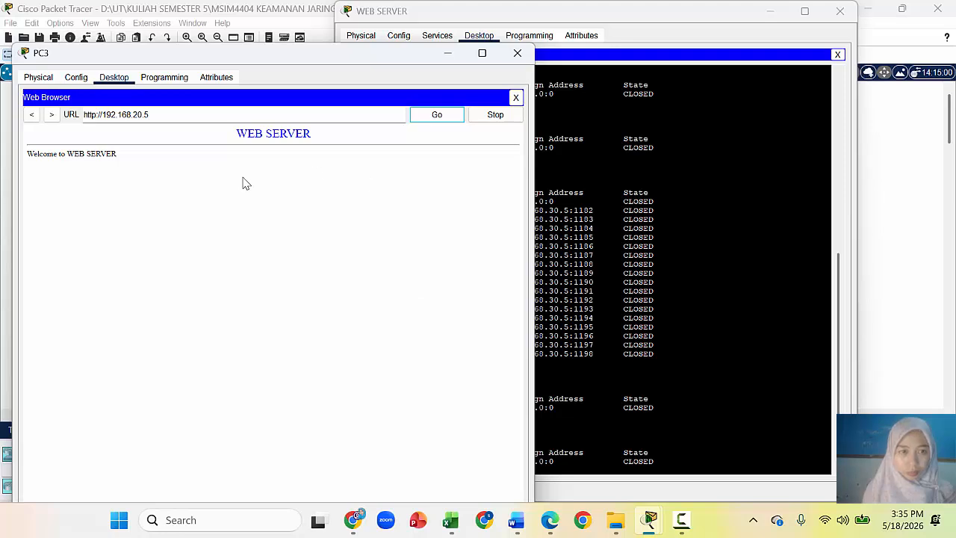
left_click(278, 121)
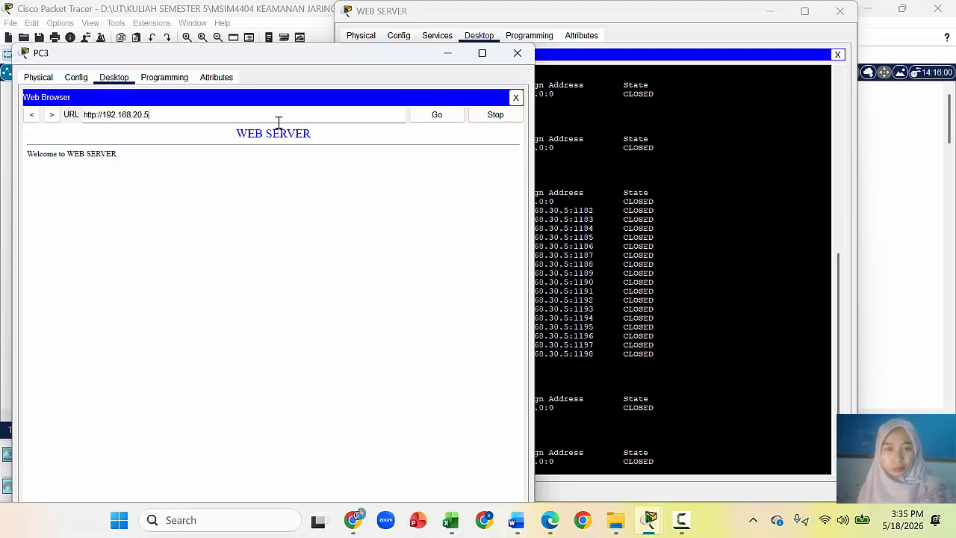
Step: Reload the page from PC3 and rerun netstat, showing CLOSED port 80 connections from 192.168.50.1
left_click(432, 120)
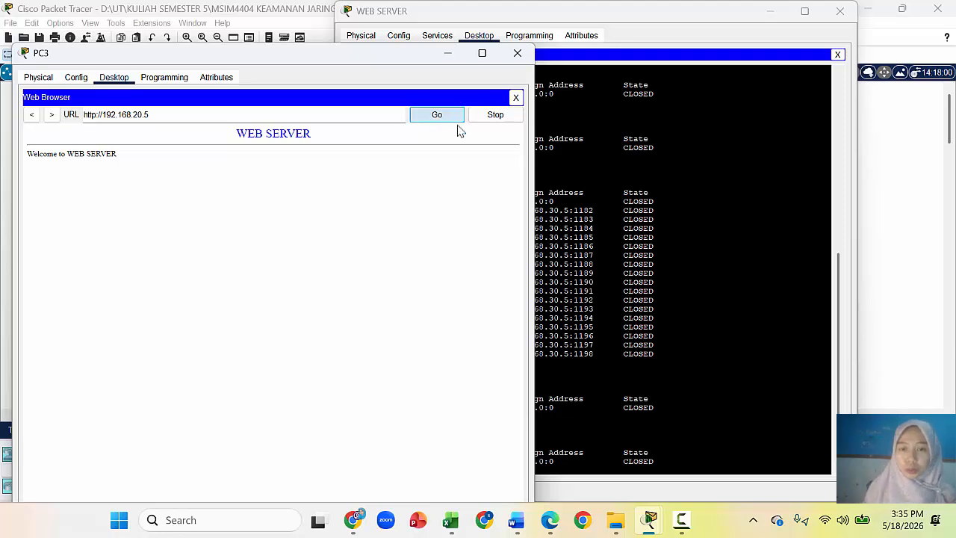
left_click(655, 228)
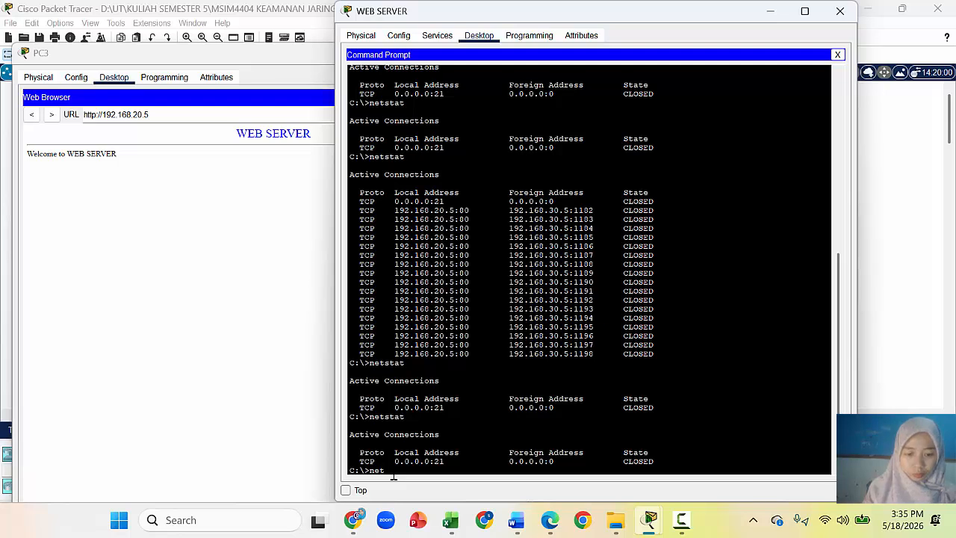
type("netstat")
key("Return")
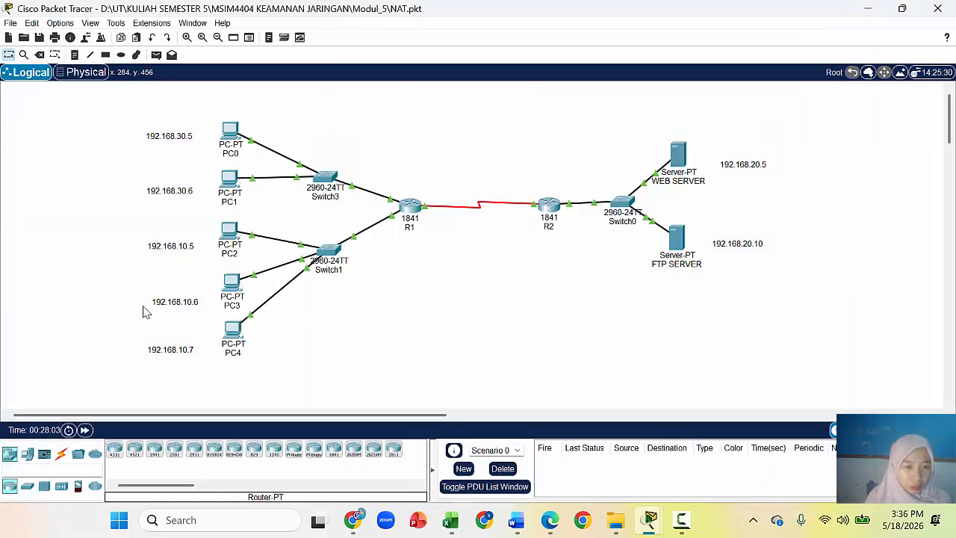
left_click(173, 304)
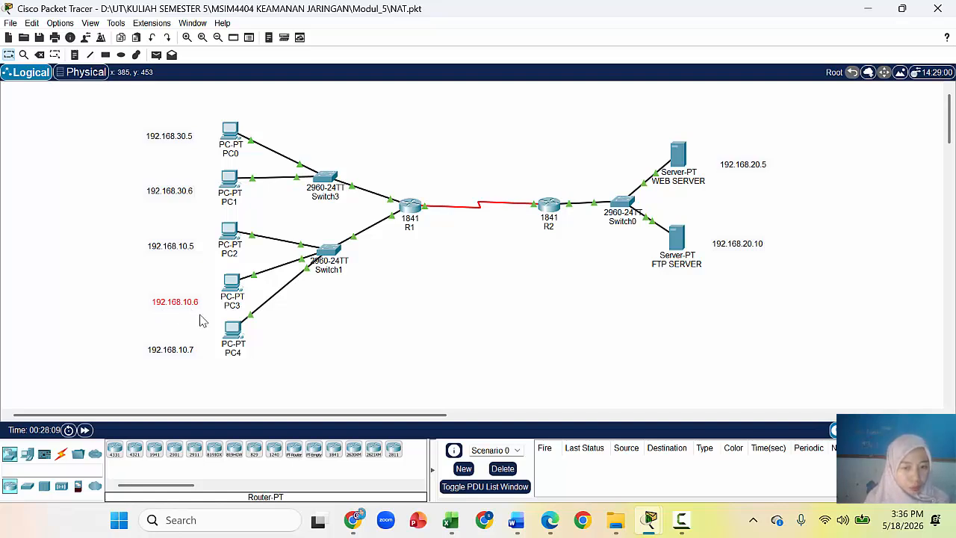
Step: Arrange PC3's browser and the WEB SERVER netstat output together, highlighting 192.168.50.1
left_click(657, 524)
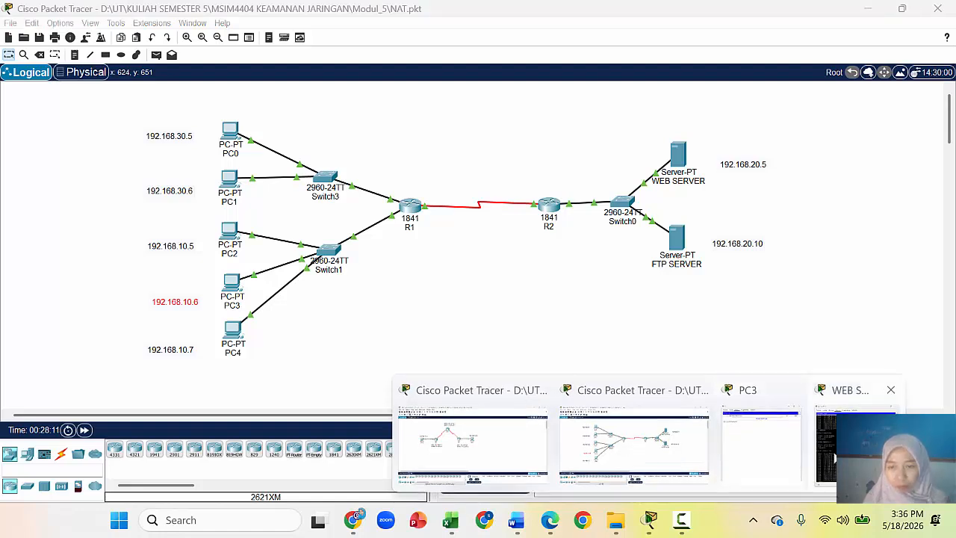
left_click(830, 460)
left_click(652, 528)
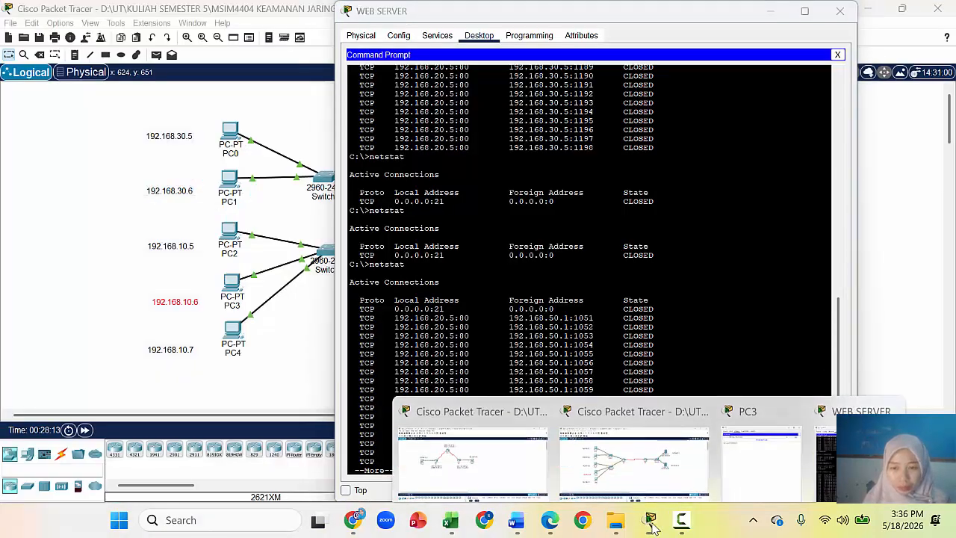
left_click(728, 456)
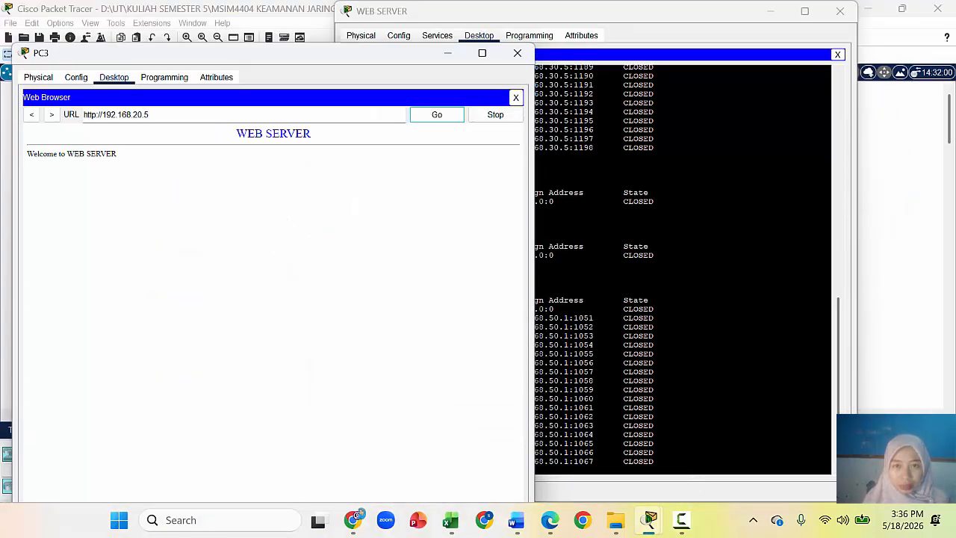
left_click(672, 175)
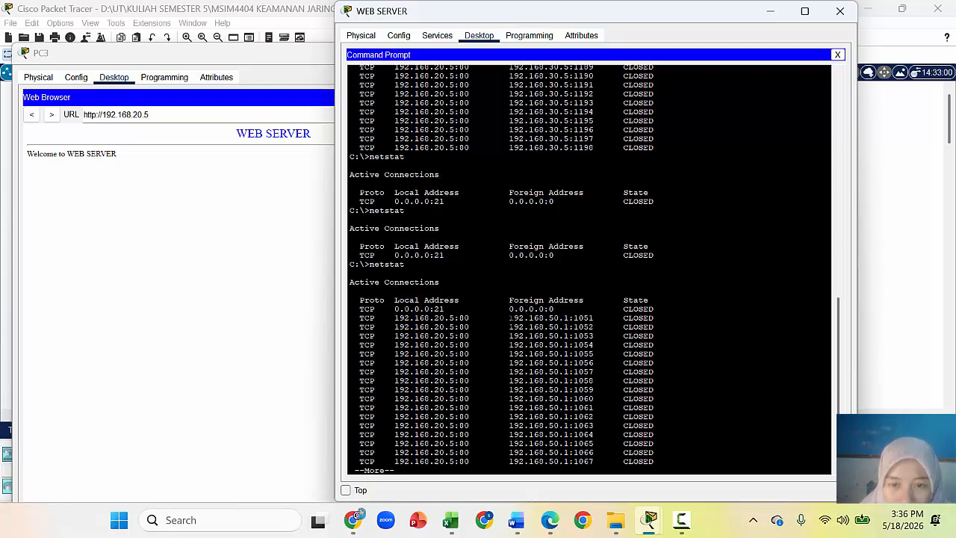
left_click_drag(509, 318, 587, 318)
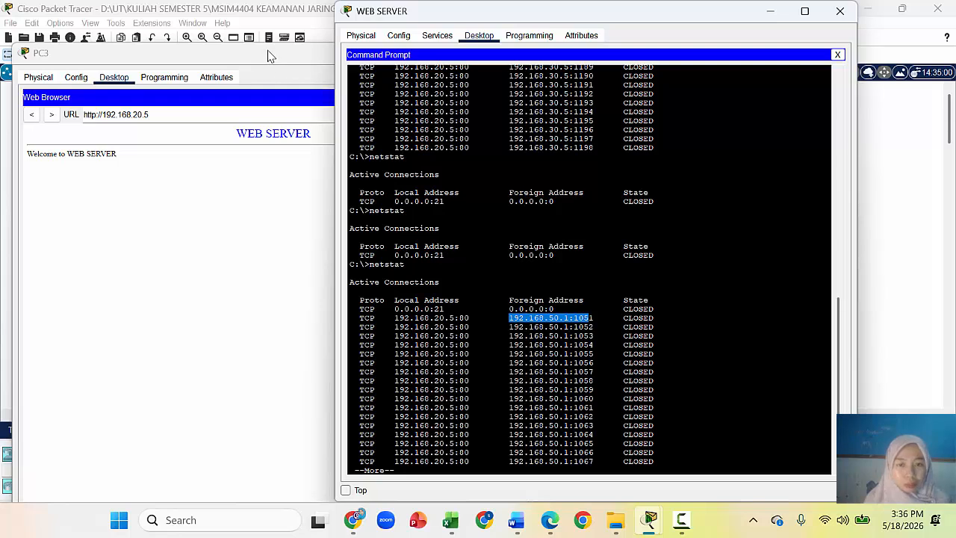
left_click_drag(273, 57, 266, 18)
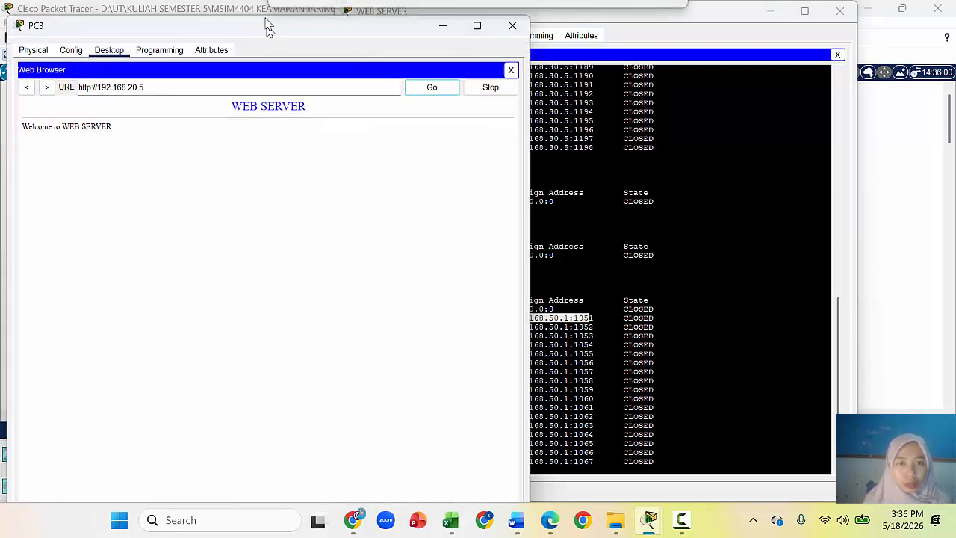
left_click(672, 232)
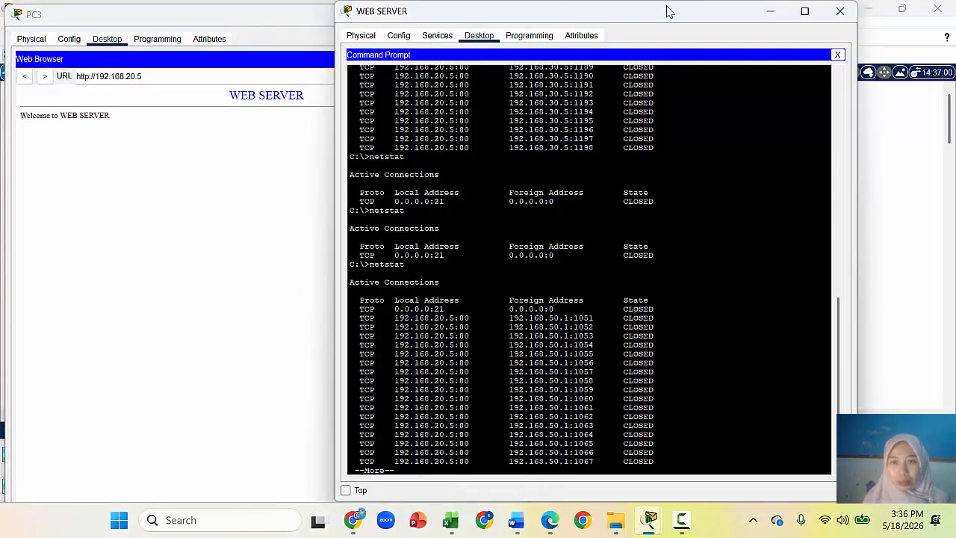
left_click_drag(661, 12, 735, 33)
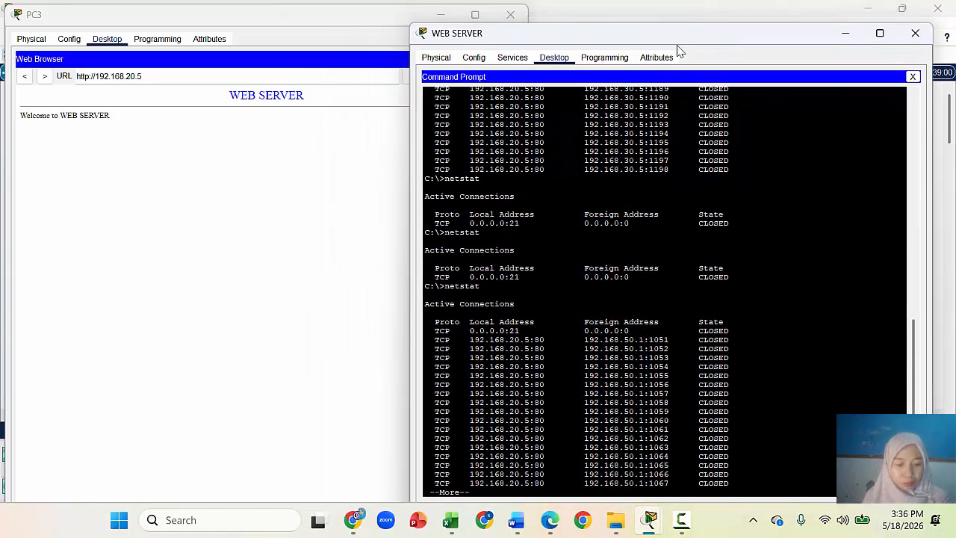
Step: Capture a screenshot of the screen and paste it into page 4 of the Word report
key("super+shift+s")
left_click_drag(2, 3, 932, 502)
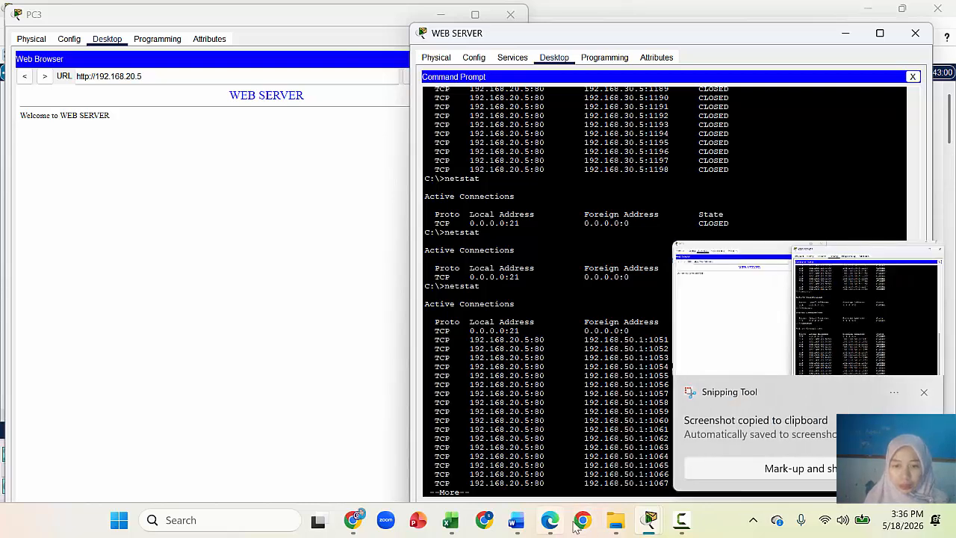
left_click(517, 521)
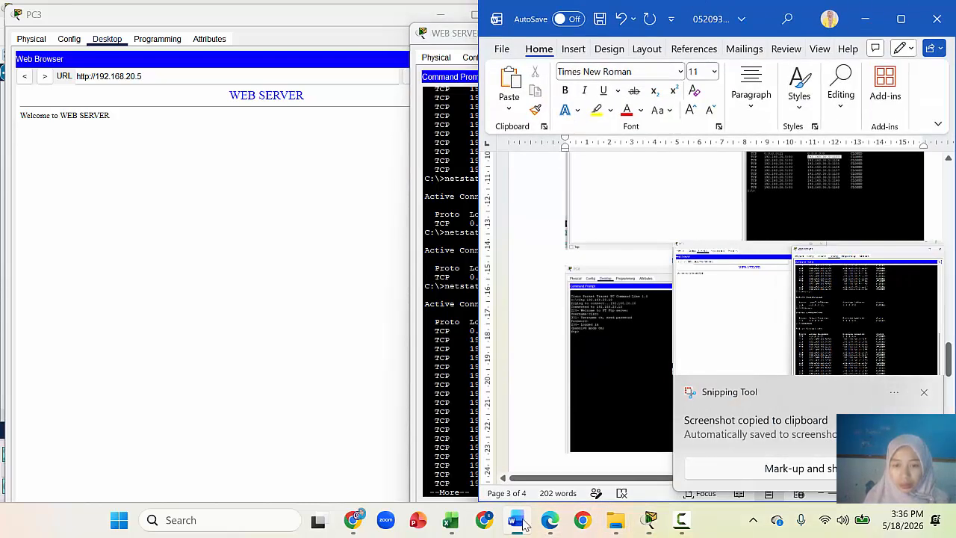
left_click(925, 393)
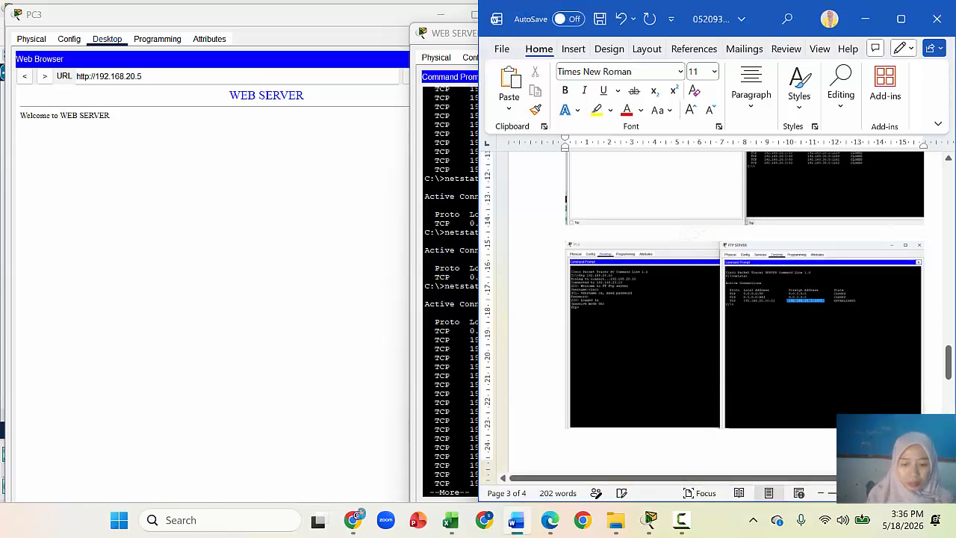
key("ctrl+v")
Step: Close the PC3 window and bring the Packet Tracer topology back
left_click(334, 224)
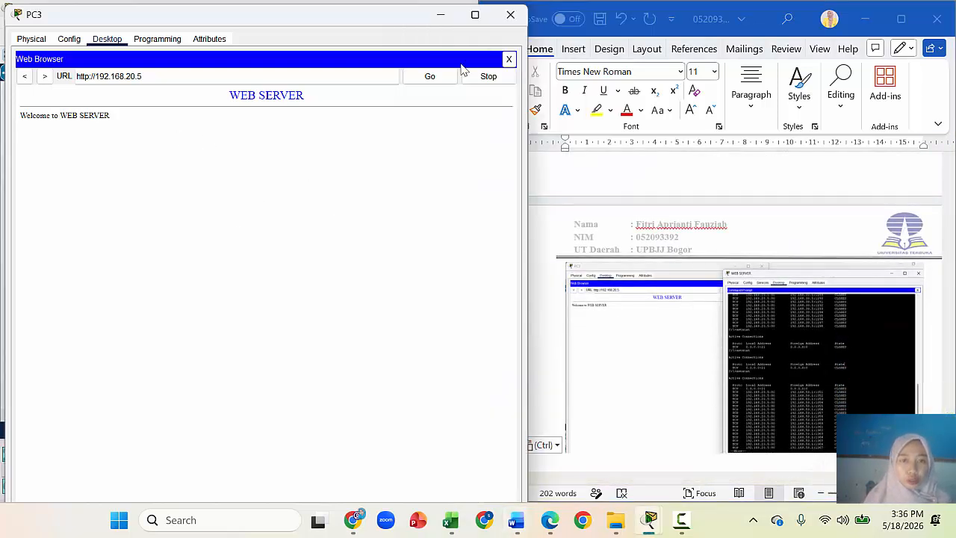
left_click(511, 16)
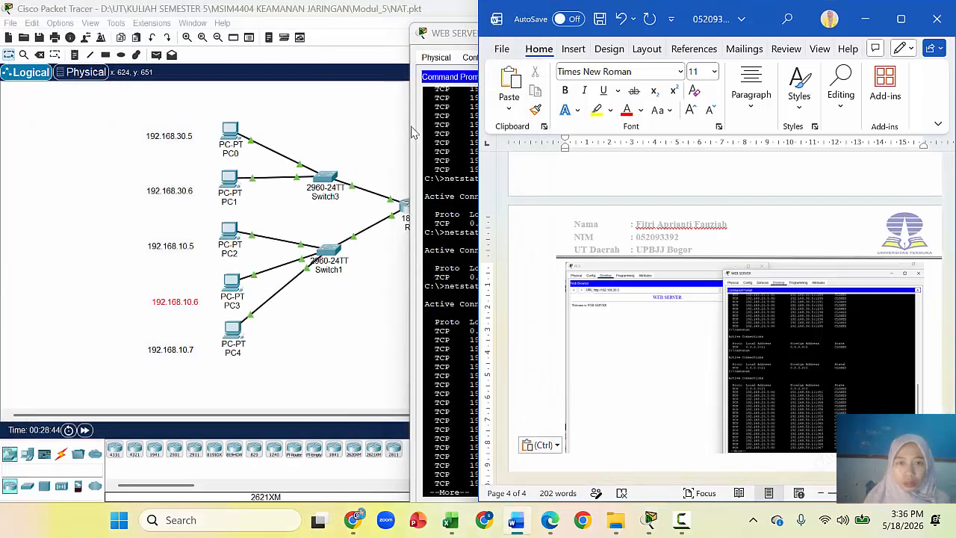
left_click(277, 326)
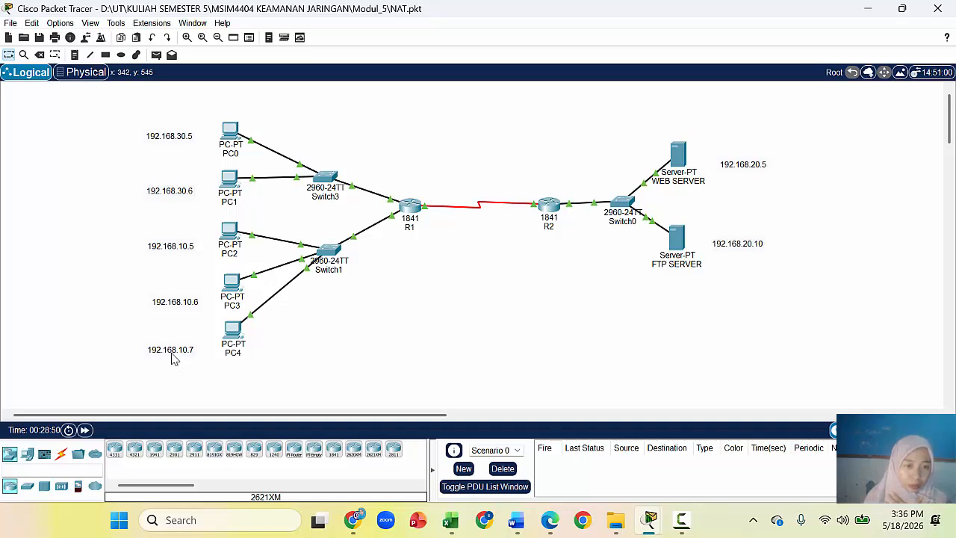
left_click(230, 340)
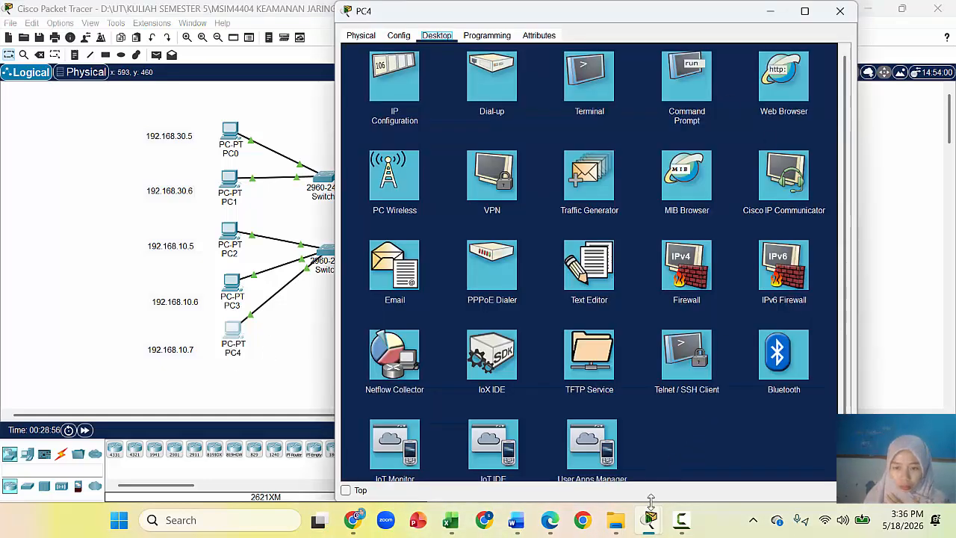
mouse_move(649, 522)
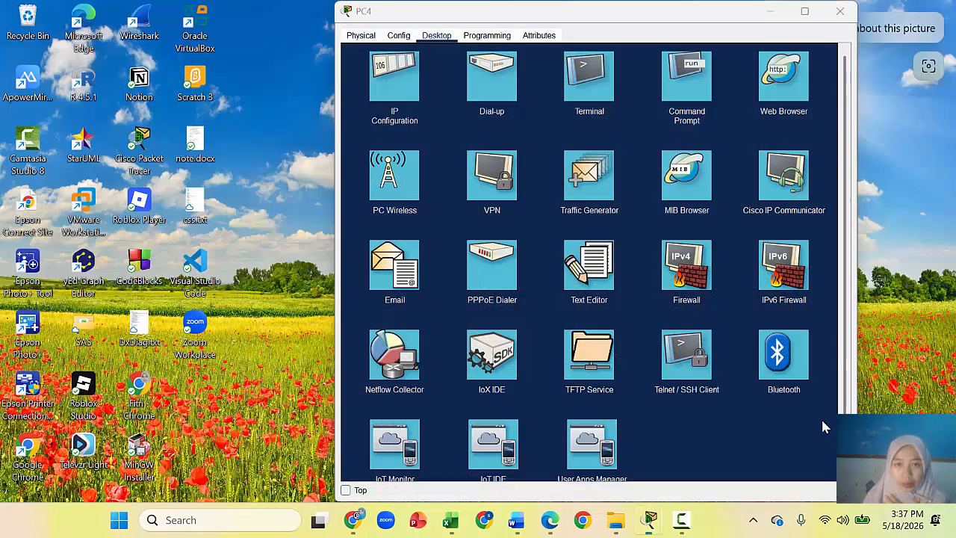
left_click(823, 426)
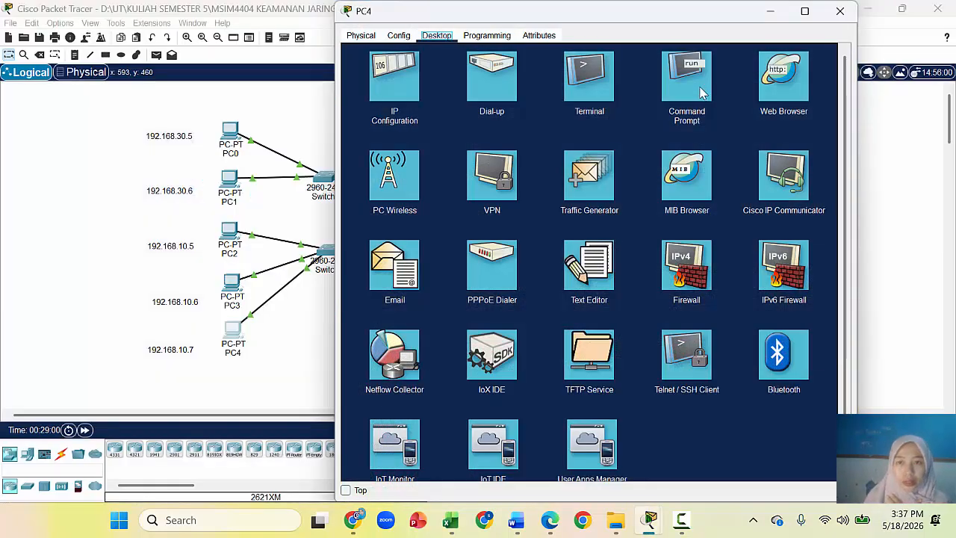
left_click(774, 93)
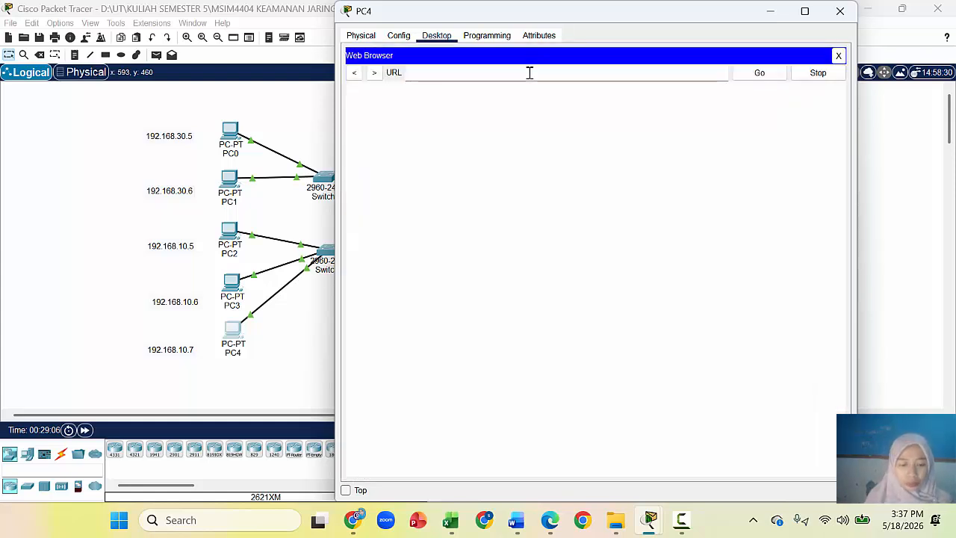
type("192.168.20.5")
key("Return")
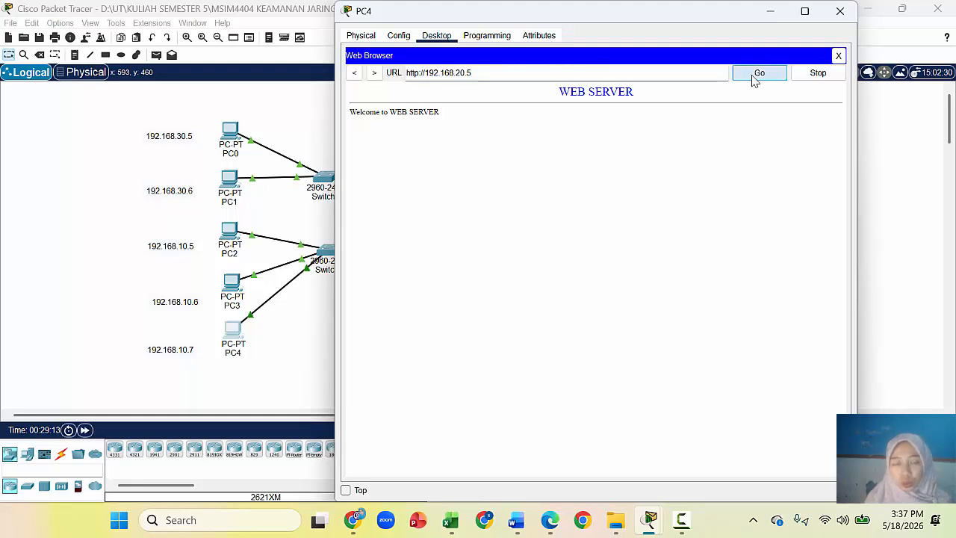
Step: Request the web server page again from PC4 and bring up the server's command prompt
left_click_drag(715, 17, 417, 17)
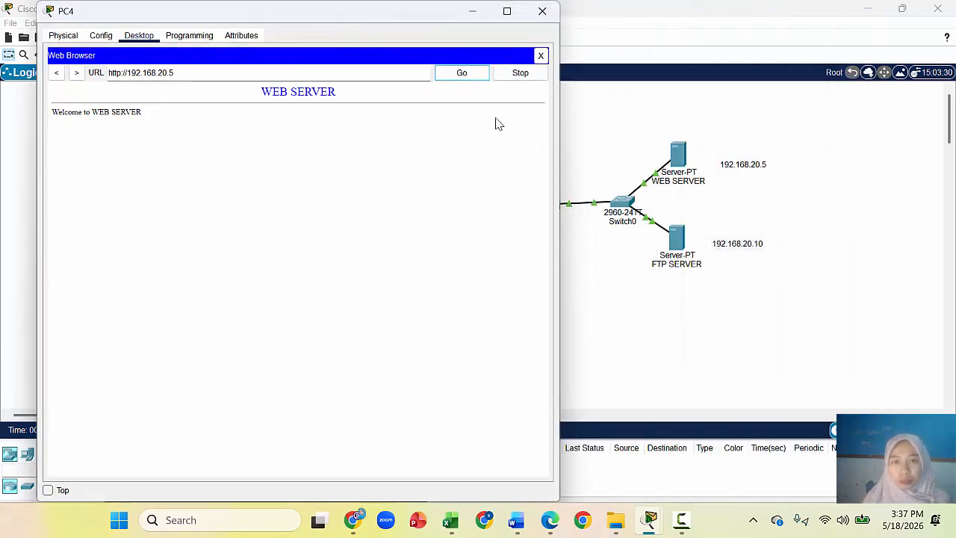
left_click(440, 74)
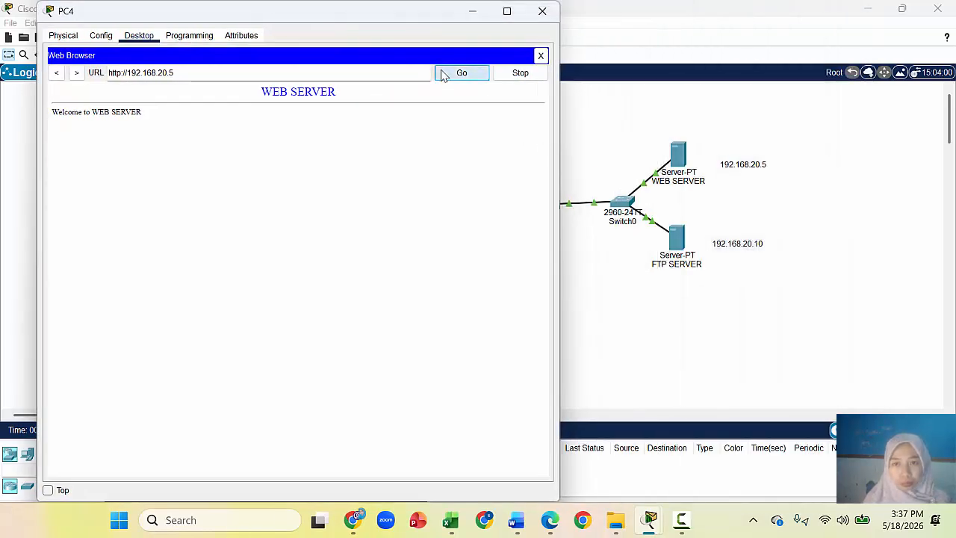
left_click(681, 161)
double_click(661, 160)
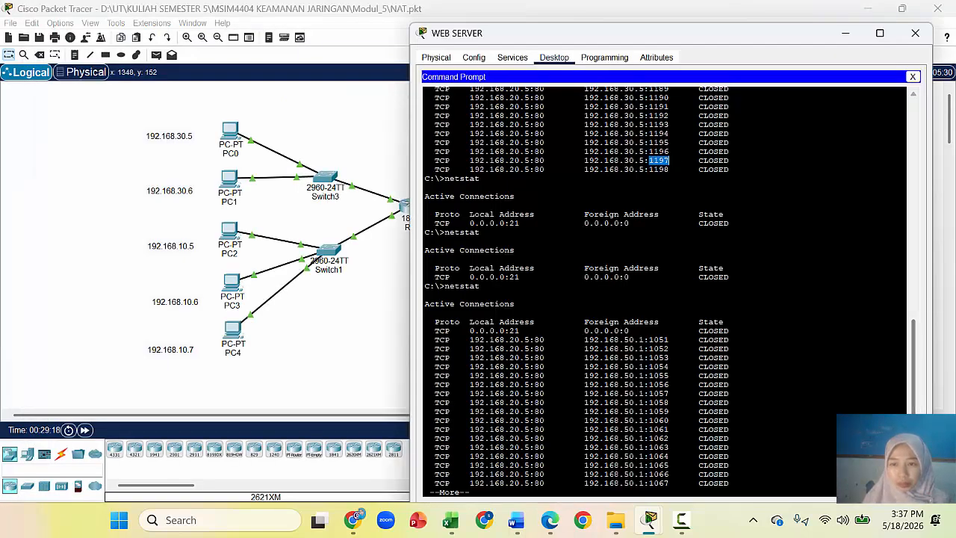
Step: Correct the mistyped command and run netstat on the WEB SERVER
left_click(729, 329)
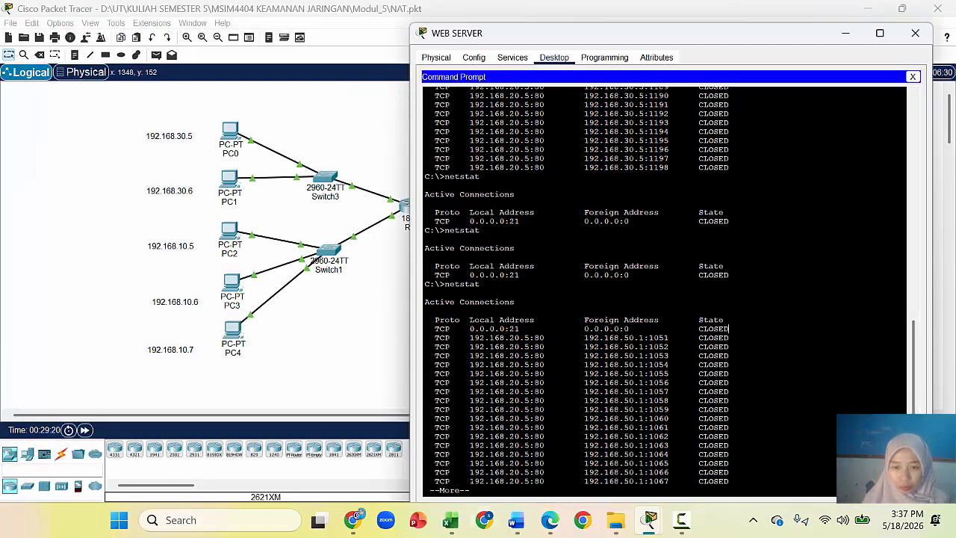
key("Return")
key("Return")
key("Return")
key("Return")
key("Return")
key("Return")
key("Return")
key("Return")
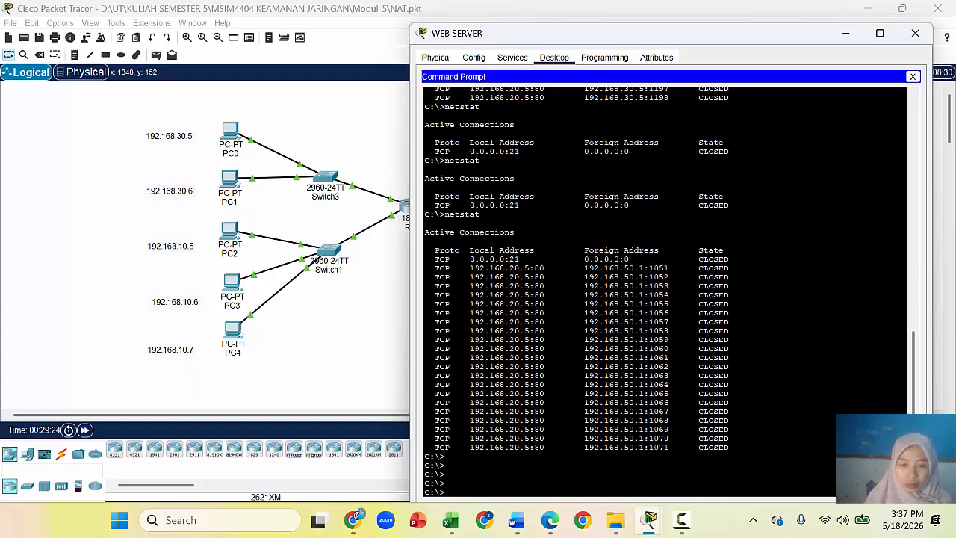
key("BackSpace")
key("BackSpace")
type("tst")
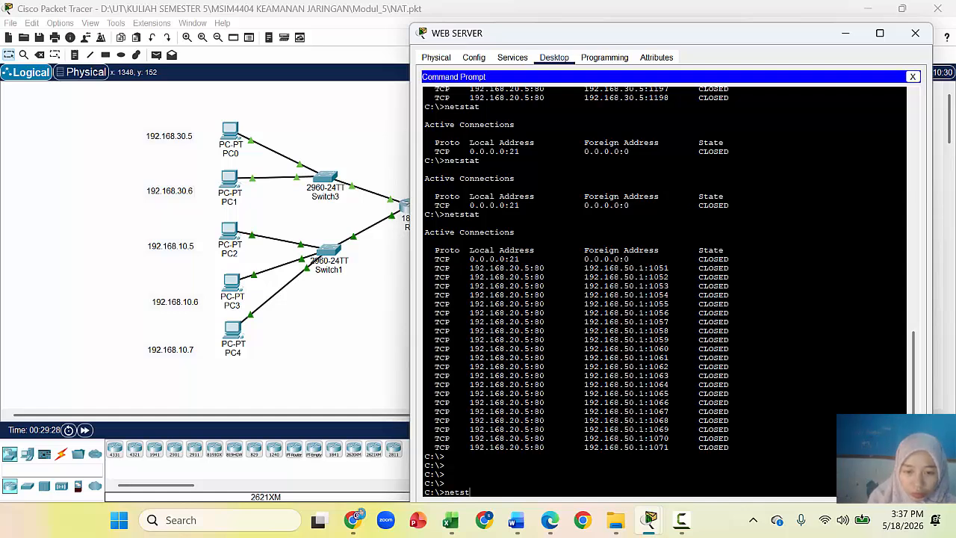
type("at")
key("Return")
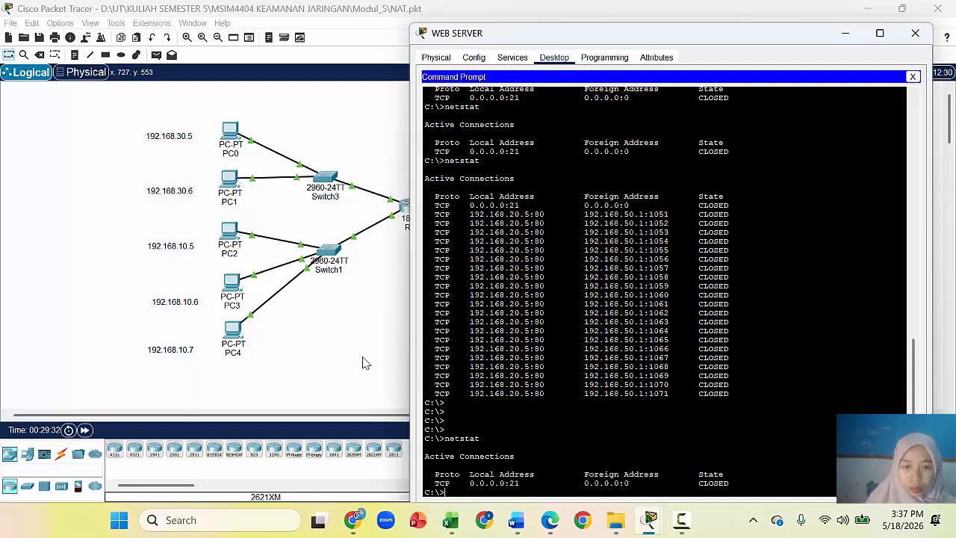
Step: Rerun netstat, highlight 192.168.50.1:1085, and close the WEB SERVER and PC4 windows
mouse_move(649, 520)
left_click(825, 463)
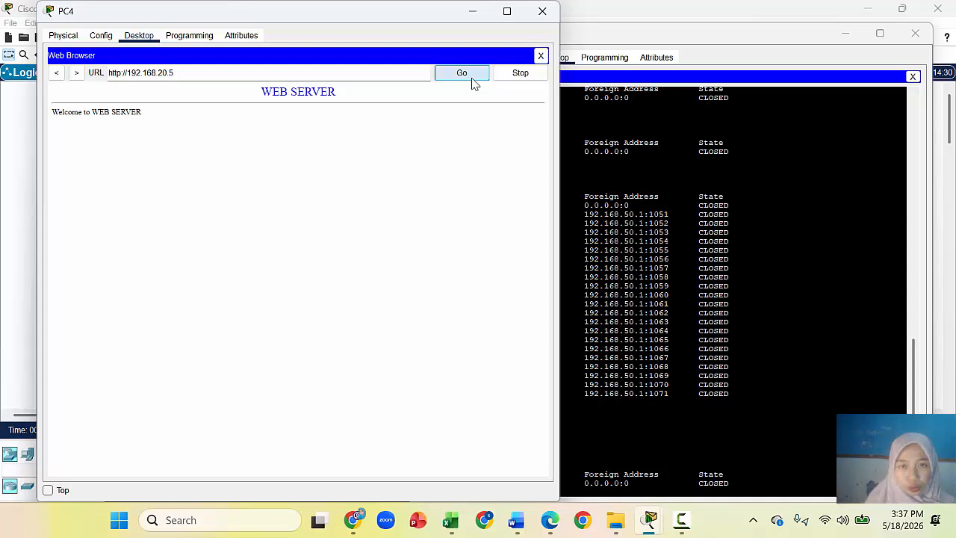
left_click(705, 483)
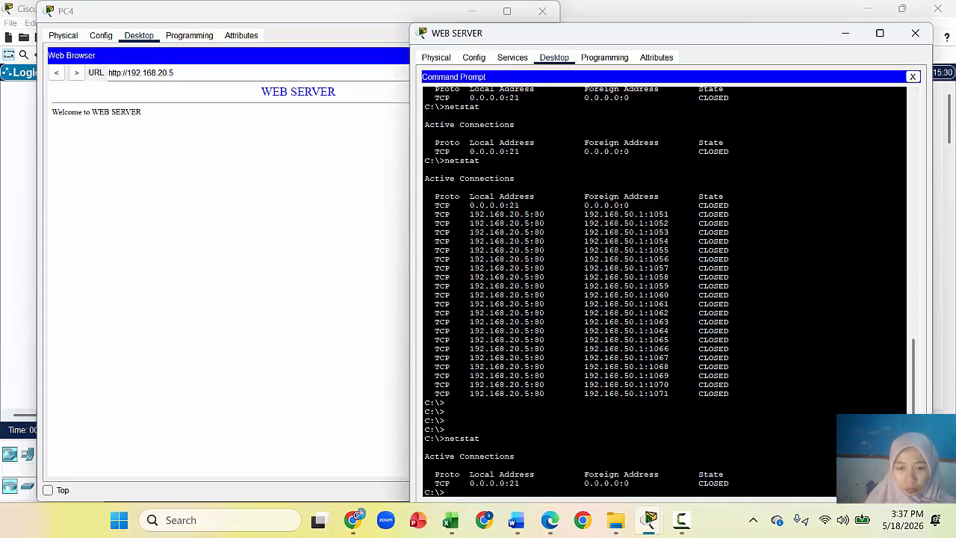
type("netstat")
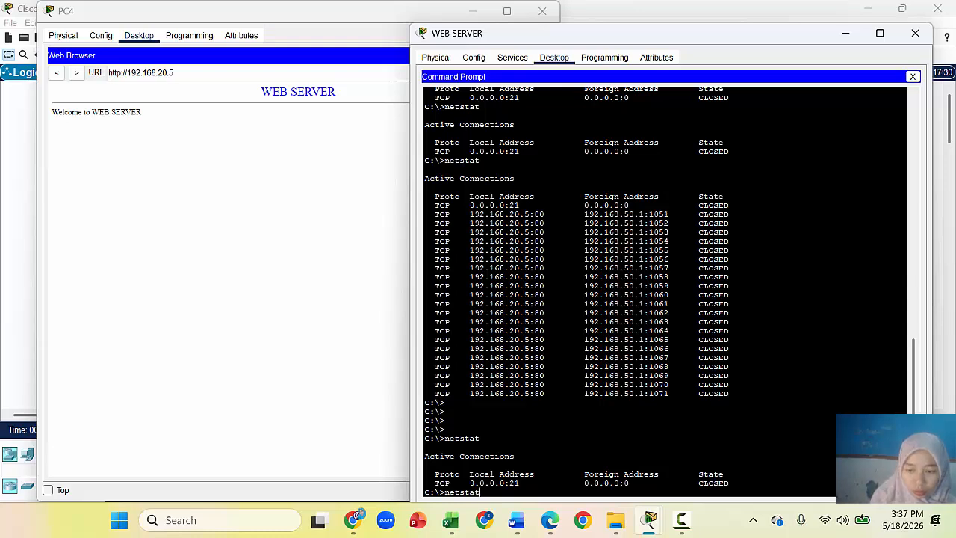
key("Return")
left_click_drag(584, 394, 670, 394)
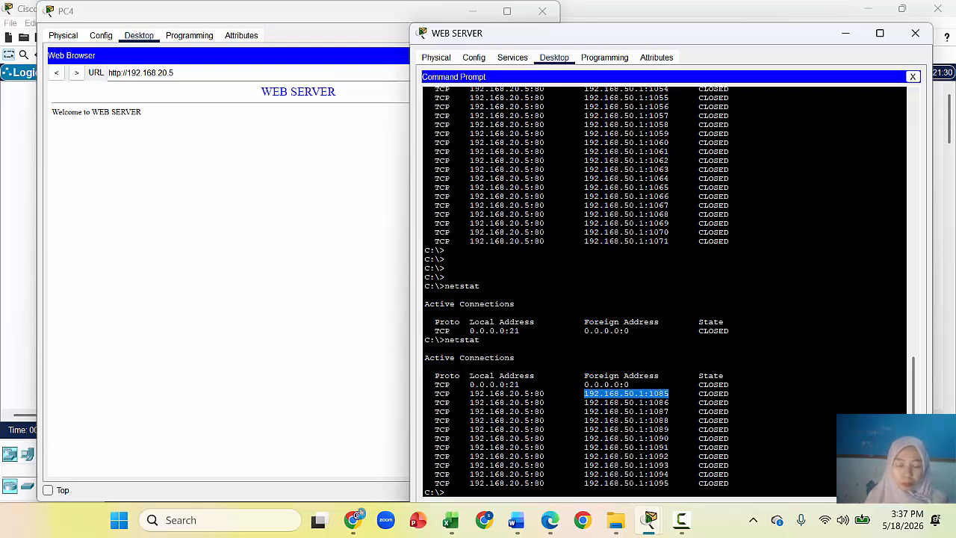
left_click(902, 37)
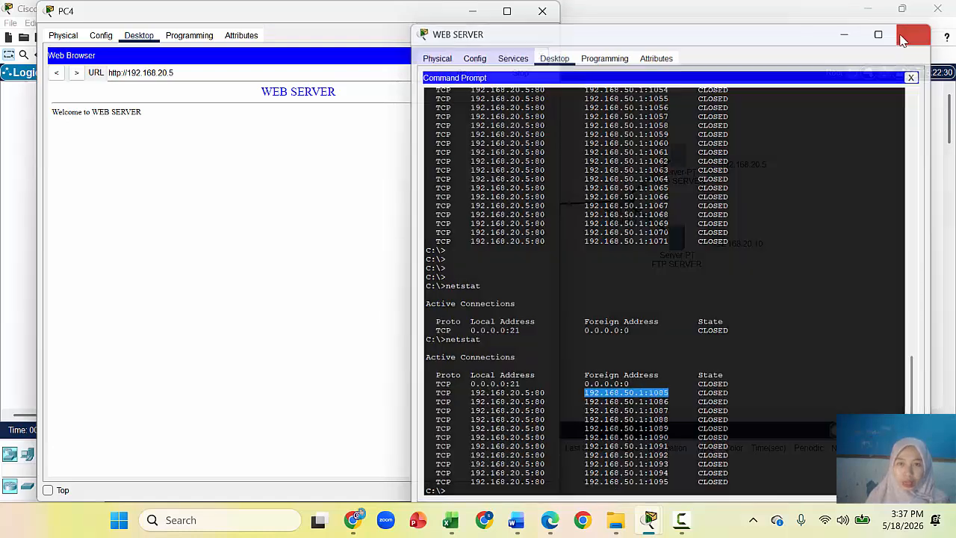
left_click(542, 11)
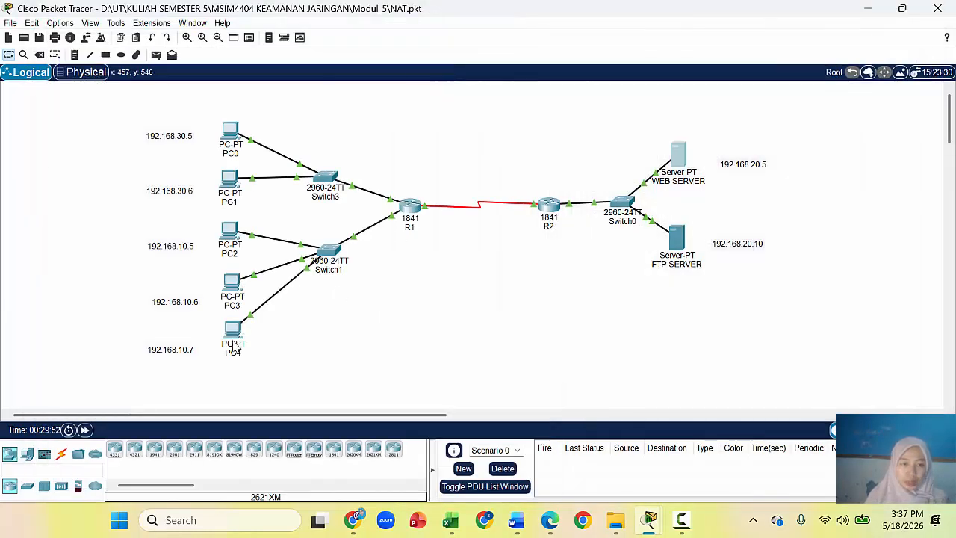
left_click_drag(126, 228, 270, 371)
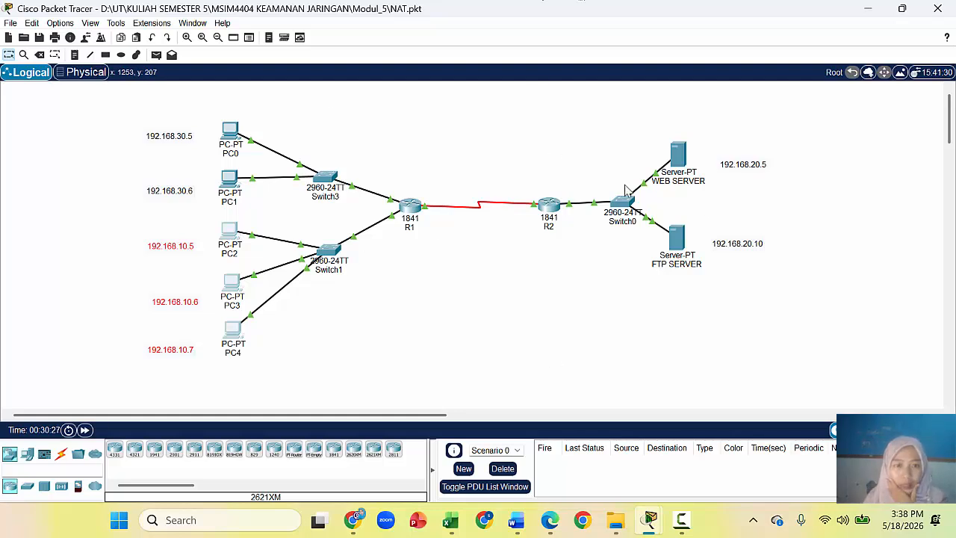
double_click(226, 185)
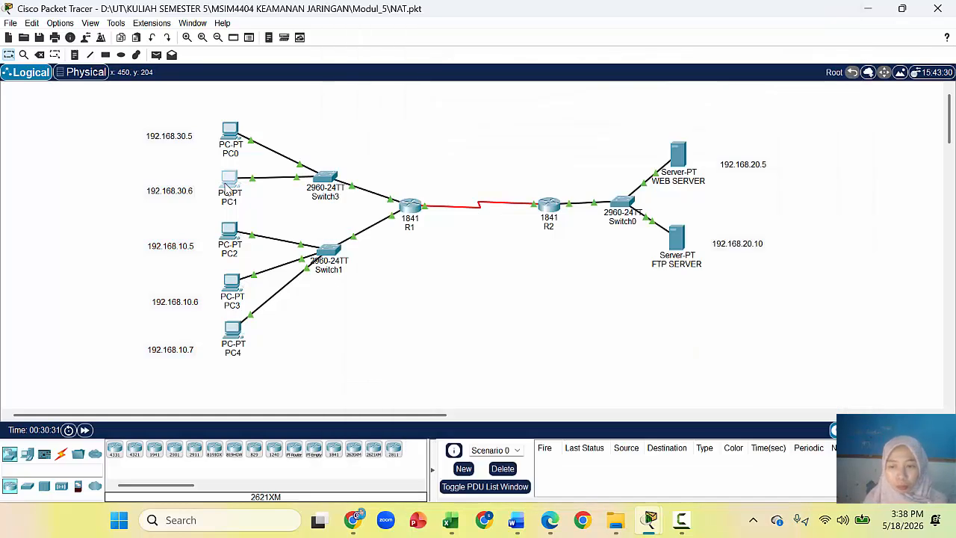
Step: From PC1's command prompt, run ftp 192.168.20.10 and log in with the FTP username and password
left_click(227, 186)
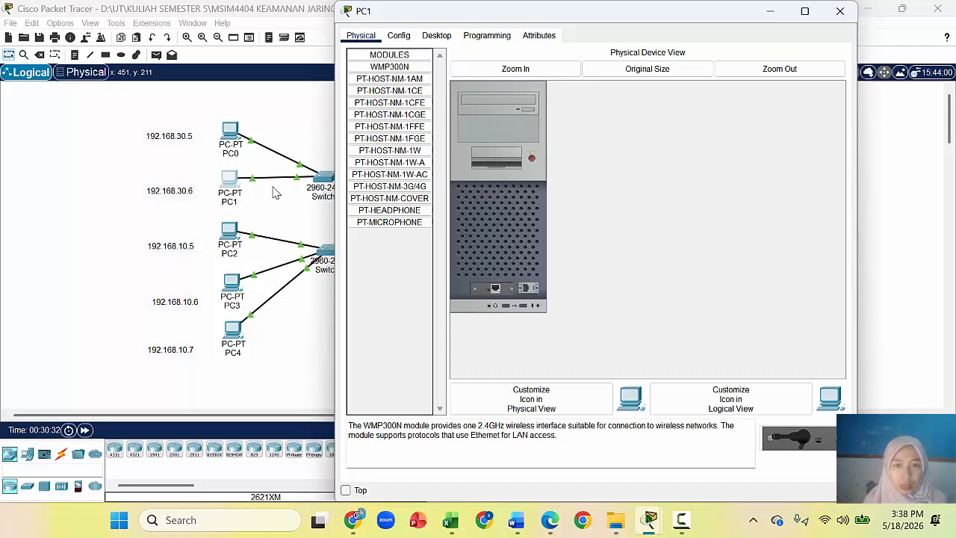
left_click(438, 35)
left_click(687, 75)
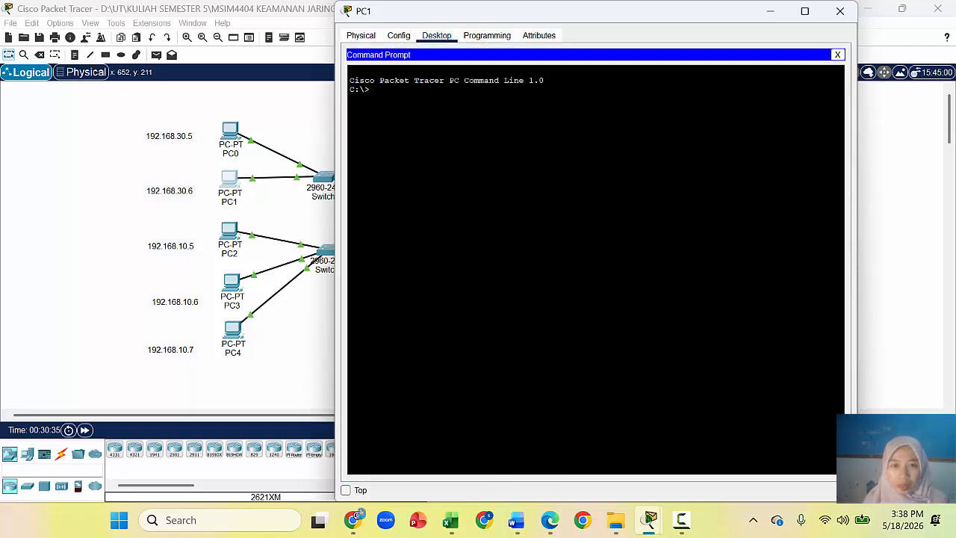
left_click_drag(679, 18, 454, 52)
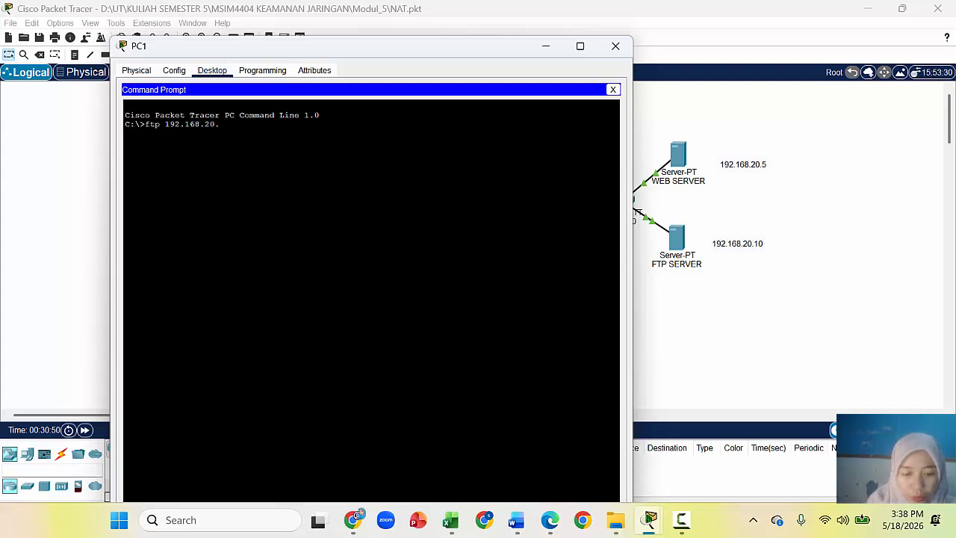
key("Return")
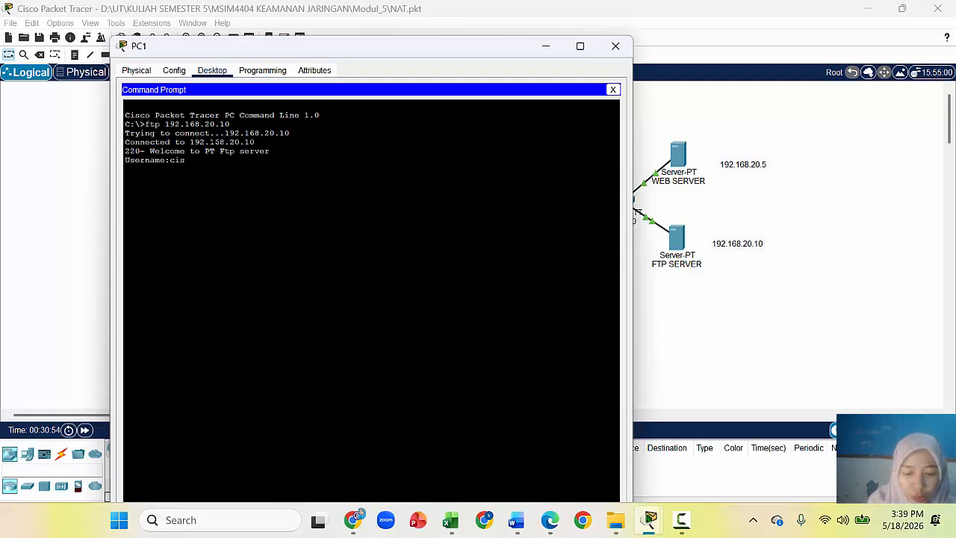
type("cisco")
key("Return")
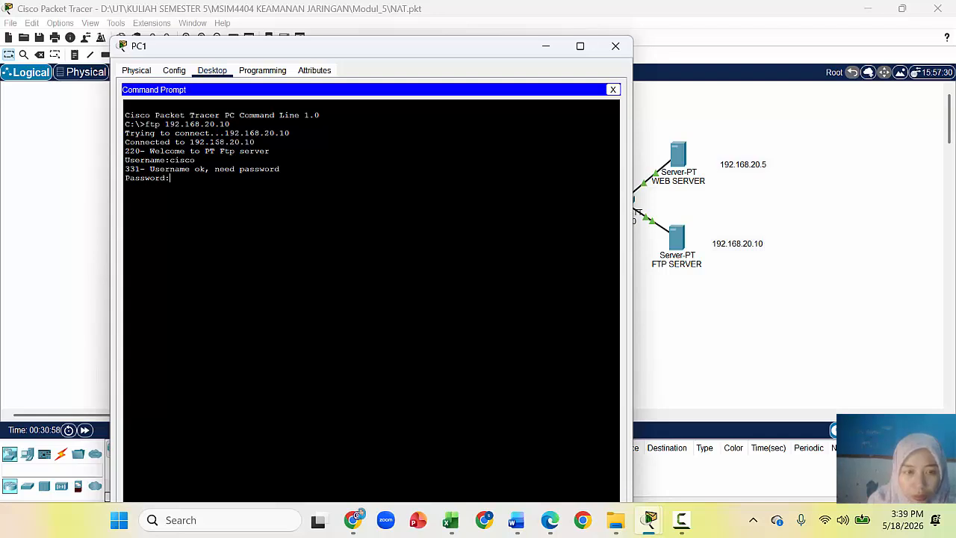
key("Return")
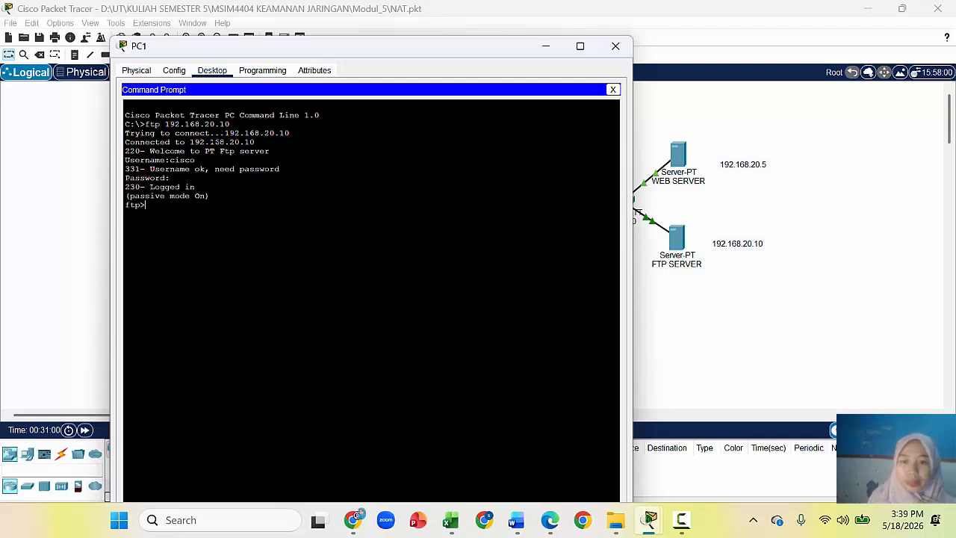
left_click(677, 239)
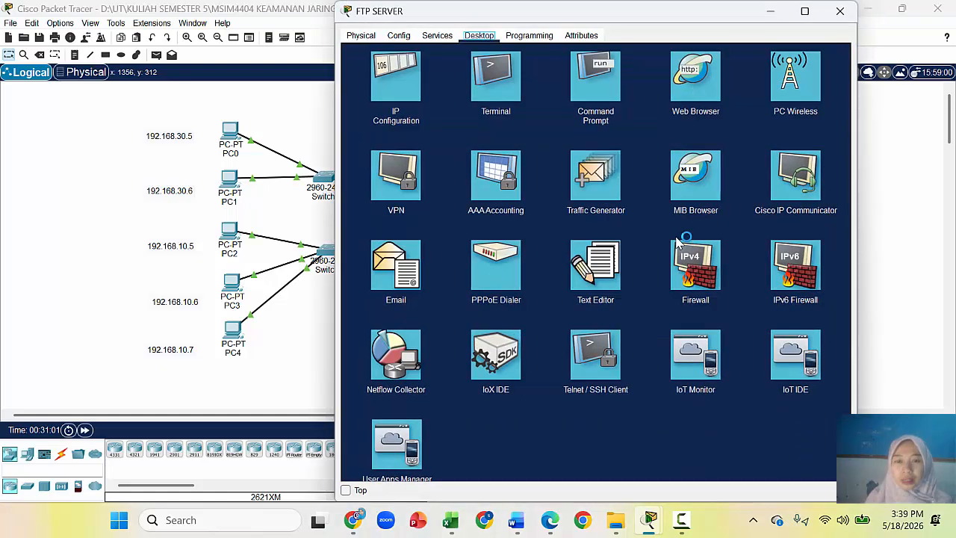
Step: Run netstat twice on the FTP SERVER, showing ESTABLISHED port 21 sessions from 192.168.10.7 and 192.168.30.6
left_click(586, 79)
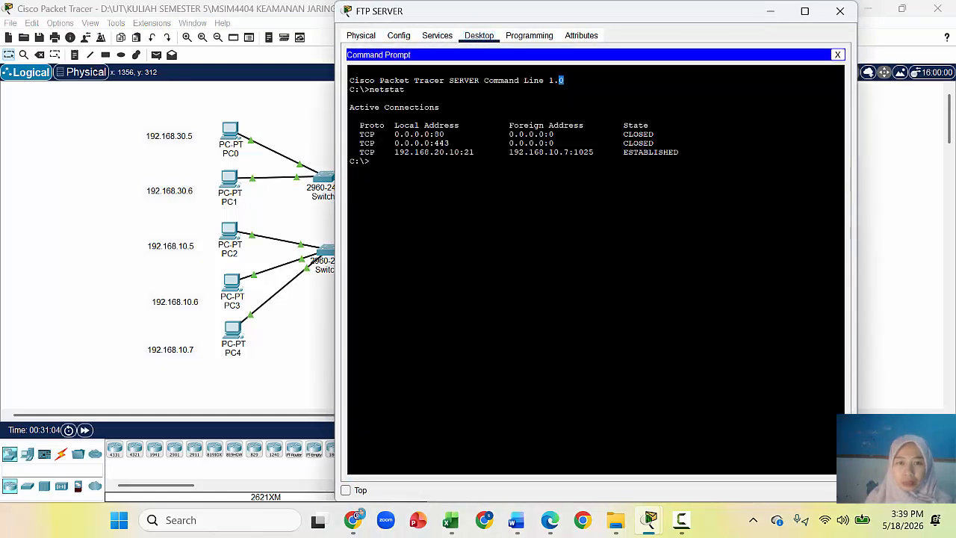
type("netstat")
key("Return")
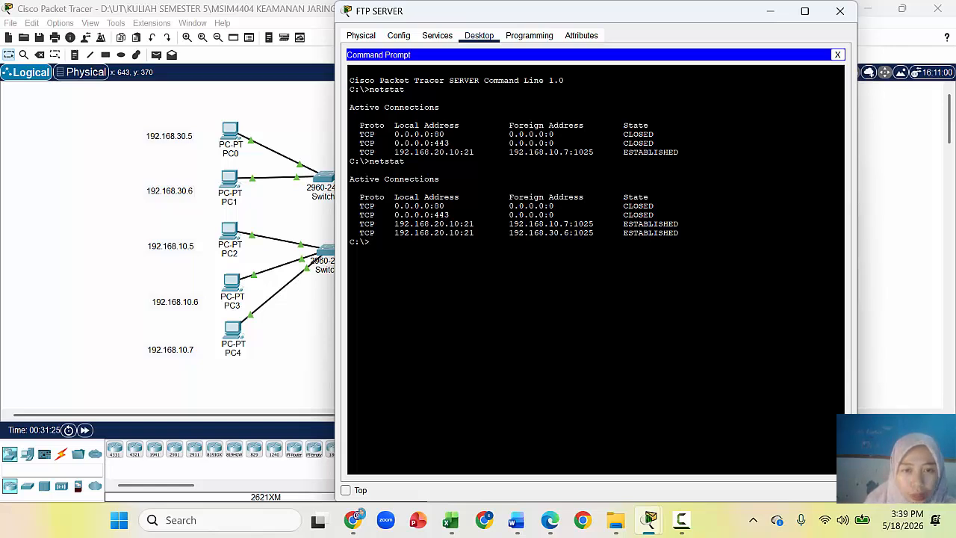
type("netstat")
key("Return")
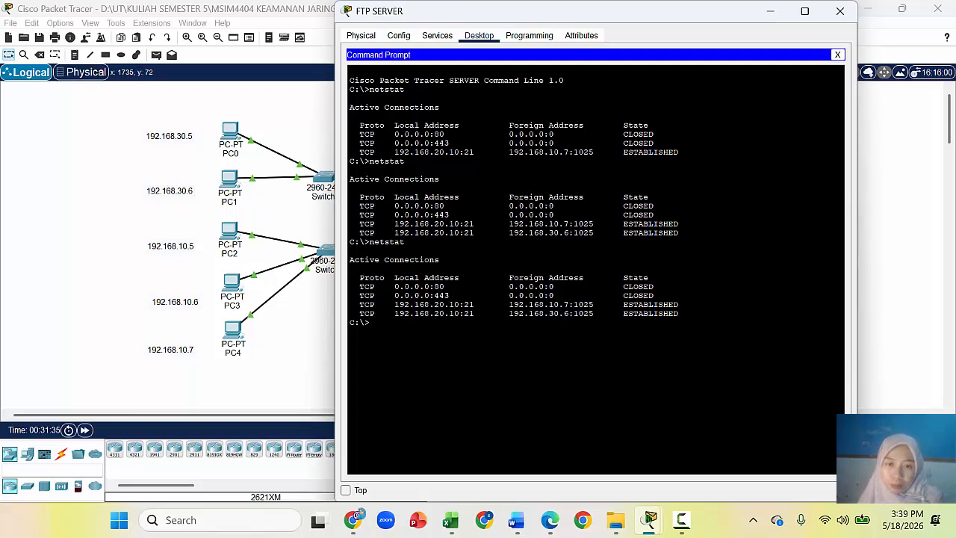
left_click_drag(505, 313, 604, 313)
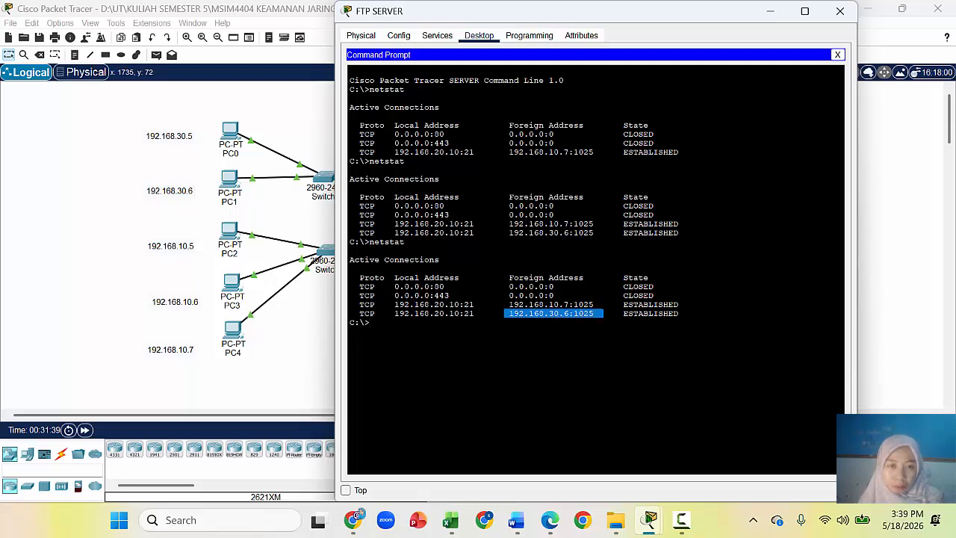
left_click(614, 347)
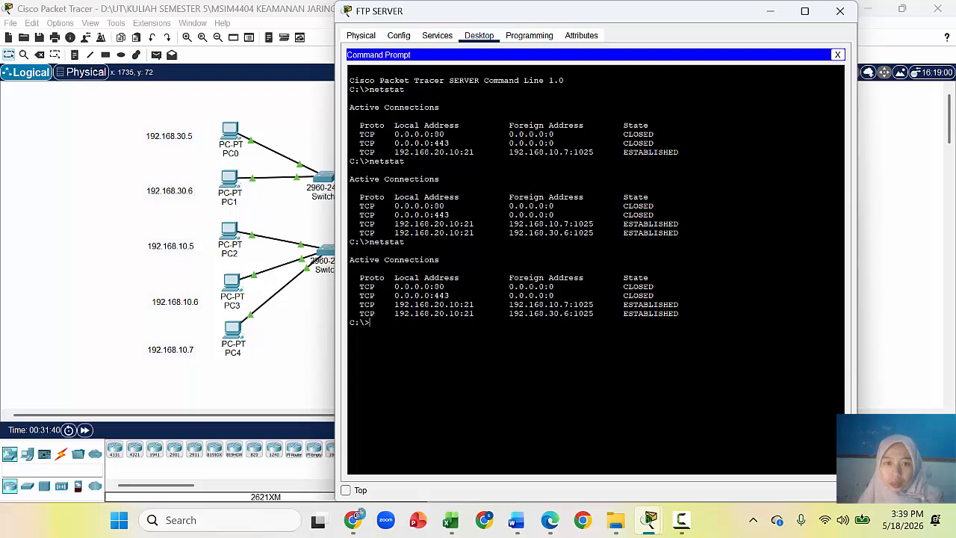
Step: Close the FTP SERVER window and get fresh prompts in R1's console
left_click(839, 10)
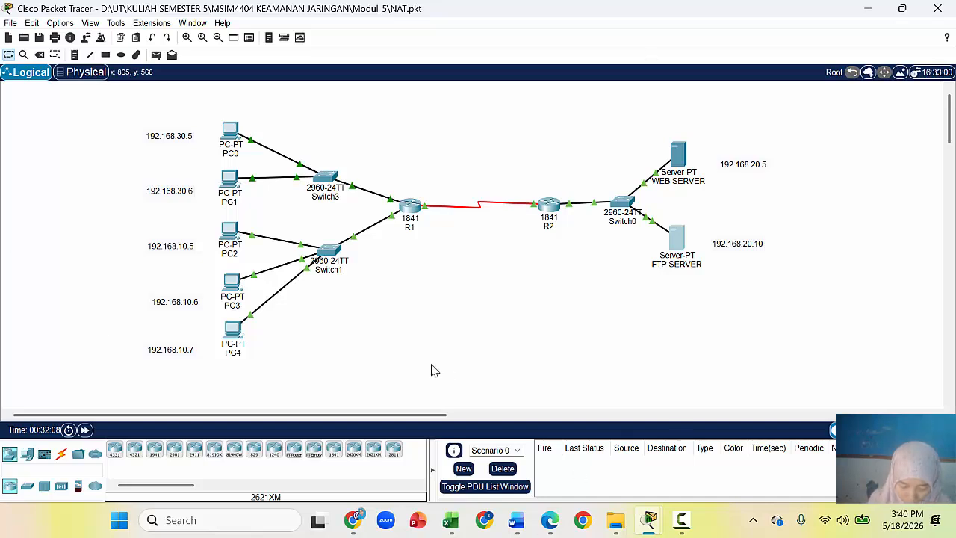
left_click(413, 215)
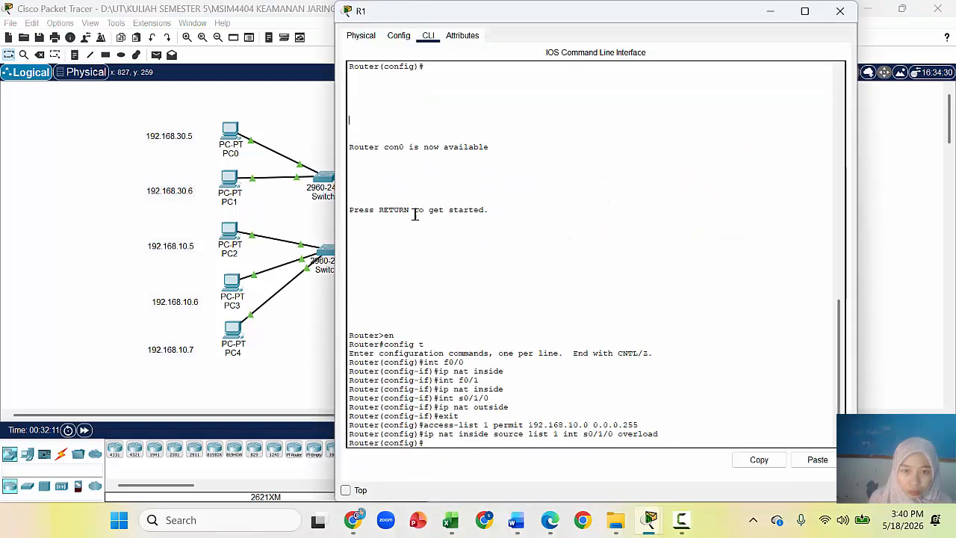
left_click(459, 441)
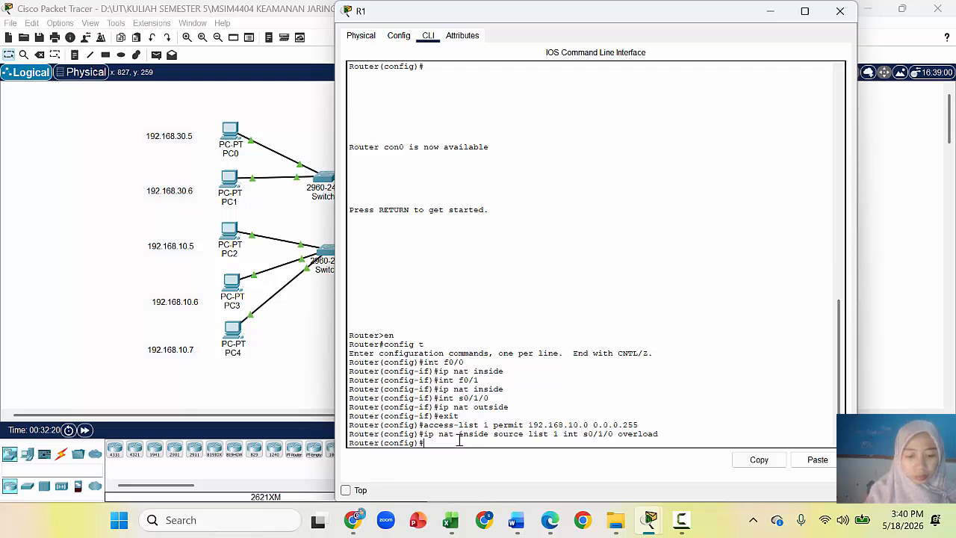
key("Return")
key("Return")
key("Return")
type("retu")
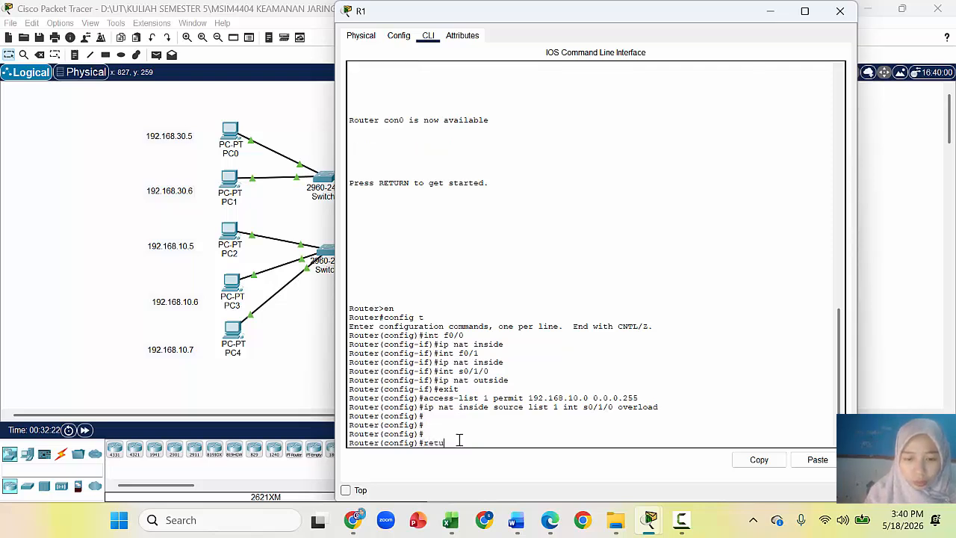
type("rn")
key("Return")
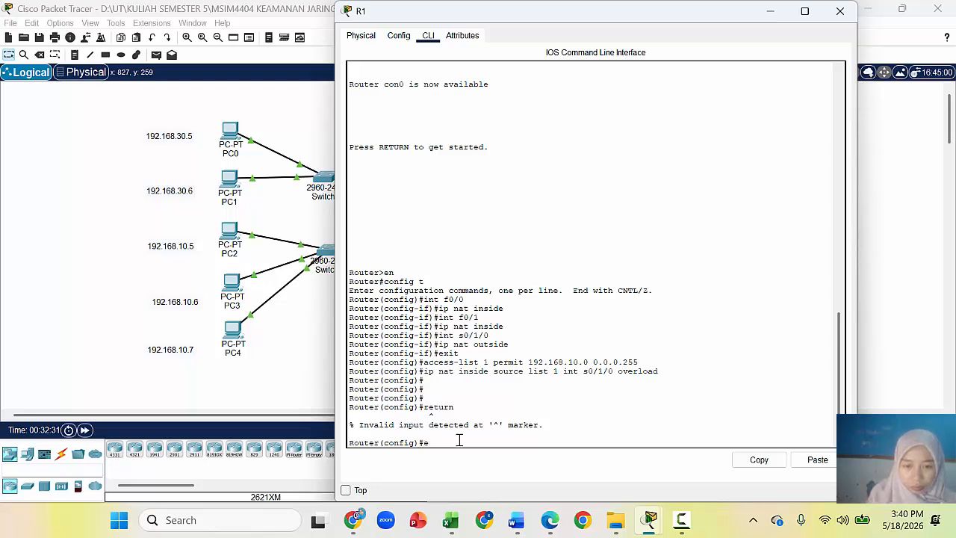
Step: Leave R1's configuration mode with exit and end, then close R1's window
type("it")
key("Return")
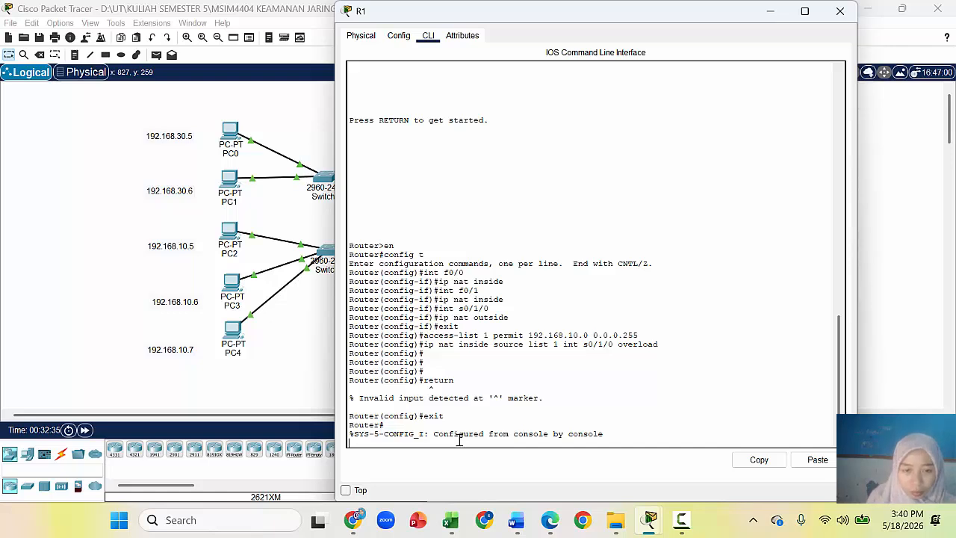
key("Return")
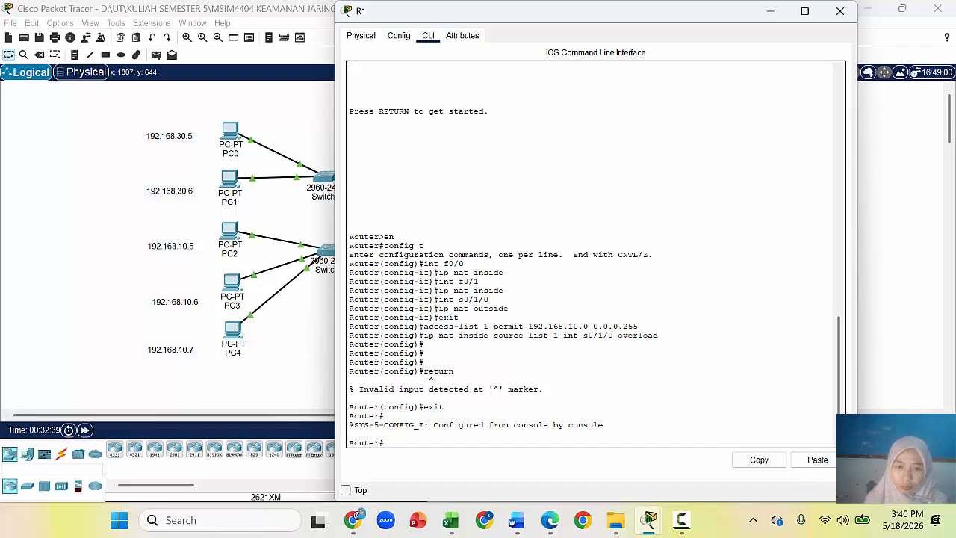
left_click_drag(840, 405, 829, 442)
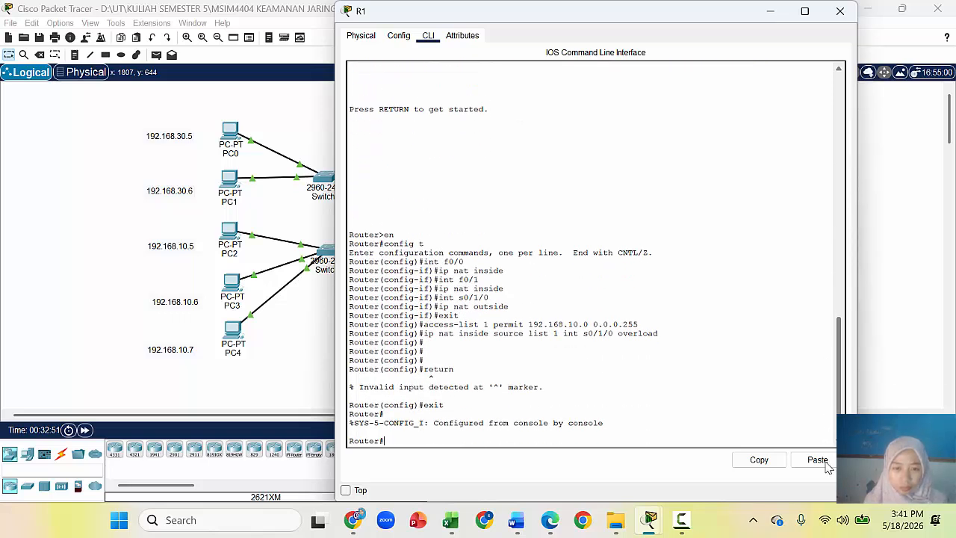
left_click(817, 460)
key("Return")
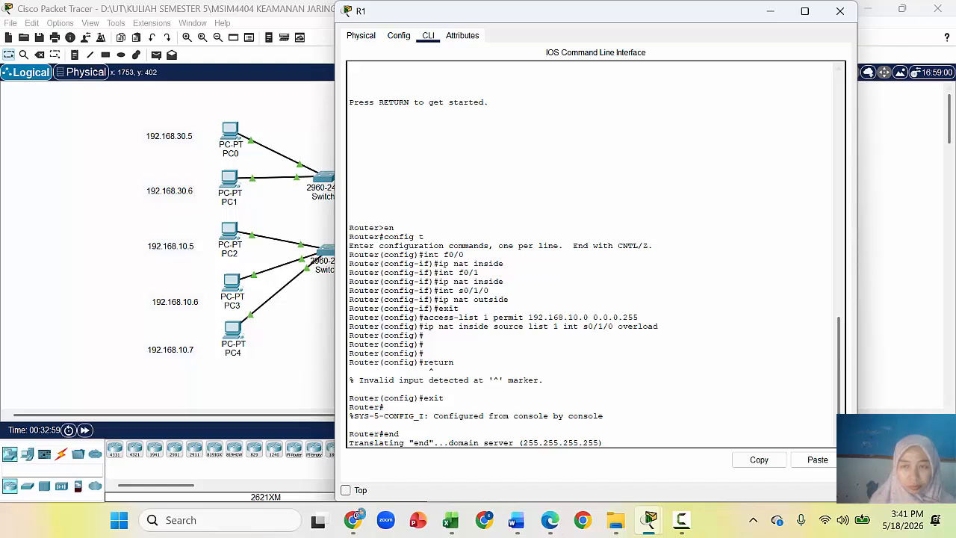
left_click(839, 11)
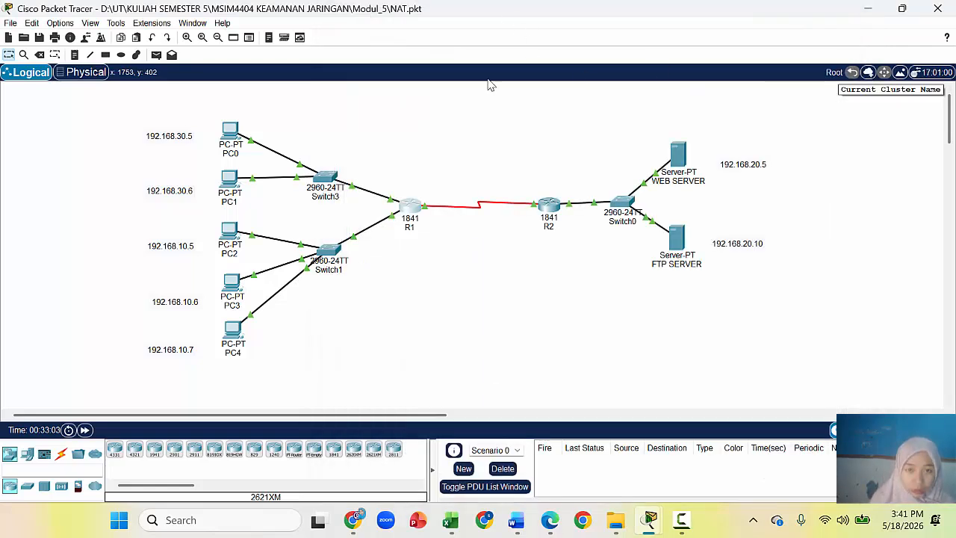
Step: Run end at R1's last console line, then close the R1 window
left_click(412, 213)
left_click(634, 445)
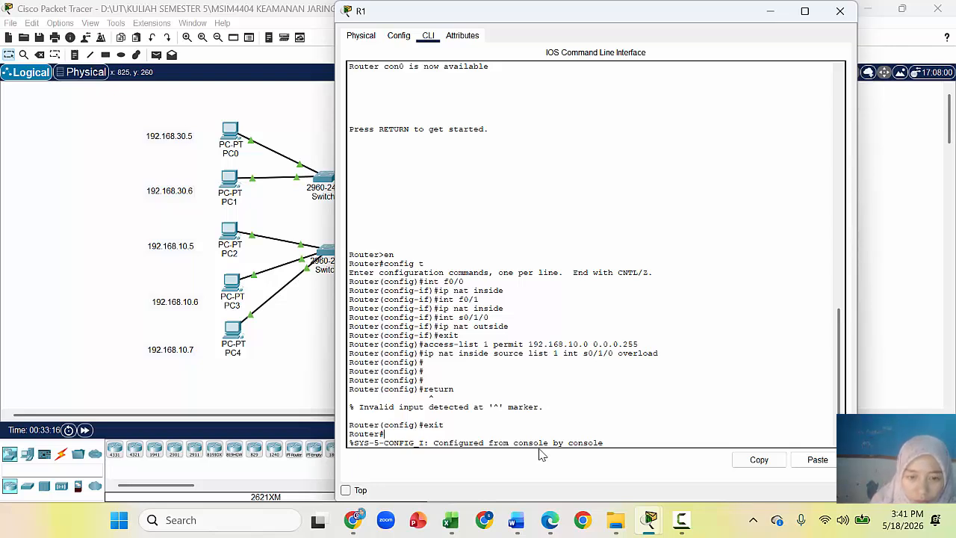
type("end")
key("Return")
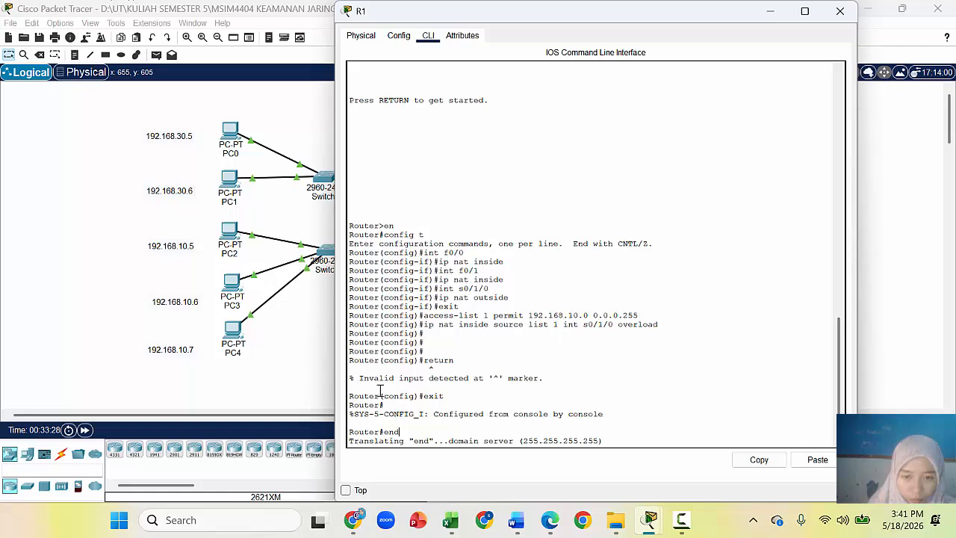
left_click(840, 11)
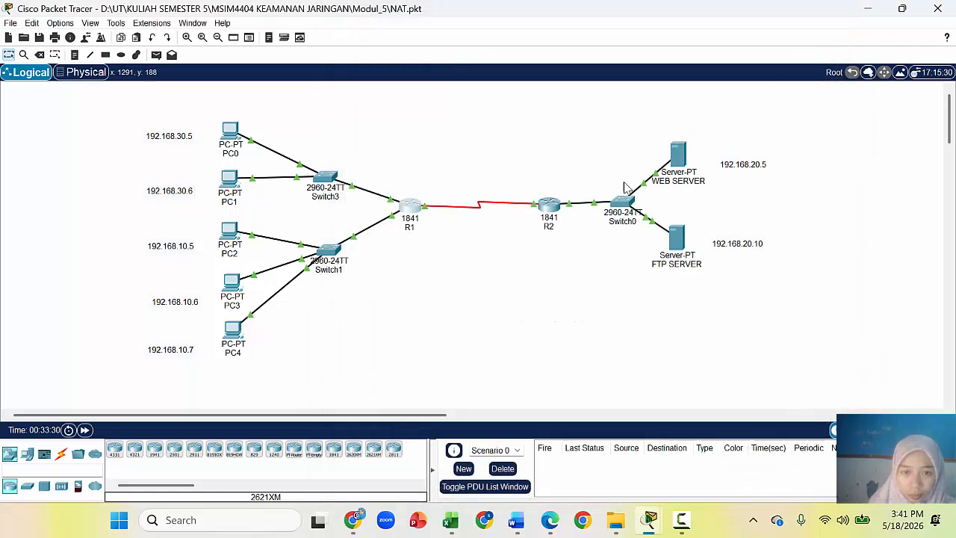
Step: Reopen R1's CLI, run end again at Router#, and toggle the Top checkbox on and off
left_click(412, 211)
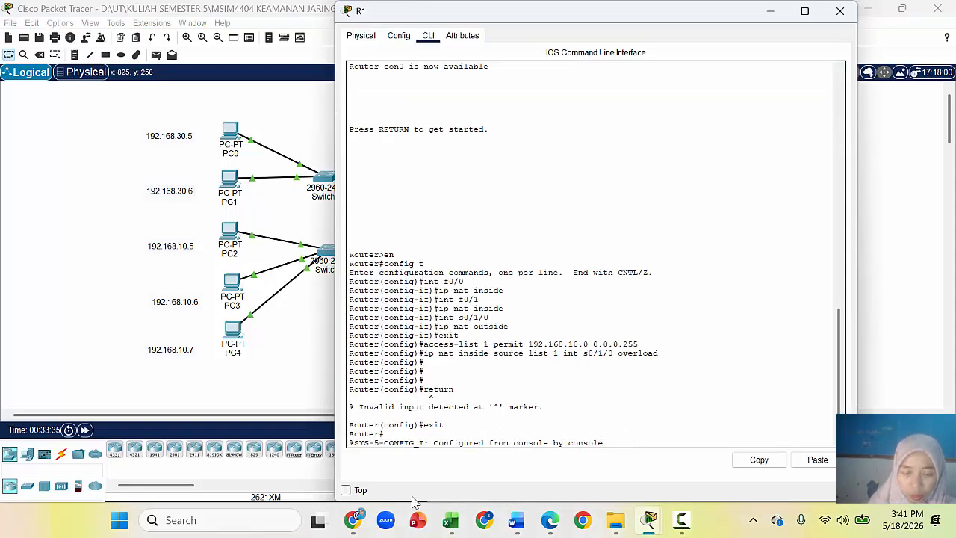
type("end")
key("Return")
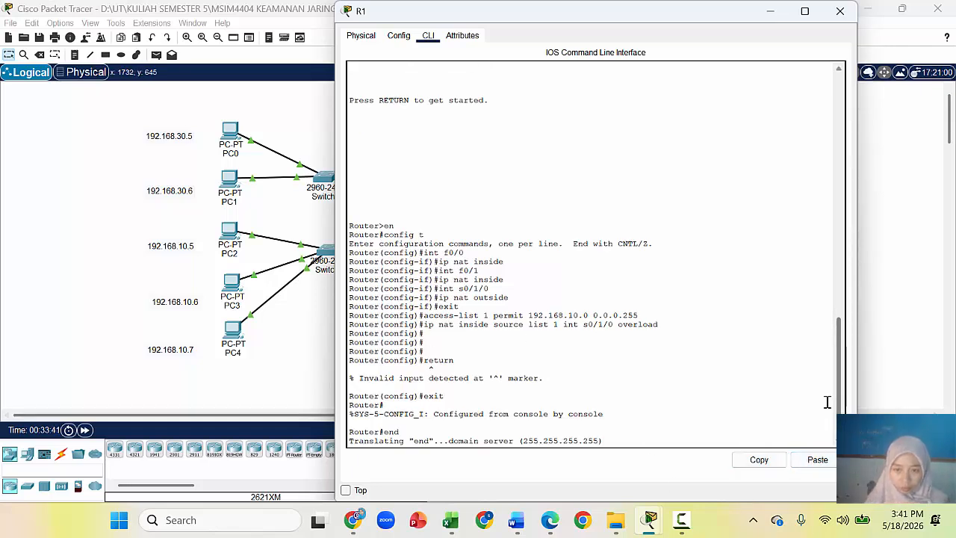
left_click_drag(824, 403, 817, 421)
left_click(594, 420)
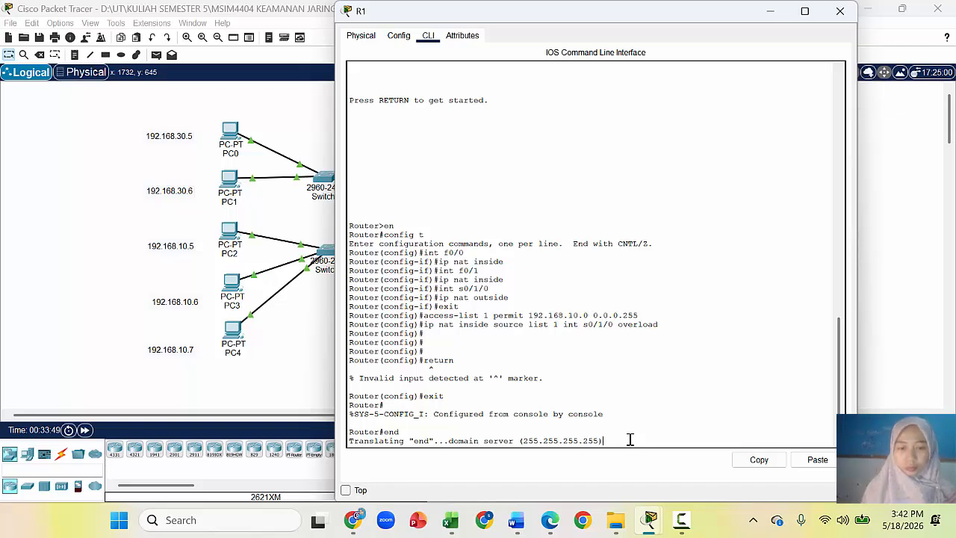
left_click(346, 491)
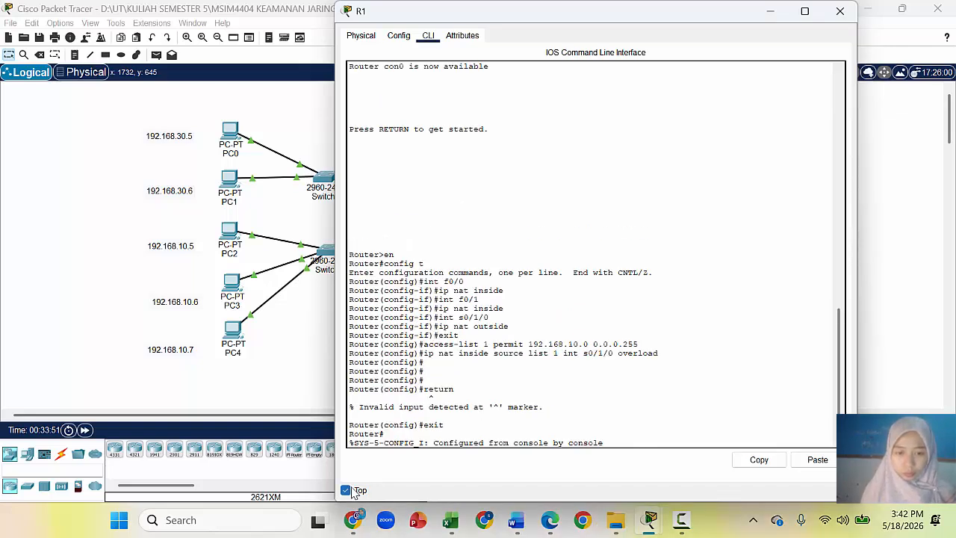
left_click(347, 490)
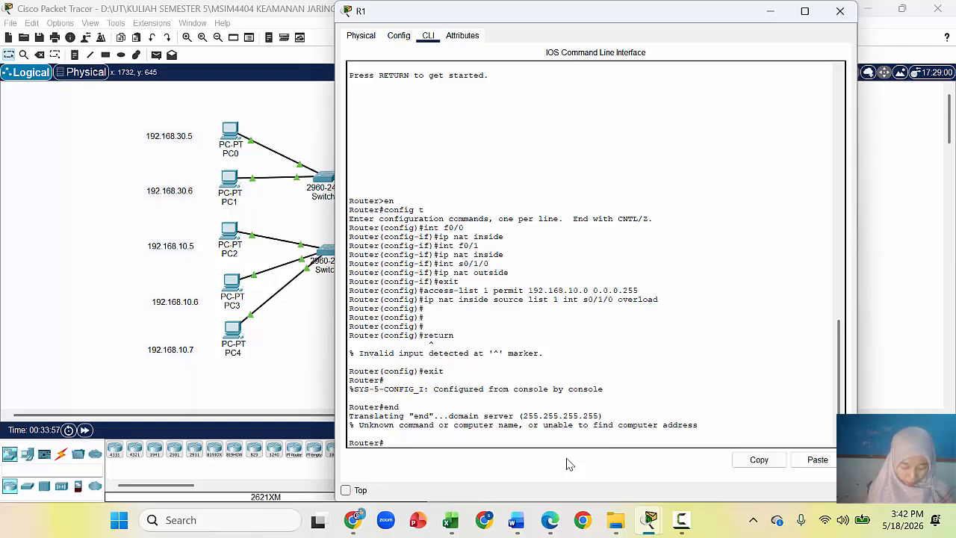
Step: Run sh ip nat trans on R1 to list translations to 192.168.50.1, then start a screenshot
type("sh")
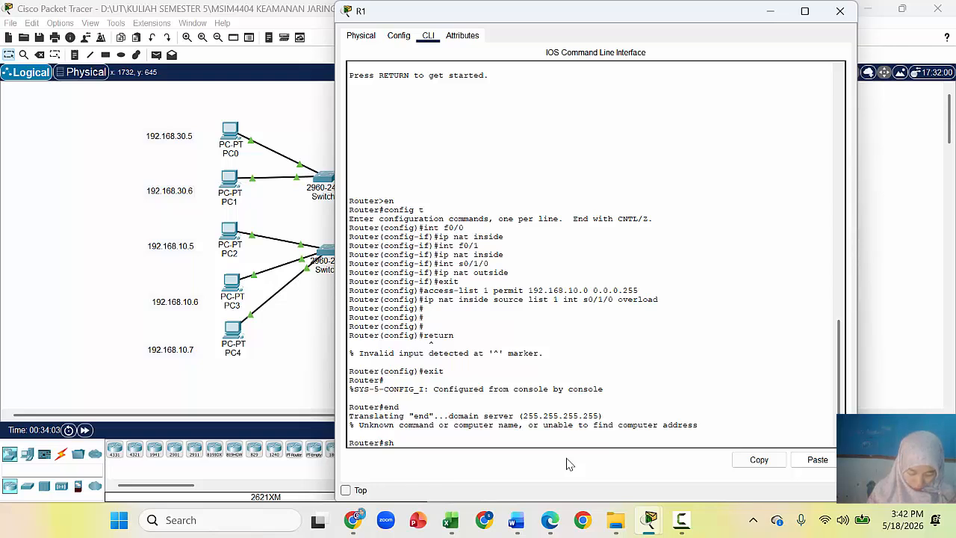
type(" ip")
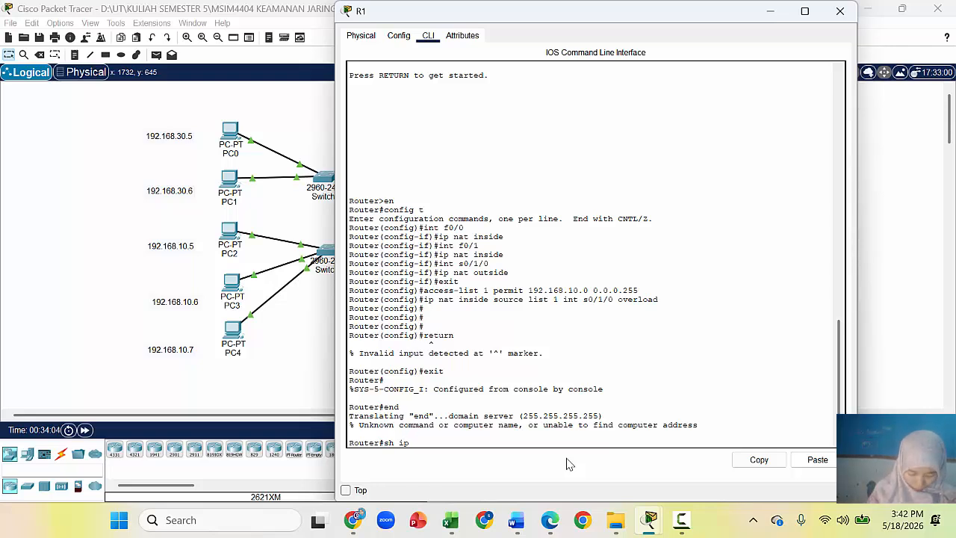
type(" nat")
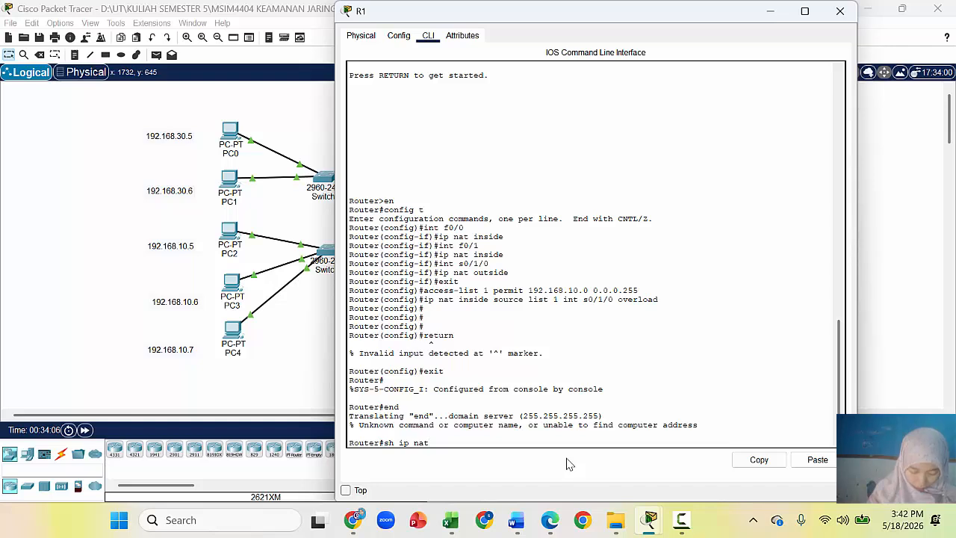
type(" trans")
key("Return")
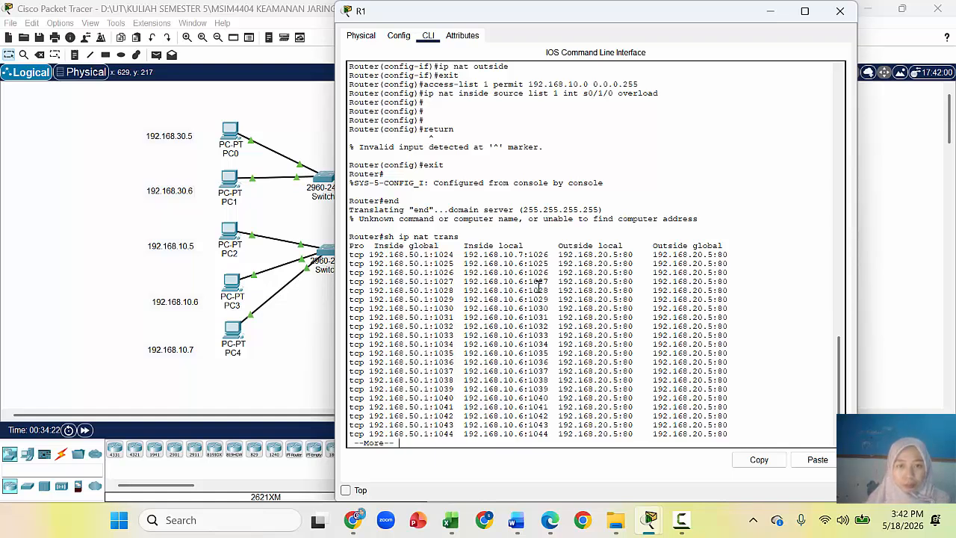
key("super+shift+s")
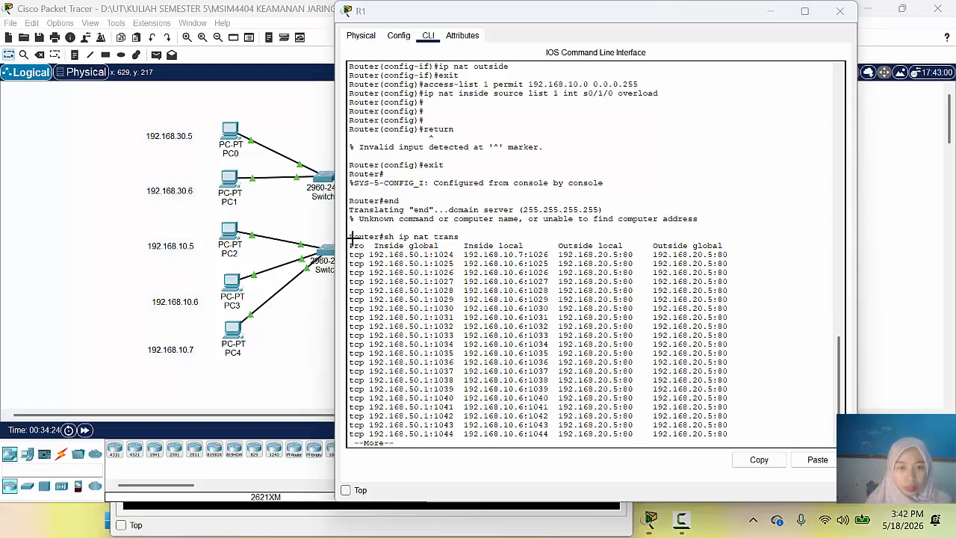
Step: Snip R1's NAT translation output and paste it into the Word report below the earlier image
left_click_drag(440, 235, 800, 452)
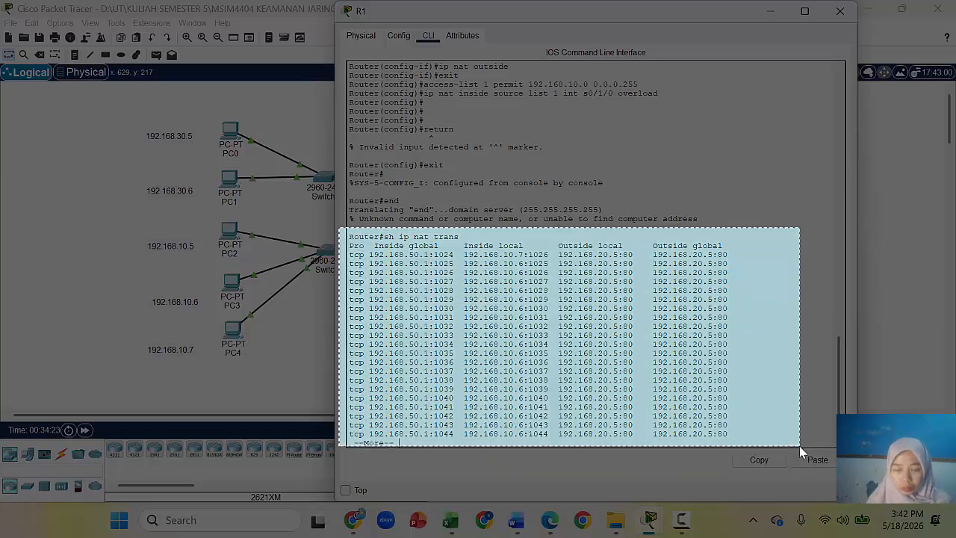
left_click(518, 527)
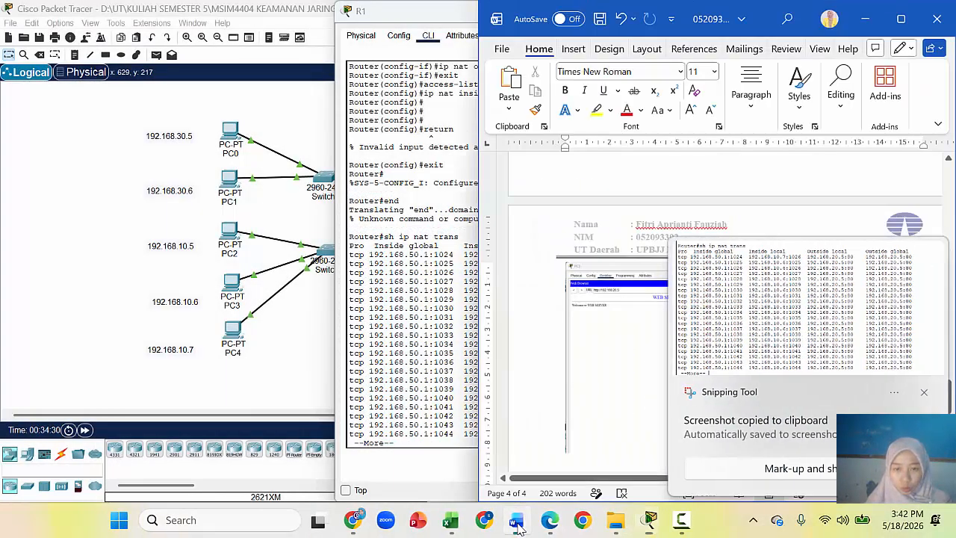
left_click(924, 394)
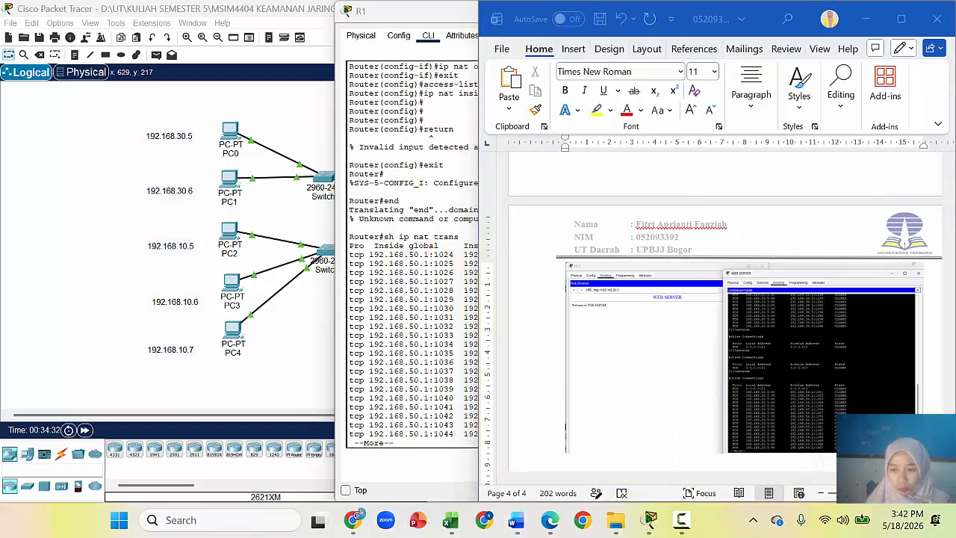
left_click_drag(949, 394, 949, 409)
key("ctrl+v")
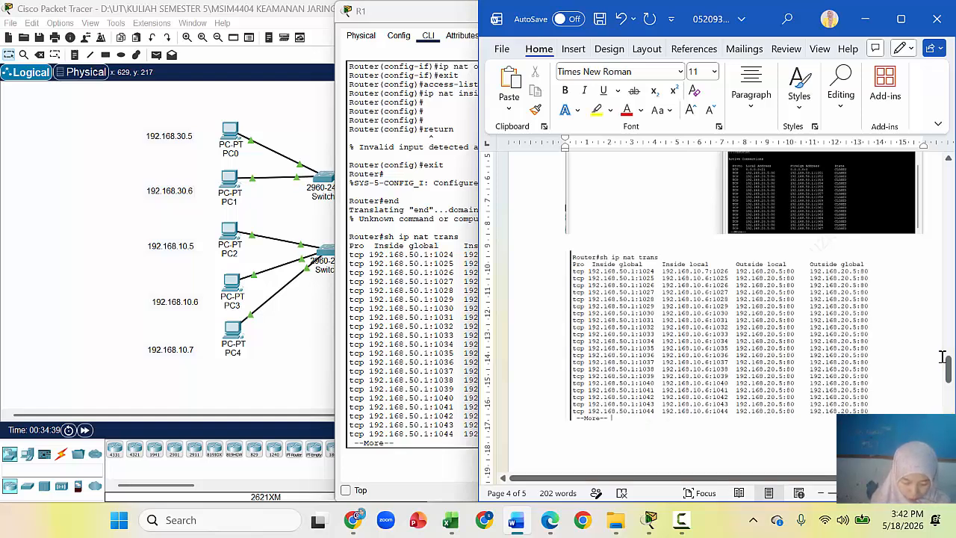
left_click(111, 255)
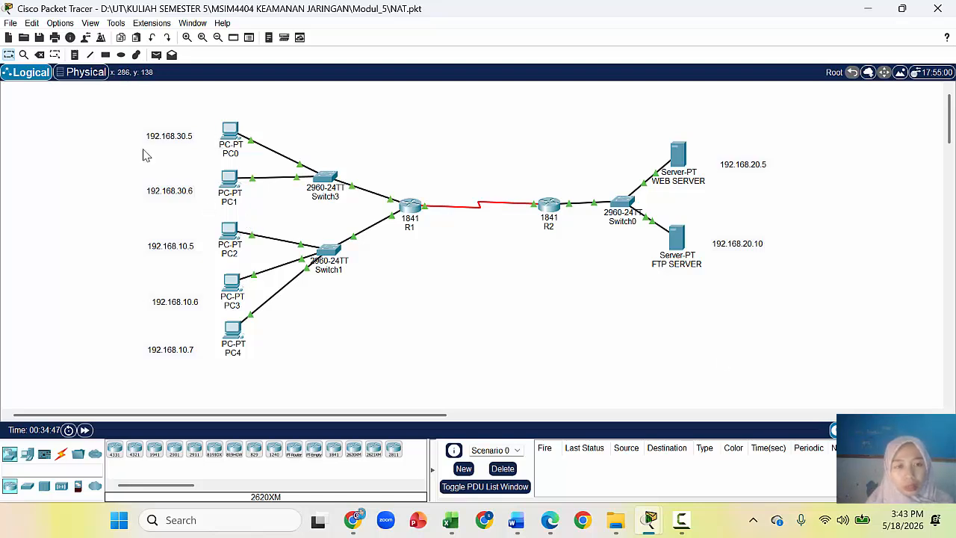
Step: Clear the PC0/PC1 label selection and open PC3's command prompt
left_click_drag(107, 118, 304, 214)
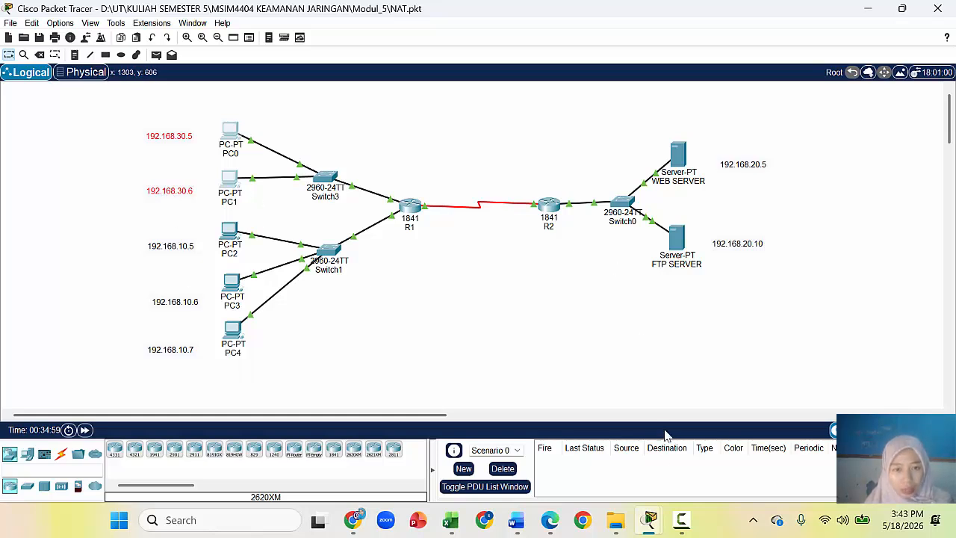
left_click(172, 304)
left_click(485, 352)
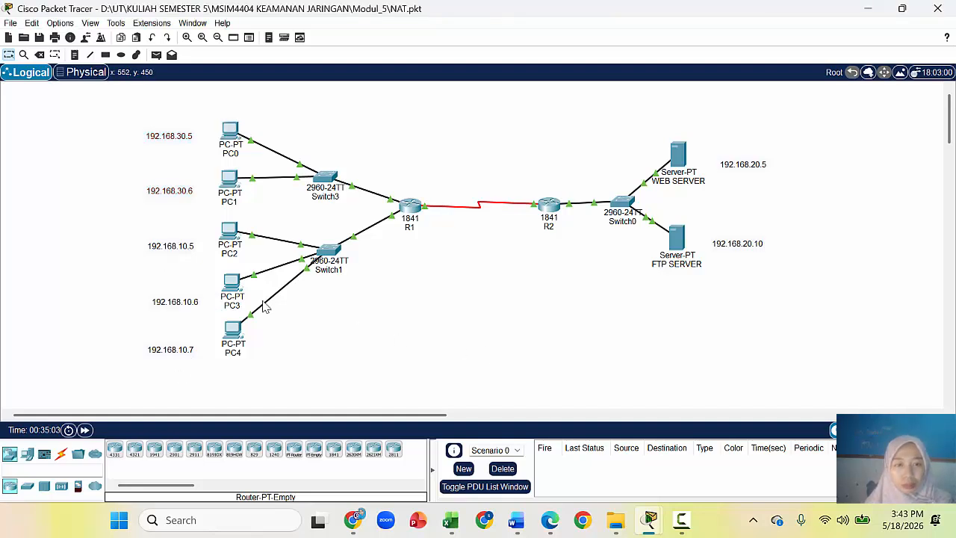
left_click(232, 290)
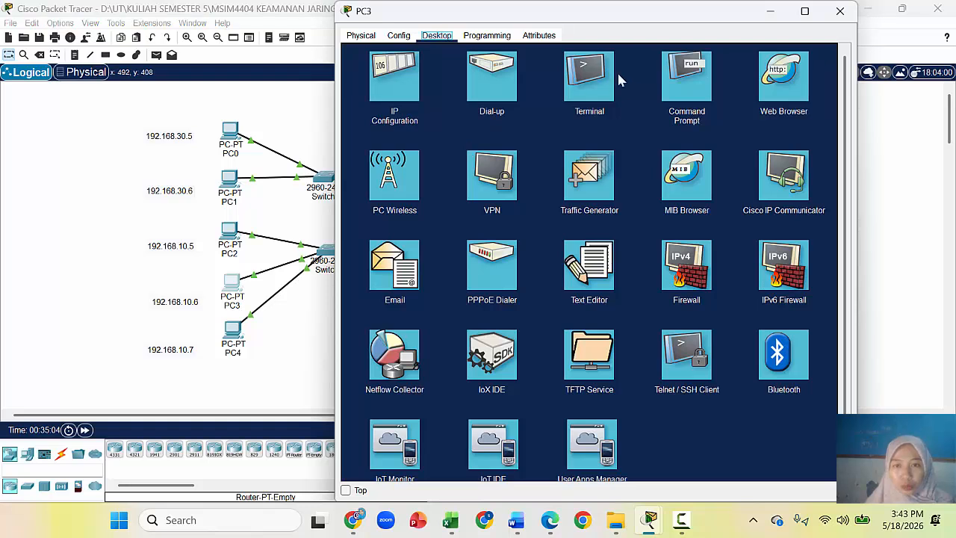
left_click(672, 89)
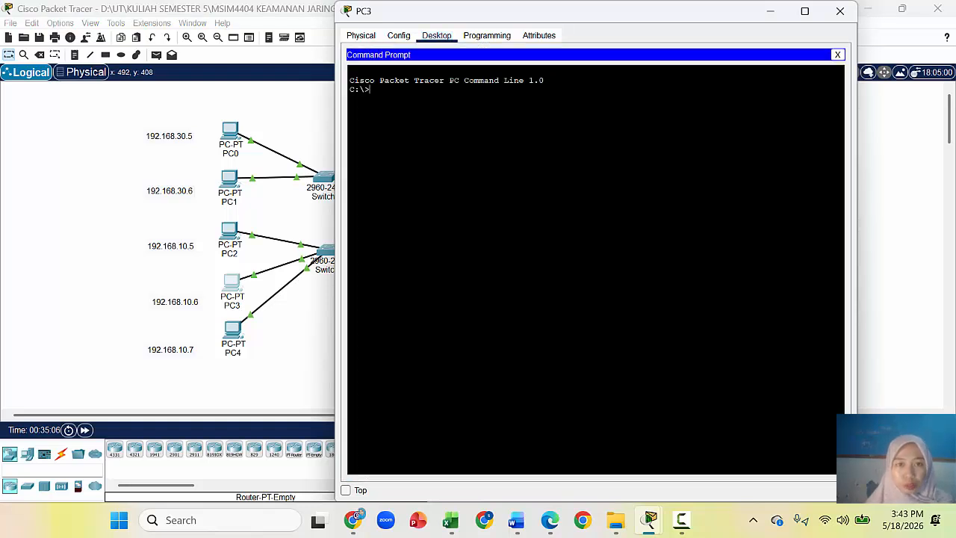
Step: From PC3, ftp to 192.168.20.10 and log in with the FTP username and password
type("ftp")
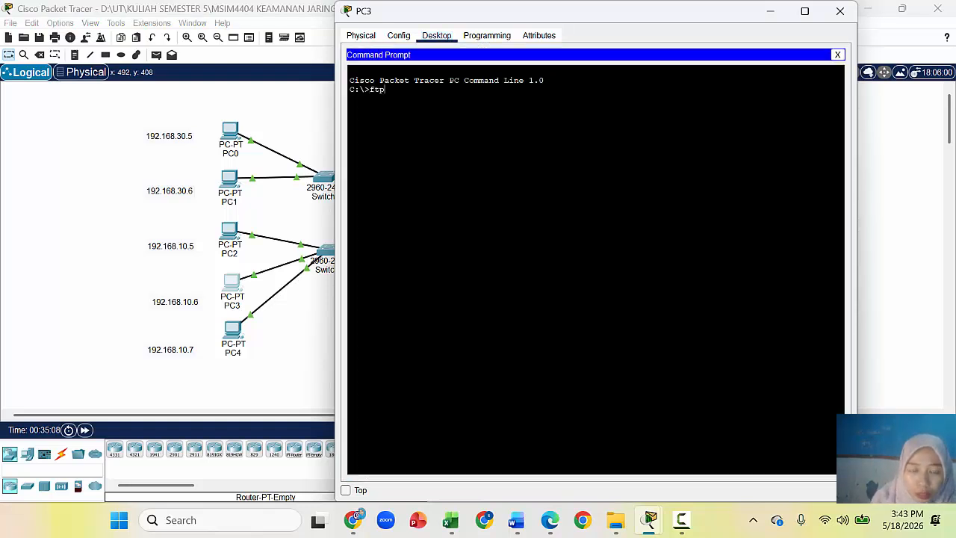
type(" 192.168.20")
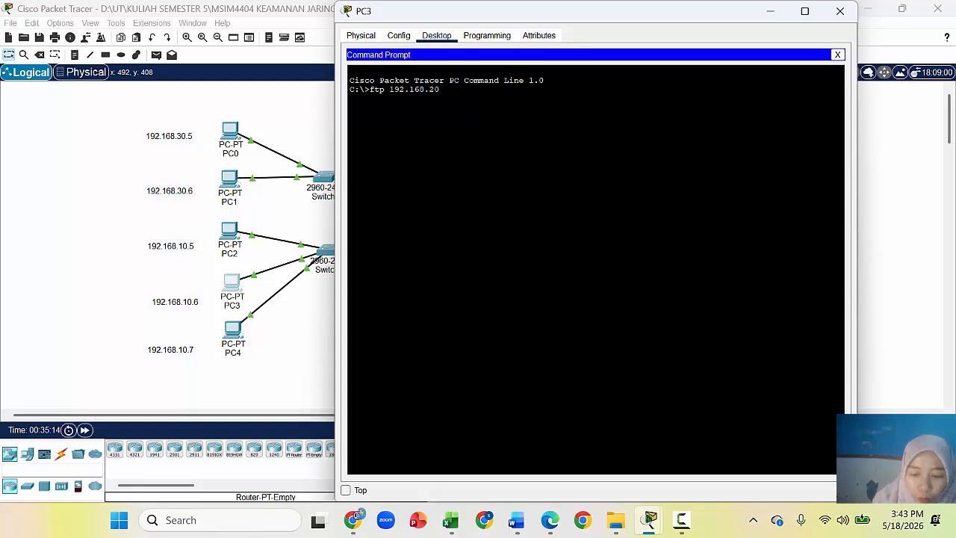
type(".10")
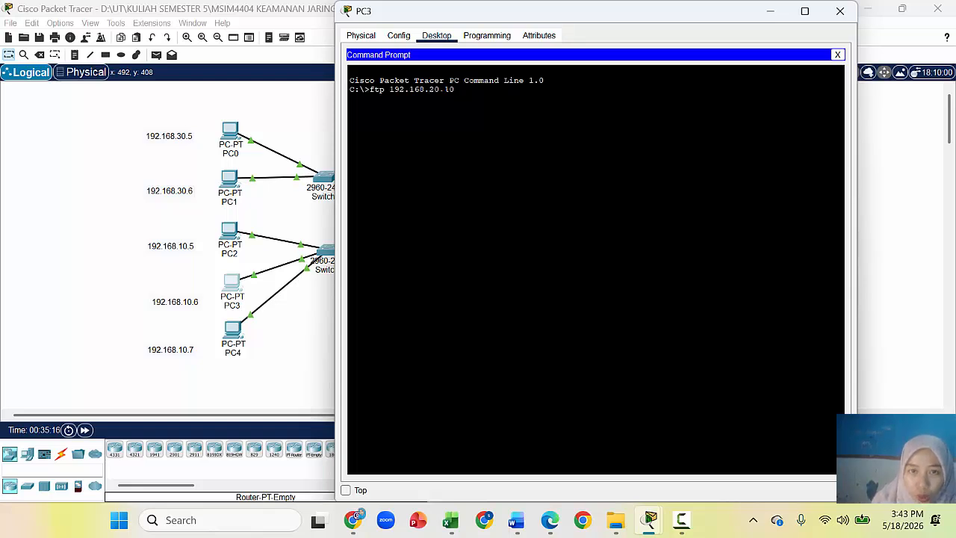
key("Return")
type("cisco")
key("Return")
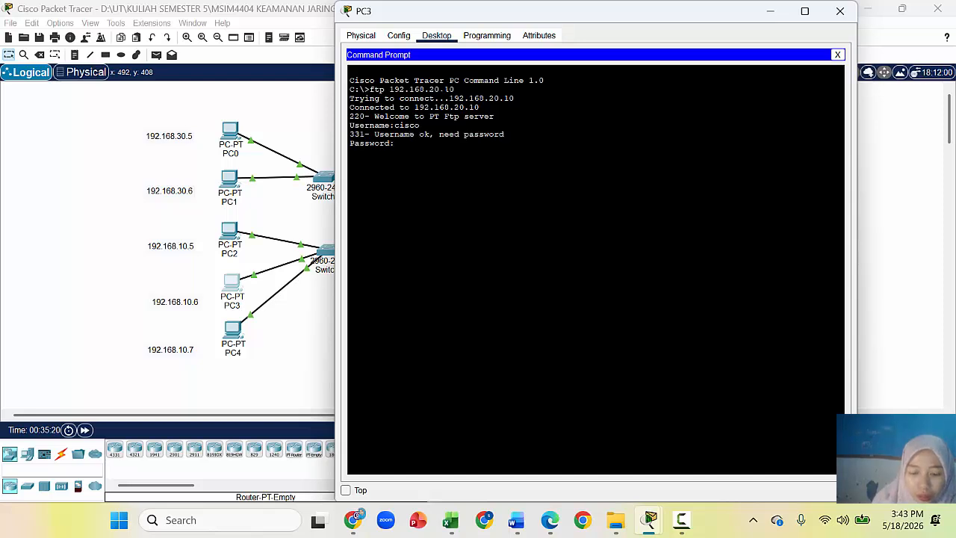
key("Return")
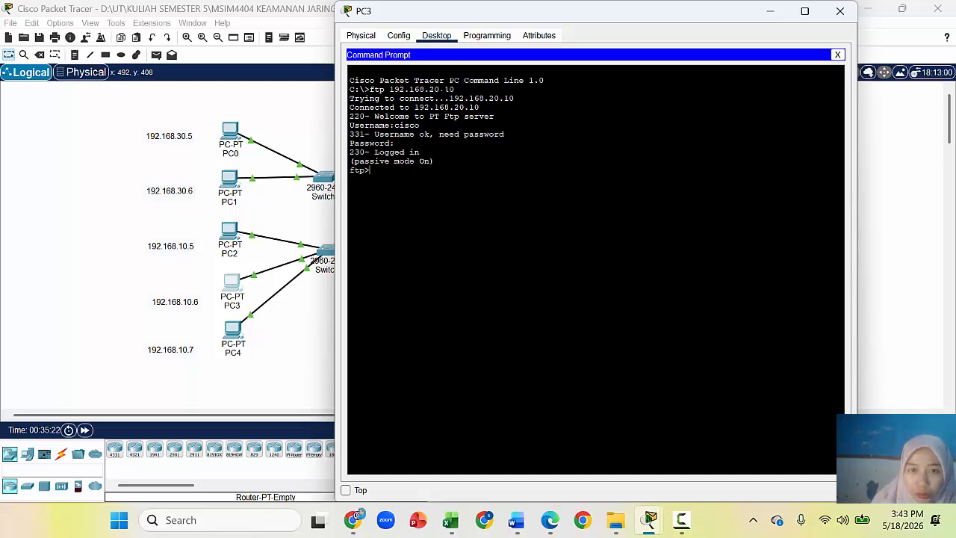
Step: Move PC3's window aside and open the FTP SERVER's device window
left_click_drag(625, 11, 293, 23)
left_click(684, 247)
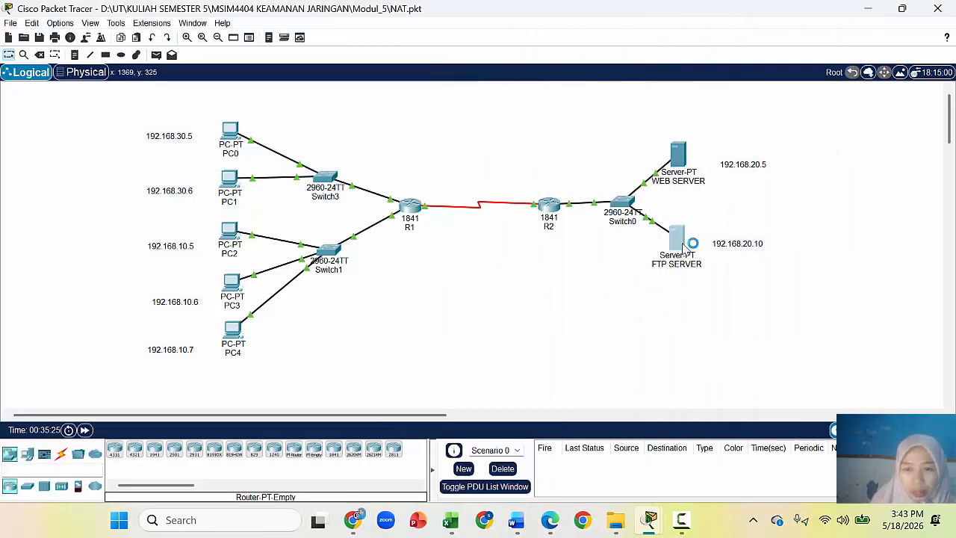
left_click(696, 176)
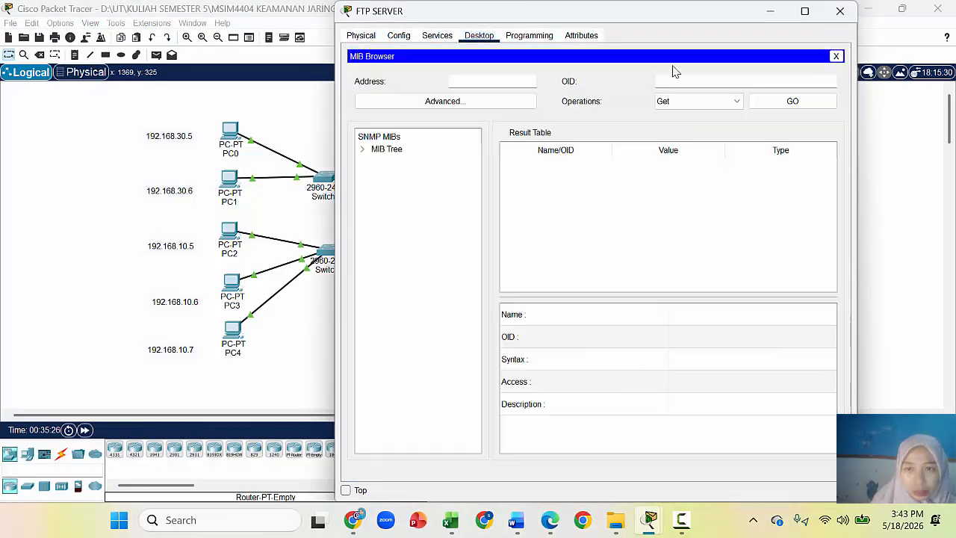
left_click(840, 10)
left_click(692, 243)
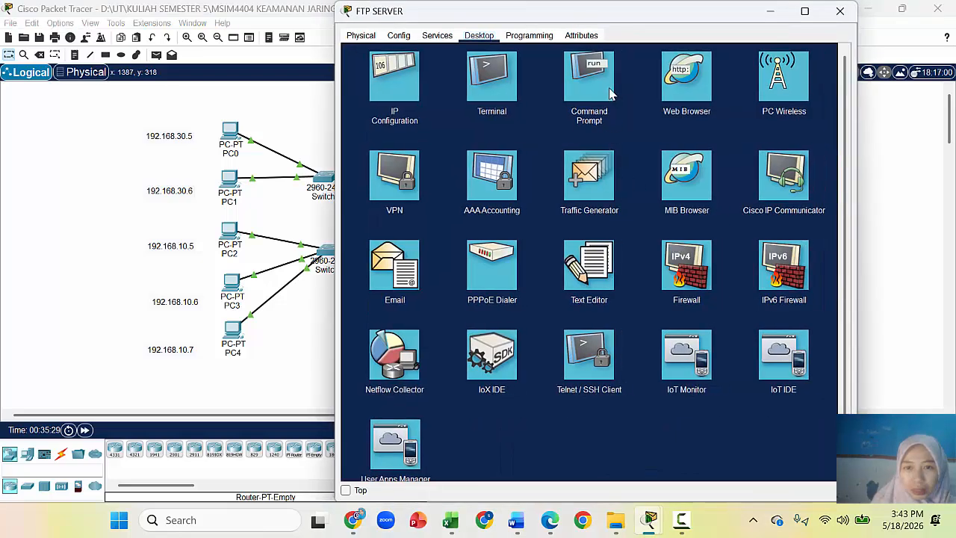
Step: Rerun netstat on the FTP SERVER and highlight the new ESTABLISHED 192.168.50.1:1096 row
left_click(596, 78)
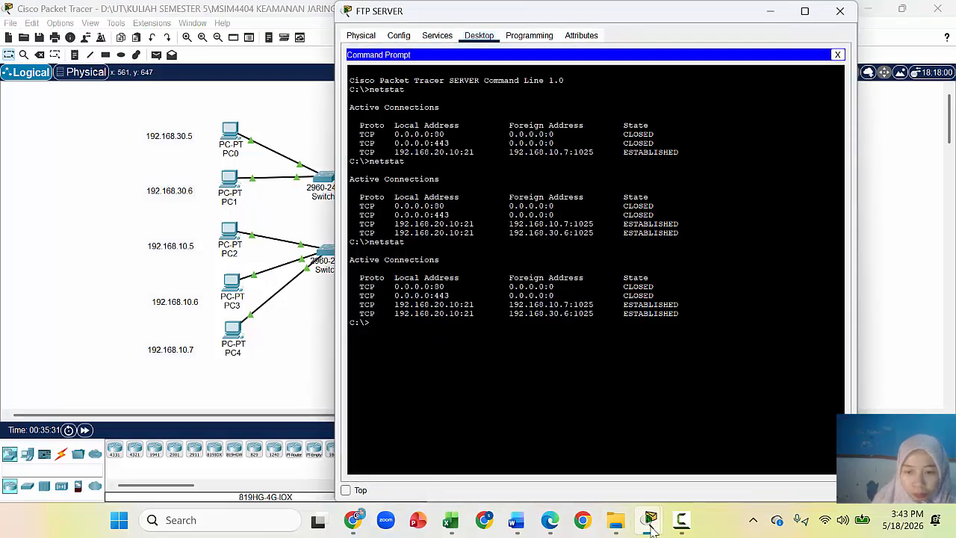
mouse_move(683, 508)
mouse_move(799, 472)
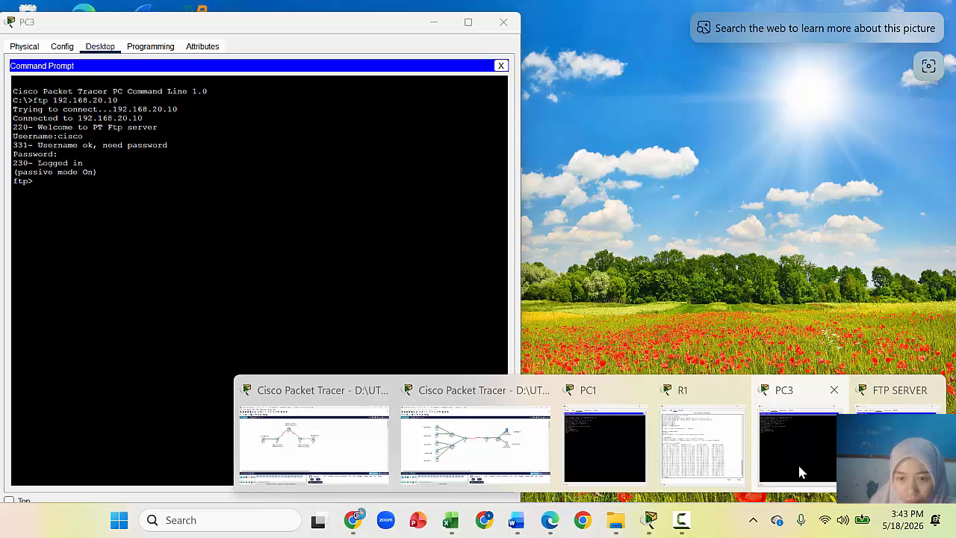
left_click(799, 472)
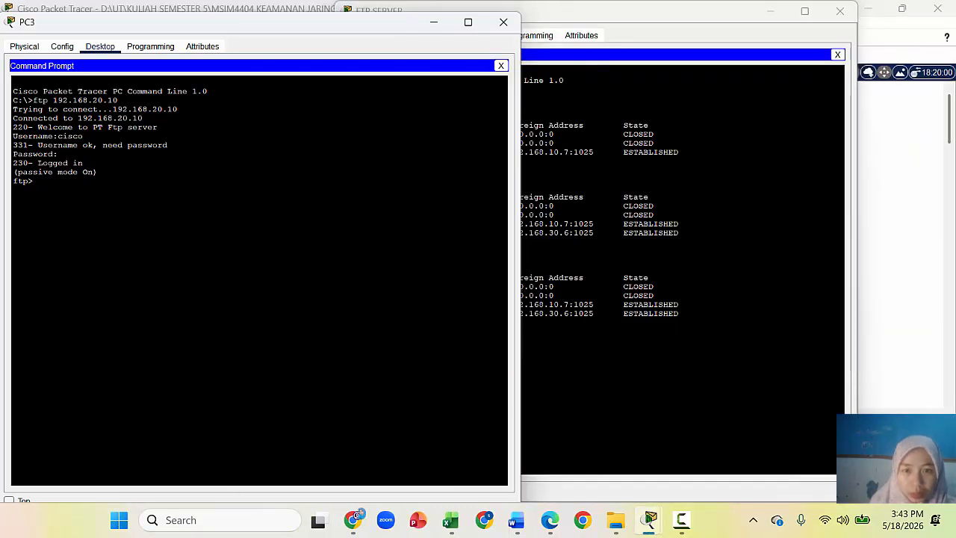
left_click(800, 469)
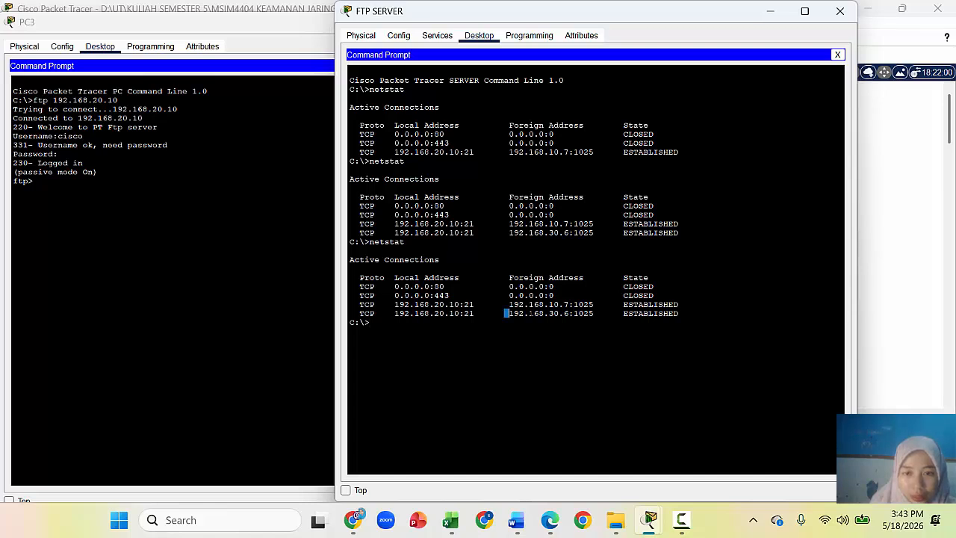
left_click_drag(505, 313, 594, 313)
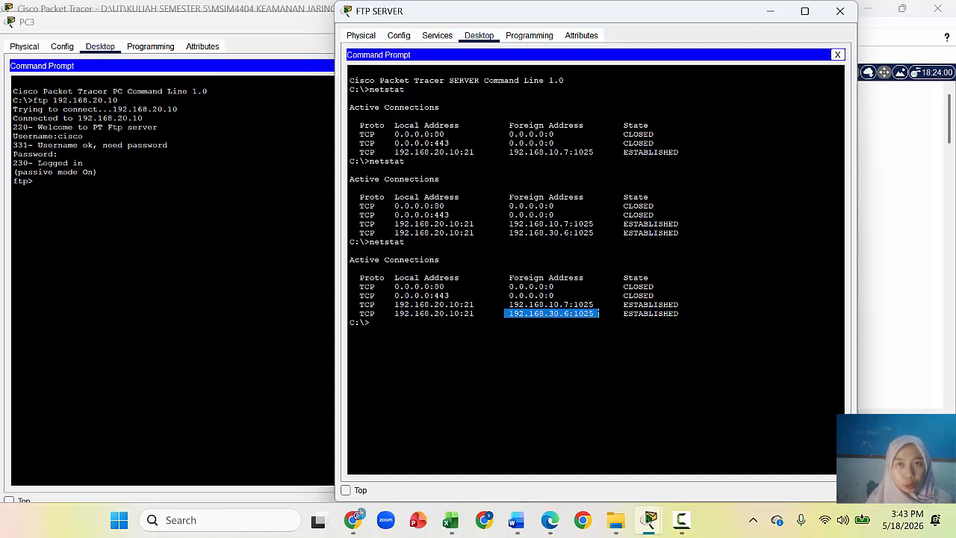
left_click(598, 313)
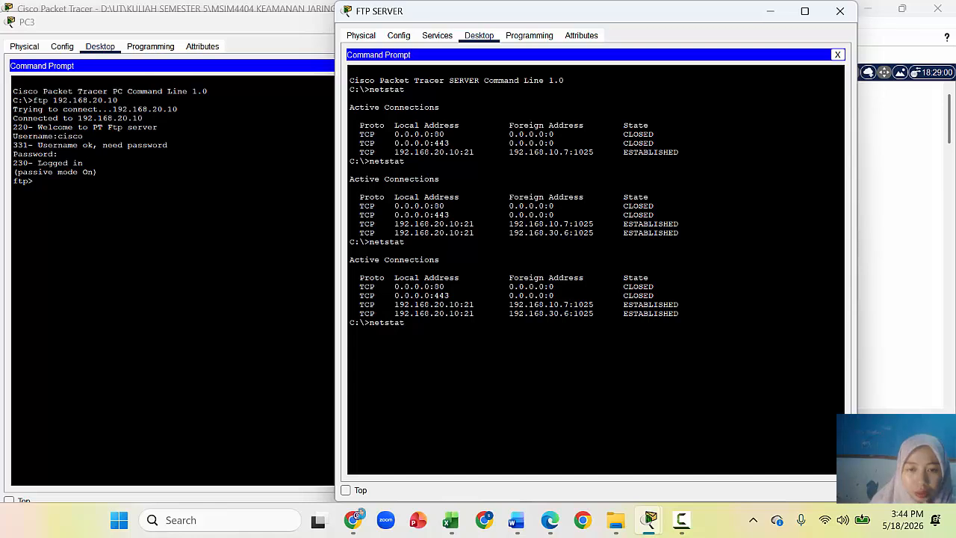
key("Return")
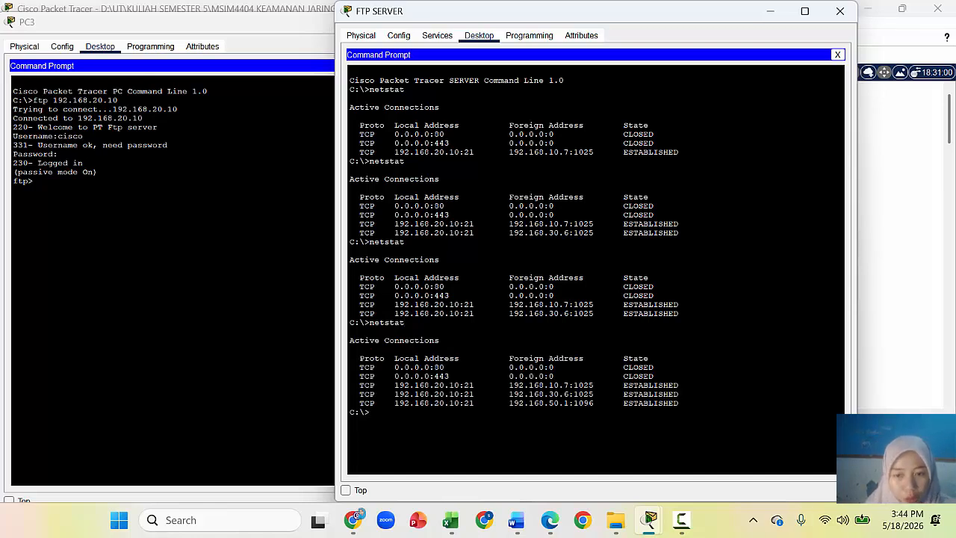
left_click_drag(389, 402, 603, 403)
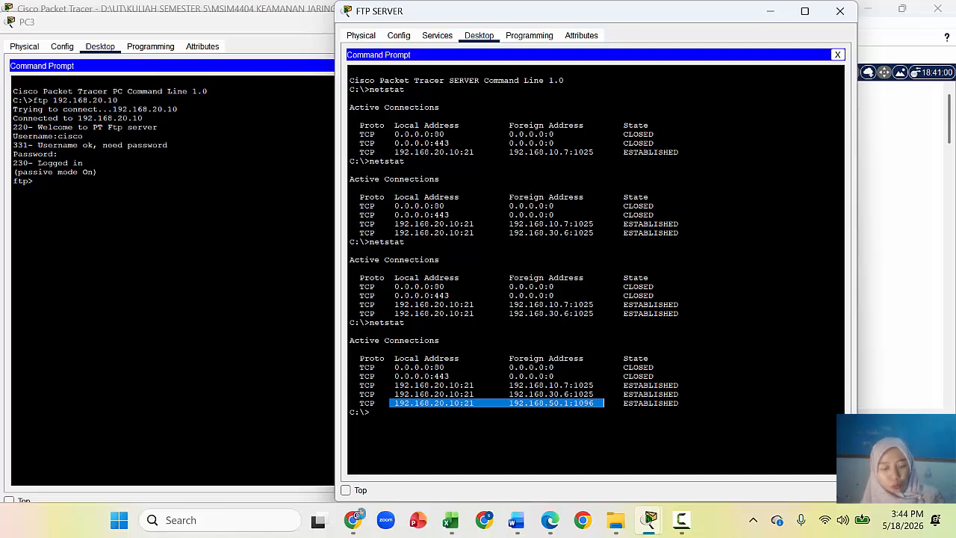
Step: Screen-capture the whole screen showing both PC3's and the FTP SERVER's command prompts
key("super+shift+s")
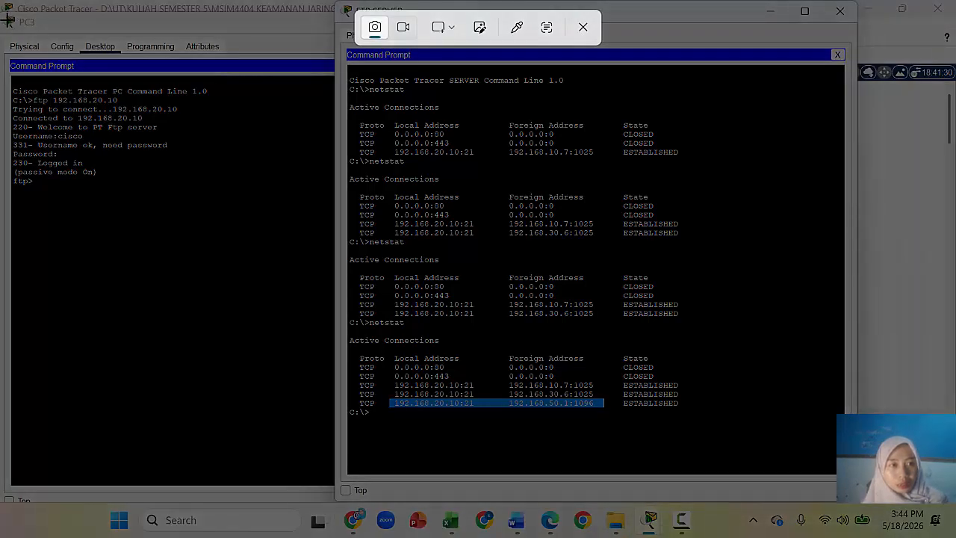
left_click_drag(361, 66, 767, 227)
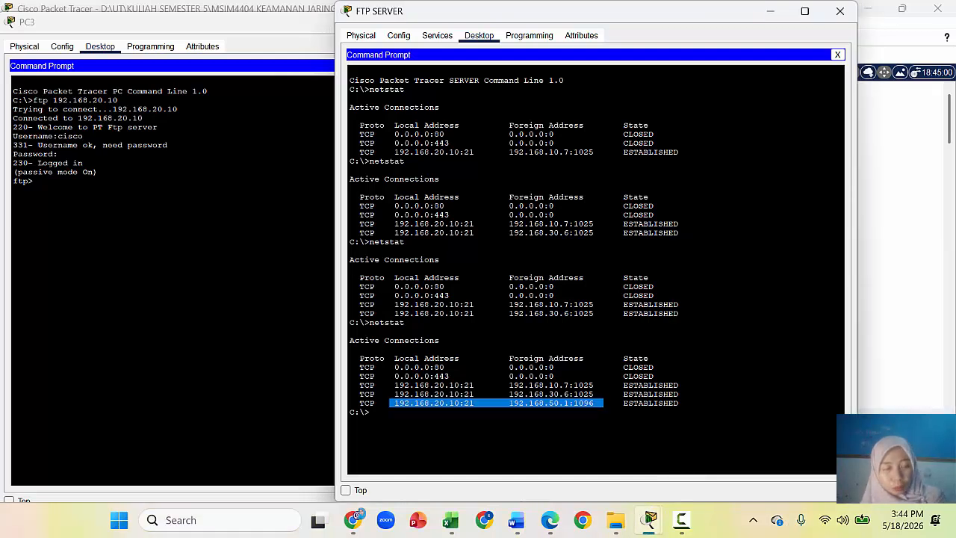
key("super+shift+s")
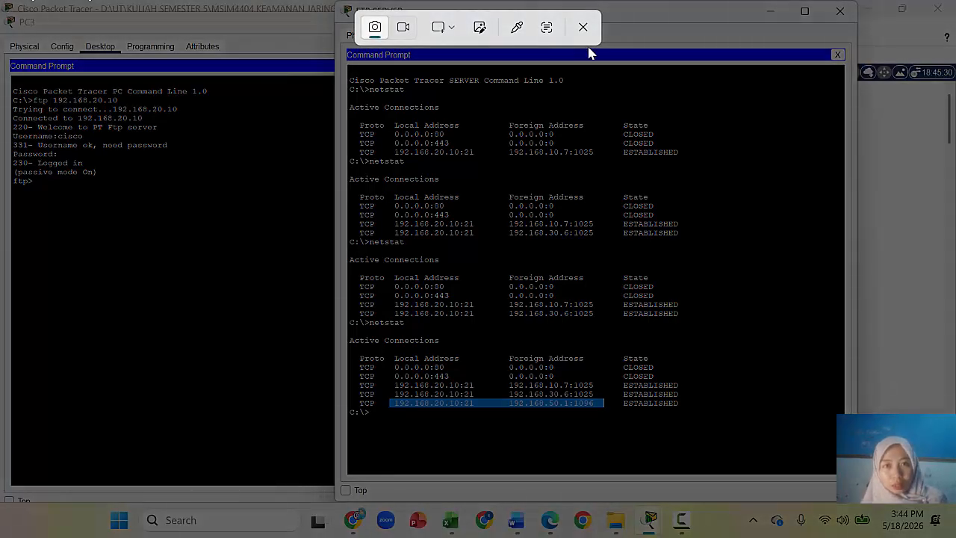
left_click(583, 27)
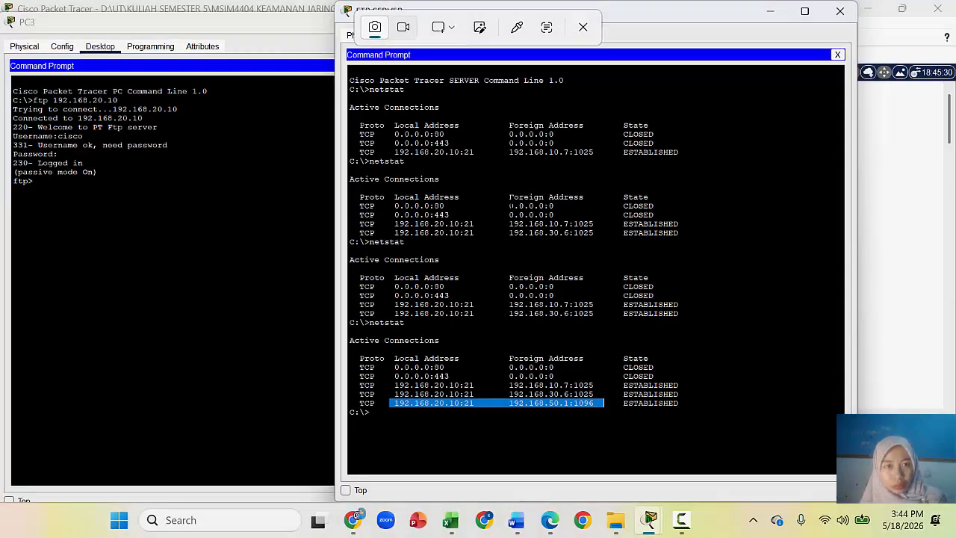
key("super+shift+s")
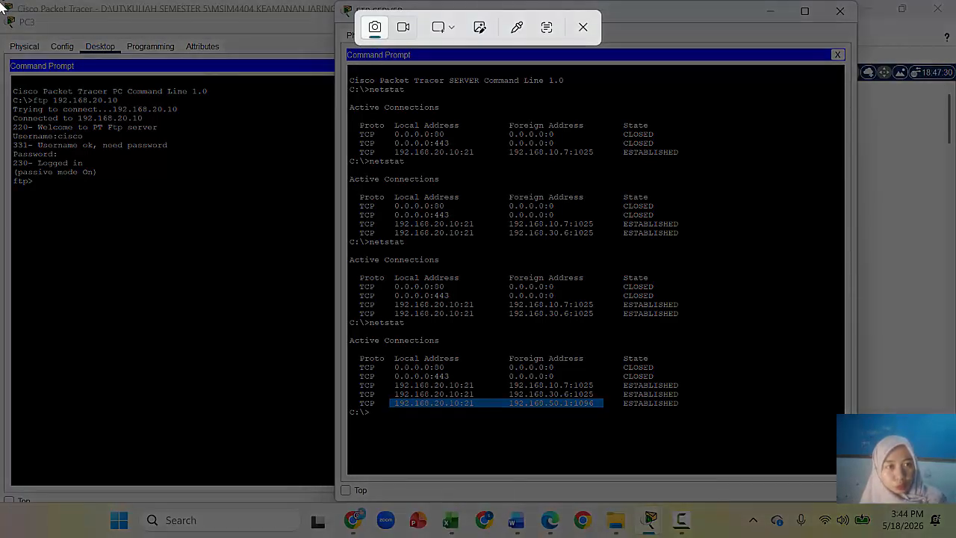
left_click_drag(4, 4, 853, 497)
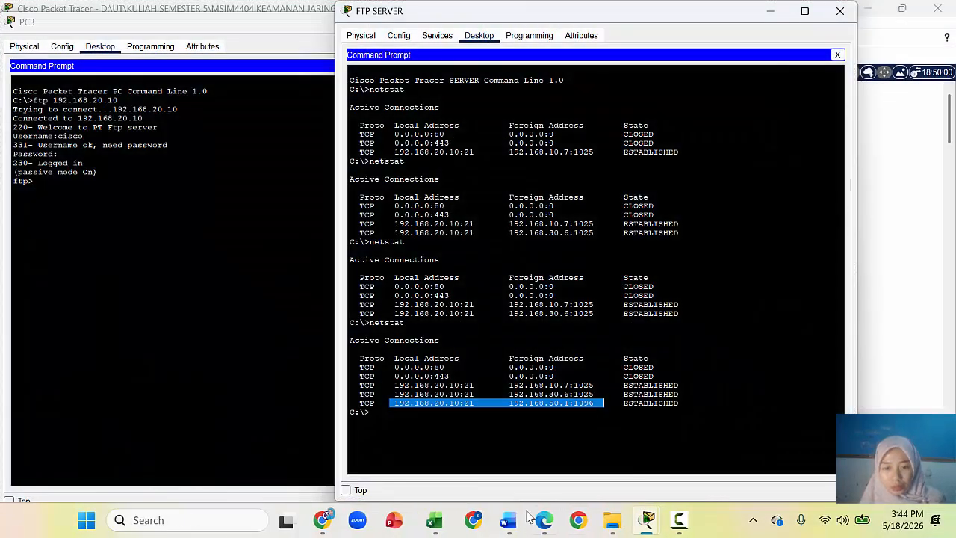
Step: Paste the screenshot on a new line under the report header, then close PC3's window
left_click(519, 521)
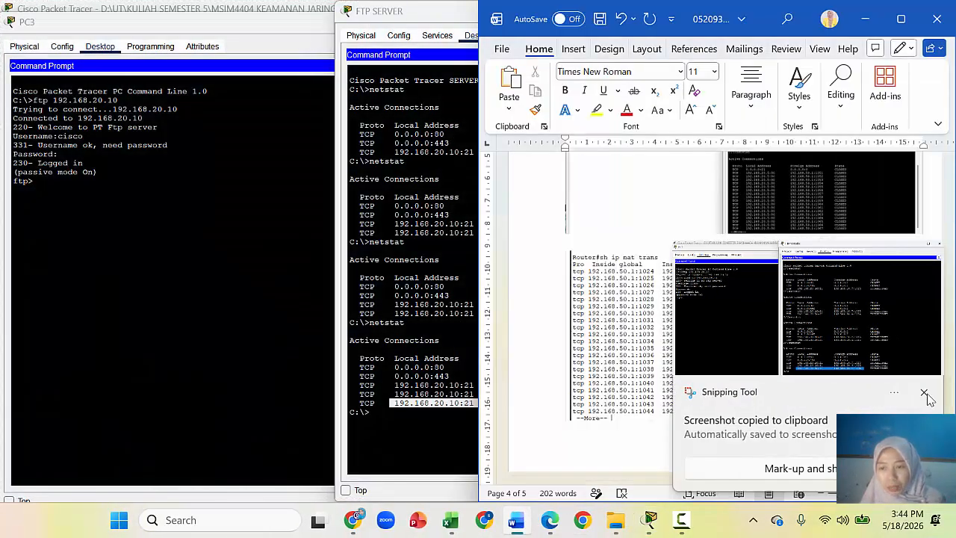
left_click(926, 399)
left_click(924, 415)
key("Right")
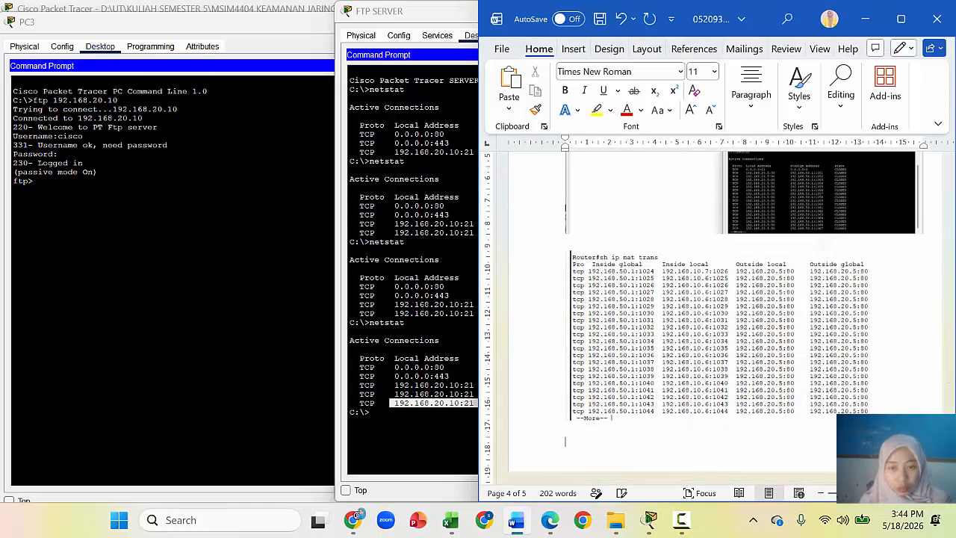
key("ctrl+v")
left_click(286, 27)
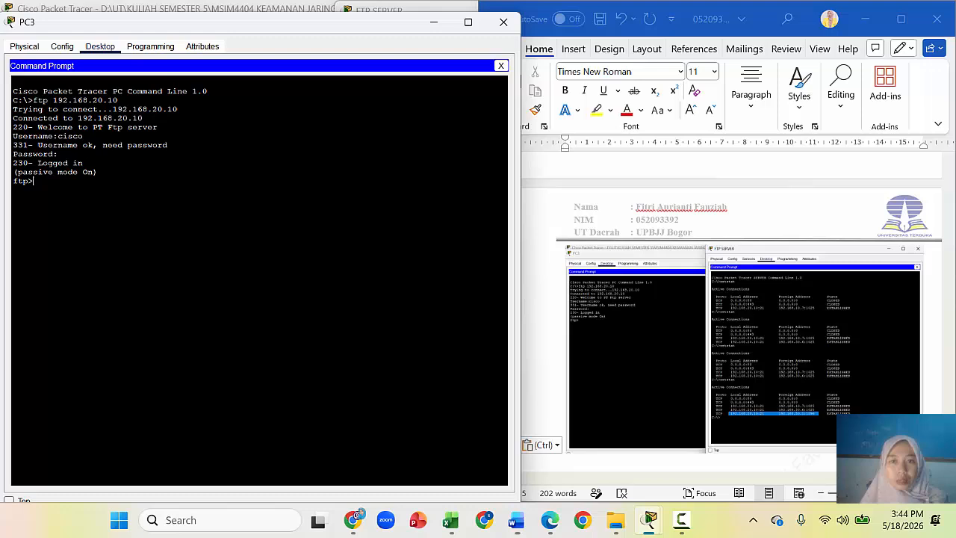
left_click(504, 22)
Step: Save and close NAT.pkt, bring up IPSec Site-to-Site.pkt, and switch to the lab guide PDF
left_click(315, 118)
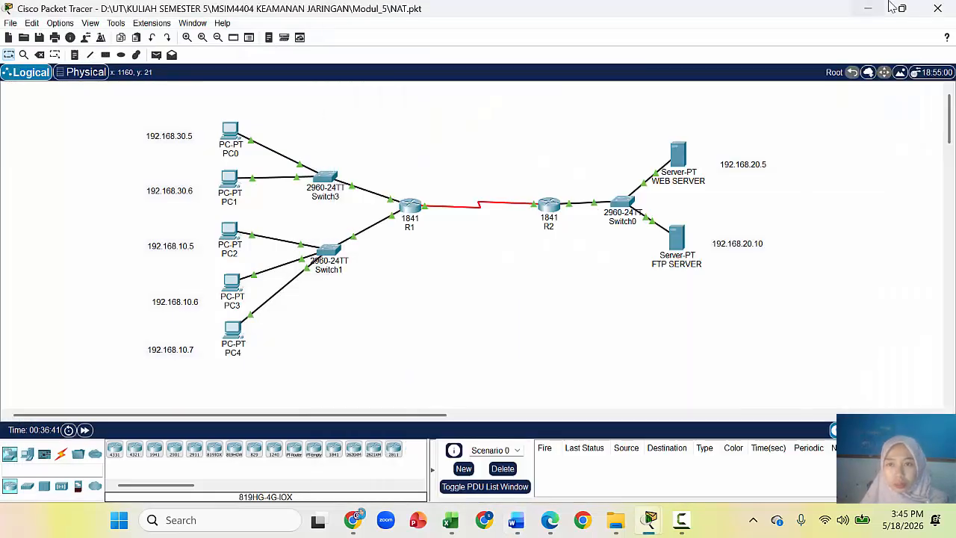
left_click(938, 9)
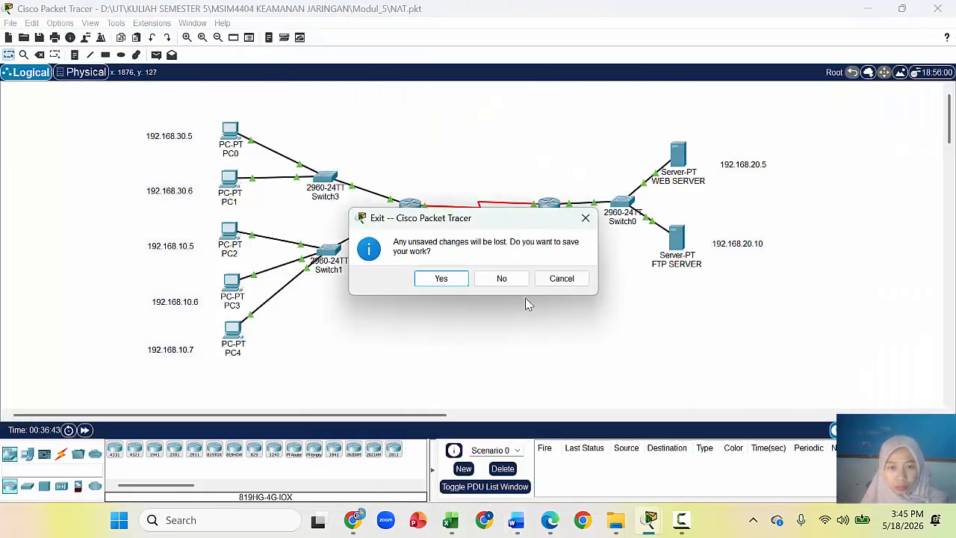
left_click(441, 278)
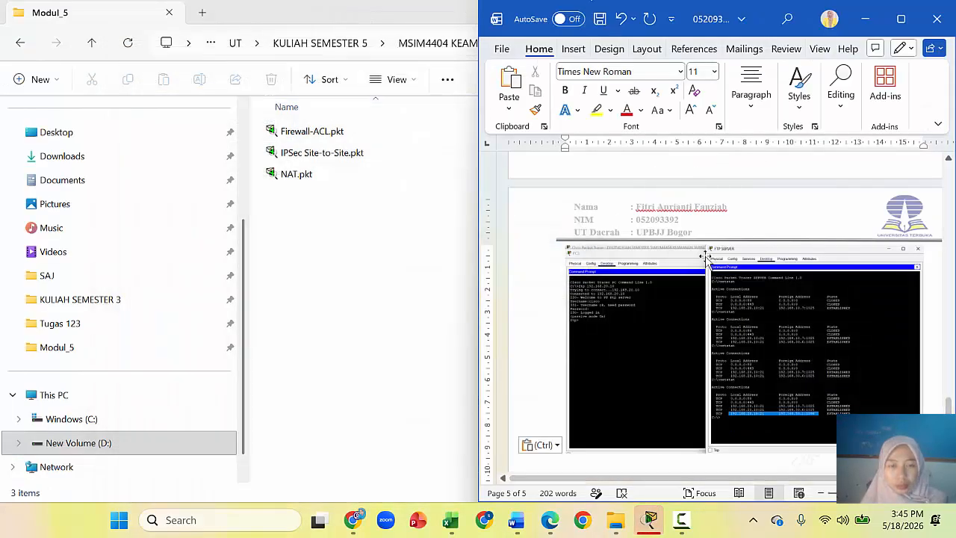
left_click(653, 525)
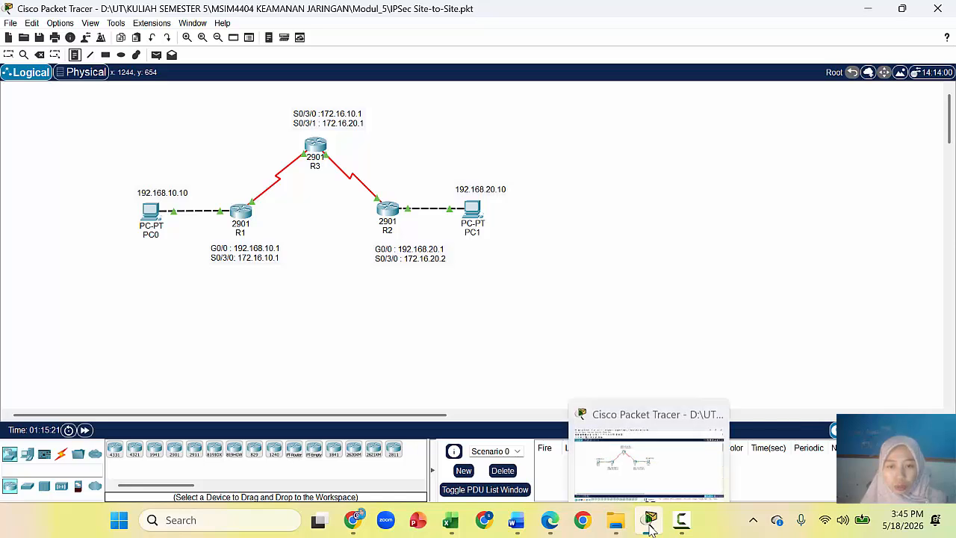
left_click(350, 524)
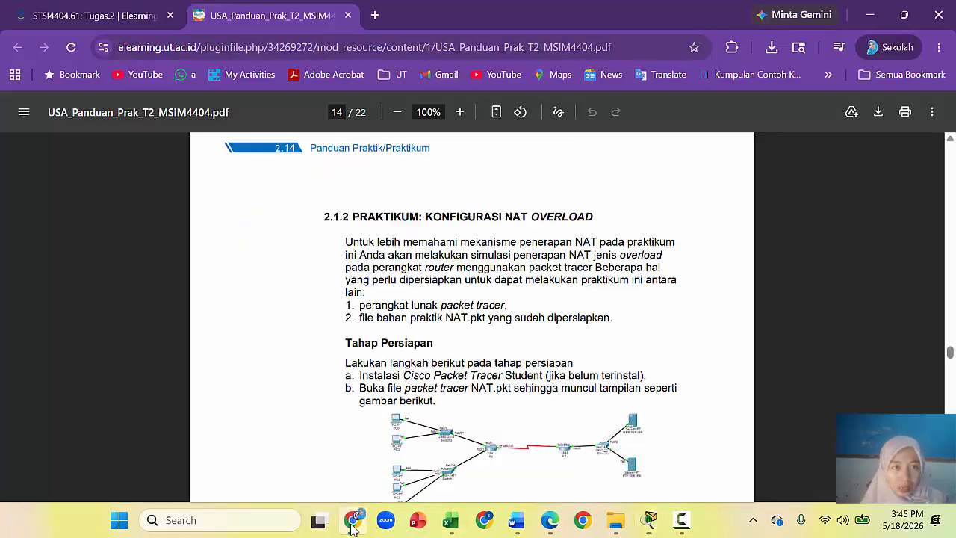
Step: Scroll the lab guide to the IPsec site-to-site practical on page 18 and bring up the IPSec Site-to-Site topology
left_click(950, 499)
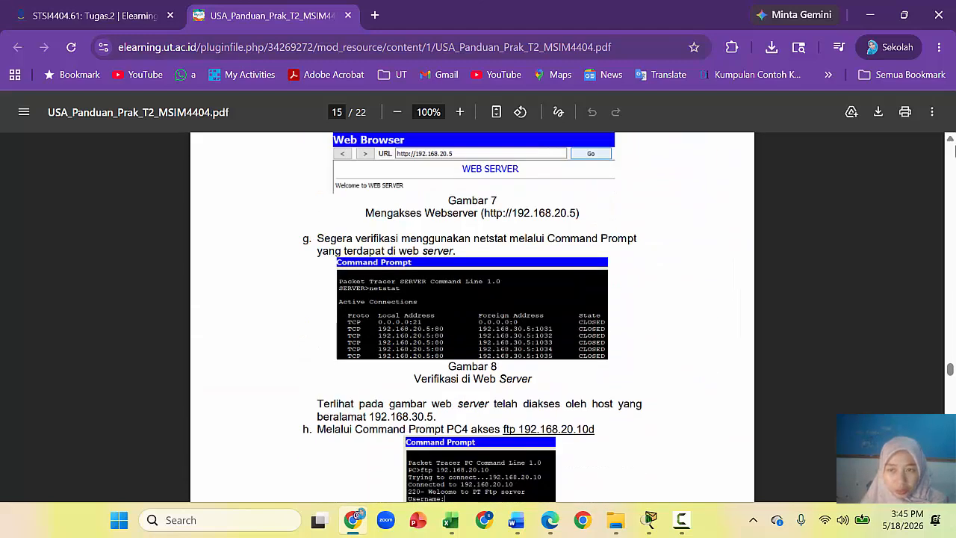
scroll(950, 367, "up", 2)
left_click_drag(950, 367, 950, 410)
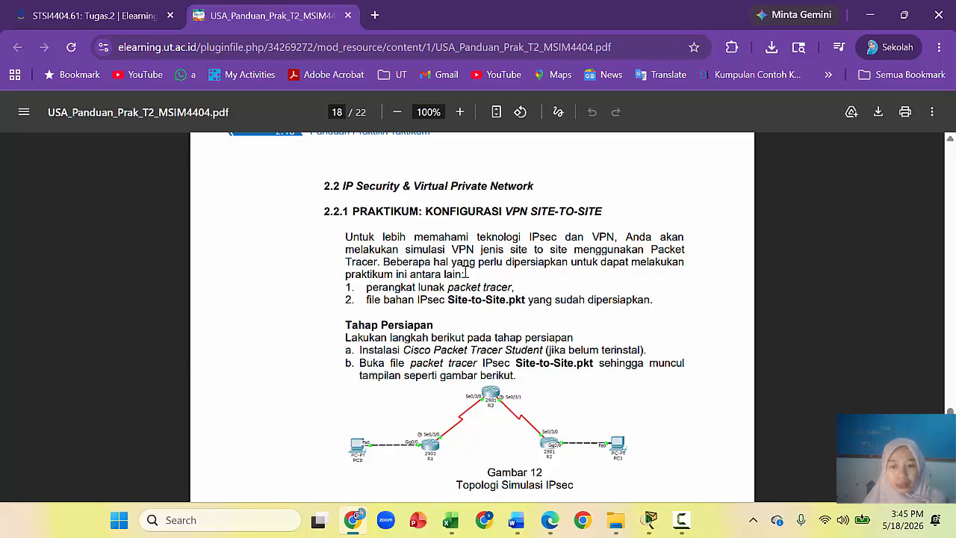
left_click(615, 521)
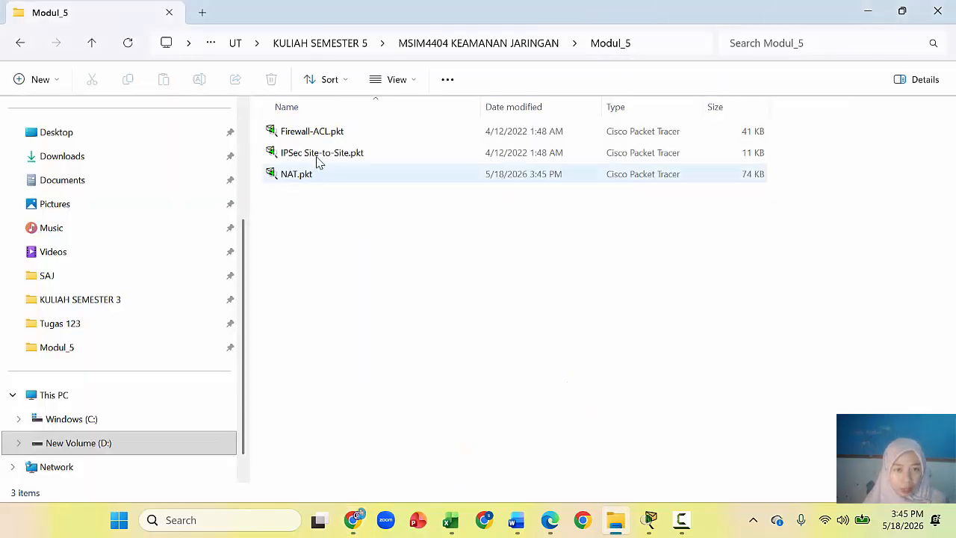
left_click(649, 521)
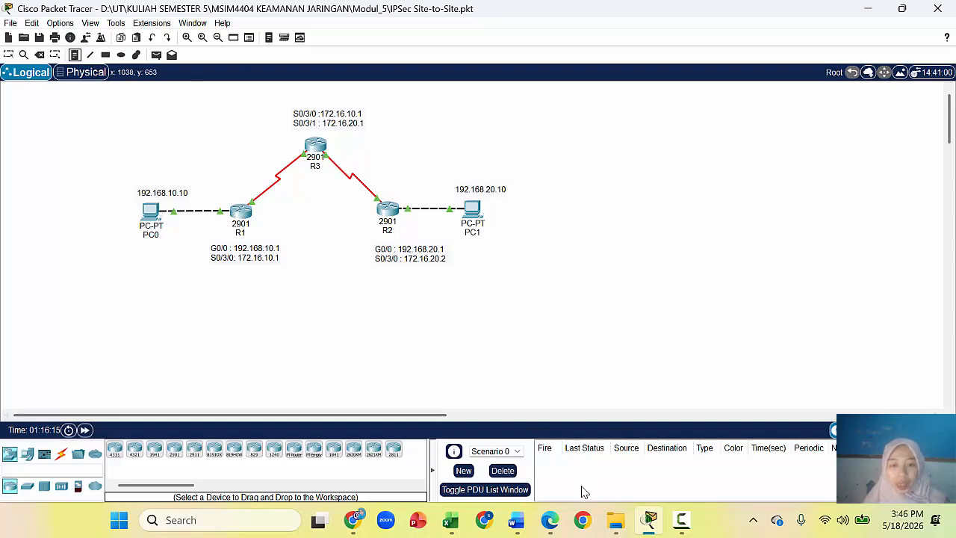
Step: Snap Packet Tracer right and the lab guide left, then scroll the guide to Tabel 5.6
key("super+Right")
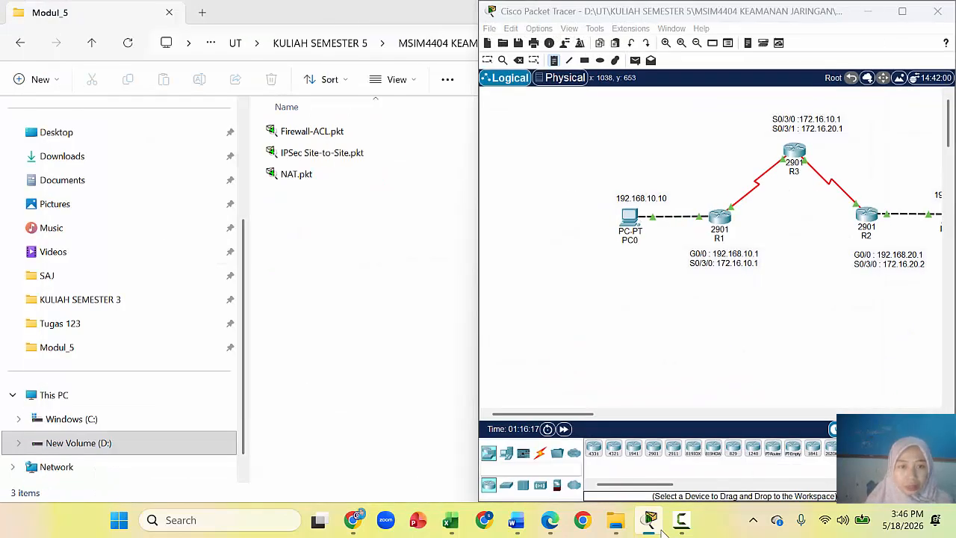
left_click(331, 163)
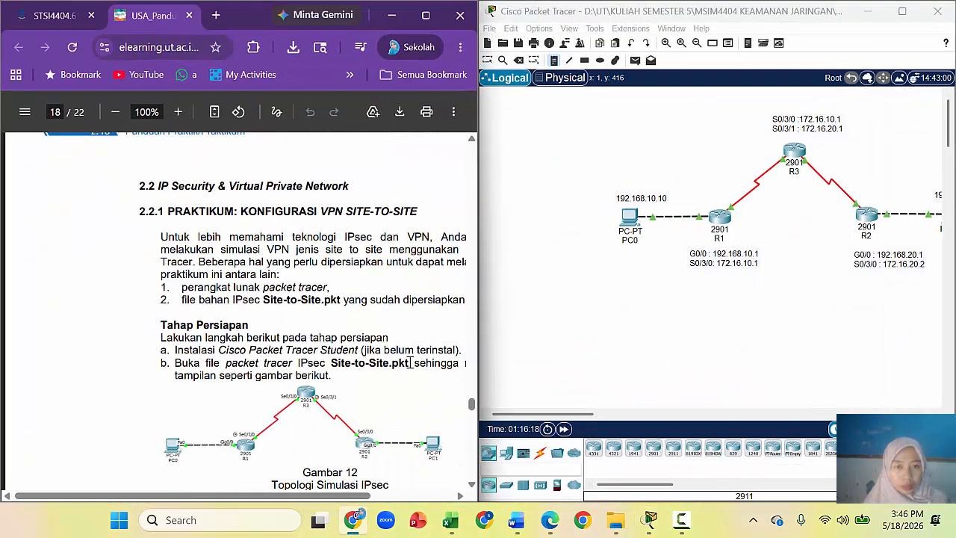
left_click_drag(335, 498, 377, 499)
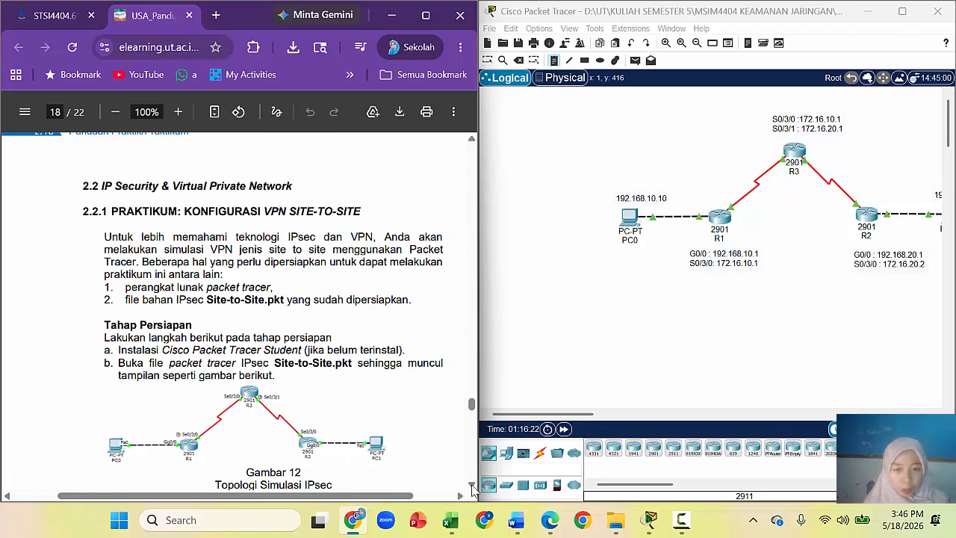
left_click(472, 485)
left_click(472, 486)
left_click(472, 485)
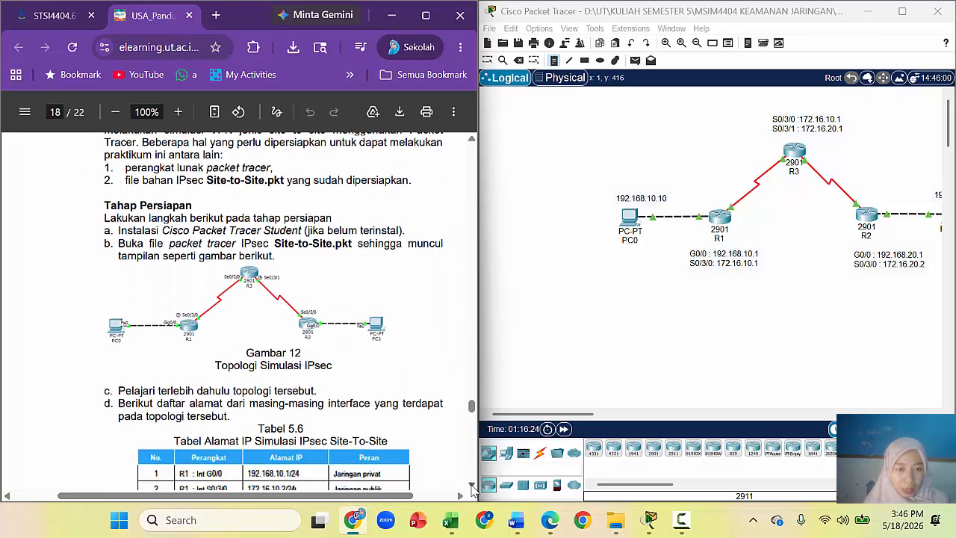
left_click(472, 486)
left_click(472, 485)
left_click(472, 485)
left_click(472, 485)
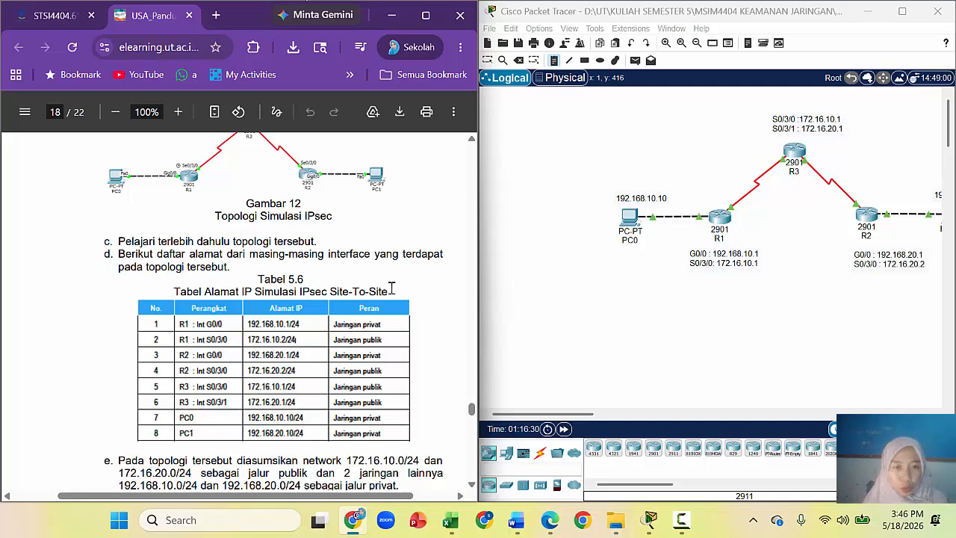
left_click_drag(588, 421, 608, 420)
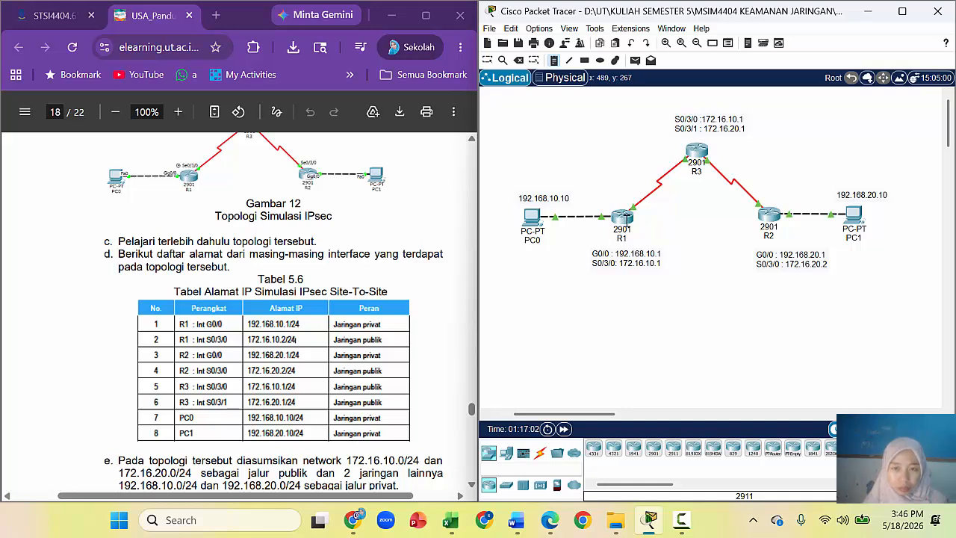
mouse_move(626, 219)
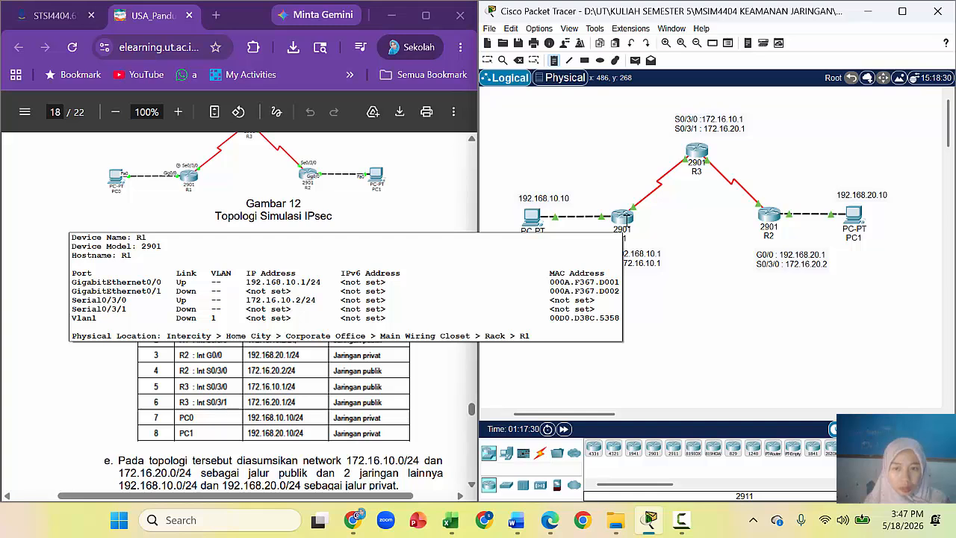
Step: Scroll the lab guide PDF down to step f and the Tahap Pelaksanaan section
left_click(471, 486)
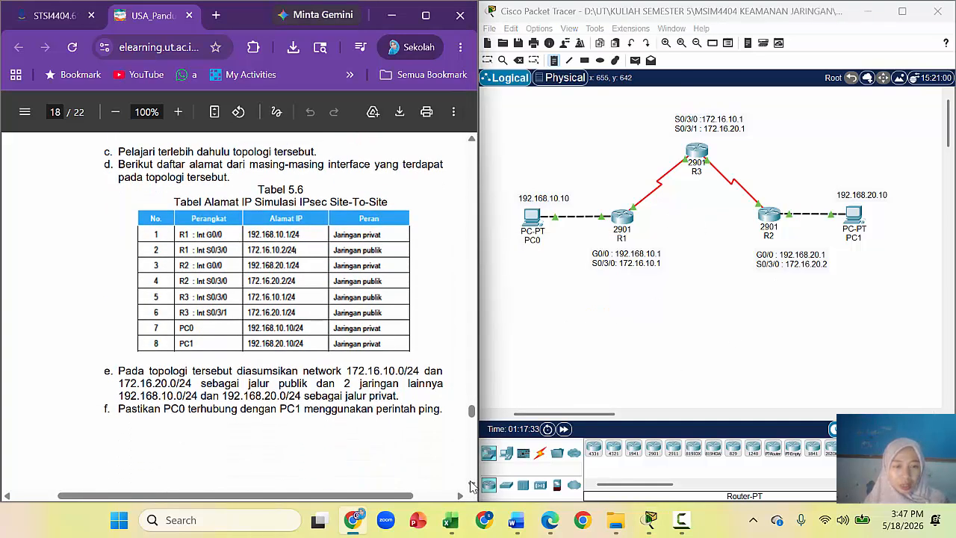
left_click(470, 486)
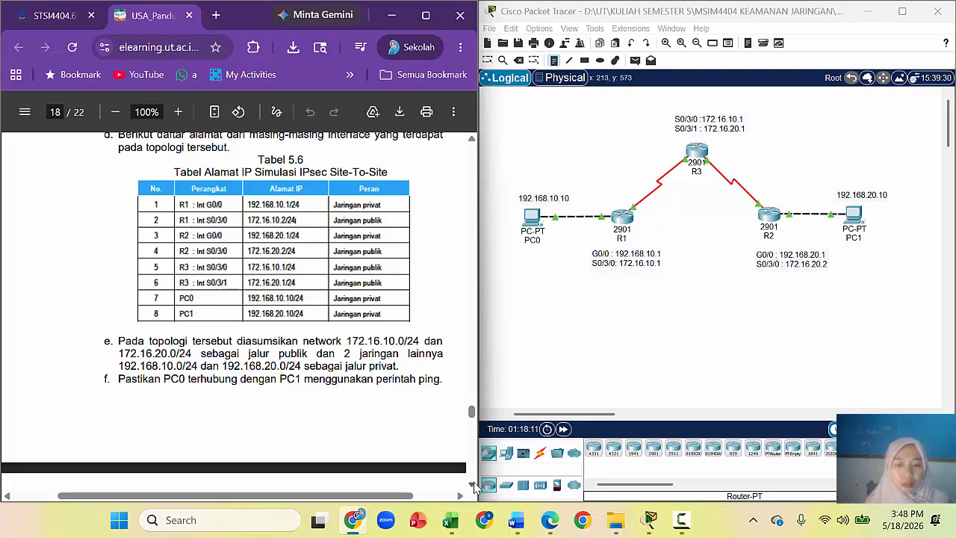
scroll(472, 484, "down", 2)
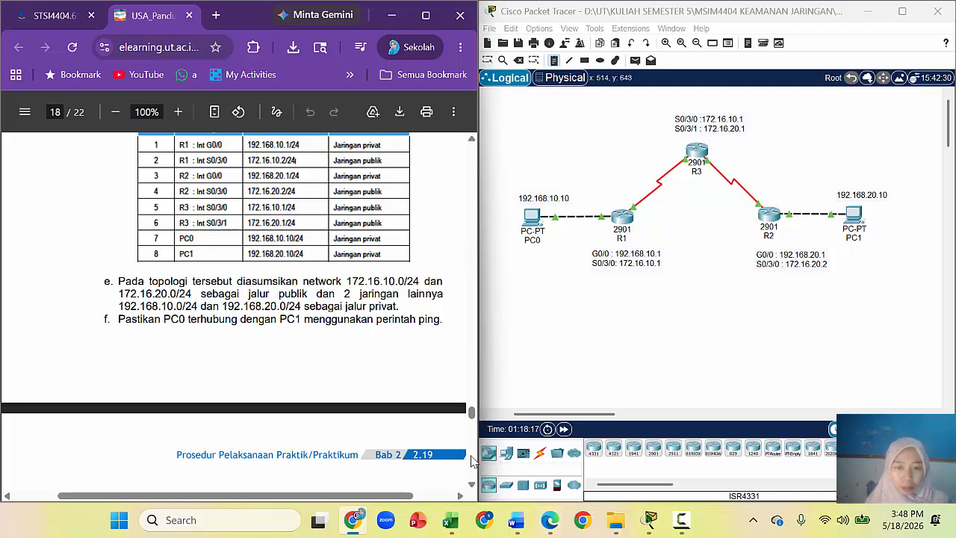
left_click(471, 489)
scroll(472, 488, "down", 2)
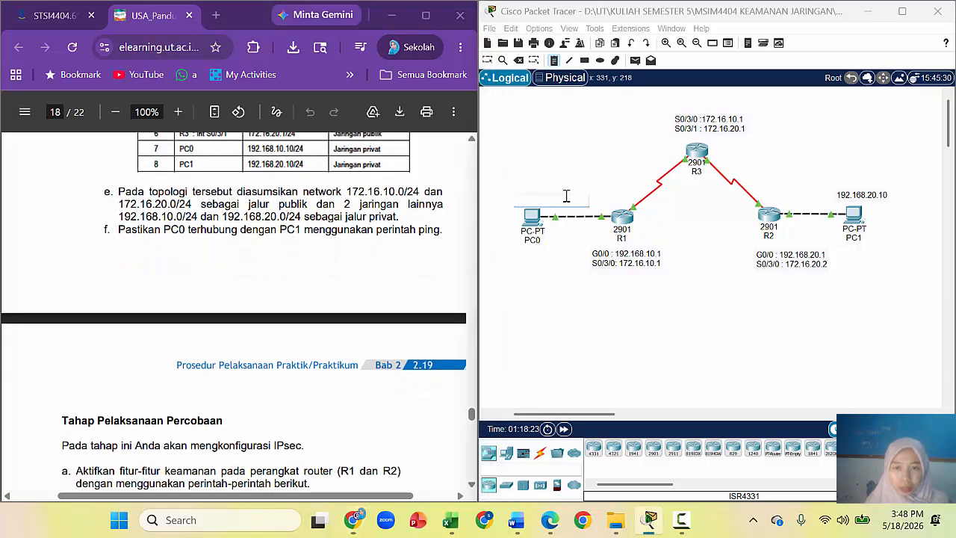
left_click(550, 261)
Step: Select the 192.168.10.10 and 192.168.20.10 address notes in the topology
left_click(487, 60)
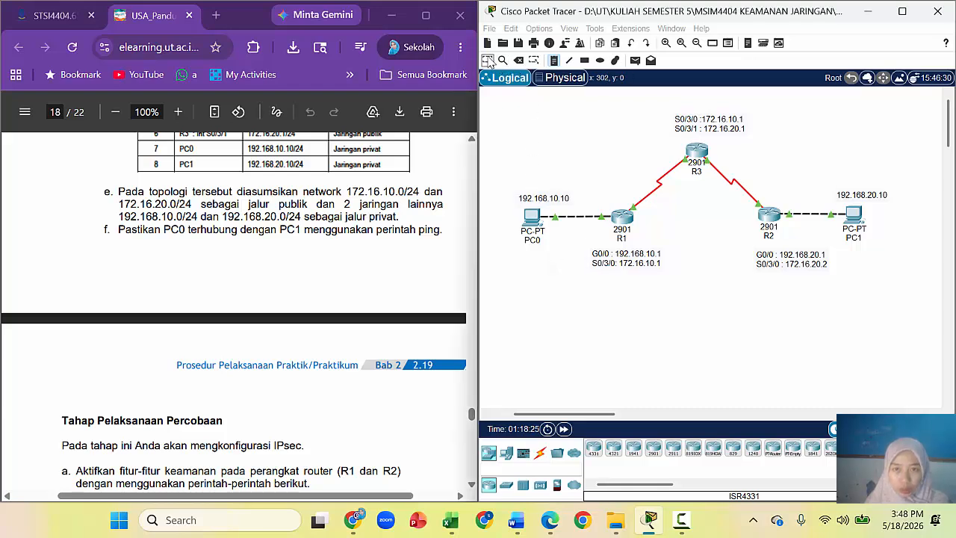
left_click_drag(509, 181, 556, 206)
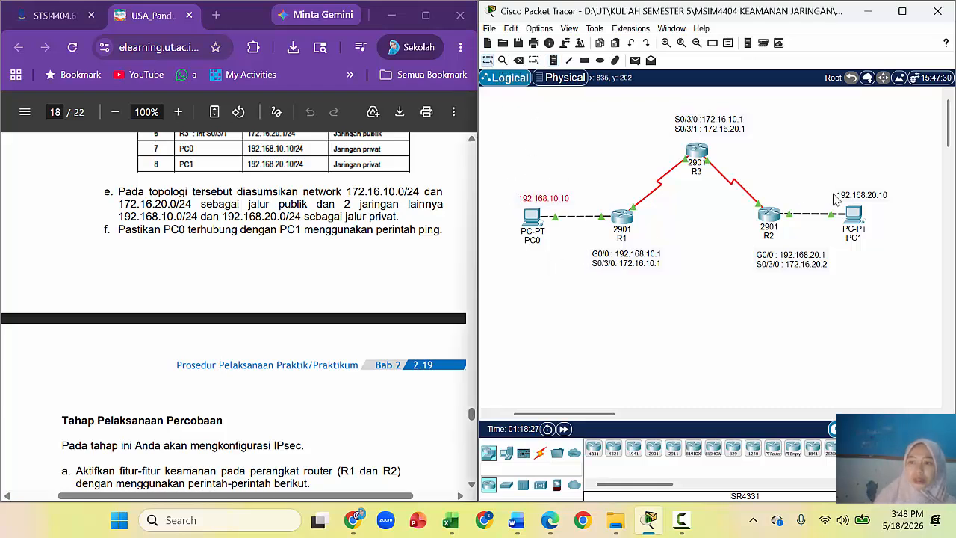
left_click_drag(829, 183, 896, 207)
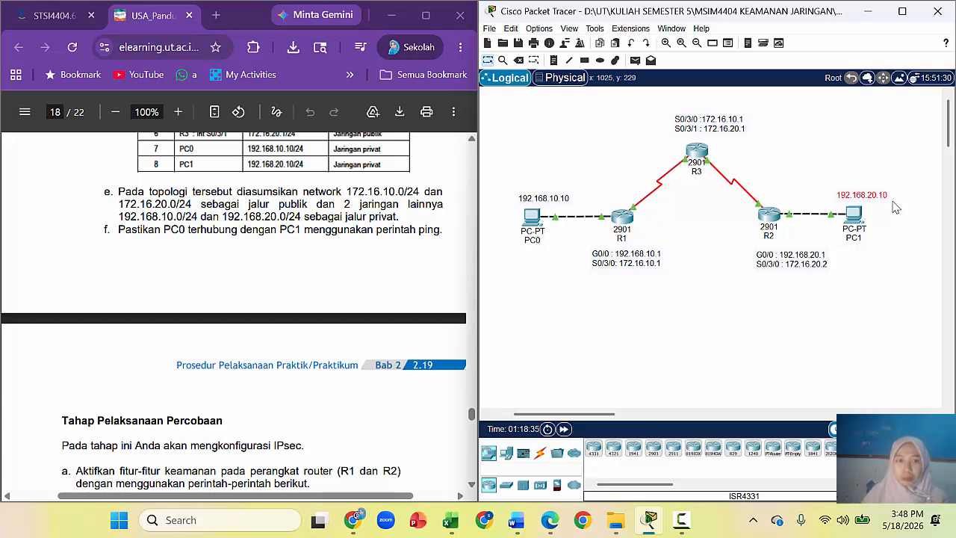
Step: Open the Command Prompt on PC0's Desktop
left_click(531, 216)
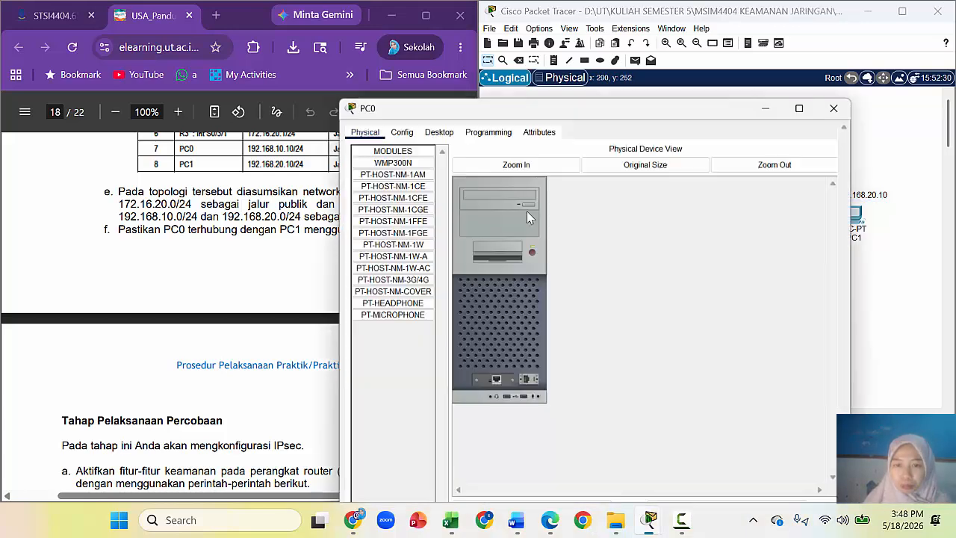
left_click(438, 36)
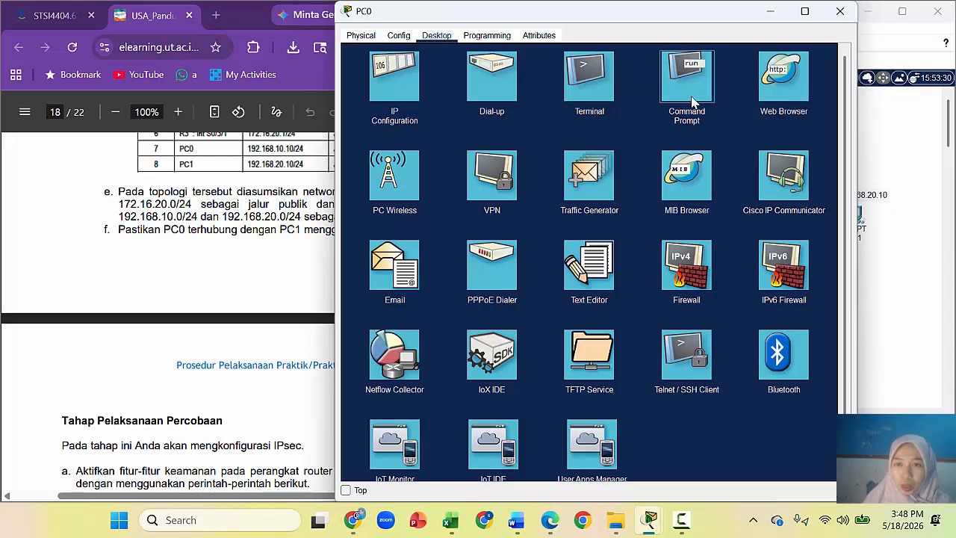
left_click(691, 101)
left_click_drag(677, 17, 538, 32)
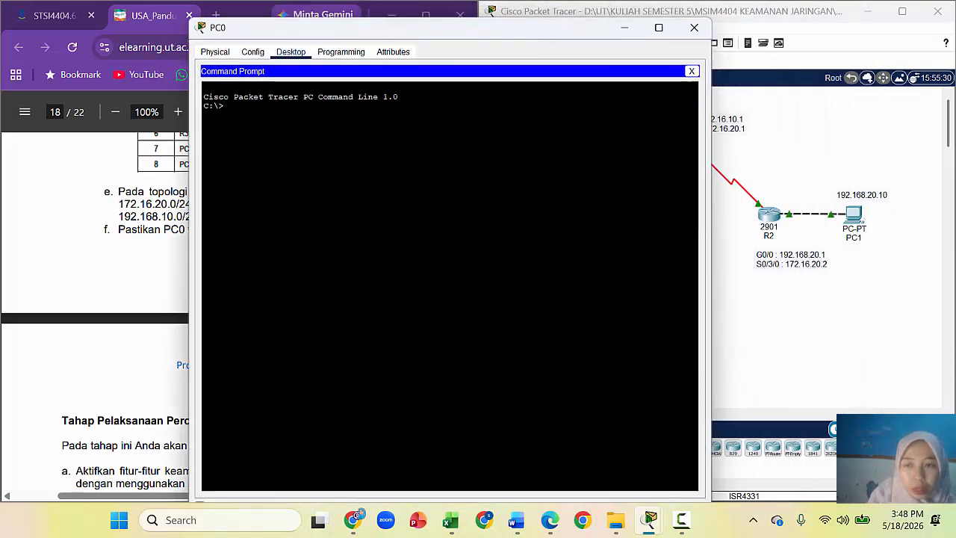
Step: Ping 192.168.20.10 from PC0, getting 3 of 4 replies, then minimize PC0's window
type("ping")
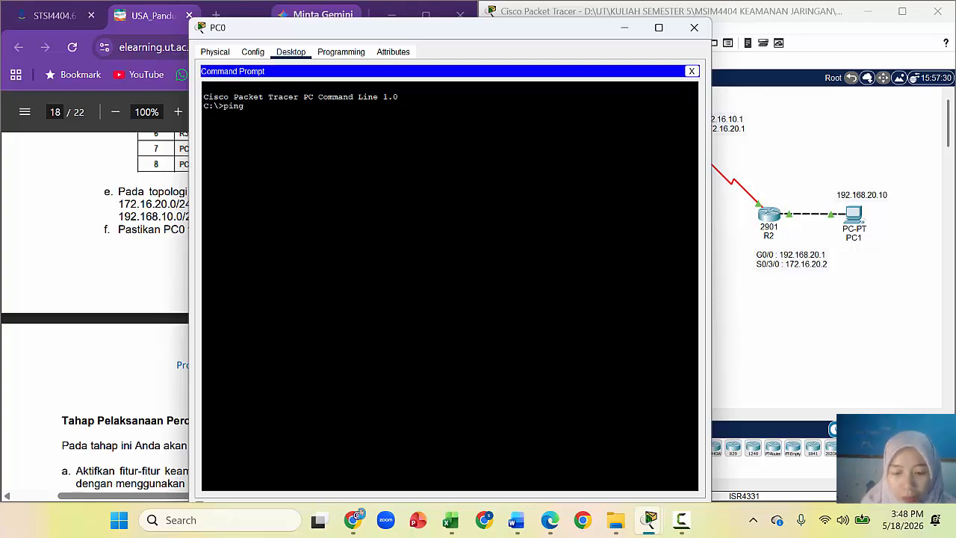
type(" 192.")
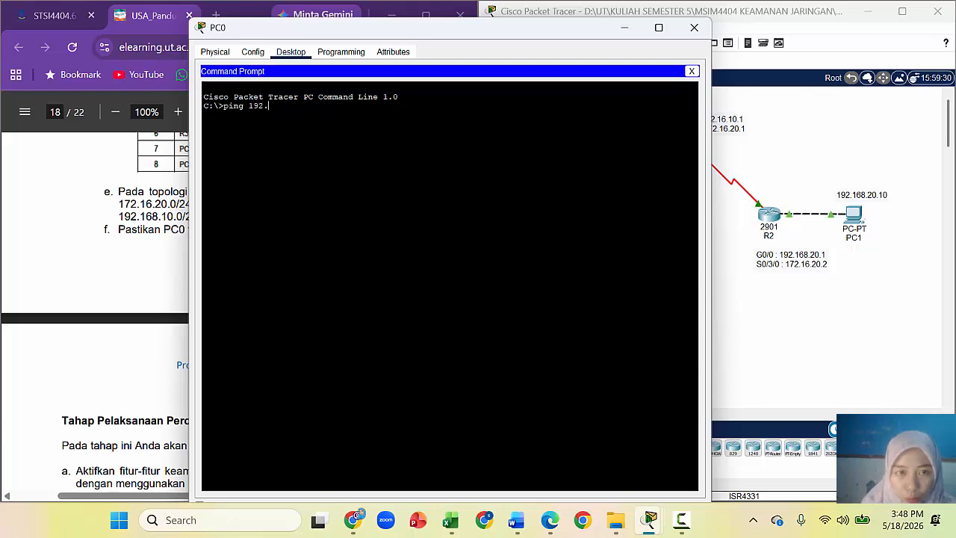
type("168.20.1")
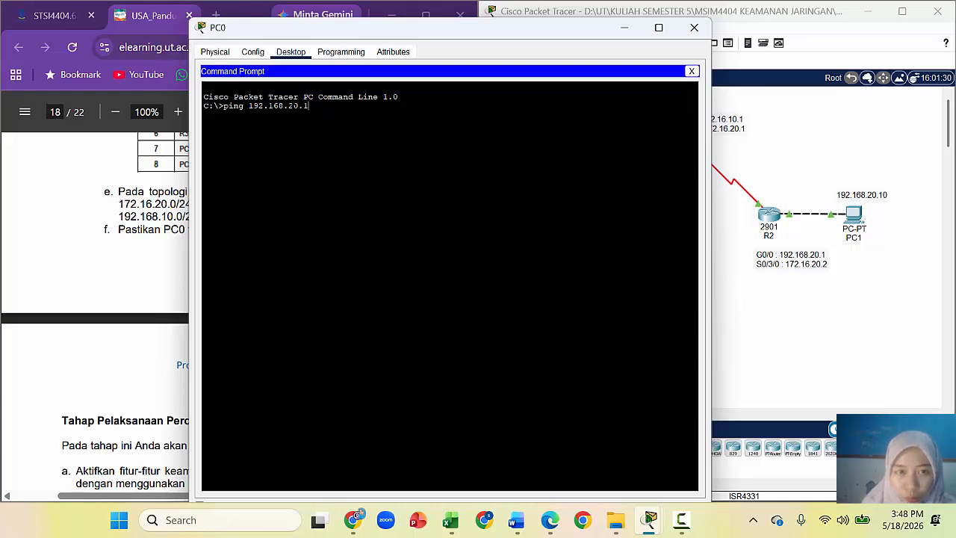
key("Return")
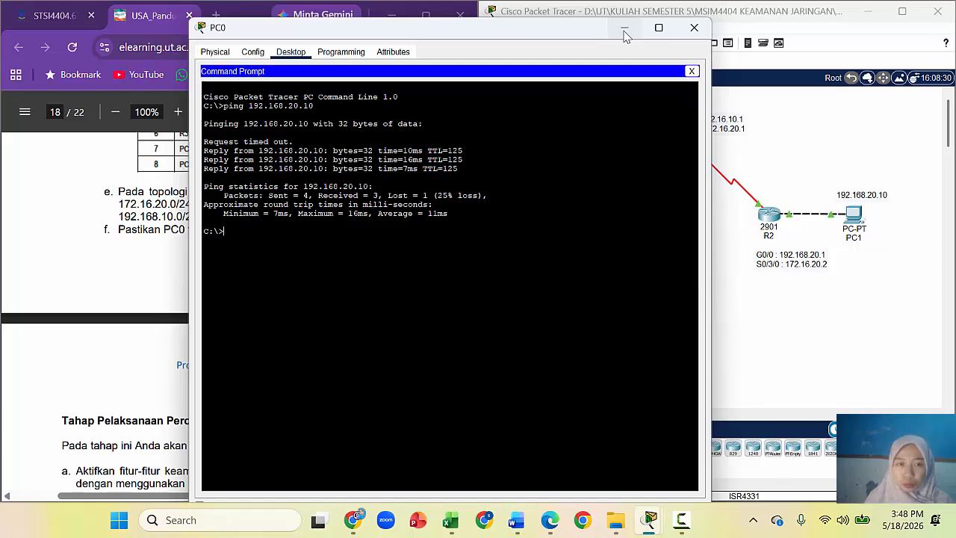
left_click(624, 30)
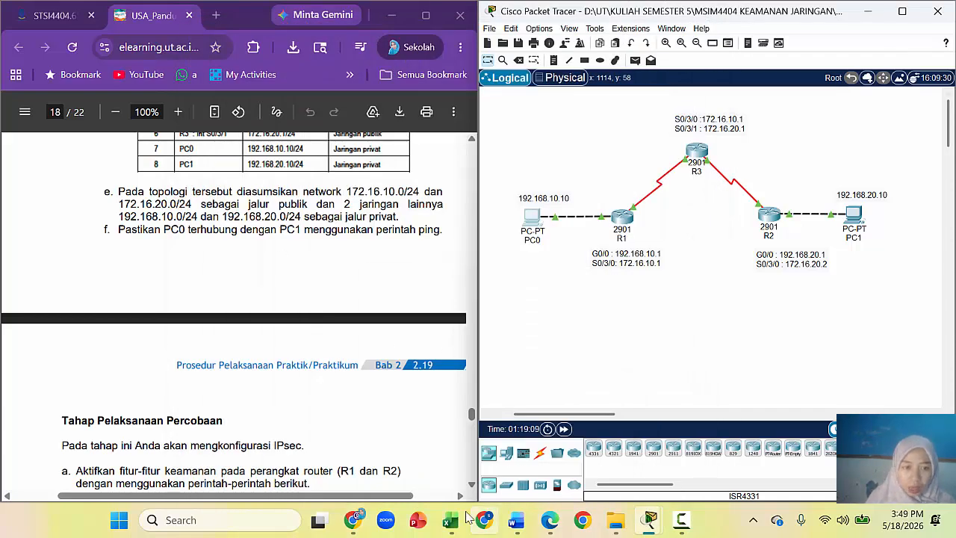
Step: Scroll the lab guide to page 19, showing the securityk9 license commands and expected license table
left_click(470, 485)
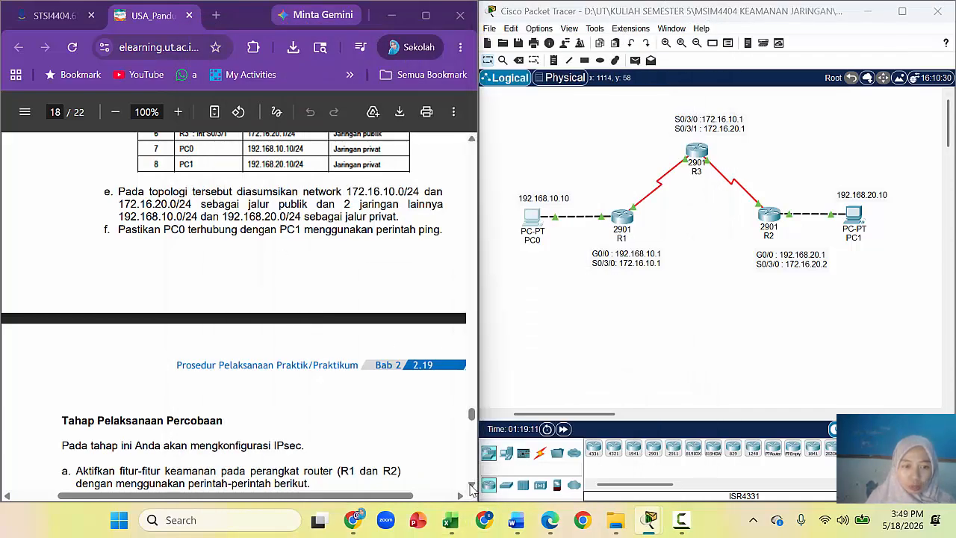
left_click(471, 487)
left_click(470, 487)
left_click(470, 487)
left_click(470, 487)
left_click(471, 487)
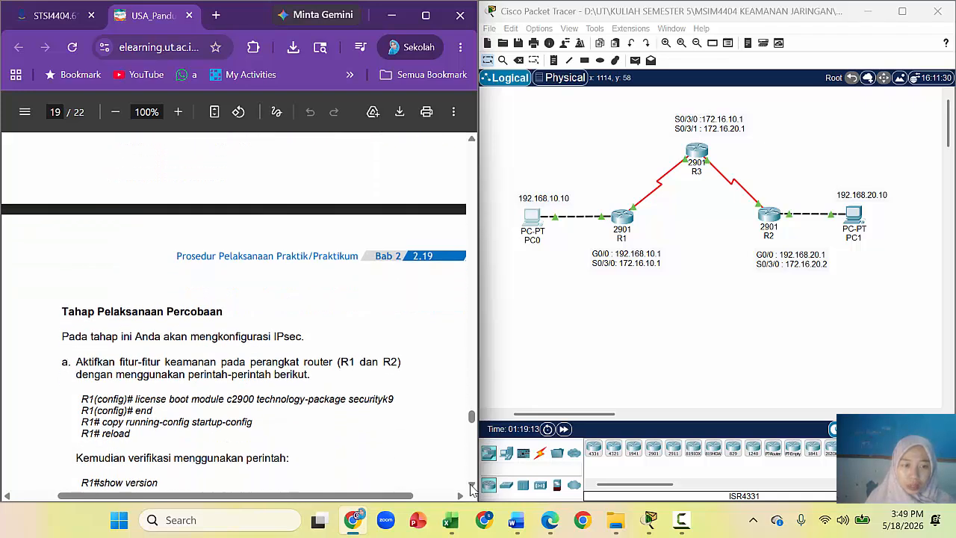
left_click(470, 486)
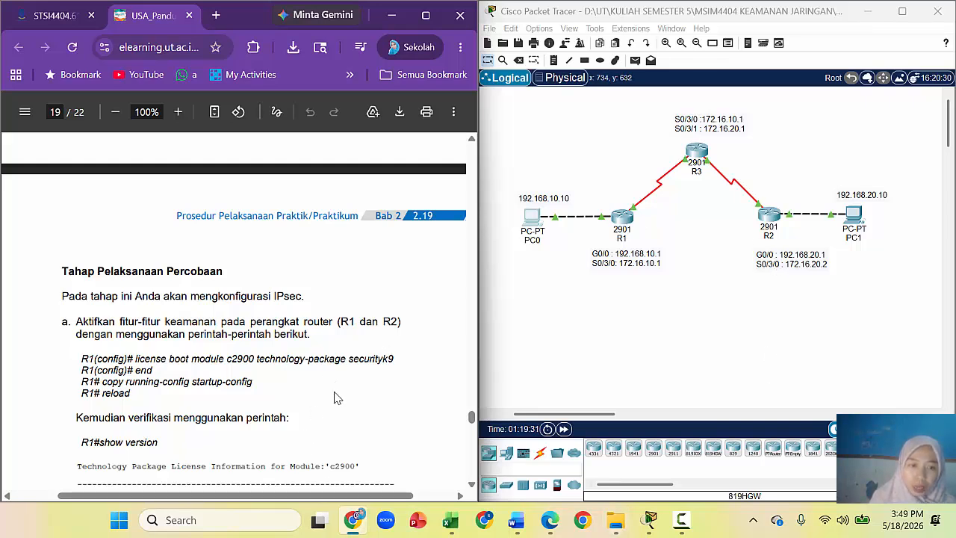
left_click(471, 484)
left_click(471, 484)
left_click(471, 484)
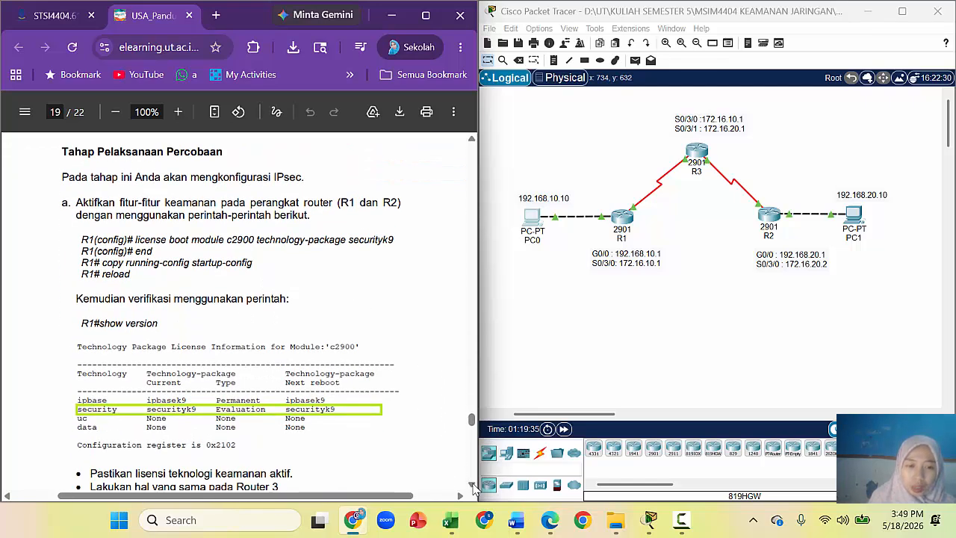
left_click(472, 483)
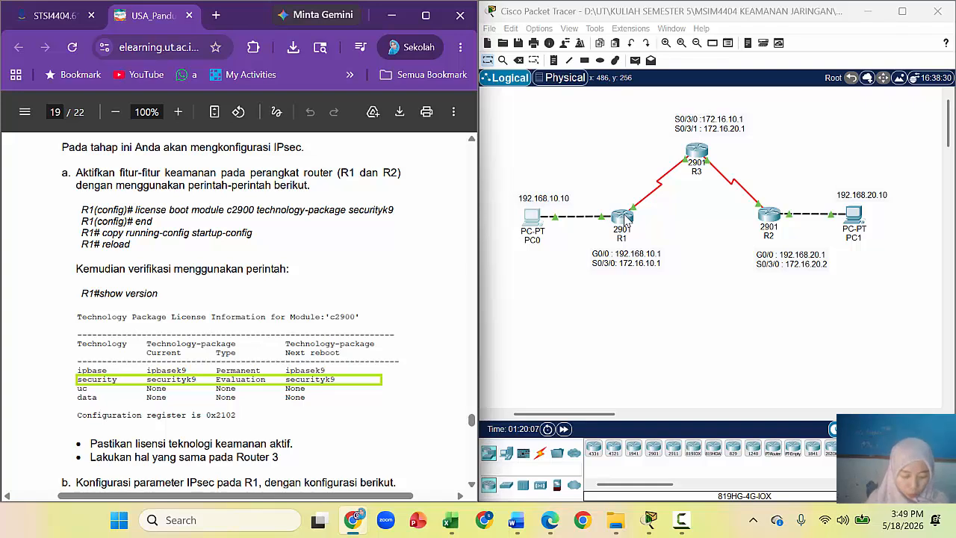
Step: In R1's CLI, enter privileged mode with en and global configuration with configure t
left_click(625, 218)
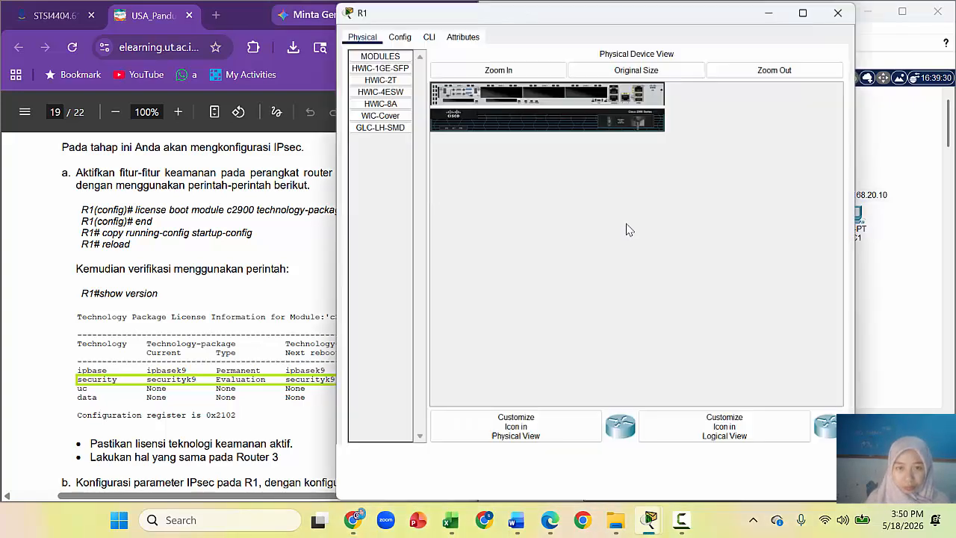
left_click(430, 37)
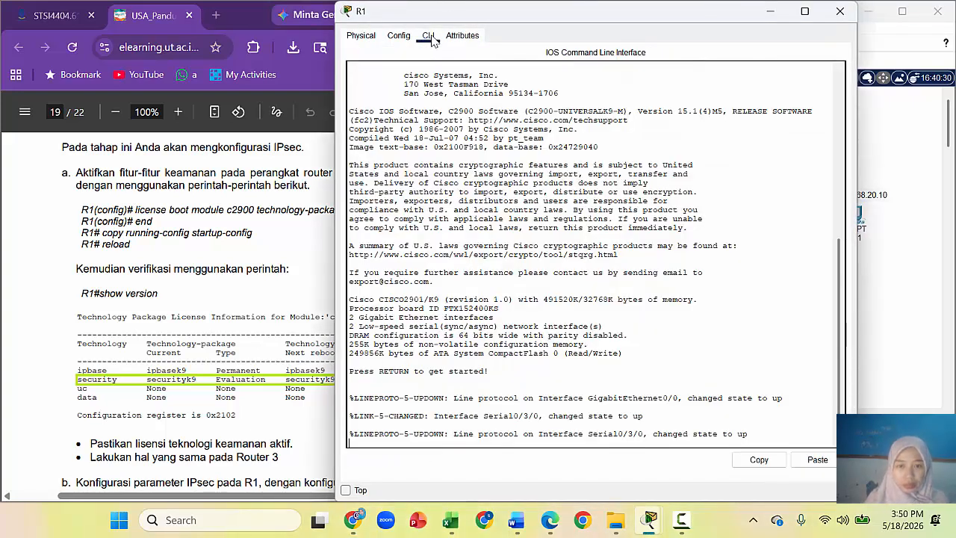
key("Return")
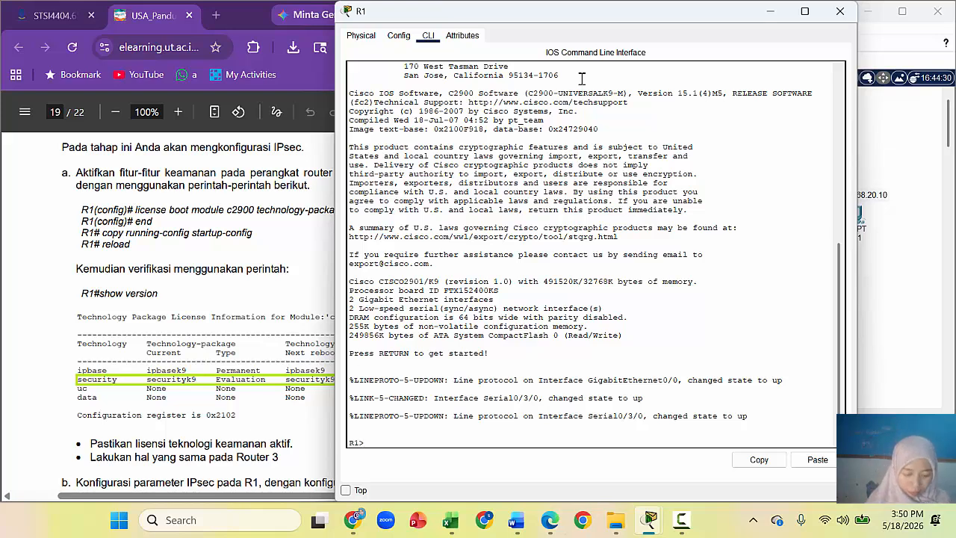
left_click_drag(595, 17, 619, 50)
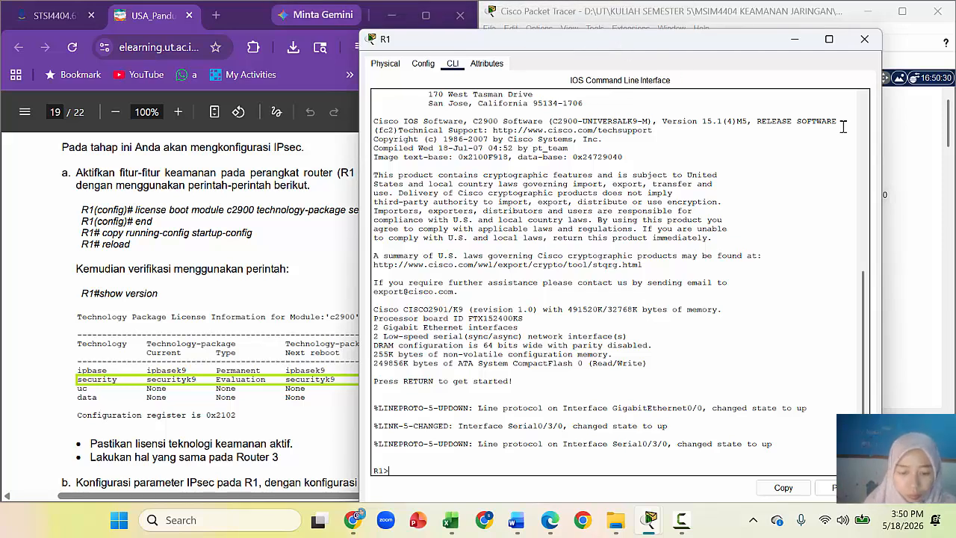
type("en")
key("Return")
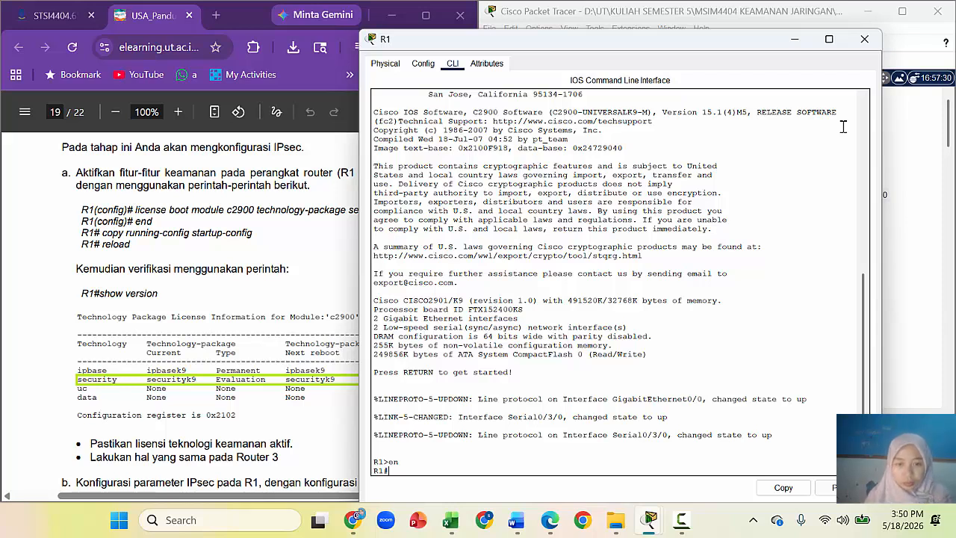
type("co")
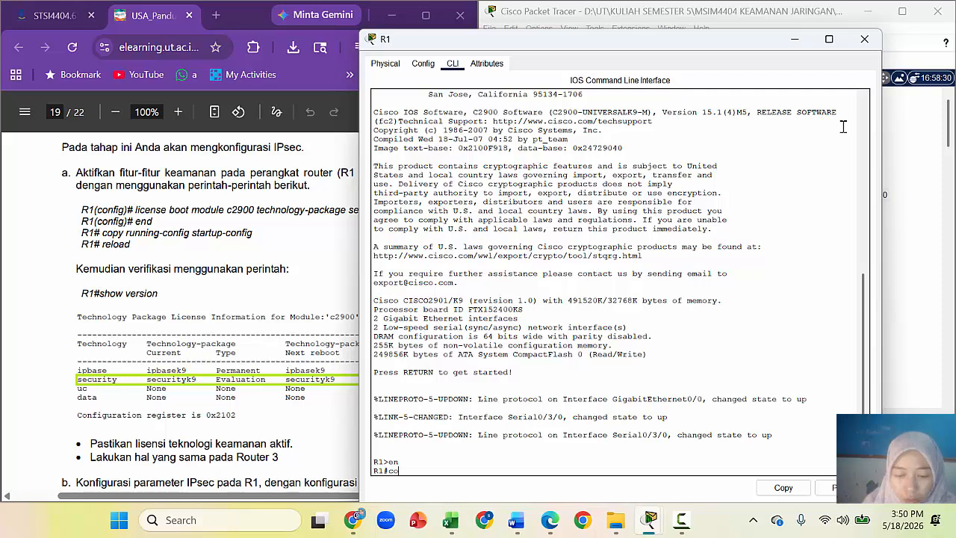
type("nfigur")
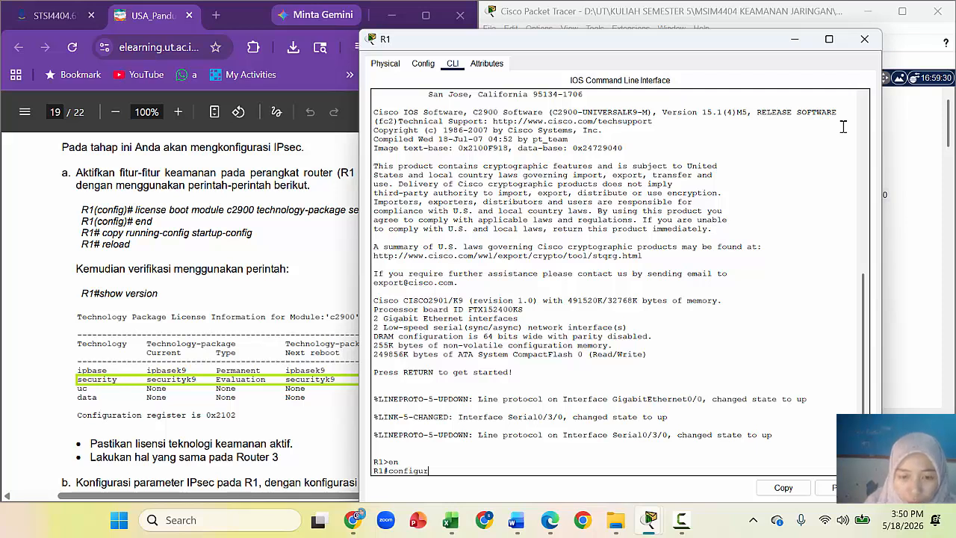
type("e")
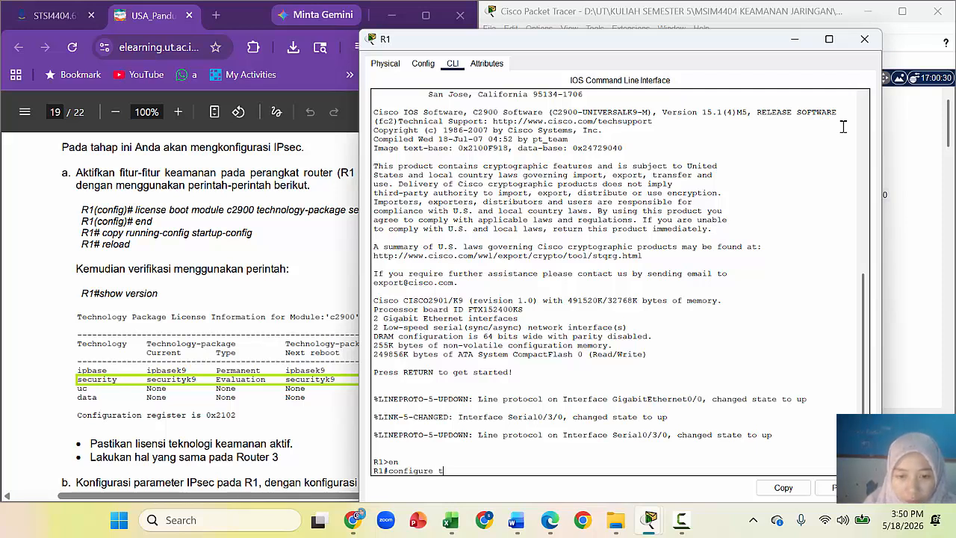
type(" t")
key("Return")
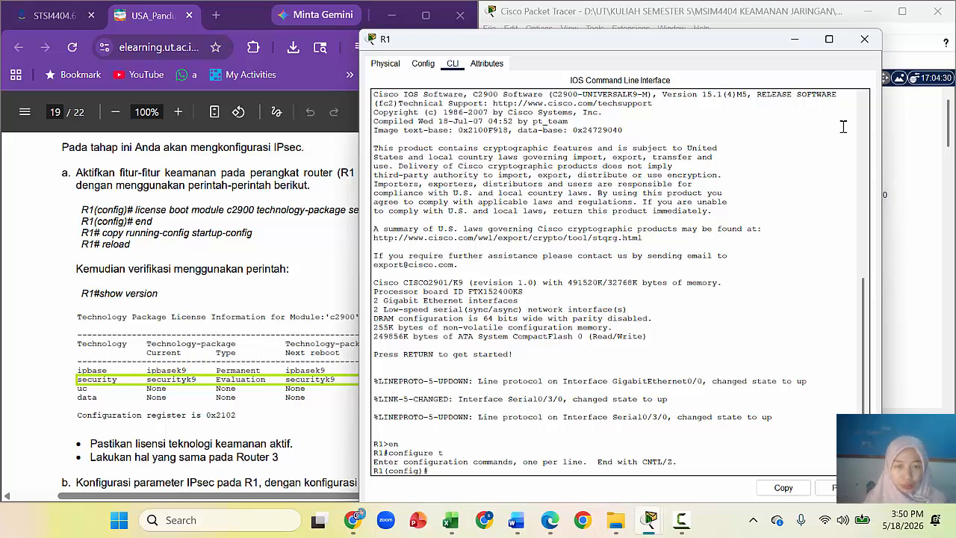
Step: Copy 'license boot module c2900 technology-package securityk9' from the PDF into R1's CLI
left_click(153, 202)
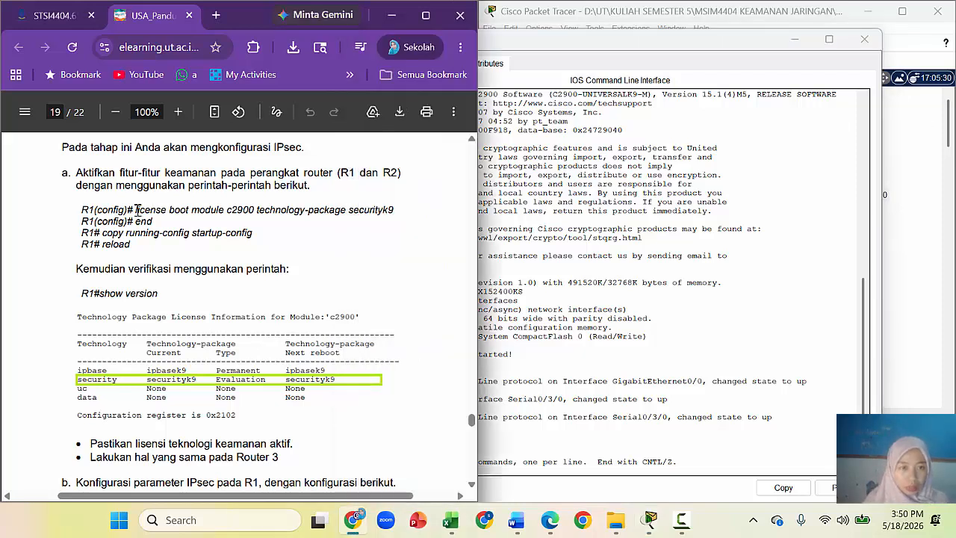
left_click_drag(137, 205, 394, 212)
right_click(389, 210)
left_click(413, 228)
left_click(521, 353)
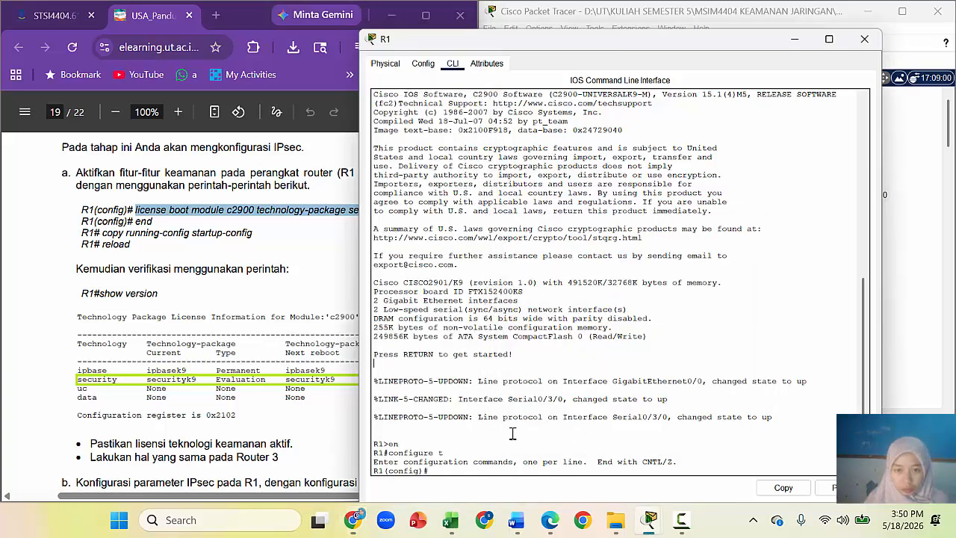
right_click(443, 470)
left_click(469, 492)
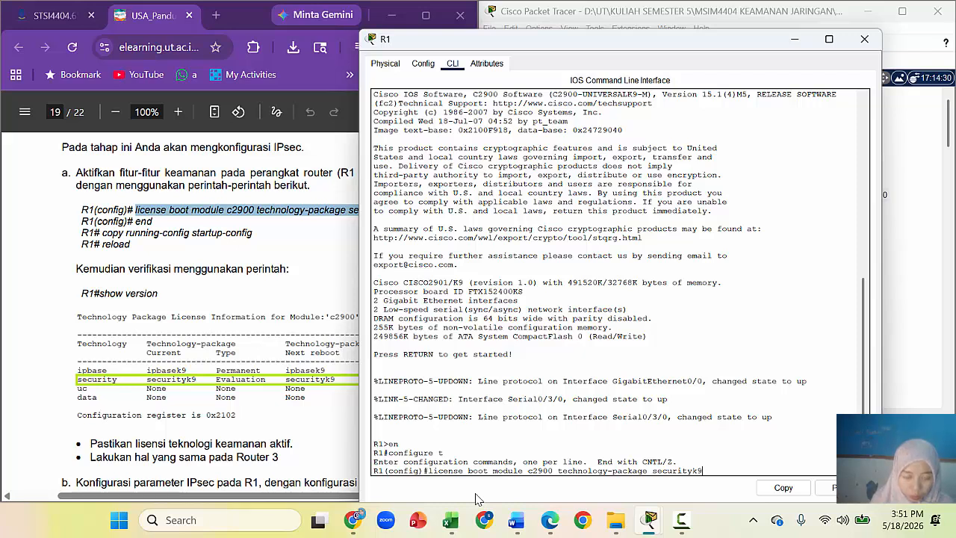
Step: Run the license command and answer yes to accept the securityk9 license agreement
key("Return")
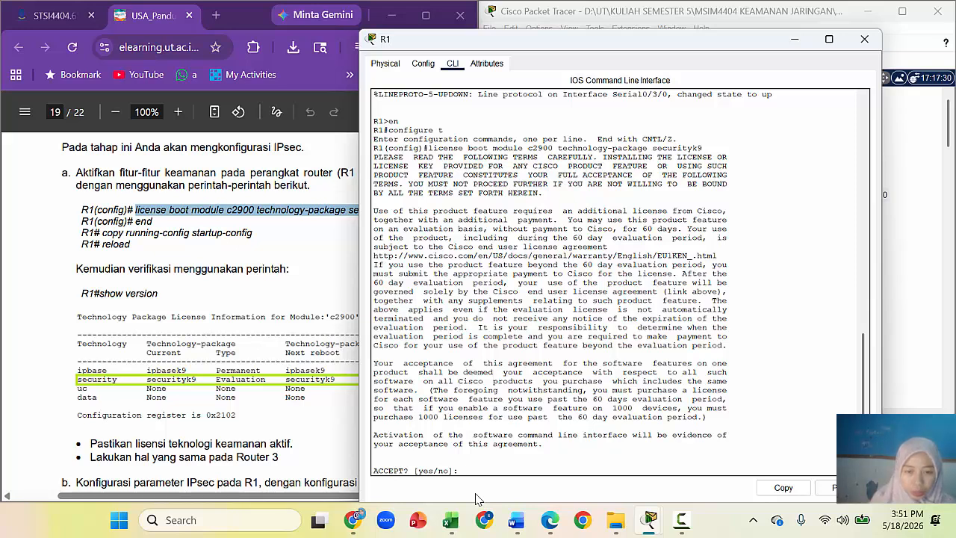
type("yes")
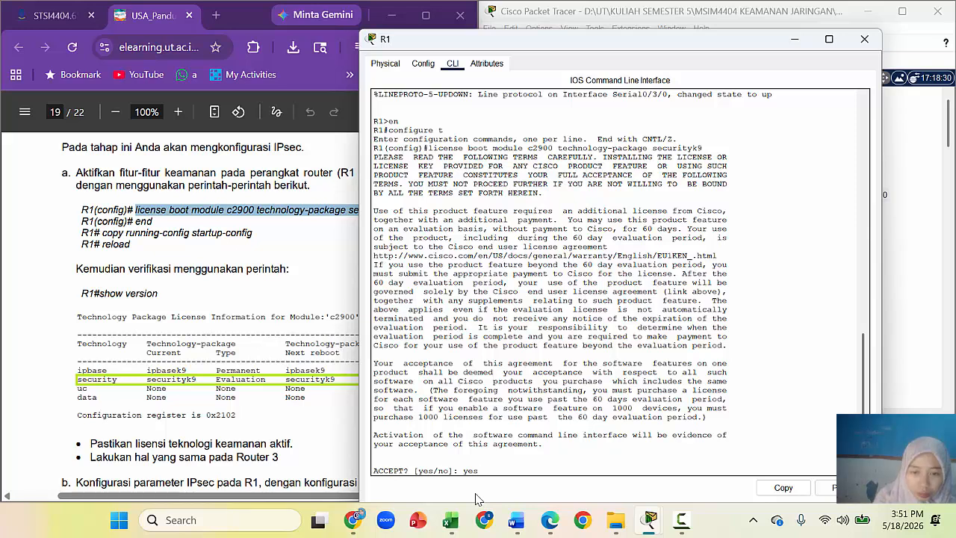
key("Return")
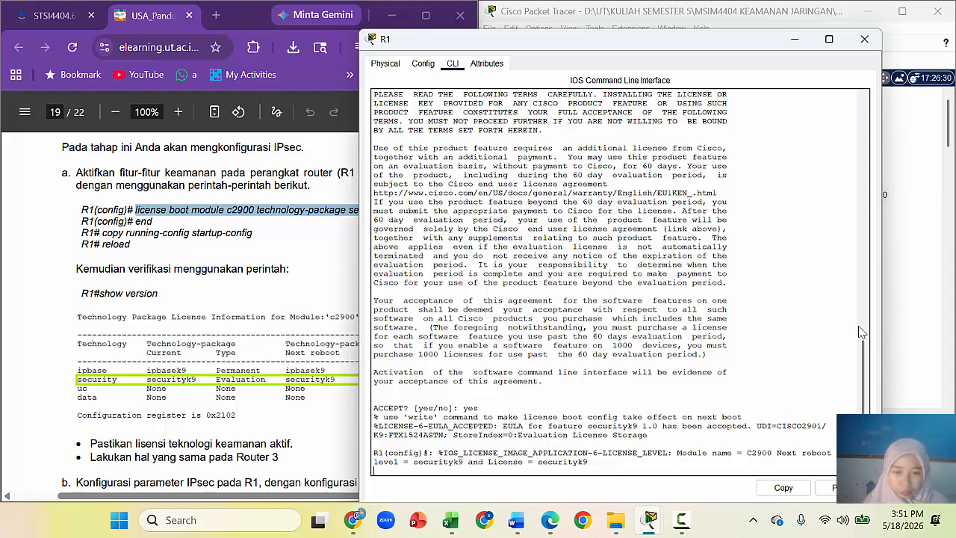
left_click_drag(731, 48, 762, 26)
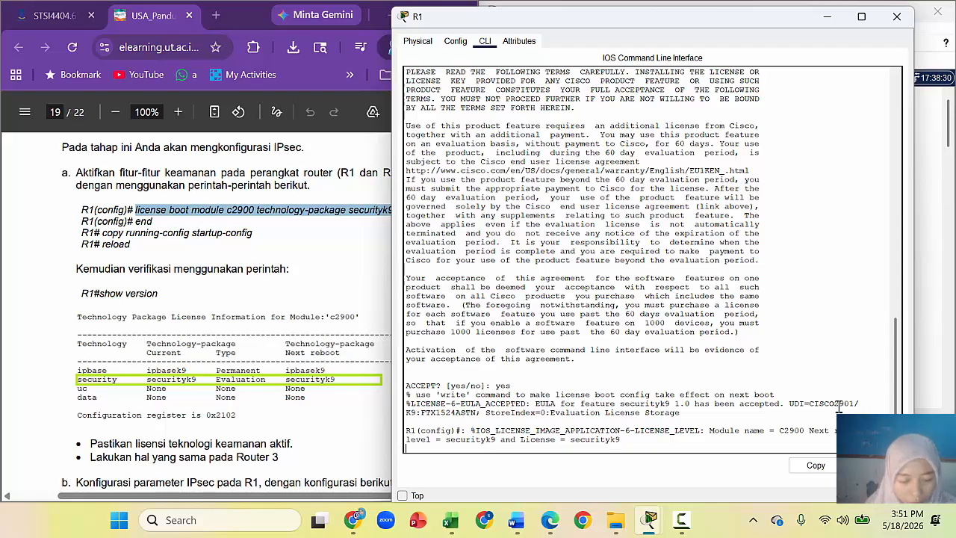
Step: Capture a near full-screen screenshot of R1's securityk9 license acceptance output
key("super+shift+s")
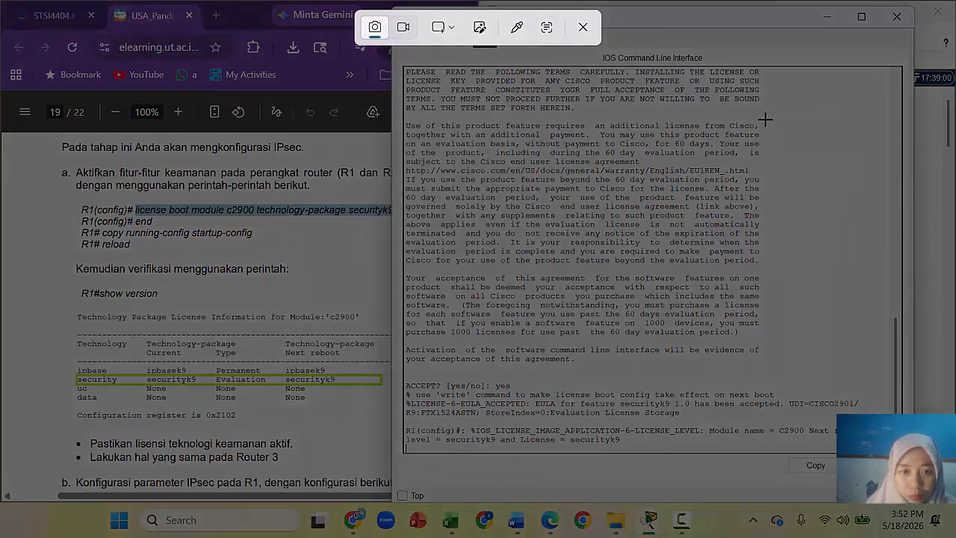
left_click(582, 29)
left_click_drag(841, 28, 208, 39)
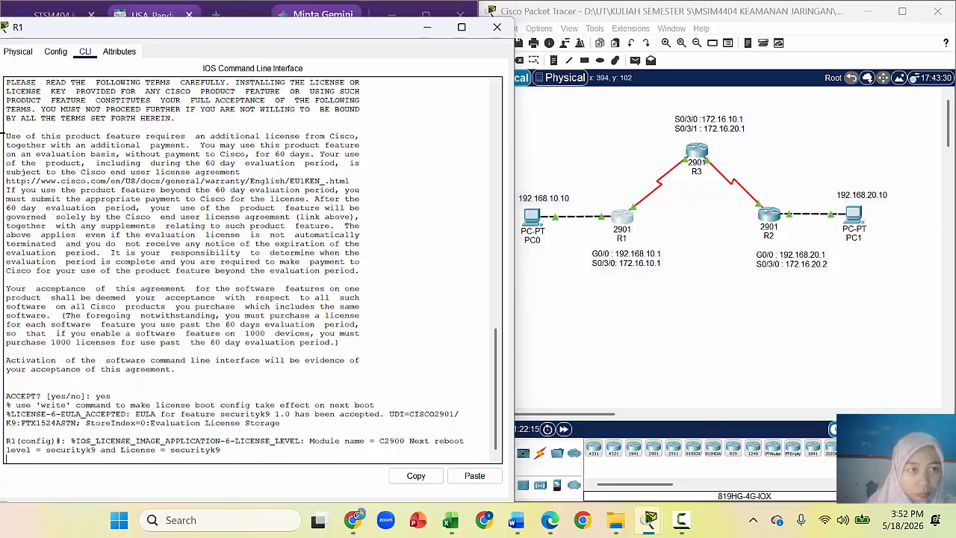
key("super+shift+s")
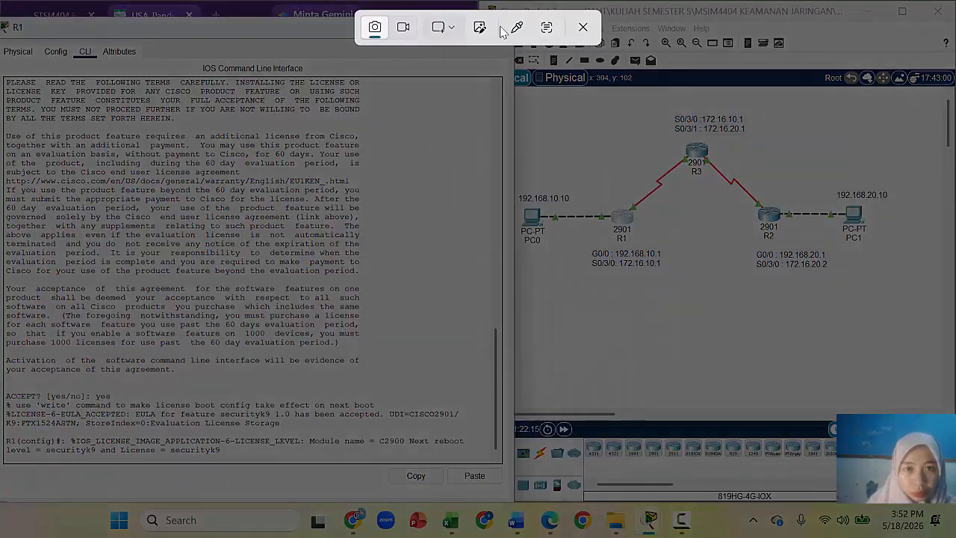
left_click(582, 27)
left_click_drag(314, 42, 312, 25)
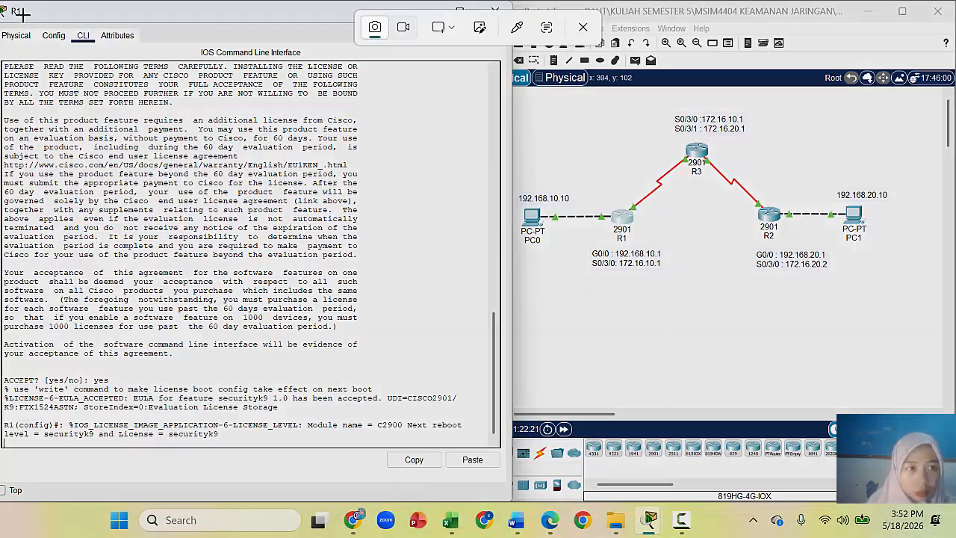
key("super+shift+s")
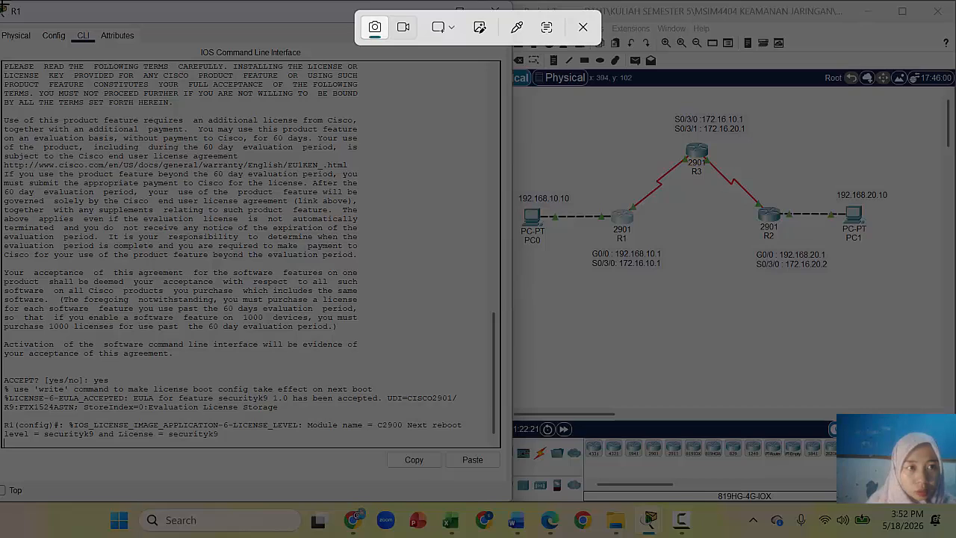
left_click_drag(14, 9, 955, 496)
Step: Paste the screenshot into the Word report and minimize the report
left_click(515, 520)
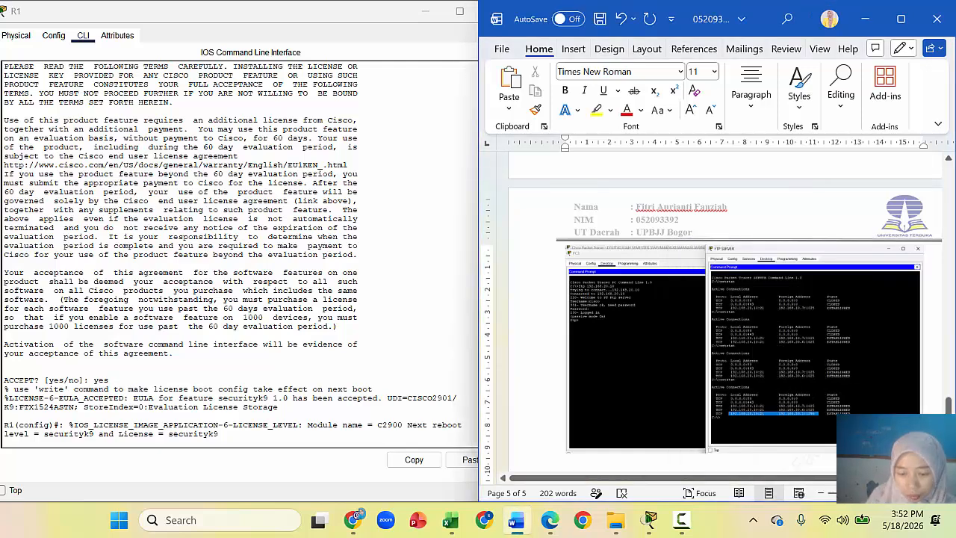
key("ctrl+v")
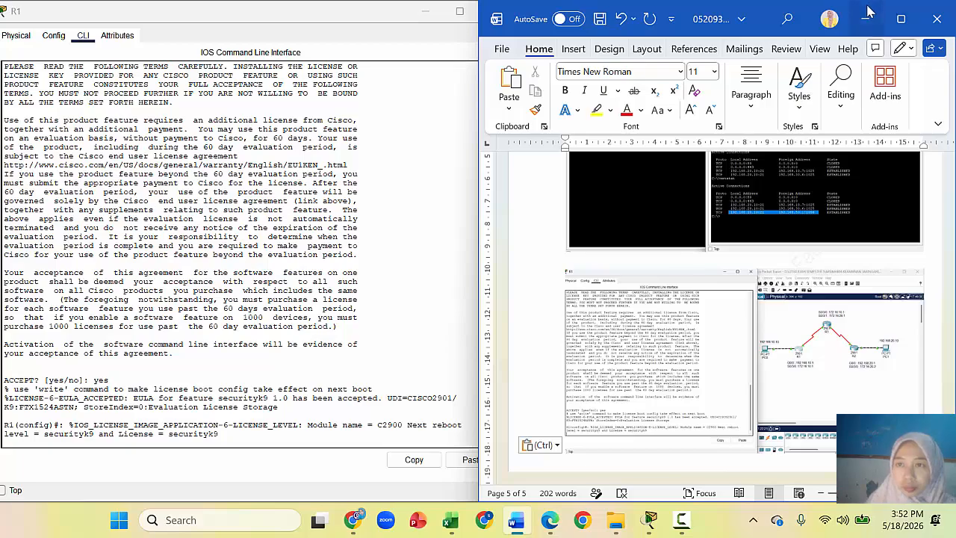
left_click(867, 19)
left_click_drag(372, 17, 757, 15)
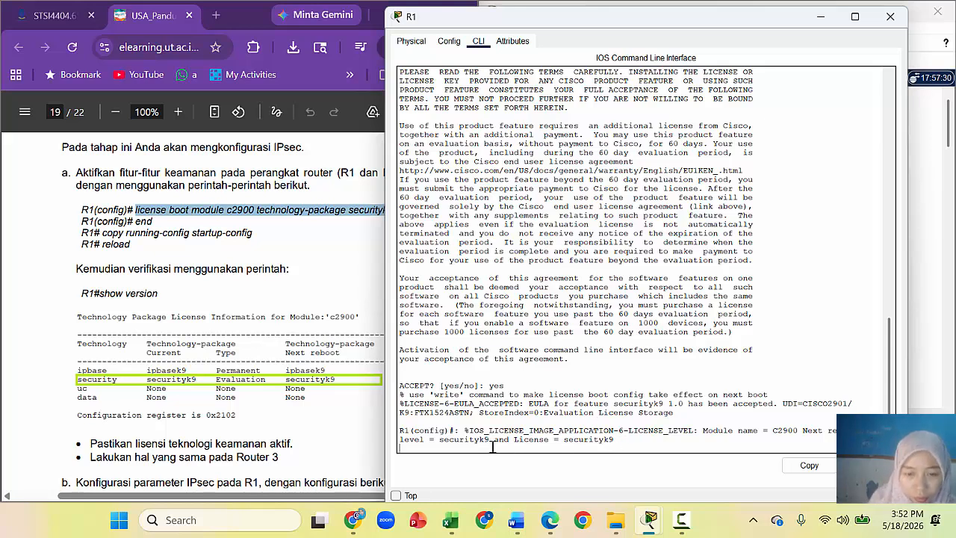
Step: Leave configuration mode on R1 and run copy running-config startup-config
key("Return")
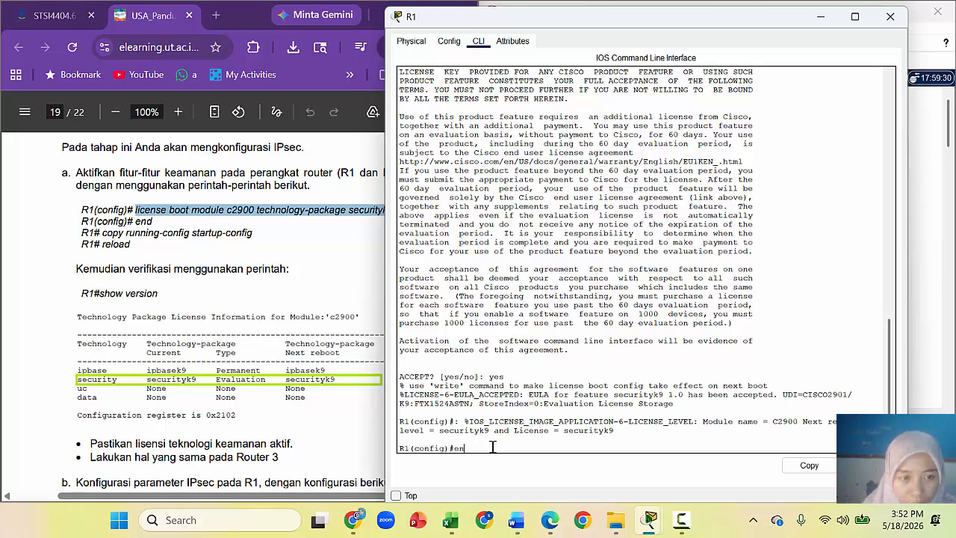
type("d")
key("Return")
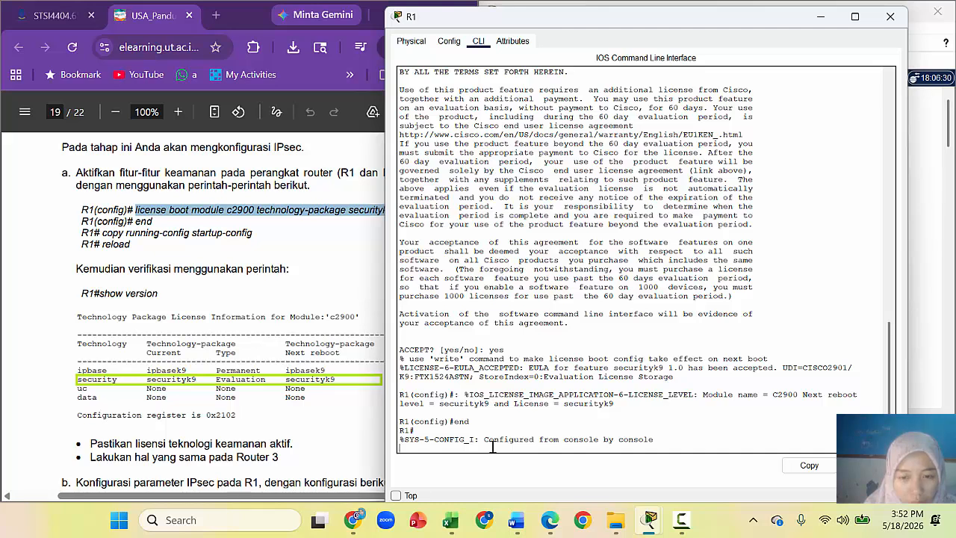
key("Return")
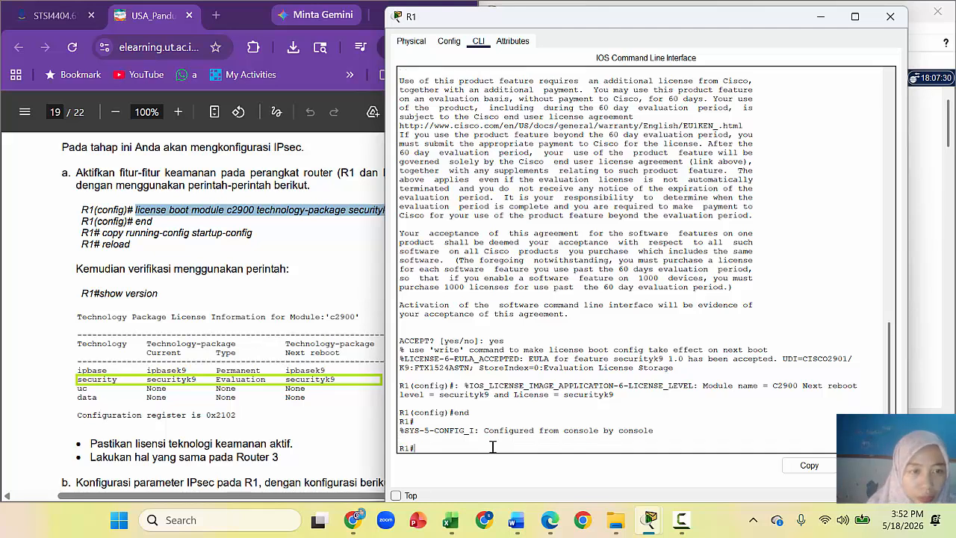
type("copy run")
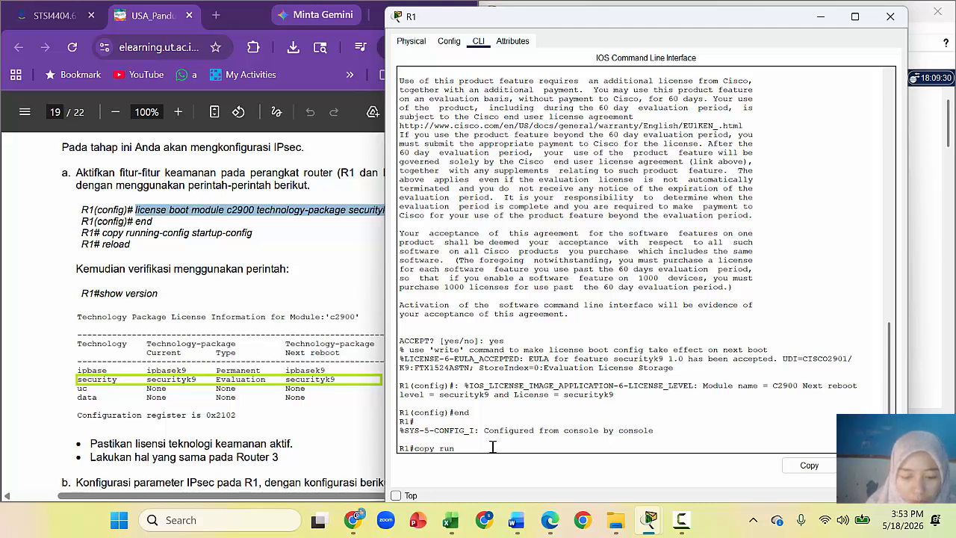
type("ning")
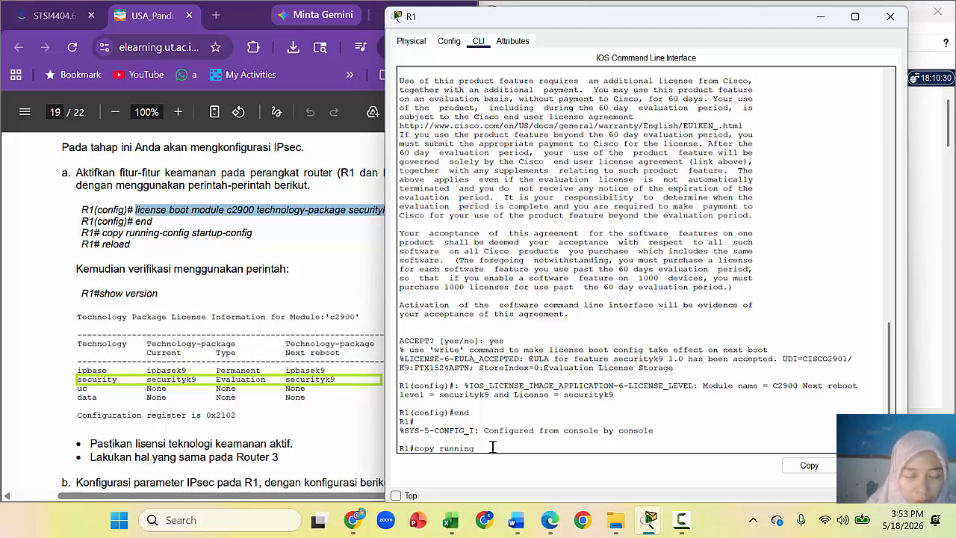
type("-")
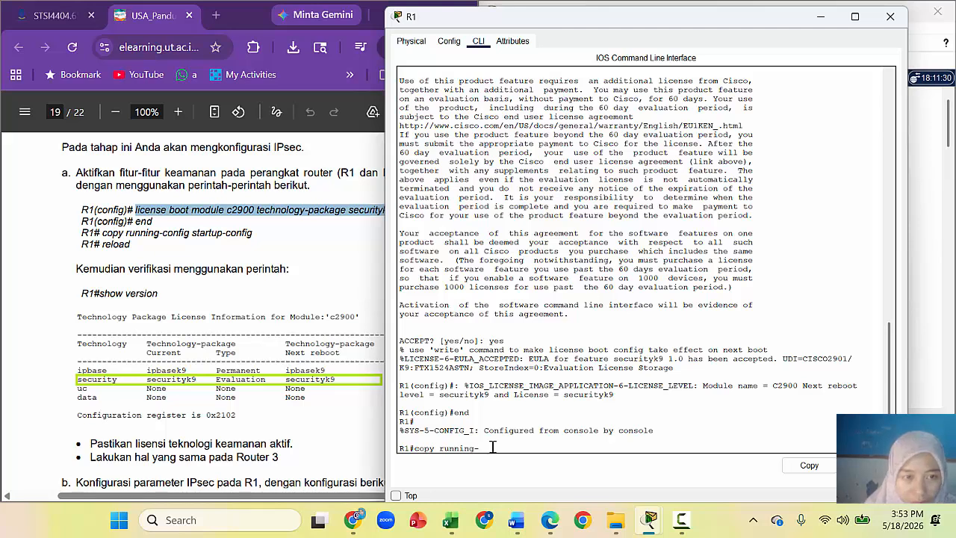
type("config startup")
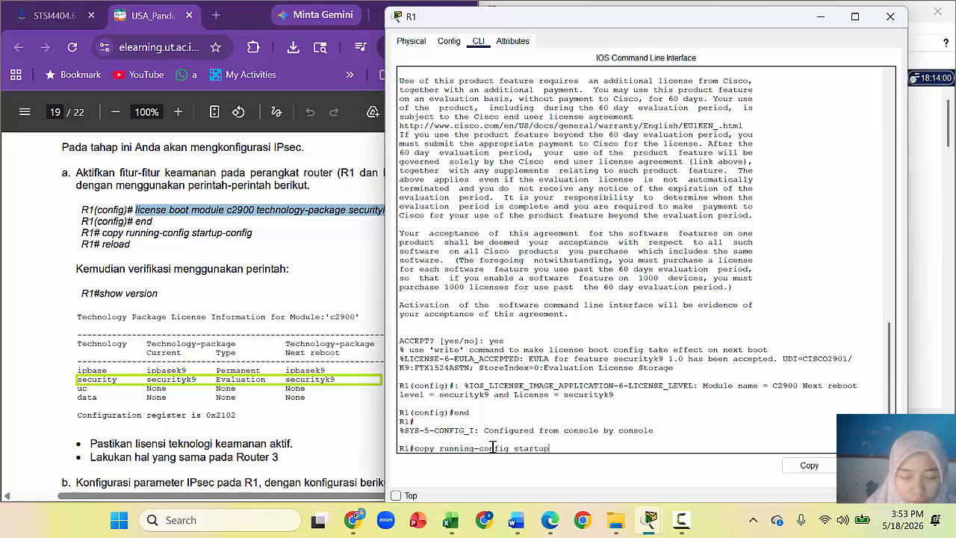
type("-config")
key("Return")
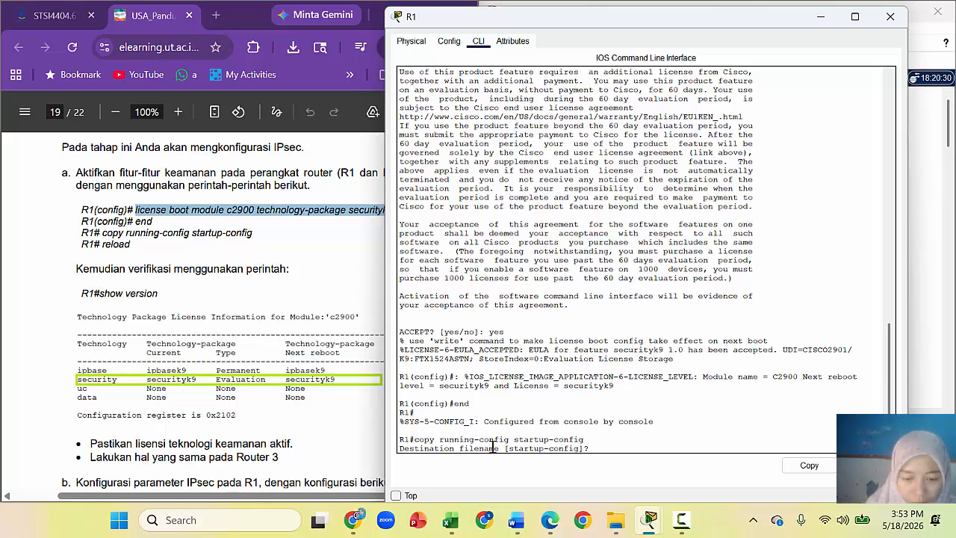
type("sr")
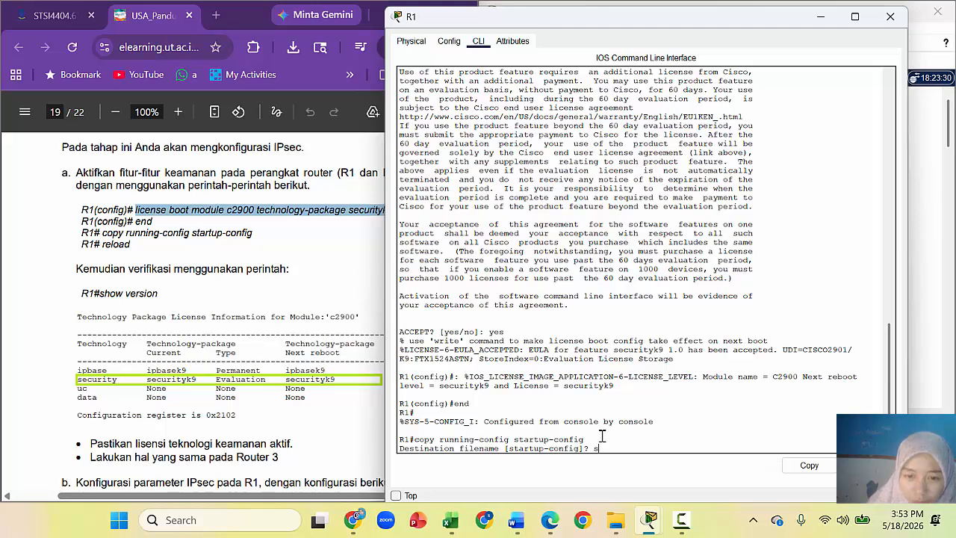
type("sta")
key("BackSpace")
type("tartip")
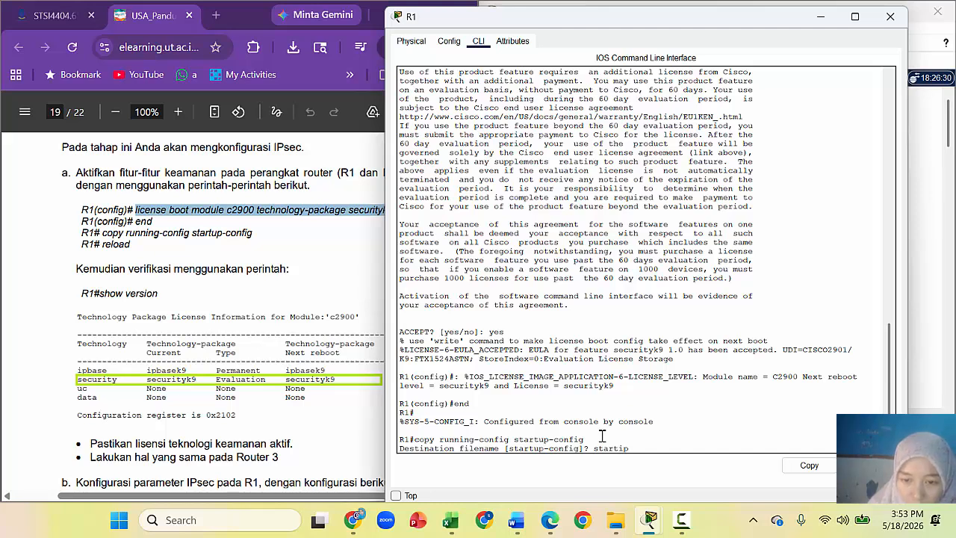
type("-confi")
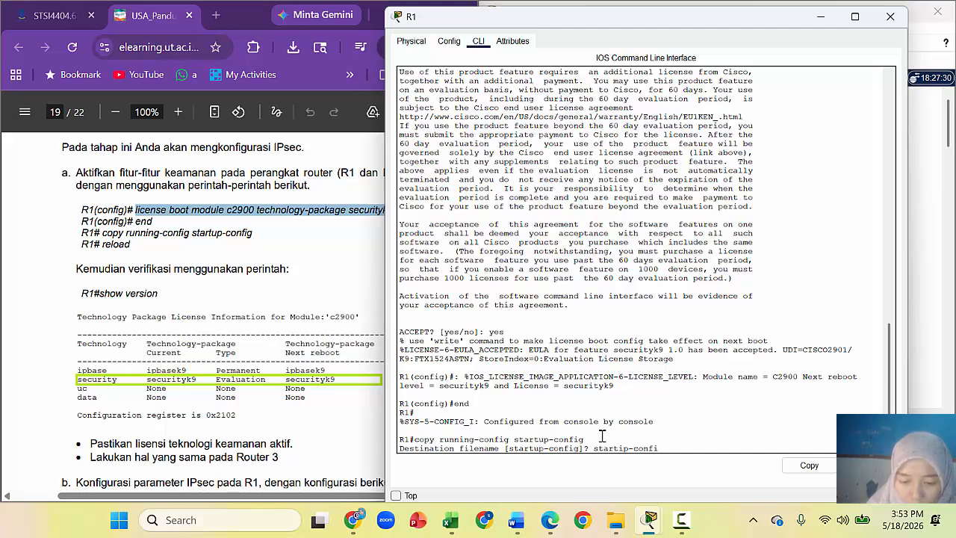
type("g")
key("Return")
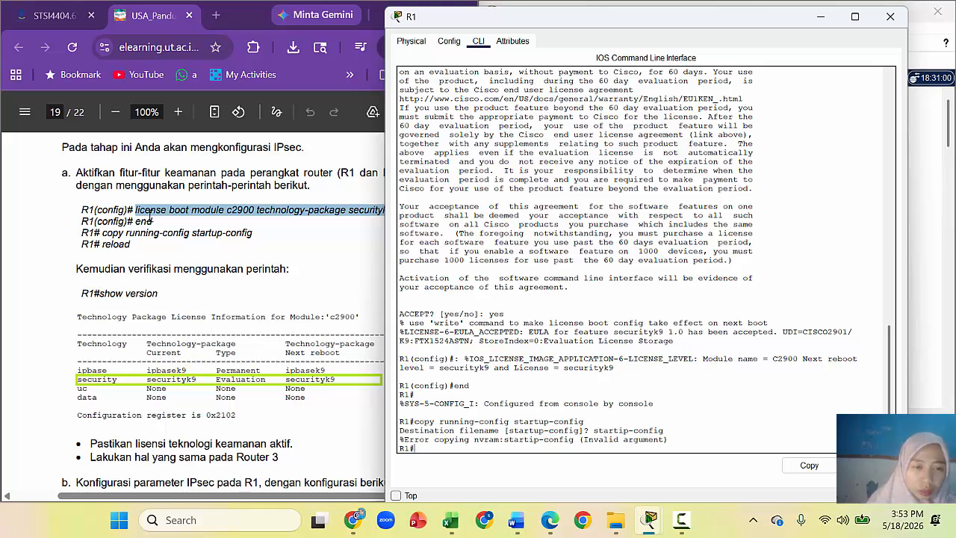
Step: Paste the guide's save command into R1, accept startup-config as filename, and type reload
left_click_drag(101, 233, 253, 233)
key("super+c")
left_click(518, 451)
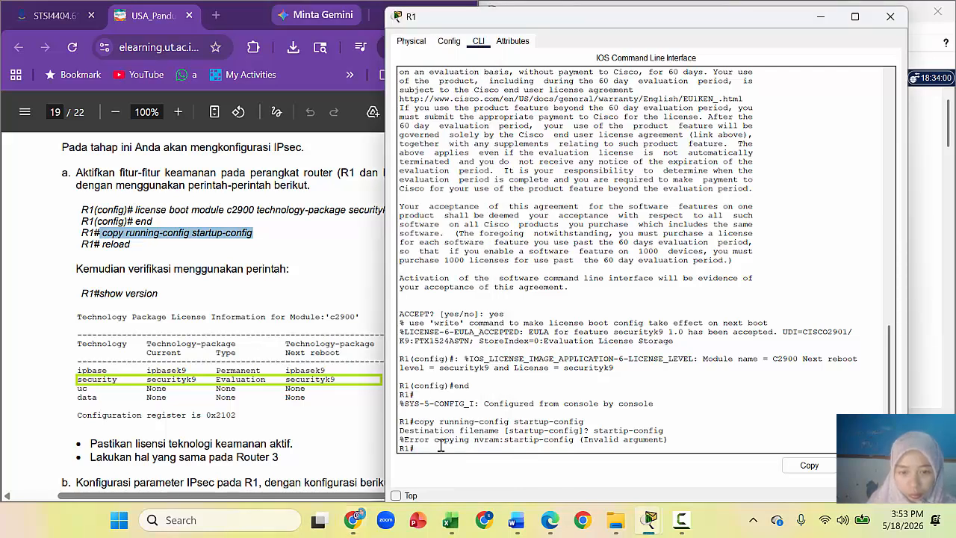
left_click(204, 236)
right_click(204, 236)
left_click(224, 240)
left_click(484, 448)
right_click(502, 464)
left_click(523, 474)
key("Return")
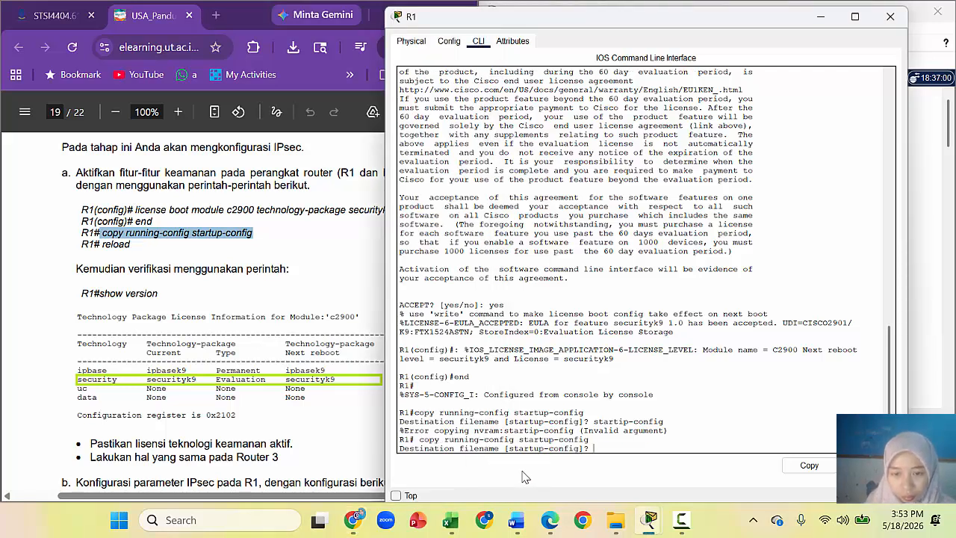
key("Return")
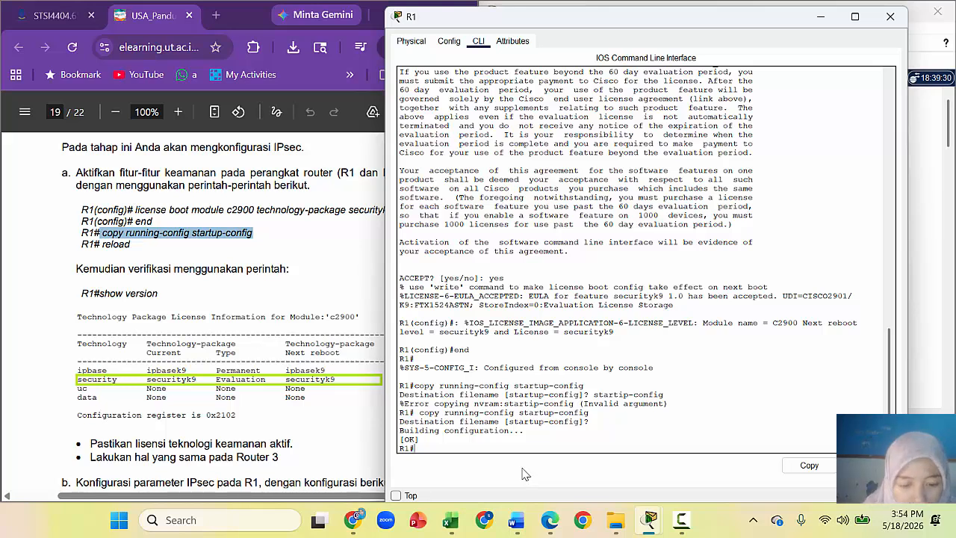
type("re")
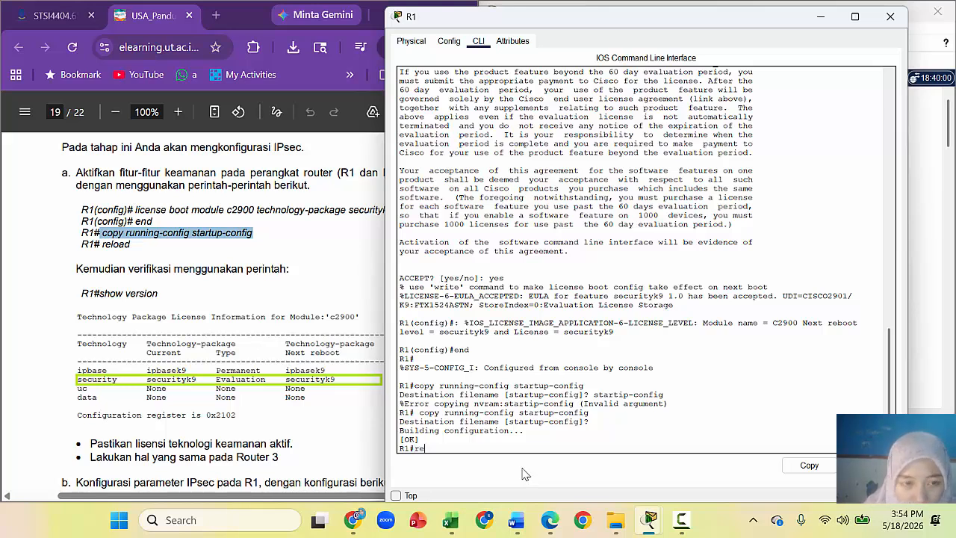
type("loa")
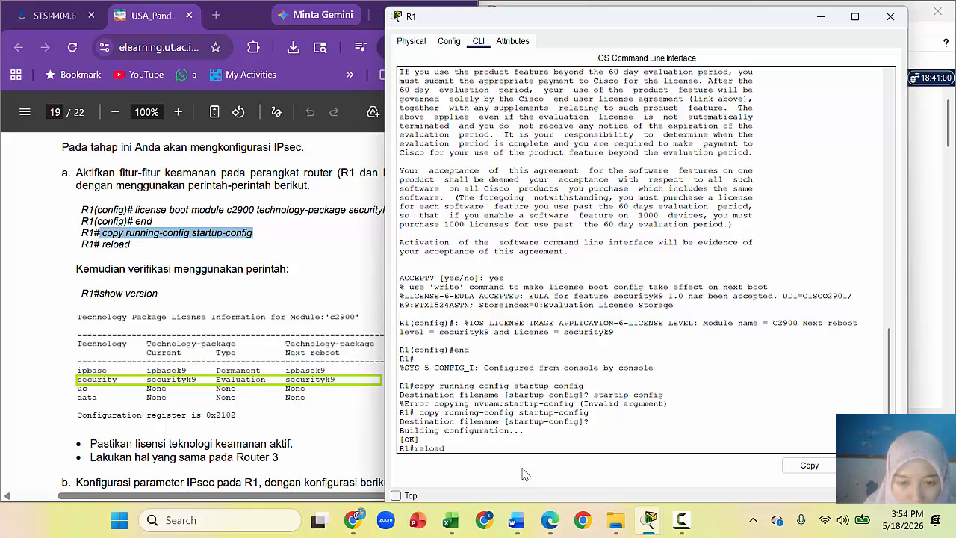
type("d")
Step: Confirm the R1 reload and let it boot until Serial0/3/0's line protocol is up
key("Return")
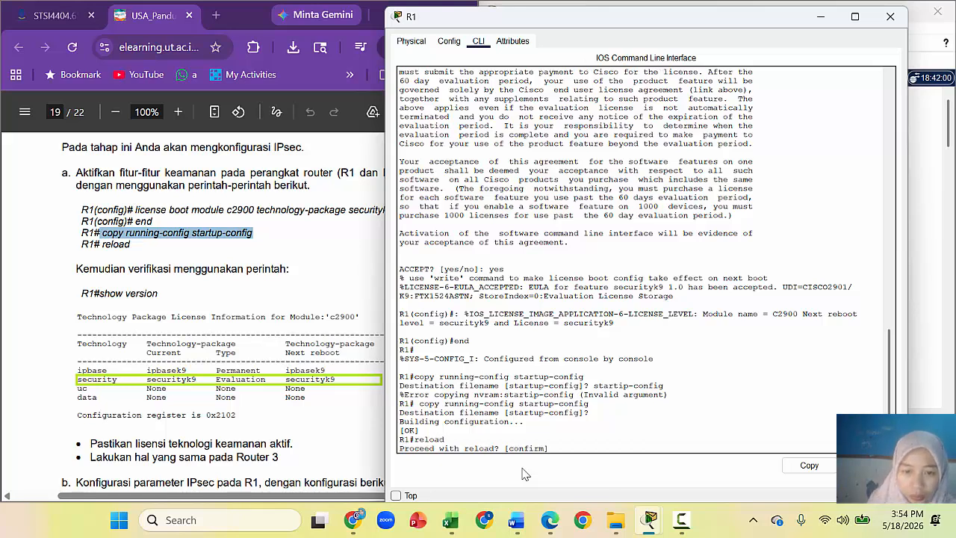
key("Return")
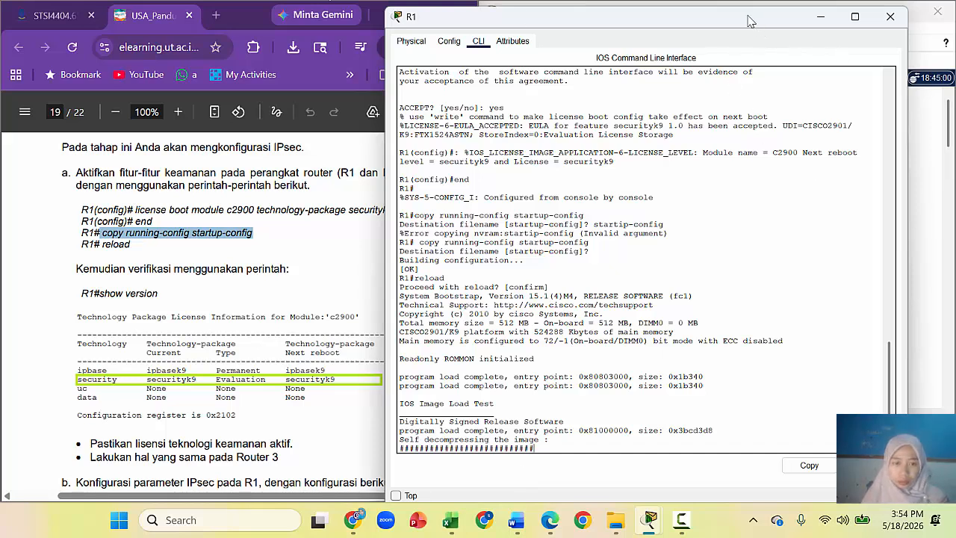
left_click_drag(750, 21, 349, 28)
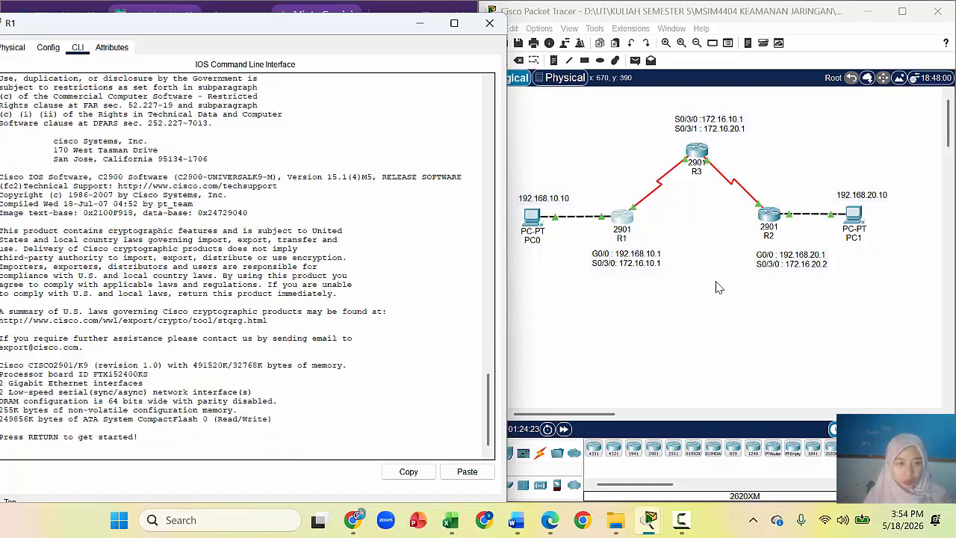
left_click_drag(364, 23, 384, 23)
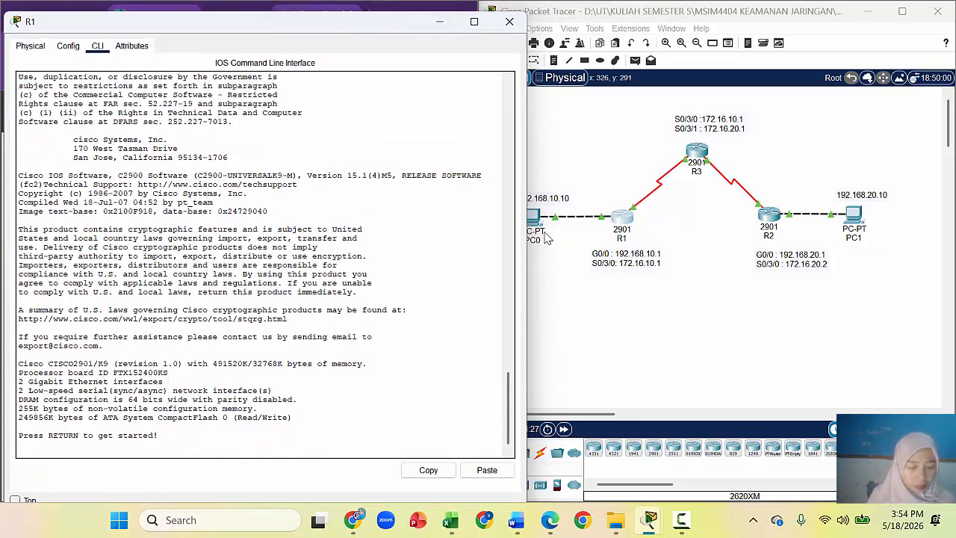
mouse_move(508, 407)
left_mouse_down()
mouse_move(499, 344)
mouse_move(511, 417)
left_mouse_up()
left_click_drag(364, 22, 719, 18)
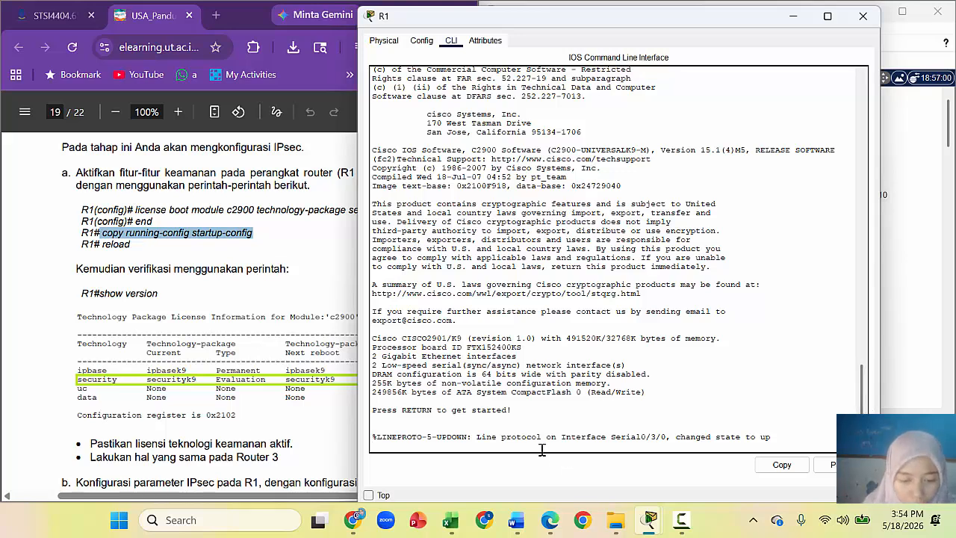
Step: Enter privileged mode on R1 with en and run show version
key("Return")
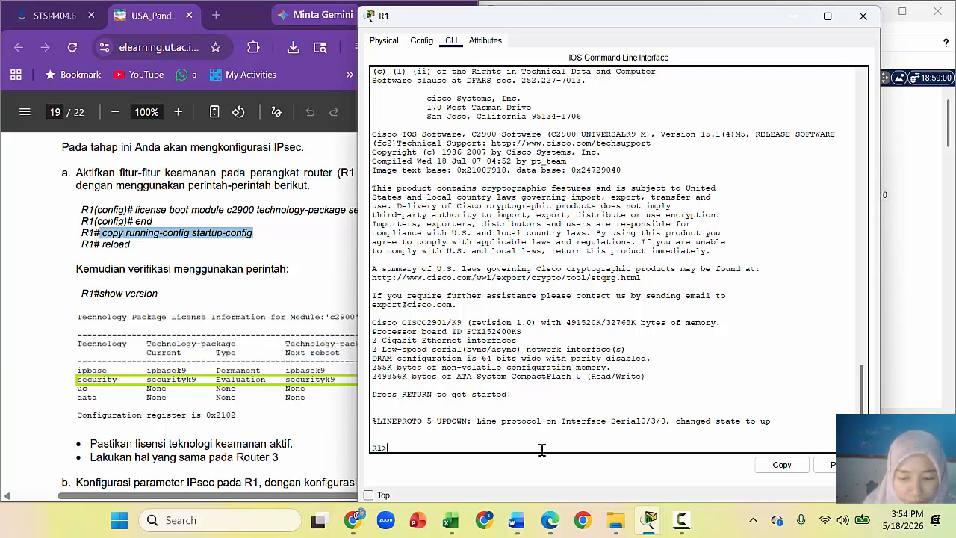
type("con")
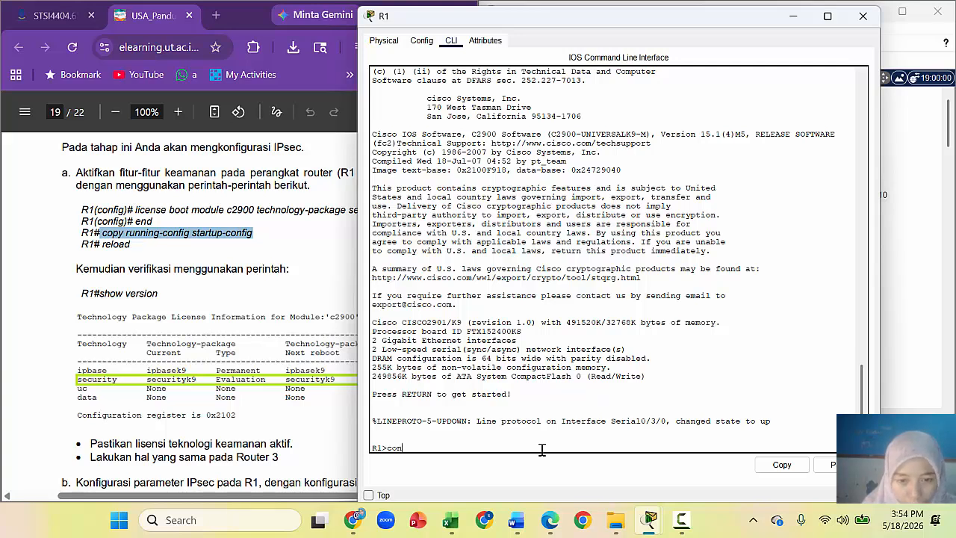
key("BackSpace")
key("BackSpace")
key("BackSpace")
type("en")
key("Return")
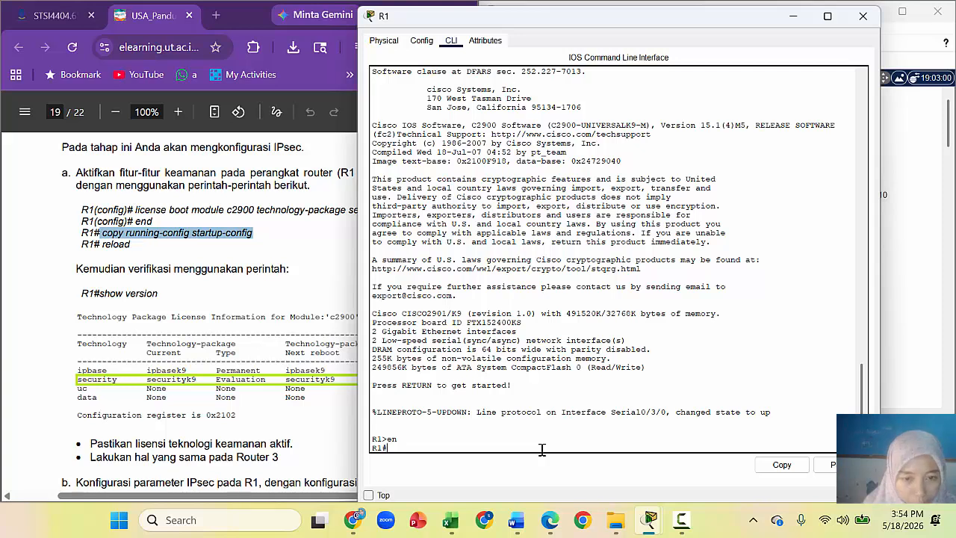
type("show version")
key("Return")
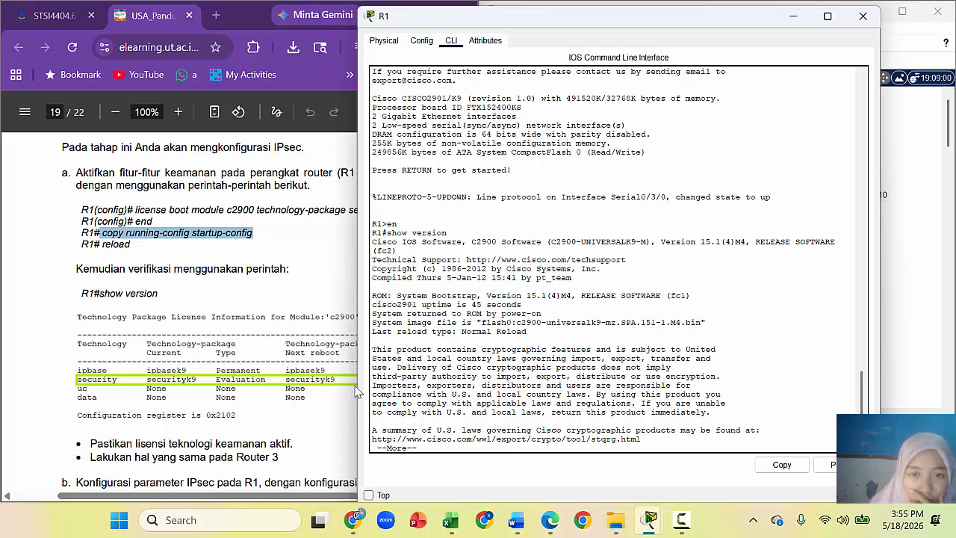
Step: Select the Cisco IOS Software 15.1(4)M4 line and compare it with the lab guide
left_click_drag(612, 21, 674, 16)
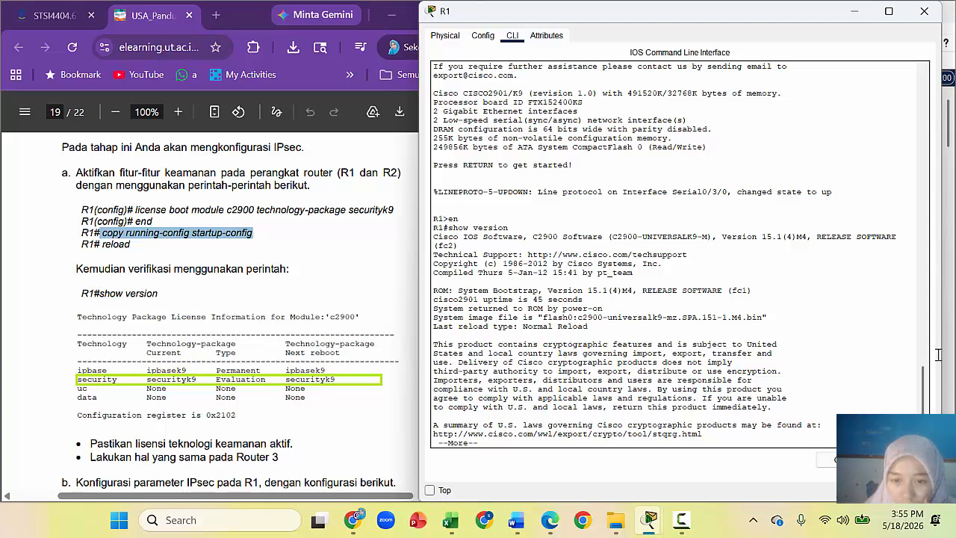
scroll(921, 404, "up", 1)
left_click_drag(923, 404, 925, 308)
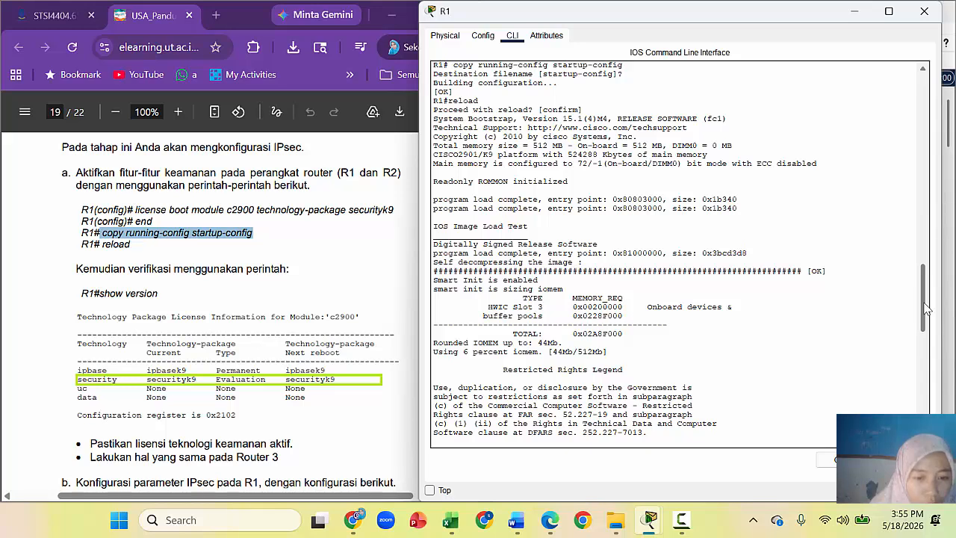
left_click_drag(925, 308, 940, 395)
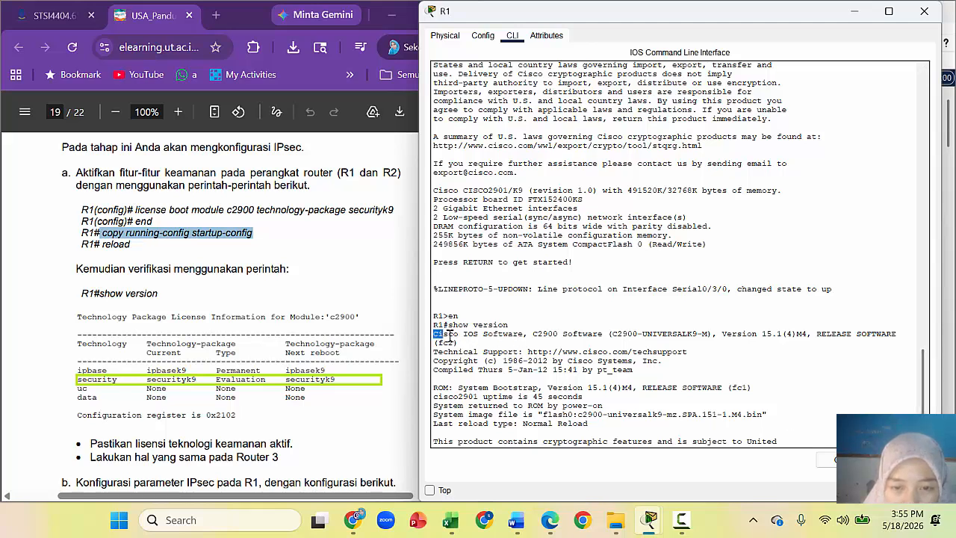
left_click_drag(448, 334, 501, 340)
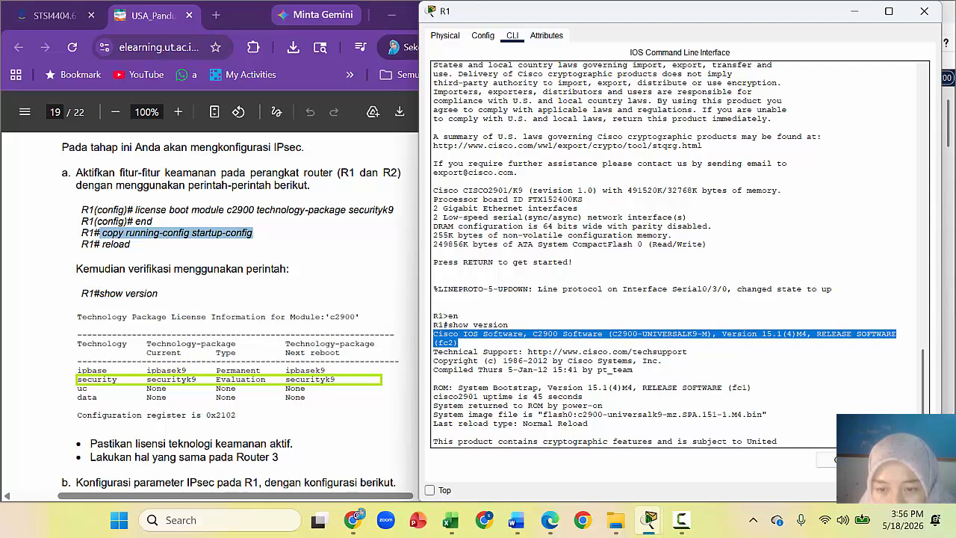
left_click_drag(926, 405, 926, 422)
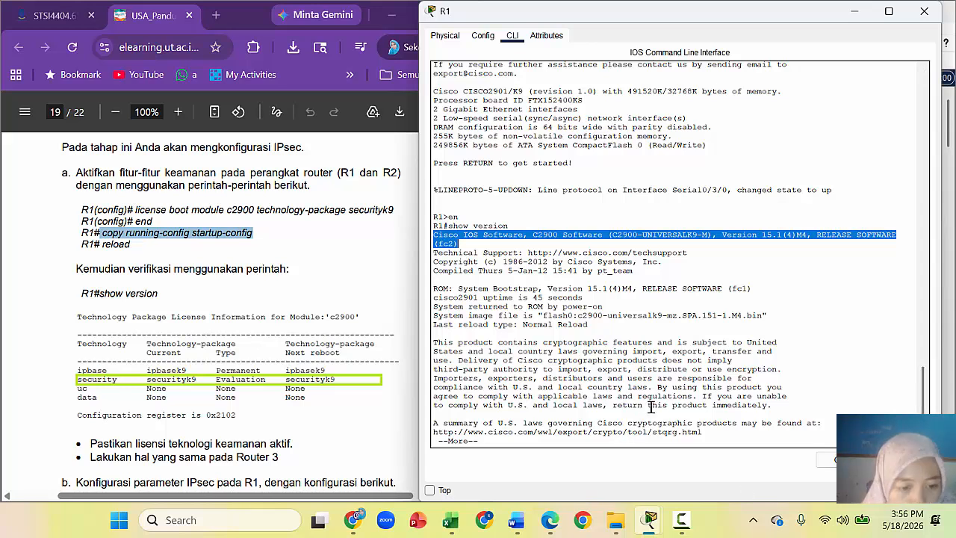
left_click(335, 456)
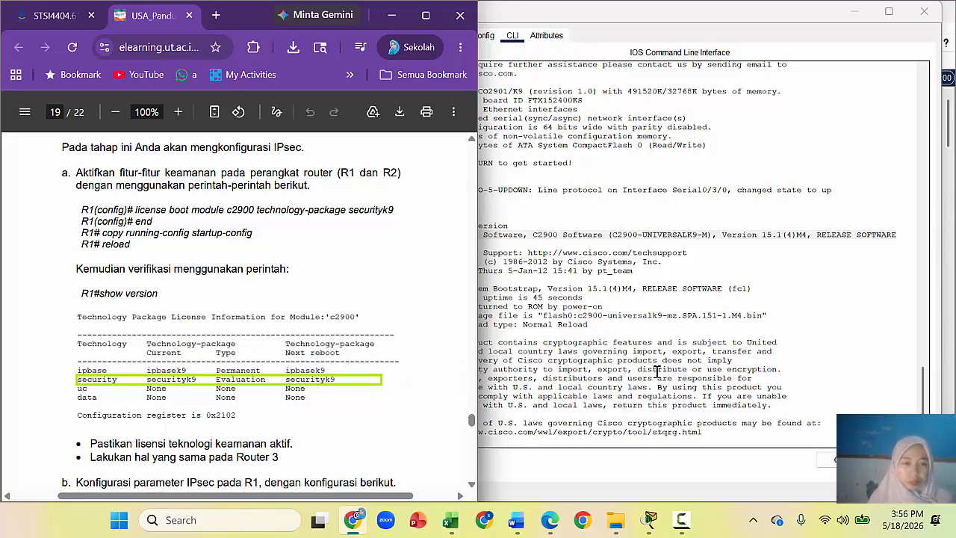
Step: Page through R1's show version output to the license table listing securityk9 Evaluation
left_click(746, 351)
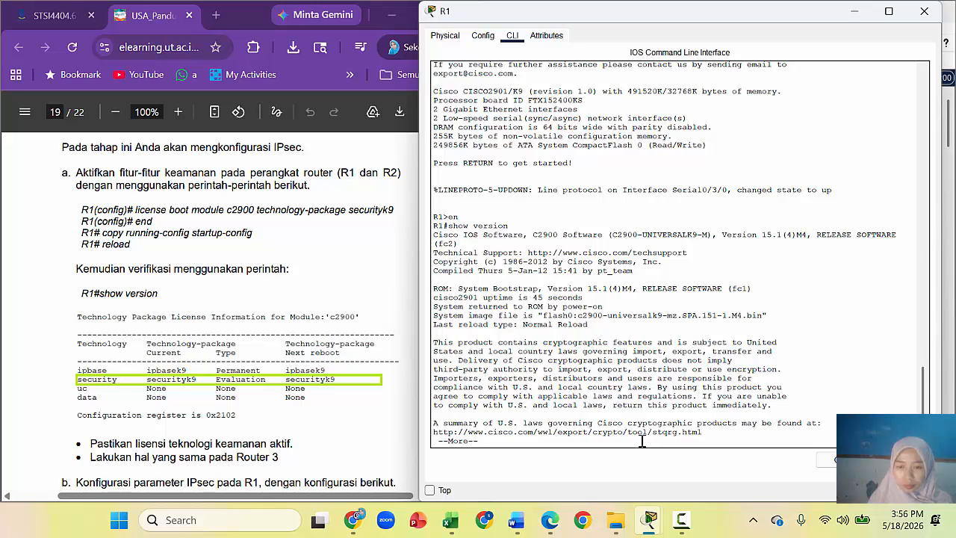
key("Return")
key("Return")
key("Return")
key("Return")
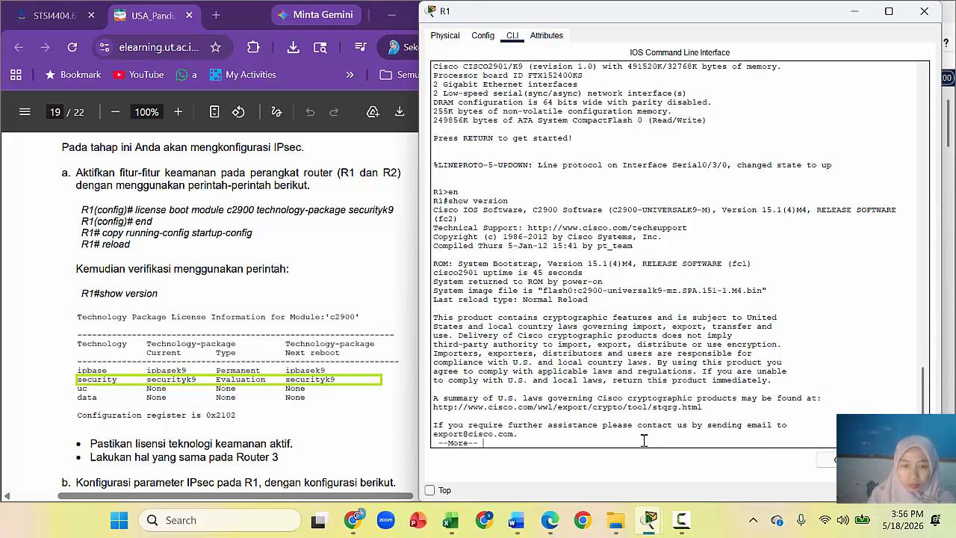
key("Return")
key("Return")
key("Return")
key("Return")
key("Return")
key("Return")
key("Return")
key("Return")
key("Return")
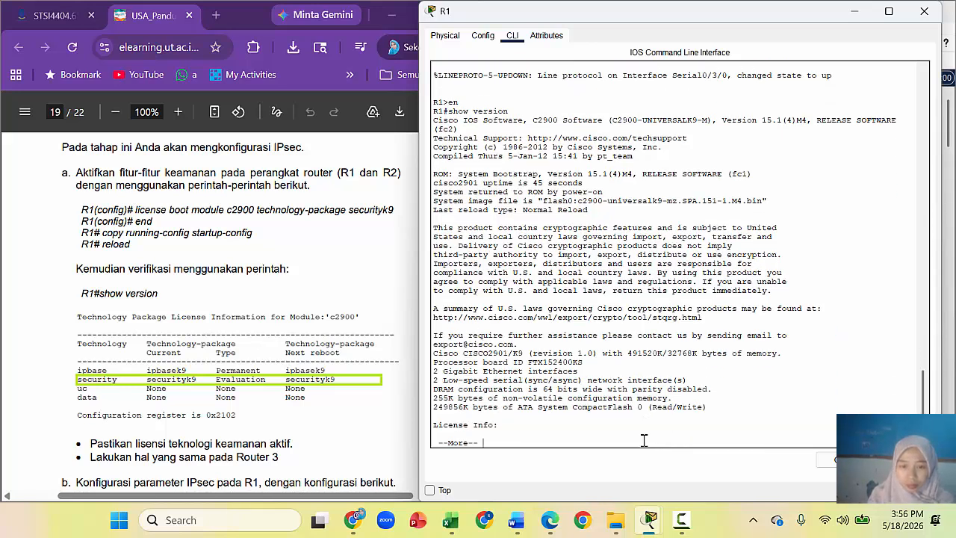
key("Return")
key("Return")
key("Return")
key("Return")
key("Return")
key("Return")
key("Return")
key("Return")
key("Return")
key("Return")
key("Return")
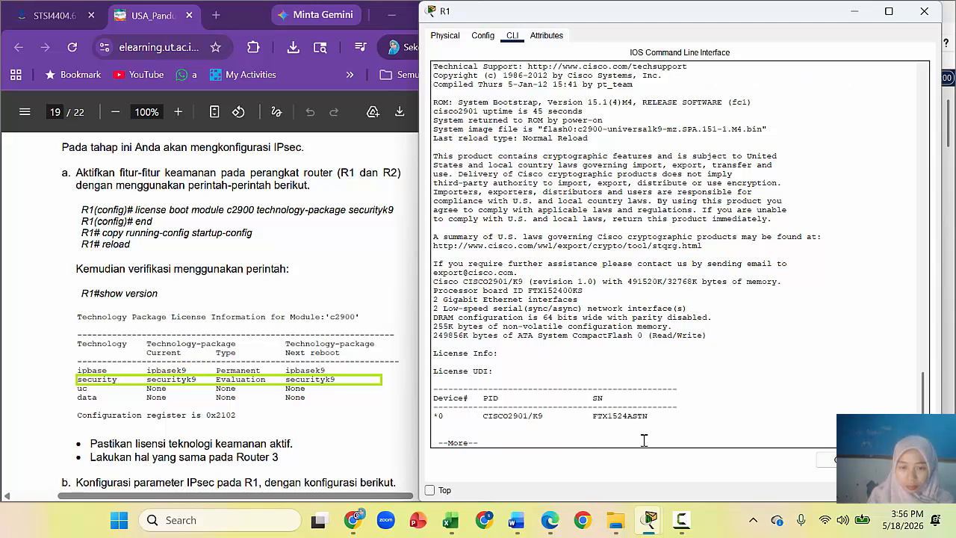
key("Return")
key("Return")
key("Return")
key("Return")
key("Return")
key("Return")
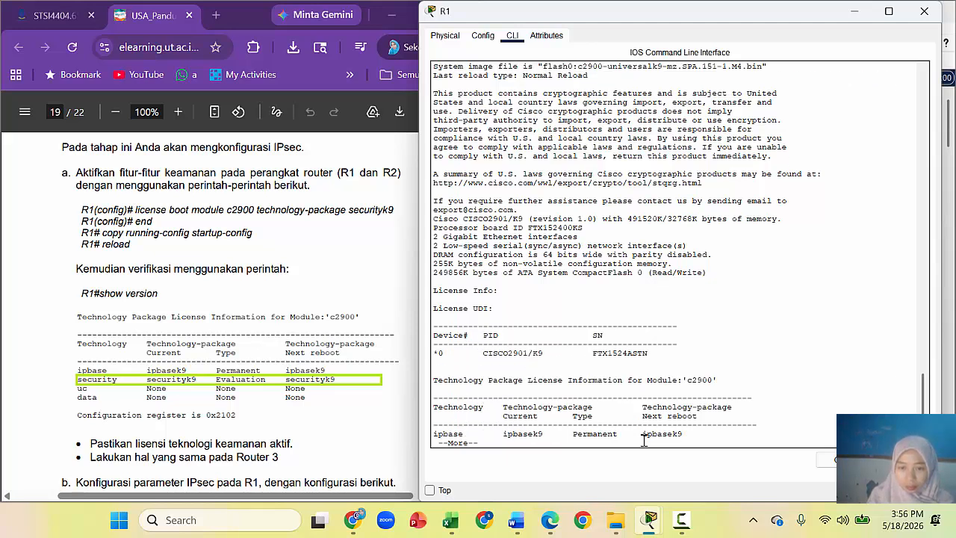
key("Return")
key("Return")
key("Return")
key("Return")
key("Return")
key("Return")
key("Return")
key("Return")
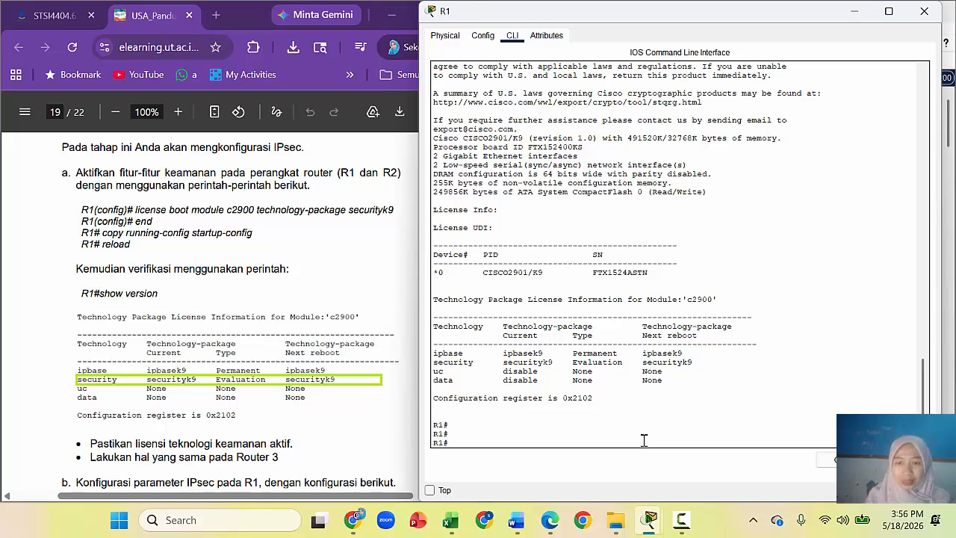
key("Return")
key("Return")
key("Return")
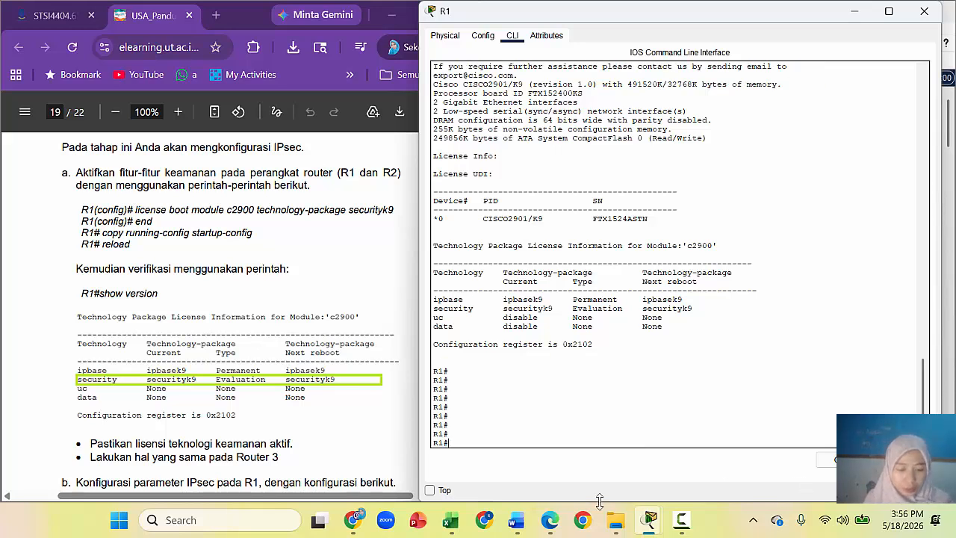
key("super+shift+s")
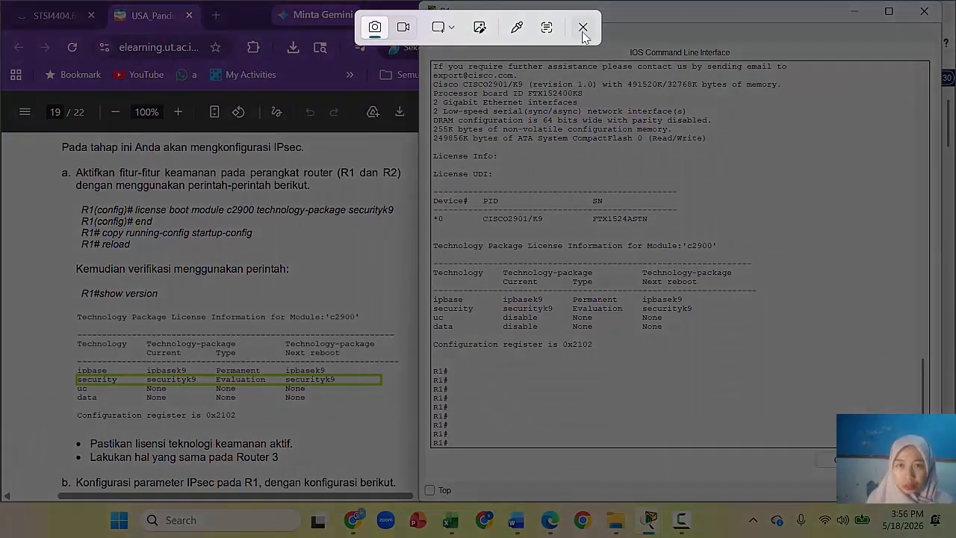
Step: Move R1's console left and snip R1's licence output together with the topology
left_click(584, 28)
left_click_drag(649, 20, 238, 24)
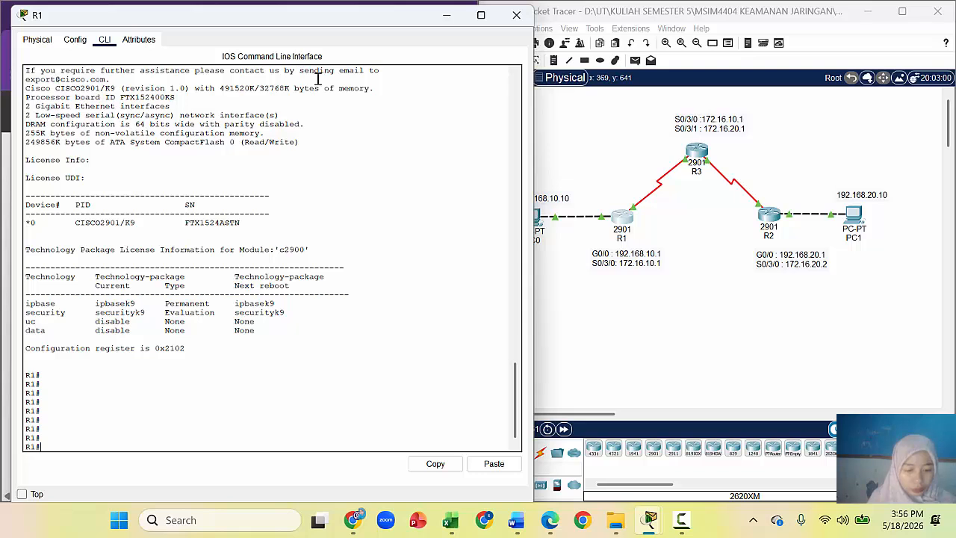
key("super+shift+s")
left_click_drag(10, 7, 955, 358)
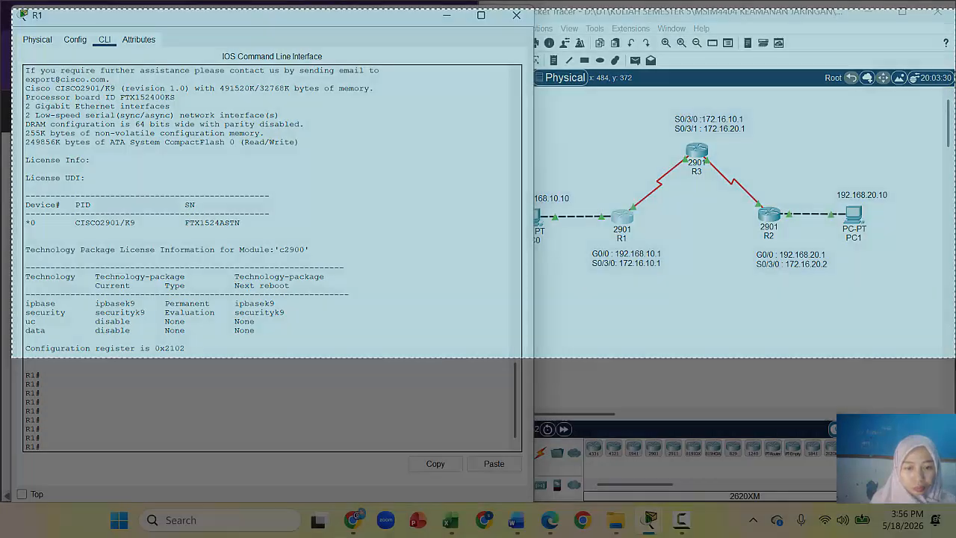
Step: Paste the screenshot into the Word lab report, then put R1's console back on the right
left_click(521, 521)
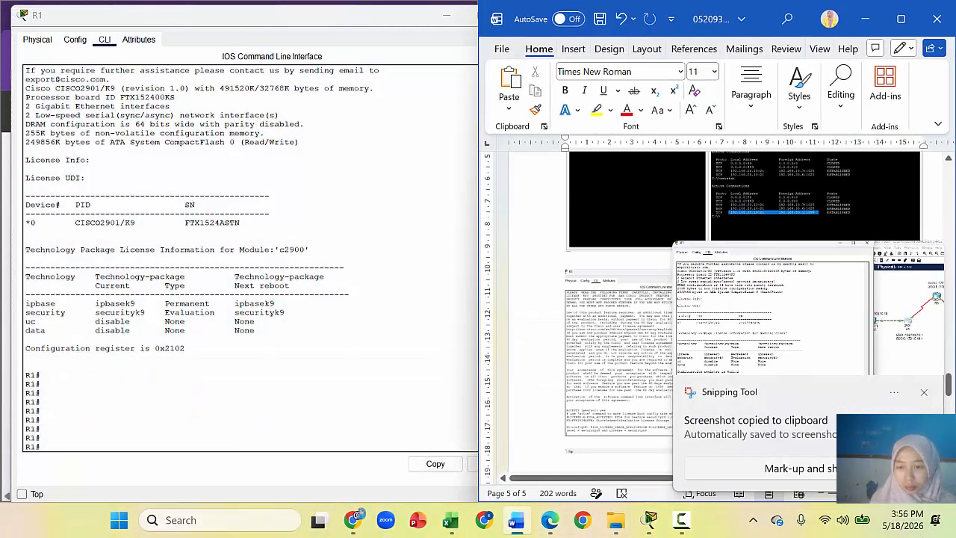
left_click(923, 392)
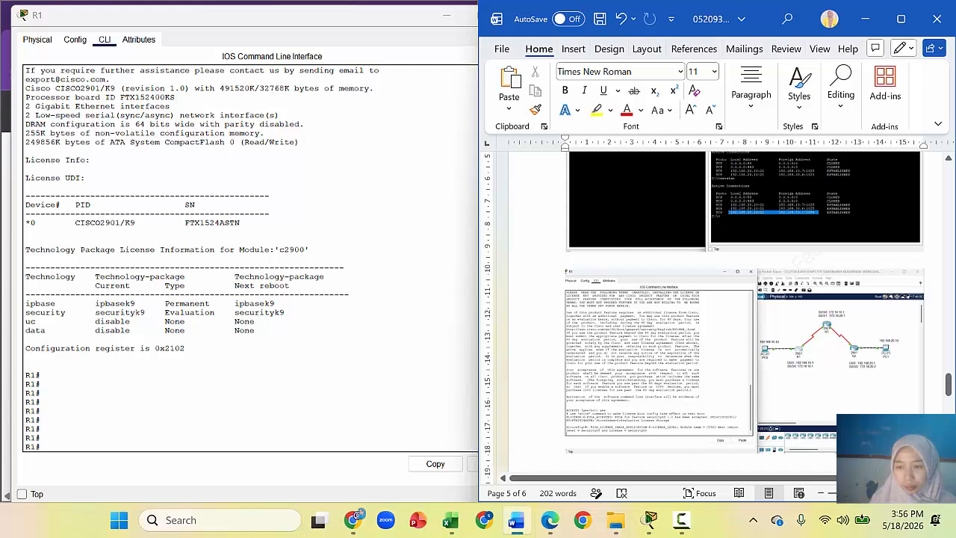
key("ctrl+v")
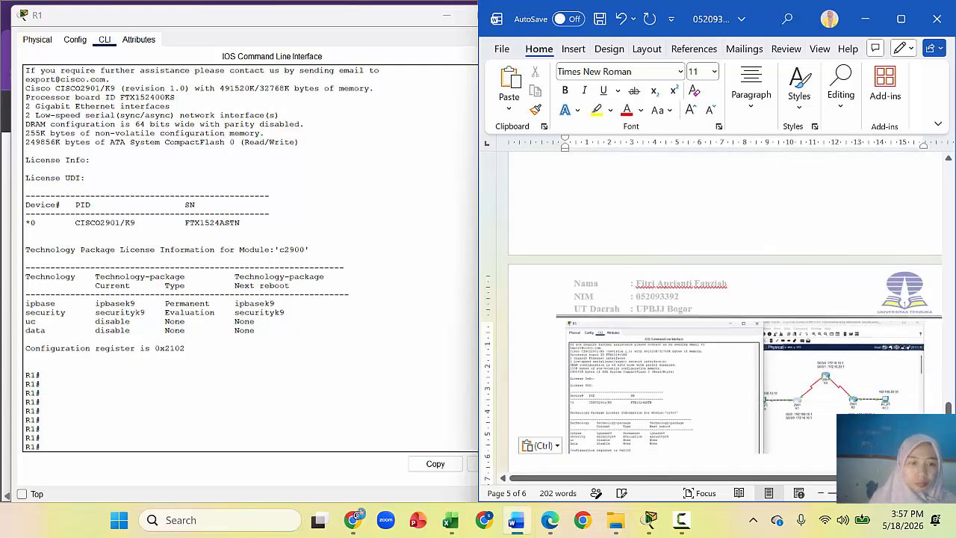
left_click(441, 310)
left_click_drag(400, 21, 894, 23)
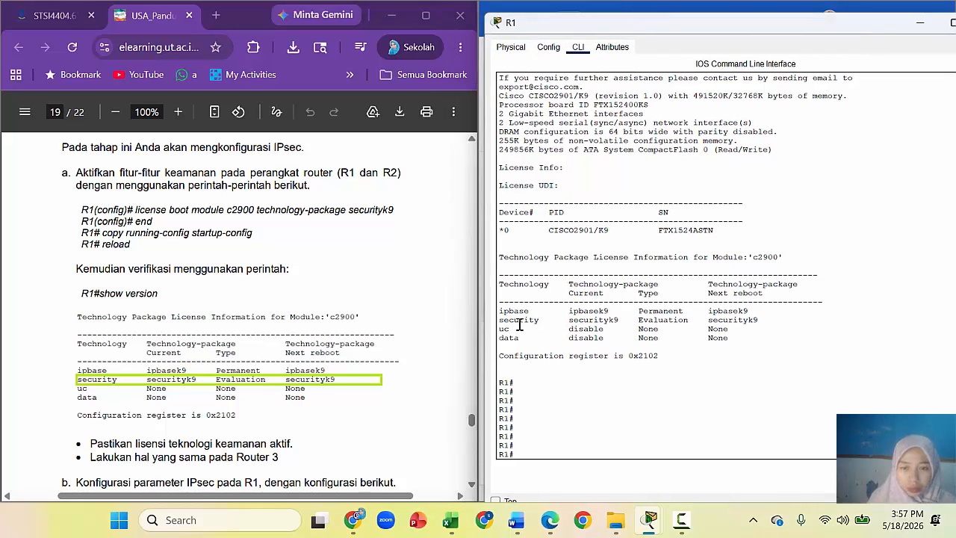
Step: Highlight R1's security row showing securityk9 Evaluation, then bring the lab guide PDF forward
left_click_drag(501, 323, 772, 320)
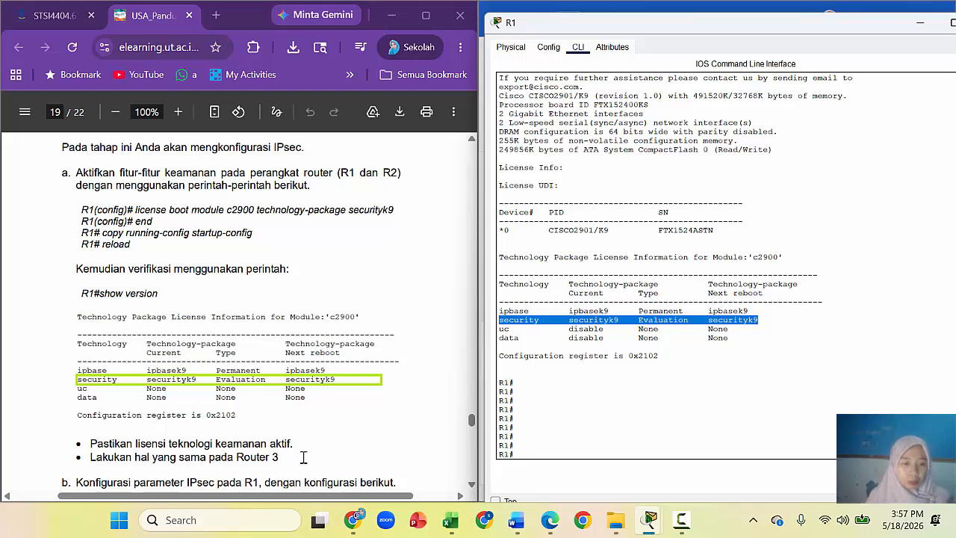
left_click(472, 484)
left_click(472, 484)
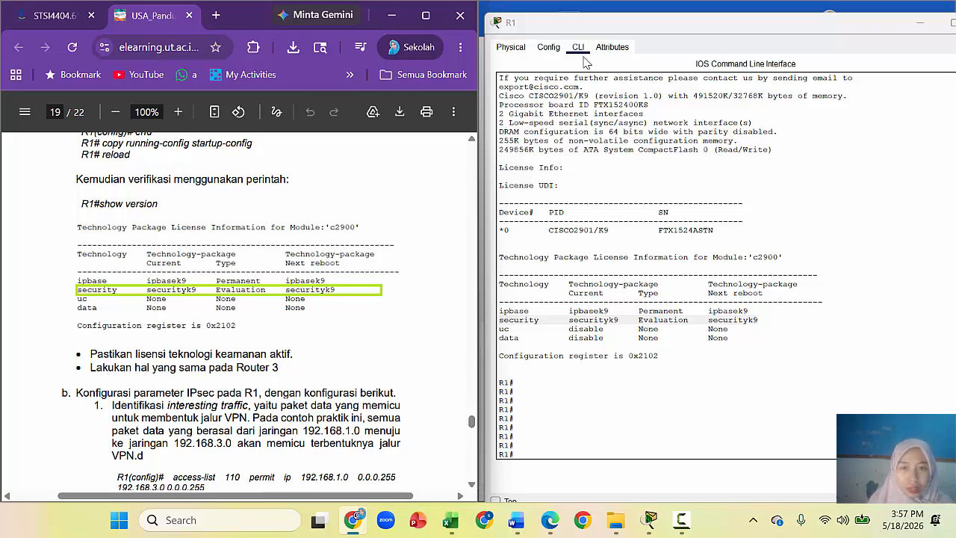
Step: Minimise R1's console and close the PC0 and R1 device windows
left_click(920, 24)
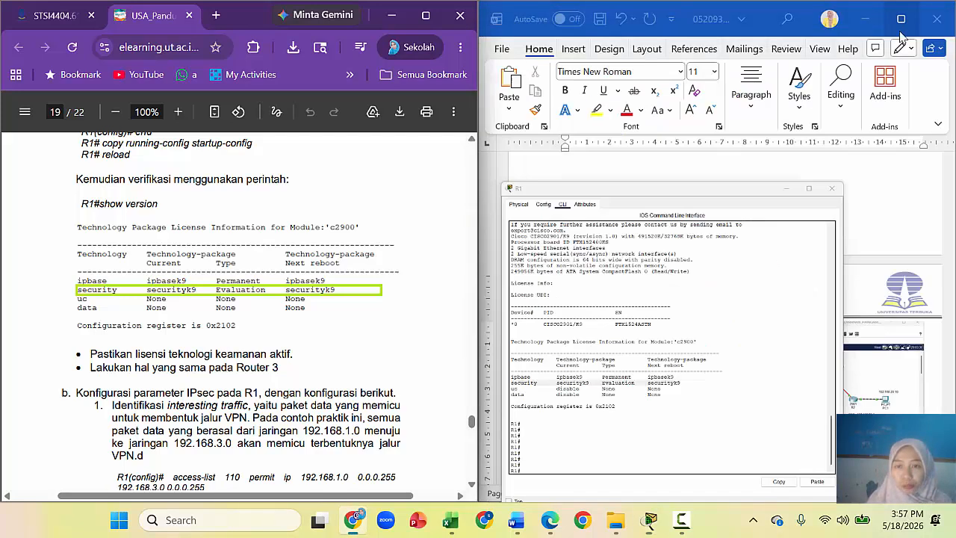
mouse_move(649, 520)
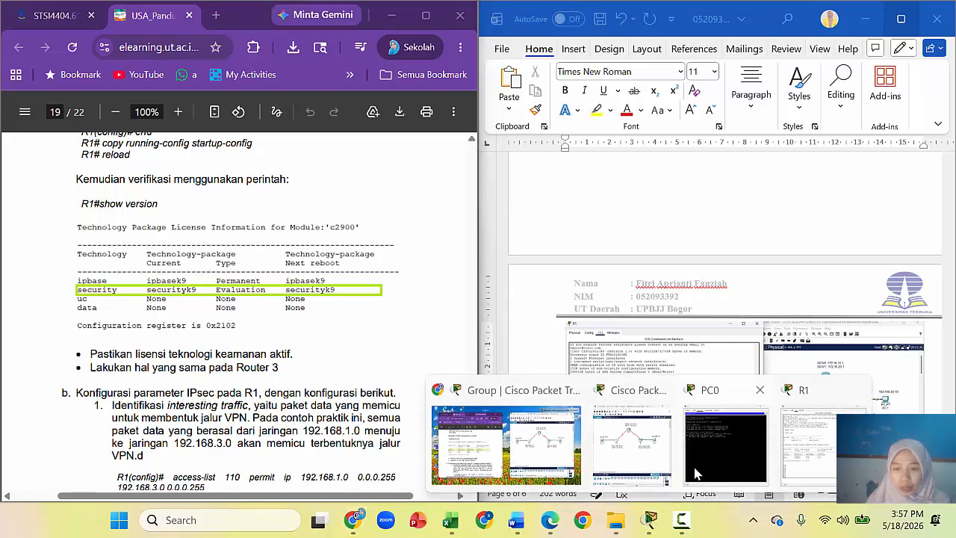
mouse_move(598, 460)
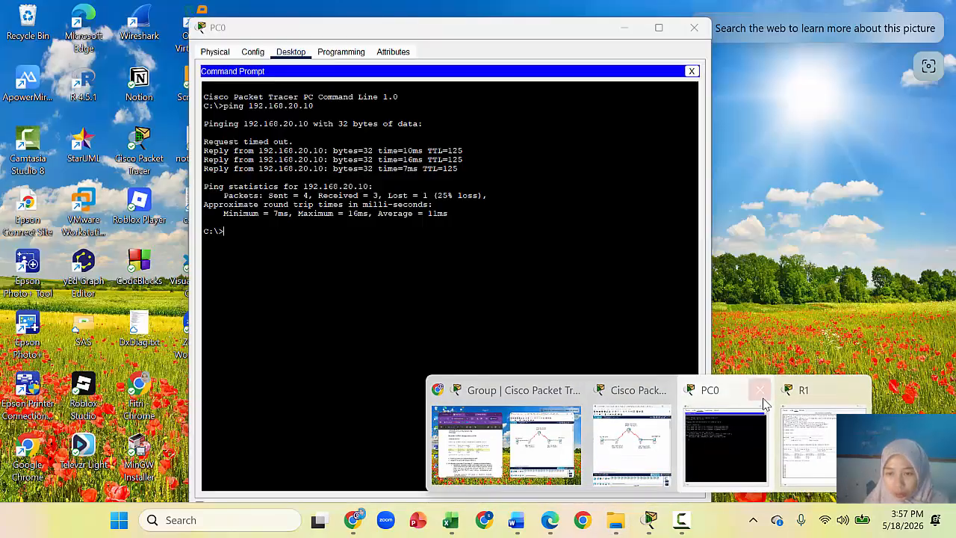
left_click(762, 396)
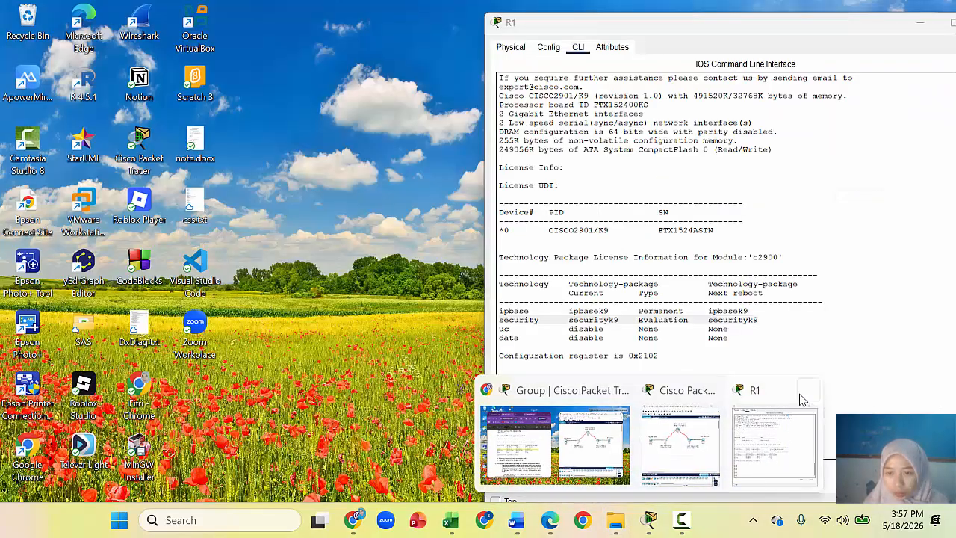
left_click(805, 398)
Step: Return to the main IPsec topology window beside the guide's securityk9 steps
left_click(728, 441)
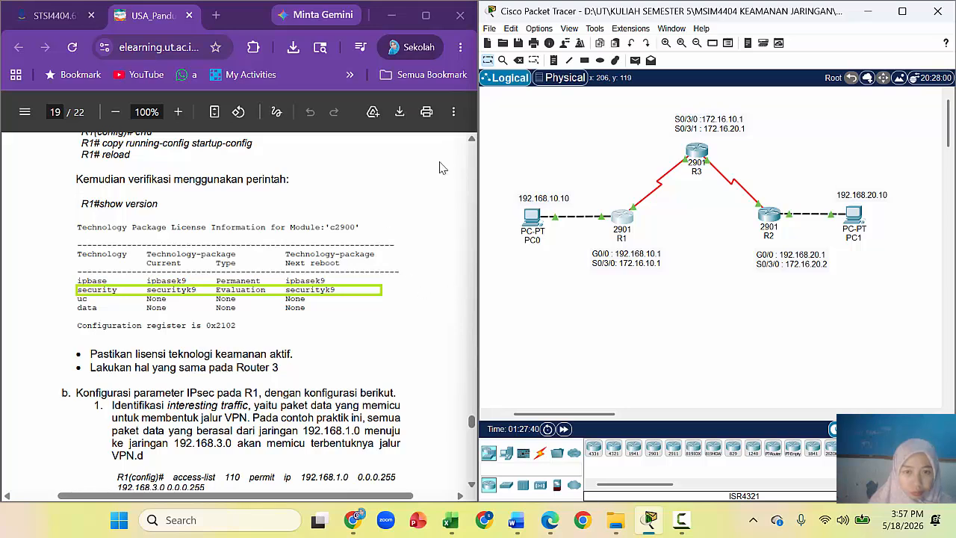
scroll(472, 143, "up", 3)
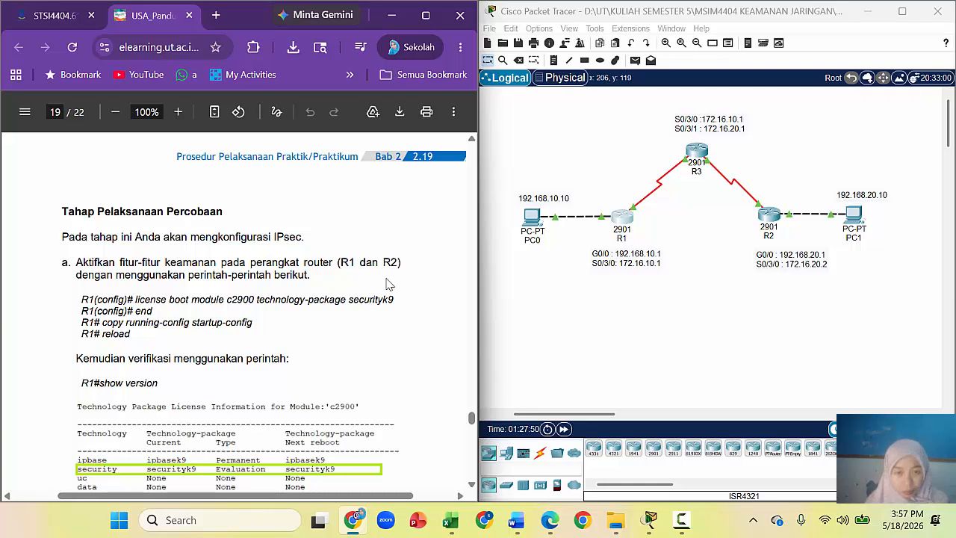
scroll(472, 487, "down", 4)
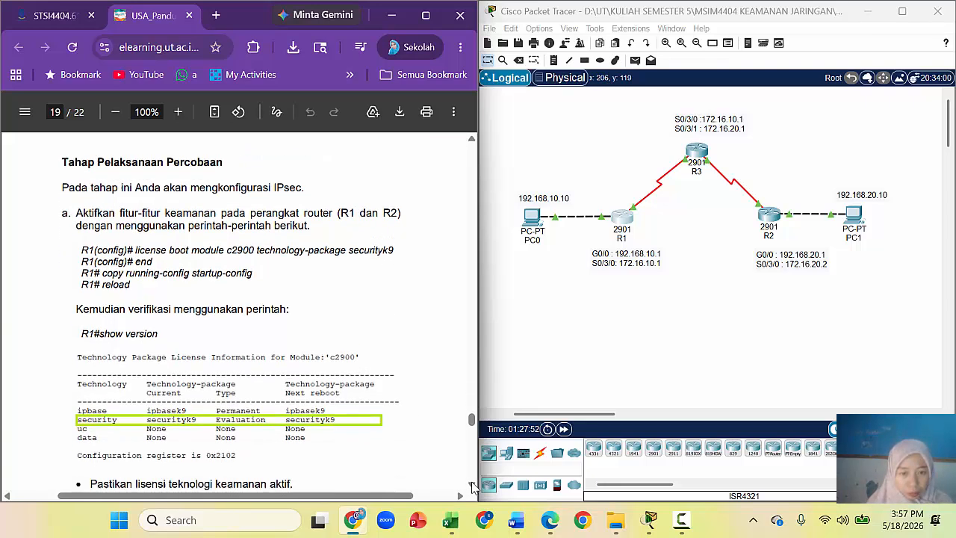
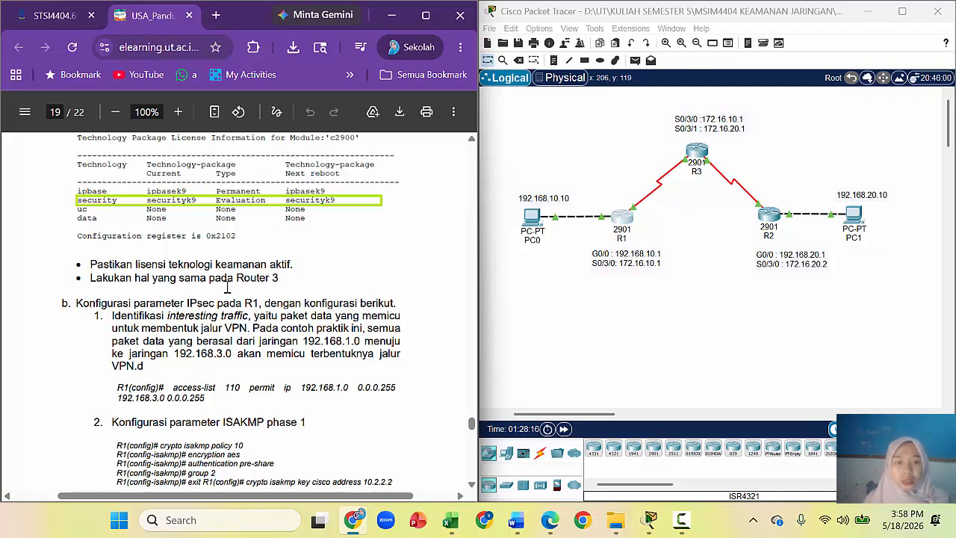
Step: Scroll the guide to the 'Lakukan hal yang sama pada Router 3' instructions and open router R3
left_click(472, 139)
scroll(472, 141, "up", 3)
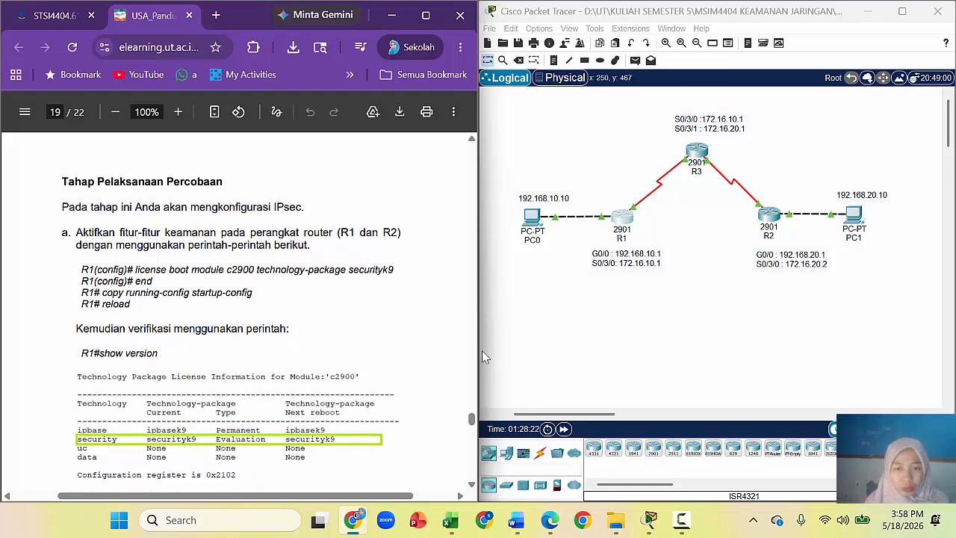
scroll(471, 486, "down", 1)
scroll(472, 489, "down", 2)
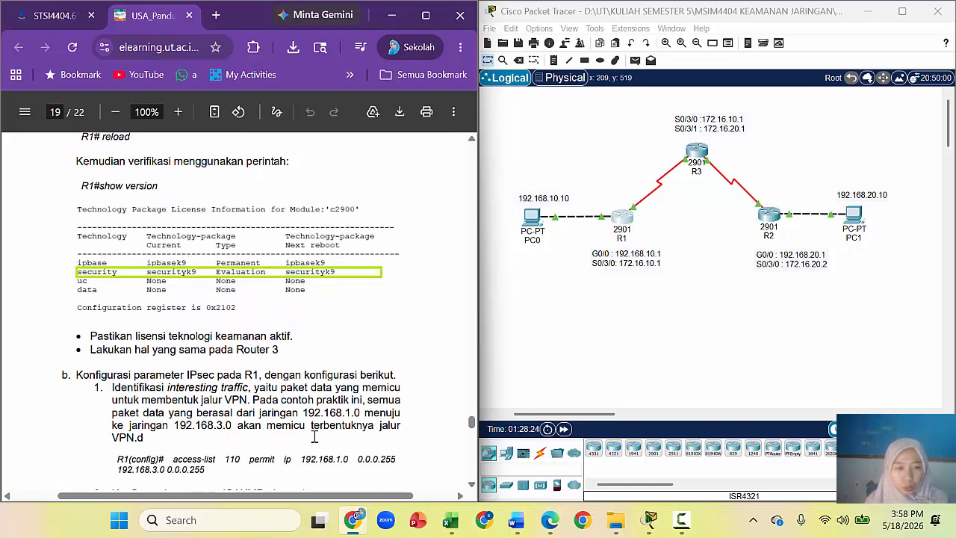
mouse_move(266, 338)
left_mouse_down()
mouse_move(282, 337)
mouse_move(262, 339)
left_mouse_up()
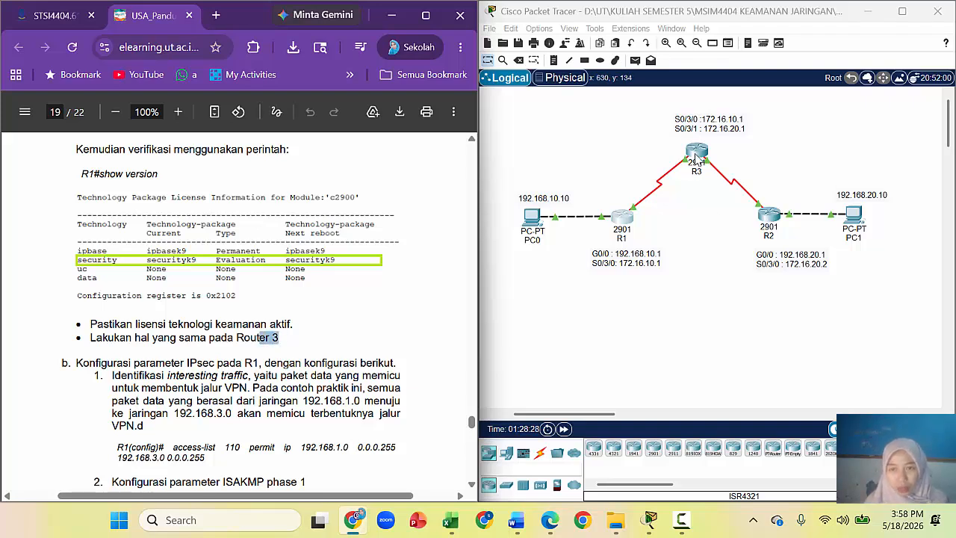
left_click(696, 155)
Step: Bring up a prompt in R3's CLI, check R2's CLI prompt, then return to R3's CLI at a fresh prompt
left_click(428, 37)
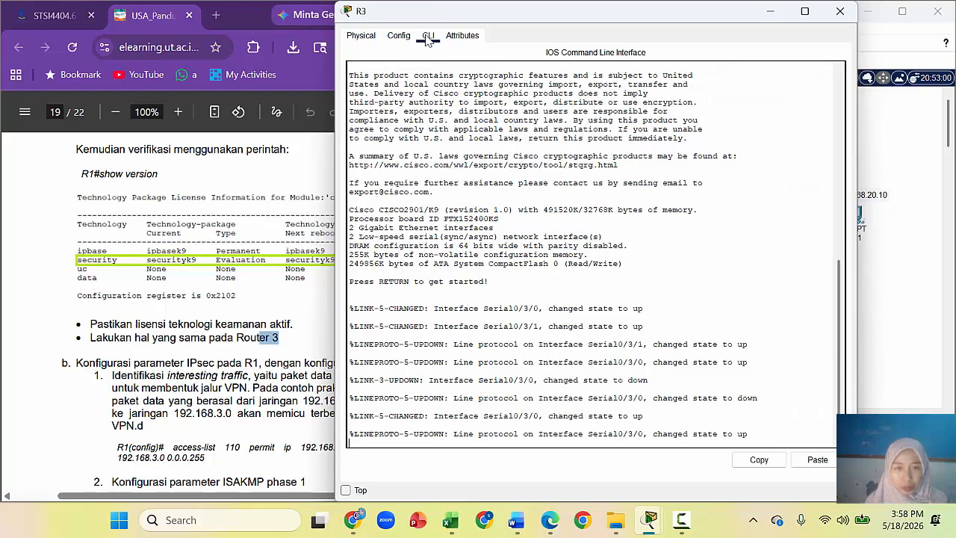
key("Return")
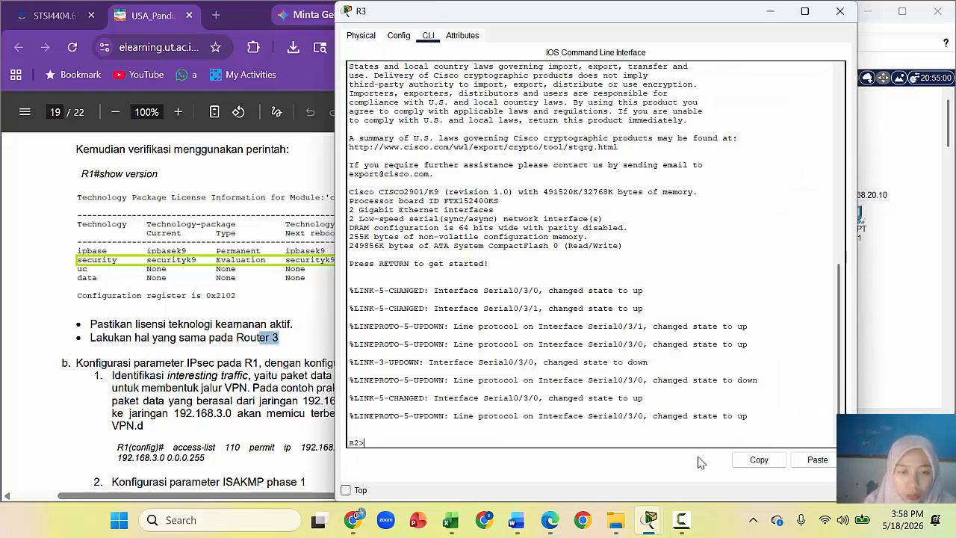
left_click(840, 12)
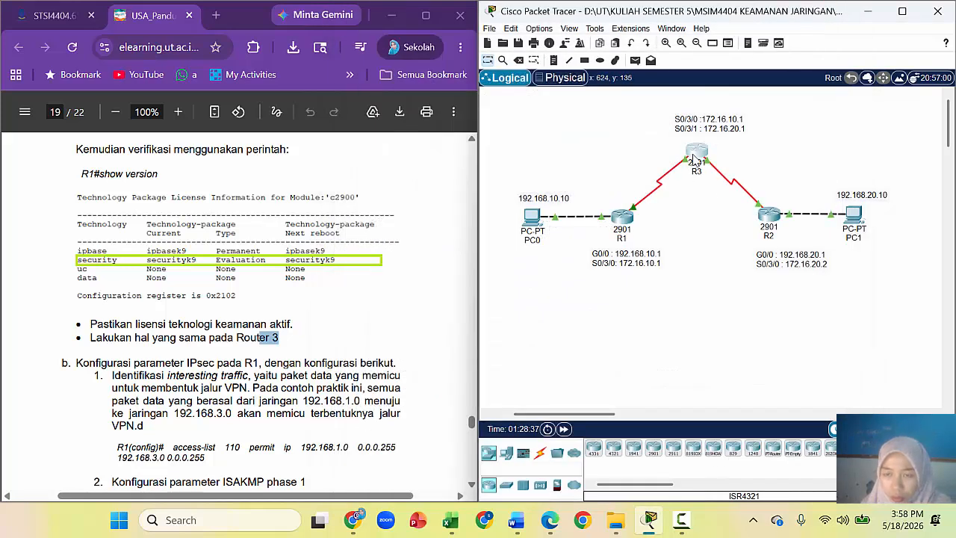
left_click(773, 234)
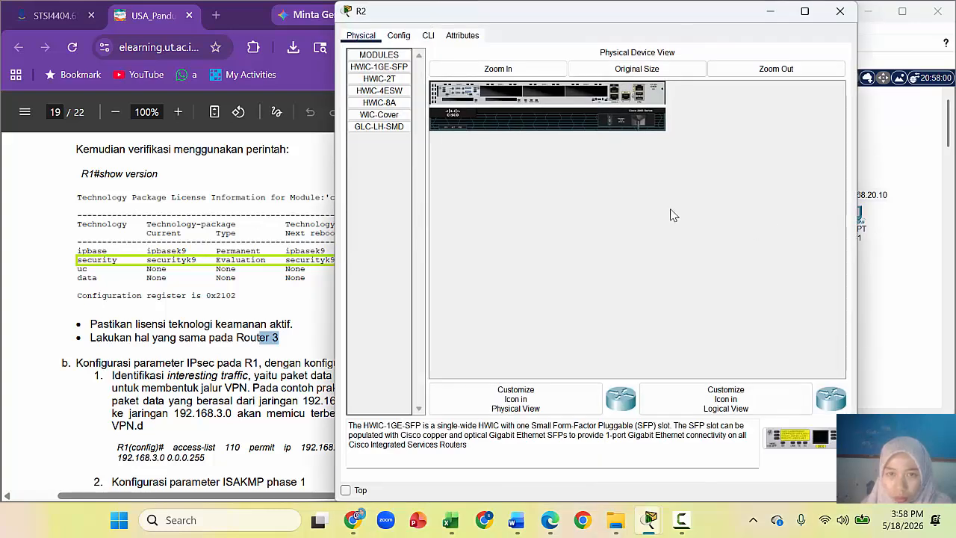
left_click(427, 35)
key("Return")
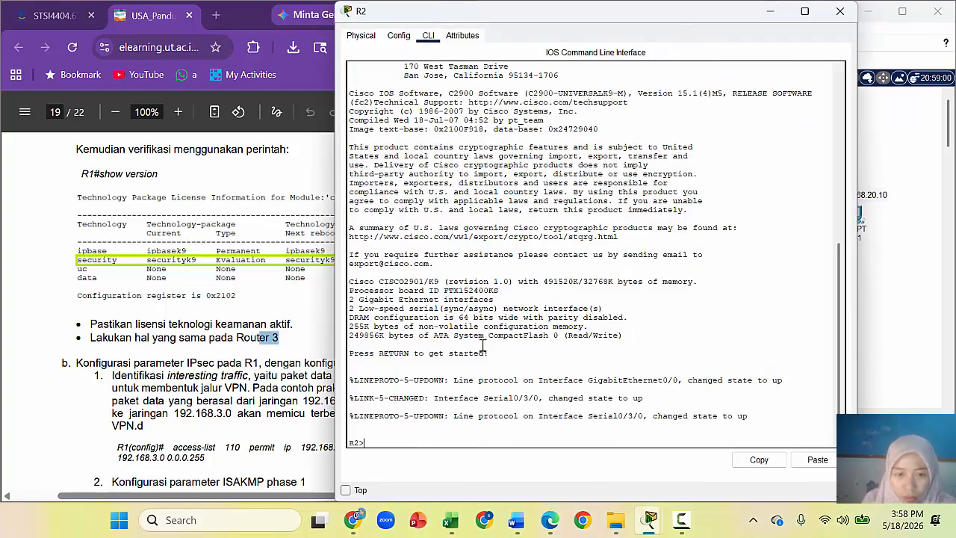
left_click(840, 12)
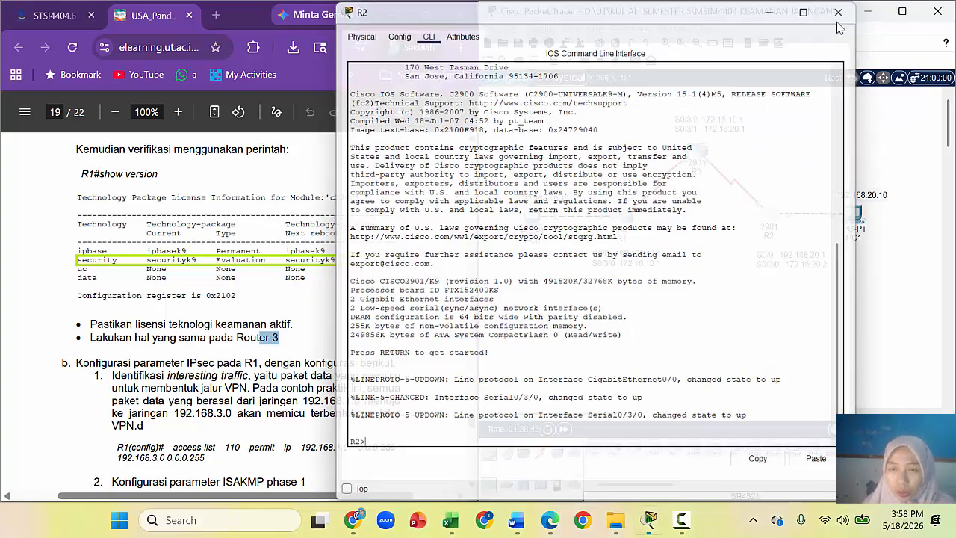
left_click(697, 153)
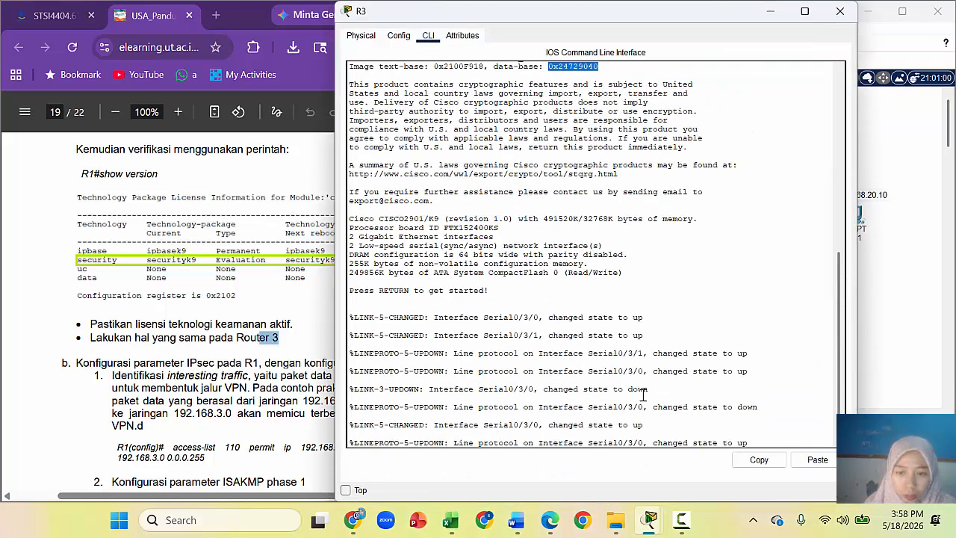
key("Return")
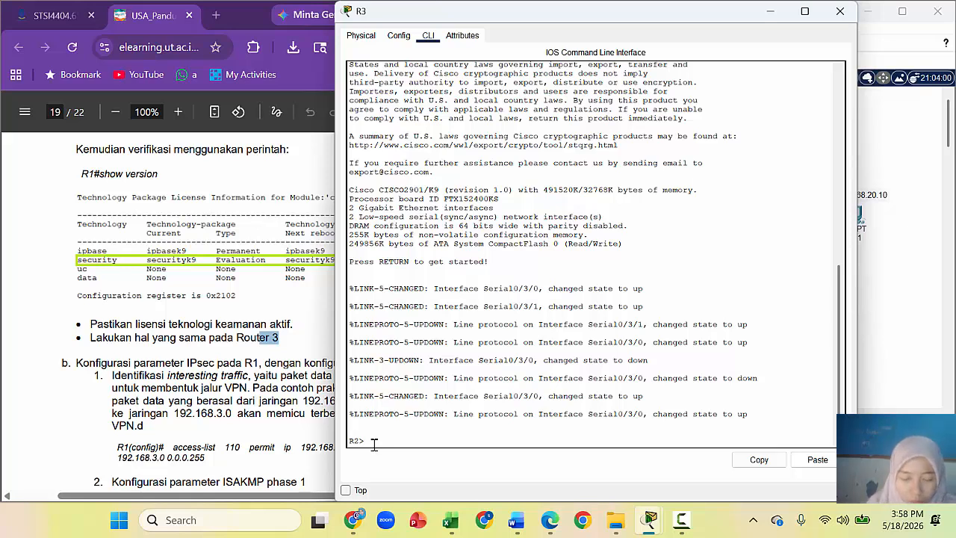
Step: Enter privileged and then global configuration mode on R3 with en and configure t
type("en")
key("Return")
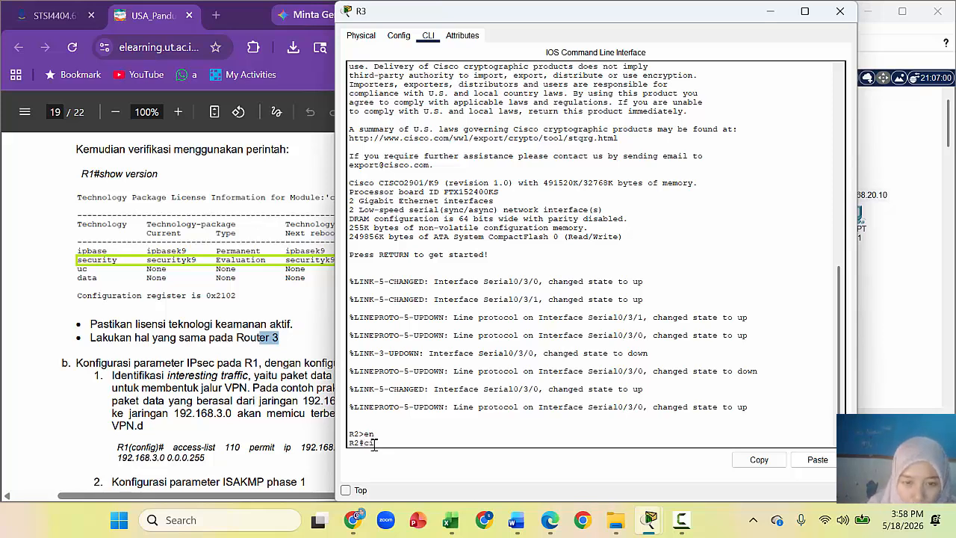
type("configure t")
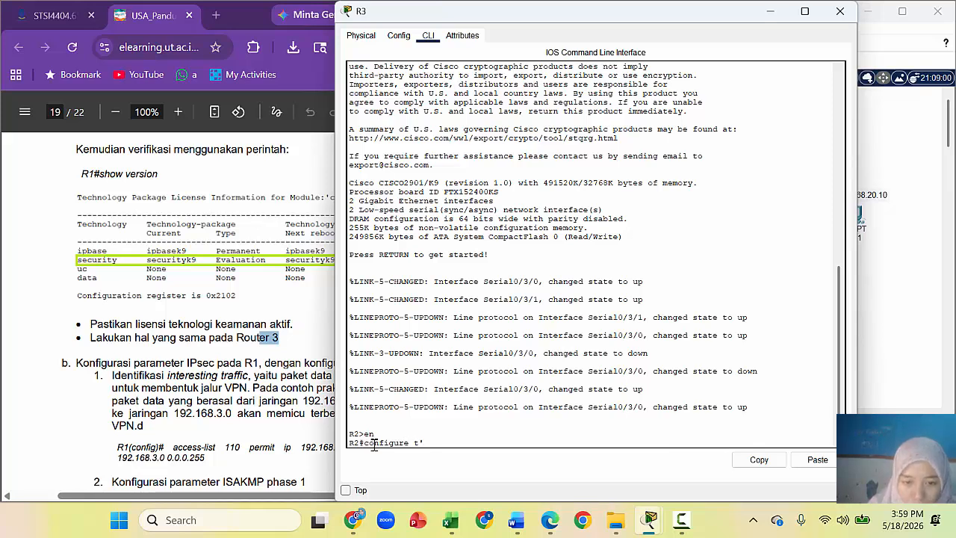
key("Return")
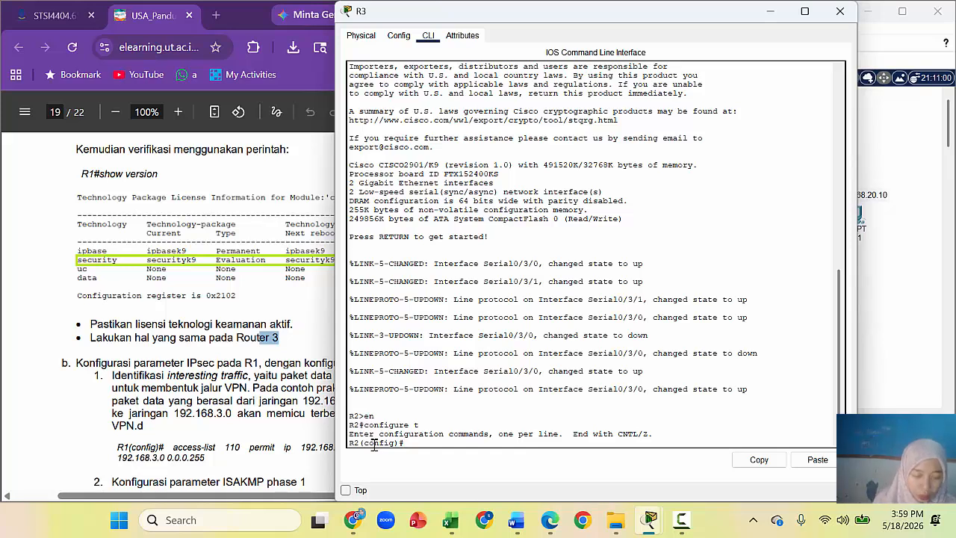
Step: Copy the guide's license boot securityk9 command and bring up paste options in R3's console
left_click(257, 159)
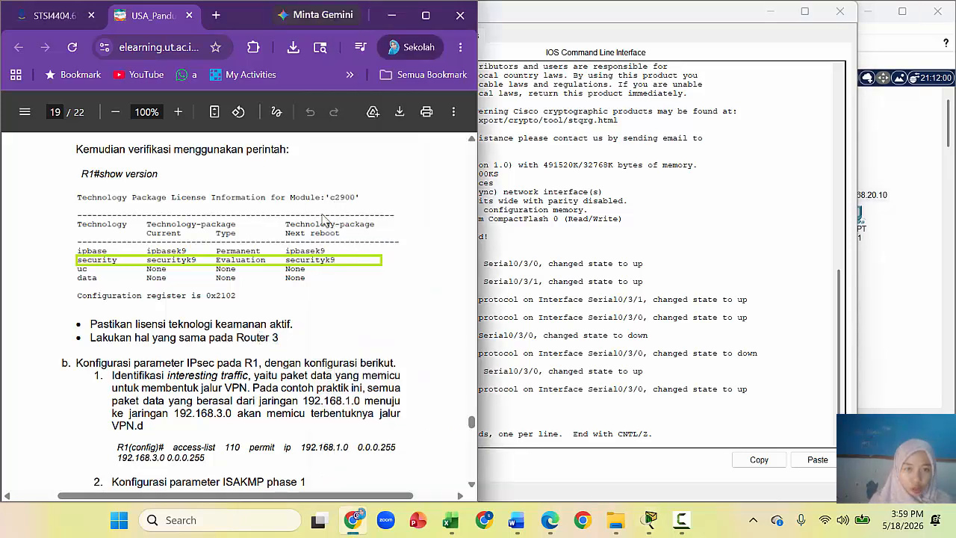
left_click(472, 140)
left_click(472, 140)
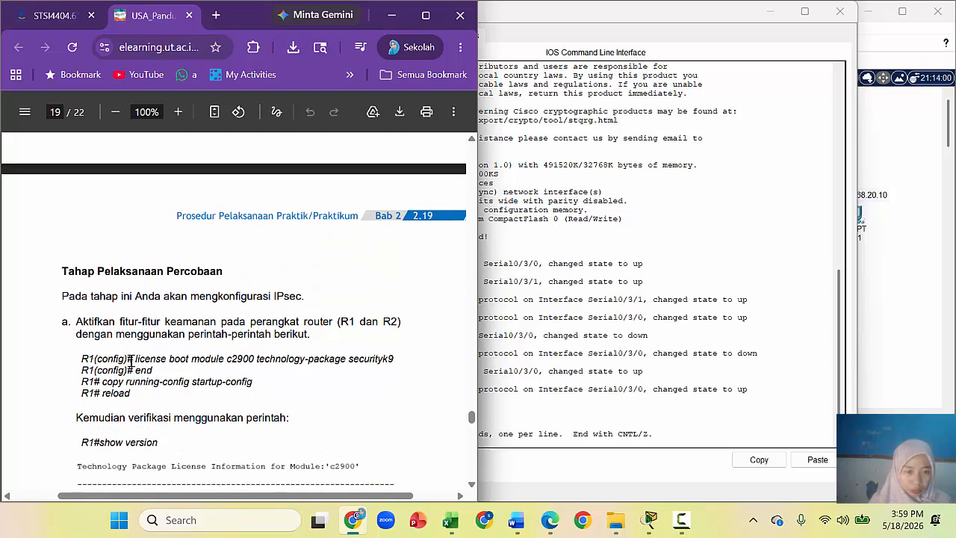
left_click_drag(135, 358, 397, 362)
key("super+c")
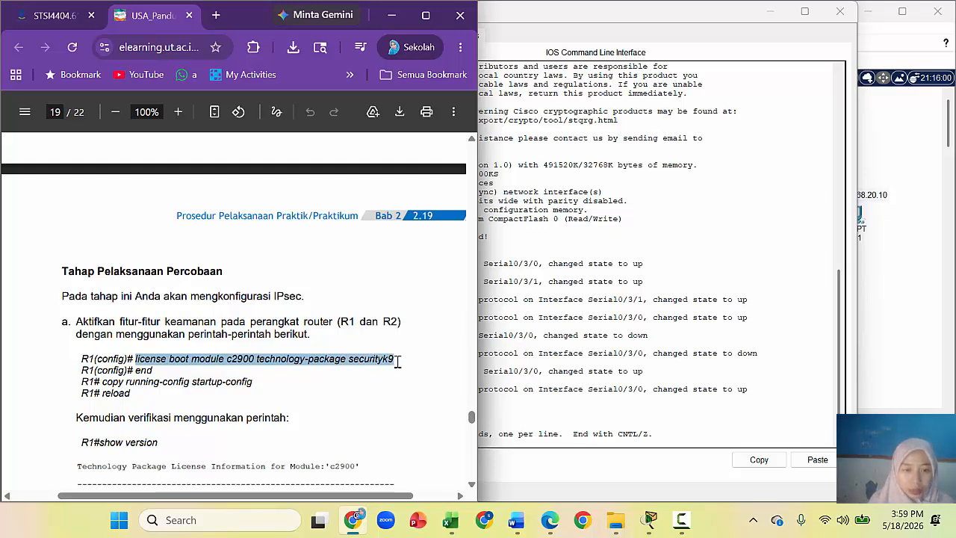
left_click(846, 340)
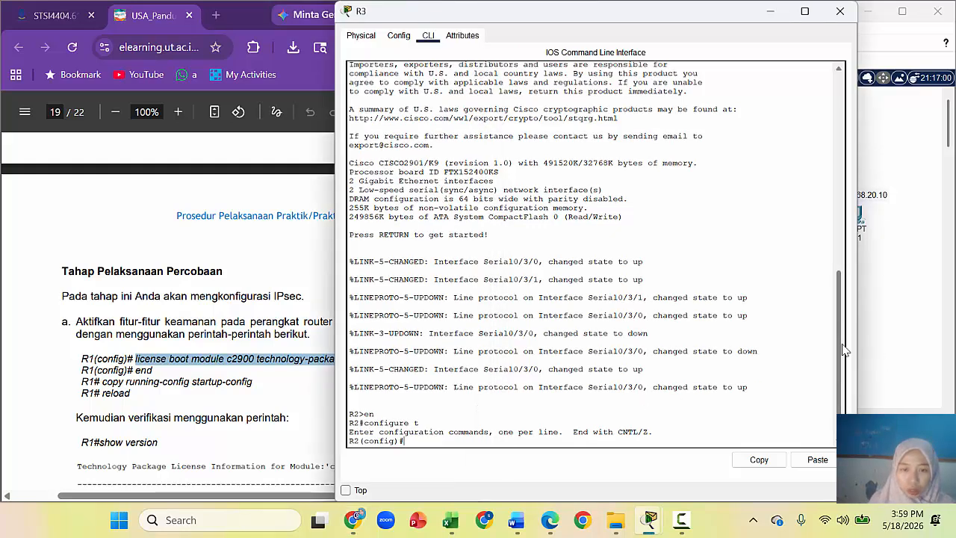
right_click(296, 363)
left_click(373, 159)
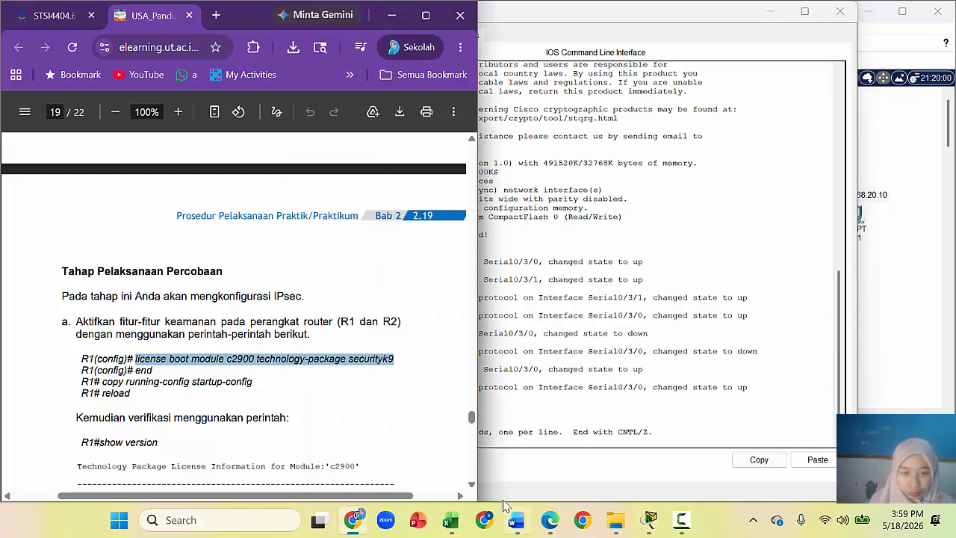
left_click(497, 457)
right_click(451, 445)
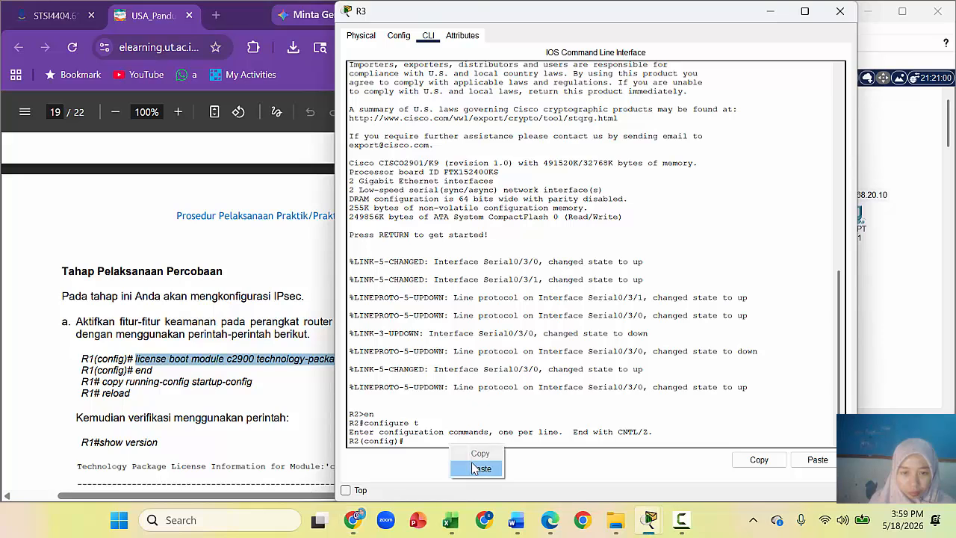
Step: Run license boot module c2900 technology-package securityk9 on R3, answer yes, and exit with end
left_click(478, 472)
key("Return")
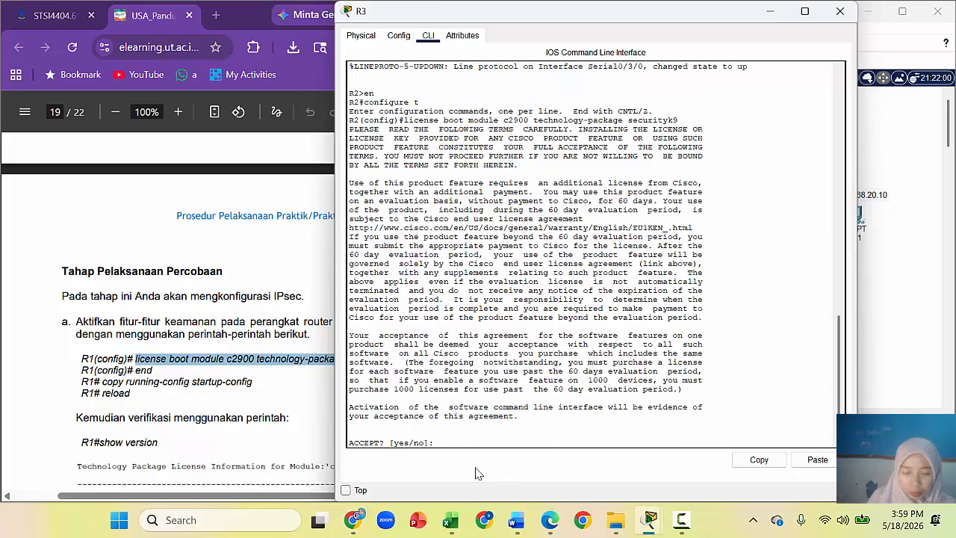
type("yes")
key("Return")
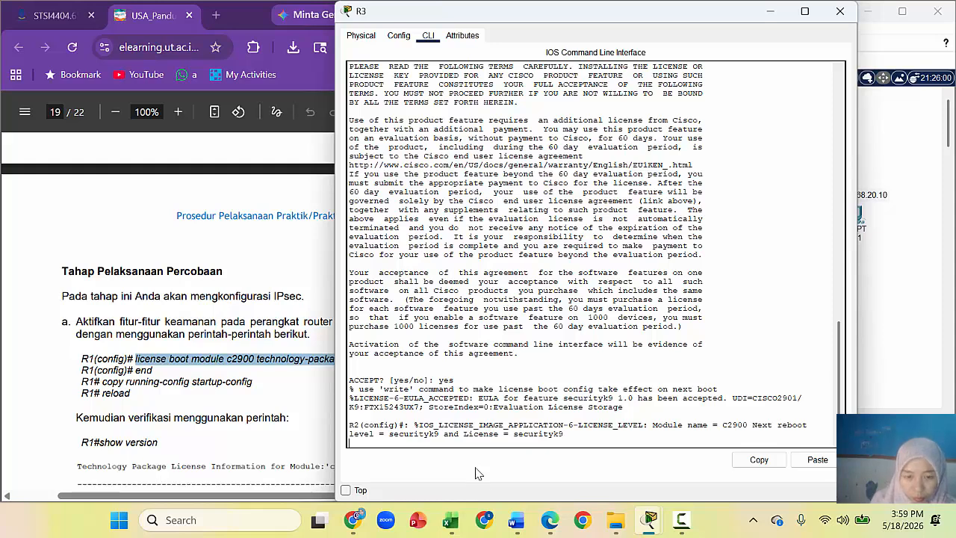
key("Return")
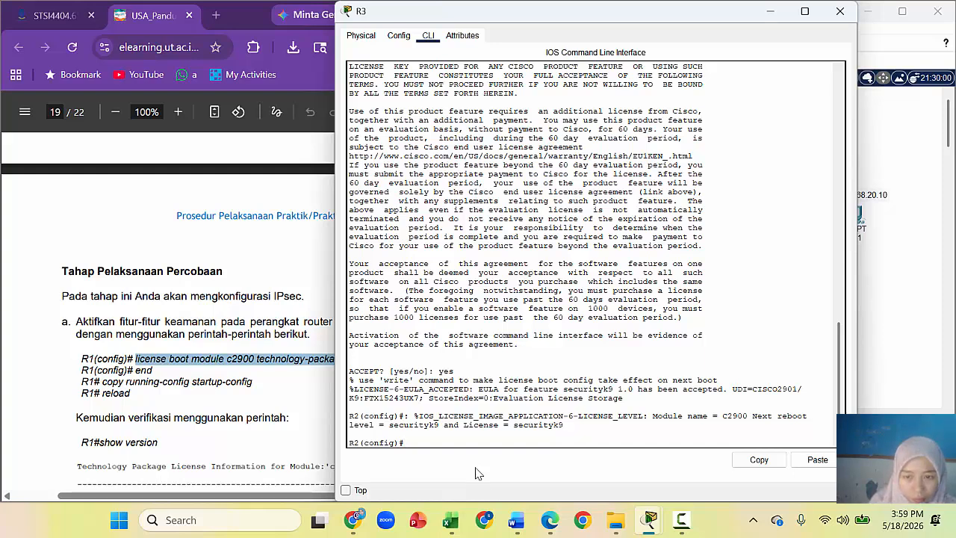
type("end")
key("Return")
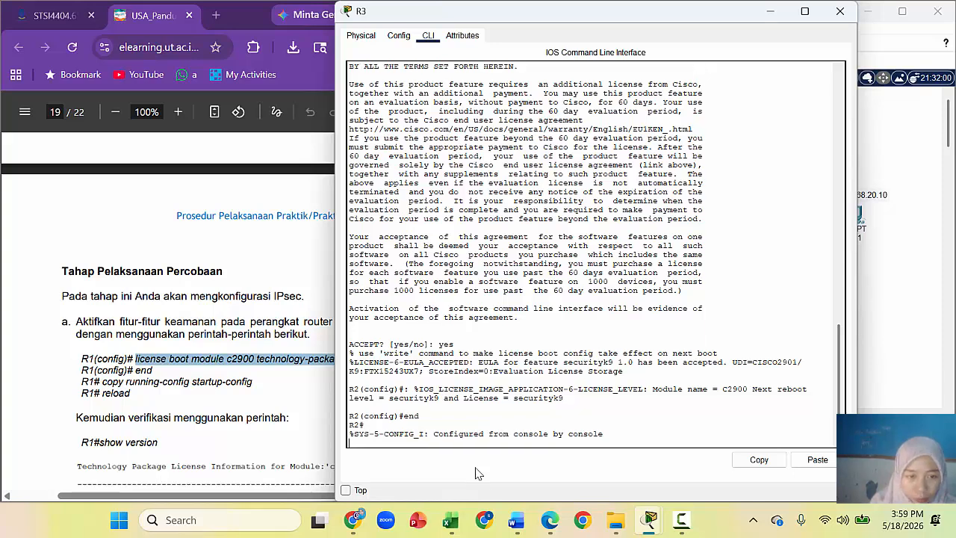
Step: Save R3's configuration with copy running-config startup-config, then select the guide's reload command
type("r")
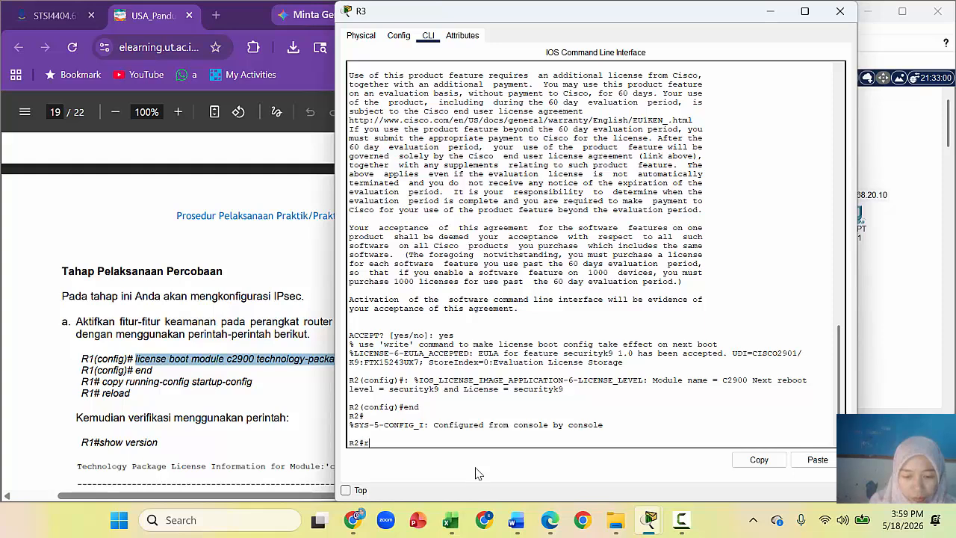
type("unning")
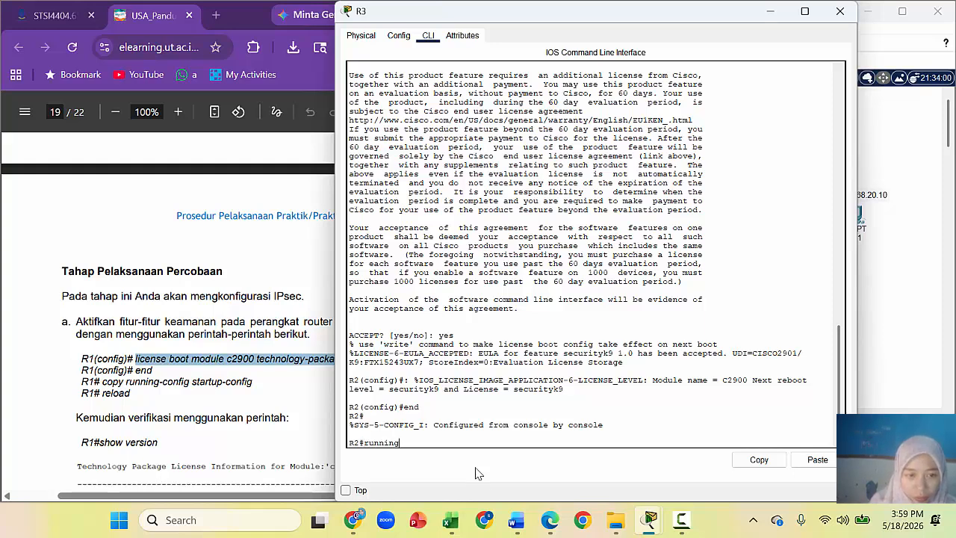
left_click_drag(102, 383, 287, 387)
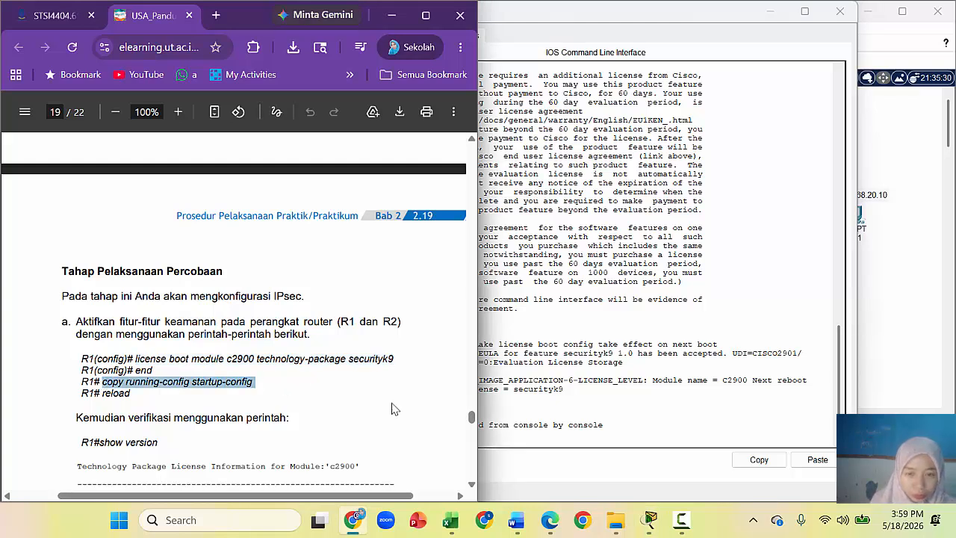
left_click(512, 423)
double_click(381, 442)
right_click(396, 442)
left_click(419, 451)
key("BackSpace")
key("BackSpace")
key("BackSpace")
key("BackSpace")
key("BackSpace")
key("BackSpace")
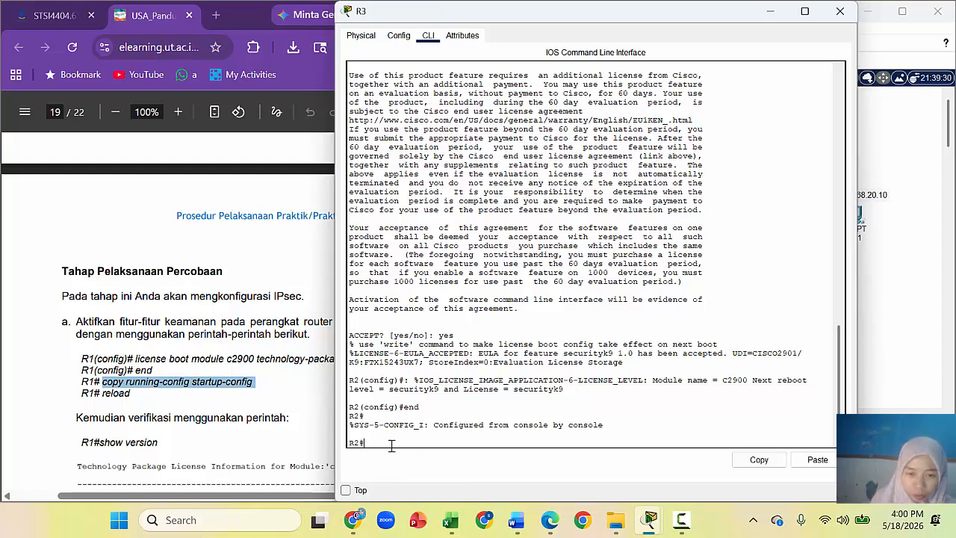
right_click(381, 443)
left_click(423, 468)
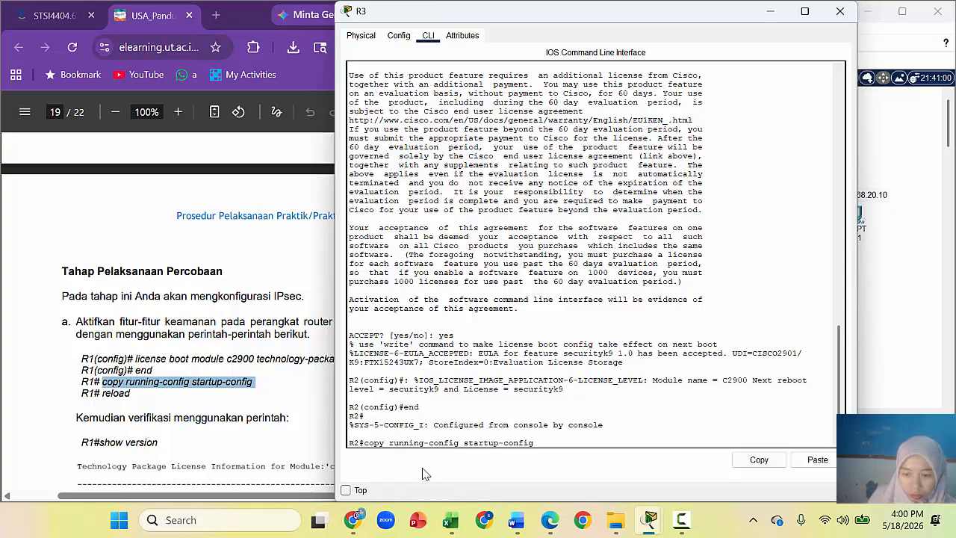
key("Return")
key("Return")
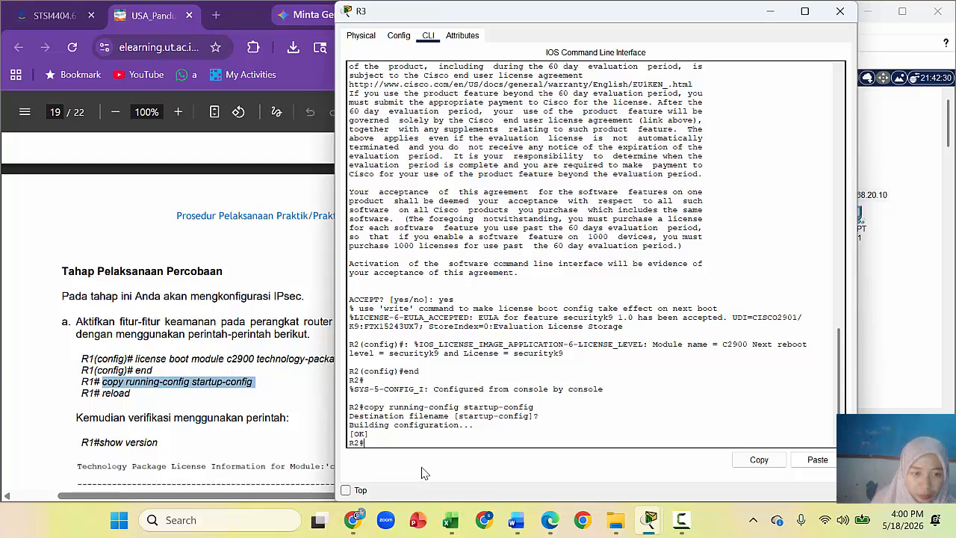
left_click_drag(138, 400, 103, 395)
left_click(496, 428)
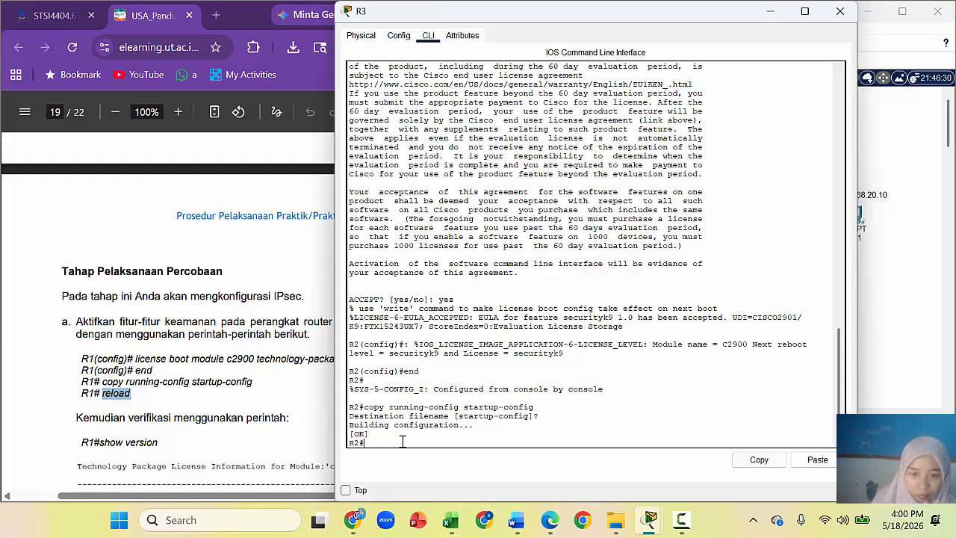
Step: Reload R3 with the pasted reload command and wake its console after boot
key("ctrl+v")
key("Return")
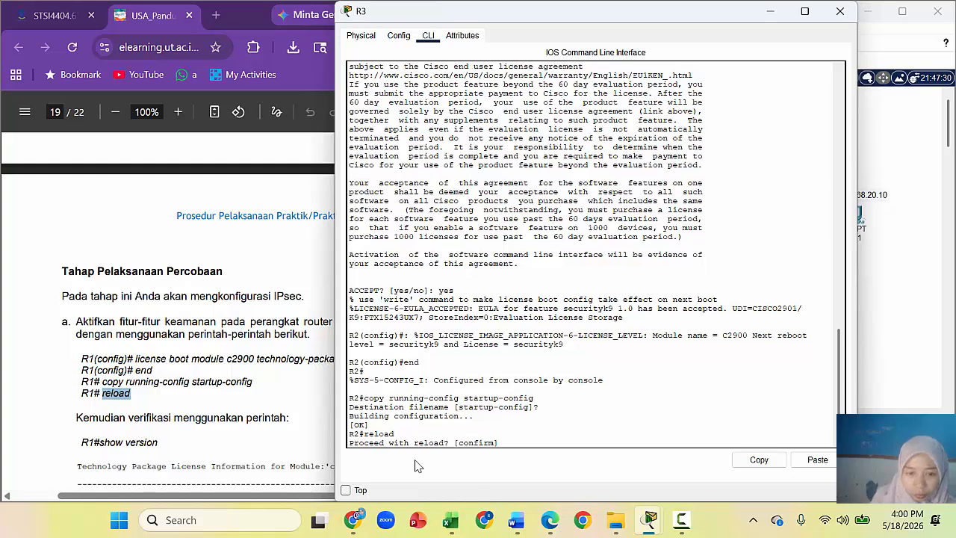
key("Return")
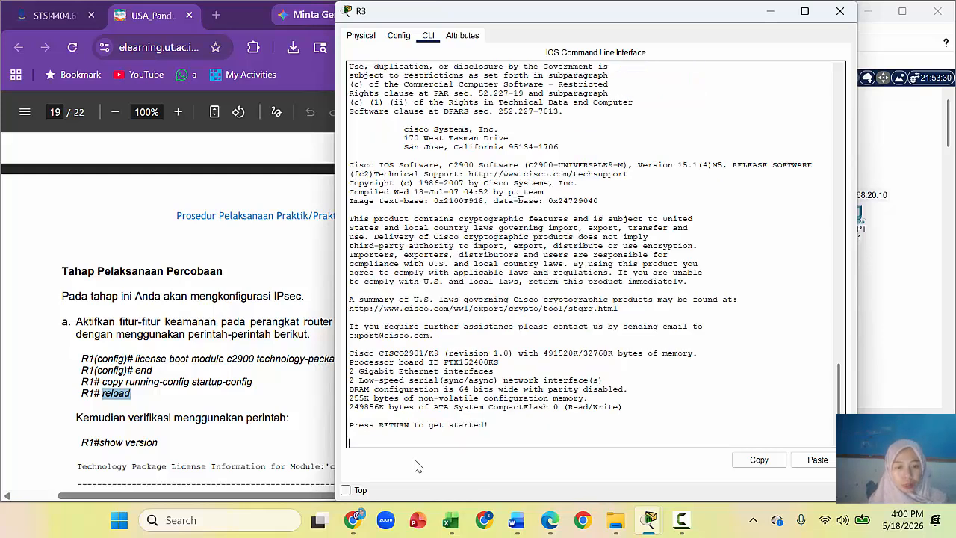
key("Return")
key("Return")
key("Return")
key("Return")
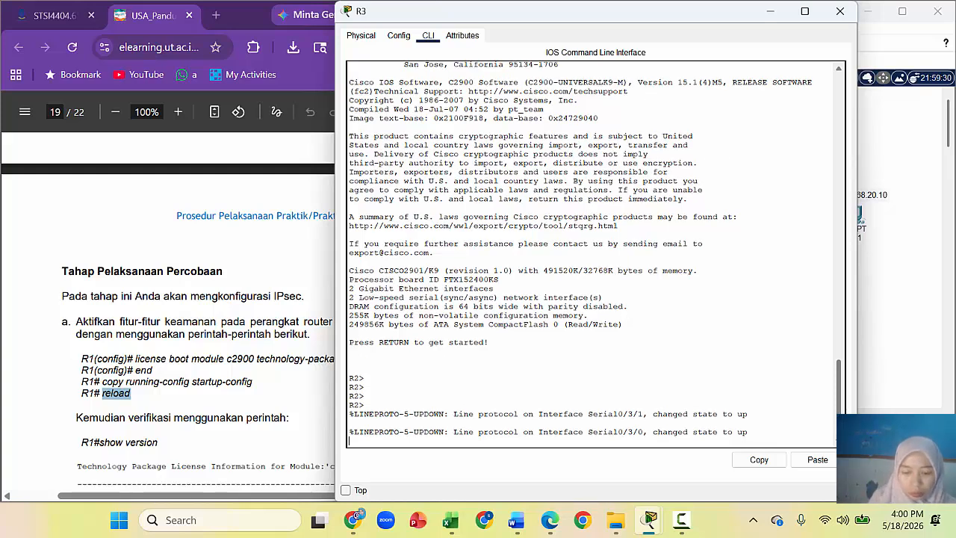
key("Return")
Step: Run en and show version on R3, highlighting the securityk9 Evaluation license row
type("en")
key("Return")
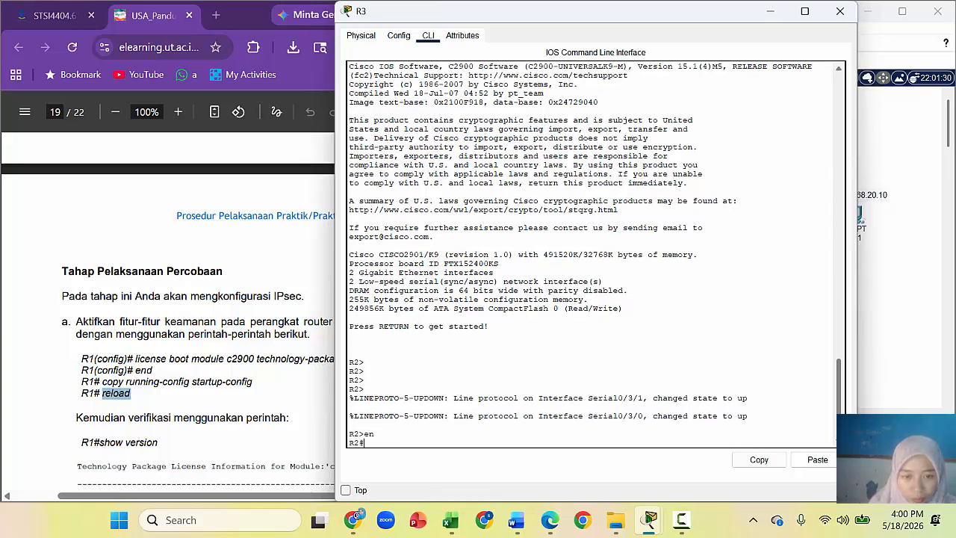
type("sho")
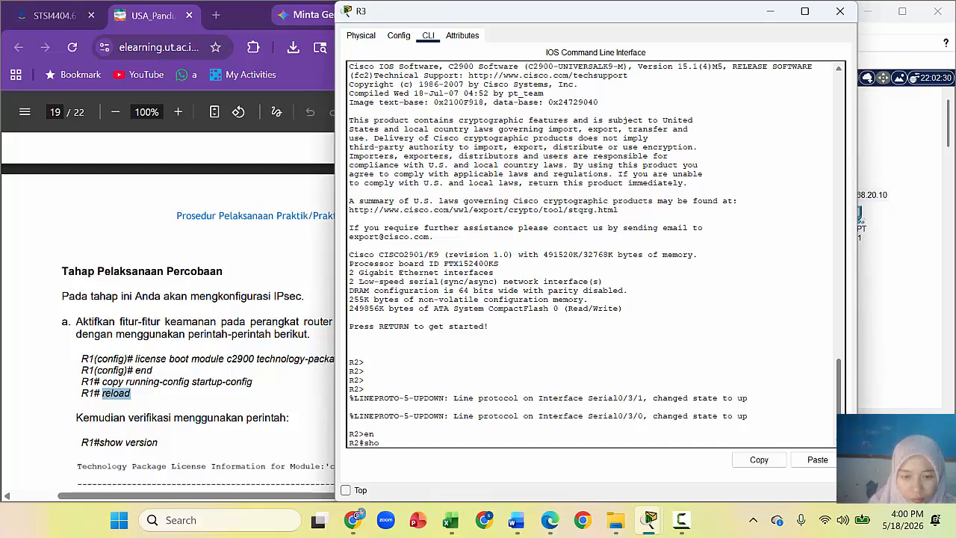
type("w version")
key("Return")
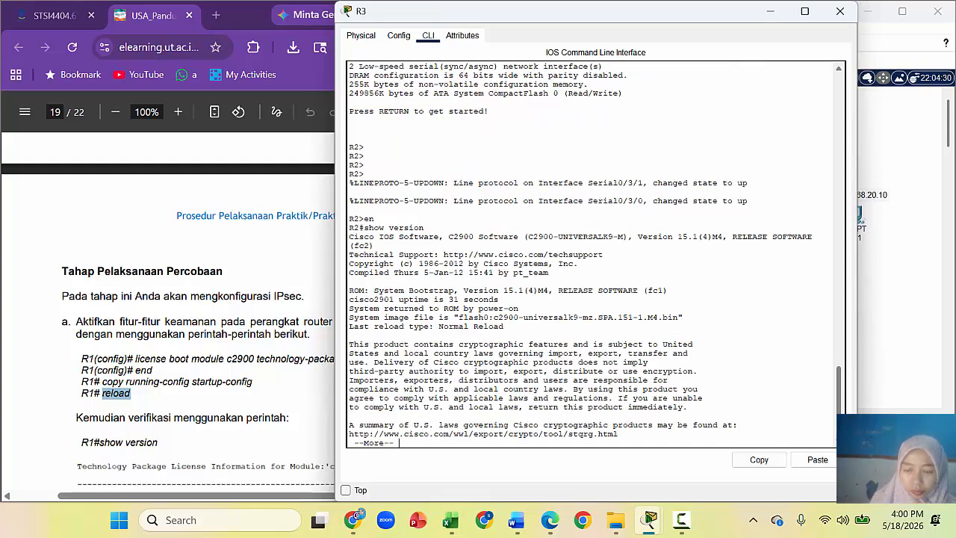
key("Return")
key("Return")
key("Return")
key("Return")
key("Return")
key("Return")
key("Return")
key("Return")
key("Return")
key("Return")
key("Return")
key("Return")
key("Return")
key("Return")
key("Return")
key("Return")
key("Return")
key("Return")
key("Return")
key("Return")
key("Return")
key("Return")
key("Return")
key("Return")
key("Return")
key("Return")
key("Return")
key("Return")
key("Return")
key("Return")
key("Return")
key("Return")
key("Return")
key("Return")
key("Return")
key("Return")
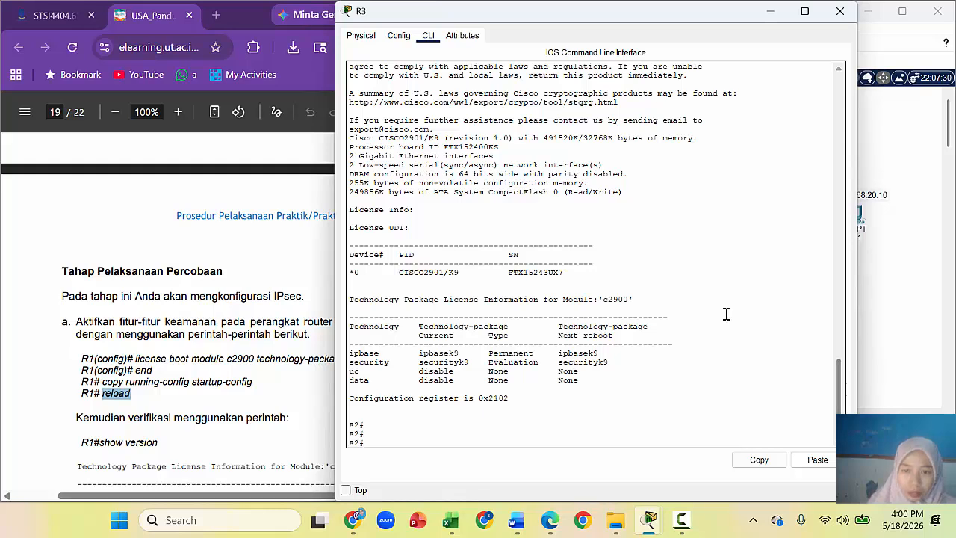
left_click_drag(350, 364, 620, 364)
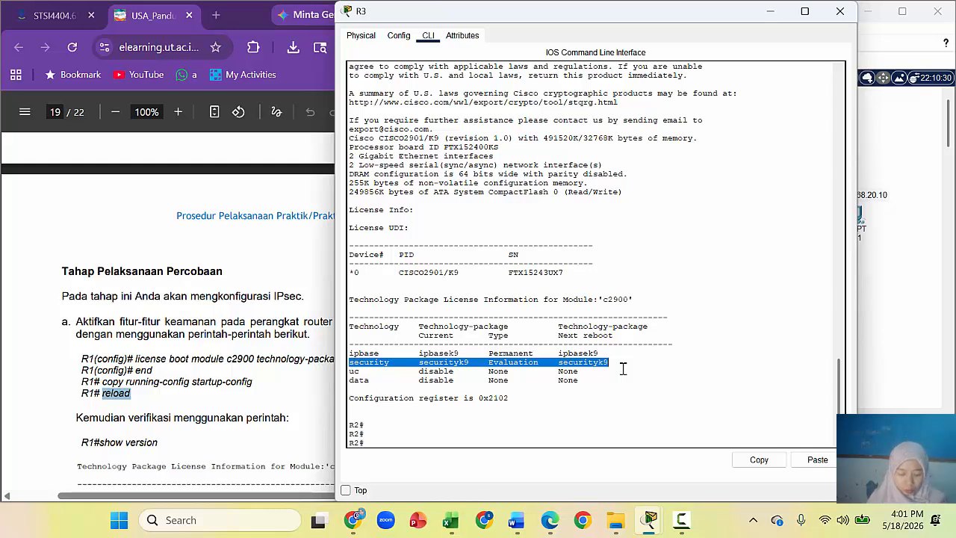
Step: Open R2's CLI and enter global configuration mode with en and configure t
left_click(938, 291)
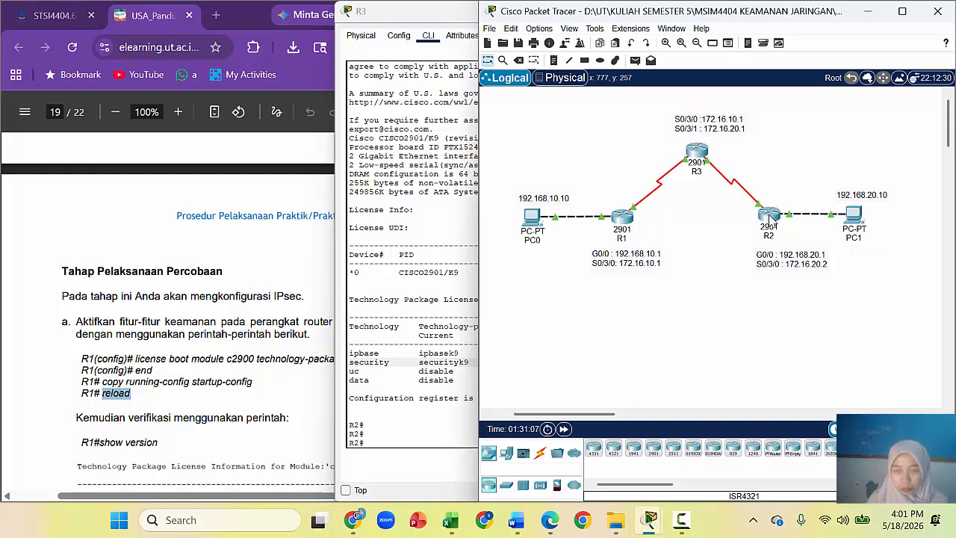
mouse_move(771, 219)
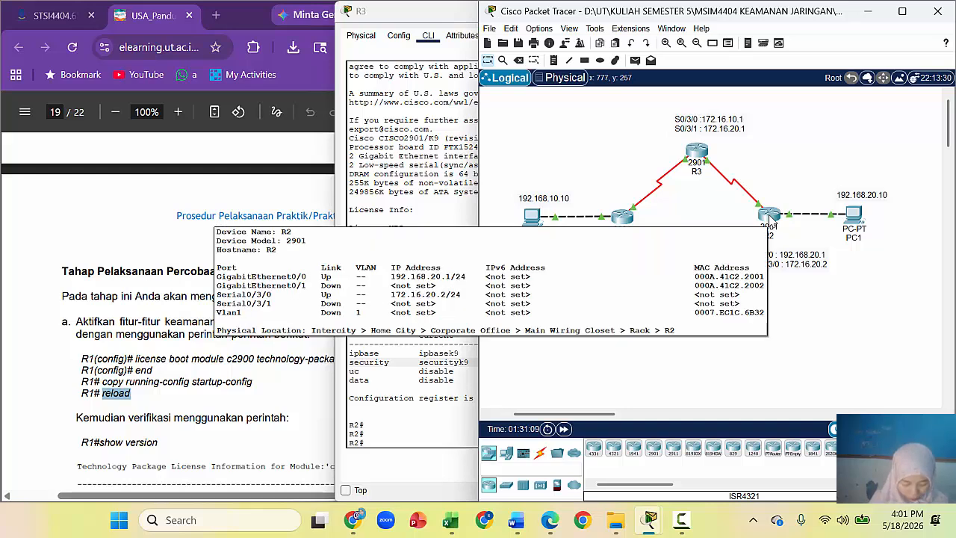
left_click(772, 218)
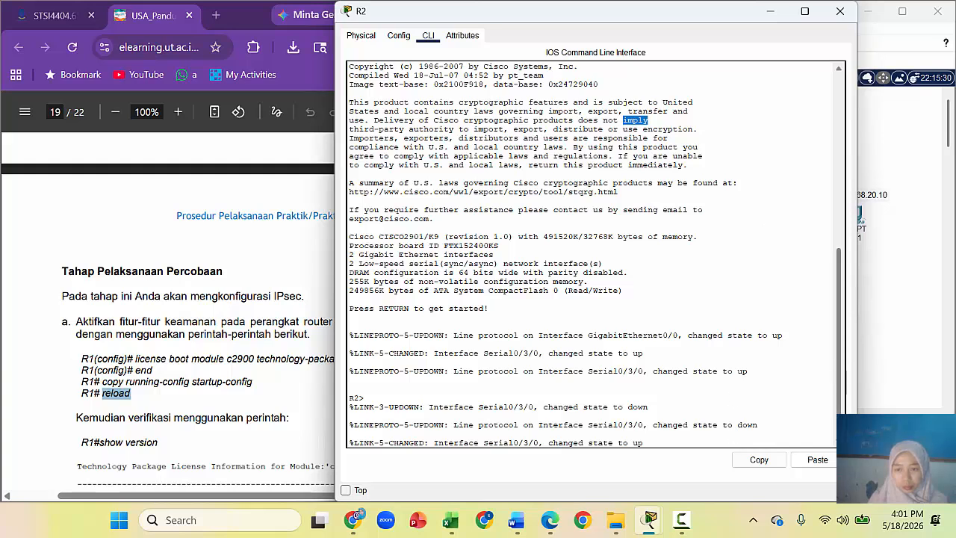
left_click_drag(838, 423, 837, 441)
left_click(720, 442)
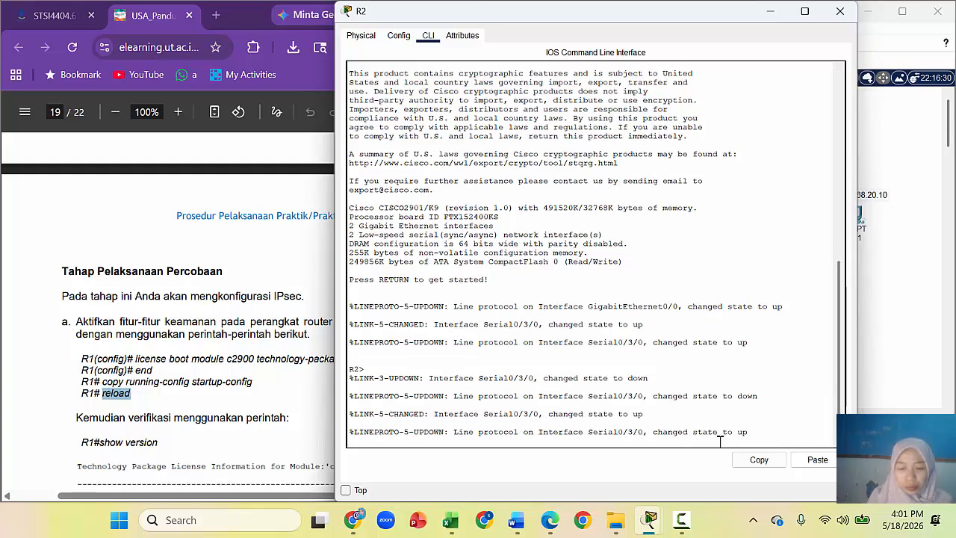
key("Return")
type("en")
key("Return")
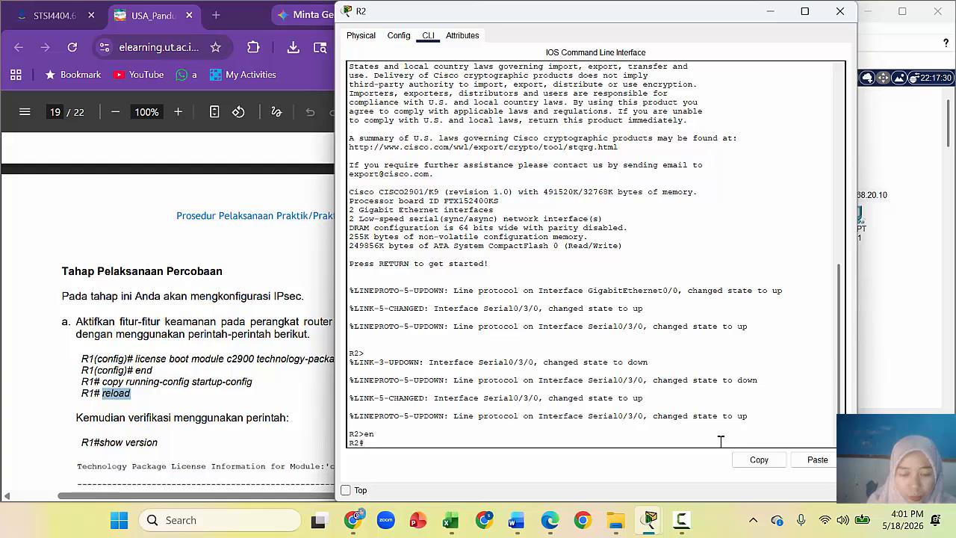
type("configure")
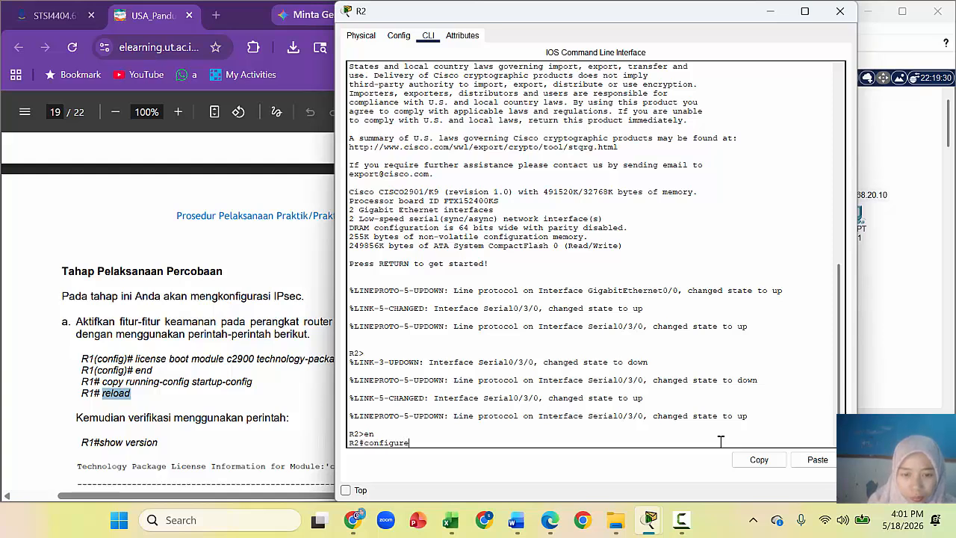
type(" t")
key("Return")
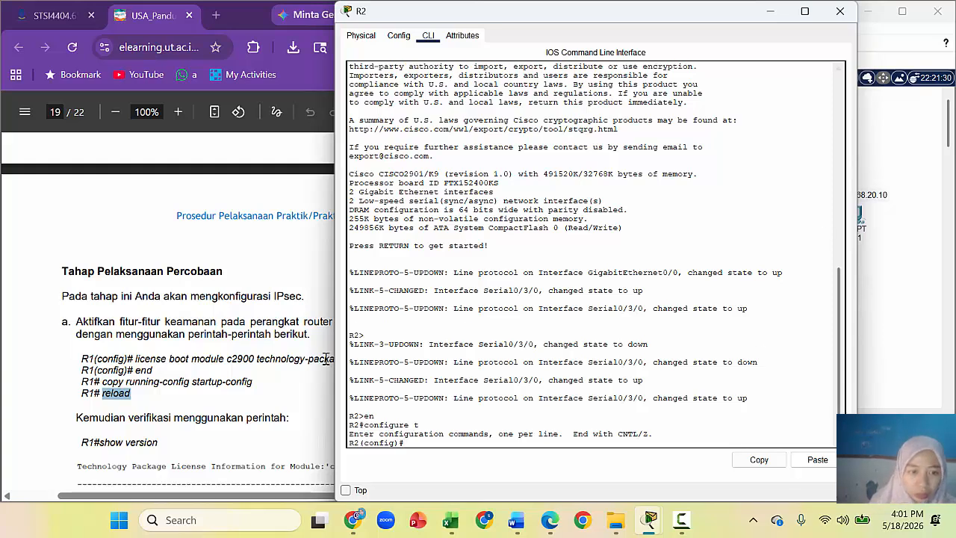
Step: Paste and run the guide's license boot module c2900 technology-package securityk9 command on R2, answering yes
left_click(139, 358)
left_click_drag(137, 358, 407, 360)
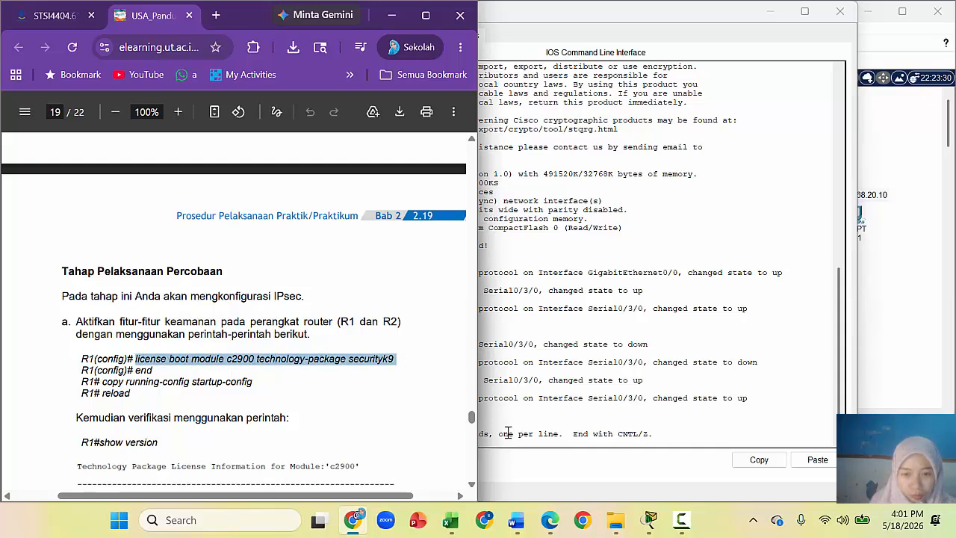
right_click(393, 361)
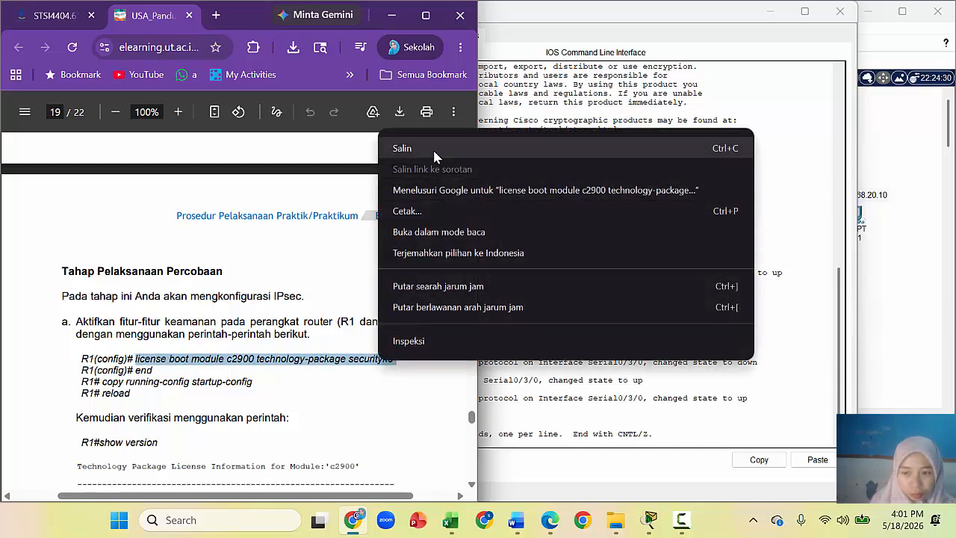
left_click(433, 148)
left_click(526, 439)
right_click(432, 442)
left_click(465, 466)
key("Return")
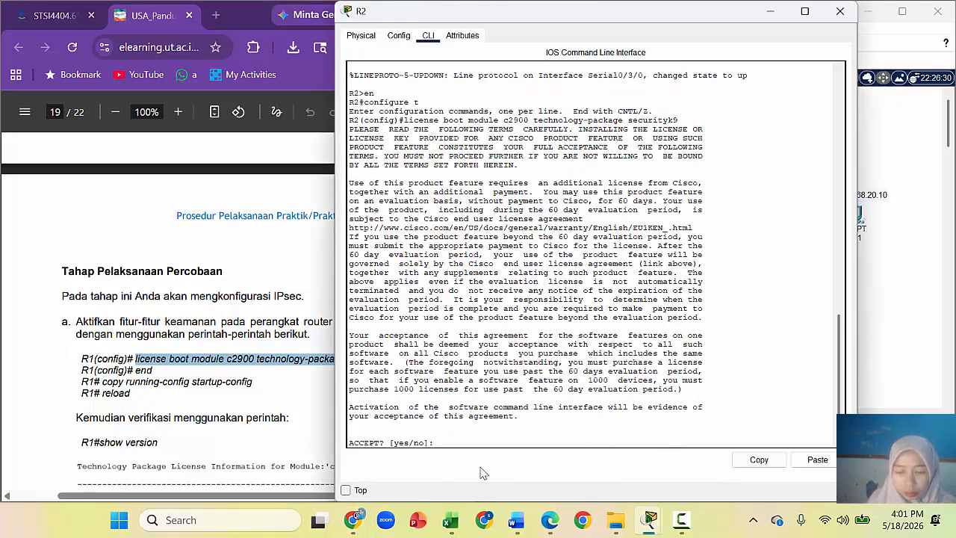
type("yes")
key("Return")
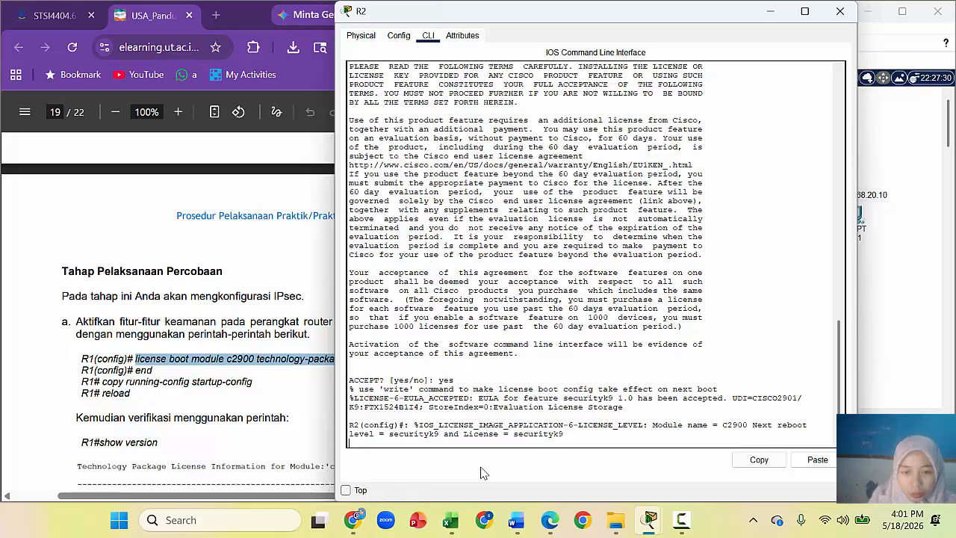
key("Return")
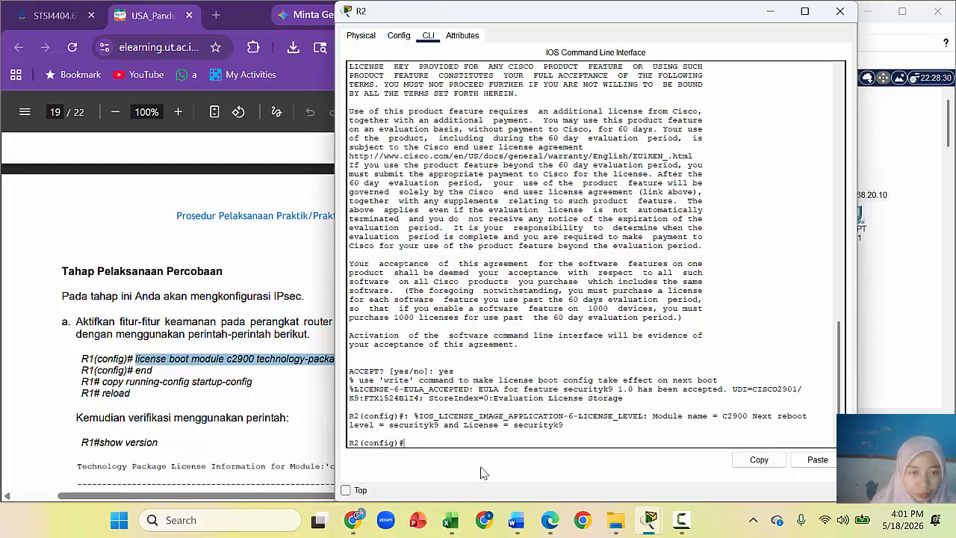
Step: Exit configuration mode and save R2's configuration with copy running-config startup-config
type("end")
key("Return")
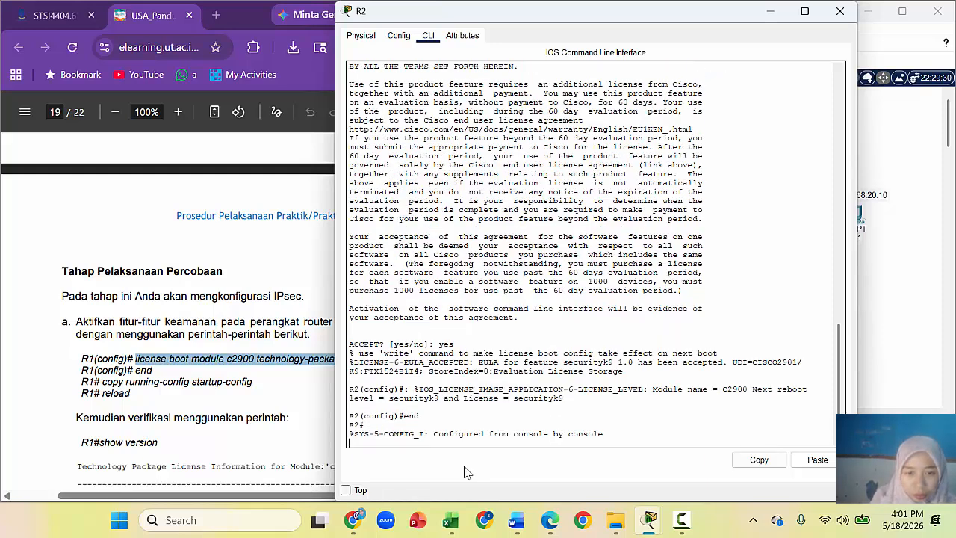
key("Return")
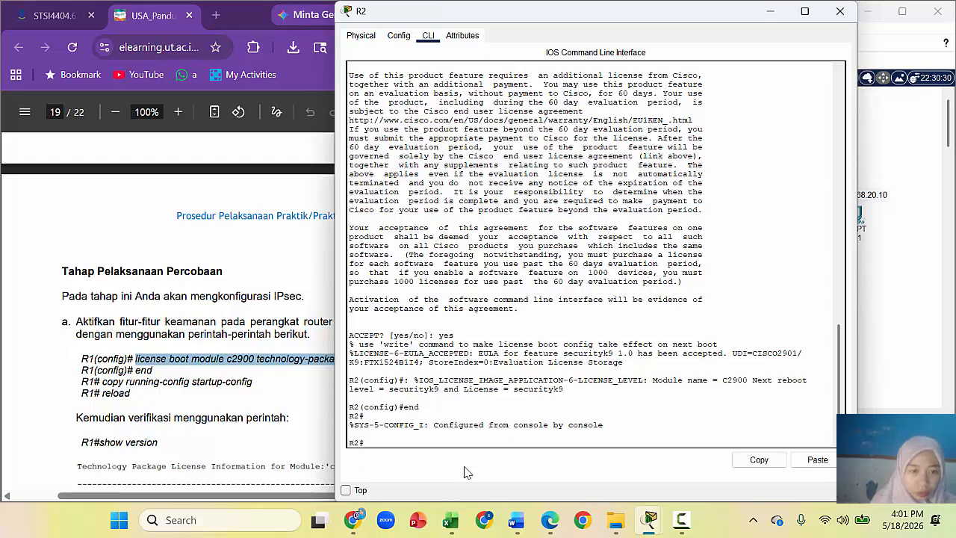
left_click_drag(103, 382, 261, 385)
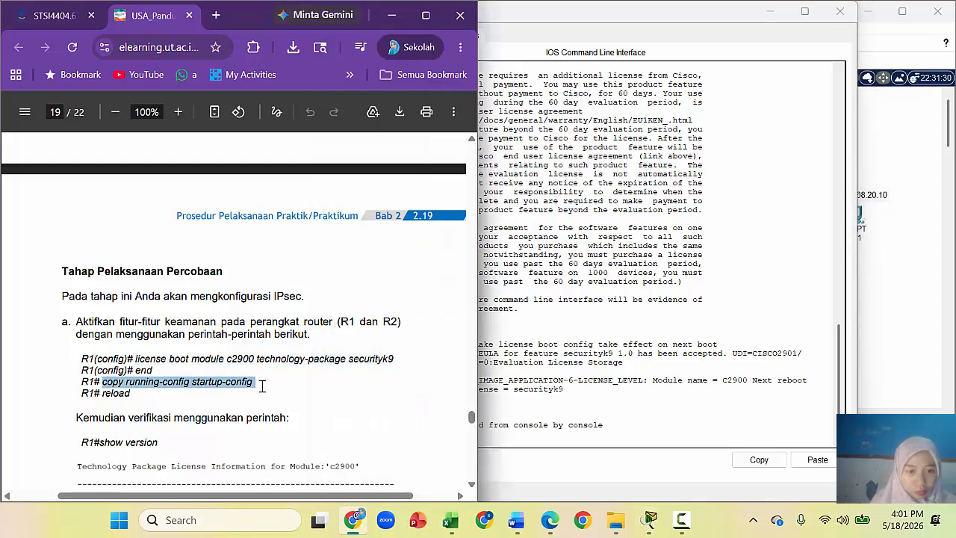
key("alt+Tab")
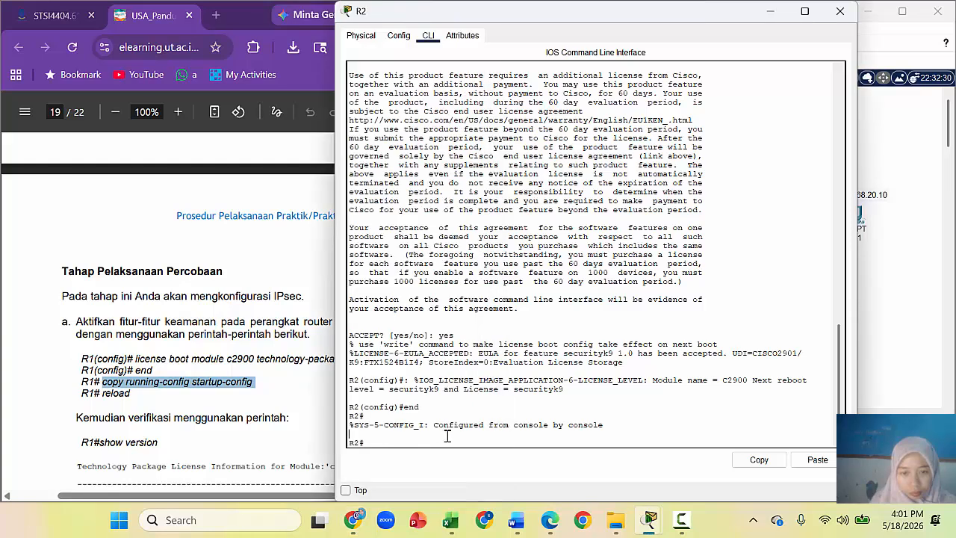
right_click(426, 441)
left_click(394, 447)
right_click(389, 438)
left_click(429, 469)
key("Return")
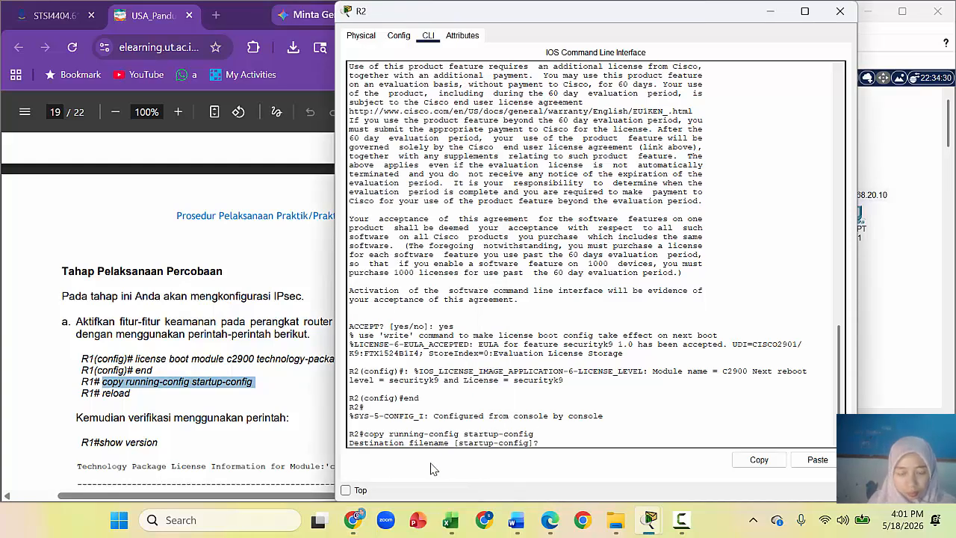
key("Return")
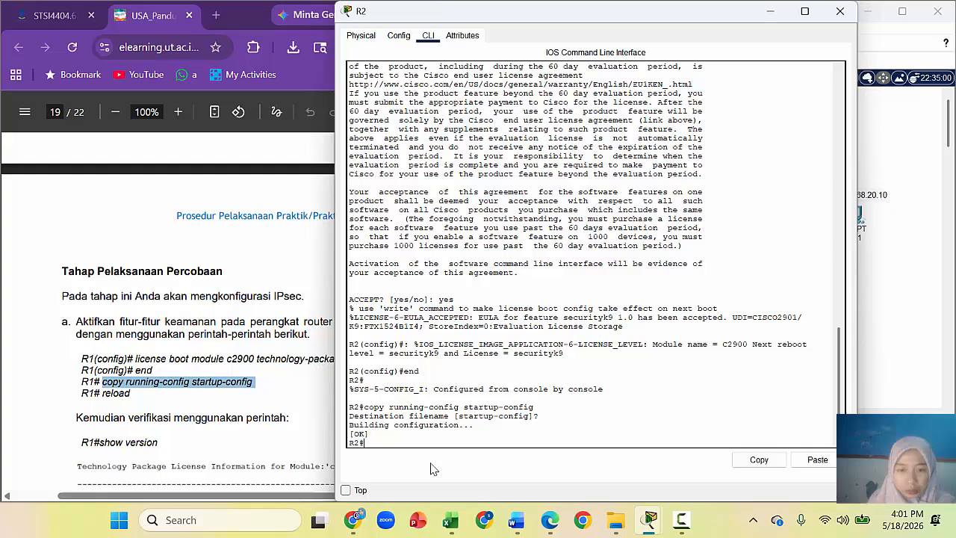
Step: Copy the guide's reload command and paste it at R2's prompt
left_click(169, 404)
double_click(115, 393)
right_click(108, 393)
left_click(194, 188)
left_click(491, 439)
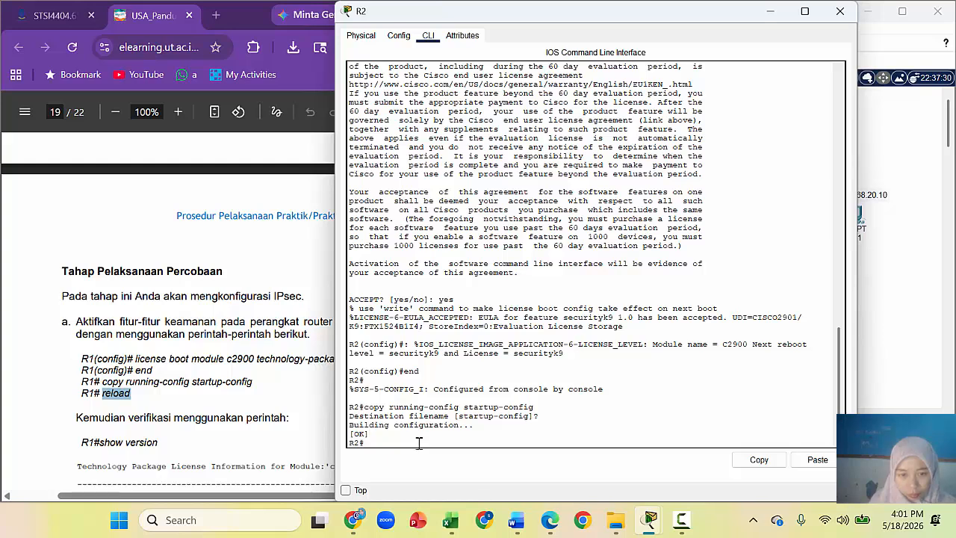
right_click(392, 443)
left_click(418, 471)
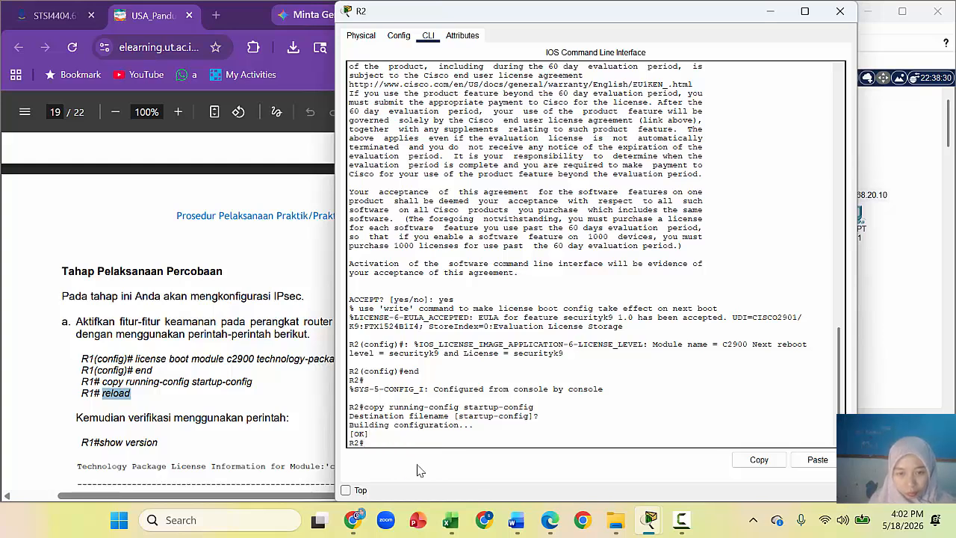
Step: Reload R2 and enter privileged mode with en once it boots
key("Return")
key("Return")
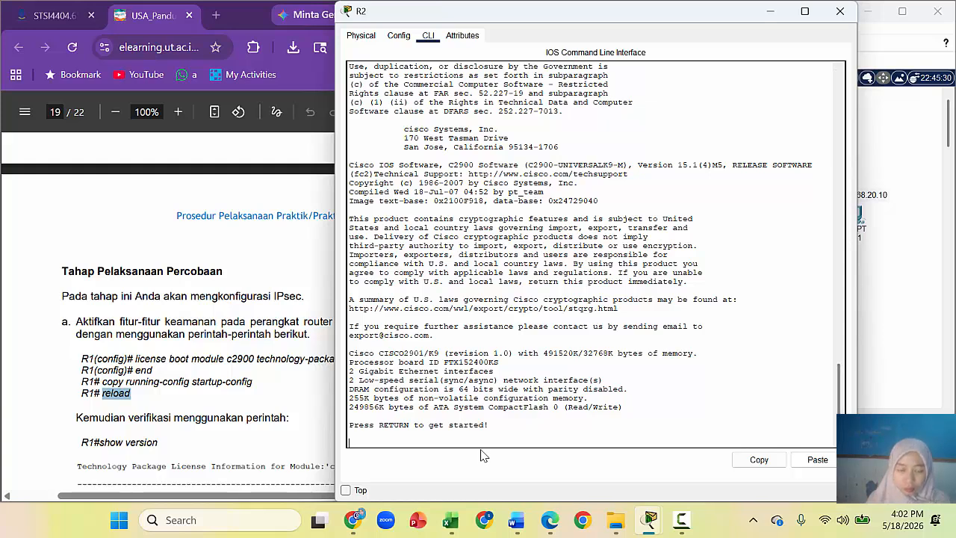
key("Return")
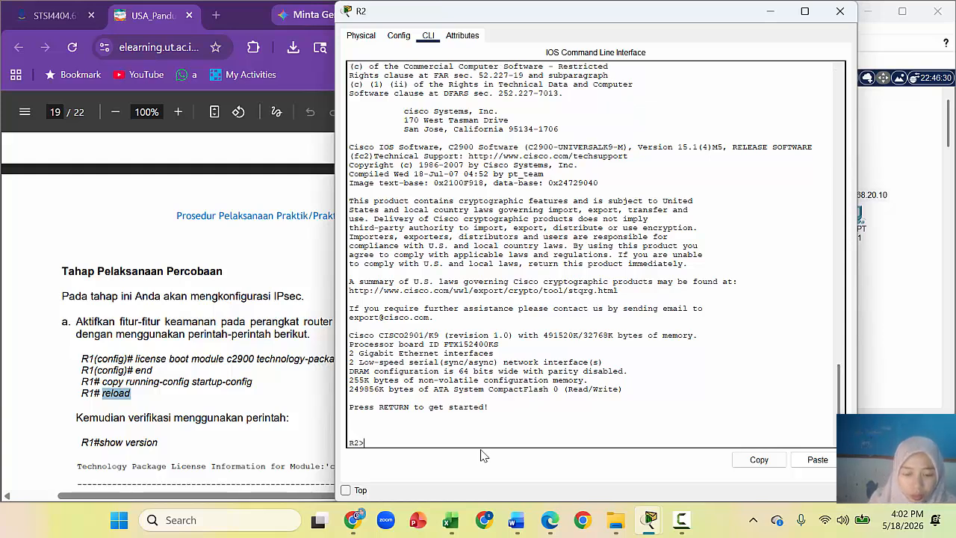
type("en")
key("Return")
Step: Run show version on R2, page to the license table, and bring up the guide's expected table
type("show ")
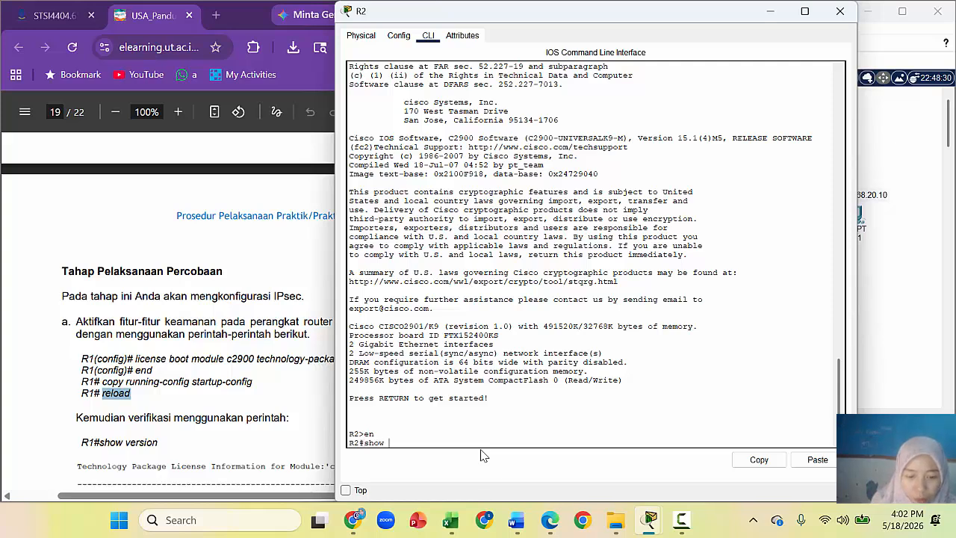
type("versio")
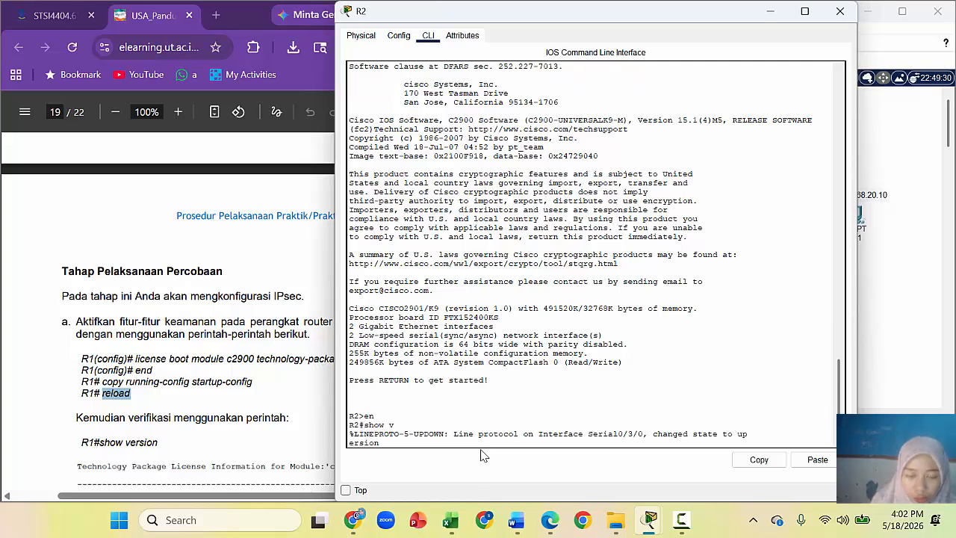
key("Return")
key("space")
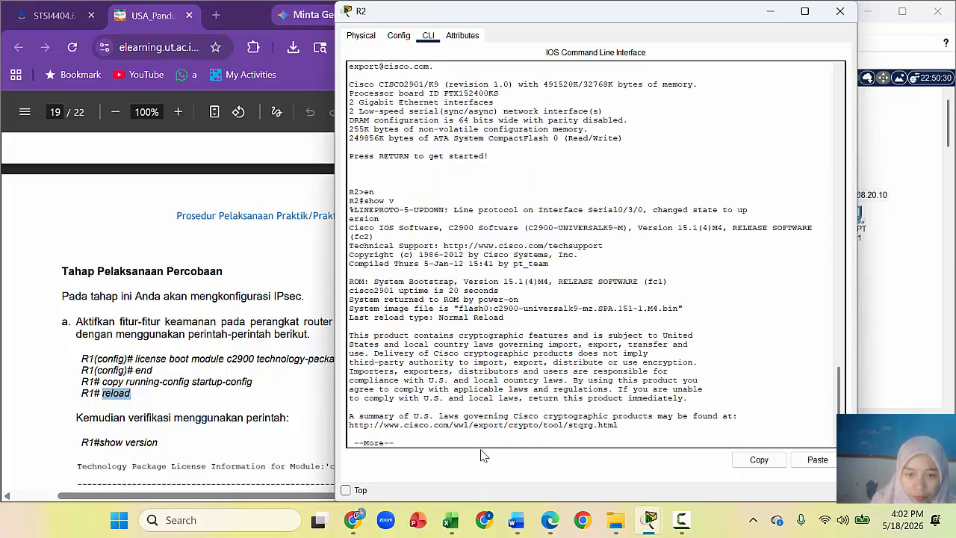
key("space")
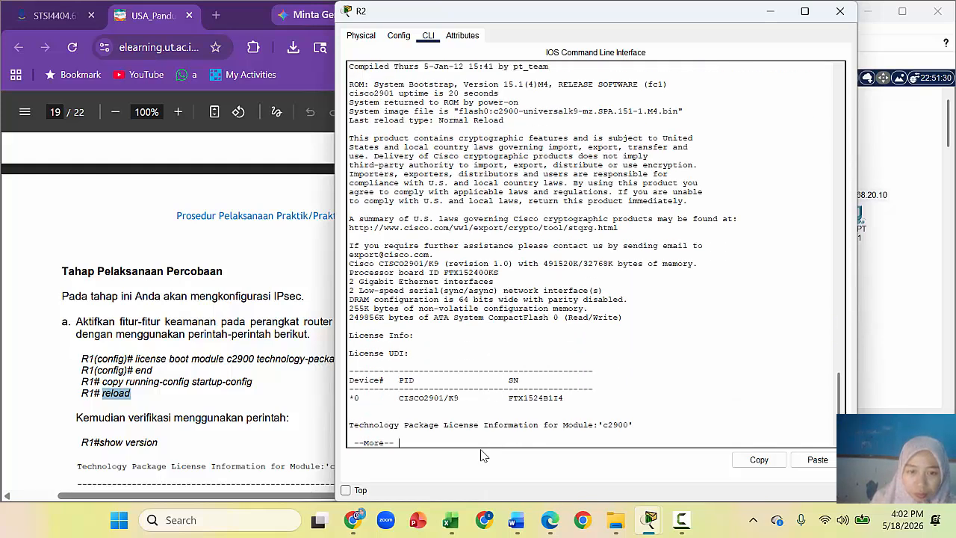
key("Return")
key("Return")
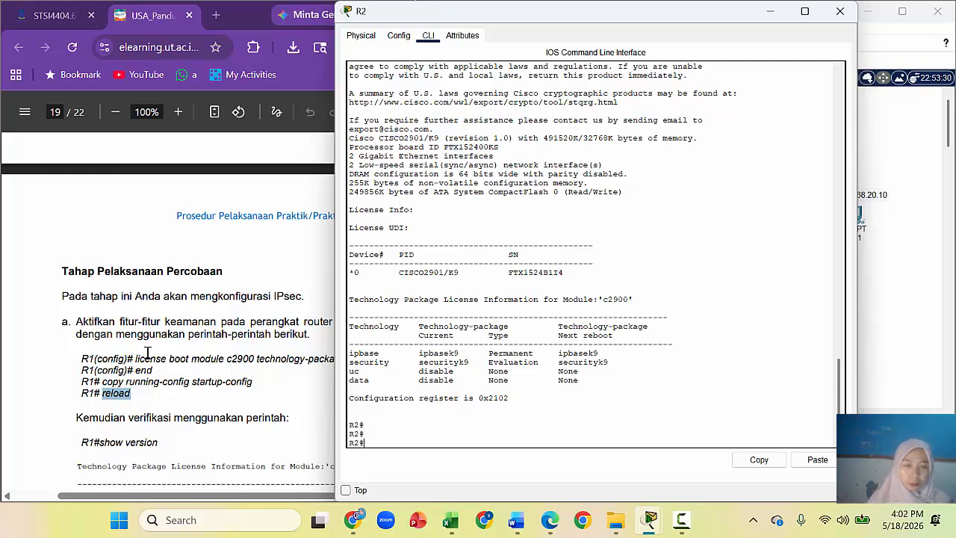
left_click(484, 523)
left_click(471, 484)
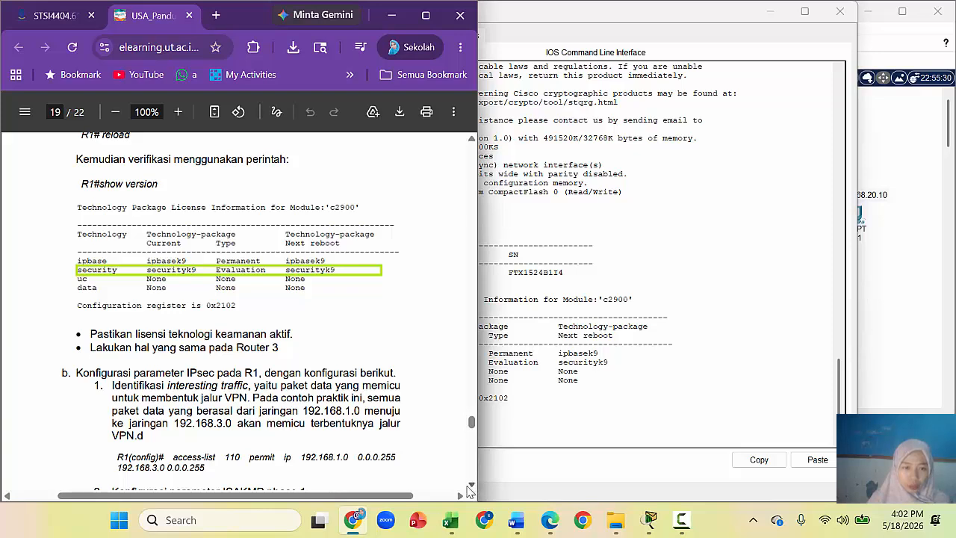
Step: Scroll the guide down to section b's ISAKMP phase 1 steps, then switch back to Packet Tracer
left_click(471, 484)
left_click(470, 486)
left_click(470, 486)
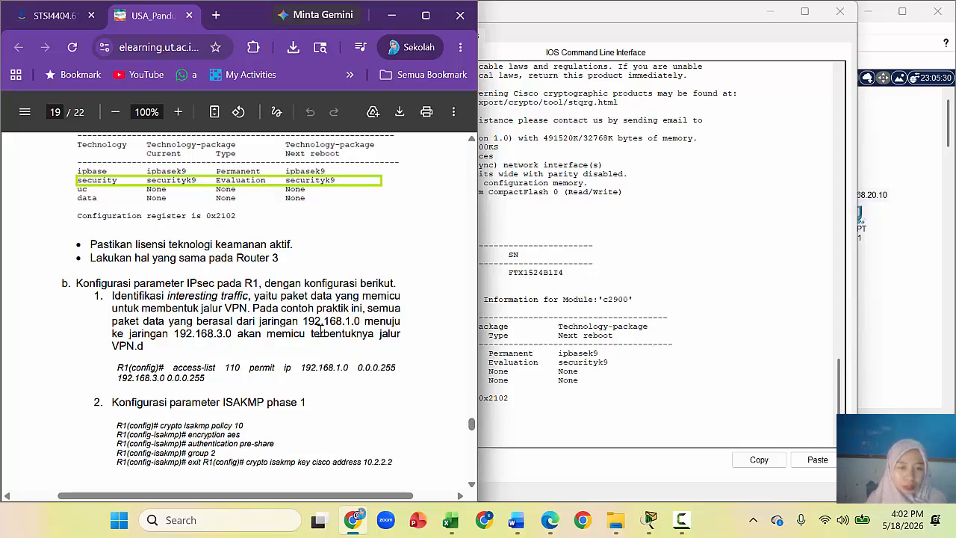
left_click(892, 333)
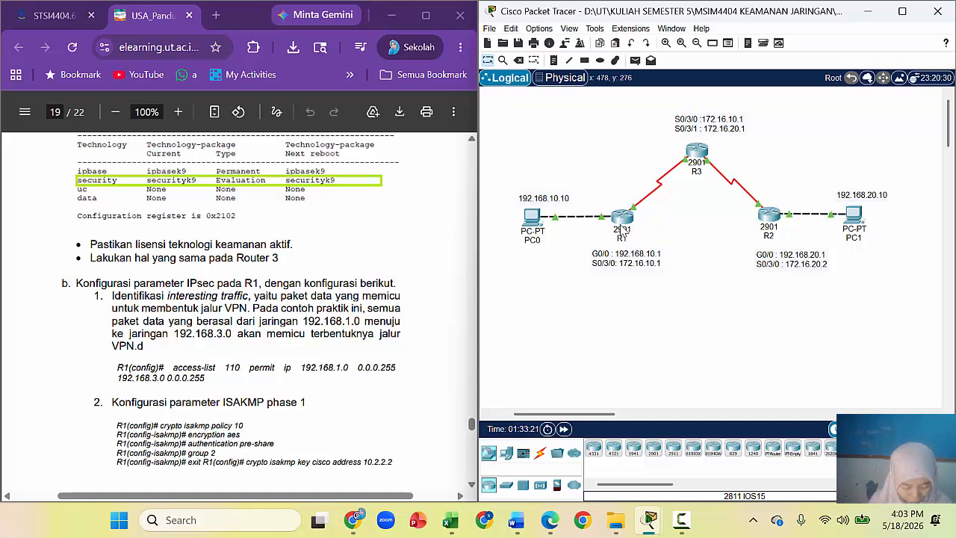
mouse_move(622, 230)
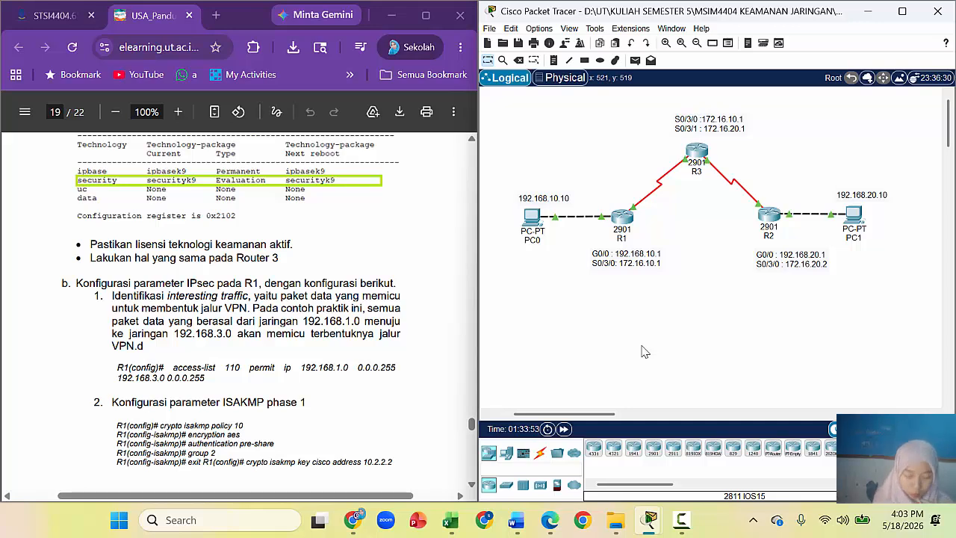
Step: Open R1's CLI and enter global configuration mode with configure t
left_click(622, 219)
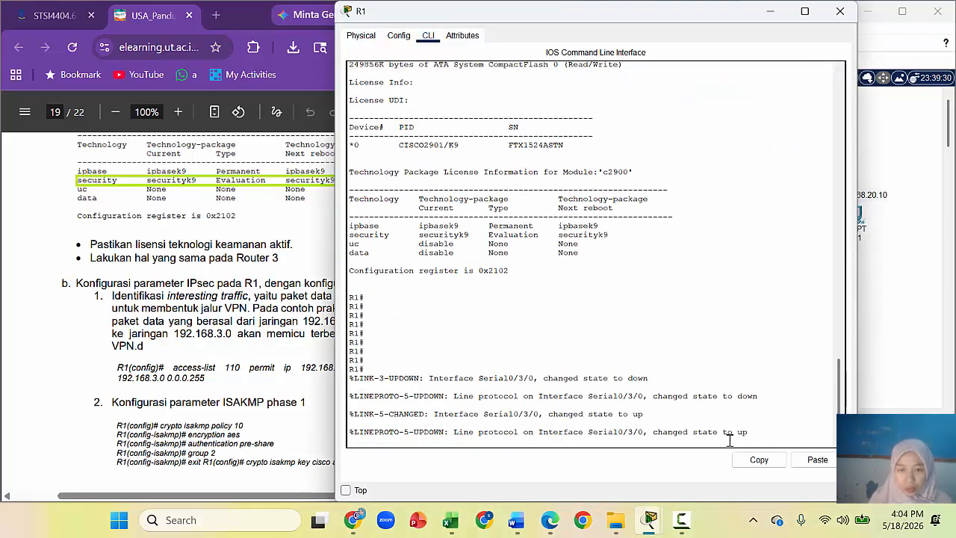
key("Return")
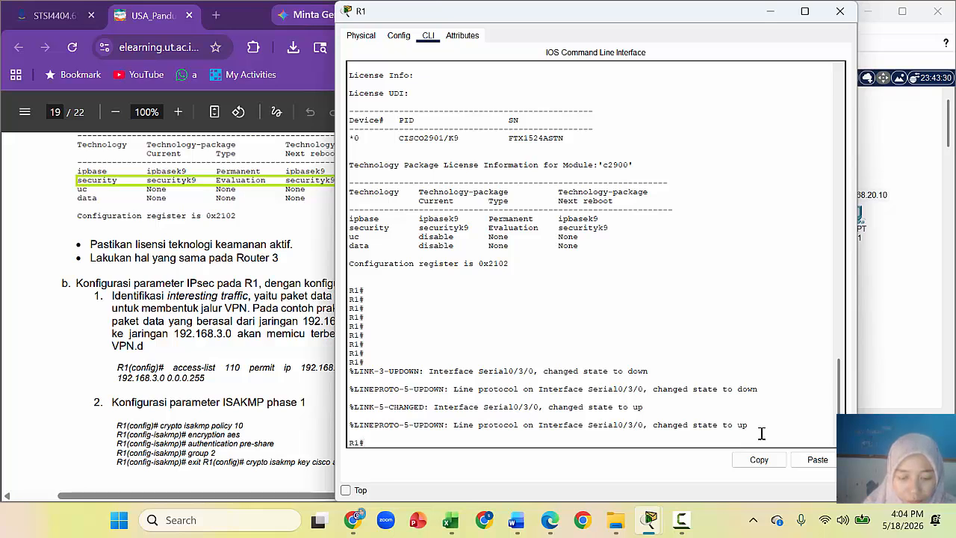
type("confi")
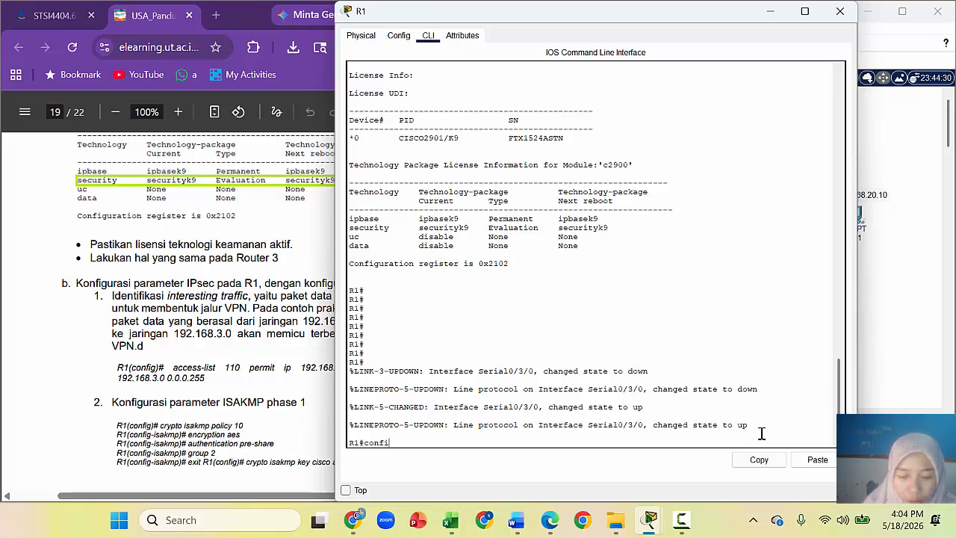
type("gure t")
key("Return")
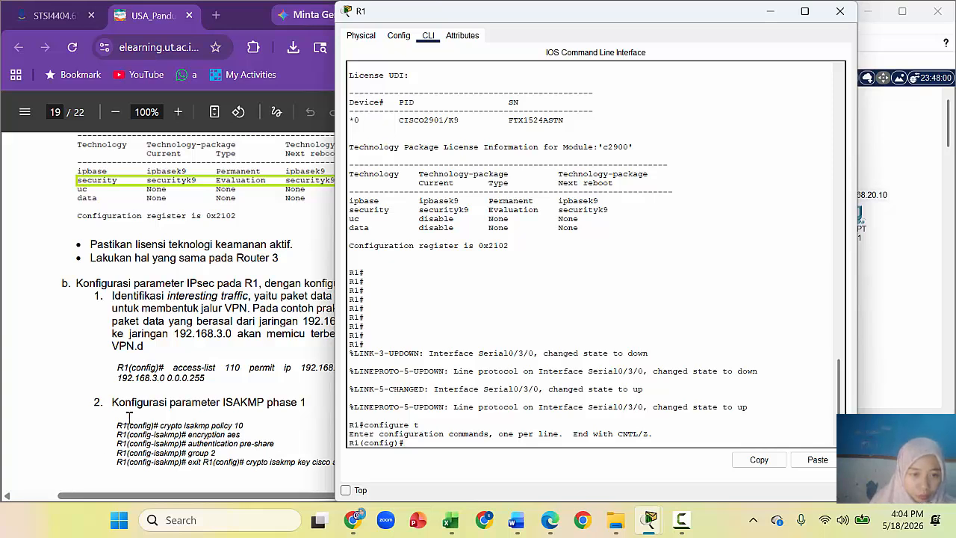
Step: Paste the guide's access-list 110 line into R1 and erase the rejected leftover text
left_click(190, 365)
left_click_drag(171, 367, 191, 381)
right_click(191, 381)
left_click(273, 170)
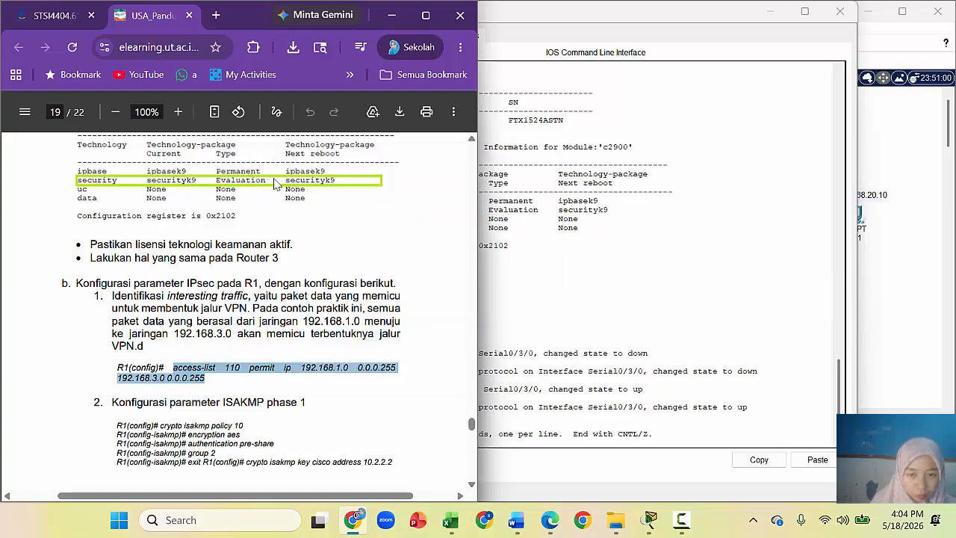
left_click(543, 470)
right_click(444, 443)
left_click(474, 466)
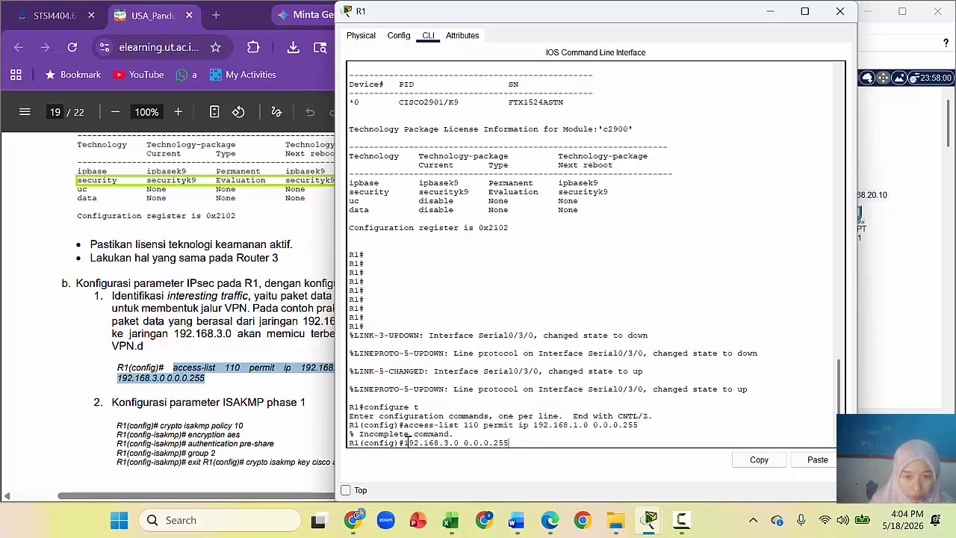
key("BackSpace")
key("BackSpace")
key("BackSpace")
key("BackSpace")
key("BackSpace")
key("BackSpace")
key("BackSpace")
key("BackSpace")
key("BackSpace")
key("BackSpace")
key("BackSpace")
key("BackSpace")
key("BackSpace")
key("BackSpace")
key("BackSpace")
key("BackSpace")
key("BackSpace")
key("BackSpace")
key("BackSpace")
key("BackSpace")
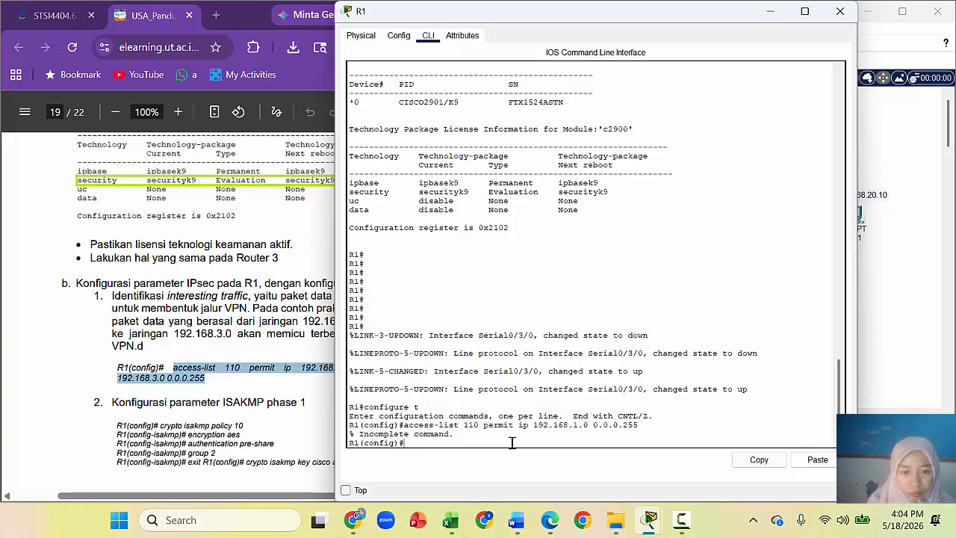
key("Return")
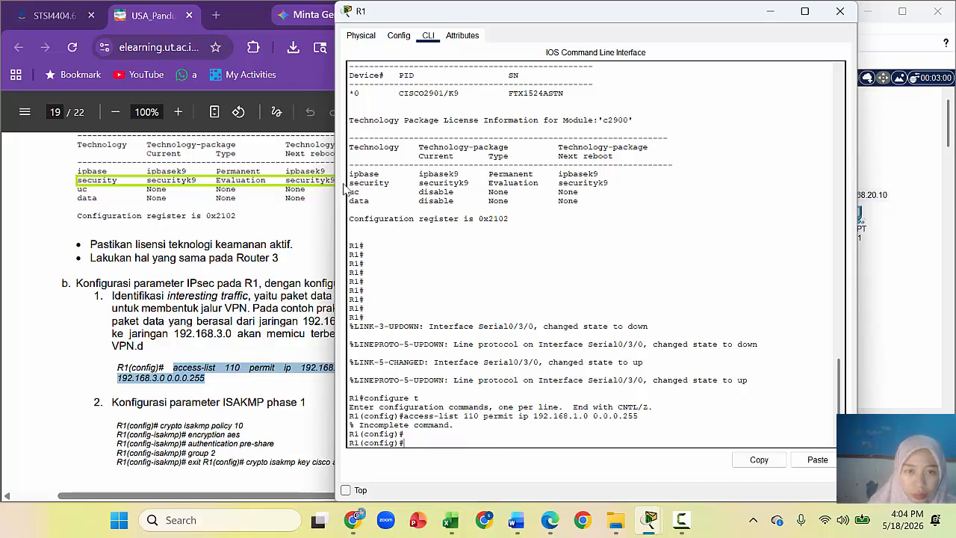
left_click_drag(631, 18, 722, 20)
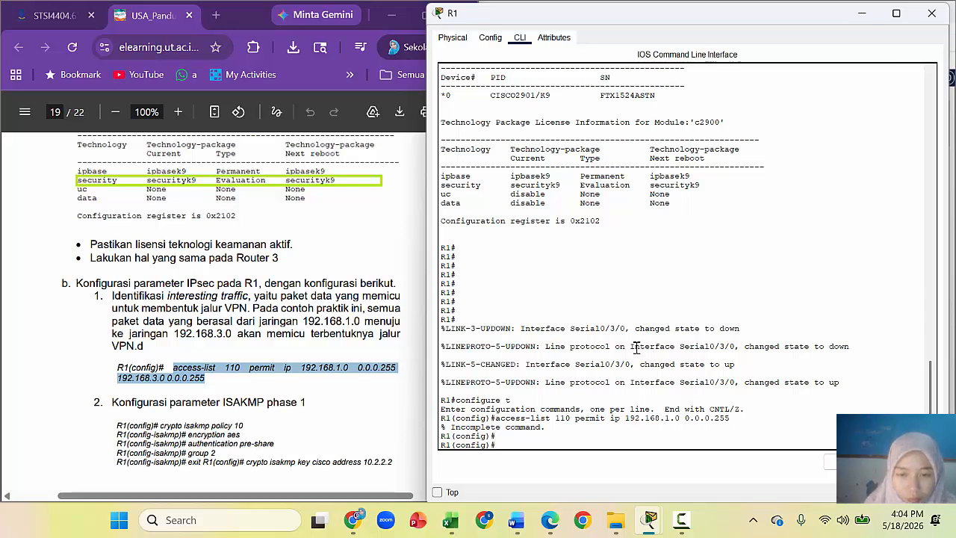
Step: Enter access-list 110 permit ip 192.168.1.0 0.0.0.255 192.168.3.0 0.0.0.255, adding the missing list number
type("ccess-list")
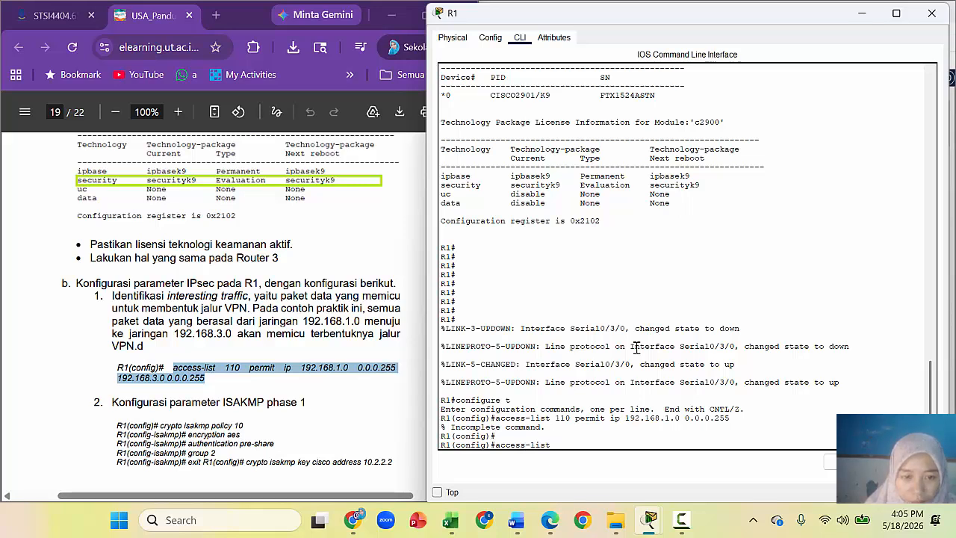
type(" permit ")
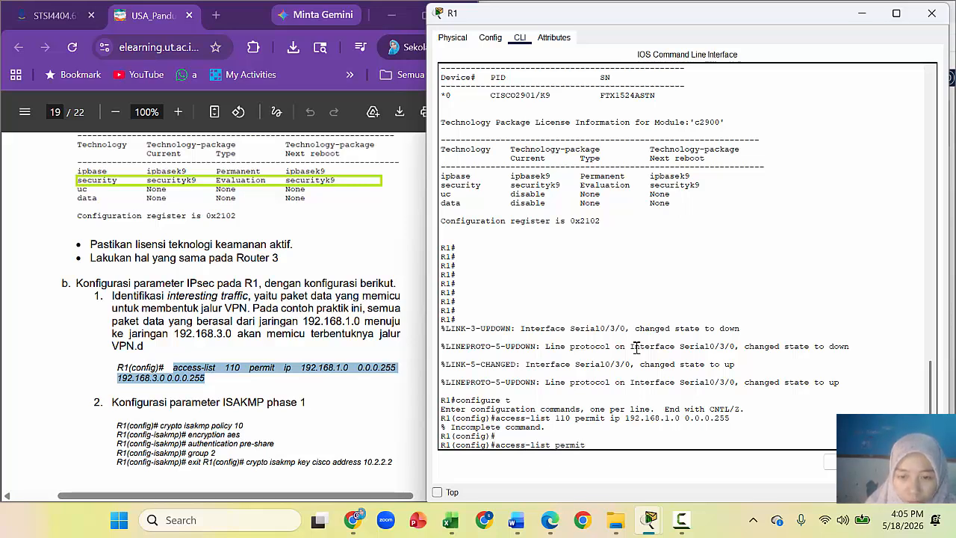
type("ip")
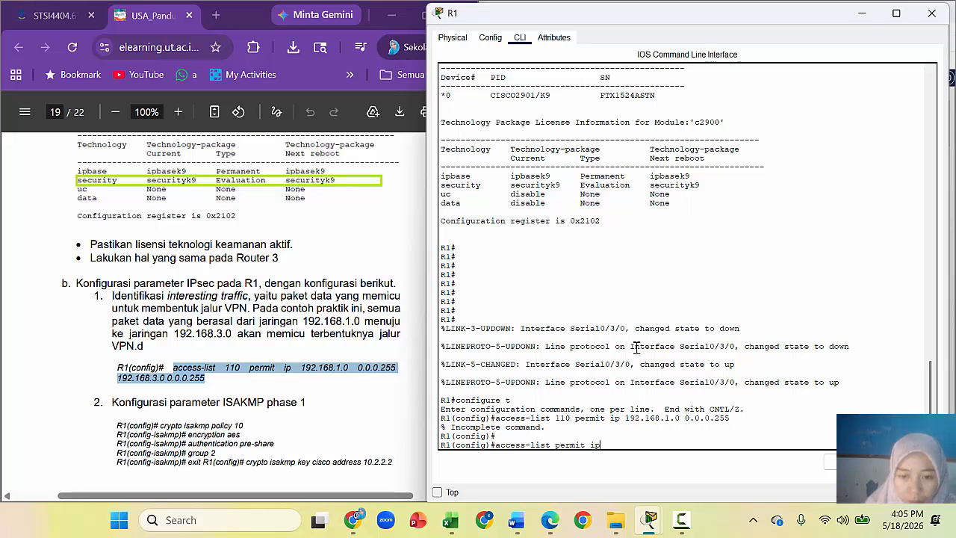
type(" 192.16")
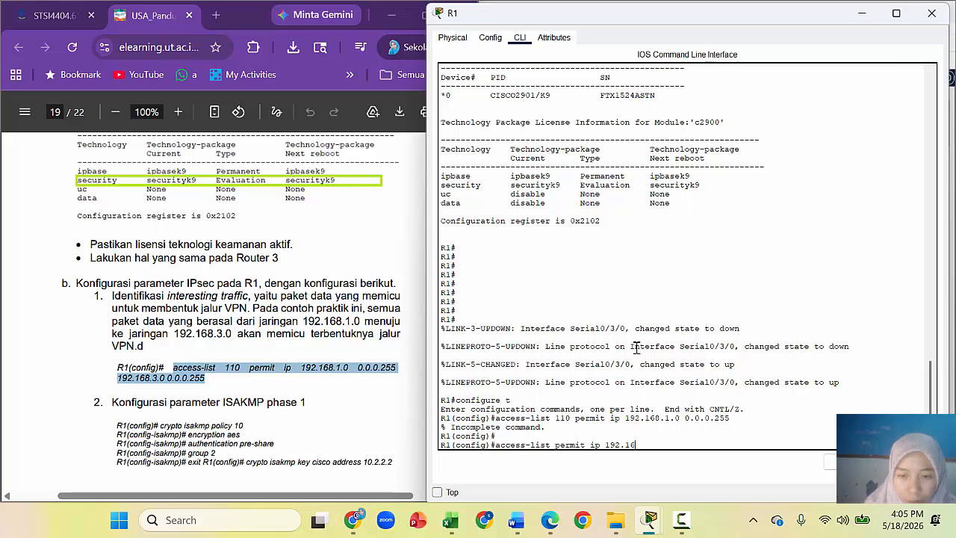
type("8.1.0 0.0.0.25")
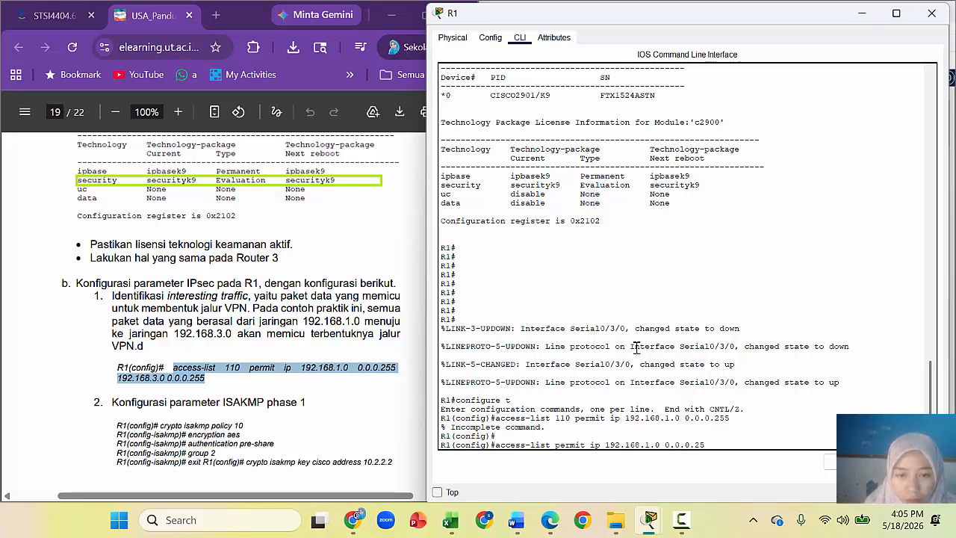
type("5 192")
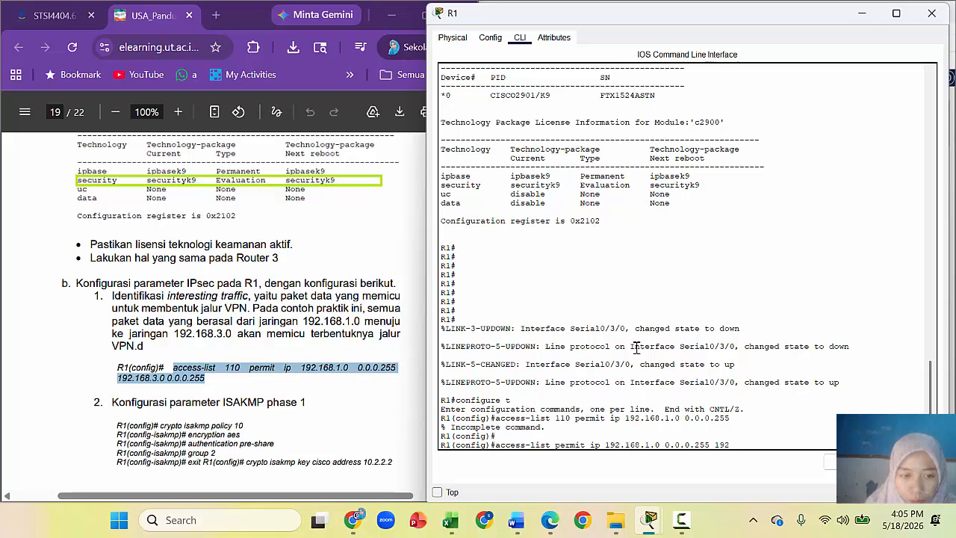
type(".168.3.0")
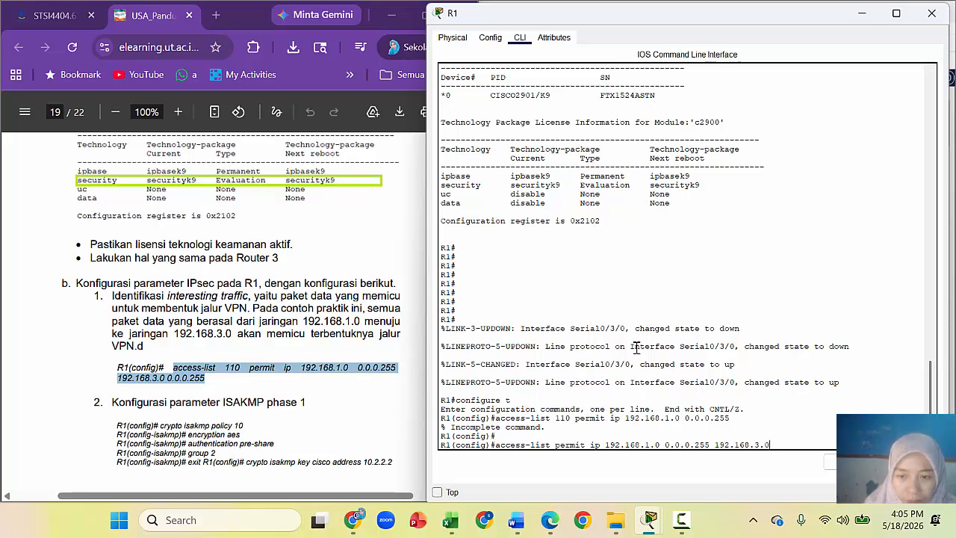
type(" 0.0")
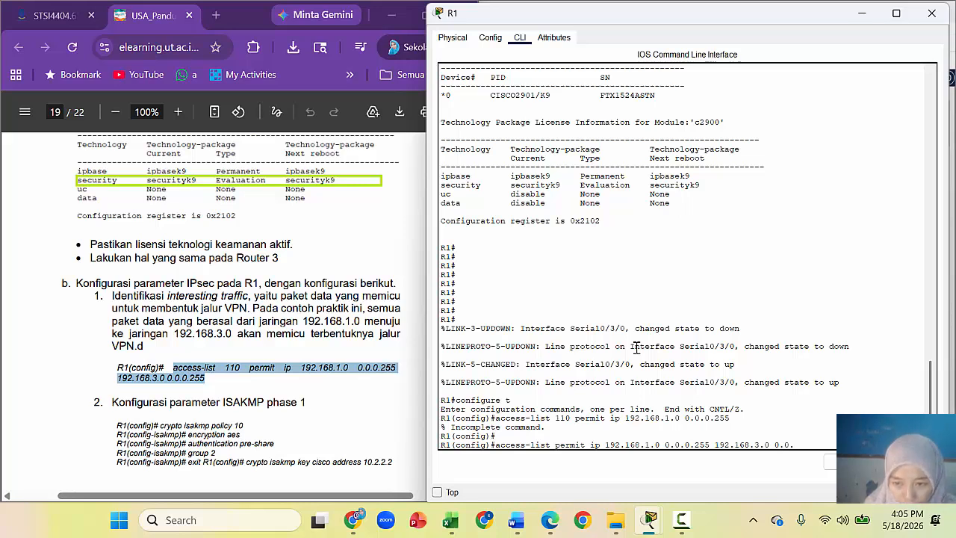
type(".0")
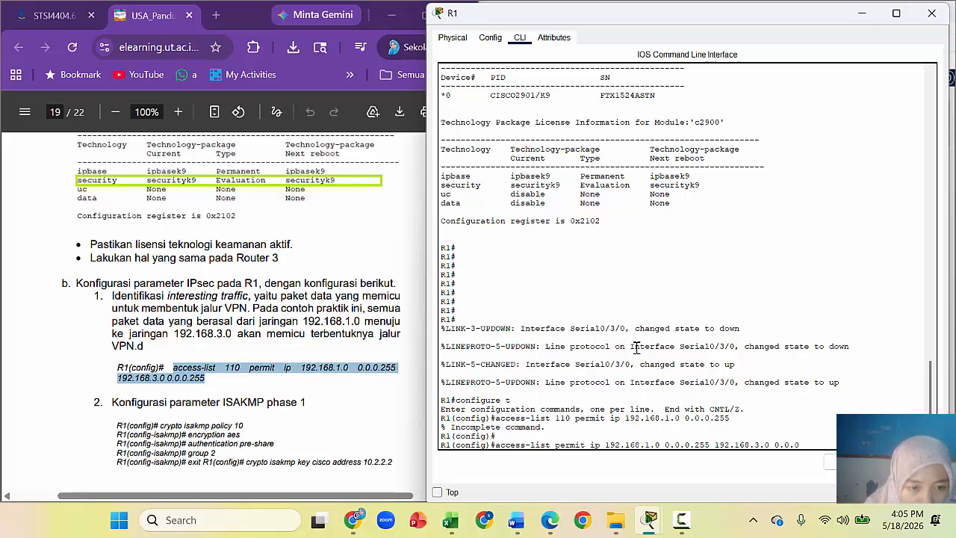
type(".255")
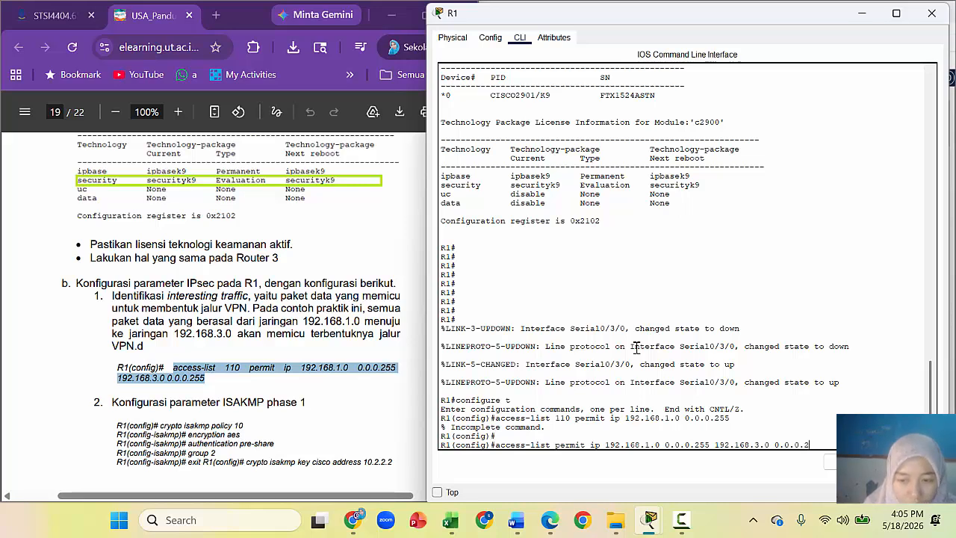
key("Return")
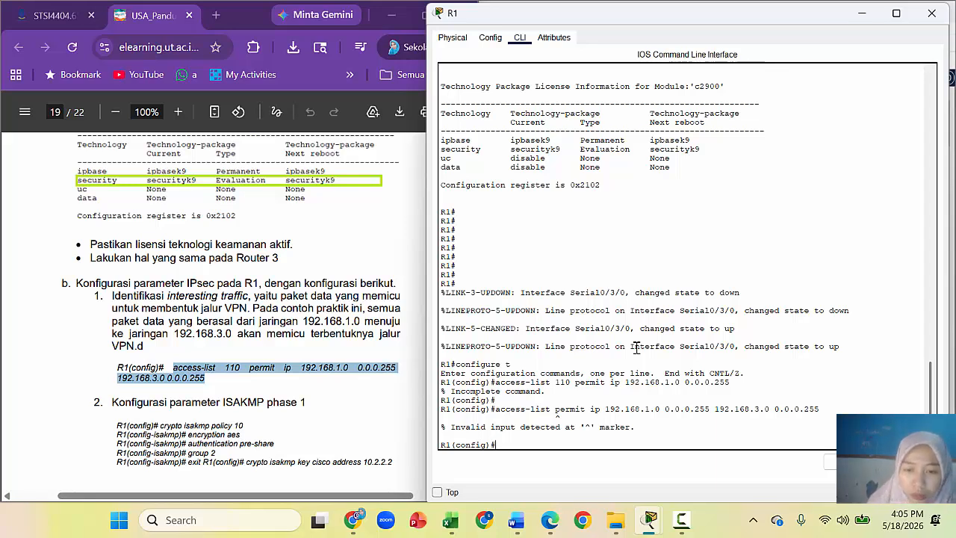
left_click_drag(498, 410, 822, 411)
key("super+c")
right_click(811, 415)
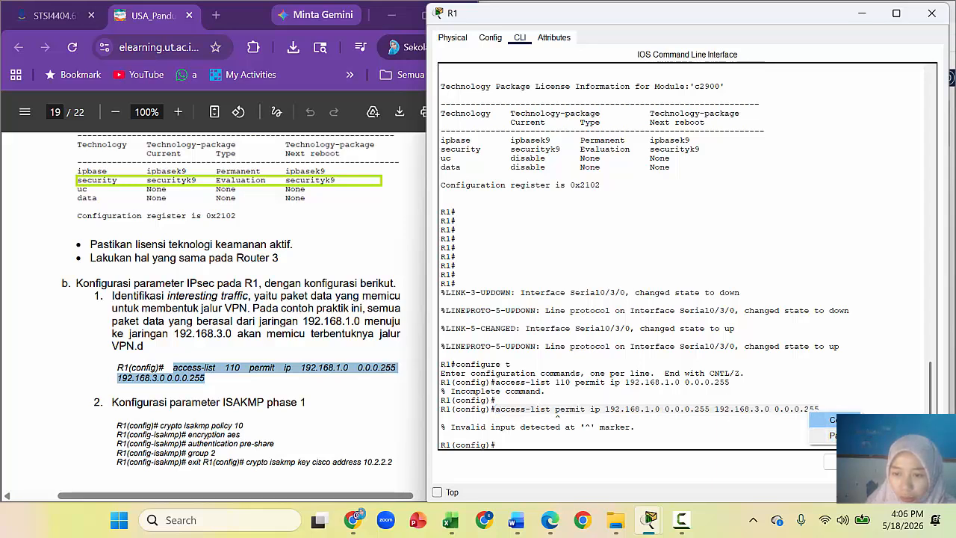
left_click(837, 420)
left_click(509, 443)
right_click(519, 445)
left_click(533, 468)
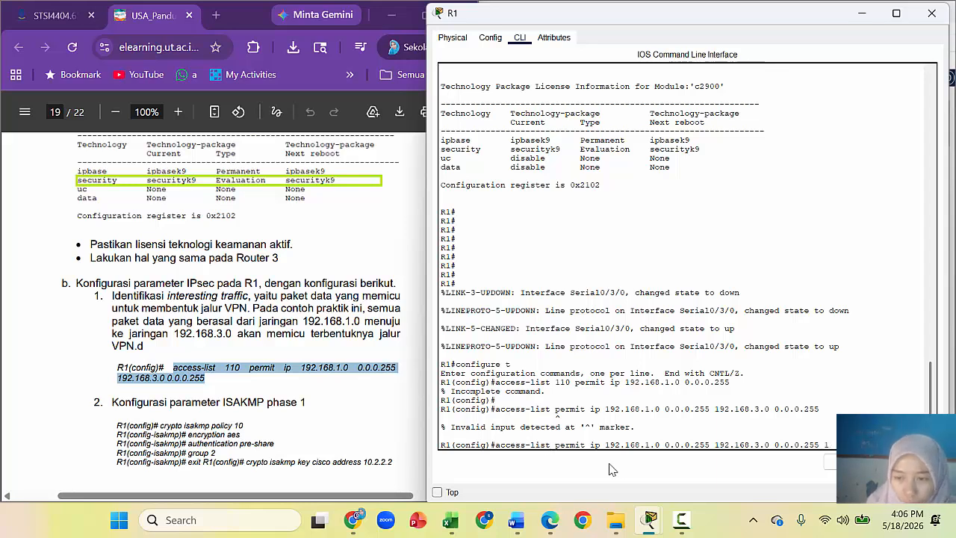
key("Left")
key("Left")
key("Left")
key("Left")
key("Left")
key("Left")
key("Left")
key("Left")
key("Left")
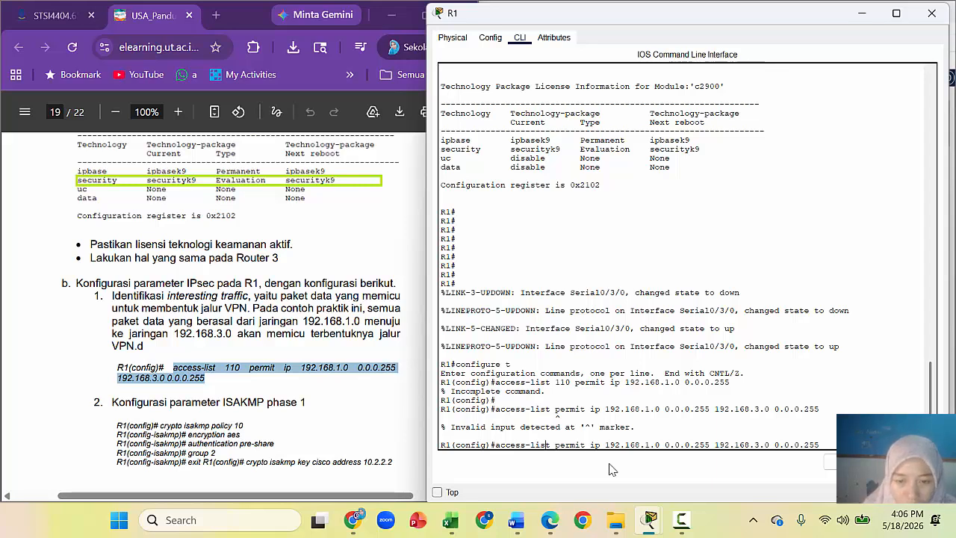
type("110")
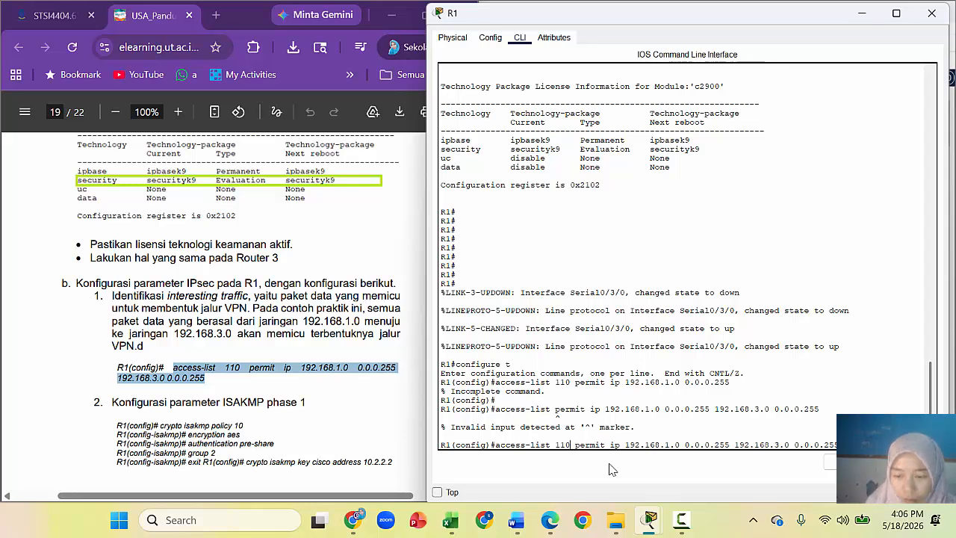
key("Return")
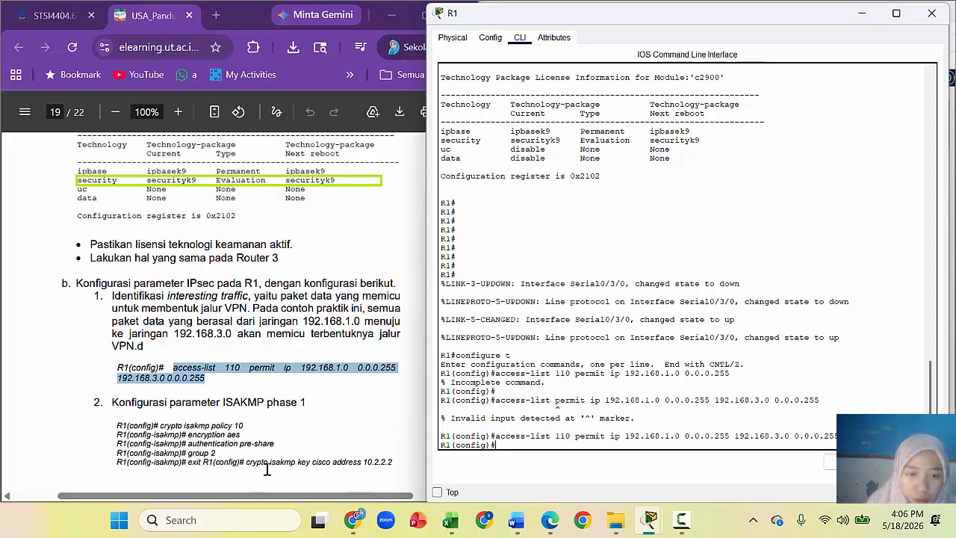
Step: Check peer address 10.2.2.2 and the topology, then position R1's console beside the tutorial
left_click_drag(363, 463, 397, 462)
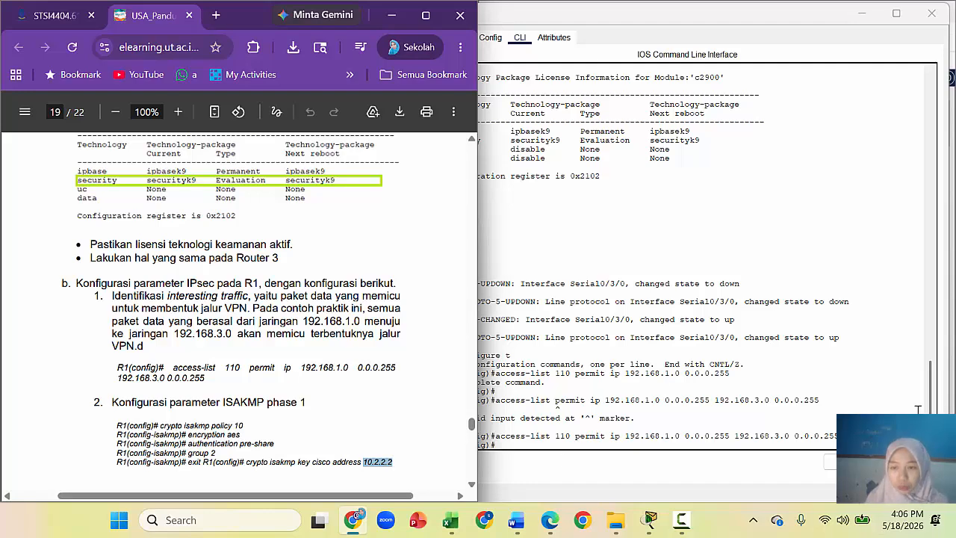
left_click_drag(789, 13, 504, 18)
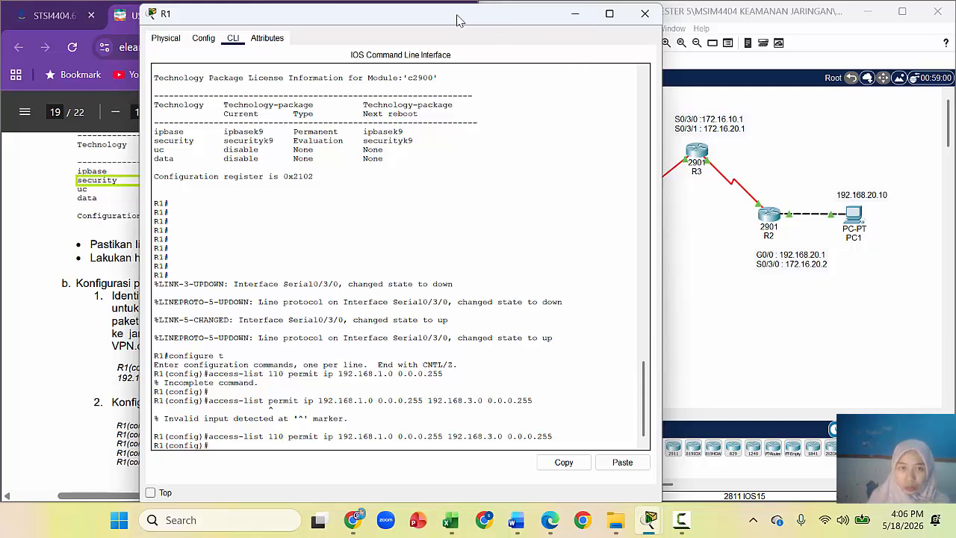
left_click_drag(459, 20, 383, 35)
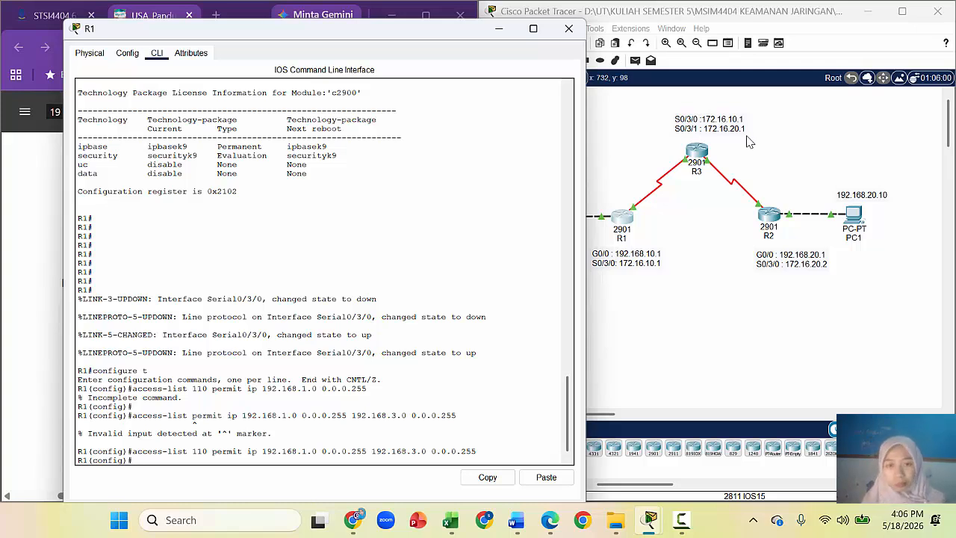
left_click_drag(421, 34, 785, 33)
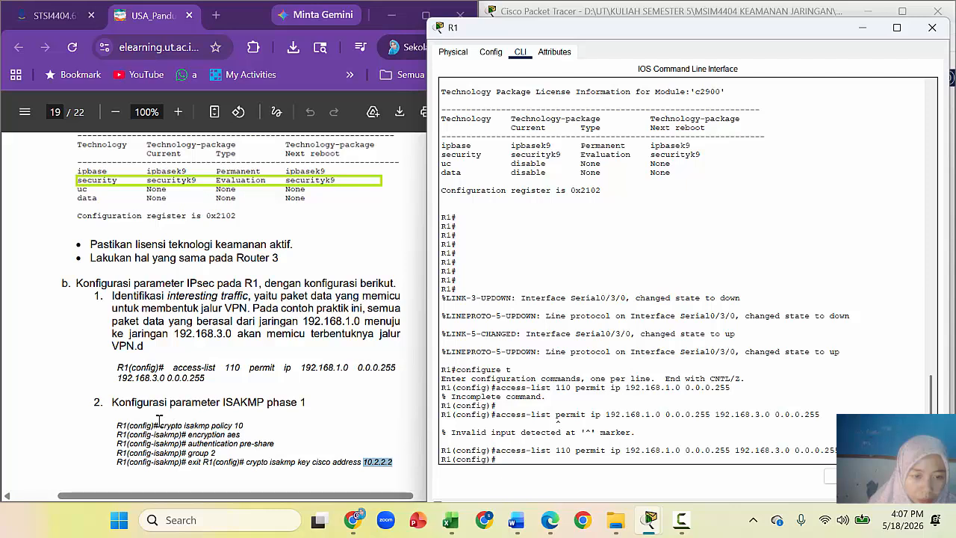
Step: Copy 'crypto isakmp policy 10' from the tutorial and enter it on R1
left_click_drag(160, 425, 244, 426)
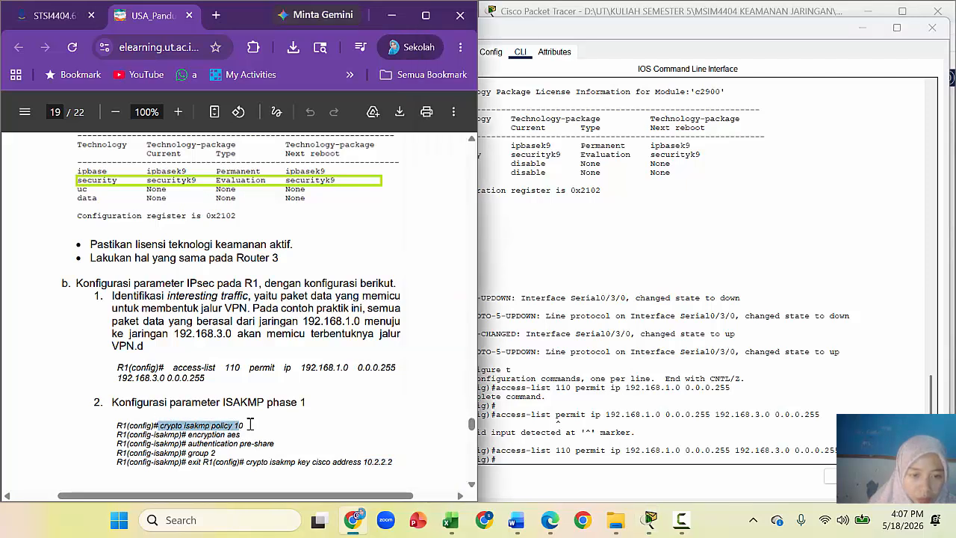
left_click_drag(159, 426, 244, 426)
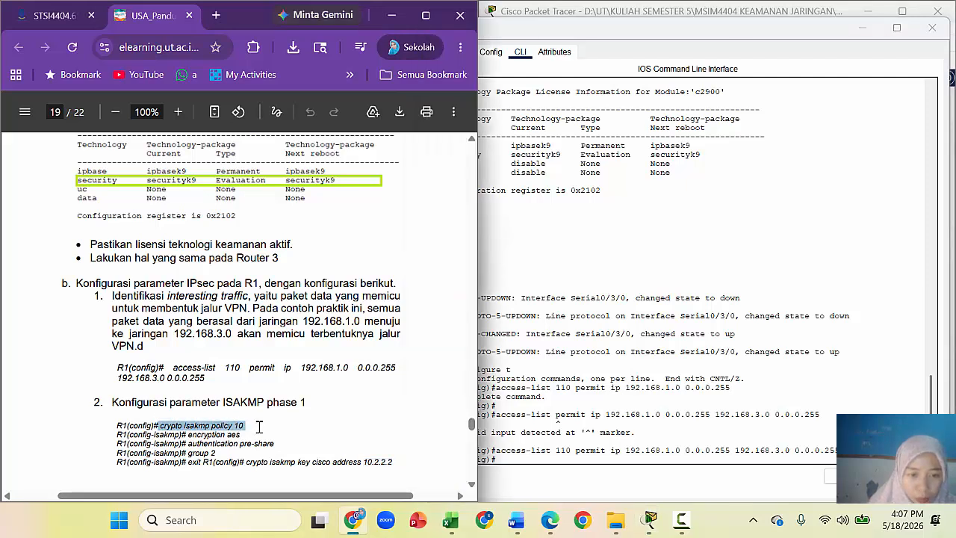
right_click(231, 437)
left_click(187, 431)
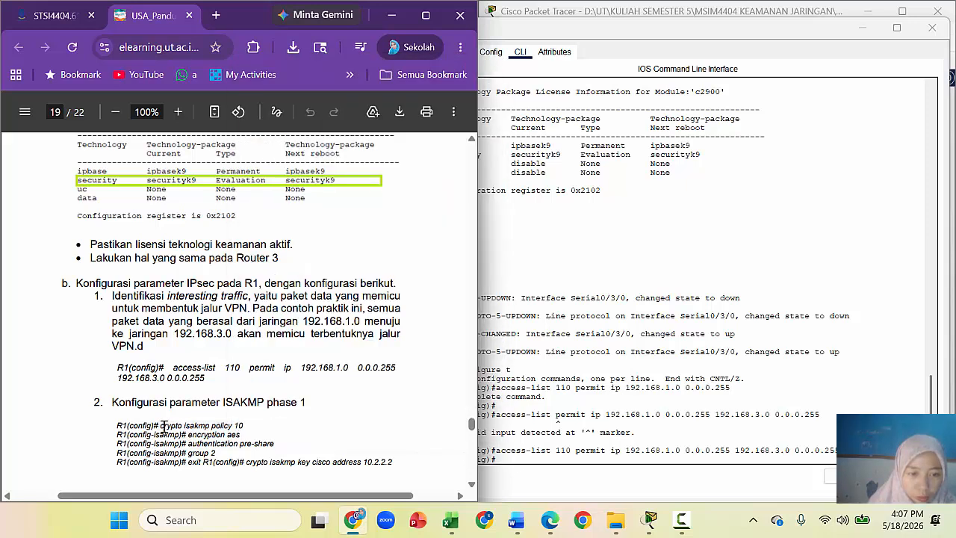
left_click_drag(160, 426, 245, 424)
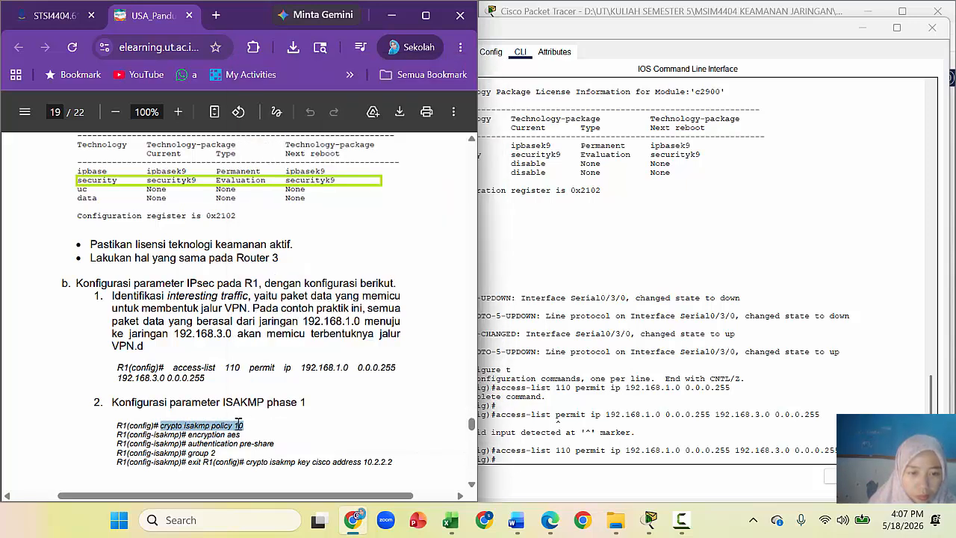
right_click(238, 423)
left_click(286, 216)
left_click(509, 462)
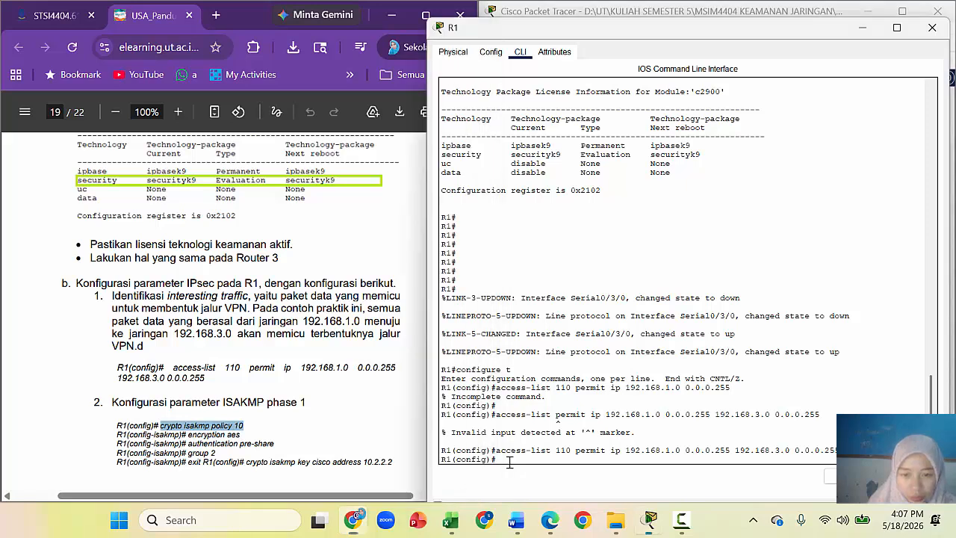
right_click(512, 463)
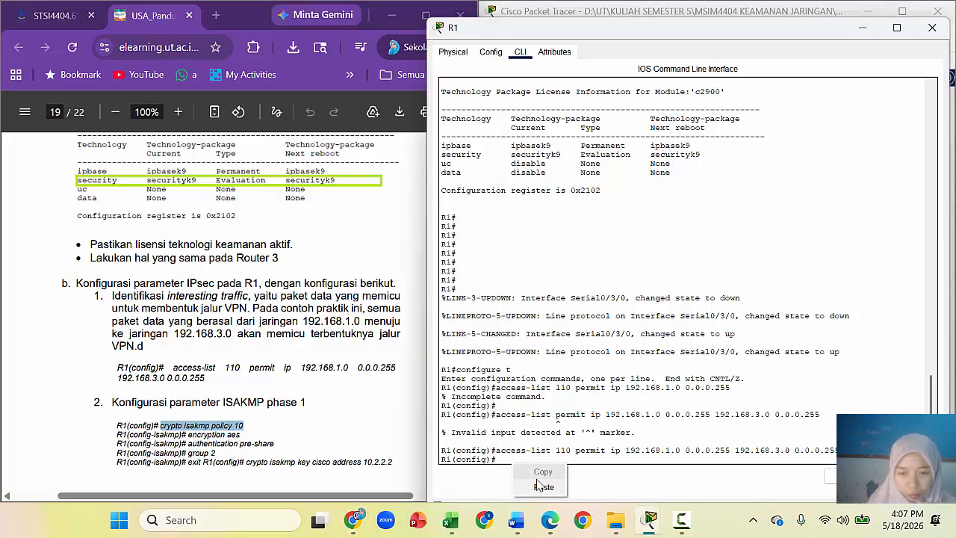
left_click(542, 488)
key("Return")
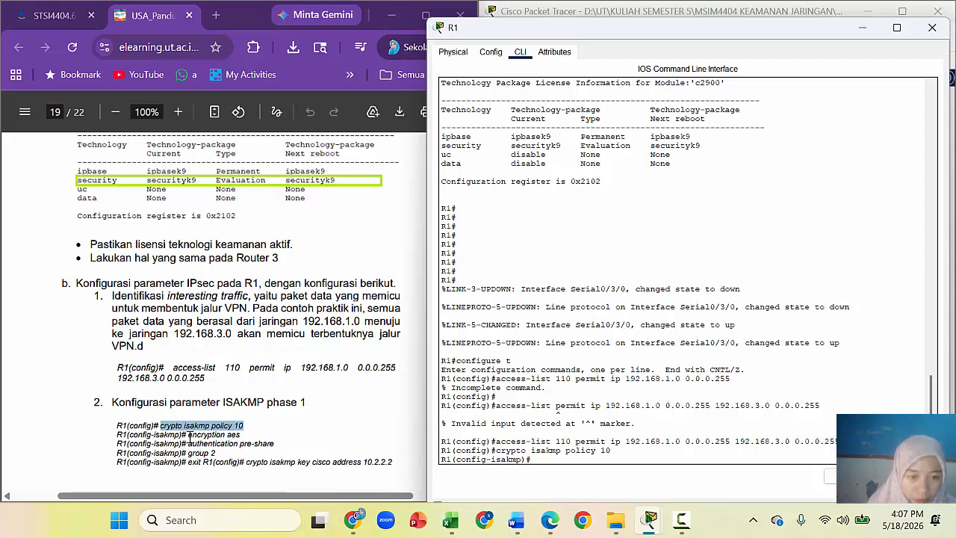
Step: Set the policy's encryption to aes, copied from the tutorial
left_click_drag(190, 437, 245, 431)
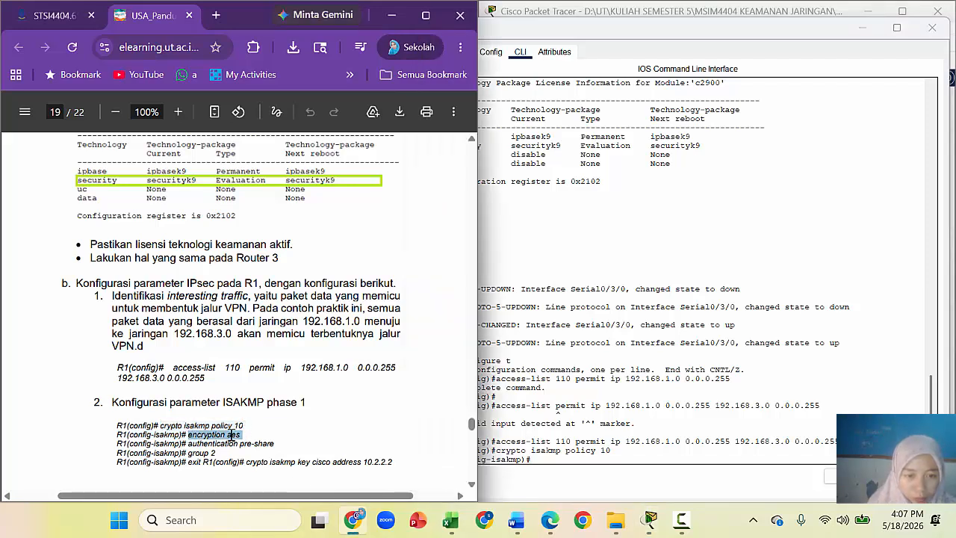
right_click(230, 434)
left_click(254, 223)
left_click(555, 465)
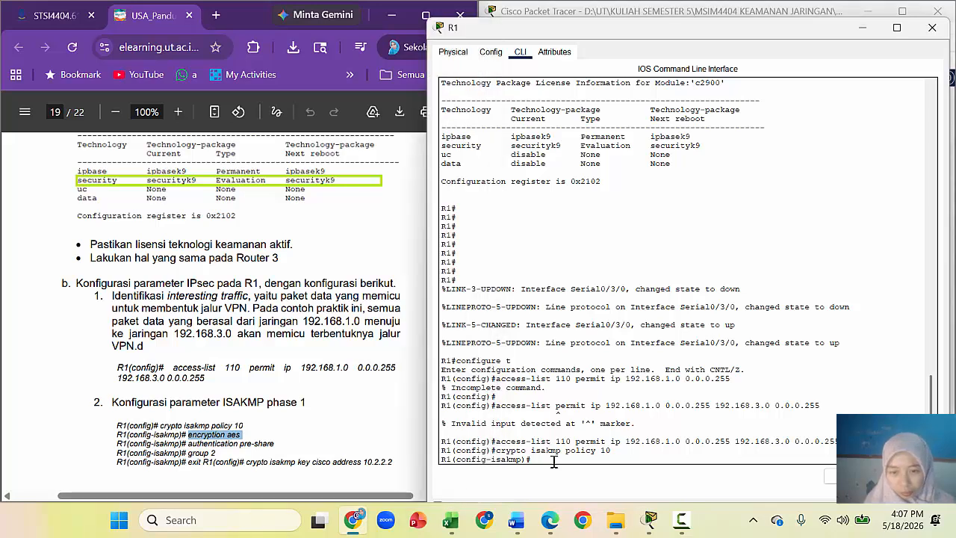
right_click(555, 465)
left_click(586, 485)
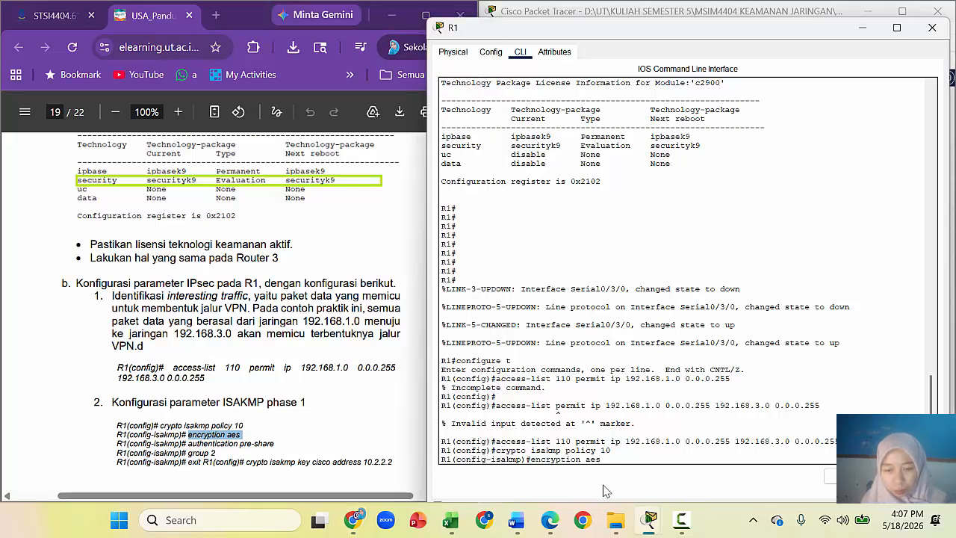
key("Return")
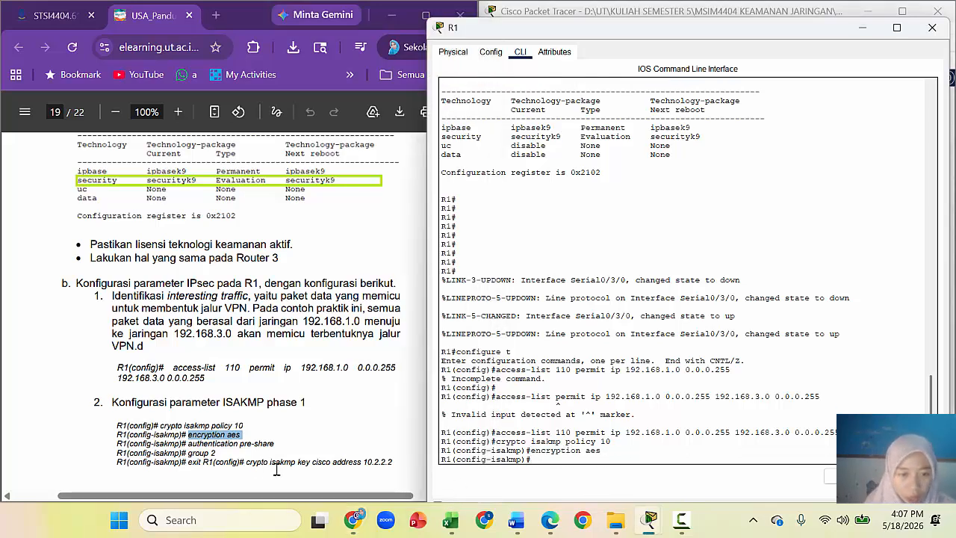
Step: Set the policy's authentication to pre-share, copied from the tutorial
left_click(190, 446)
left_click_drag(189, 444, 270, 445)
right_click(270, 446)
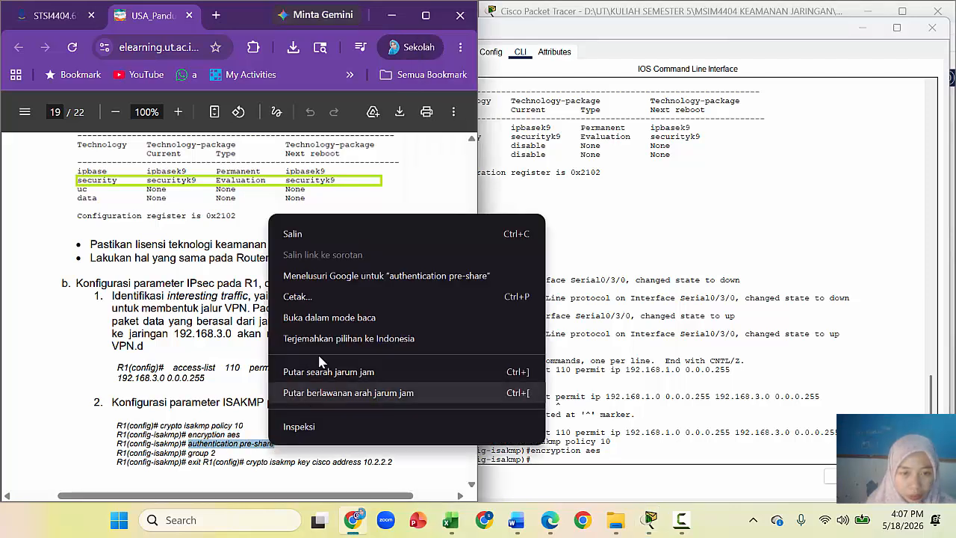
left_click(330, 233)
left_click(562, 459)
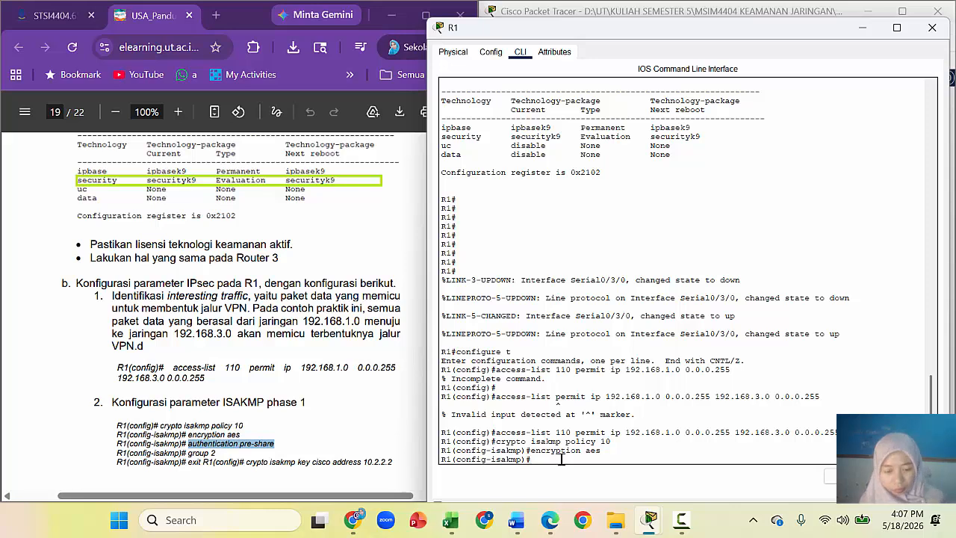
right_click(562, 459)
left_click(589, 478)
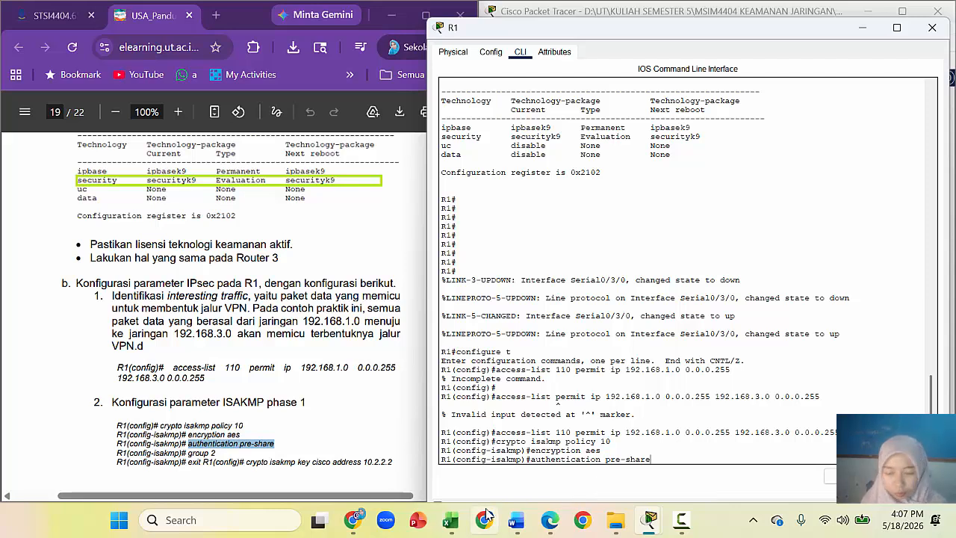
key("Return")
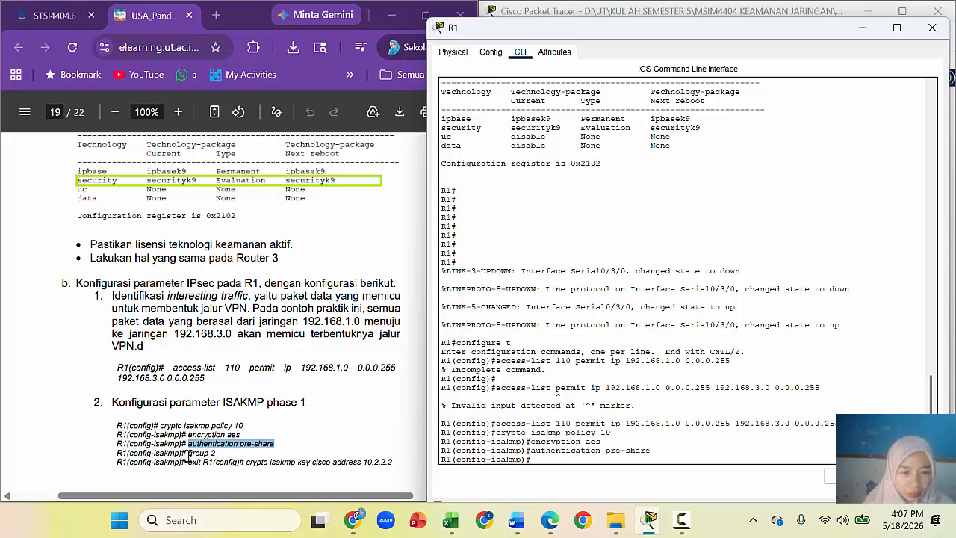
Step: Set Diffie-Hellman group 2 for the policy, copied from the tutorial
left_click_drag(188, 453, 215, 453)
right_click(211, 452)
left_click(269, 244)
left_click(541, 463)
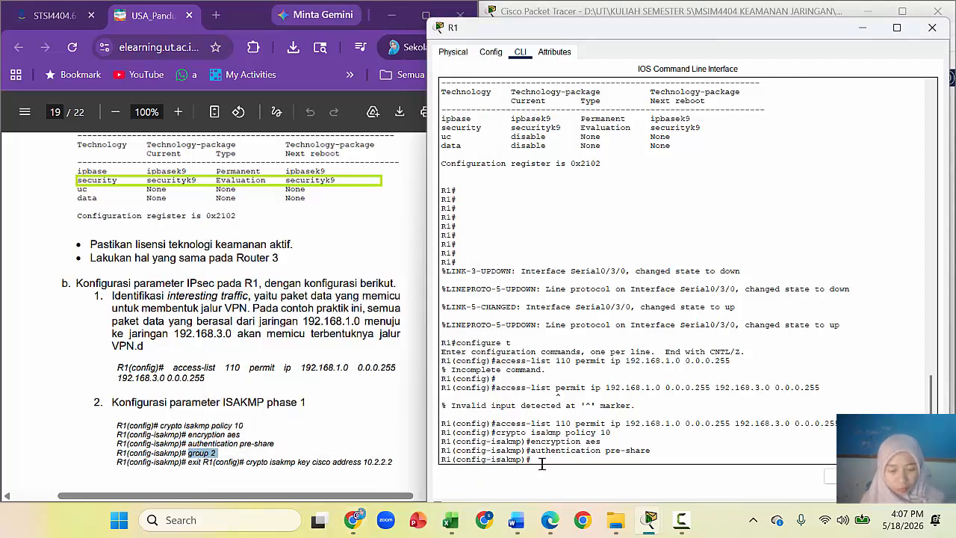
right_click(541, 463)
left_click(567, 489)
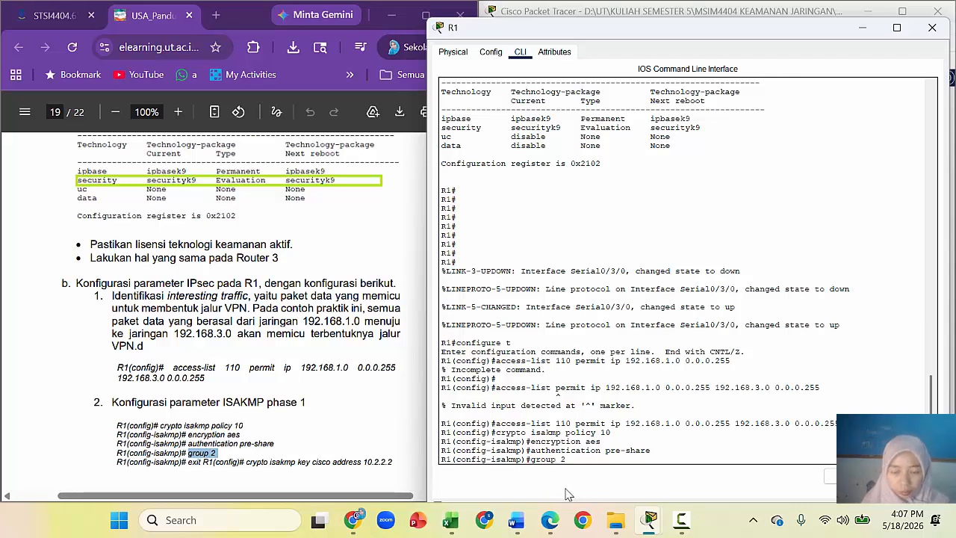
key("Return")
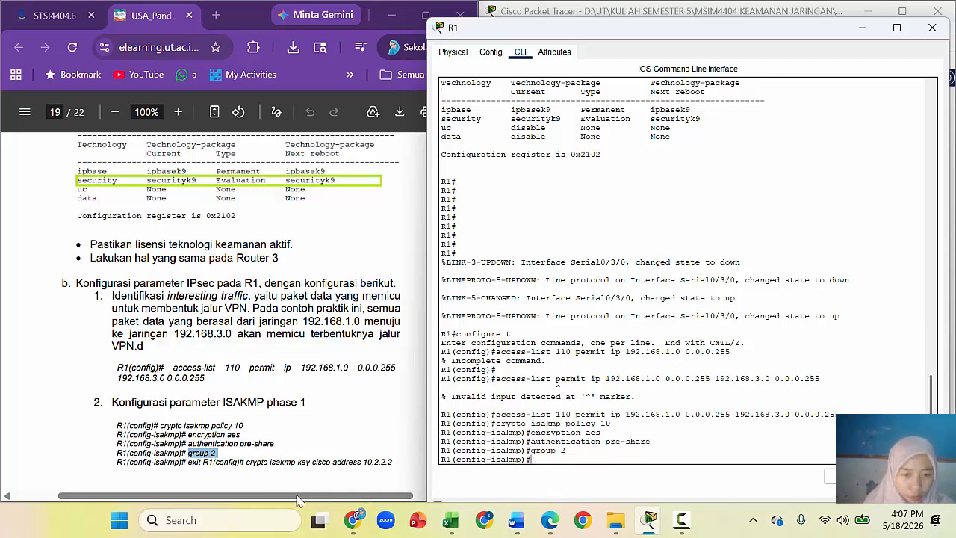
left_click(418, 269)
Step: Exit ISAKMP policy 10 configuration on R1
left_click(472, 485)
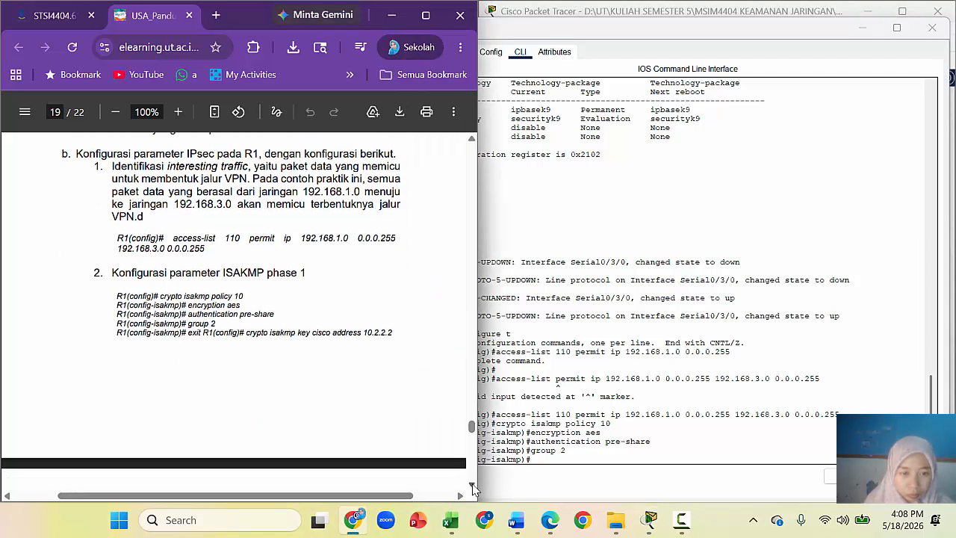
left_click(472, 486)
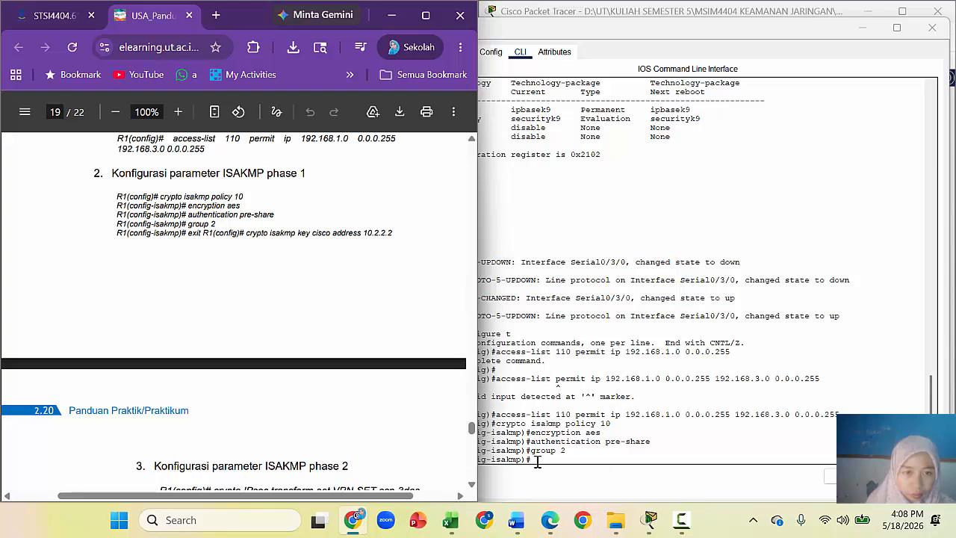
left_click_drag(189, 233, 396, 233)
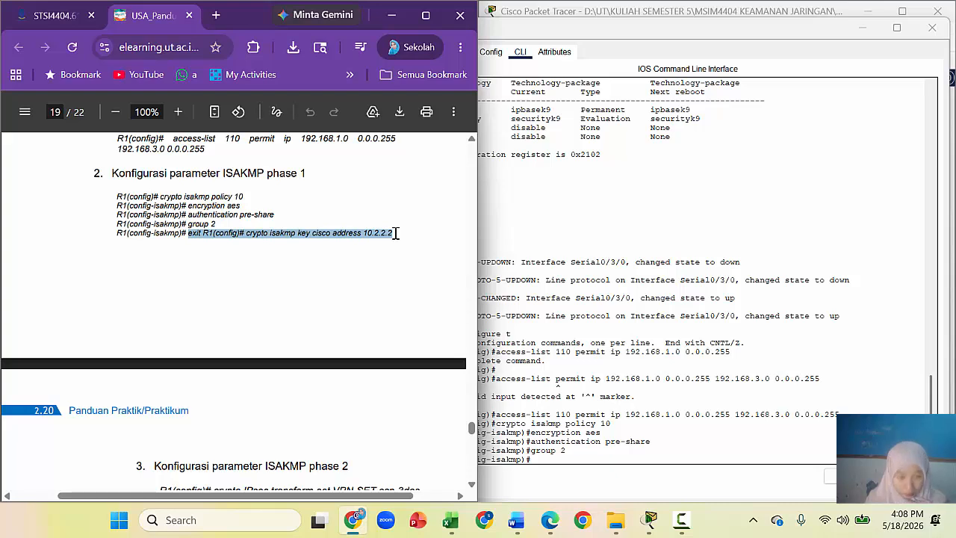
left_click(550, 459)
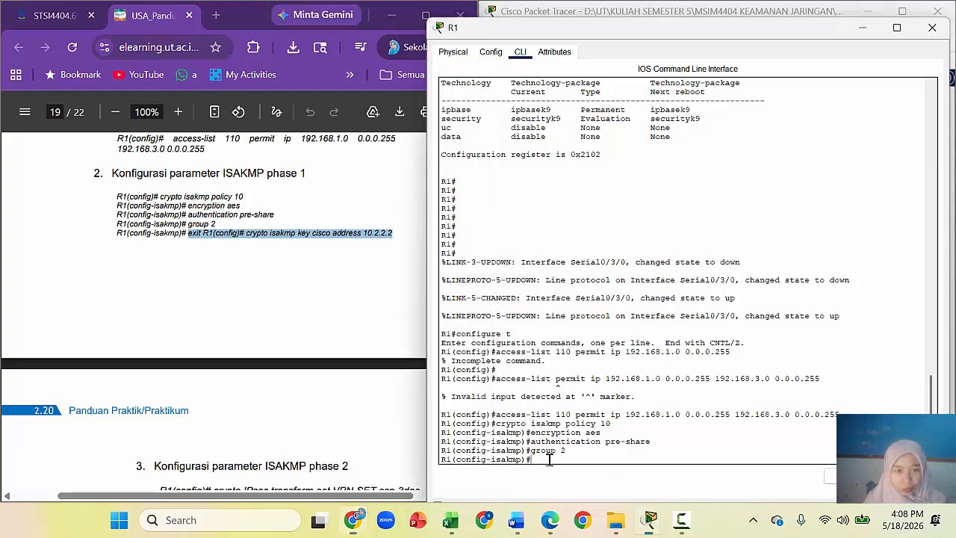
type("exit")
key("Return")
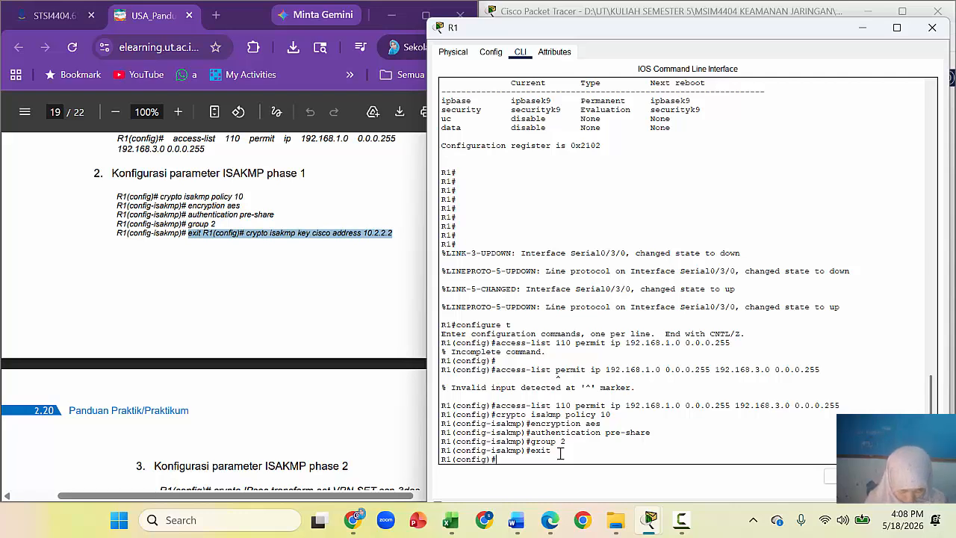
left_click(251, 247)
left_click_drag(246, 233, 397, 234)
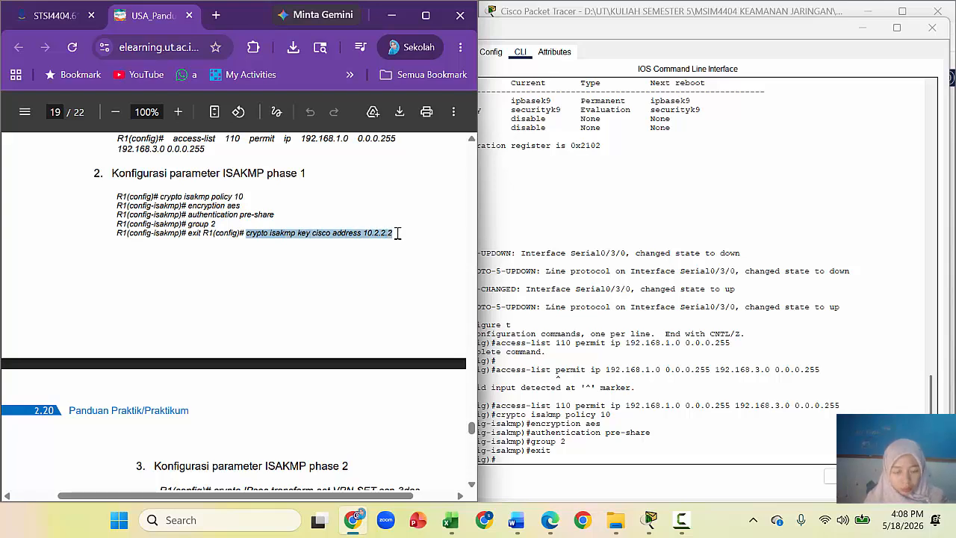
left_click(517, 461)
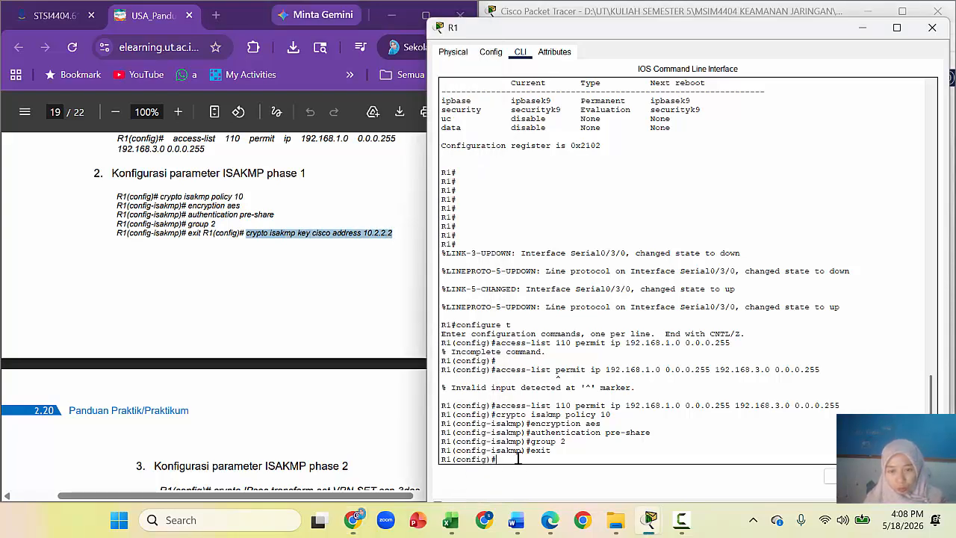
right_click(518, 459)
left_click(553, 483)
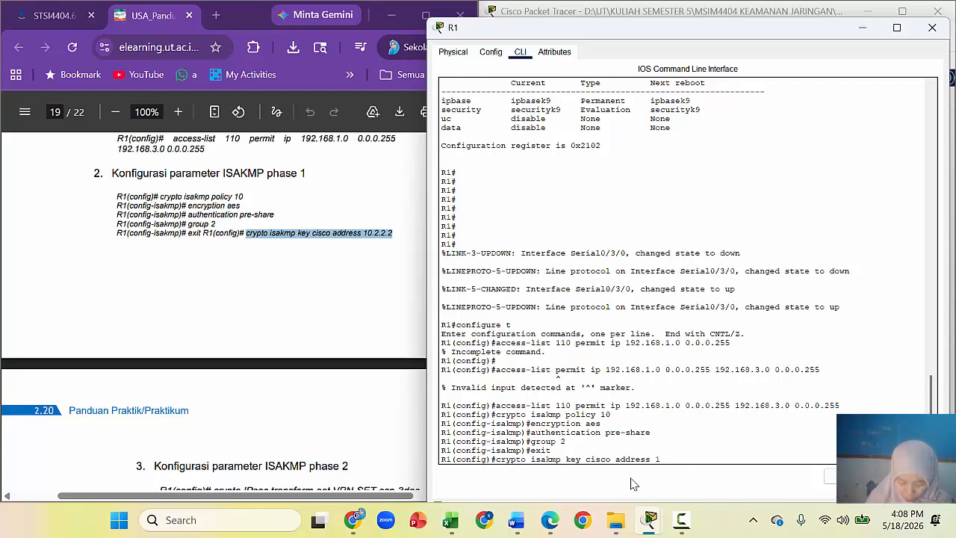
type("2.16.")
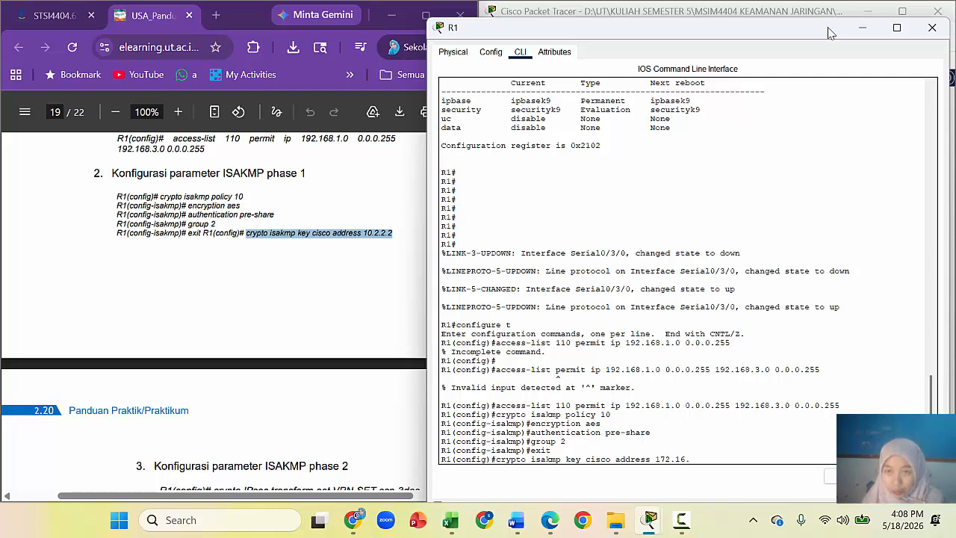
left_click_drag(828, 33, 364, 143)
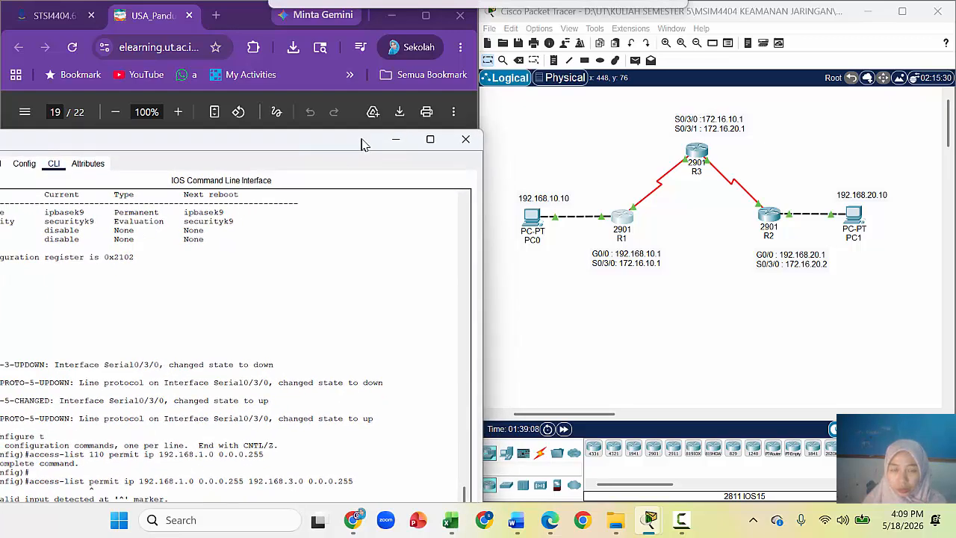
Step: Complete the key command with peer address 172.16.10.1, then close R1's console window
left_click(656, 265)
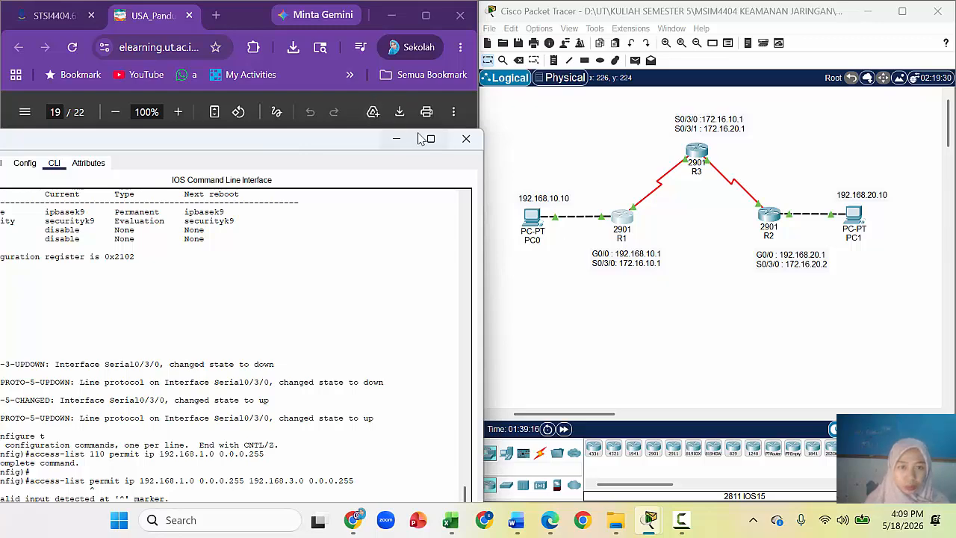
left_click_drag(350, 145, 774, 29)
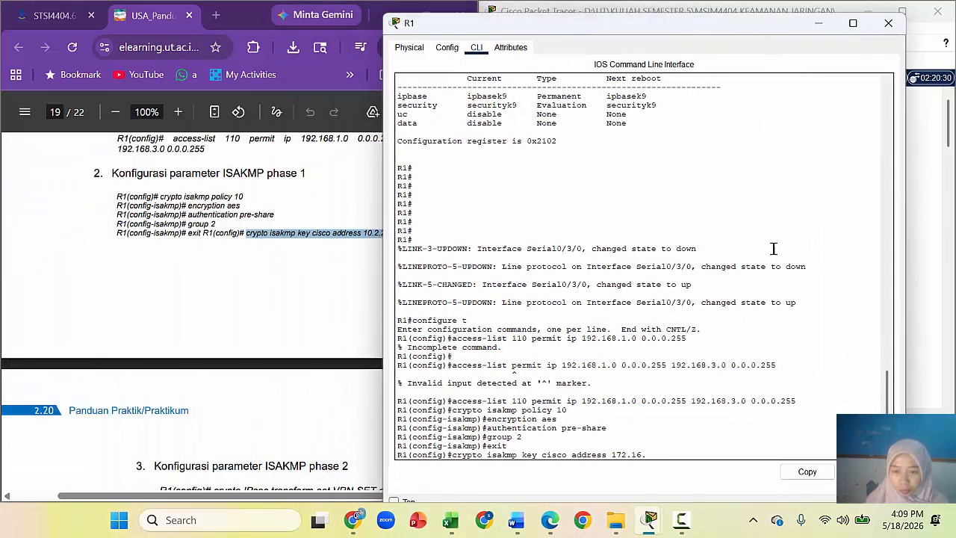
type("10")
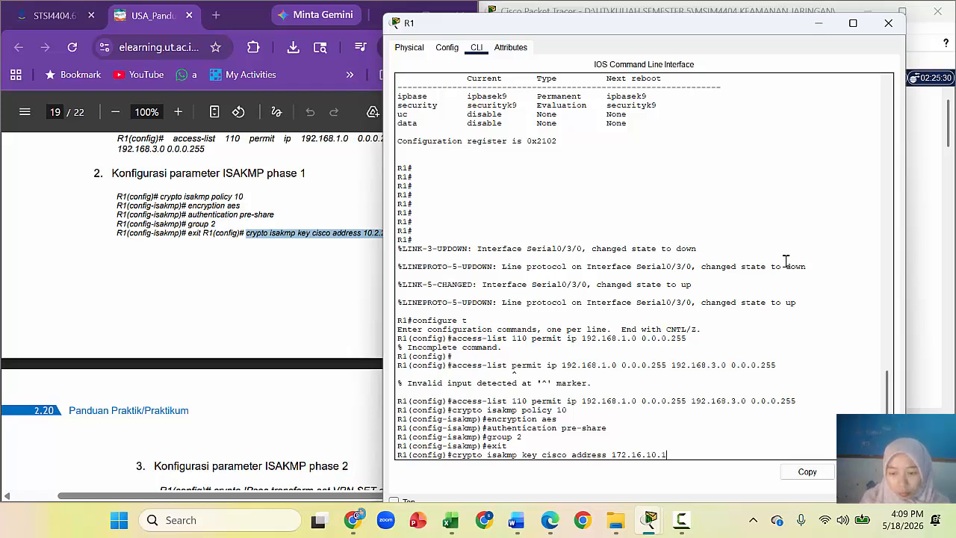
type(".1")
key("Return")
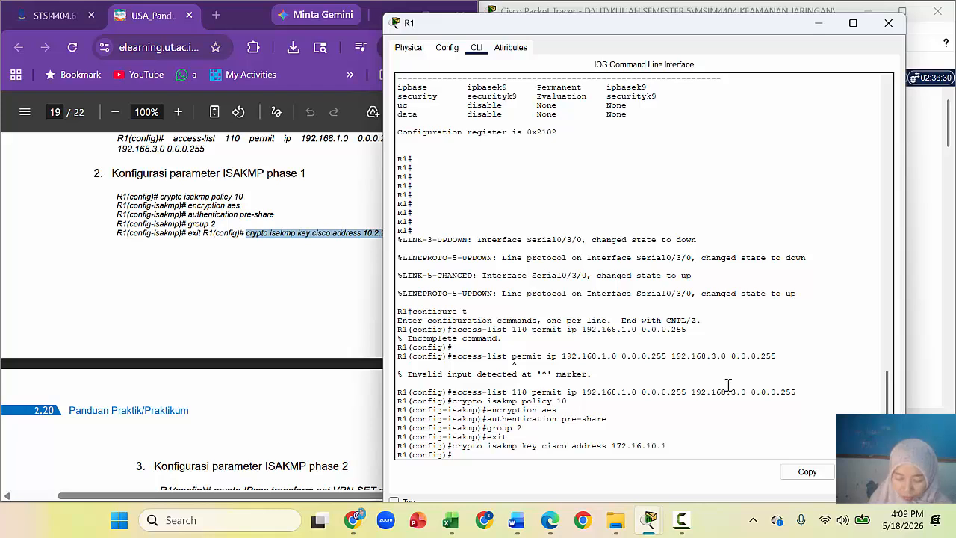
left_click(683, 522)
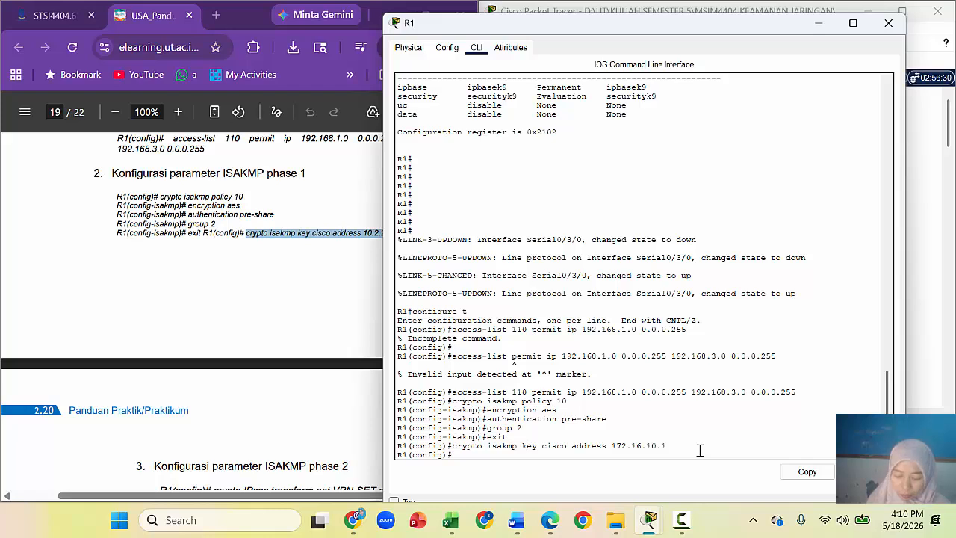
left_click(886, 23)
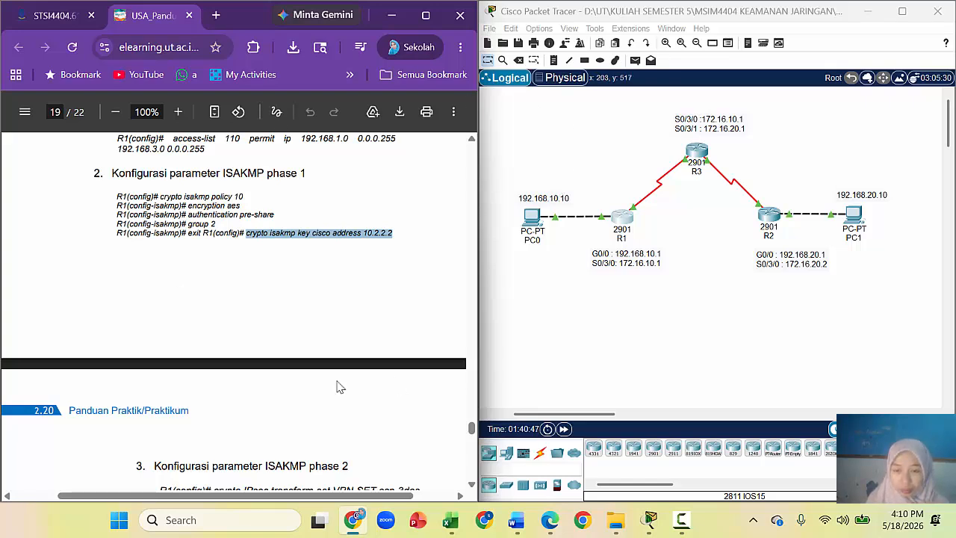
Step: Reopen R1's console and scroll the guide to the phase 2 and crypto map instructions
left_click(680, 523)
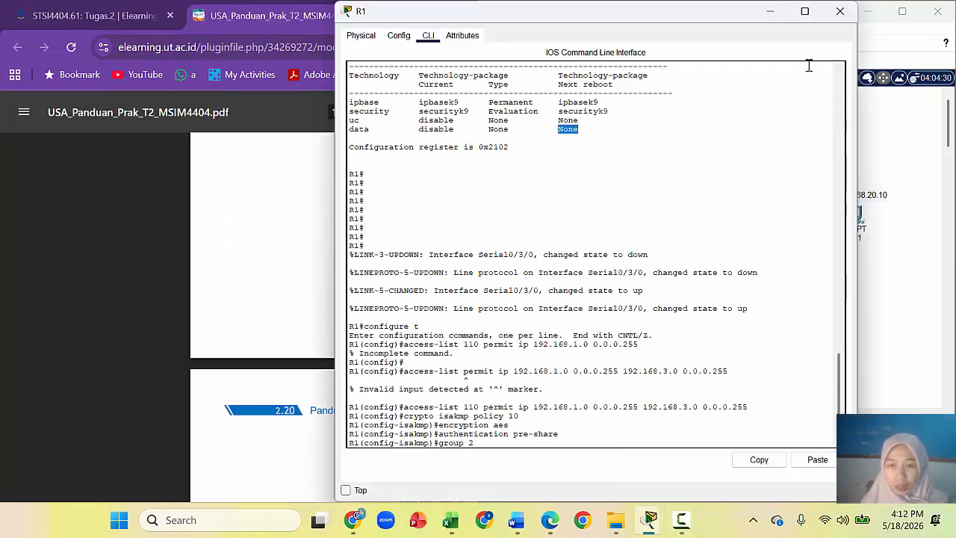
left_click_drag(708, 18, 447, 62)
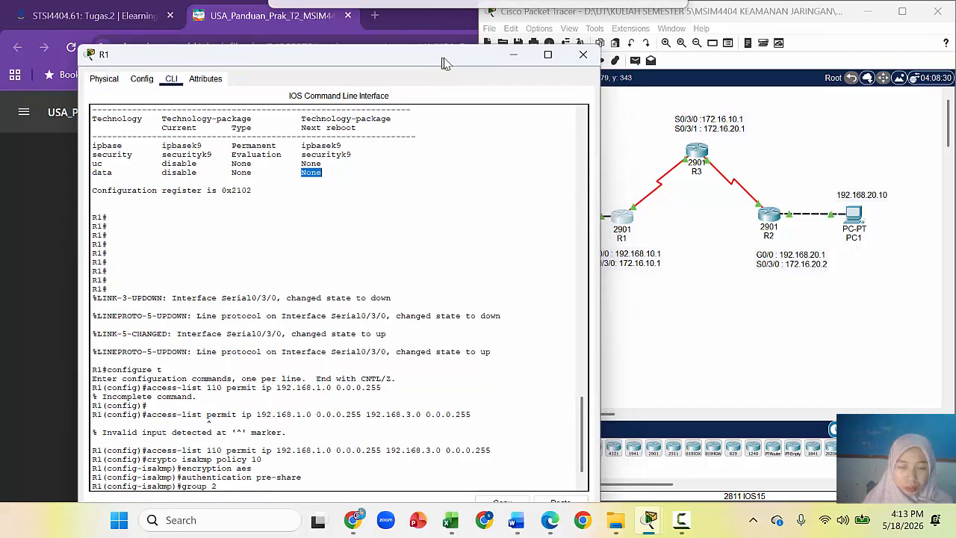
left_click(33, 258)
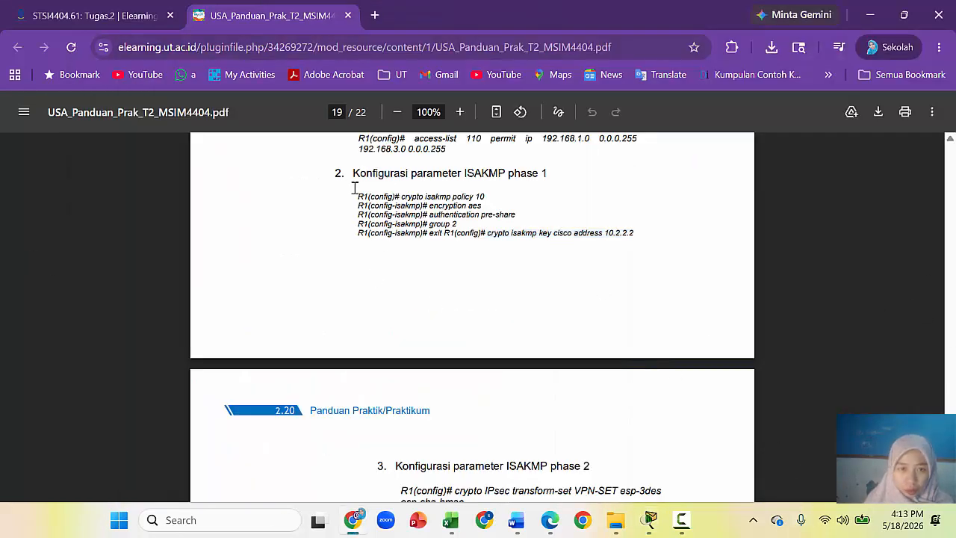
left_click_drag(353, 174, 554, 178)
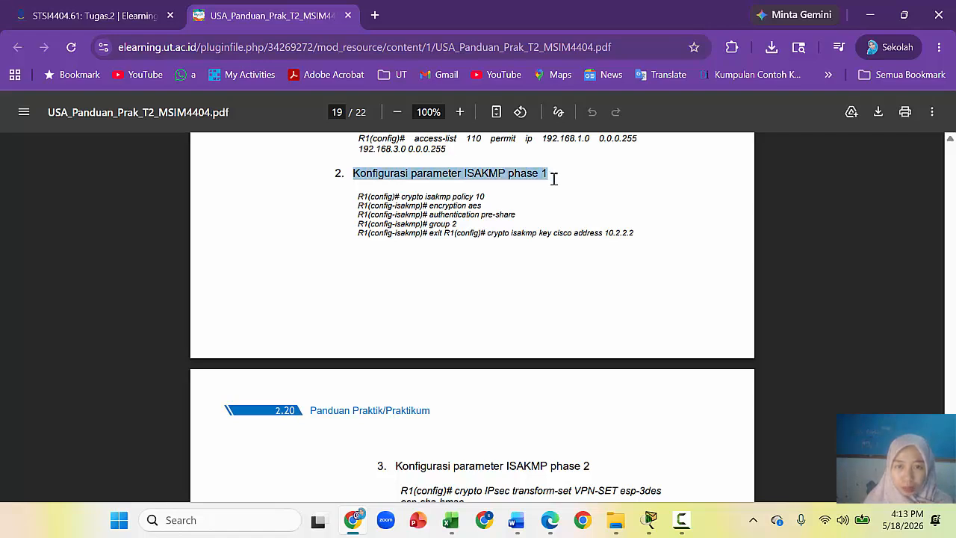
scroll(597, 382, "down", 4)
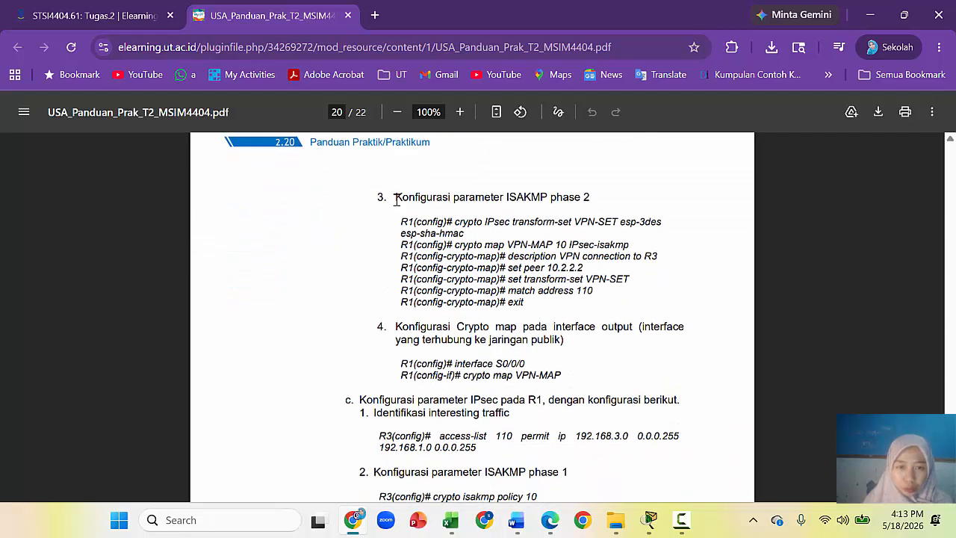
left_click_drag(396, 198, 611, 375)
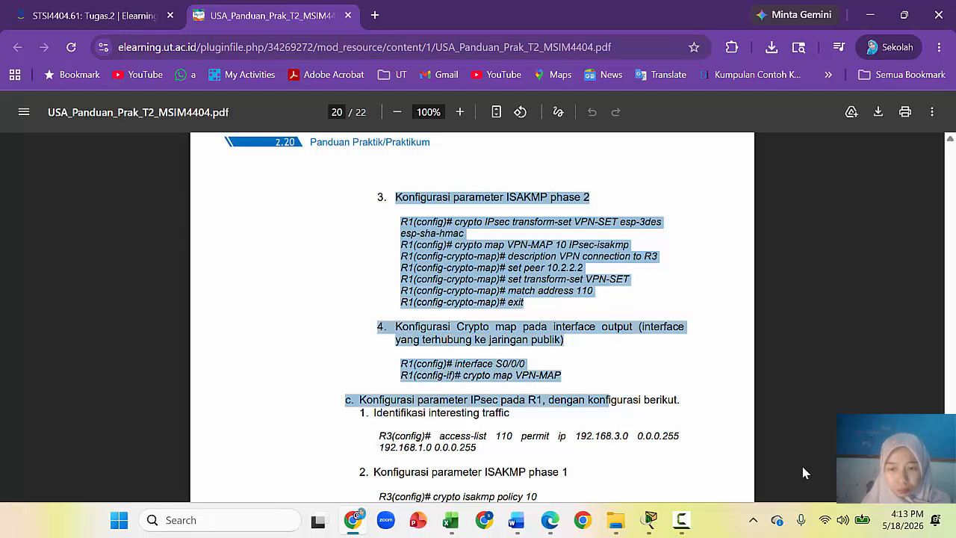
Step: Bring R1's console forward, move it to the top left, and focus its prompt
mouse_move(650, 520)
left_click(725, 460)
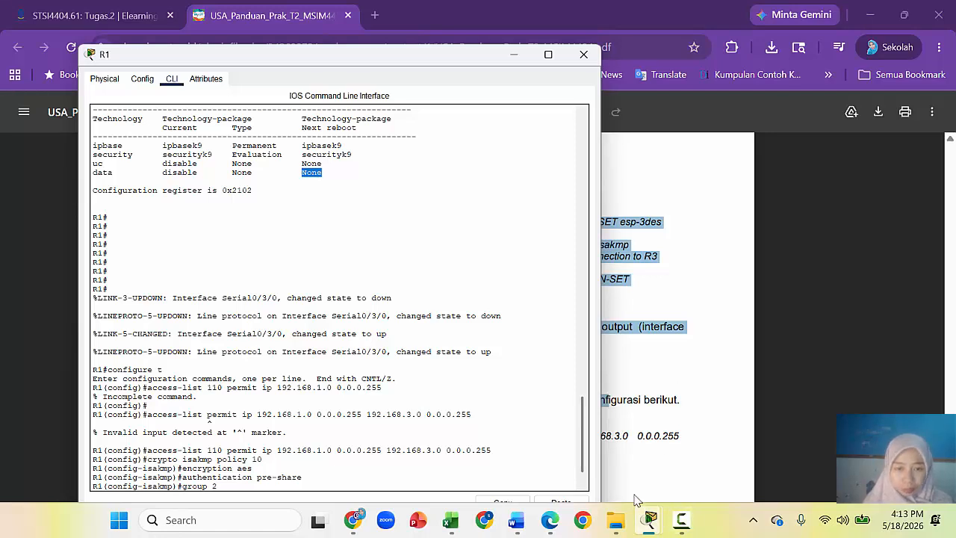
mouse_move(643, 519)
left_click(620, 459)
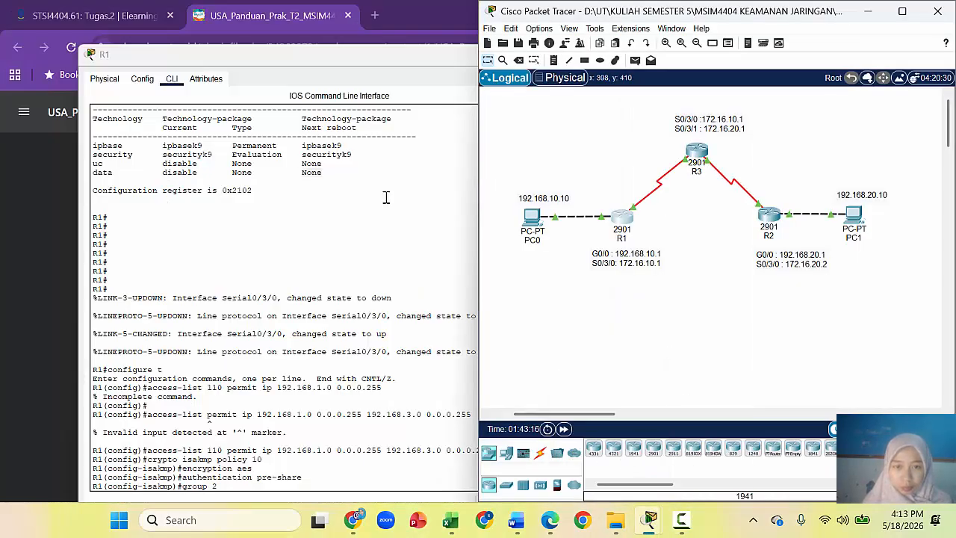
left_click(374, 64)
left_click_drag(374, 64, 326, 30)
left_click_drag(534, 395, 534, 436)
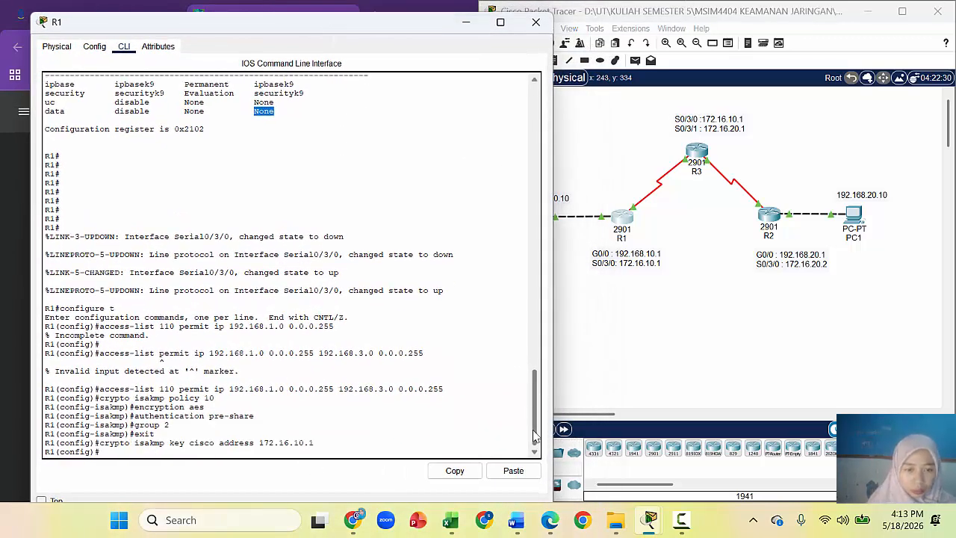
left_click(168, 453)
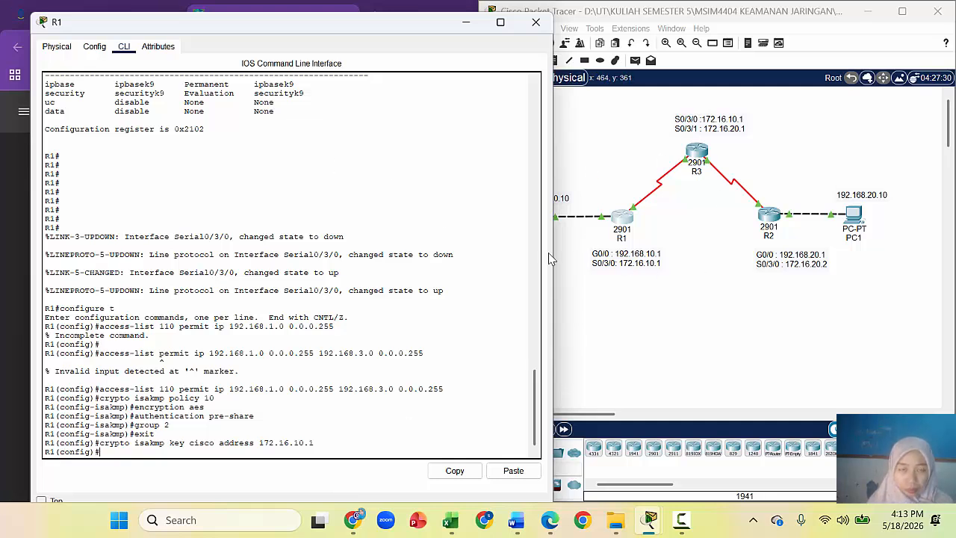
Step: Select the transform-set command in the guide and snap the guide to the left half
left_click_drag(326, 31, 687, 36)
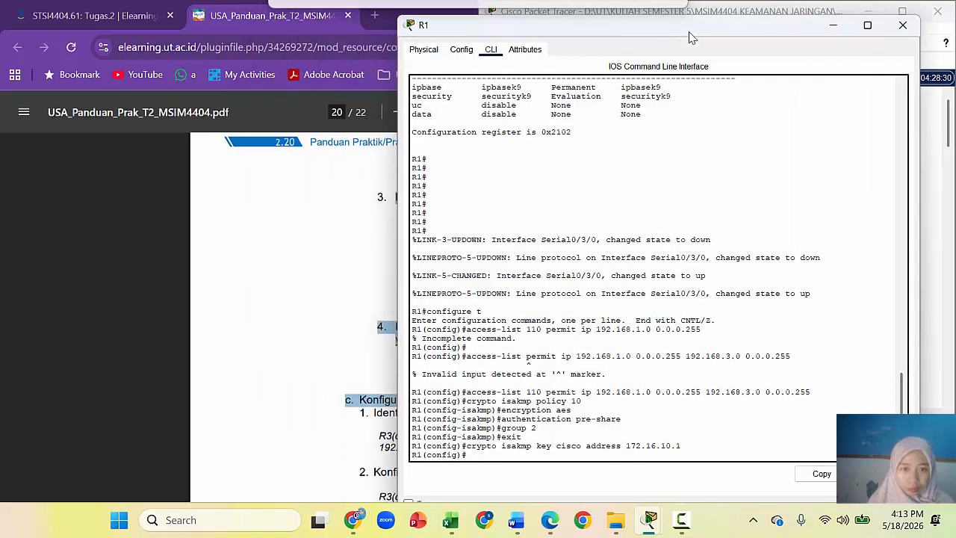
left_click(295, 261)
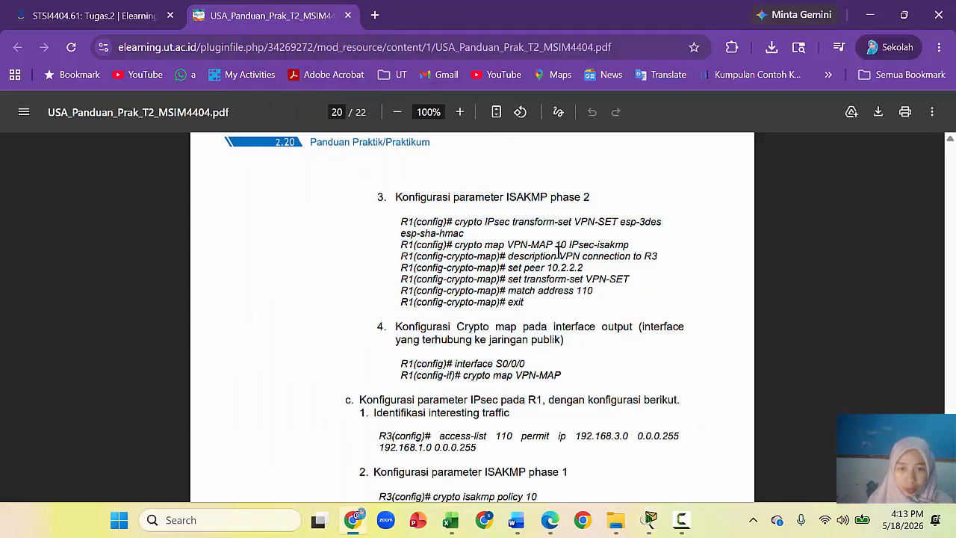
left_click_drag(454, 223, 484, 234)
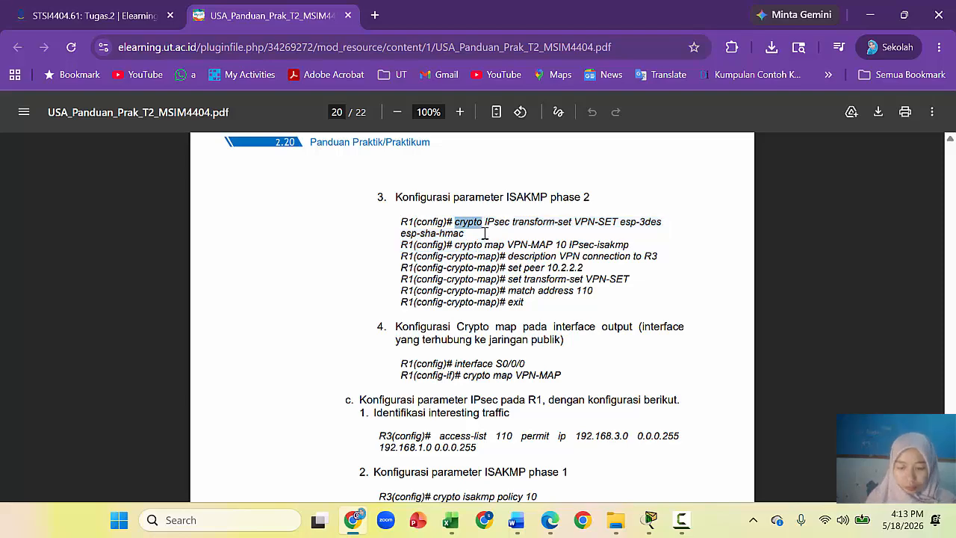
key("super+Left")
Step: Snap R1's console right and paste the copied IPsec transform-set command into it
left_click(615, 137)
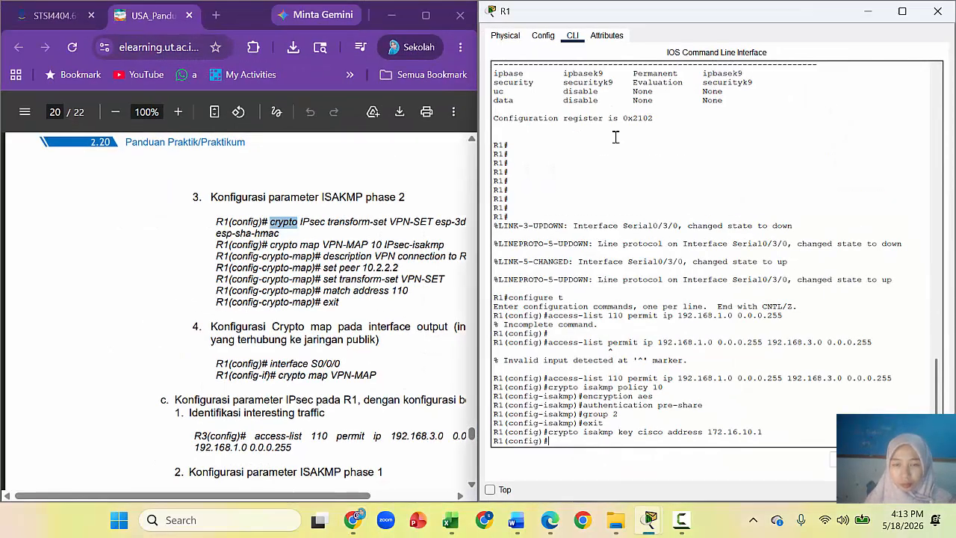
left_click(275, 226)
left_click_drag(271, 222, 283, 234)
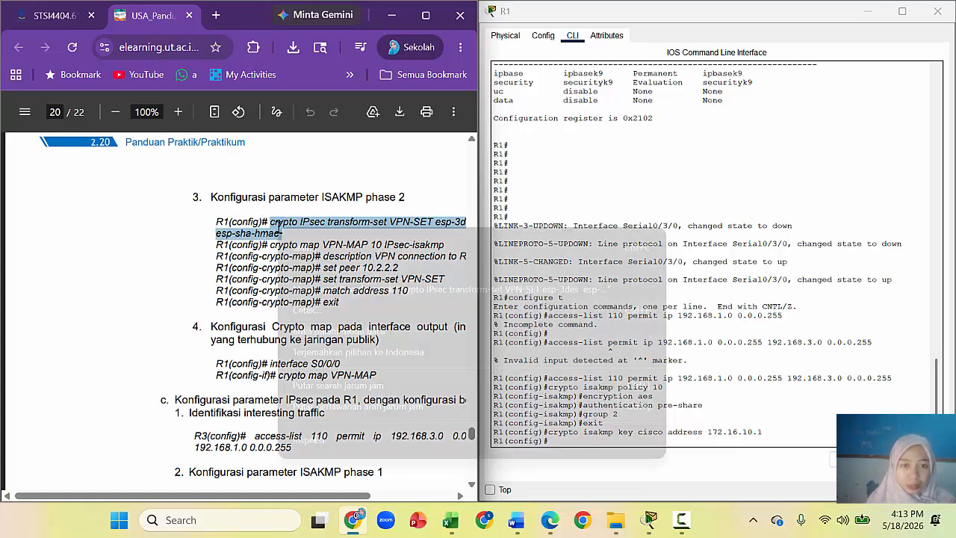
left_click(559, 441)
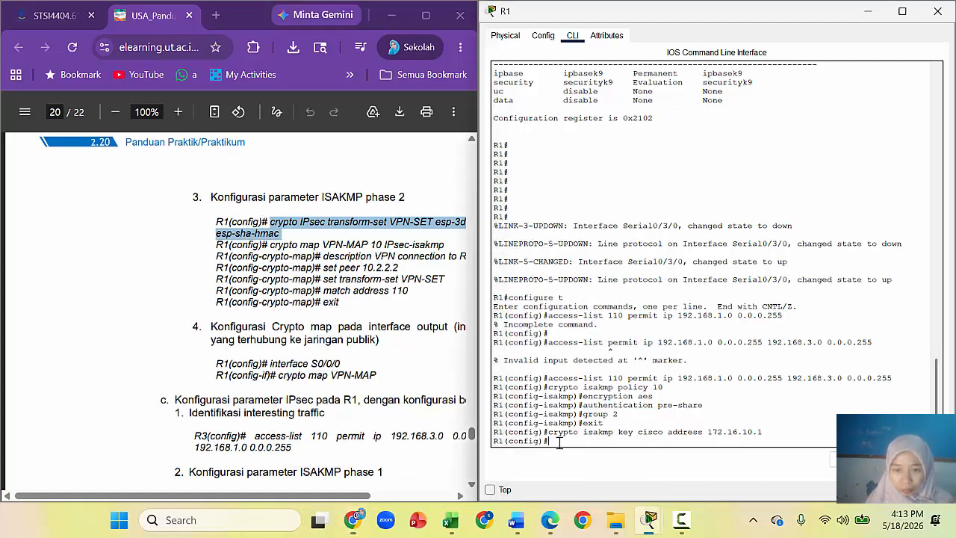
right_click(560, 441)
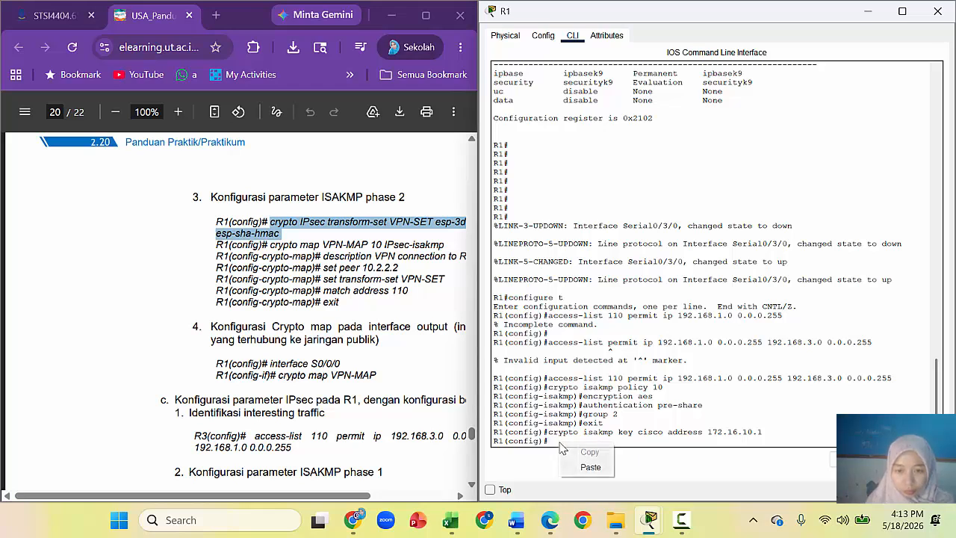
left_click(595, 469)
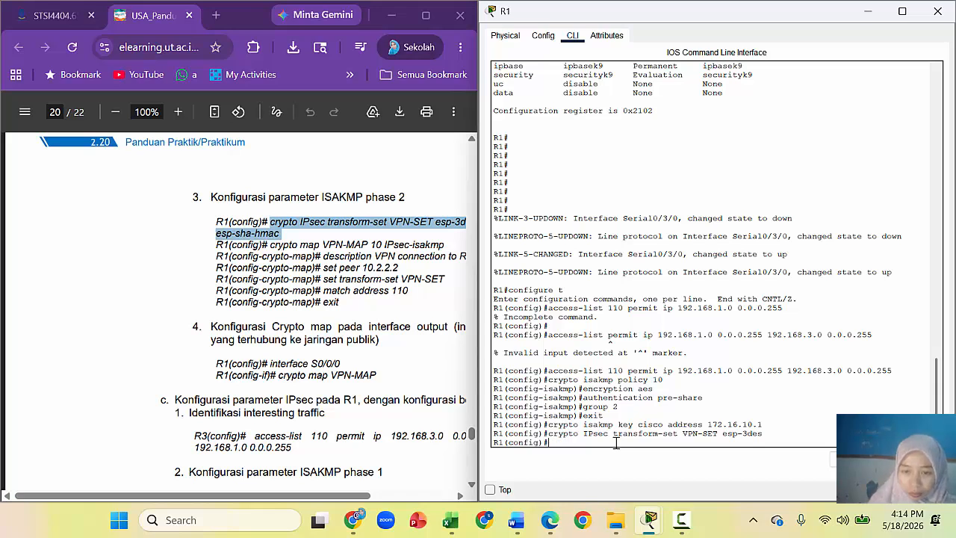
Step: Clear stray characters at R1's prompt and recopy the transform-set command from the guide
left_click_drag(768, 433, 548, 441)
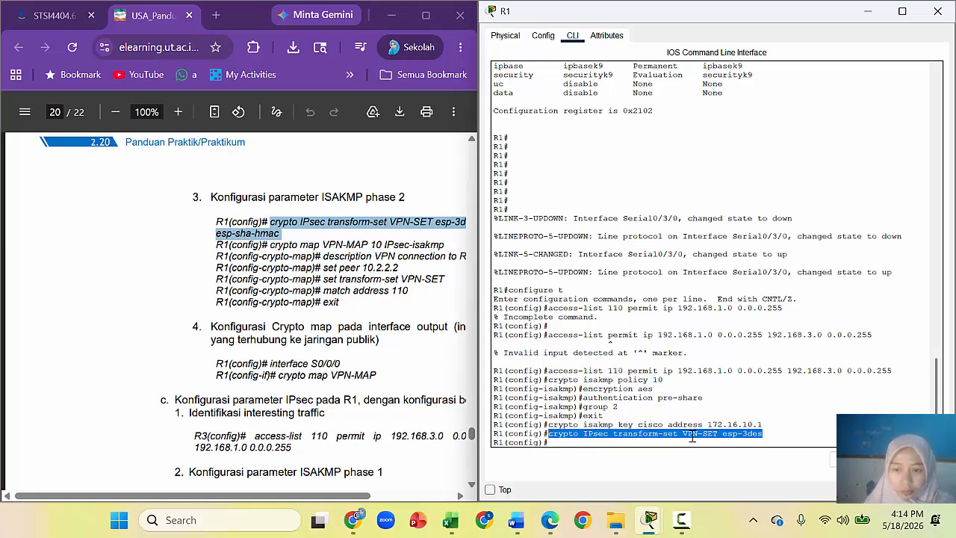
left_click(756, 450)
type("sssss")
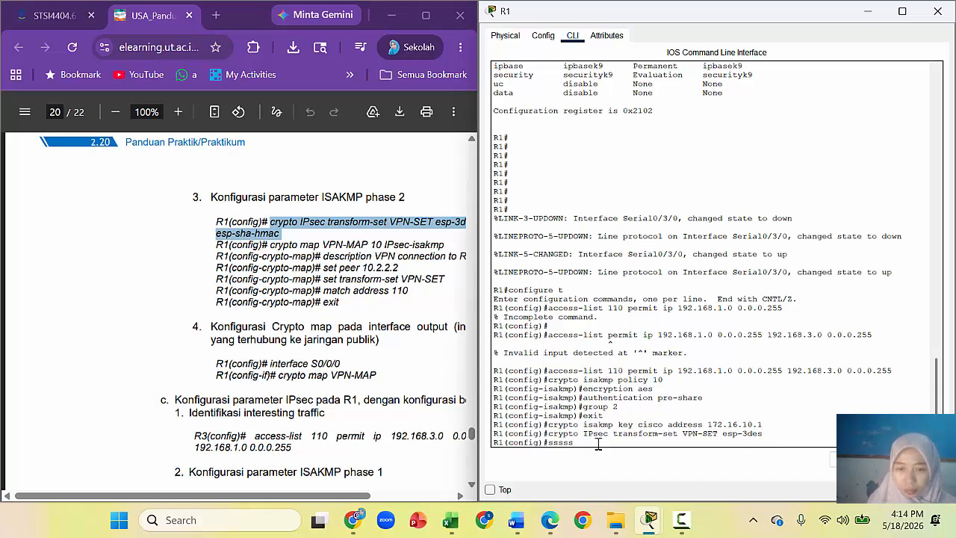
key("BackSpace")
key("BackSpace")
key("BackSpace")
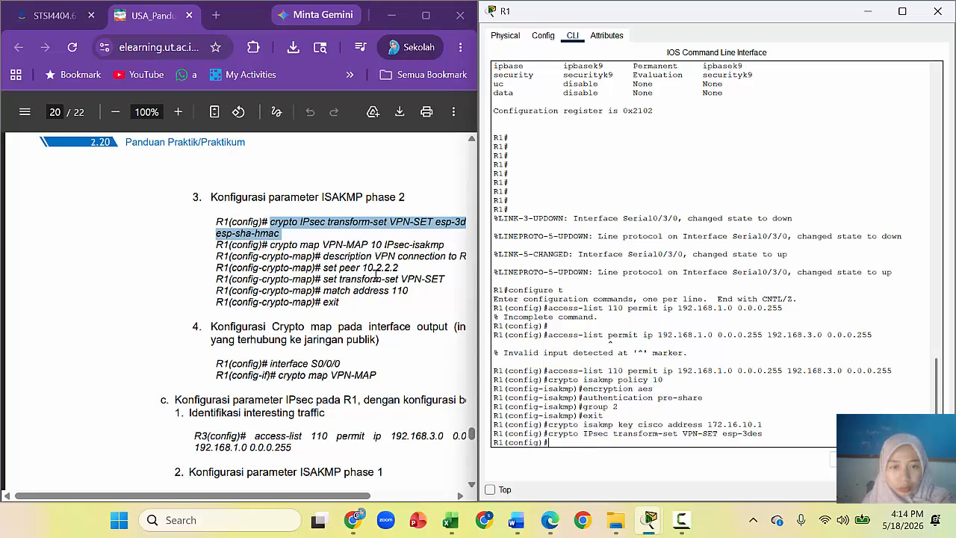
left_click(274, 225)
left_click_drag(271, 222, 433, 222)
left_click(556, 444)
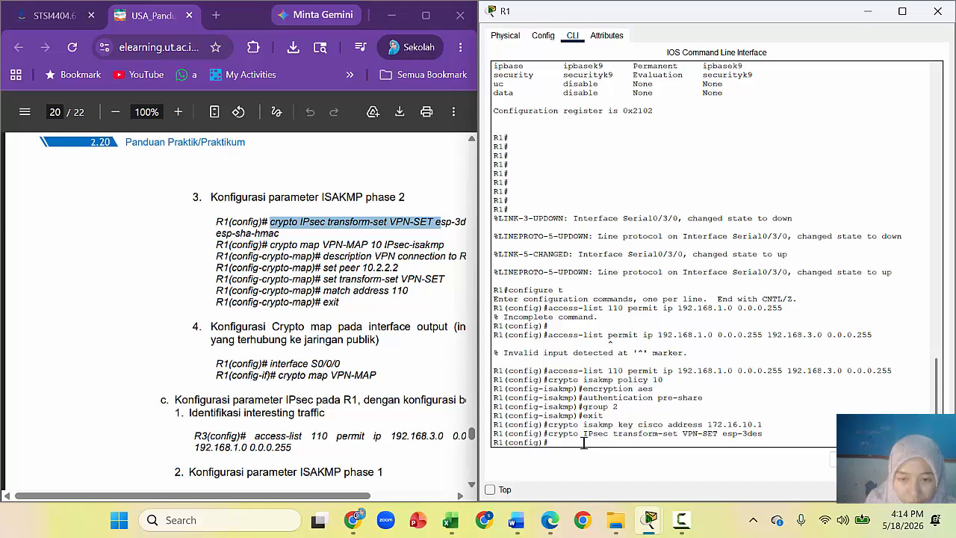
Step: Enter crypto IPsec transform-set VPN-SET esp-3des esp-sha-hmac, correcting the 'trabsform' typo
type("ypto")
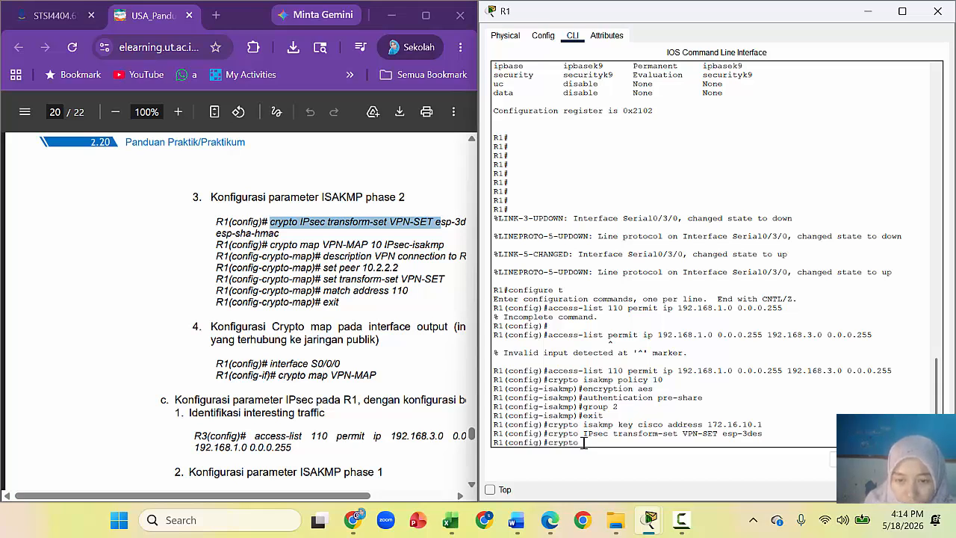
type(" IPsec trabsfor")
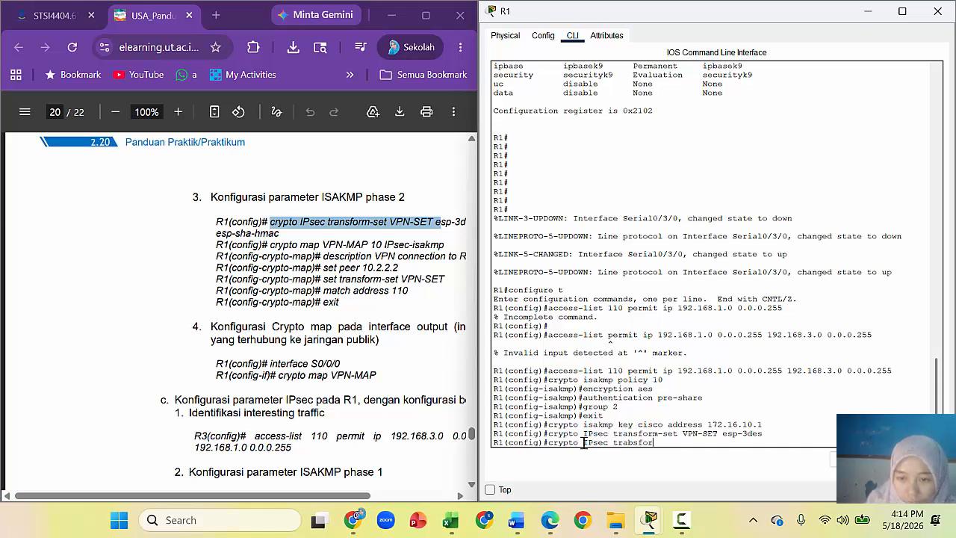
type("m-set V")
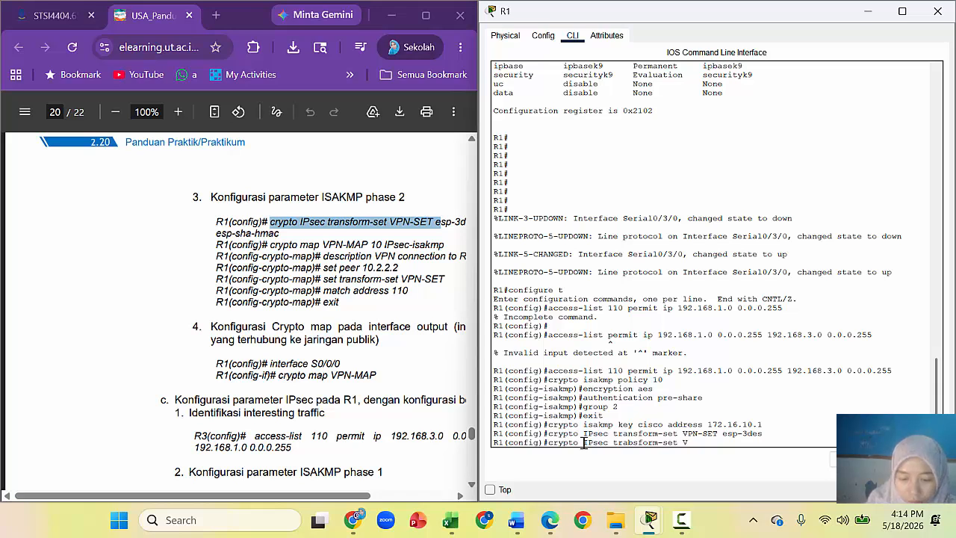
type("PN")
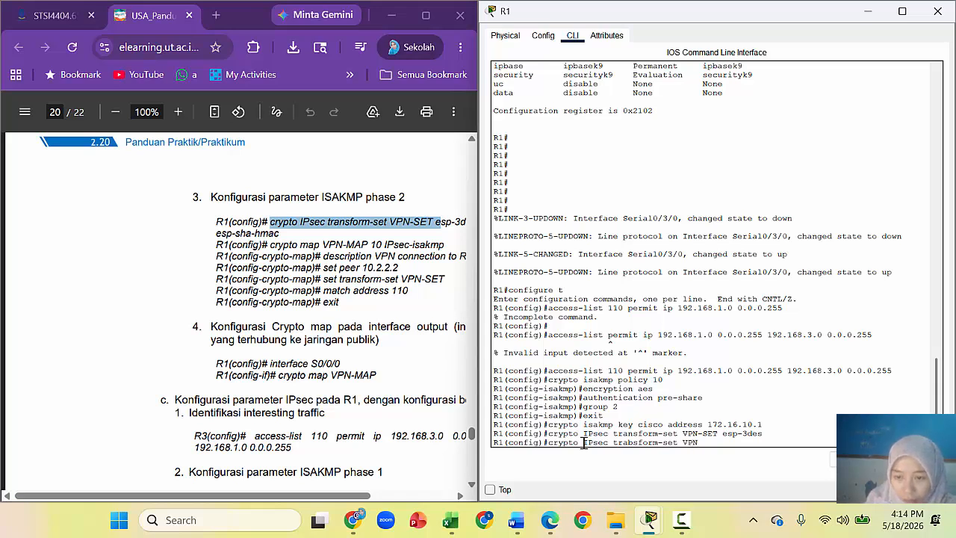
type("-SET")
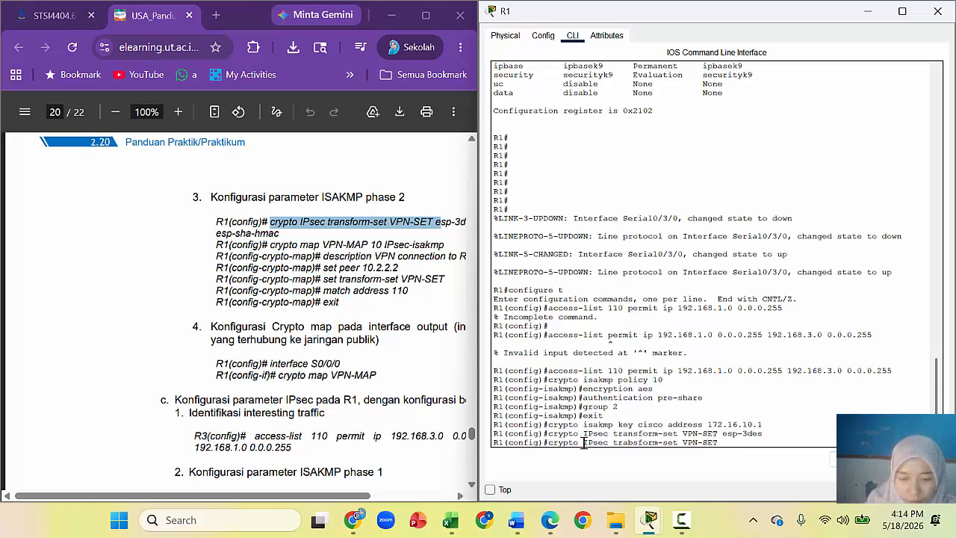
type(" esp")
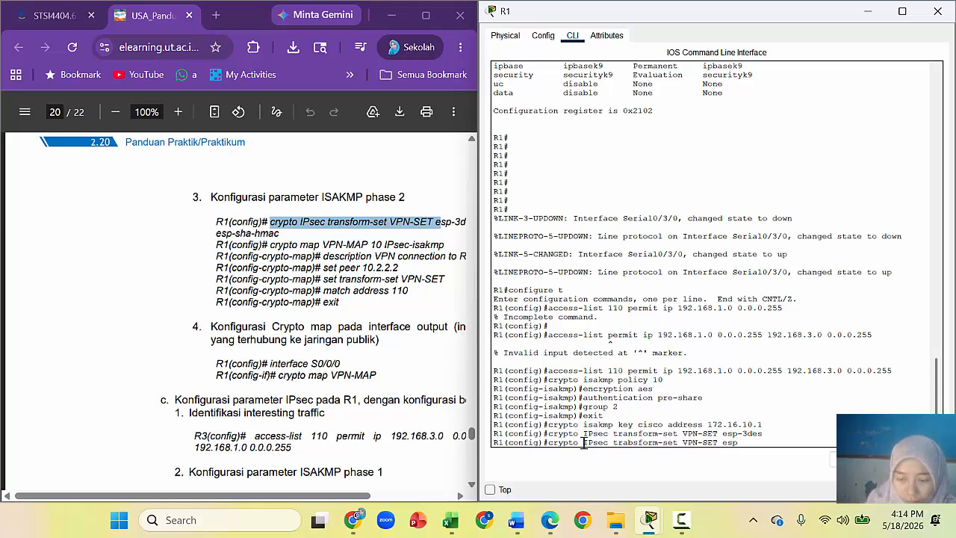
type("-3des")
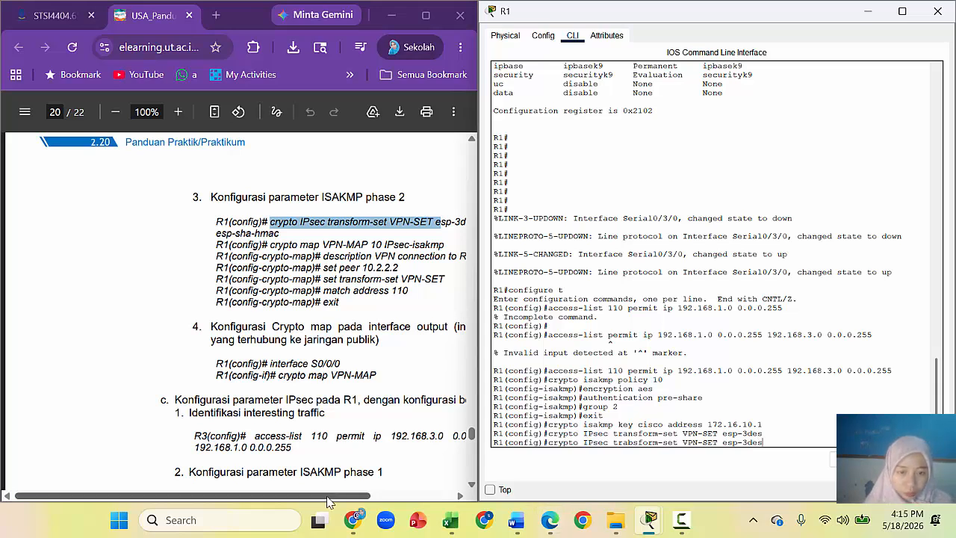
left_click_drag(328, 502, 366, 502)
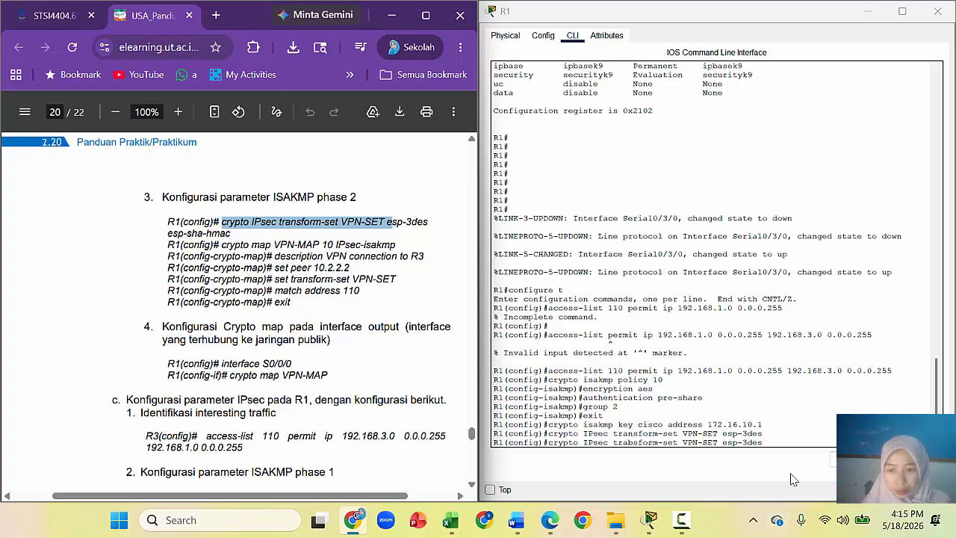
left_click(777, 443)
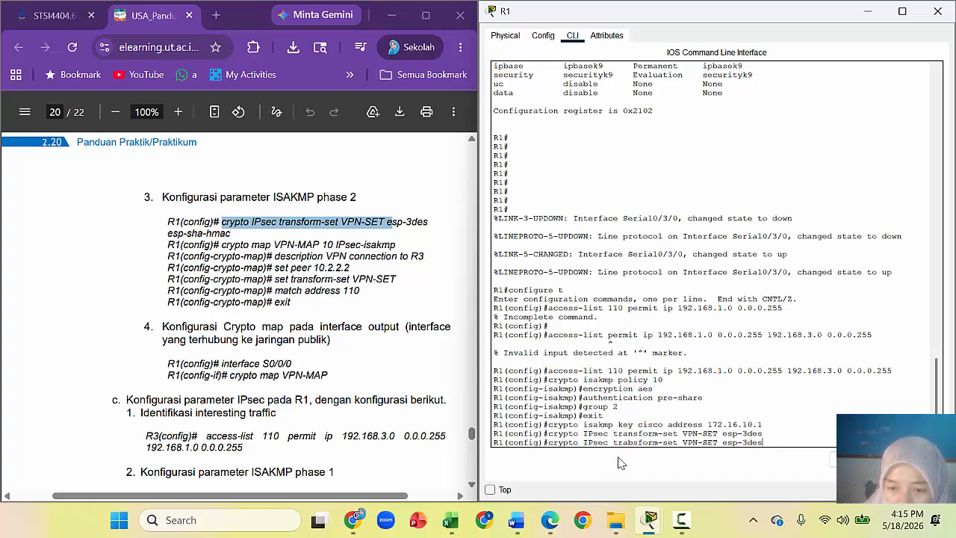
key("BackSpace")
type("n")
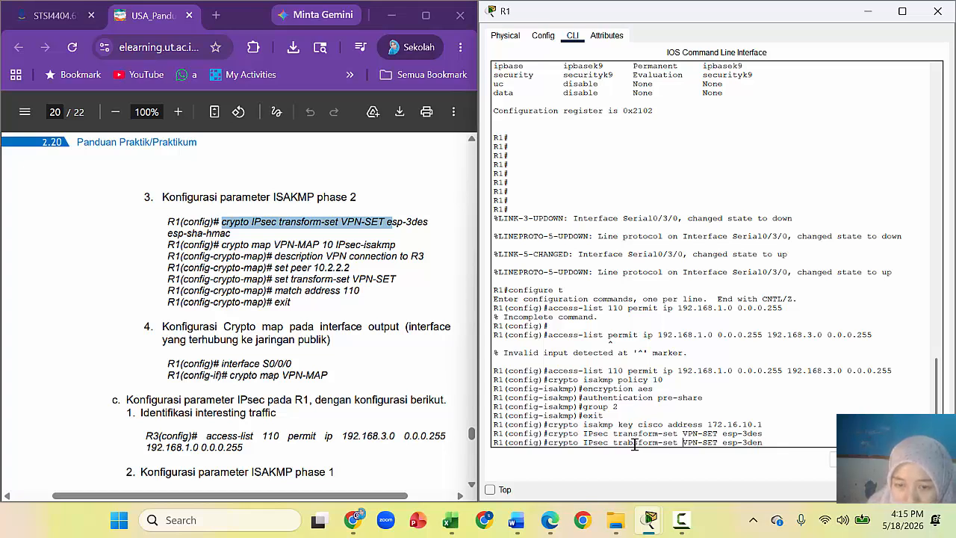
key("BackSpace")
type("n")
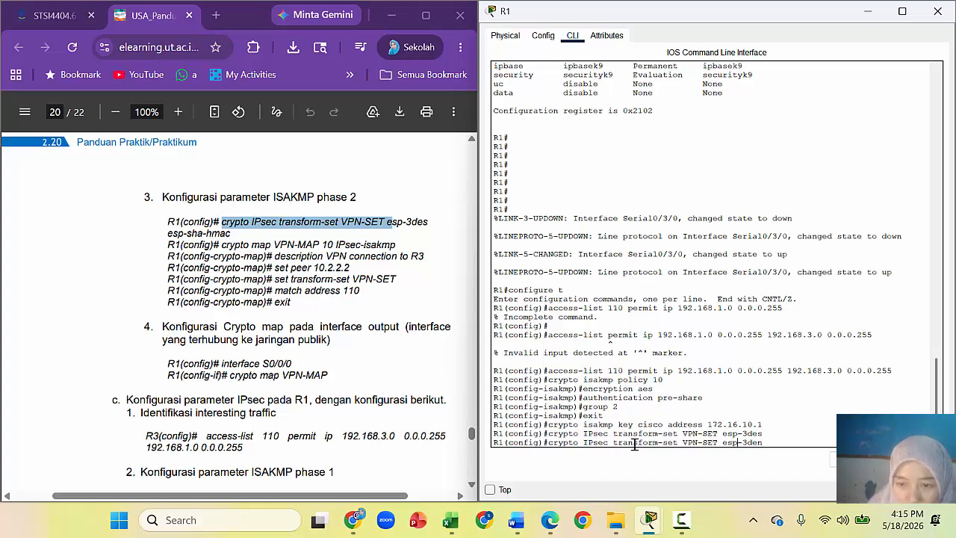
key("BackSpace")
type("s")
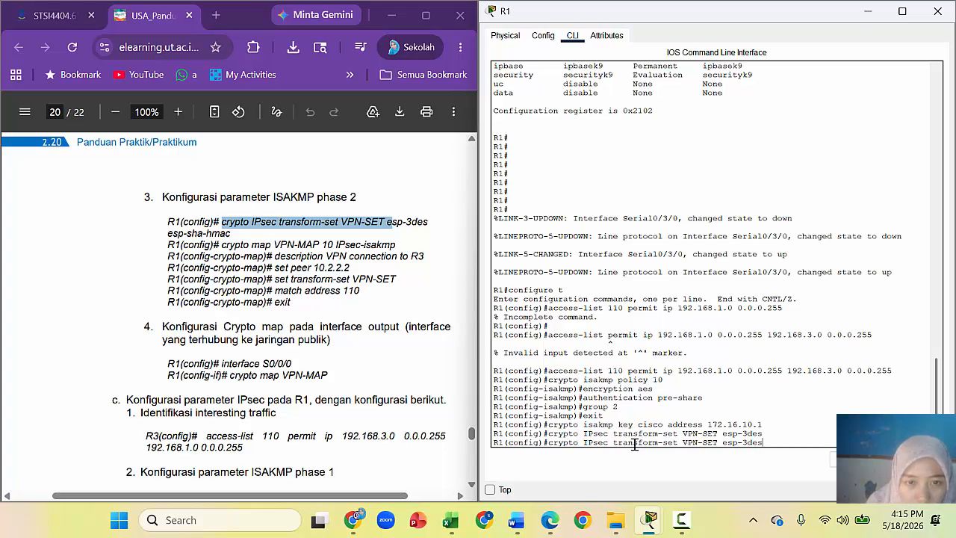
type(" esp")
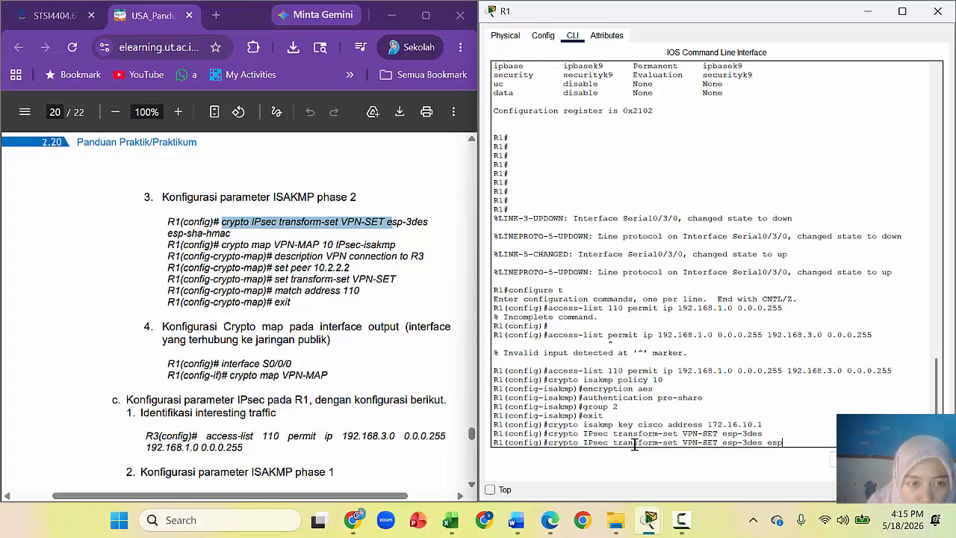
type("-sh")
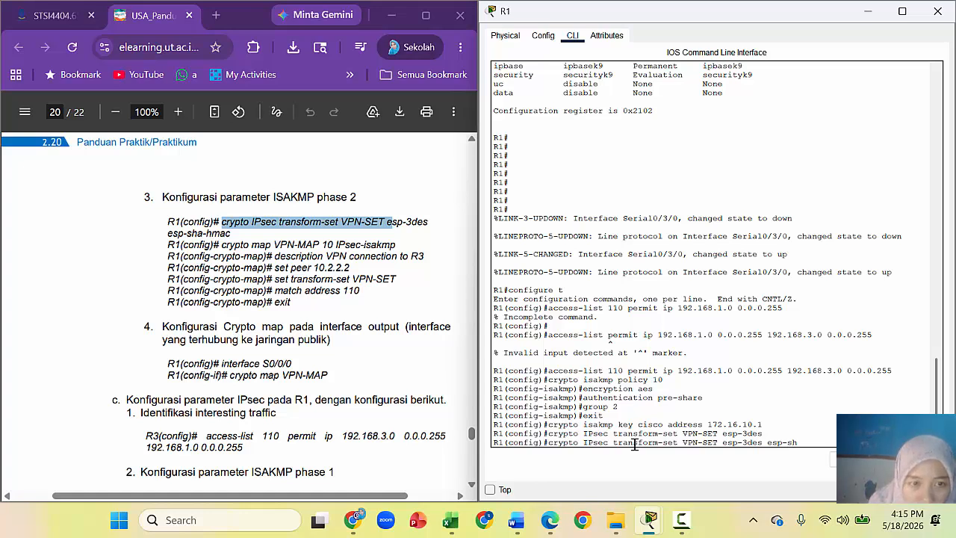
type("a-hmac")
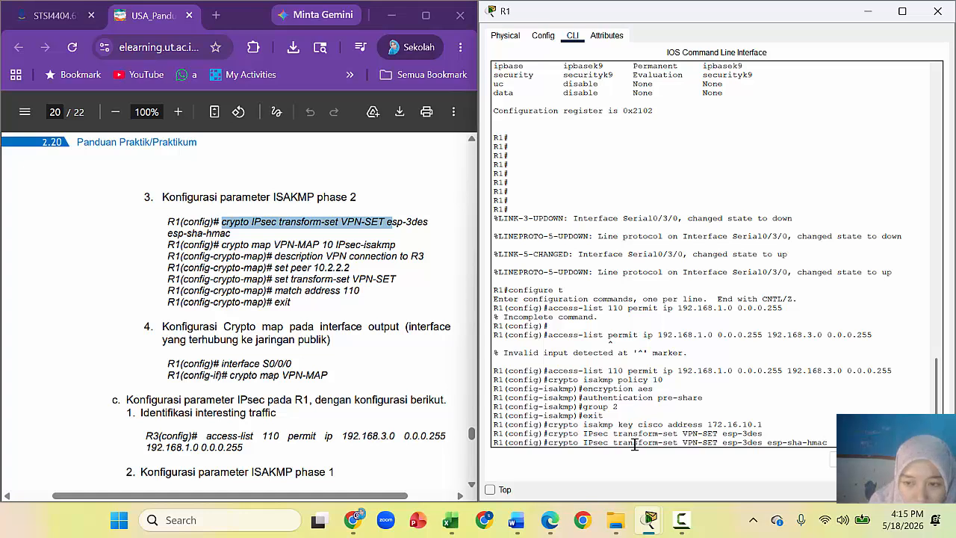
key("Return")
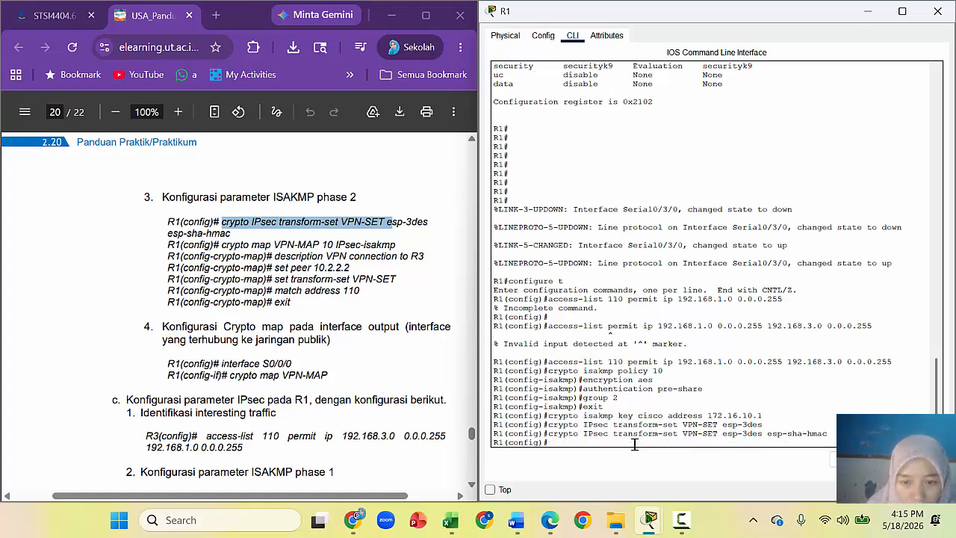
Step: Enter crypto map VPN-MAP 10 IPsec-isakmp at R1's global configuration prompt
type("crypto")
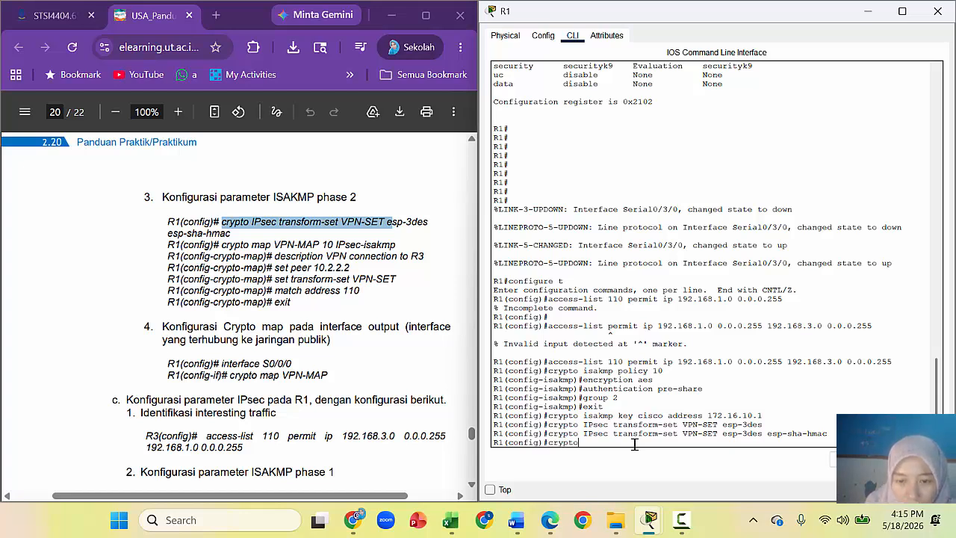
type(" map")
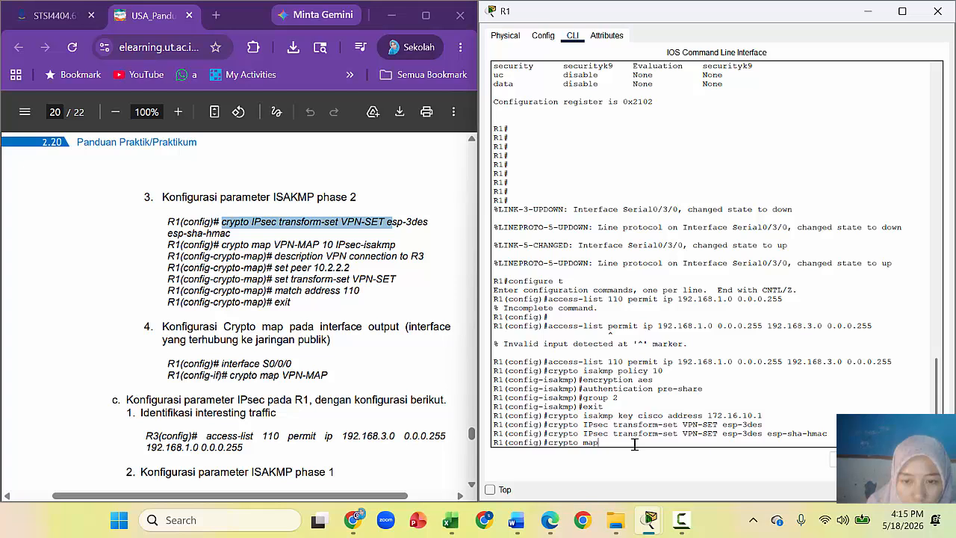
type(" VP")
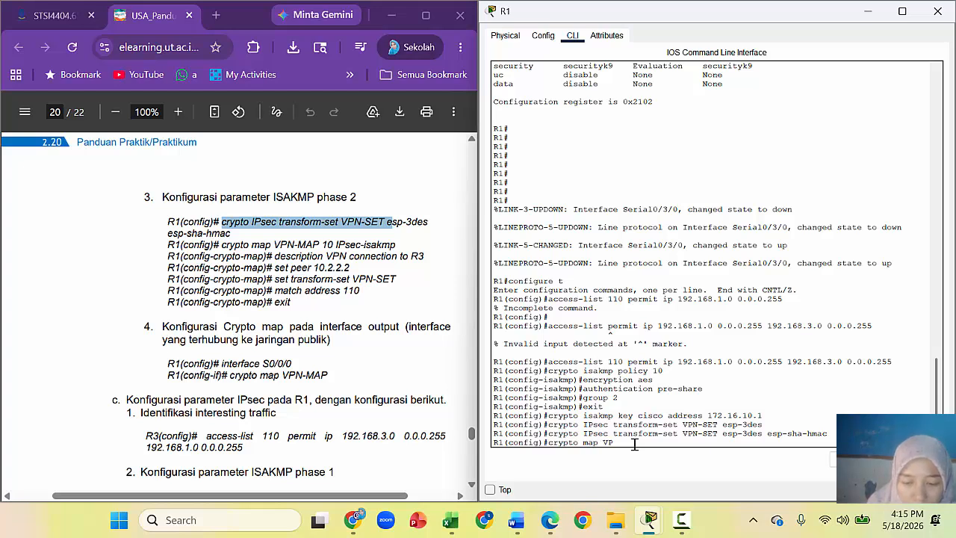
type("N-MAP 10")
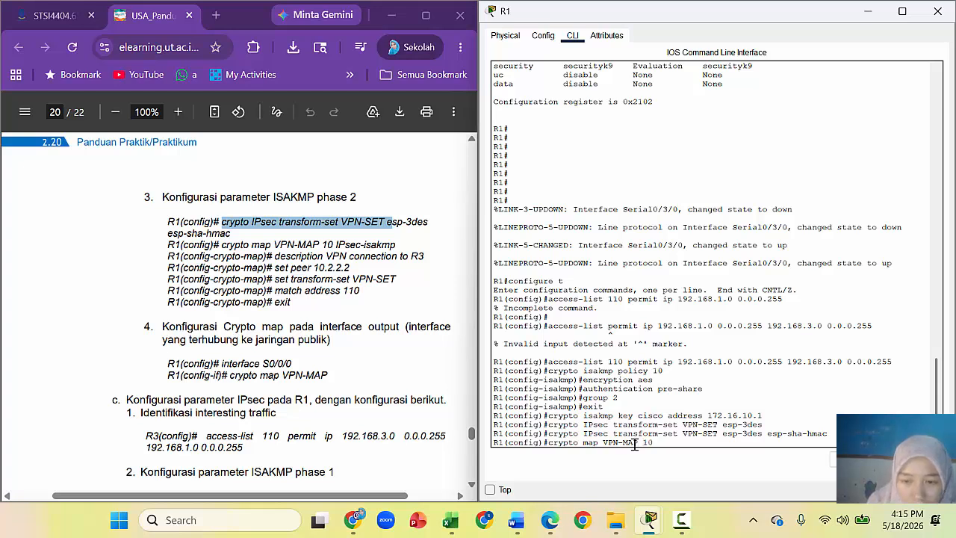
type(" IPsec")
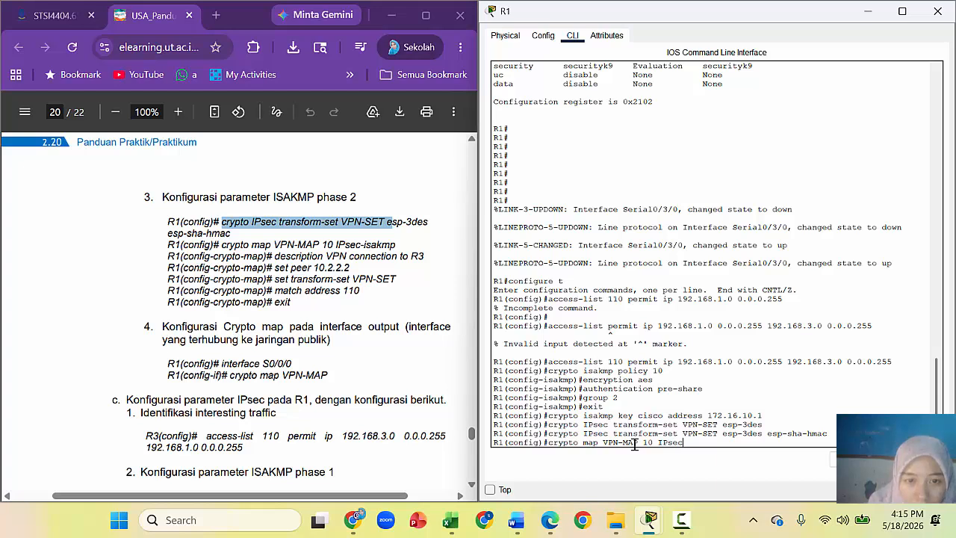
type("-isakmp")
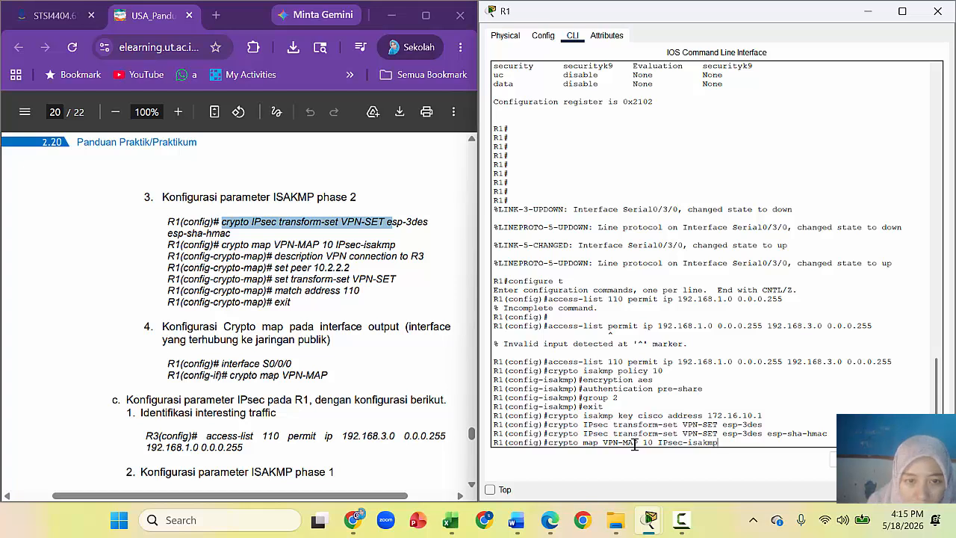
key("Return")
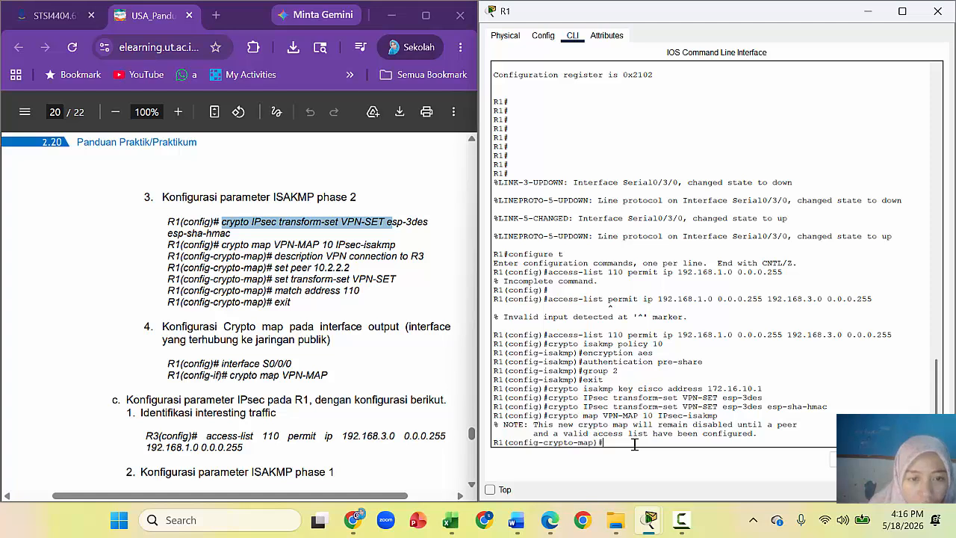
Step: Give the crypto map the description 'VPN connection to R3' and peer 172.16.10.1
type("scrip")
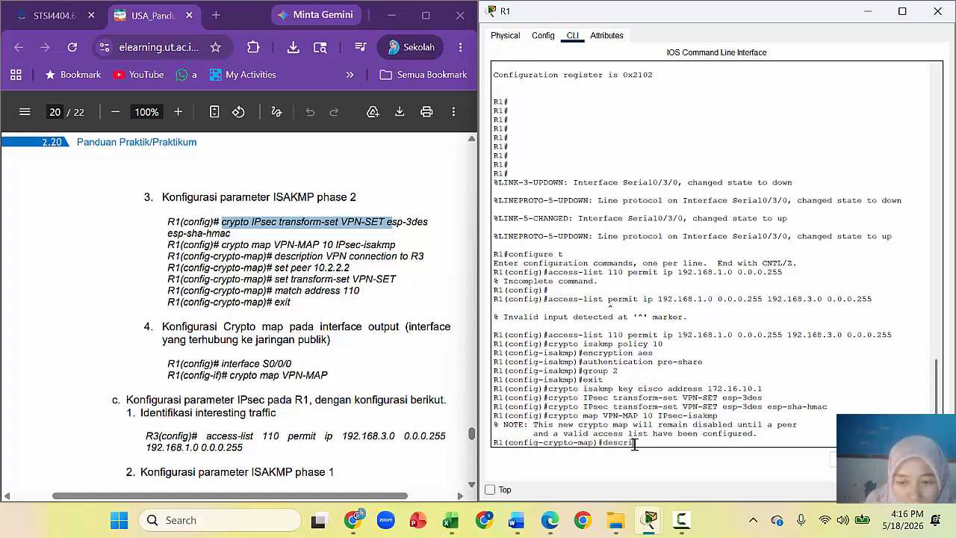
type("tion ")
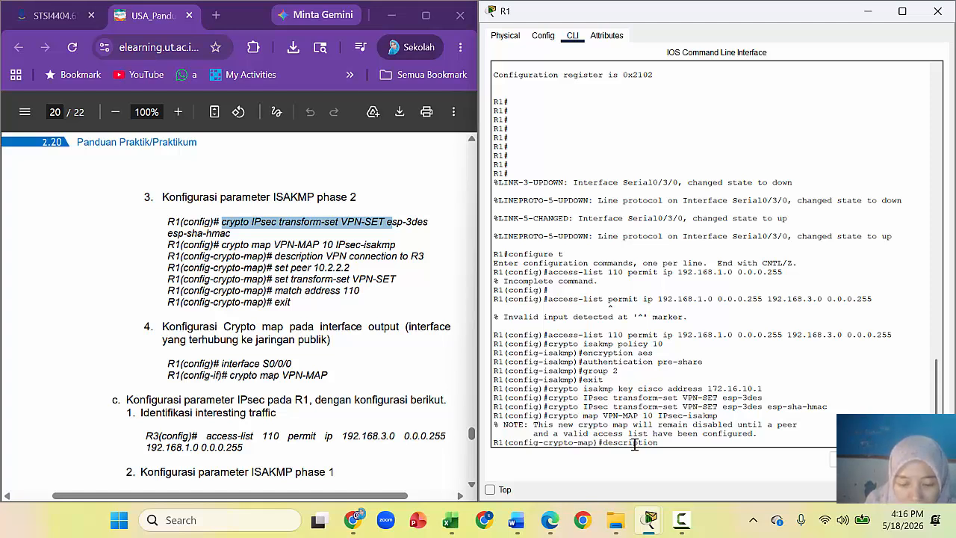
type("VPN connectio")
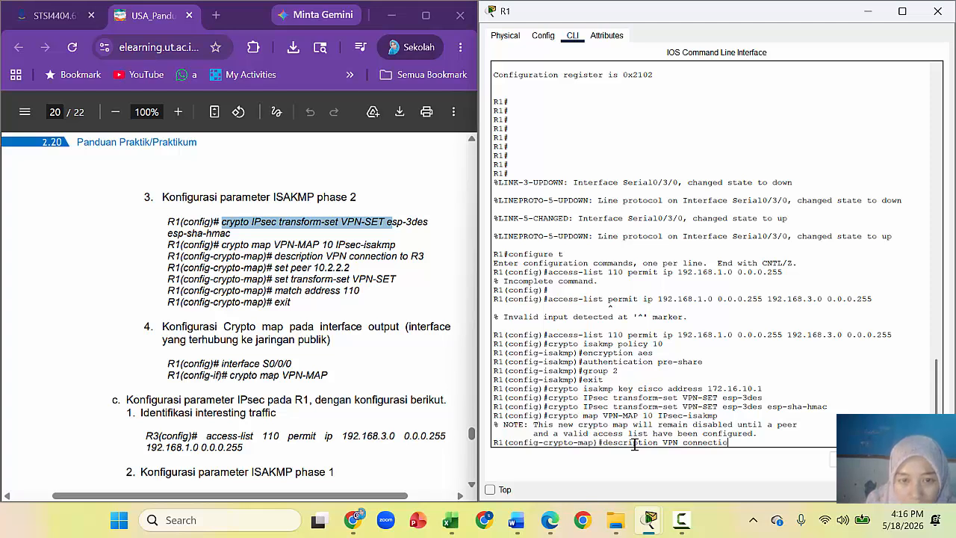
type("nto r3")
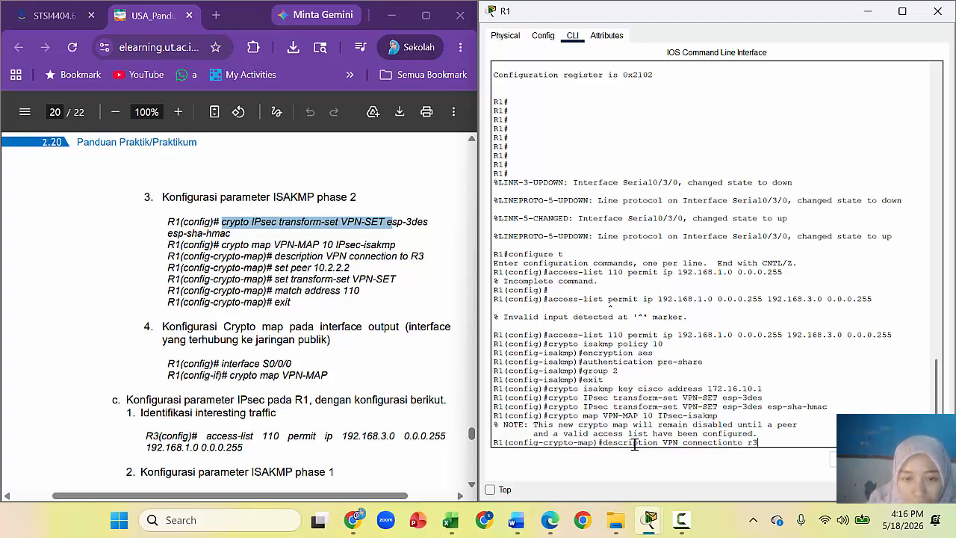
key("BackSpace")
key("BackSpace")
key("BackSpace")
key("BackSpace")
key("BackSpace")
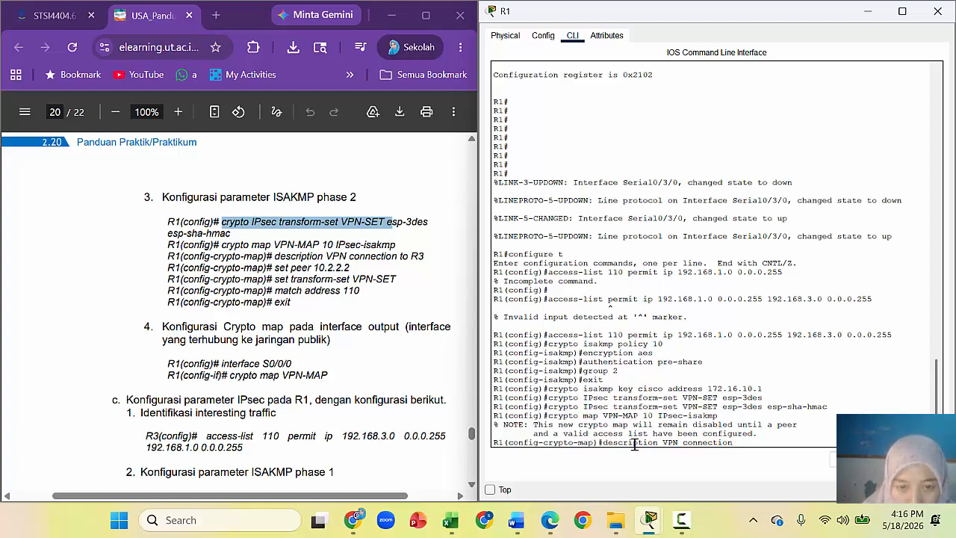
type("to ")
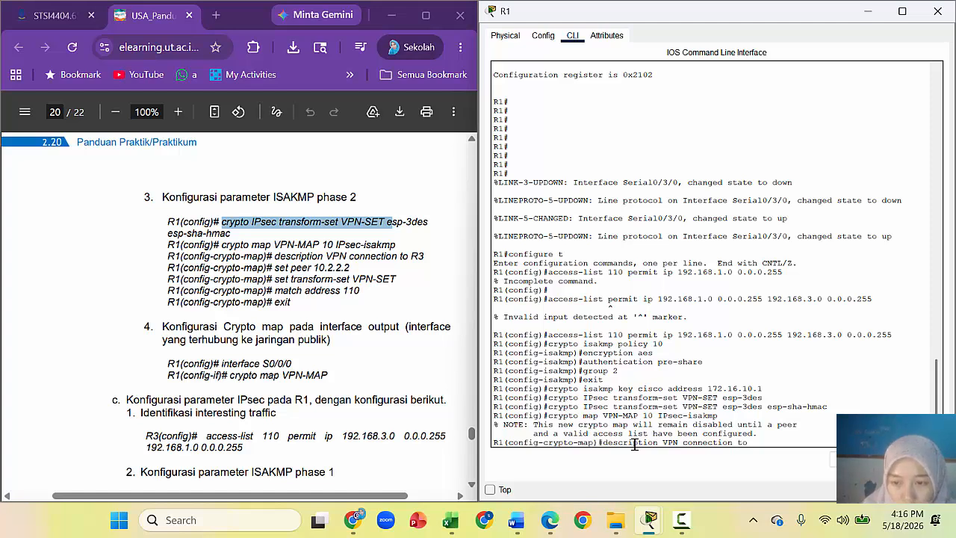
type("R3")
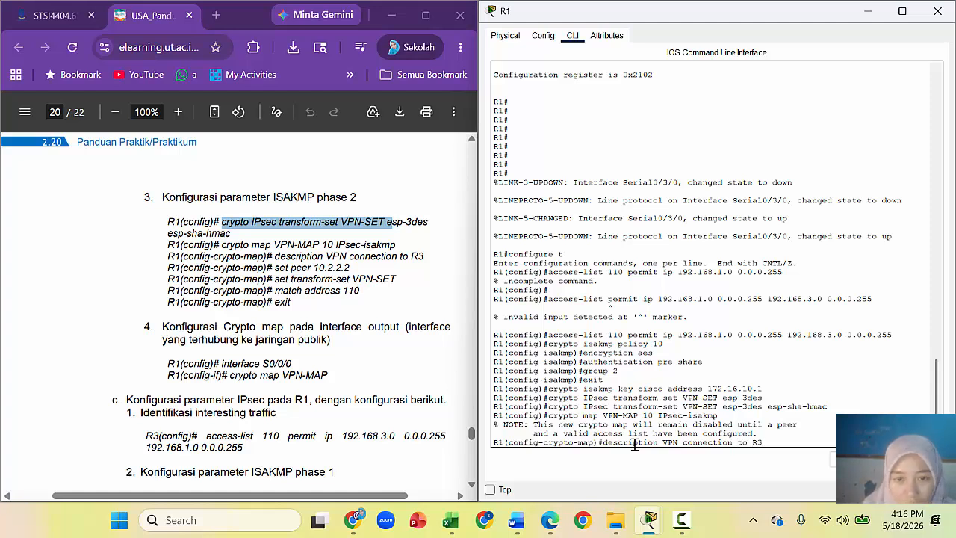
key("Return")
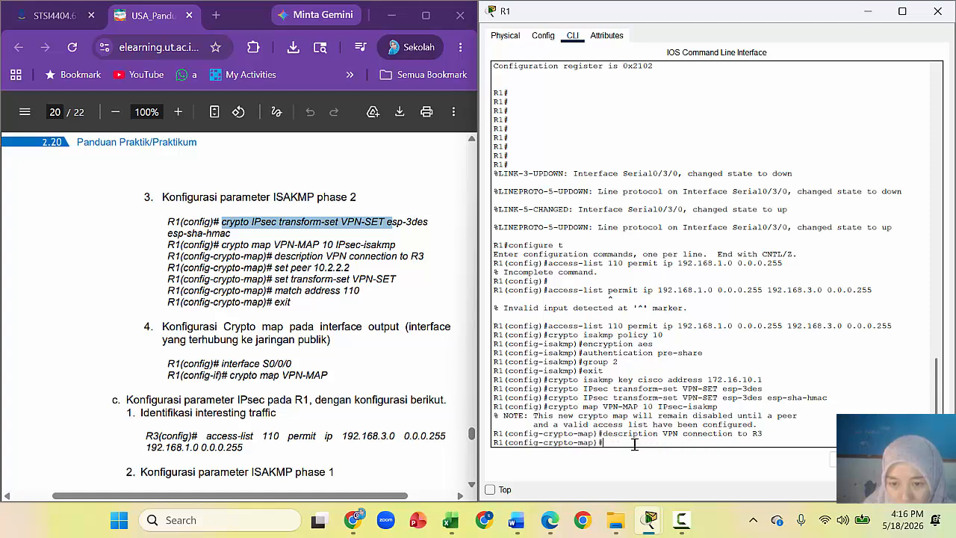
type("se")
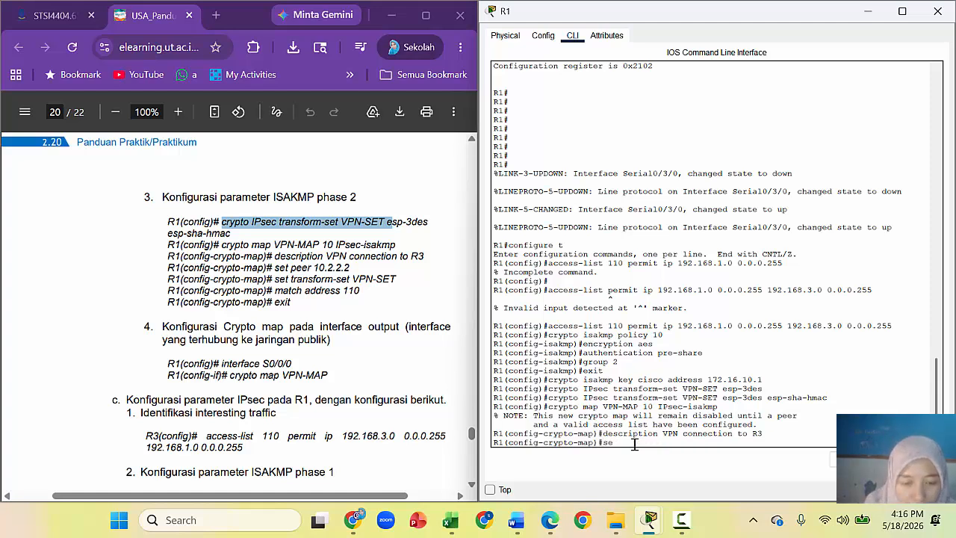
type("t peer")
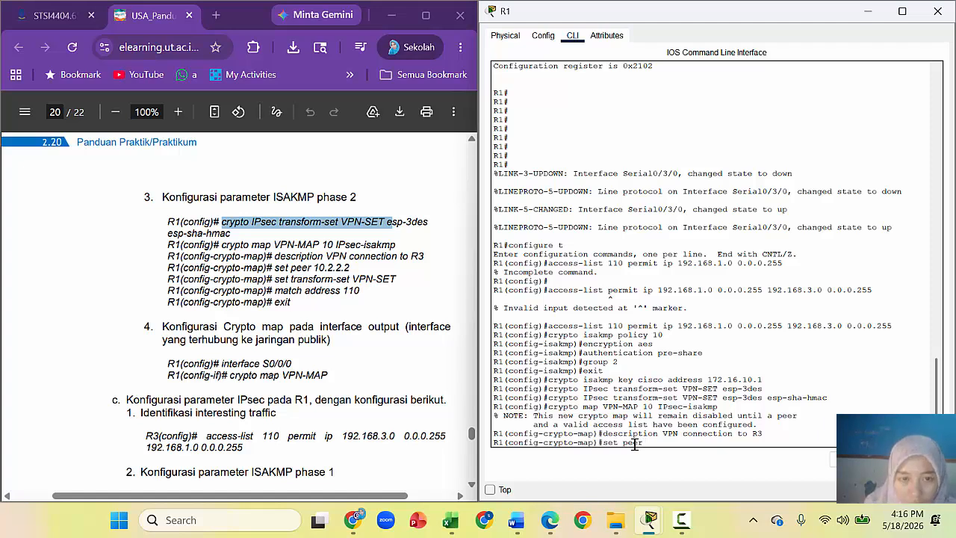
type(" 1")
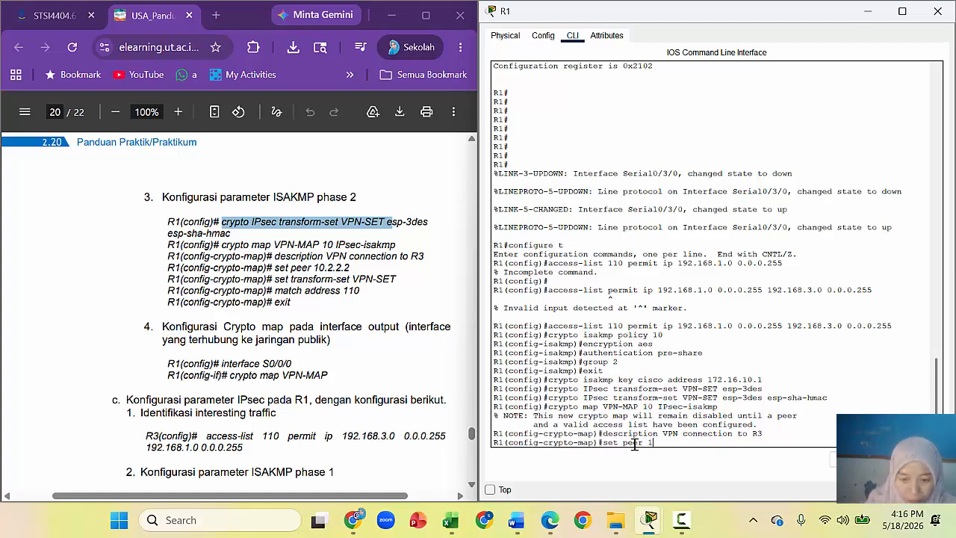
type("72.16.10.")
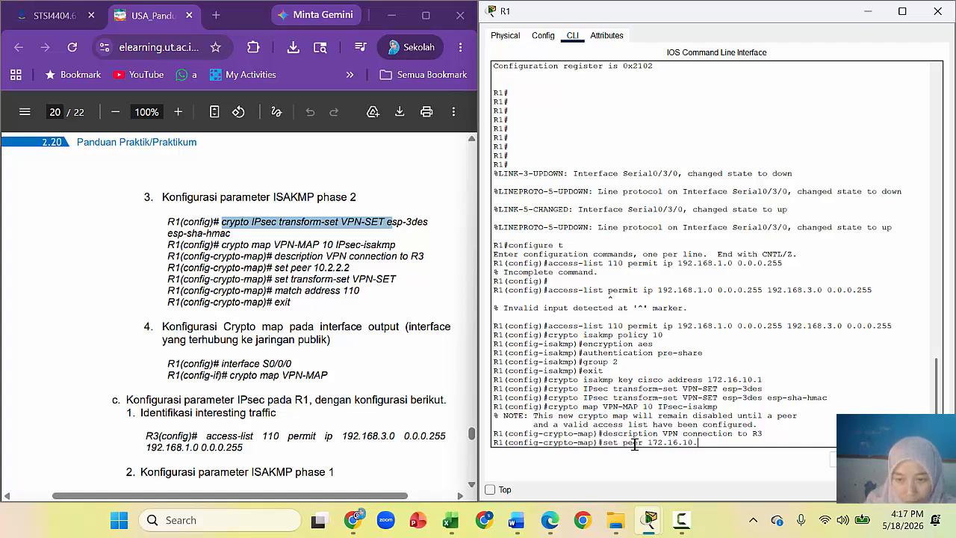
type("1")
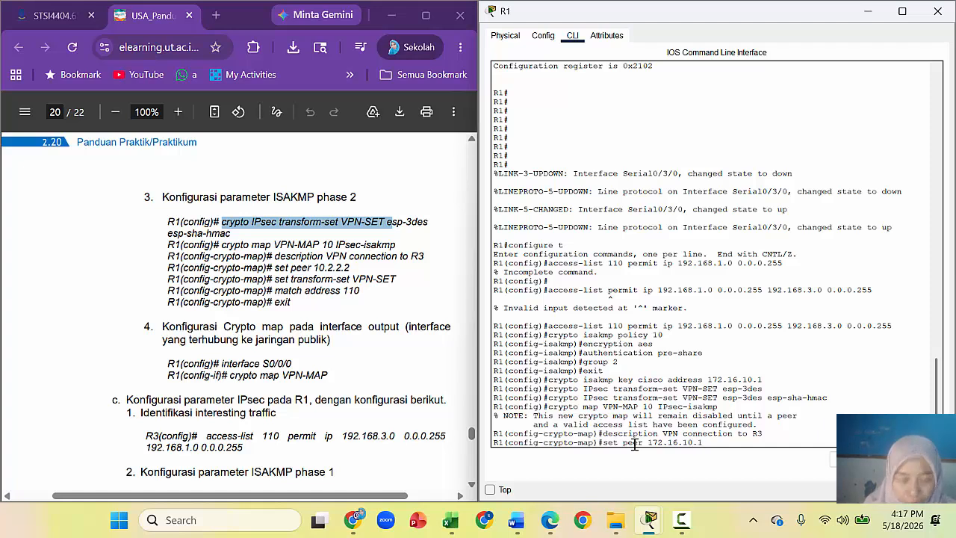
key("Return")
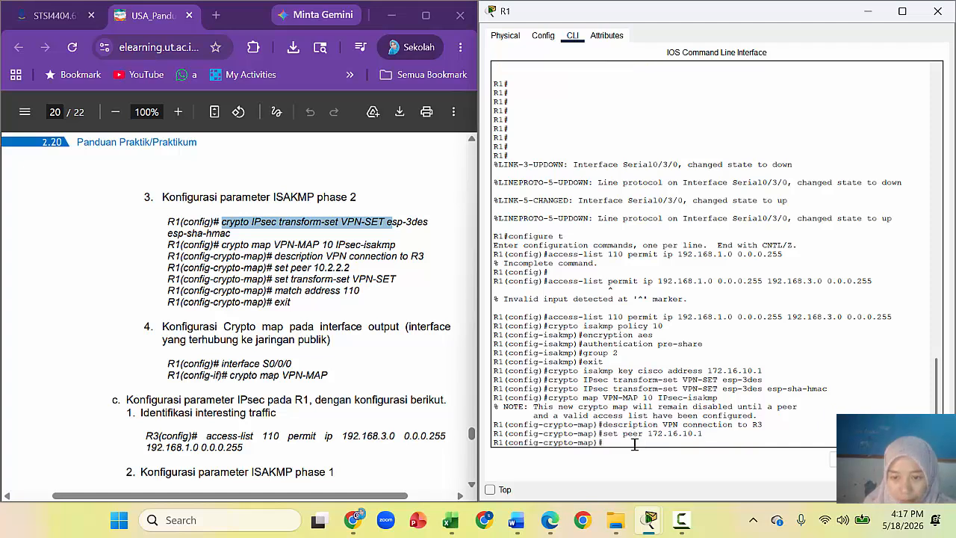
Step: Set transform-set VPN-SET and match address 110 on the crypto map, then exit
type("se")
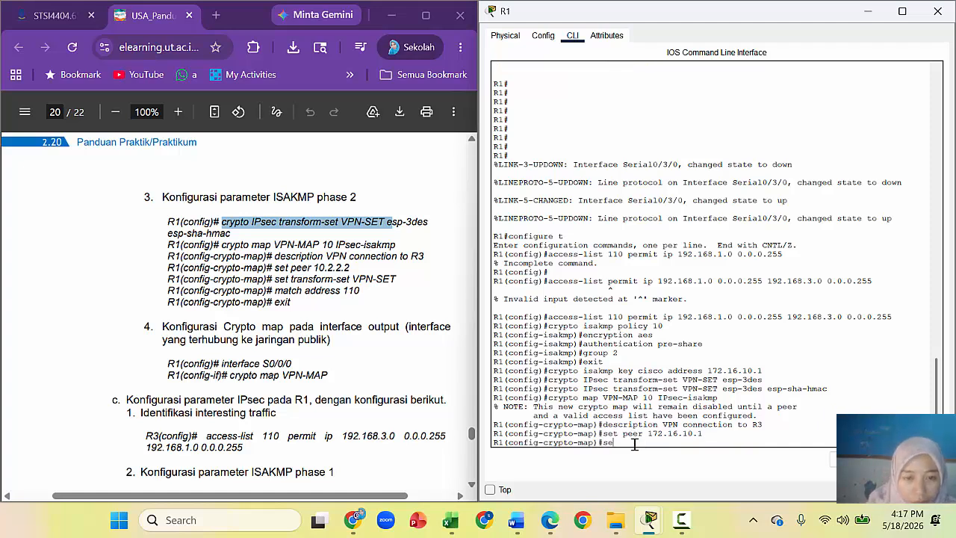
type("t trans")
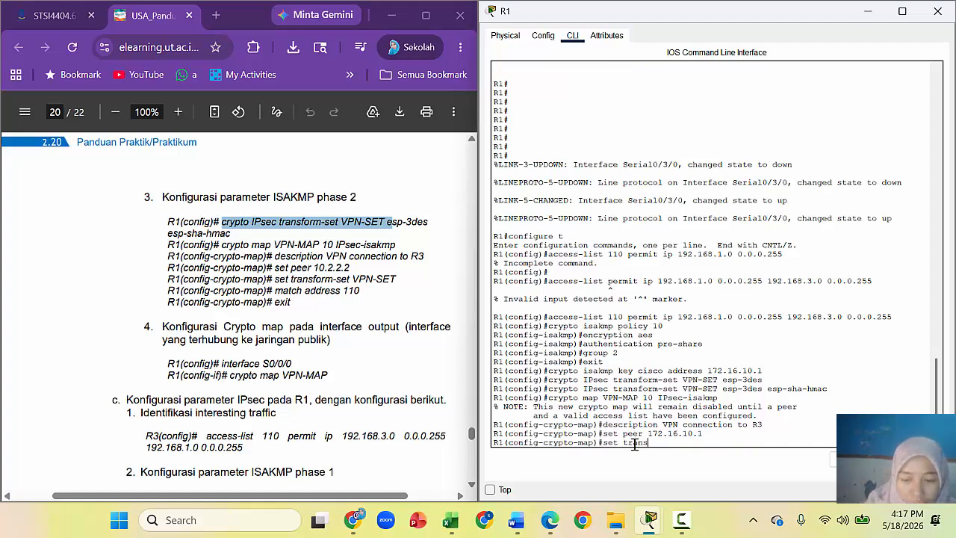
type("for")
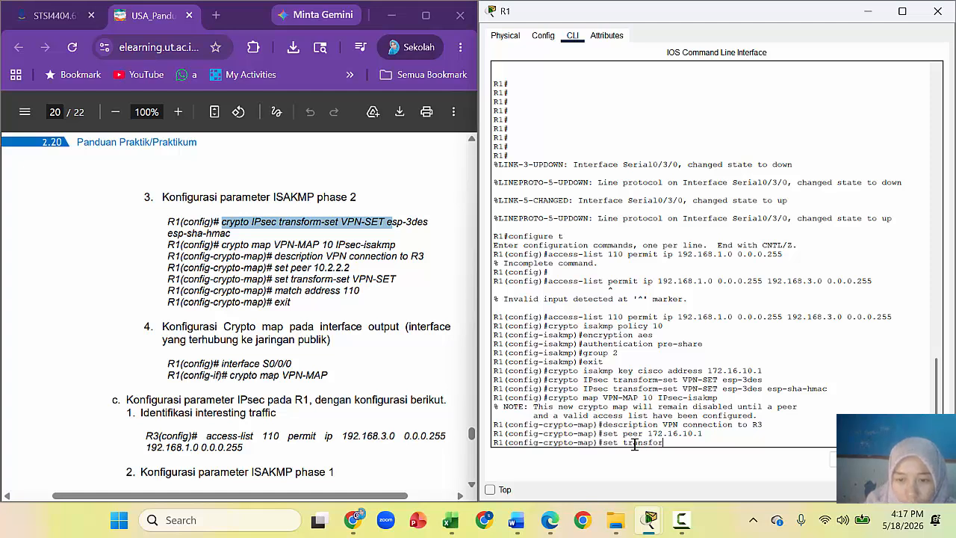
type("m")
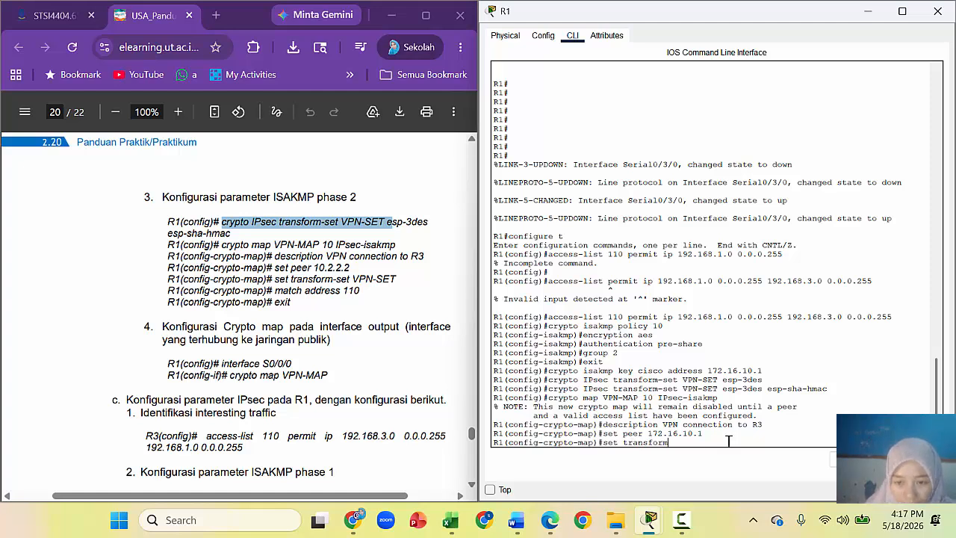
type("-se")
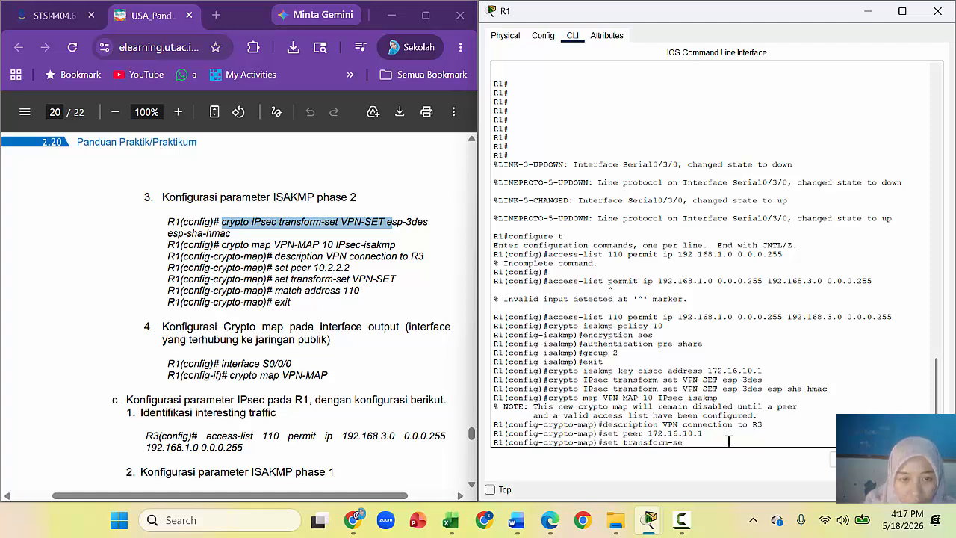
type("t VPN-SET")
key("Return")
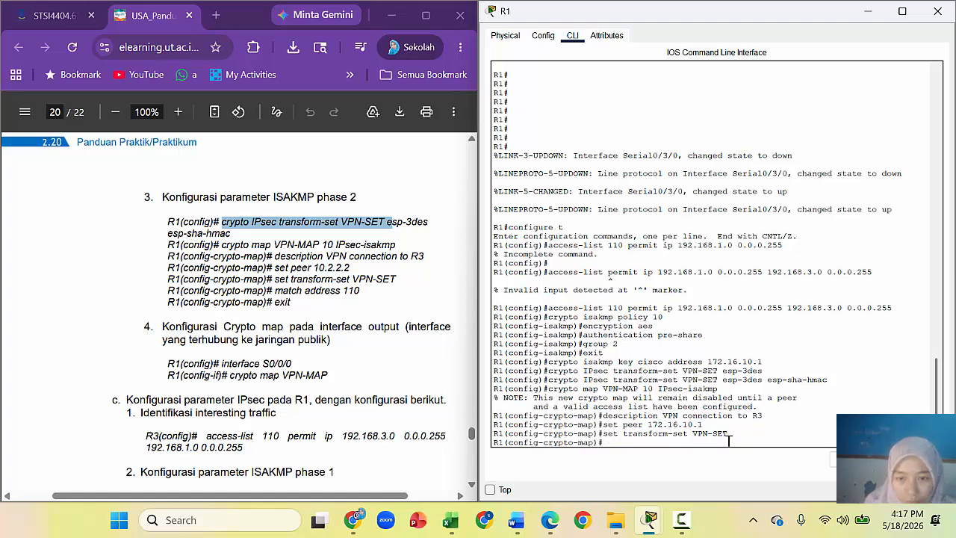
type("matc")
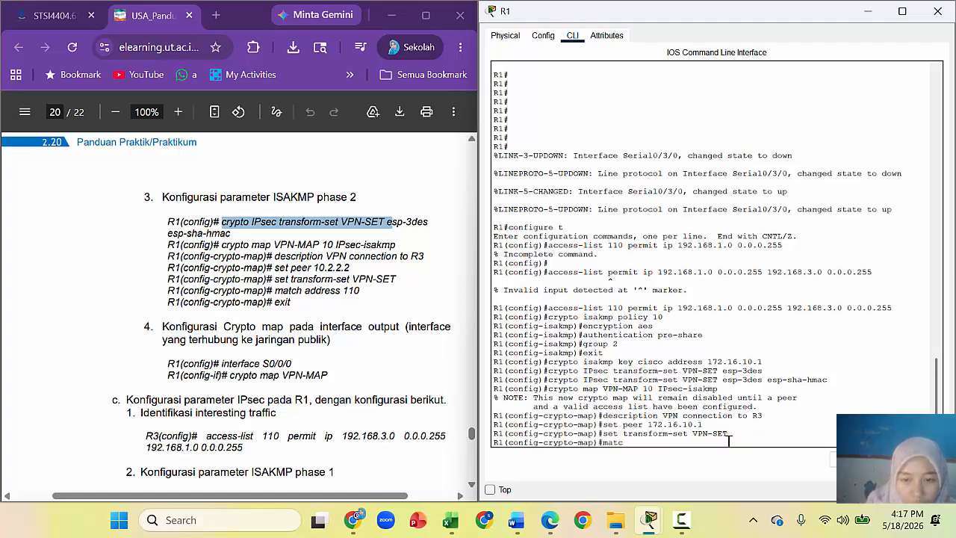
type("h add")
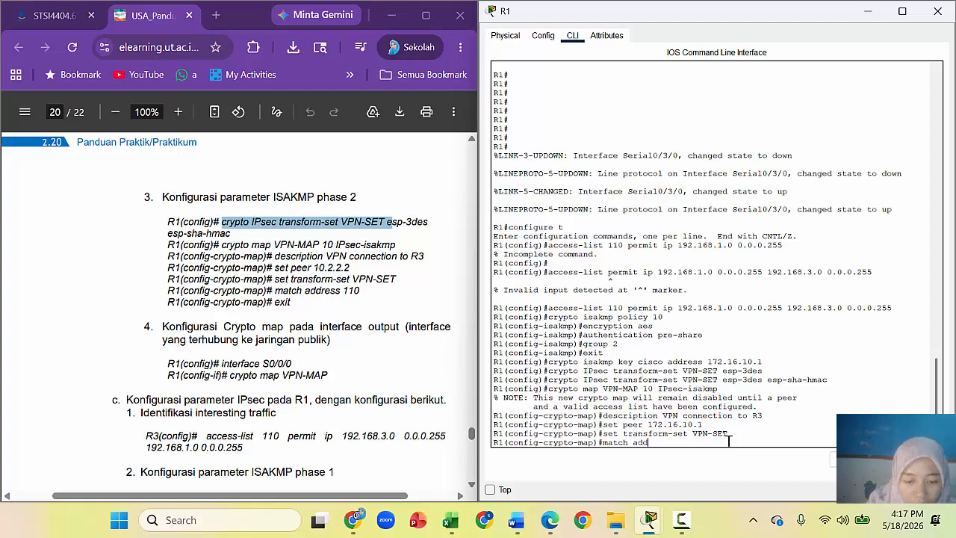
type("ress 110")
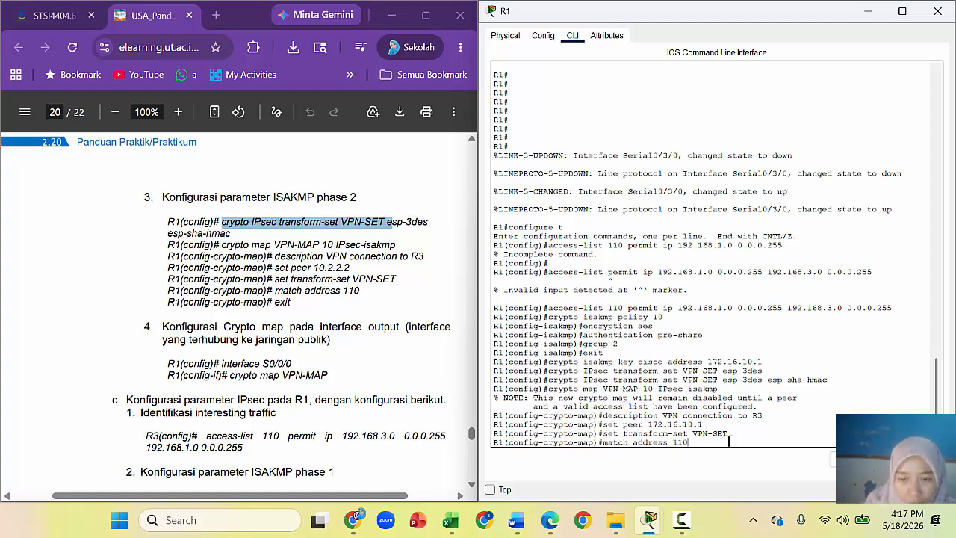
key("Return")
type("exi")
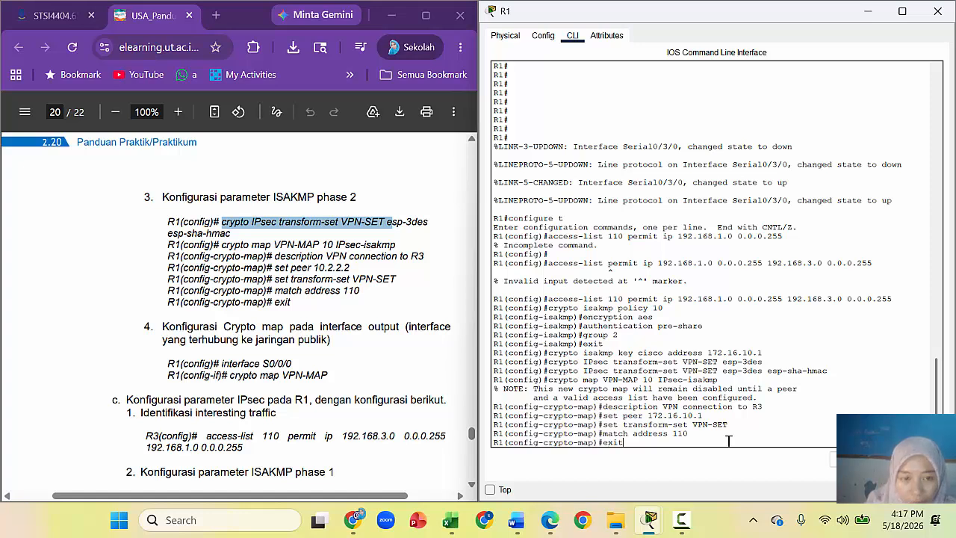
type("t")
Step: Leave crypto-map mode and try entering interface S0/0/0 on R1
key("Return")
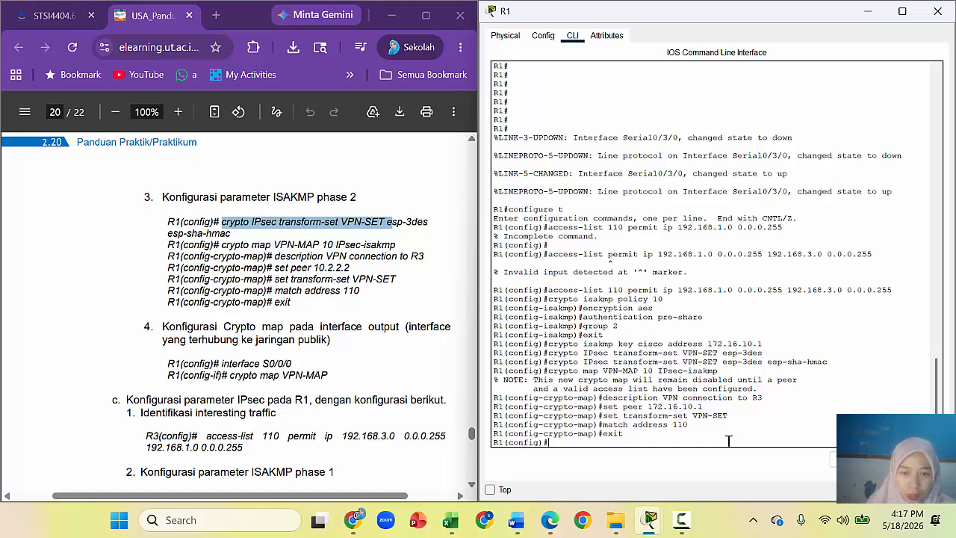
type("inter")
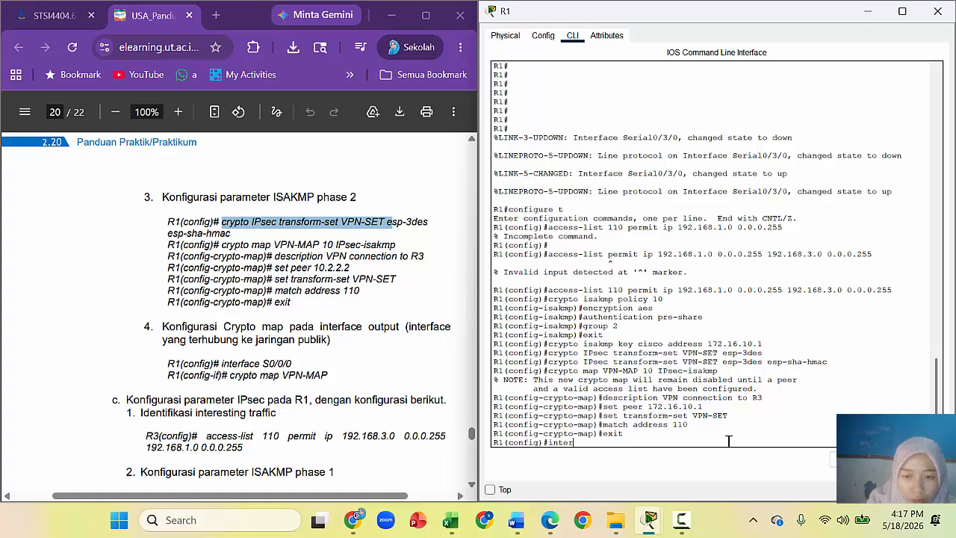
type("face")
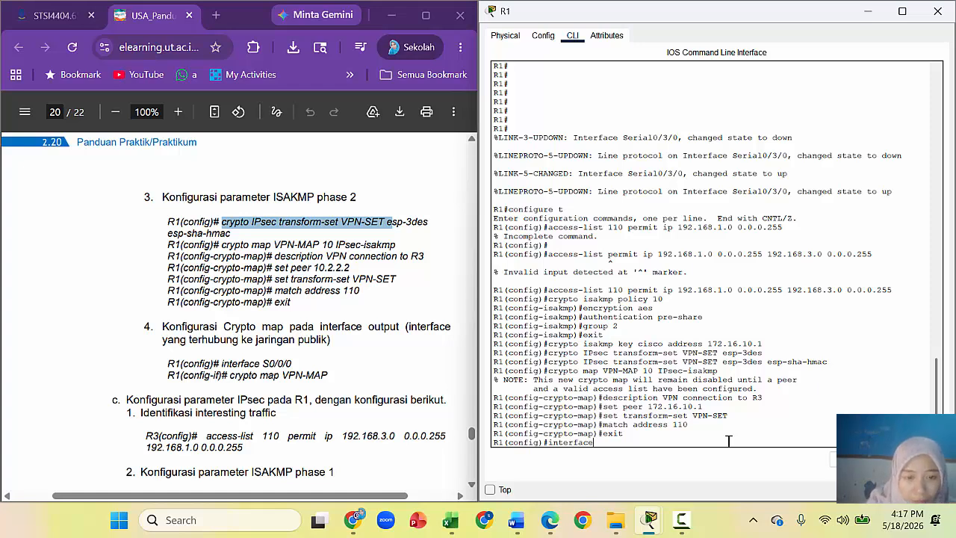
type(" s")
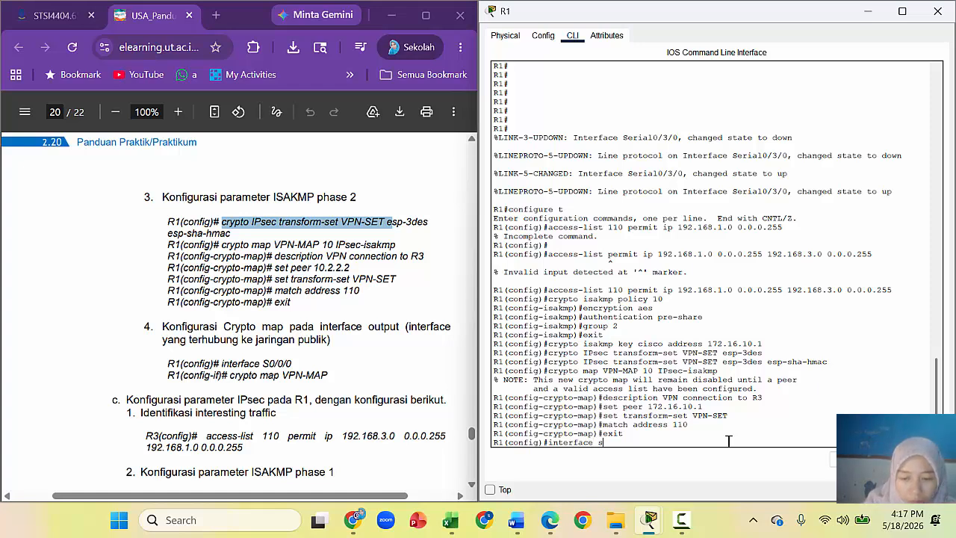
type("0/0/0")
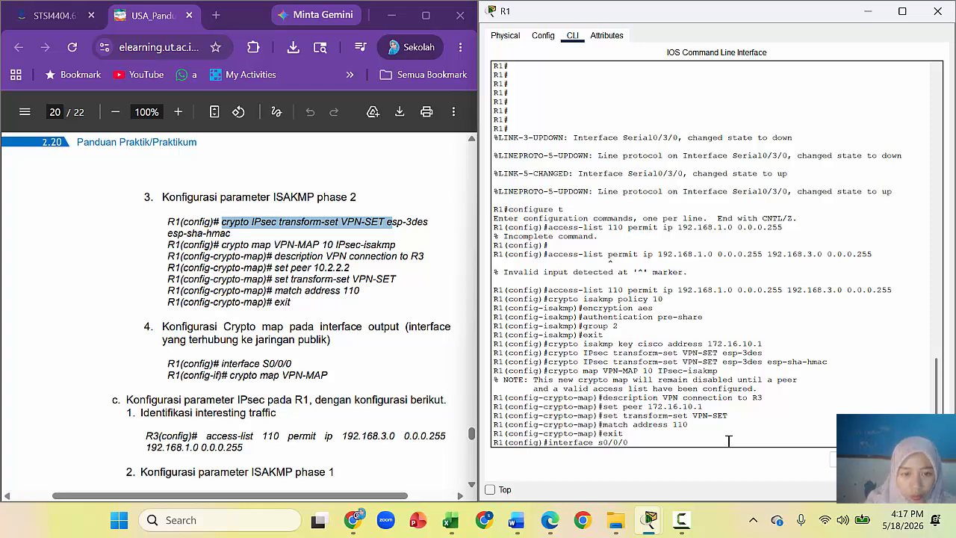
type("/0")
key("Return")
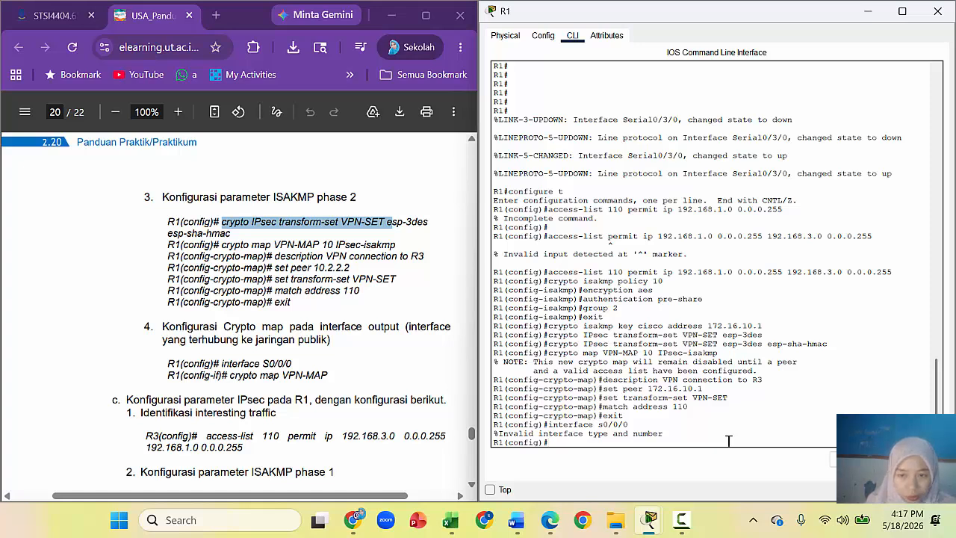
type("inter")
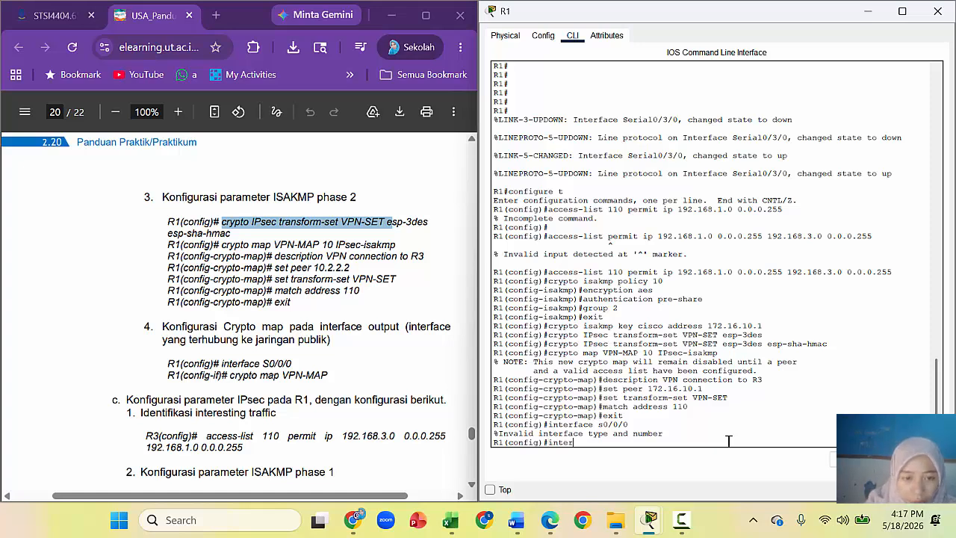
type("face")
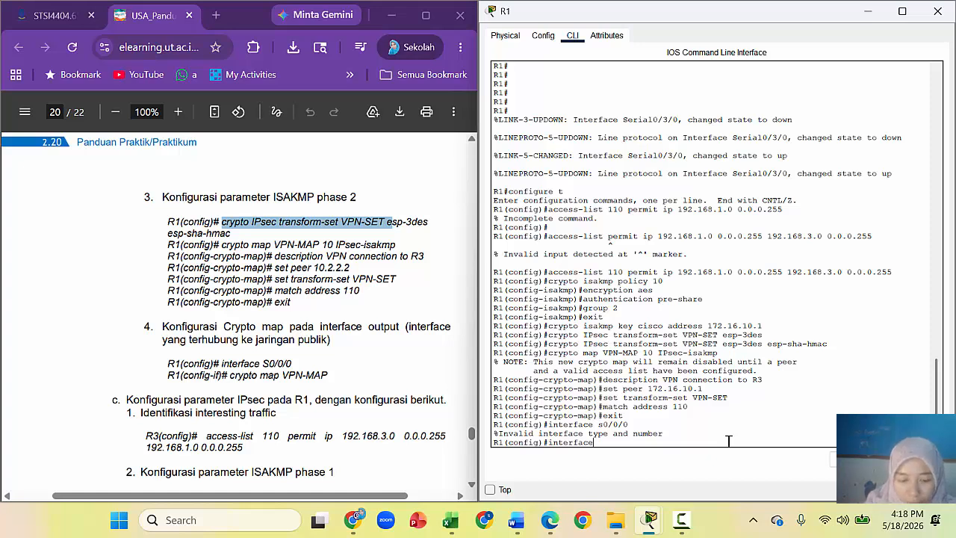
type("S")
key("BackSpace")
type("S0/0/0")
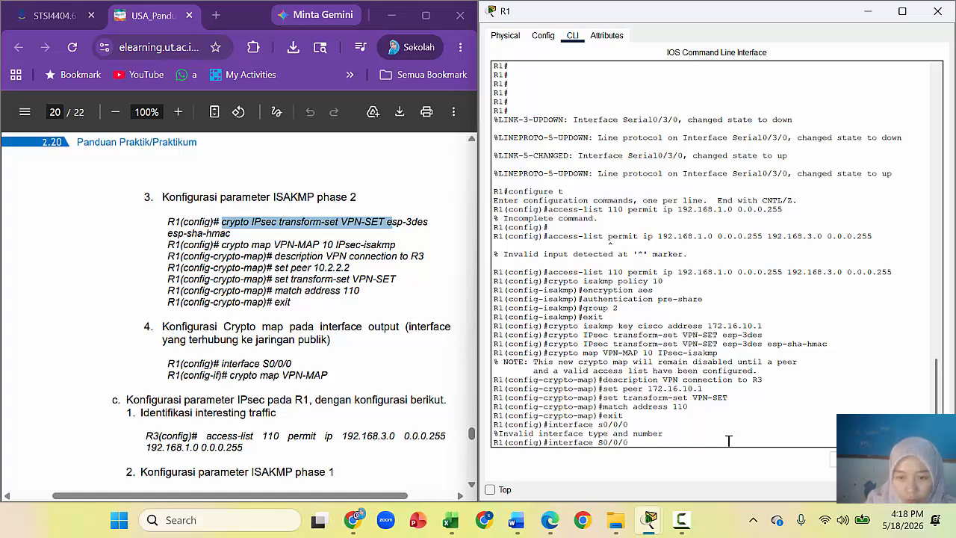
key("Return")
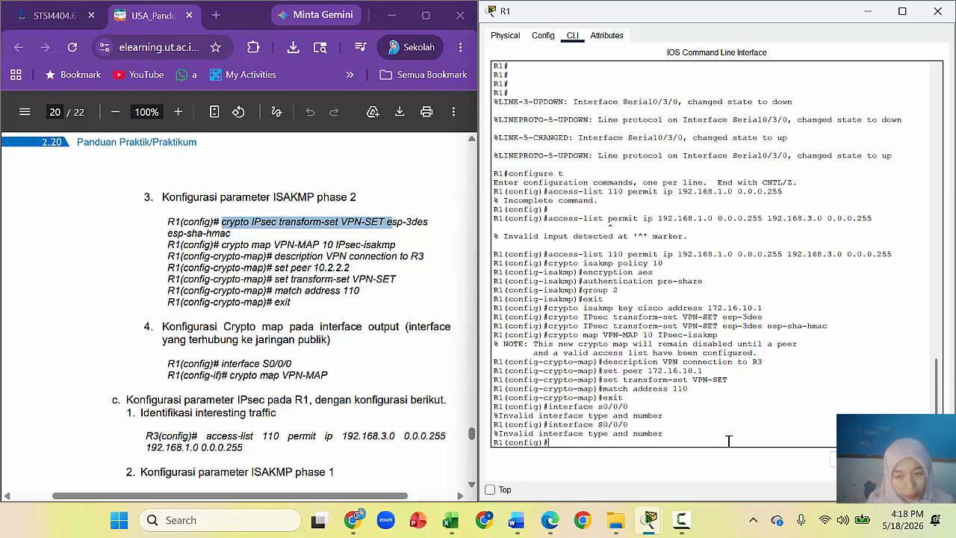
mouse_move(831, 14)
left_mouse_down()
mouse_move(612, 102)
mouse_move(518, 184)
mouse_move(454, 171)
mouse_move(755, 74)
mouse_move(759, 46)
mouse_move(822, 28)
left_mouse_up()
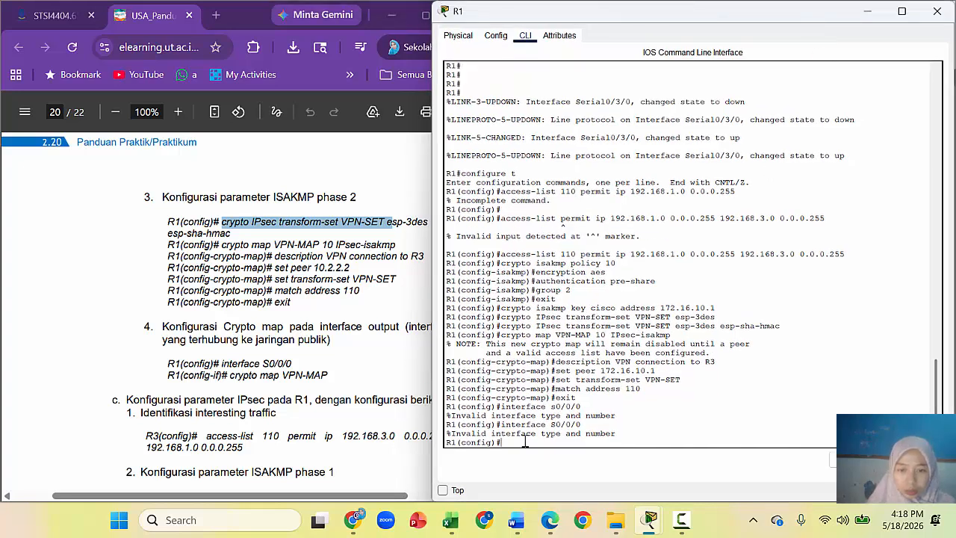
Step: Enter interface S0/3/0 and apply crypto map VPN-MAP to it
type("i")
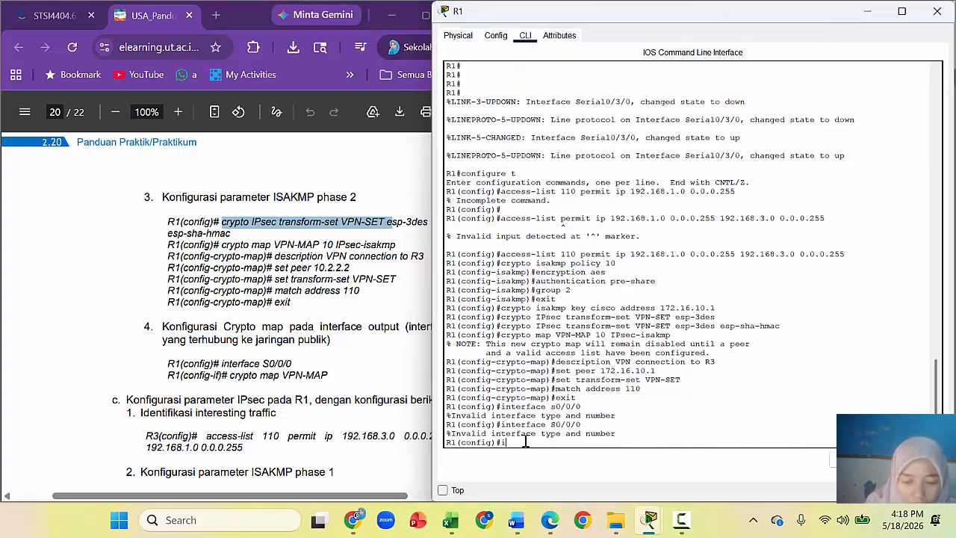
type("nterface")
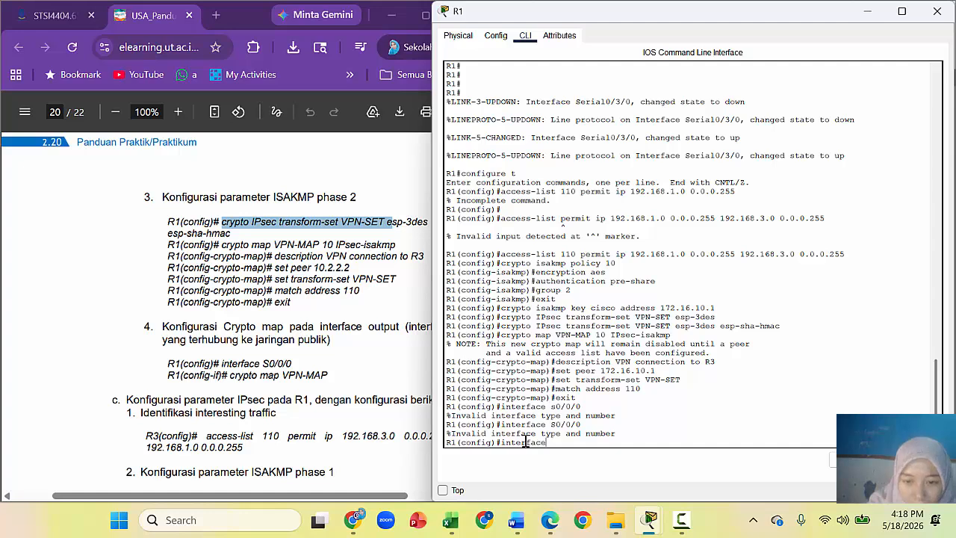
type(" S0")
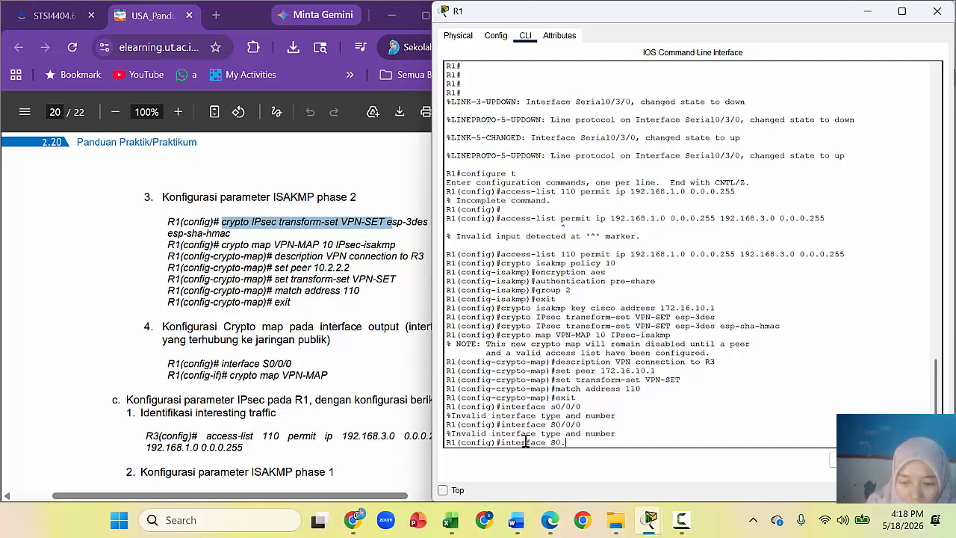
type("/3/0")
key("Return")
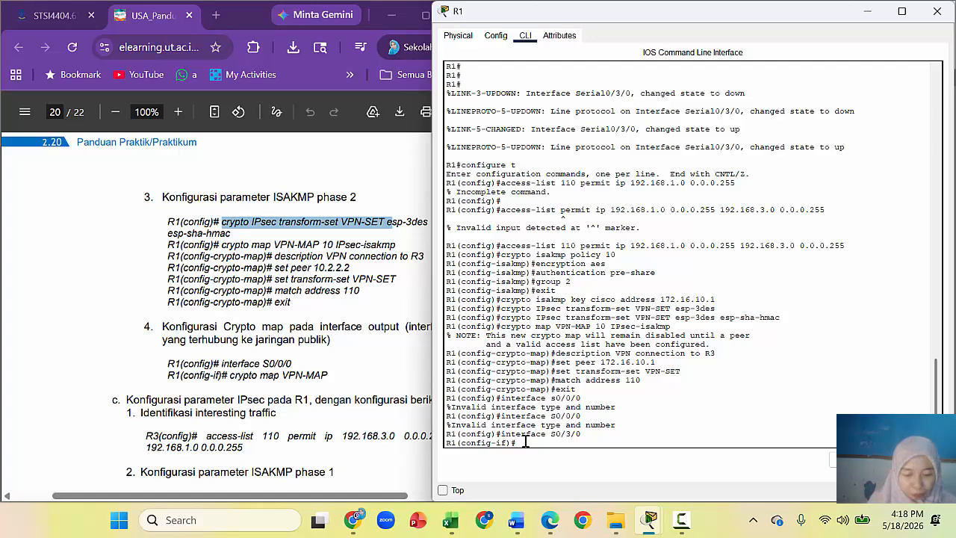
type("crypto map VPN")
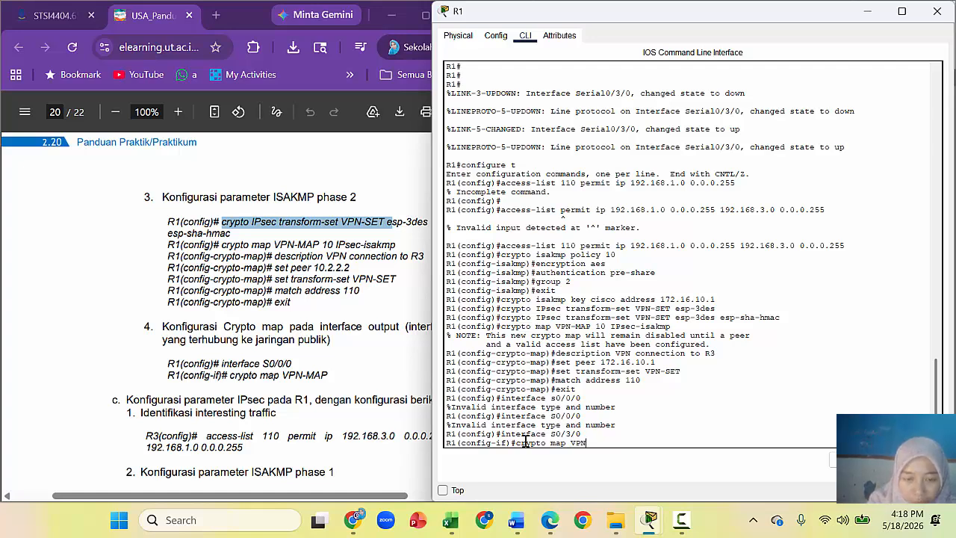
type("-MAP")
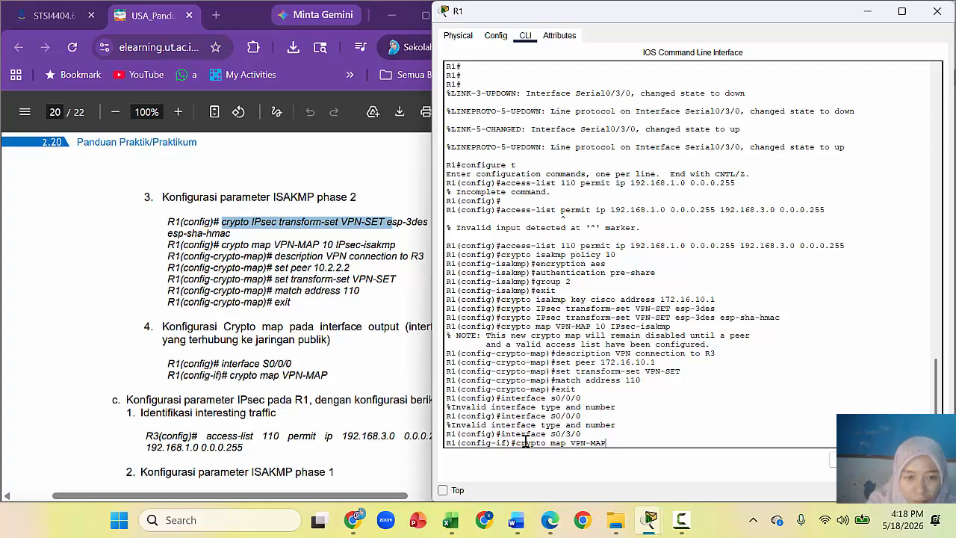
key("Return")
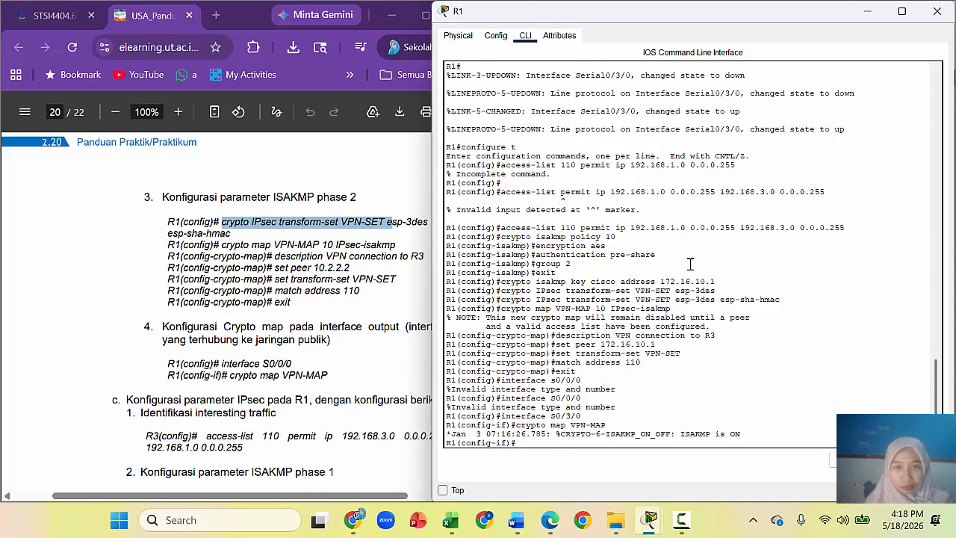
Step: Screenshot R1's console showing the crypto map setup and ISAKMP ON, and paste it into the Word report
key("shift+super+s")
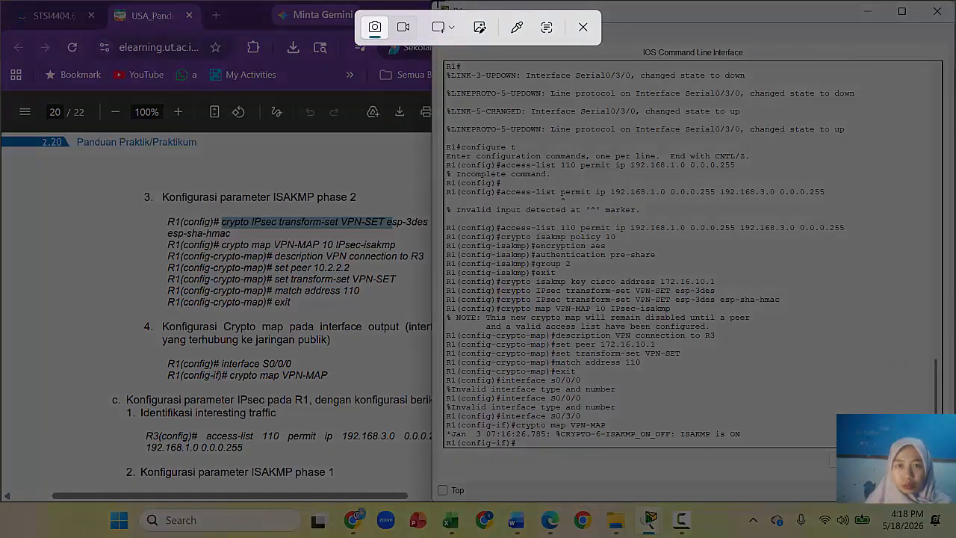
left_click_drag(437, 3, 951, 492)
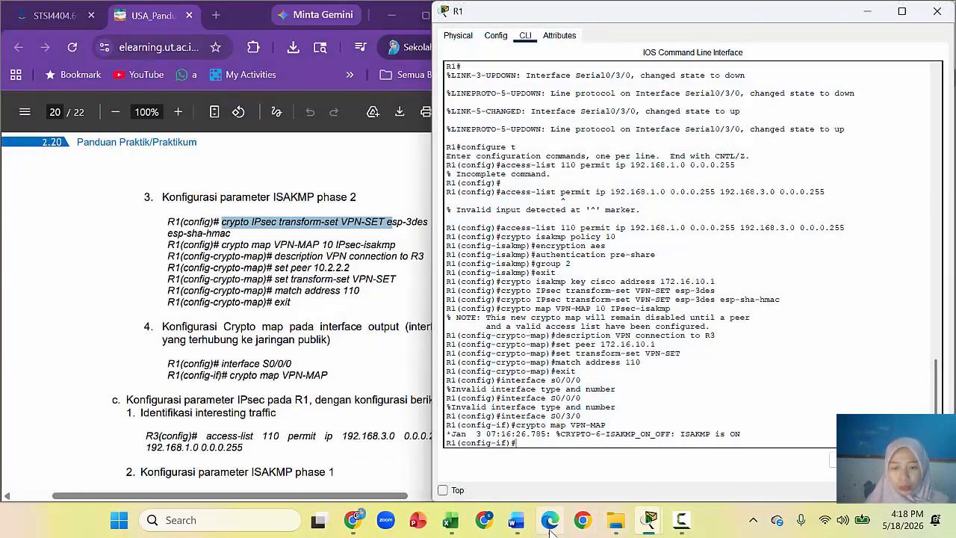
left_click(513, 526)
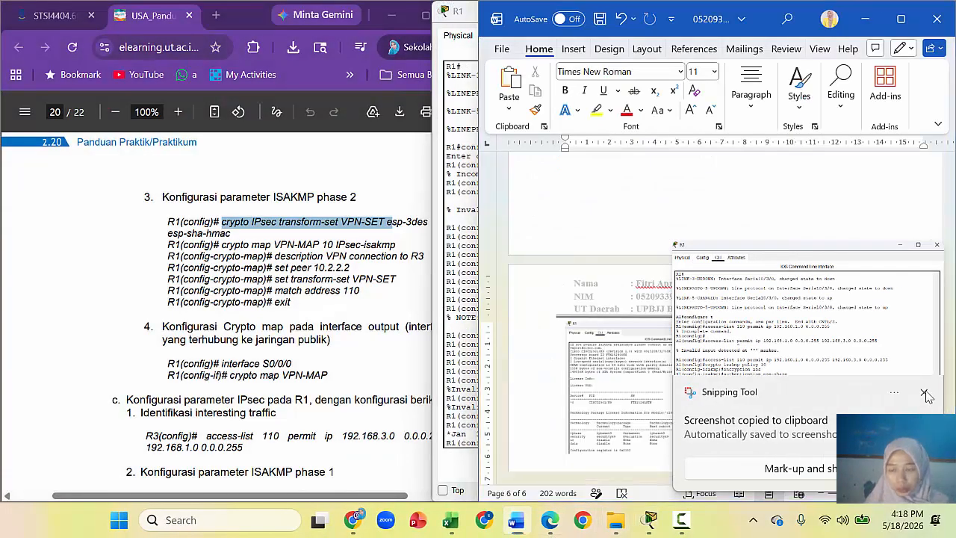
scroll(724, 313, "down", 10)
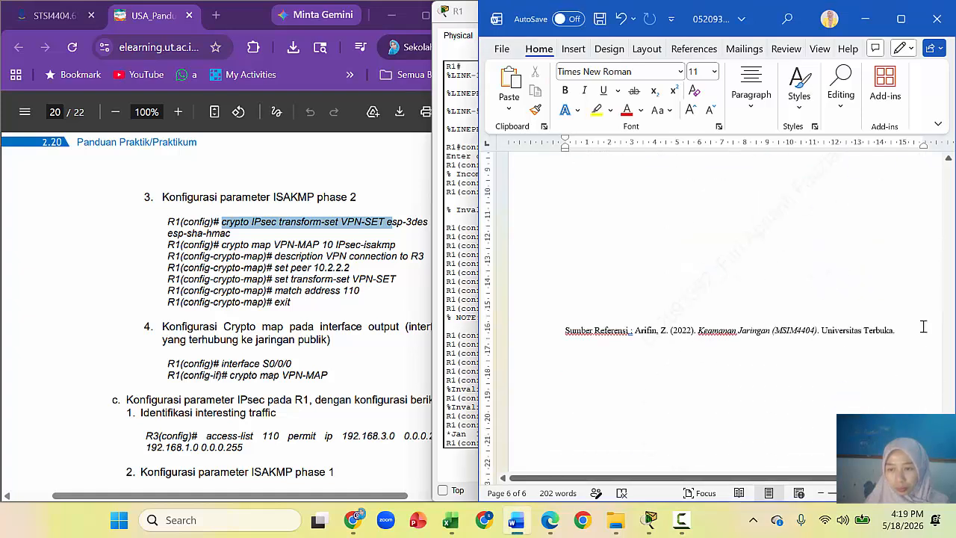
scroll(725, 314, "up", 5)
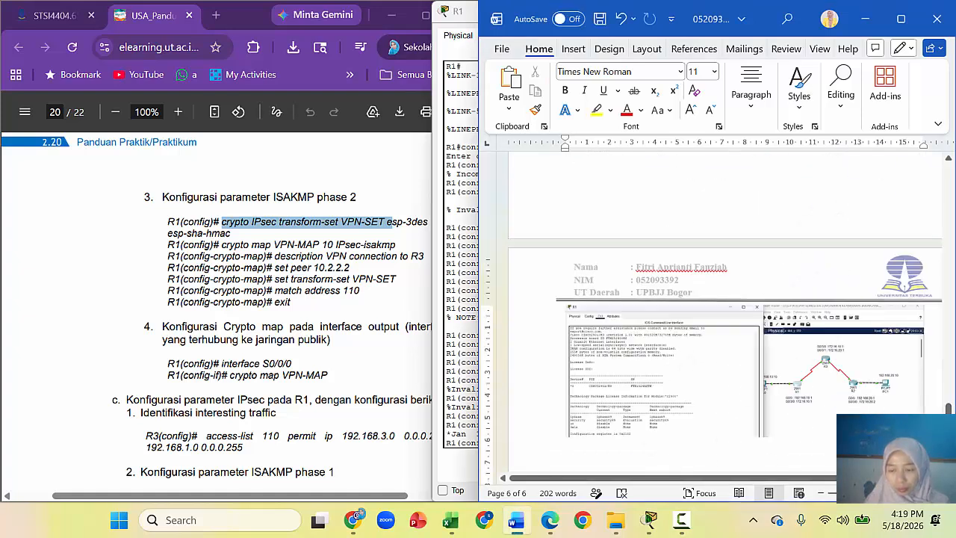
key("ctrl+v")
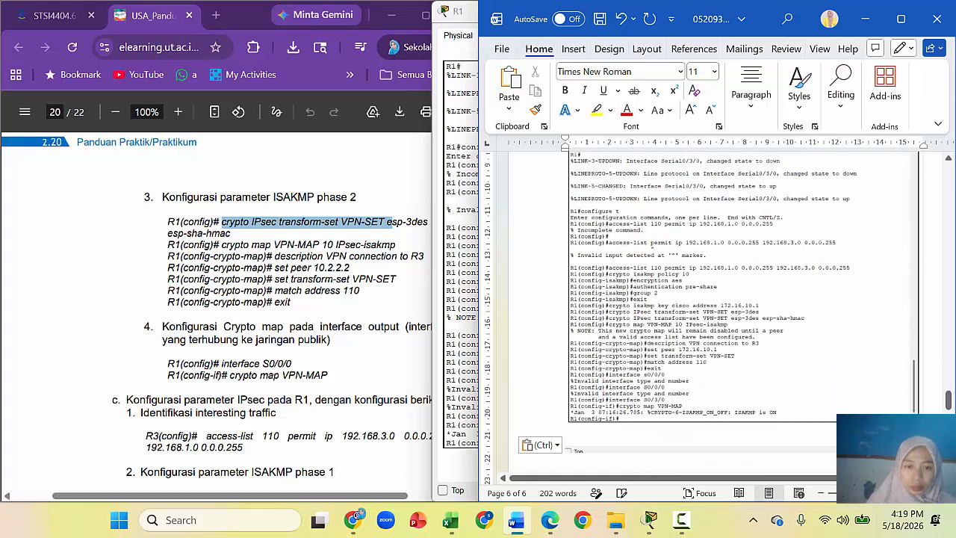
left_click(398, 287)
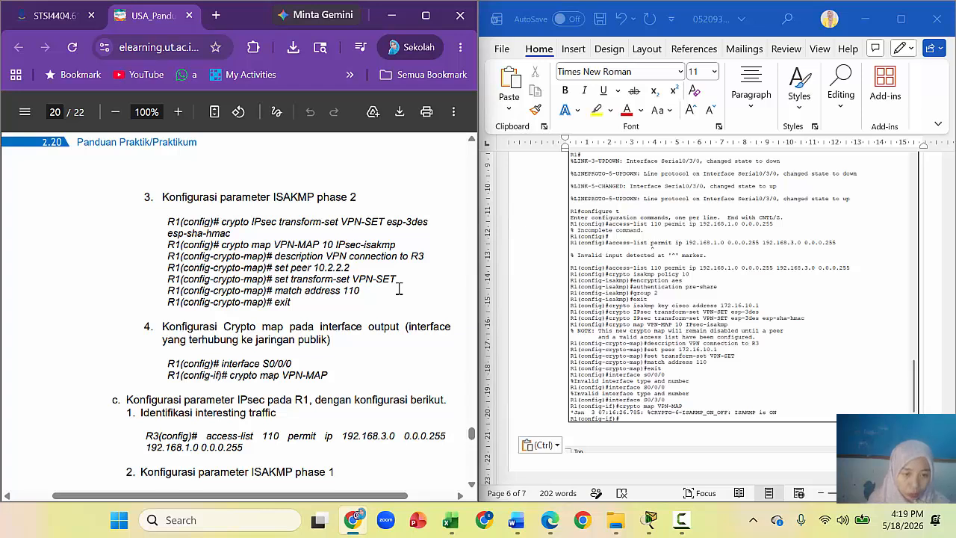
Step: In the lab guide, mark the R1 IPsec heading and R3 on the access-list line, then scroll down to R3's steps
left_click_drag(302, 400, 333, 401)
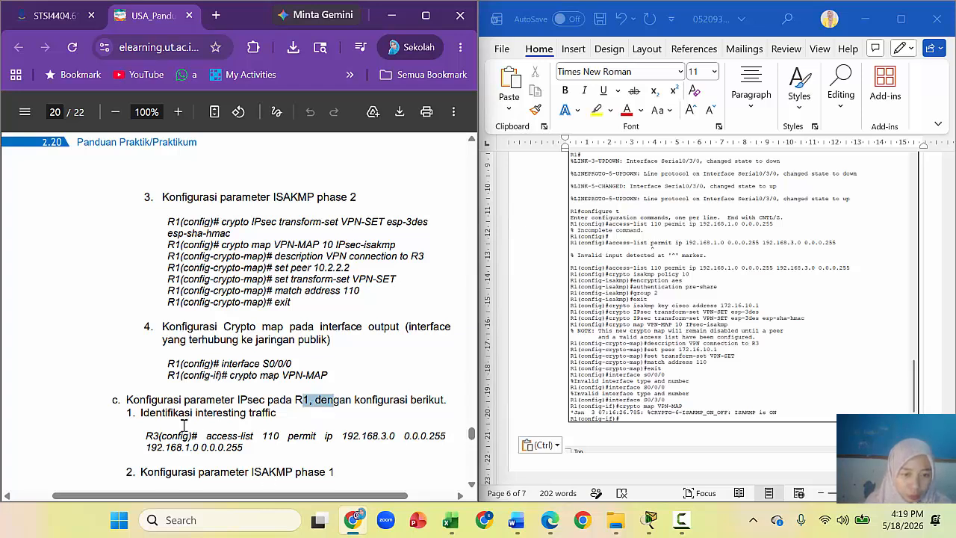
left_click_drag(146, 435, 163, 437)
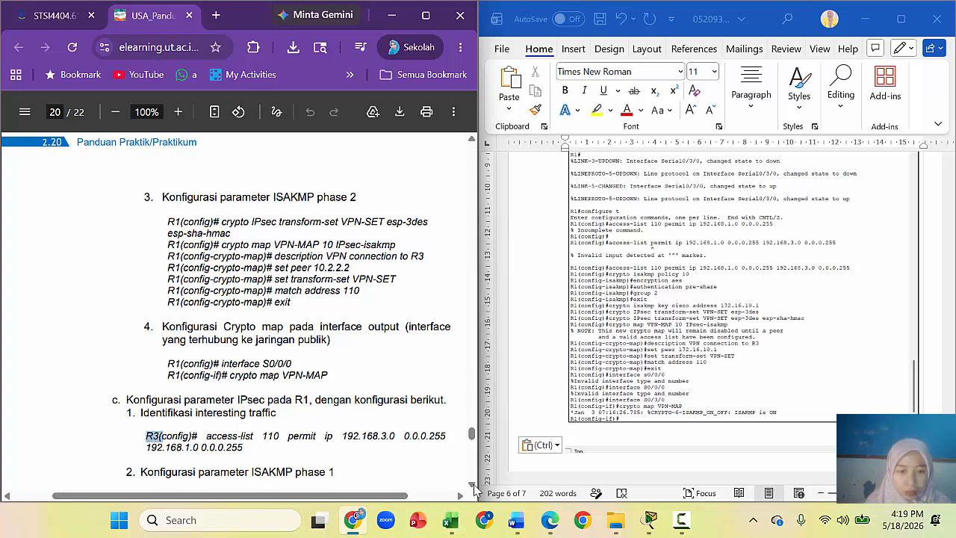
scroll(473, 488, "down", 2)
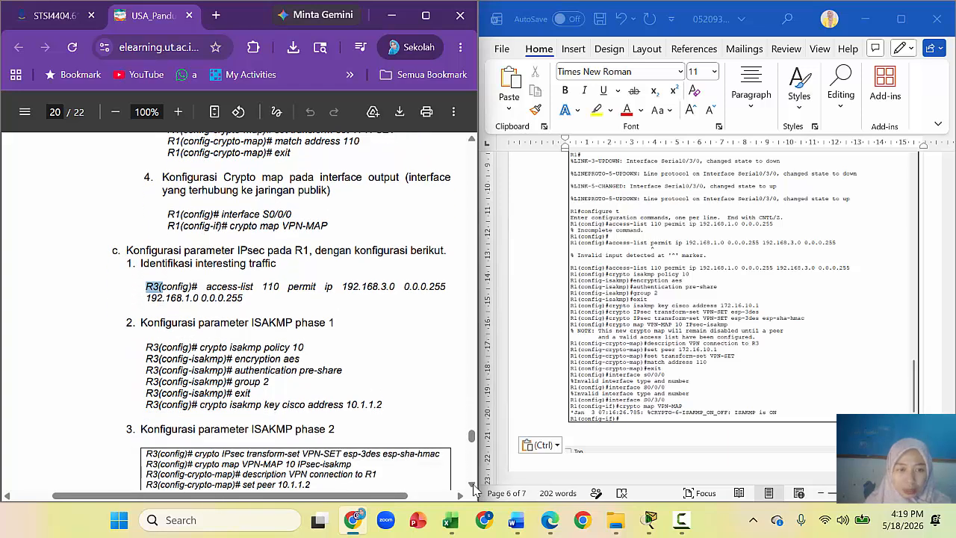
scroll(474, 488, "down", 1)
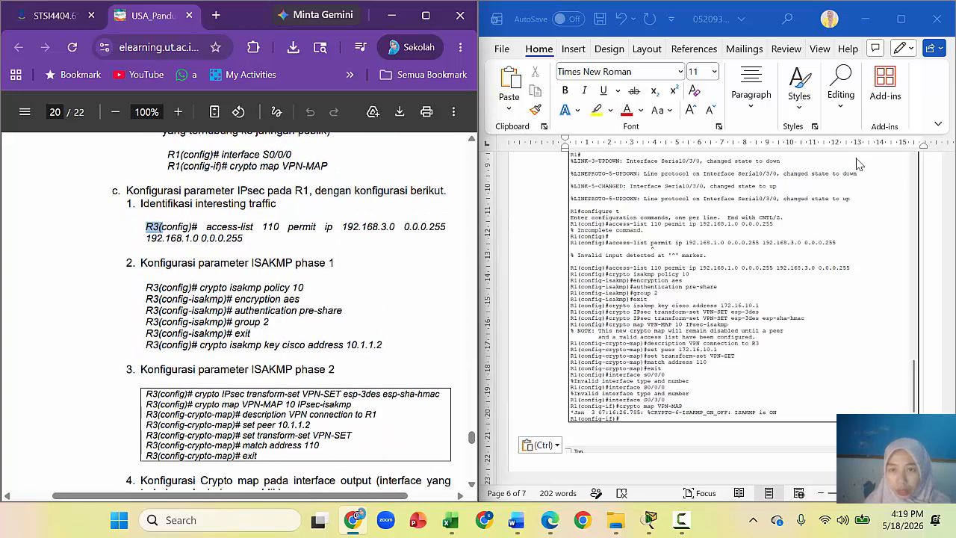
Step: Minimize Word and R1's console, then open and close the R3 and R2 device windows
left_click(865, 18)
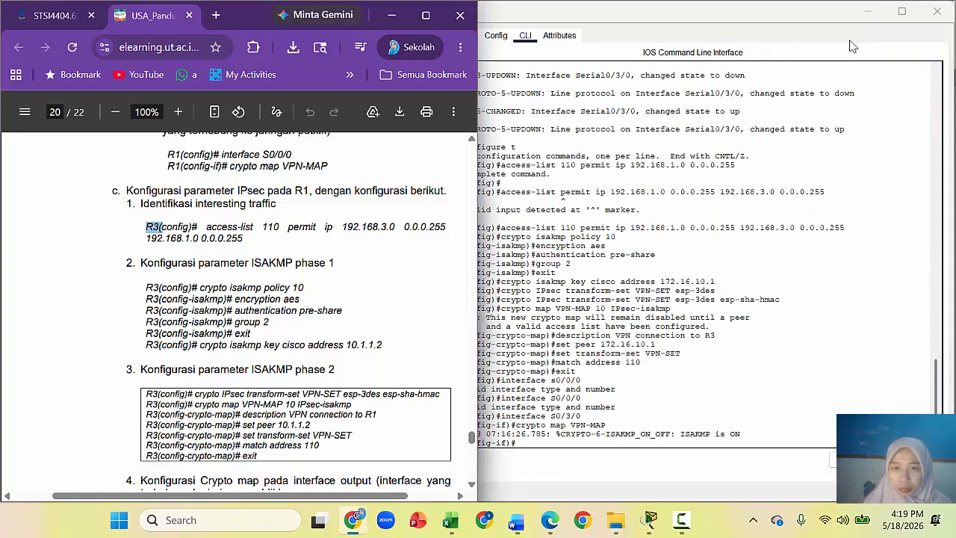
left_click(879, 17)
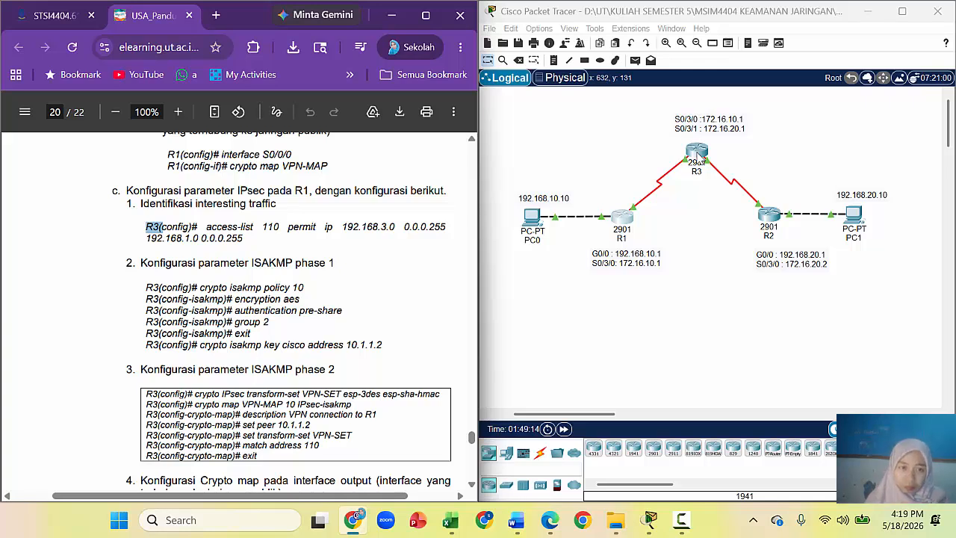
left_click(697, 153)
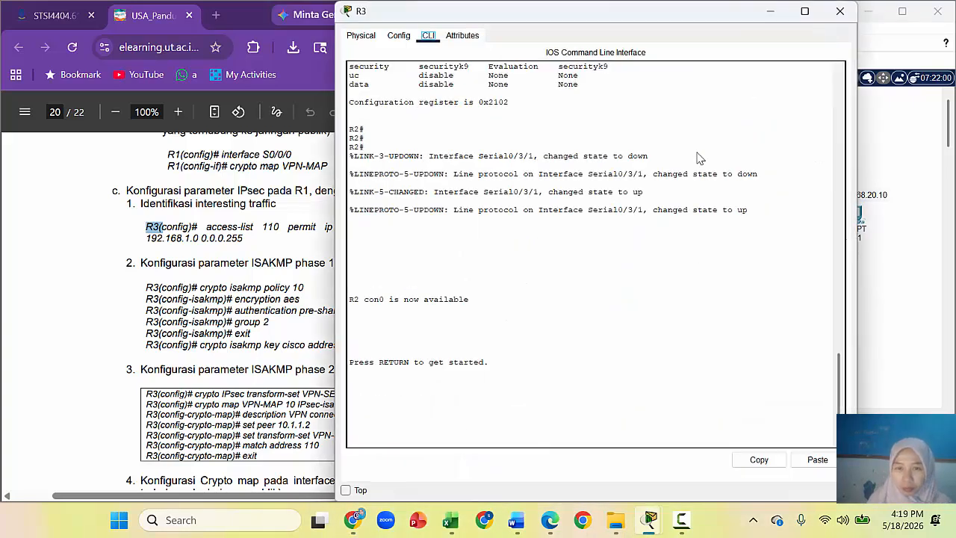
left_click(840, 10)
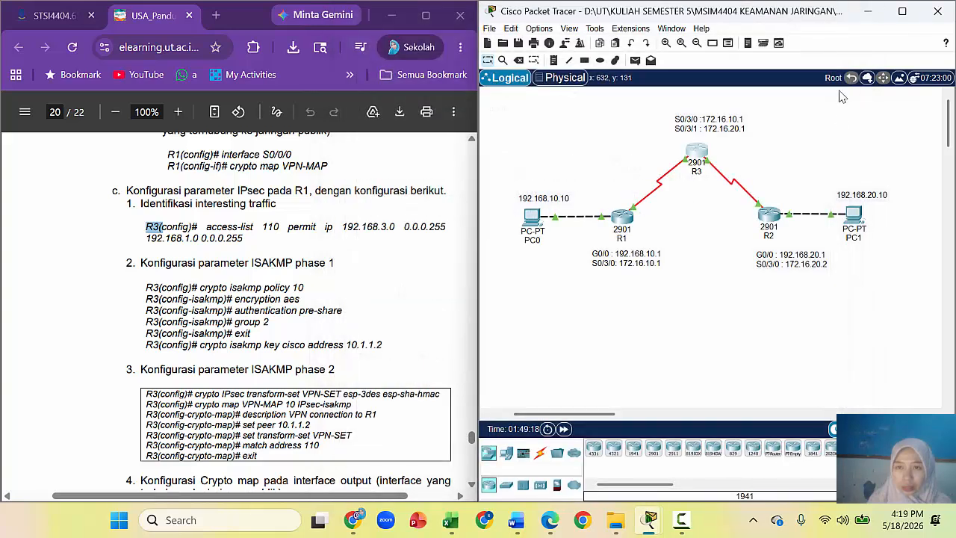
left_click(770, 217)
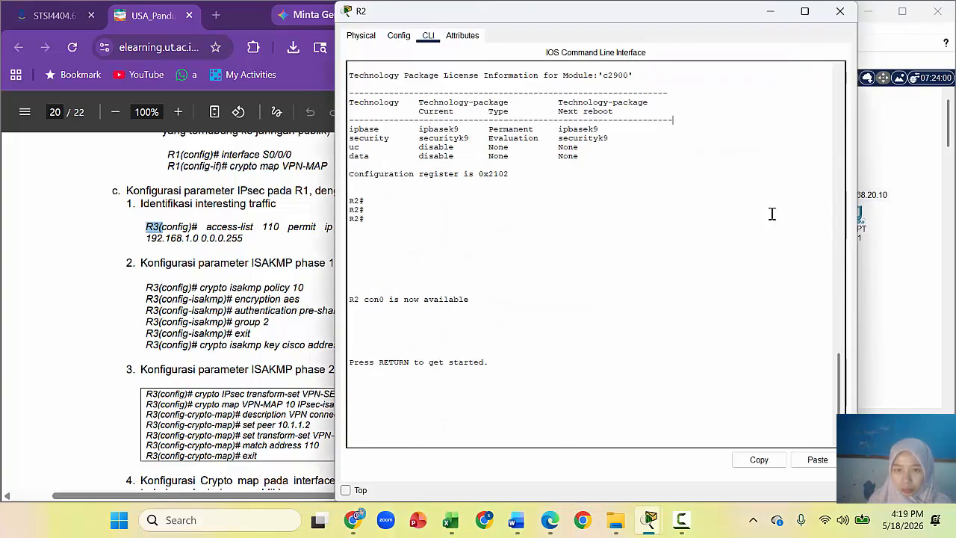
left_click(837, 12)
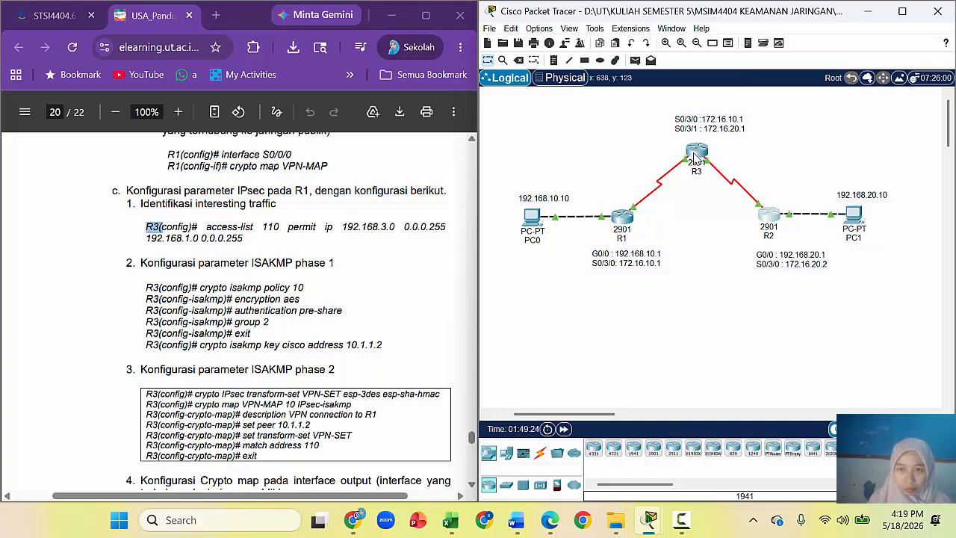
mouse_move(694, 158)
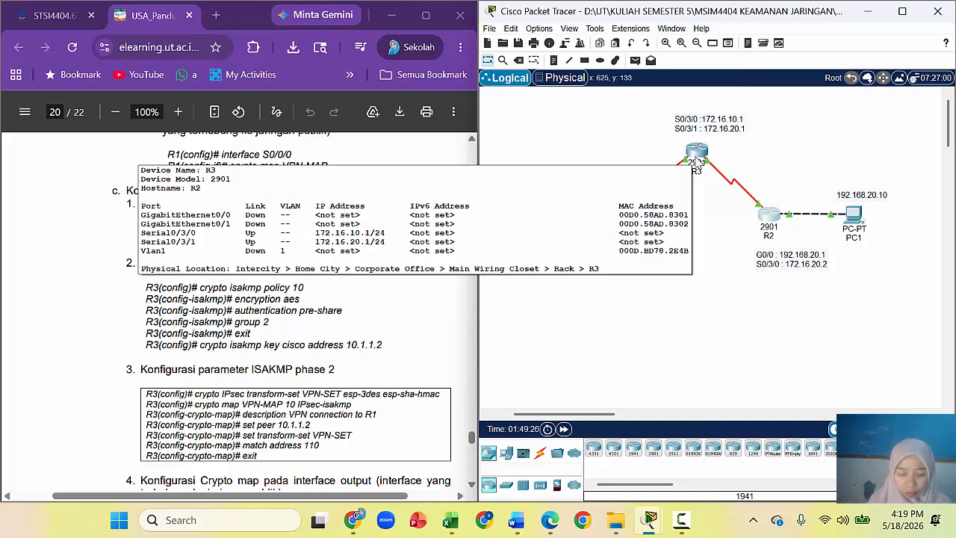
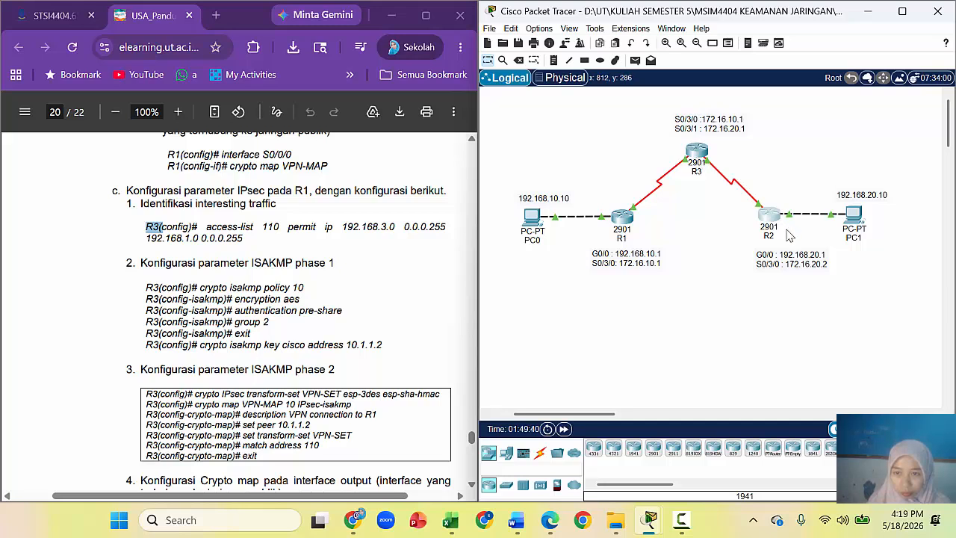
Step: Briefly check routers R1, R3 and R2, then open R3's CLI ready for typing
left_click(623, 218)
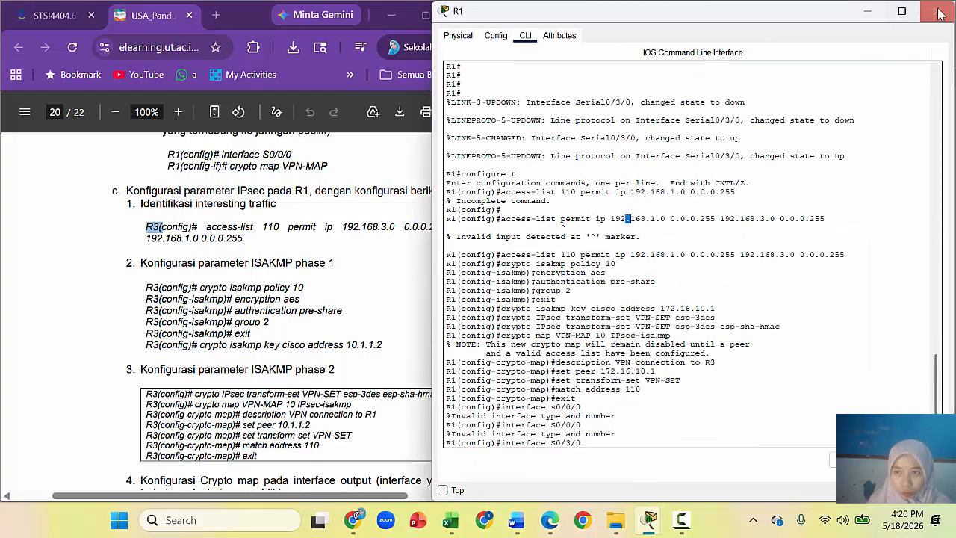
left_click(938, 9)
left_click(697, 154)
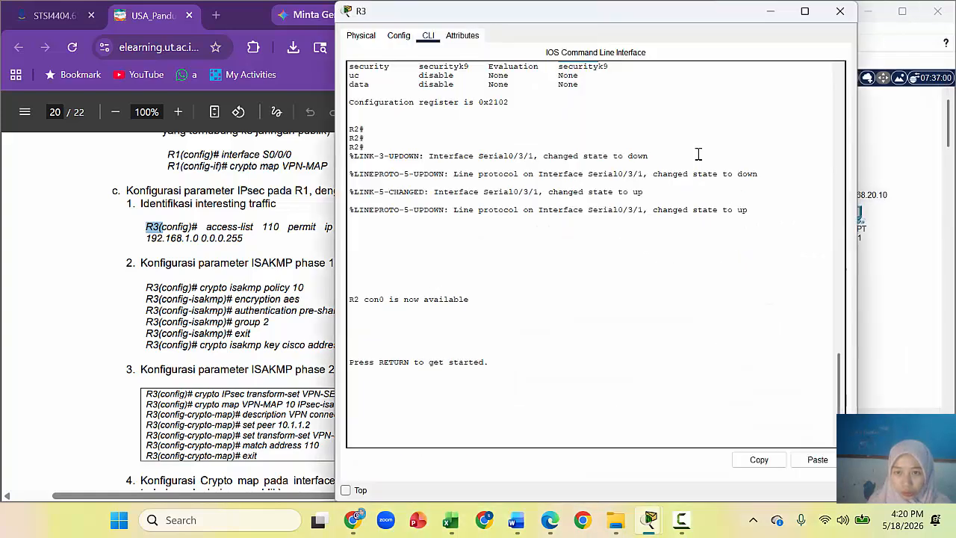
left_click(840, 11)
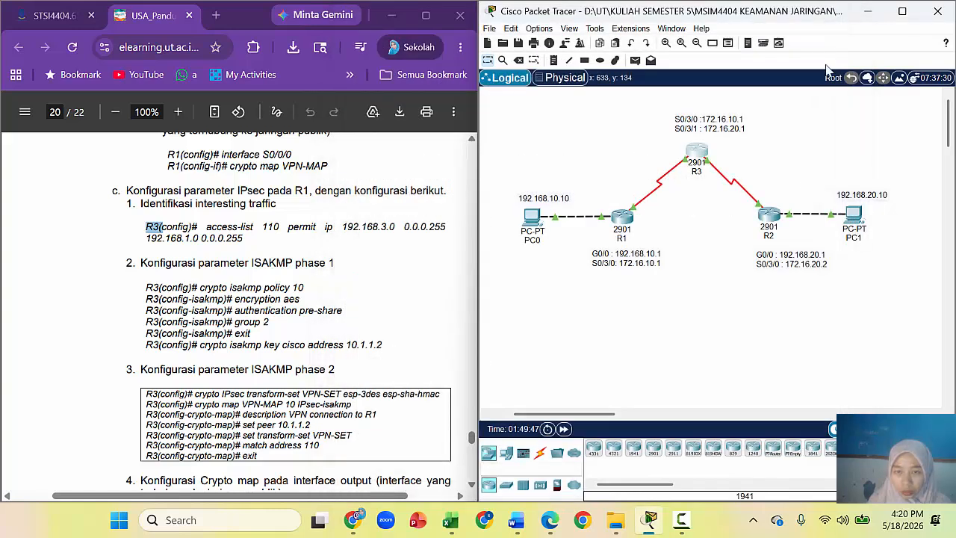
left_click(694, 166)
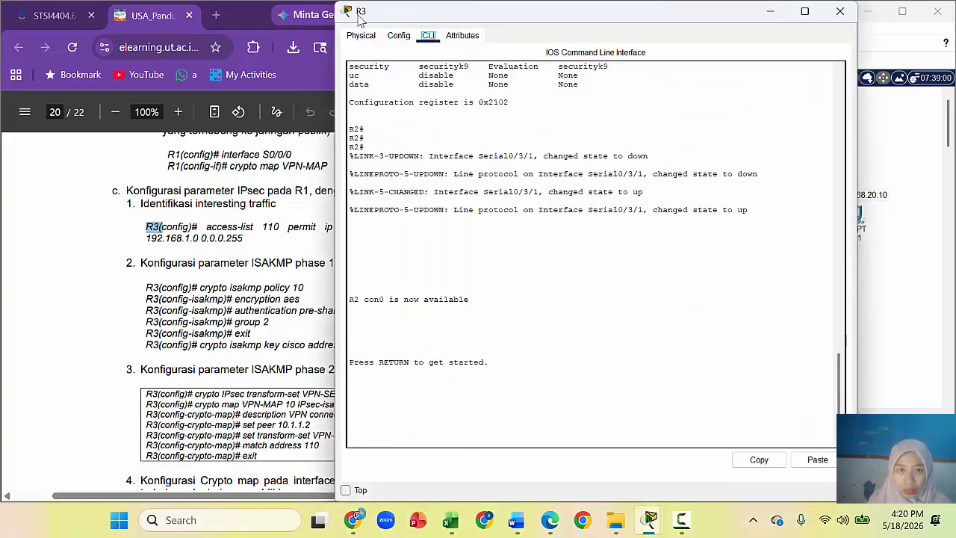
left_click(840, 10)
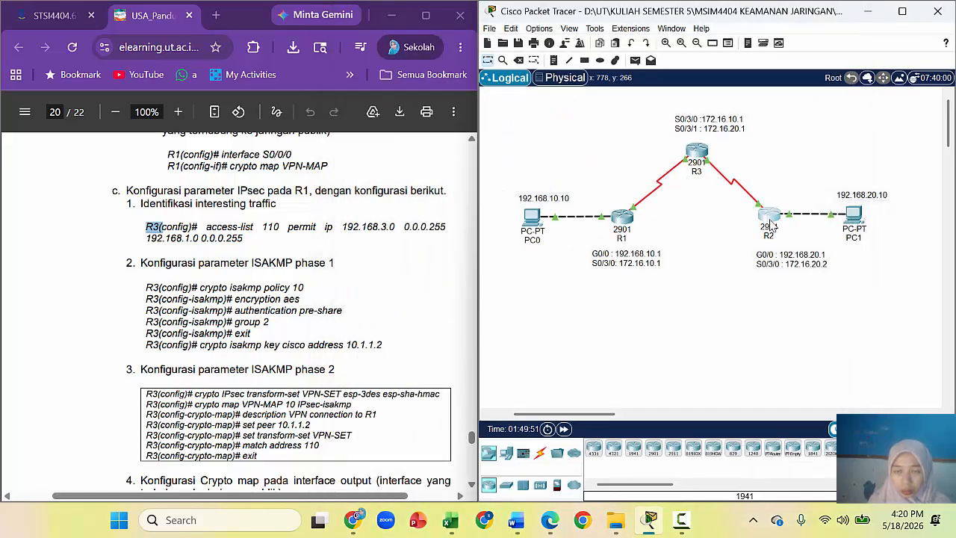
left_click(766, 221)
left_click(841, 11)
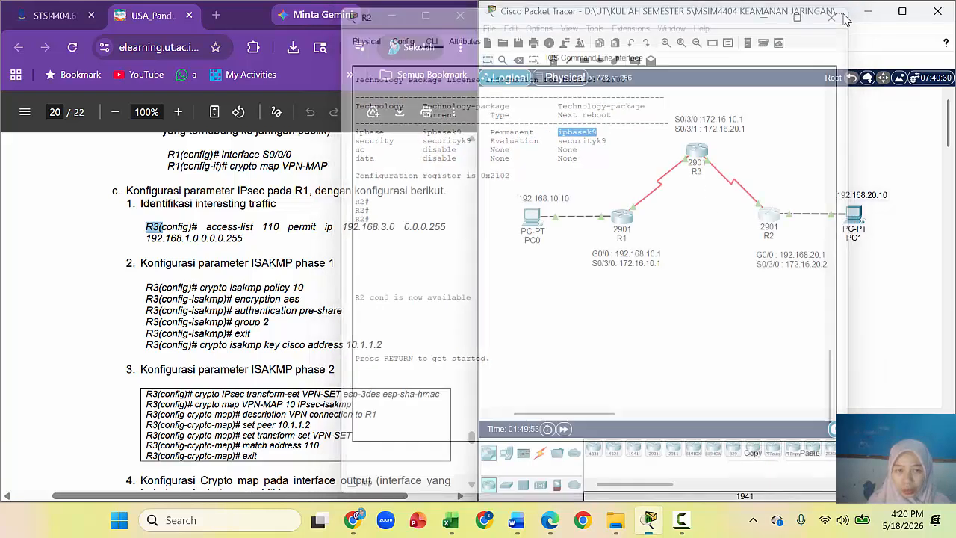
left_click(696, 158)
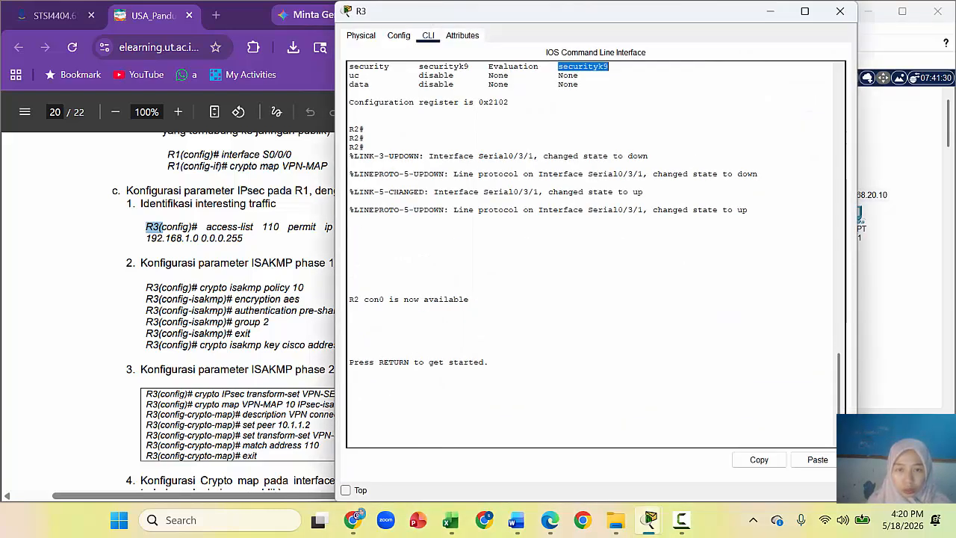
left_click(432, 409)
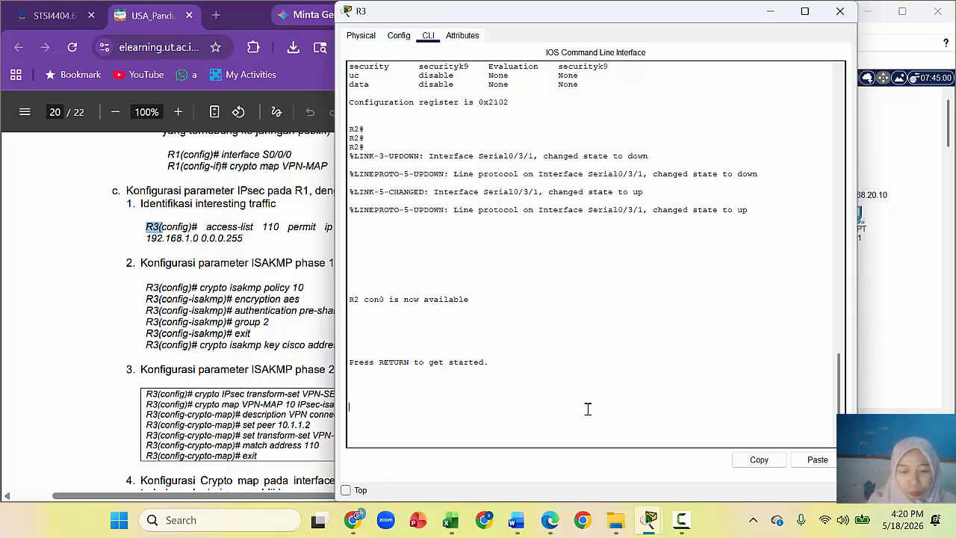
Step: On R3, enter privileged mode and global configuration mode with enable and configure terminal
key("Return")
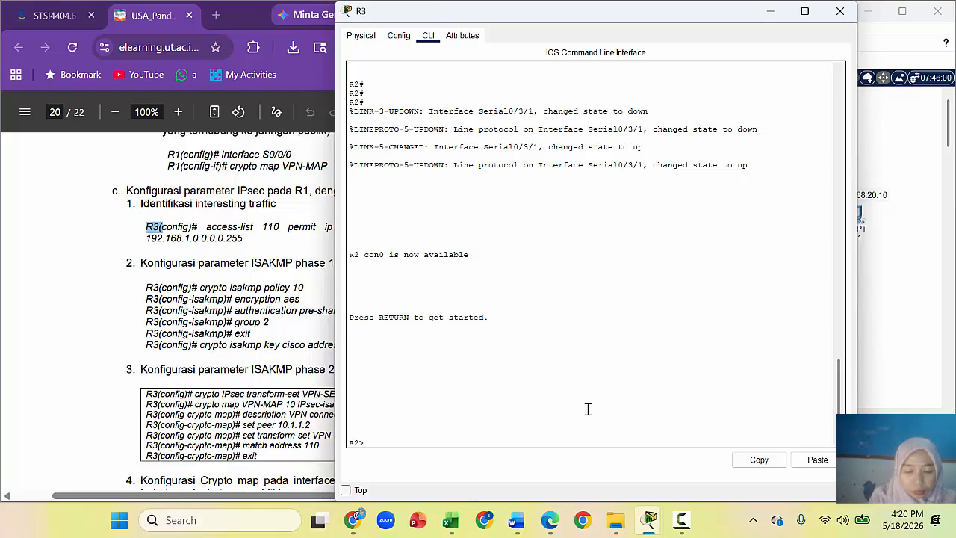
type("EN")
key("Return")
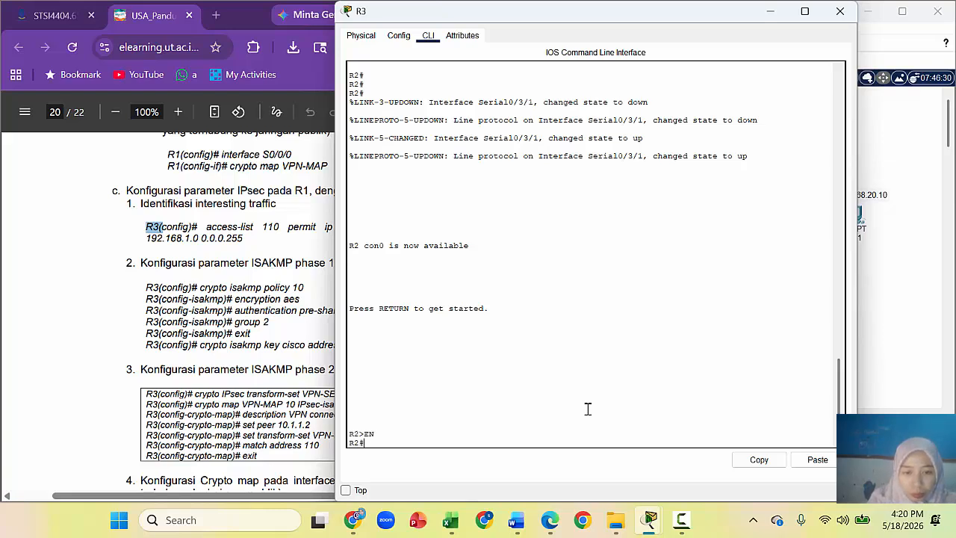
type("CONFIGUR")
key("BackSpace")
key("BackSpace")
key("BackSpace")
key("BackSpace")
key("BackSpace")
key("BackSpace")
key("BackSpace")
key("BackSpace")
key("BackSpace")
type("configure t")
key("Return")
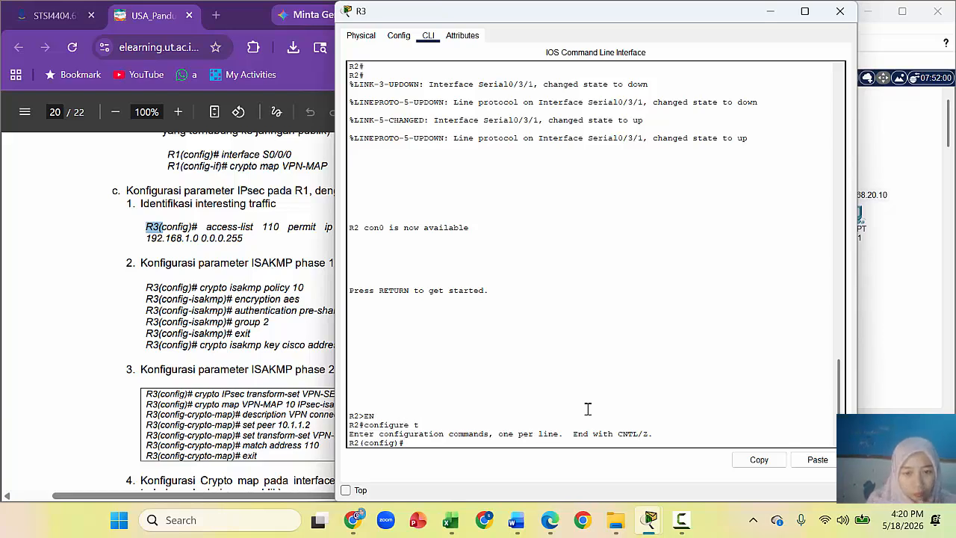
Step: Snap the console right and add access-list 110 permit ip from 192.168.3.0 0.0.0.255
left_click_drag(544, 16, 718, 47)
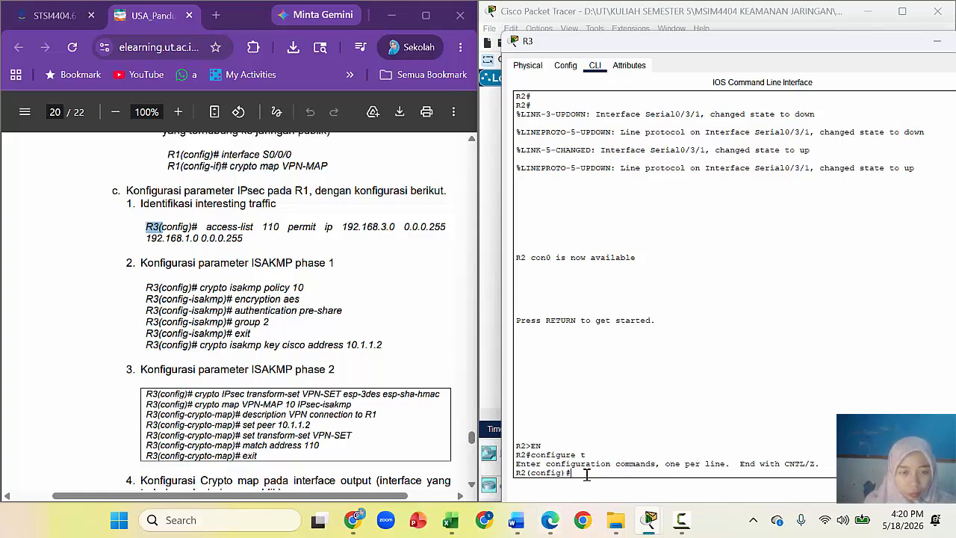
type("a")
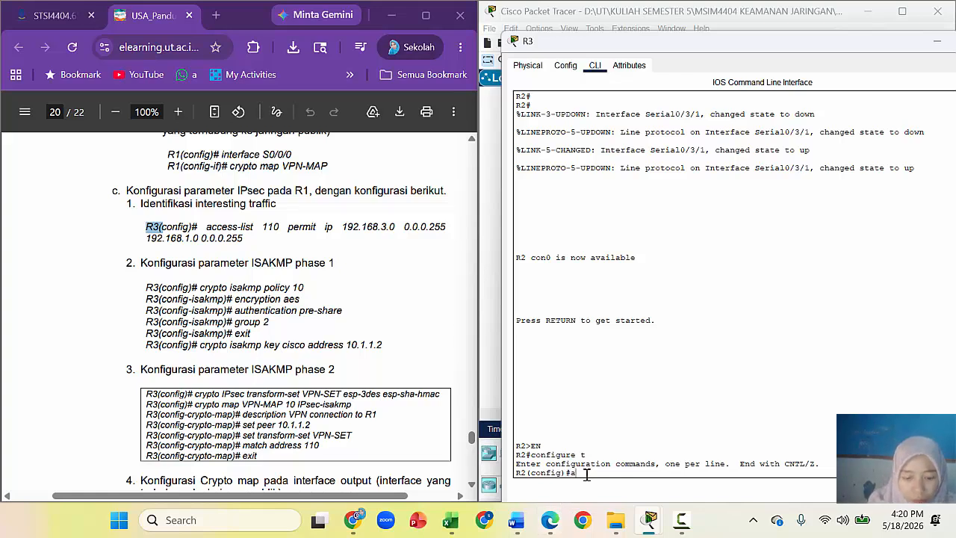
type("ccess")
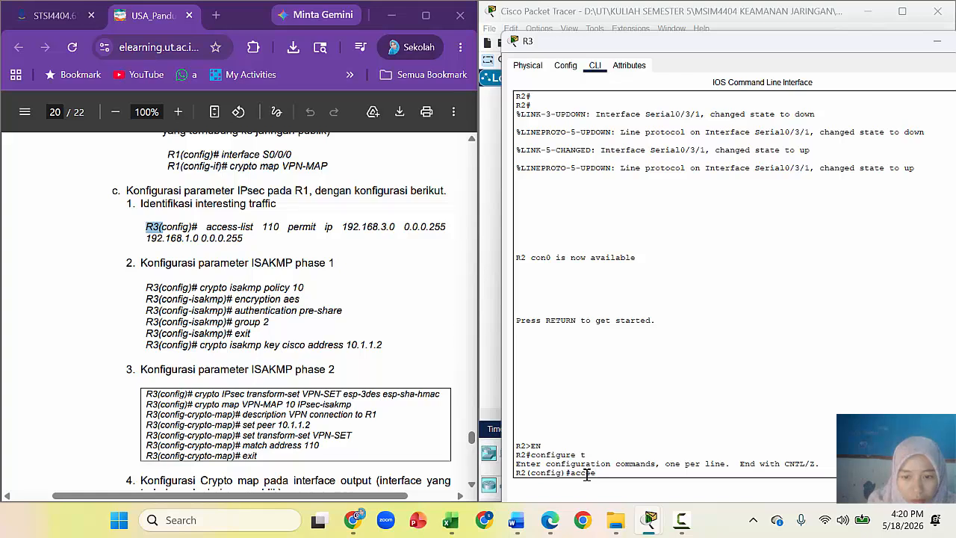
type("-list 110 peem")
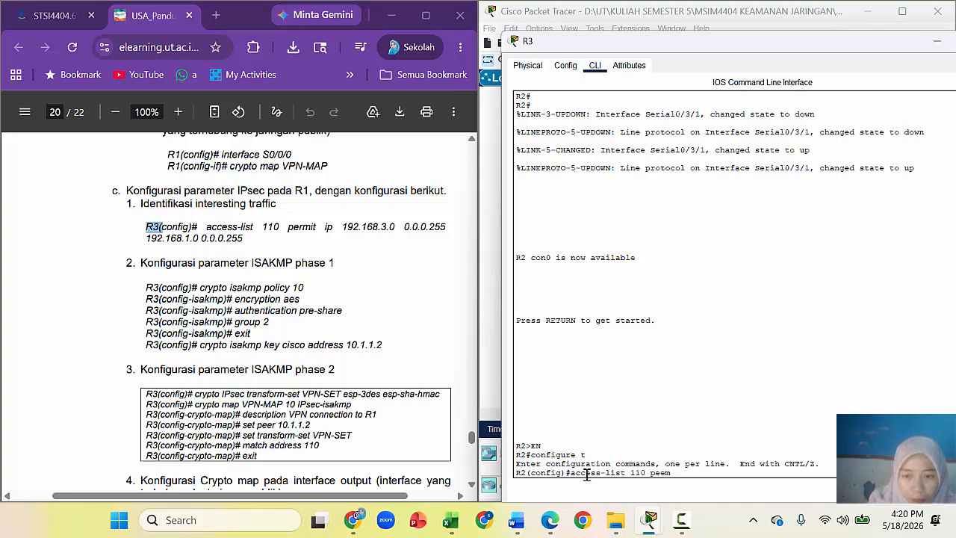
key("BackSpace")
key("BackSpace")
type("rmit")
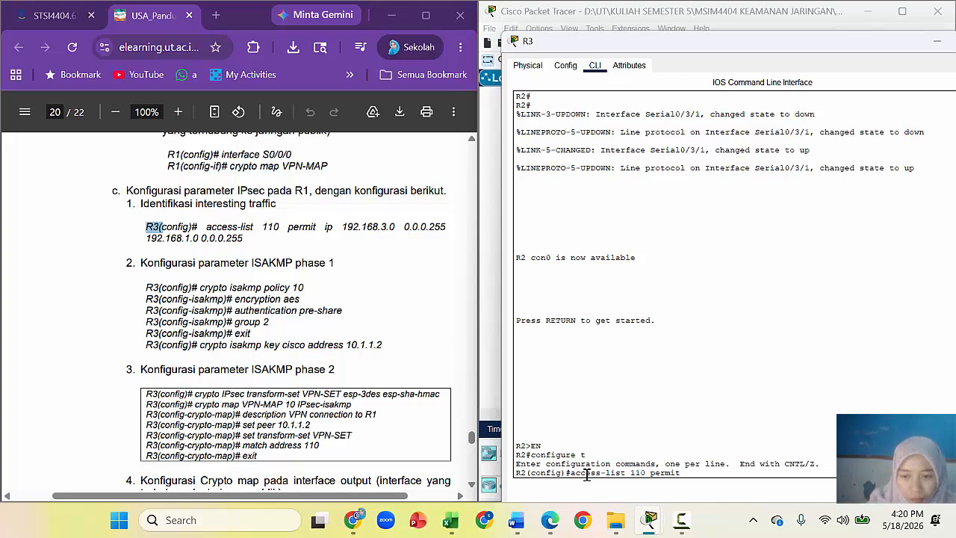
type(" ip")
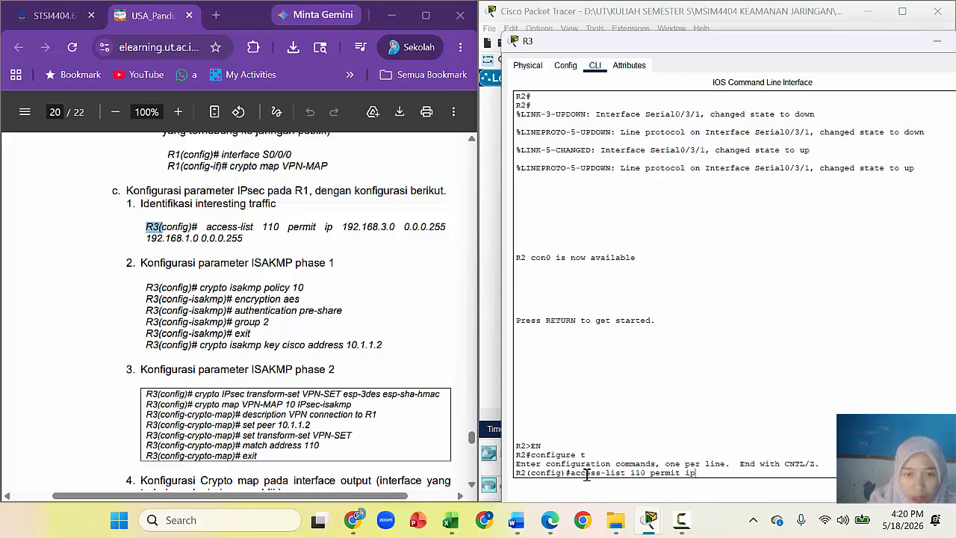
type(" 192.168.3.0")
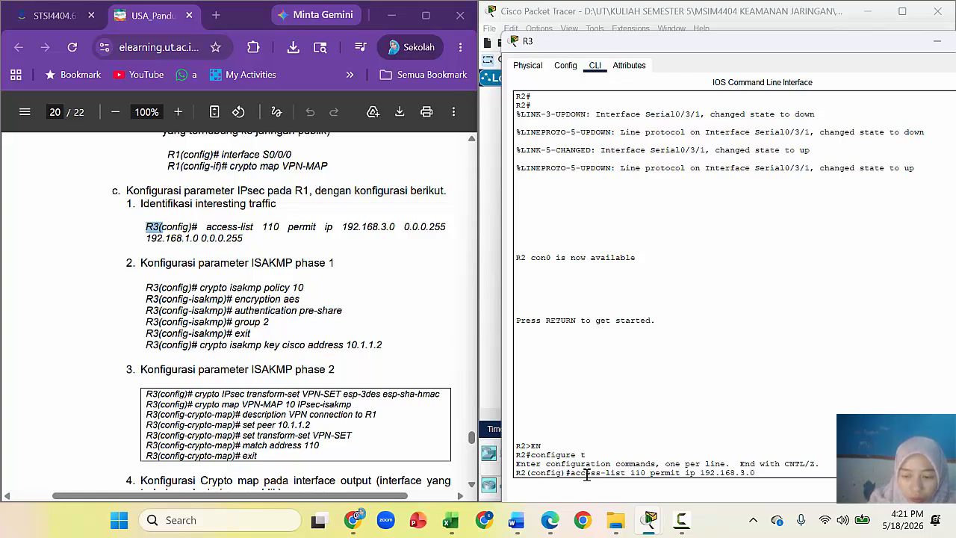
type(" 0.0.0.")
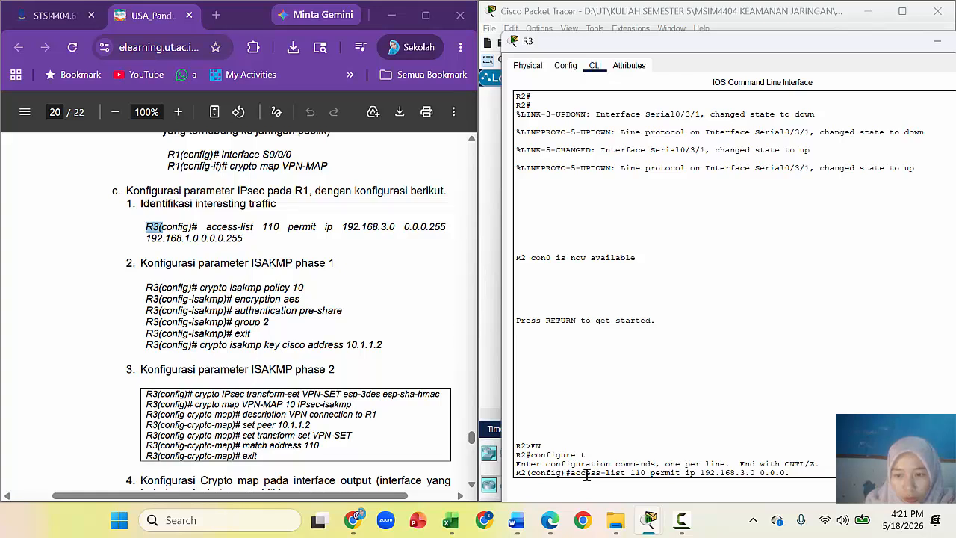
type("255 192.16")
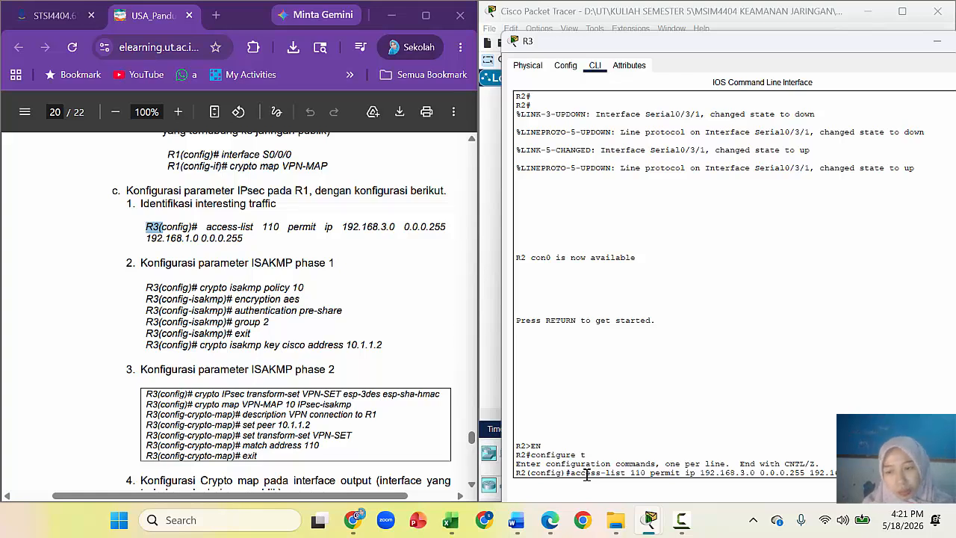
key("Return")
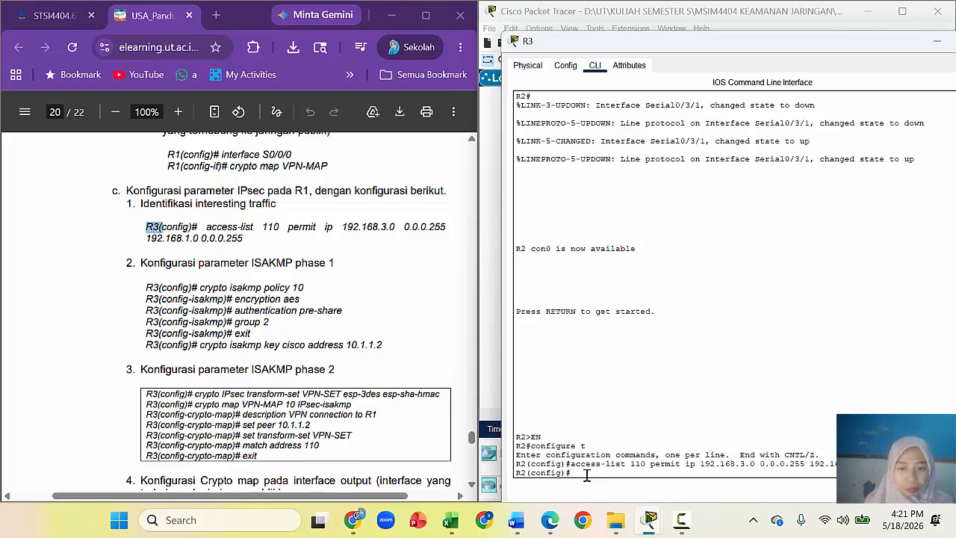
Step: Paste crypto isakmp policy 10 from the guide to enter ISAKMP policy configuration
left_click_drag(200, 288, 306, 287)
right_click(297, 292)
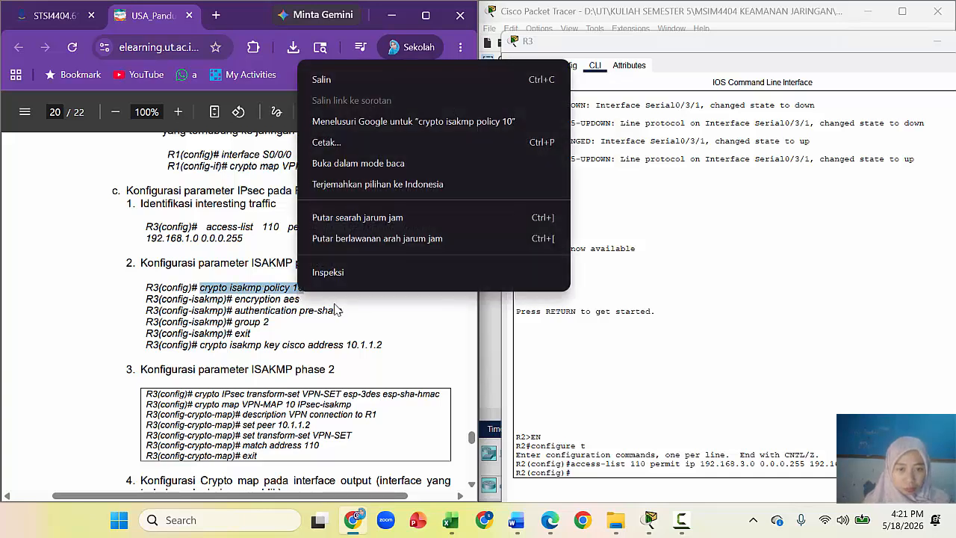
left_click(321, 79)
left_click(603, 475)
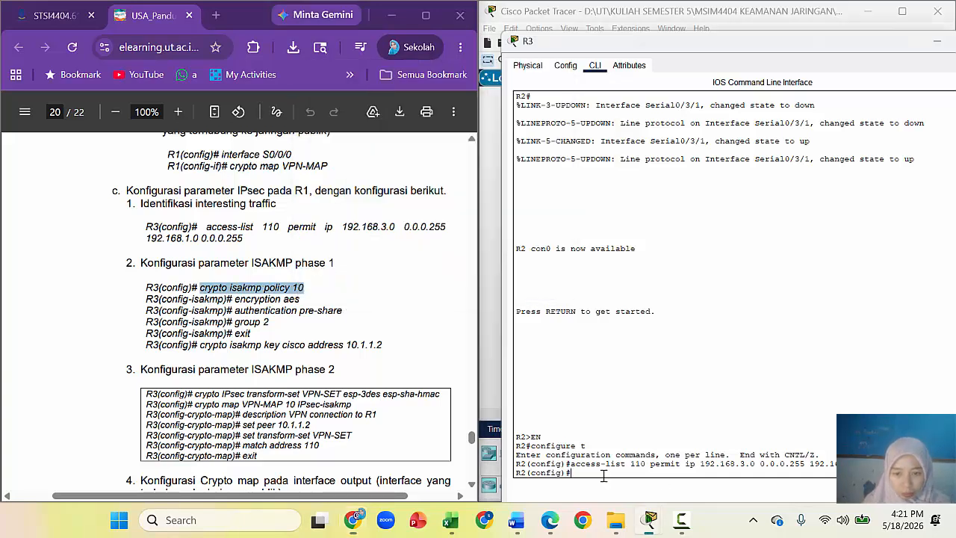
right_click(605, 478)
left_click(631, 503)
key("Return")
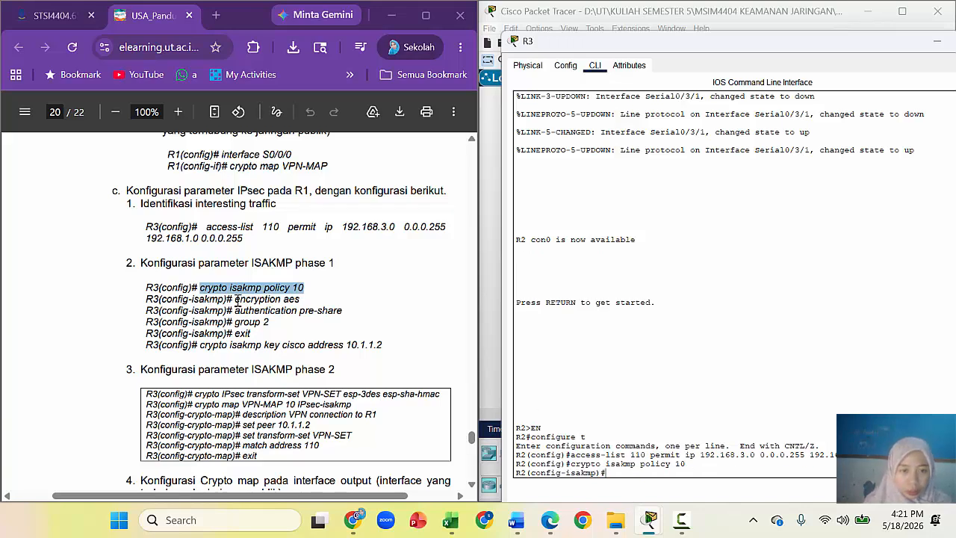
Step: Set the ISAKMP policy's encryption to AES
left_click_drag(235, 299, 299, 301)
right_click(299, 301)
left_click(401, 91)
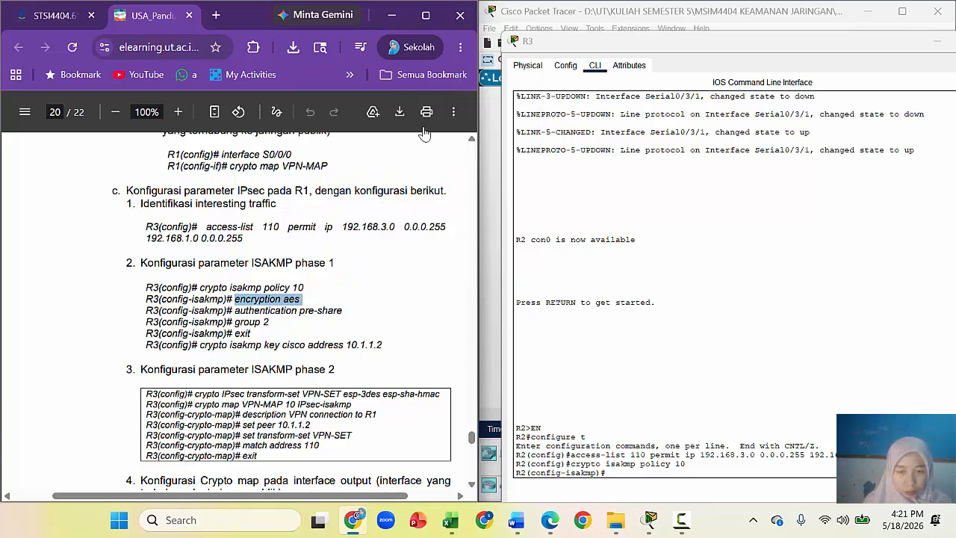
right_click(607, 472)
left_click(639, 495)
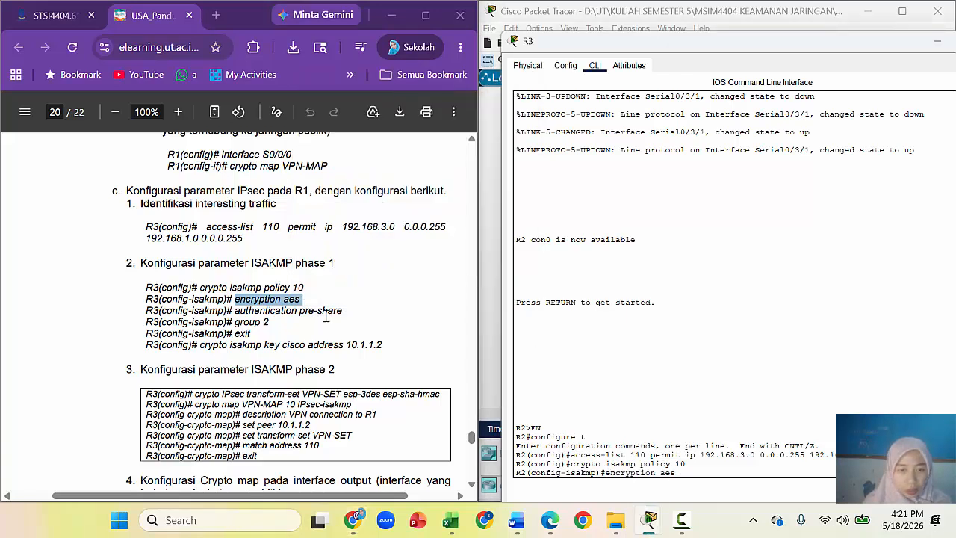
left_click_drag(235, 310, 340, 315)
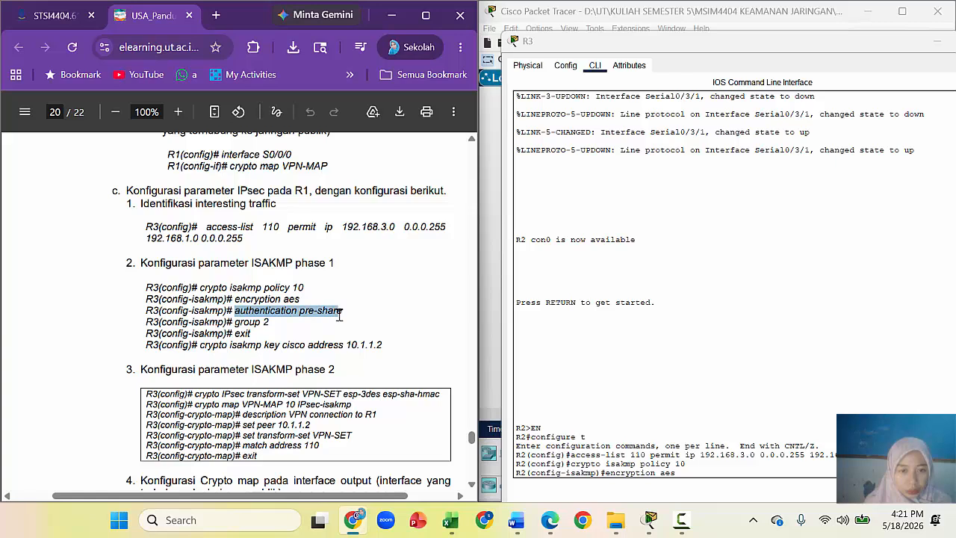
right_click(340, 315)
left_click(403, 95)
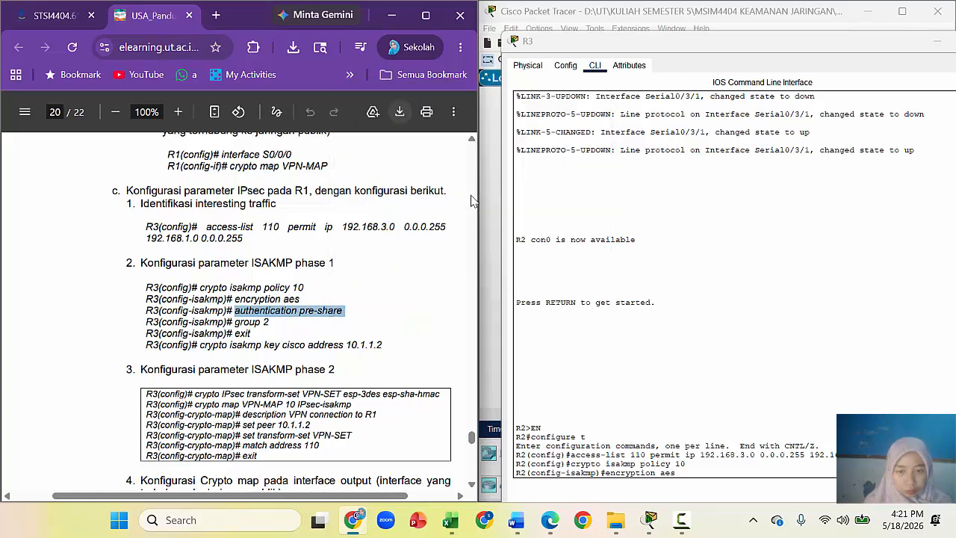
left_click(684, 472)
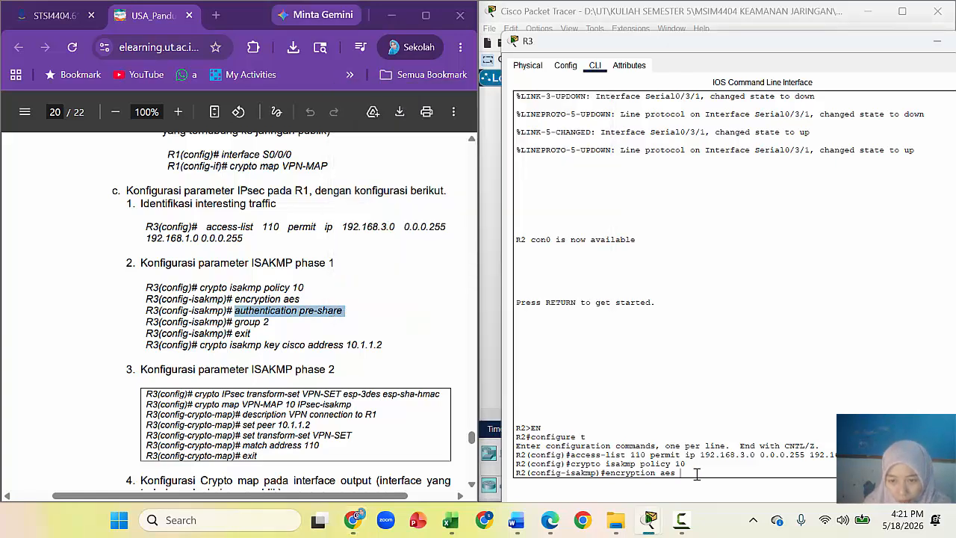
key("Return")
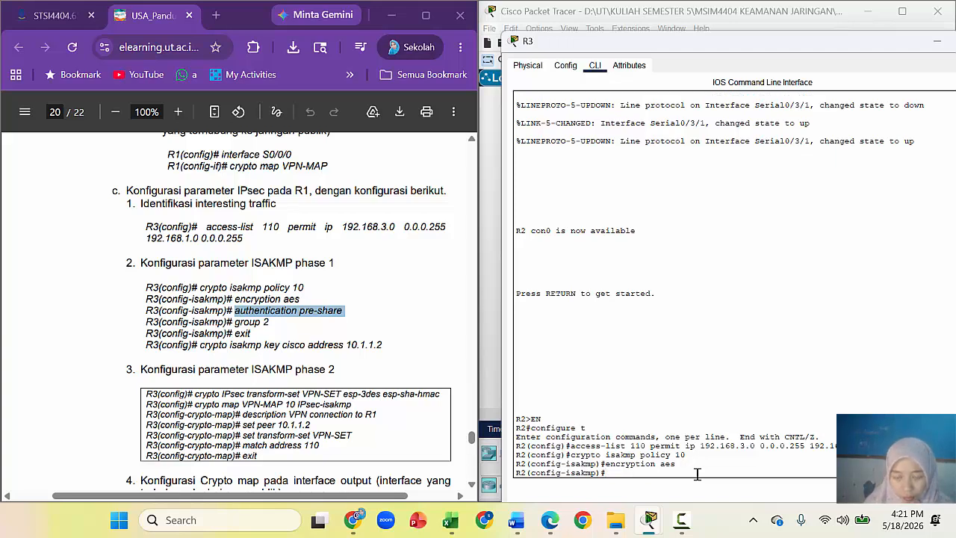
Step: Add pre-share authentication and Diffie-Hellman group 2, then exit the policy
right_click(697, 474)
left_click(732, 503)
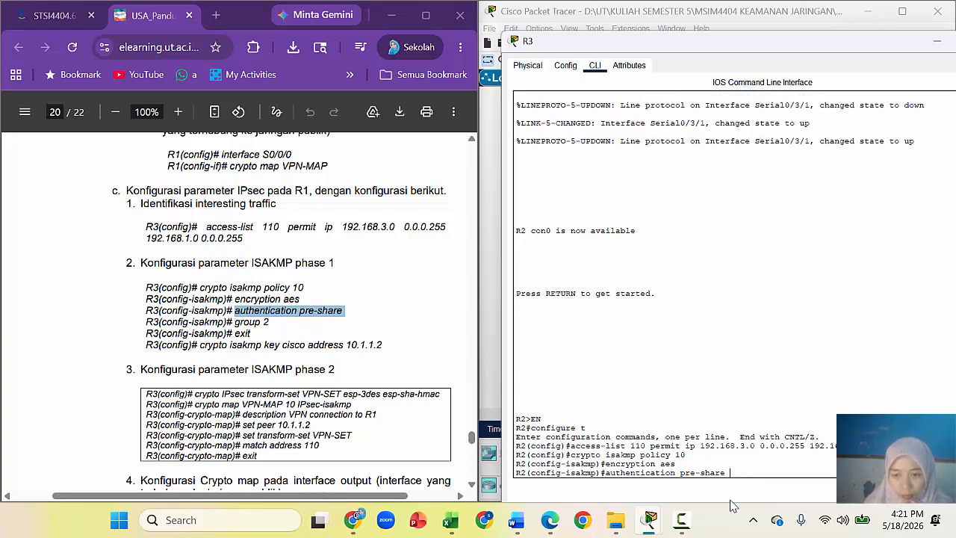
key("Return")
type("group 2")
key("Return")
type("exit")
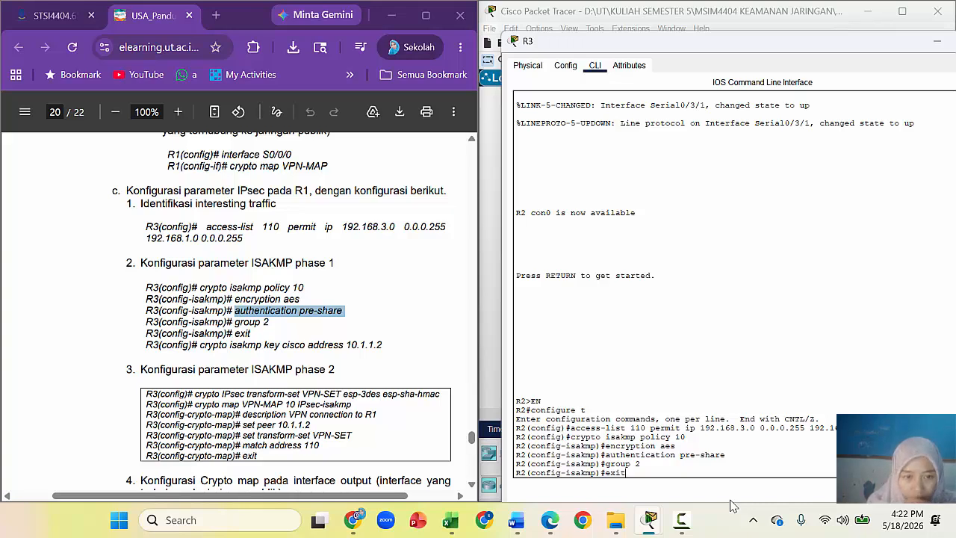
key("Return")
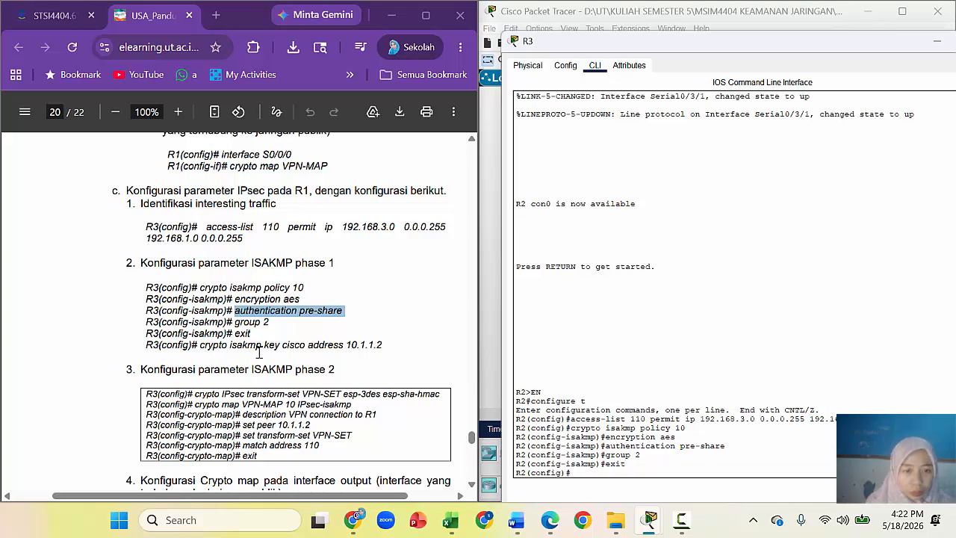
Step: Define the ISAKMP pre-shared key for peer address 172.16.10.2
left_click(202, 346)
left_click_drag(203, 347, 378, 348)
right_click(379, 348)
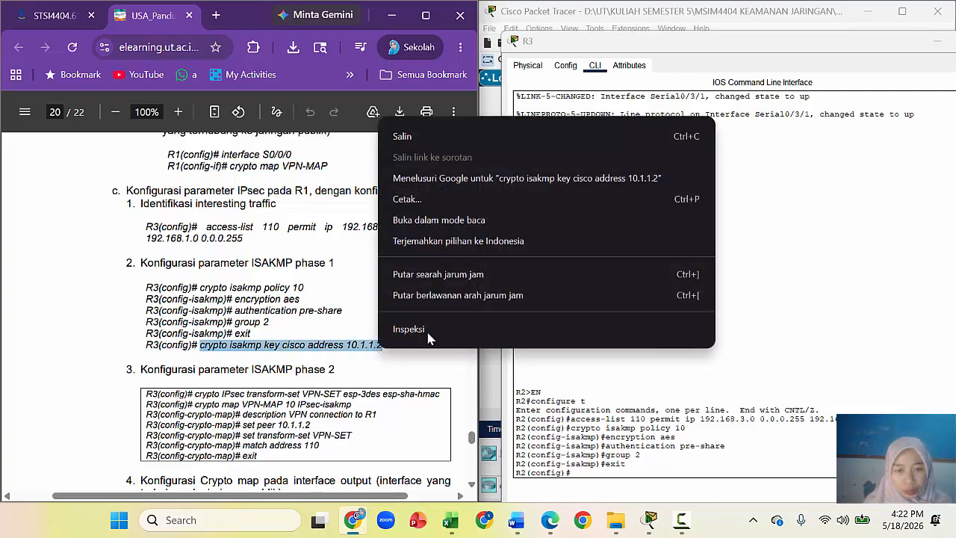
left_click(455, 142)
left_click(596, 470)
right_click(598, 470)
left_click(635, 497)
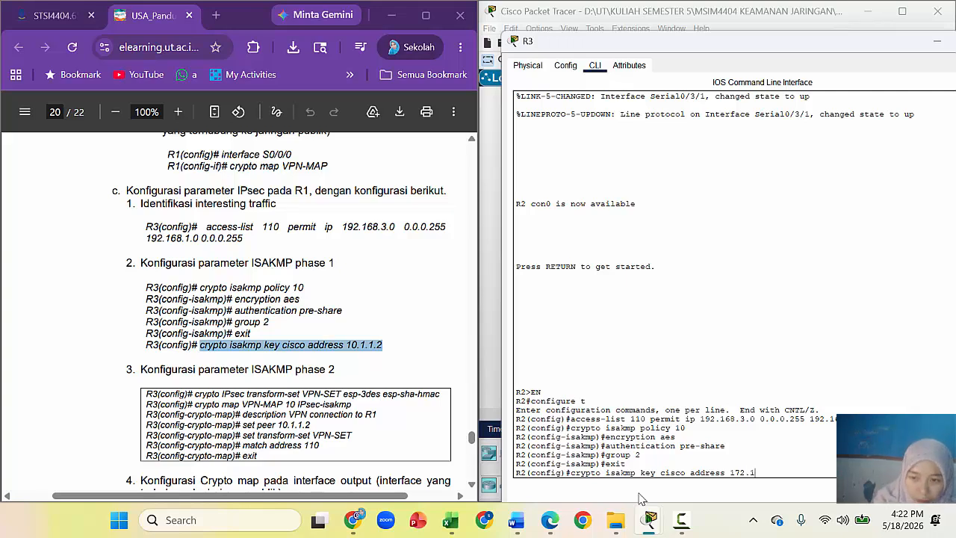
type(".10.2")
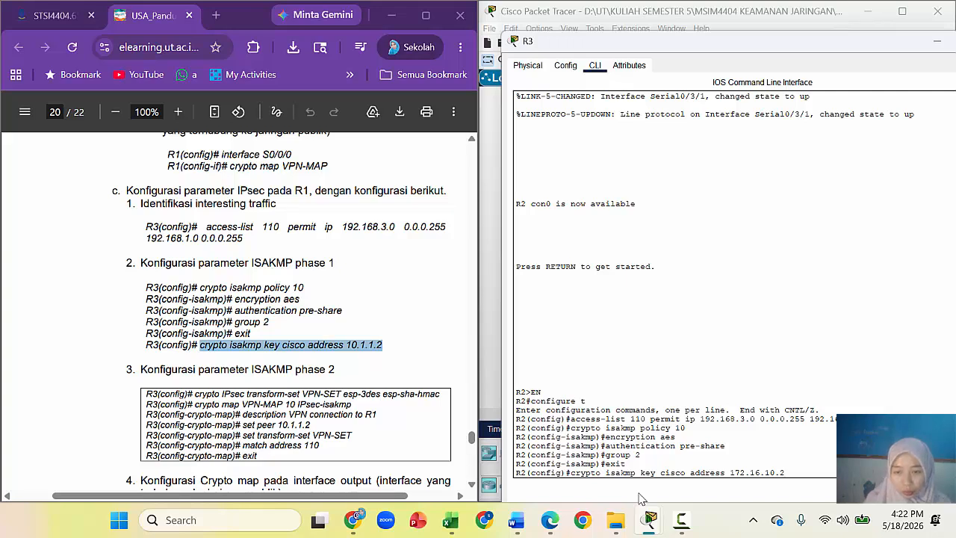
key("Return")
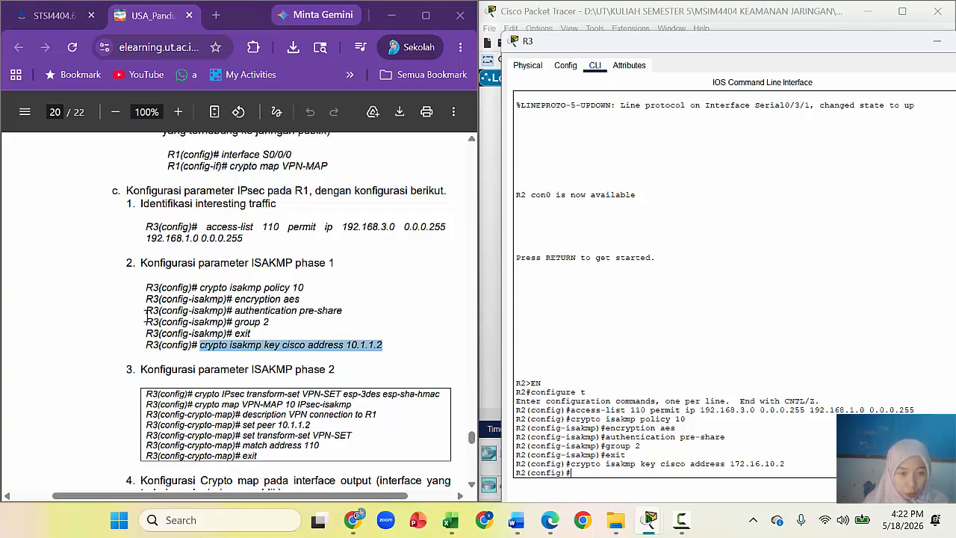
Step: Create the IPsec transform-set VPN-SET from the guide's command
left_click(471, 485)
scroll(471, 488, "down", 3)
left_click_drag(196, 275, 443, 277)
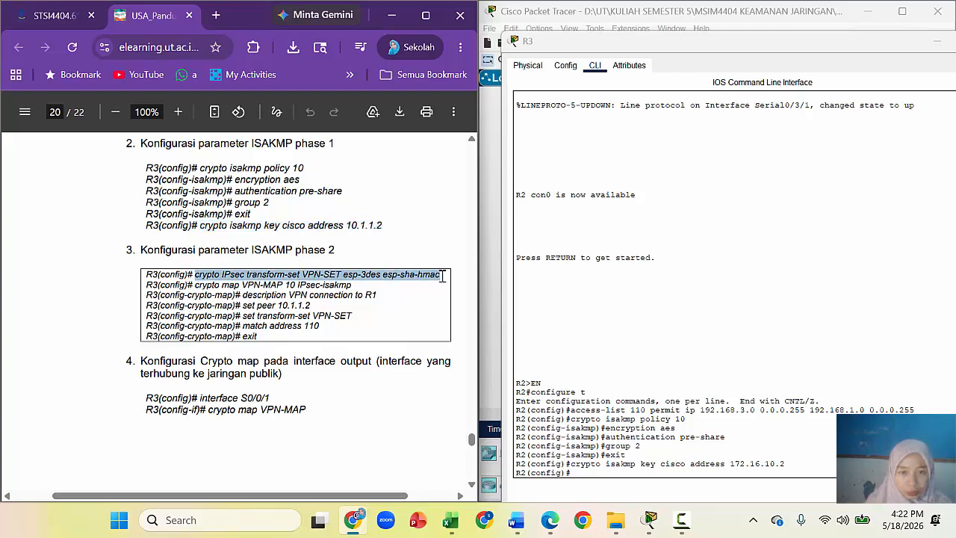
right_click(442, 276)
left_click(486, 63)
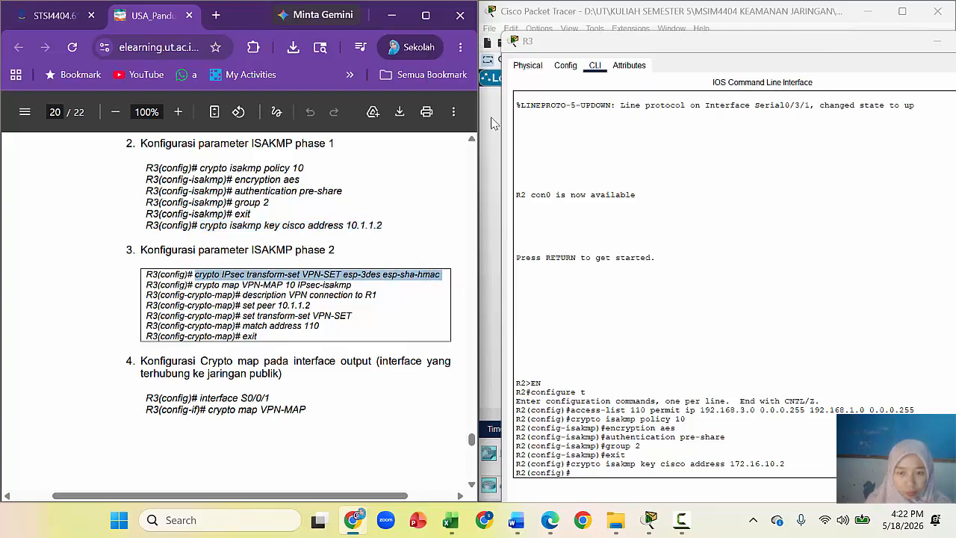
right_click(588, 473)
left_click(617, 495)
key("Return")
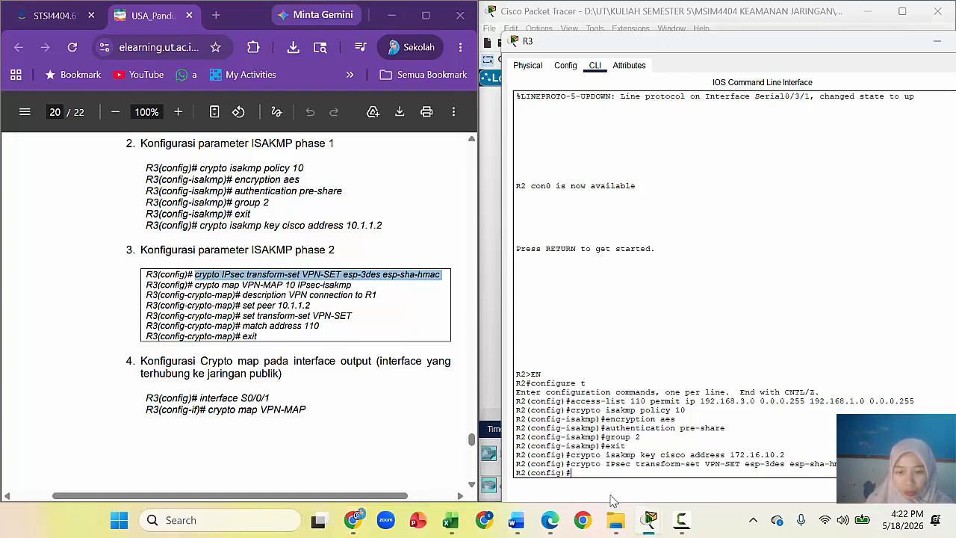
Step: Create crypto map VPN-MAP entry 10
left_click_drag(195, 285, 351, 286)
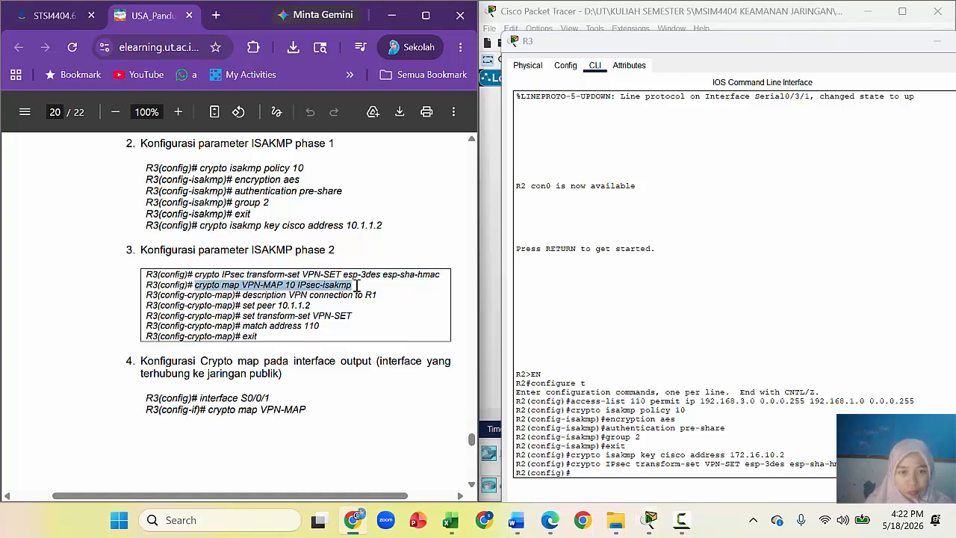
right_click(340, 284)
left_click(366, 71)
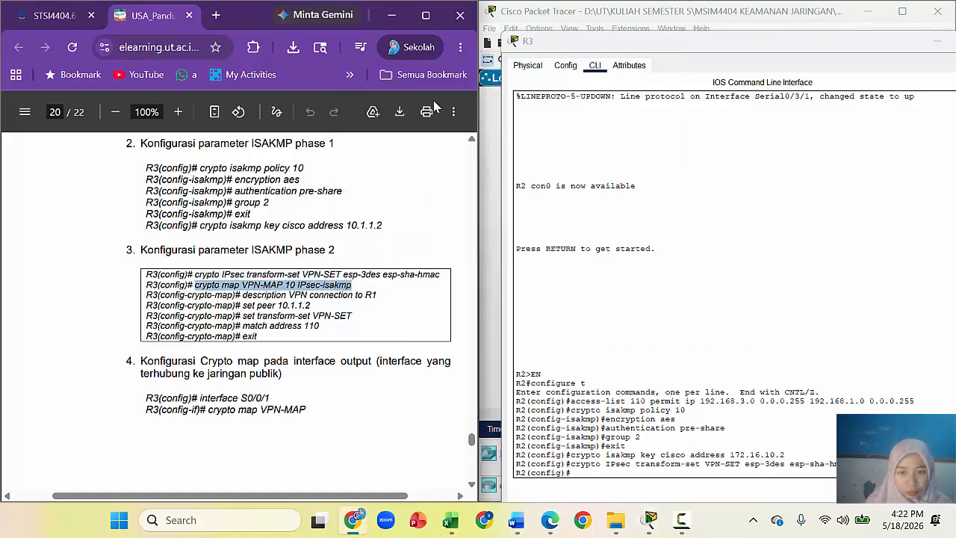
left_click(576, 472)
right_click(579, 473)
left_click(617, 491)
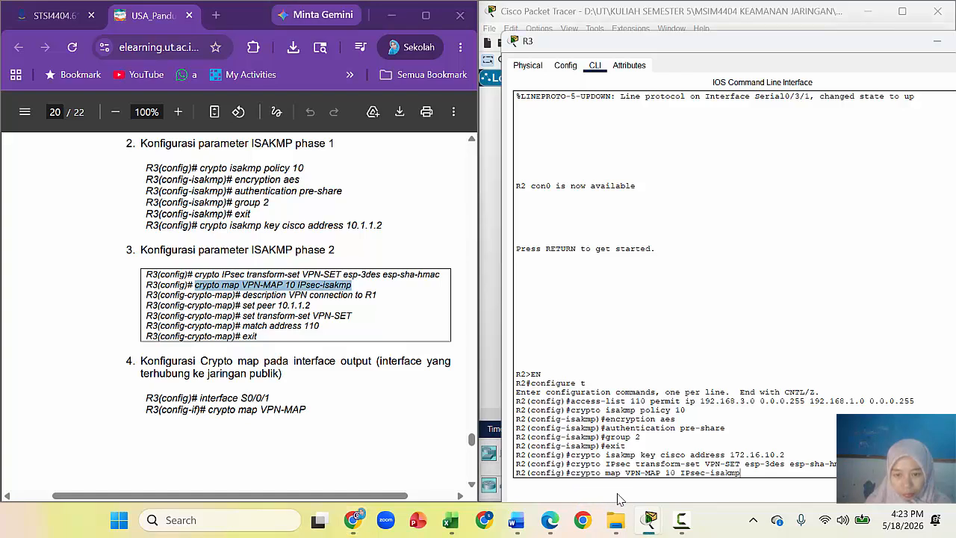
key("Return")
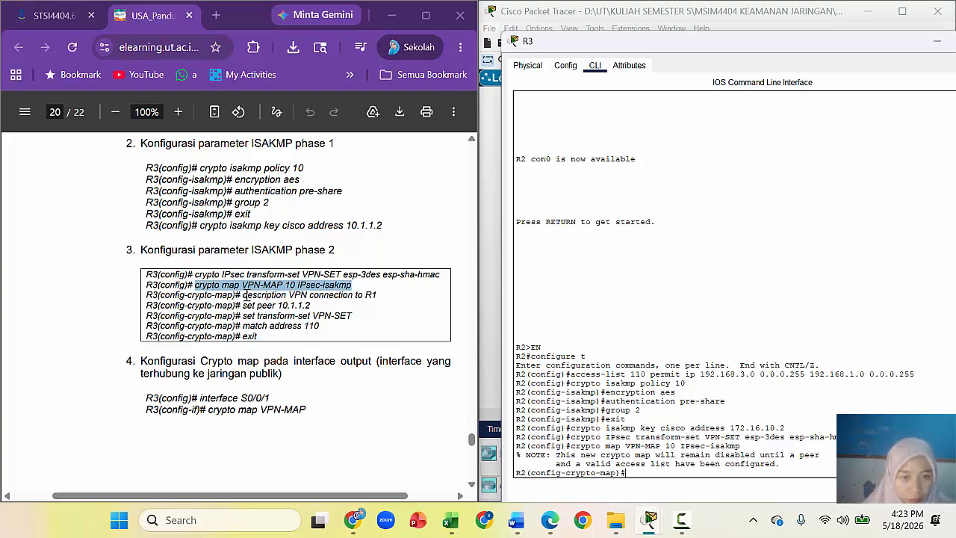
Step: Give crypto map VPN-MAP the guide's description
left_click_drag(243, 295, 381, 295)
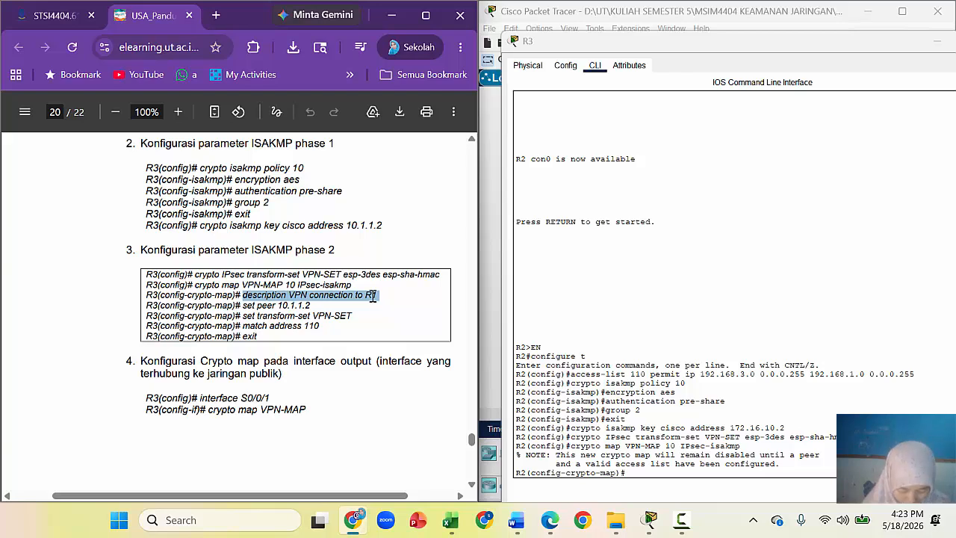
right_click(371, 296)
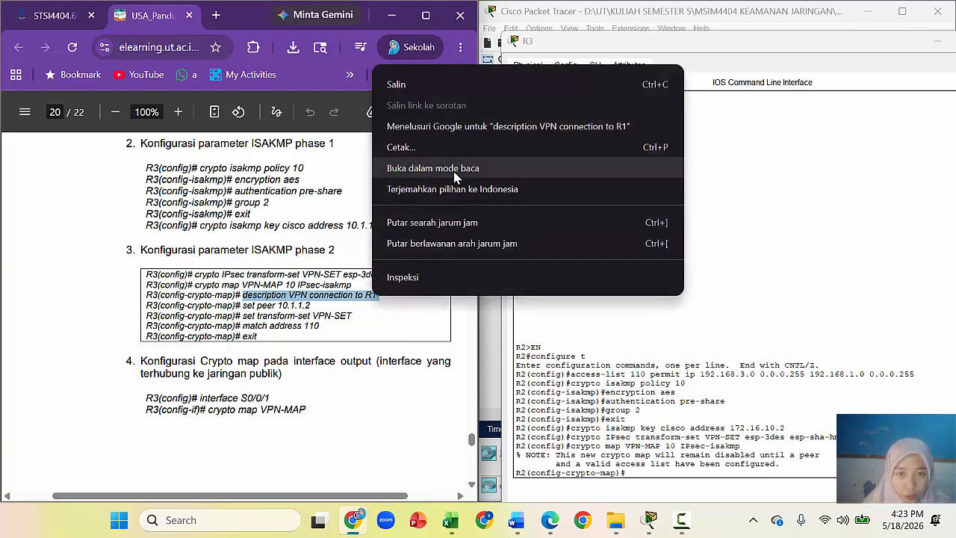
left_click(424, 85)
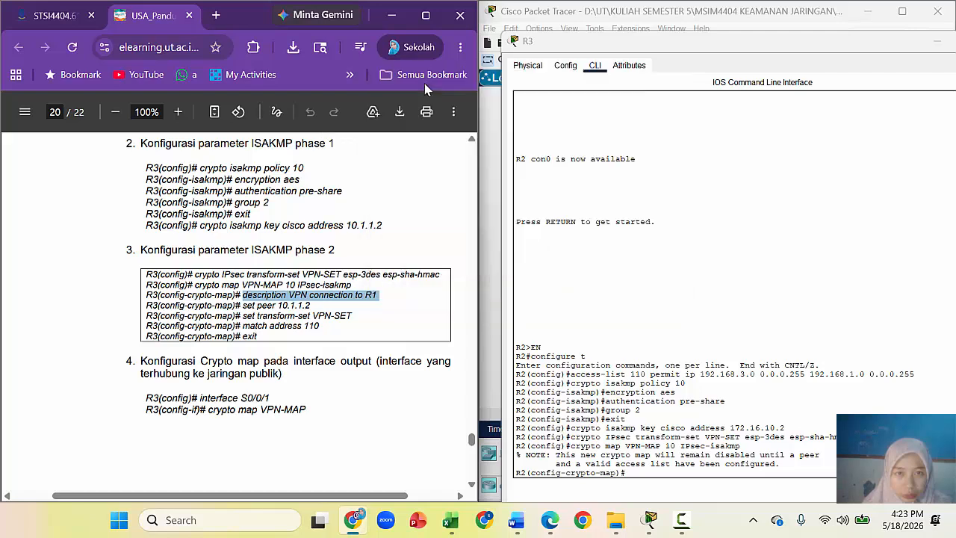
right_click(647, 470)
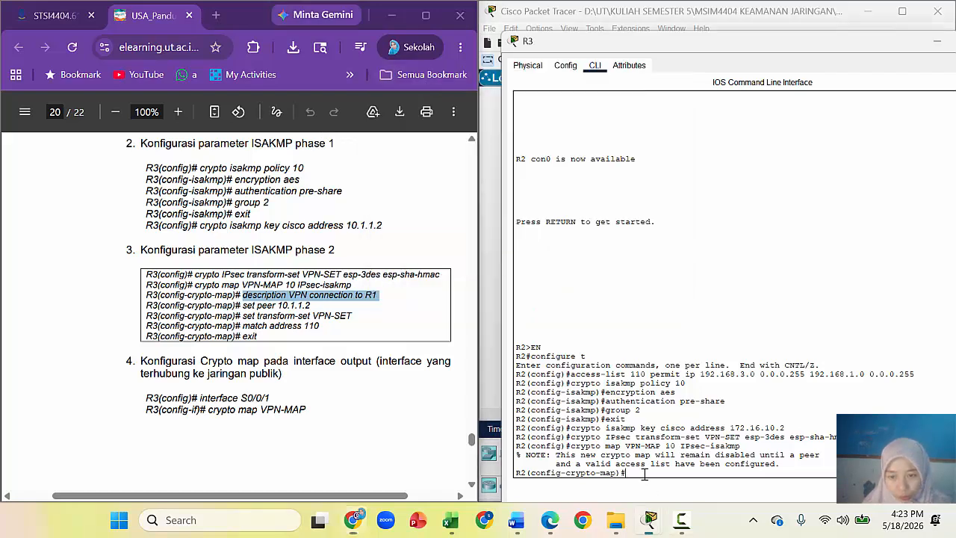
left_click(677, 492)
key("Return")
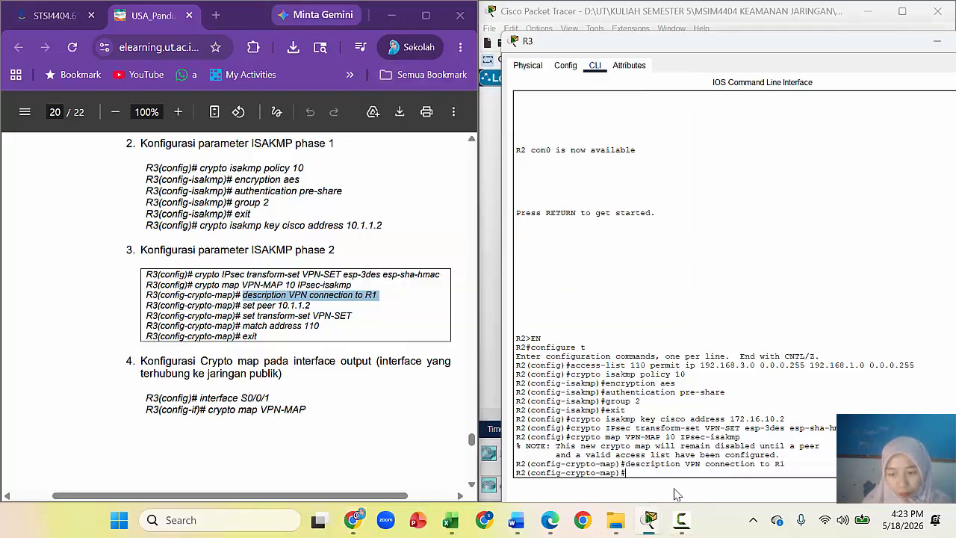
Step: Set the crypto map peer to 172.16.10.2
left_click(253, 306)
left_click_drag(242, 306, 311, 306)
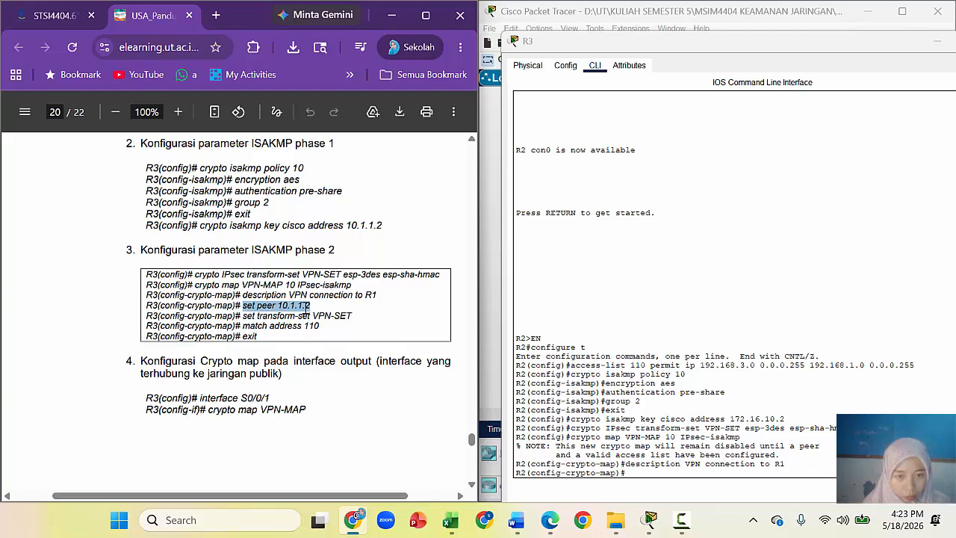
right_click(306, 306)
left_click(366, 97)
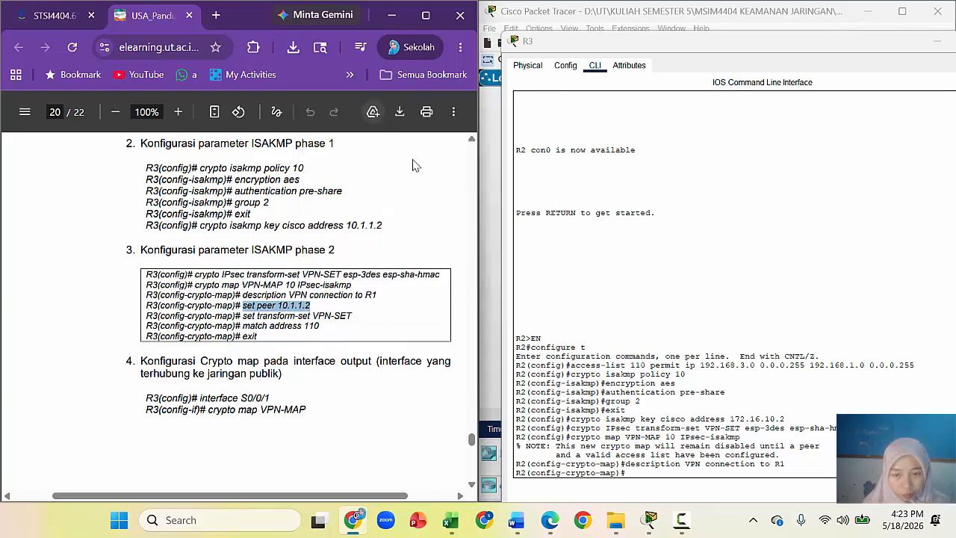
right_click(627, 474)
left_click(663, 495)
key("BackSpace")
key("BackSpace")
key("BackSpace")
key("BackSpace")
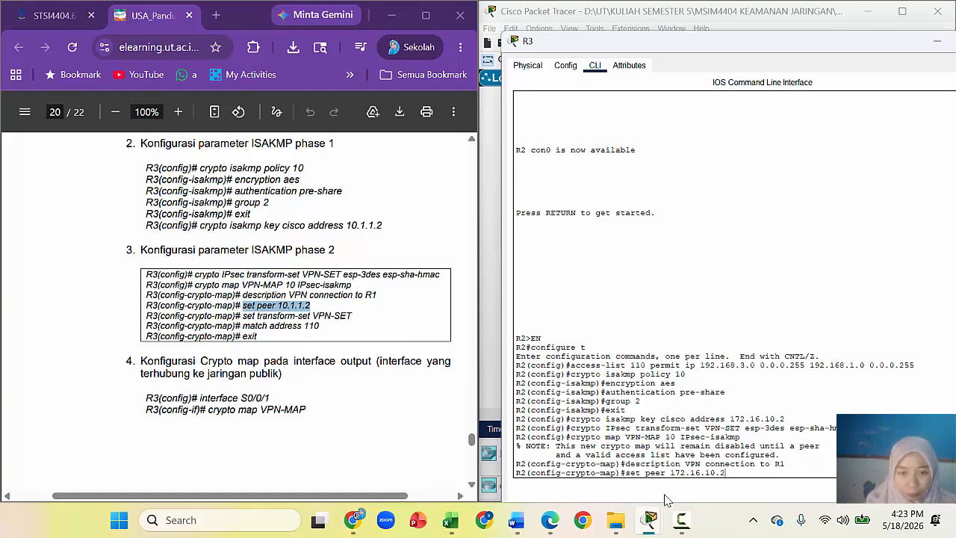
key("Return")
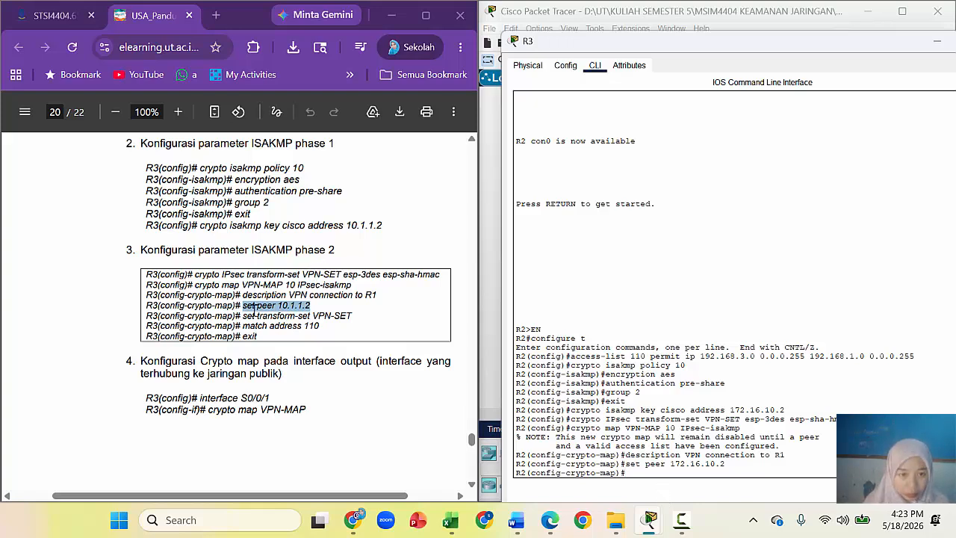
Step: Apply transform-set VPN-SET to the crypto map
left_click_drag(244, 315, 350, 315)
right_click(339, 317)
left_click(392, 106)
left_click(623, 474)
right_click(644, 477)
left_click(663, 501)
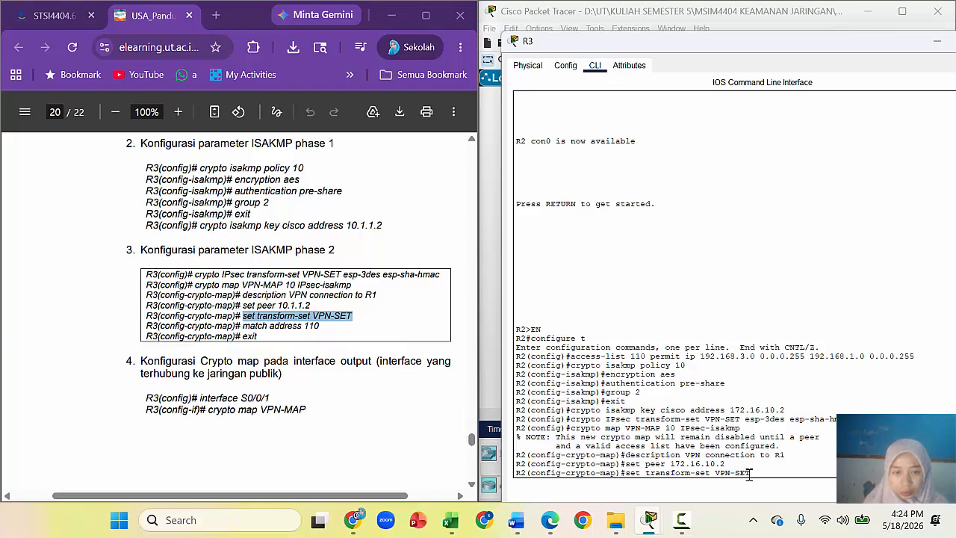
key("Return")
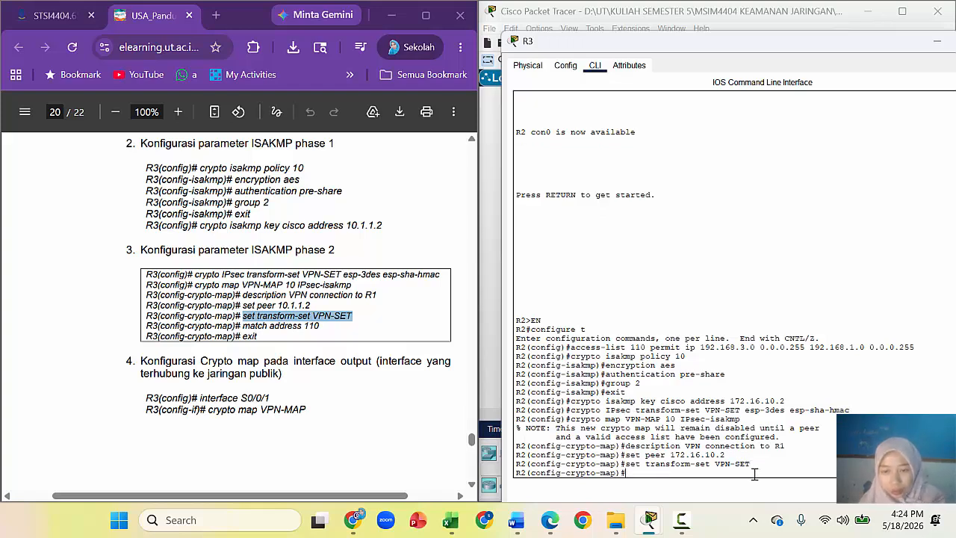
Step: Match the crypto map to access list 110 and exit crypto-map configuration
left_click_drag(243, 326, 325, 326)
right_click(299, 325)
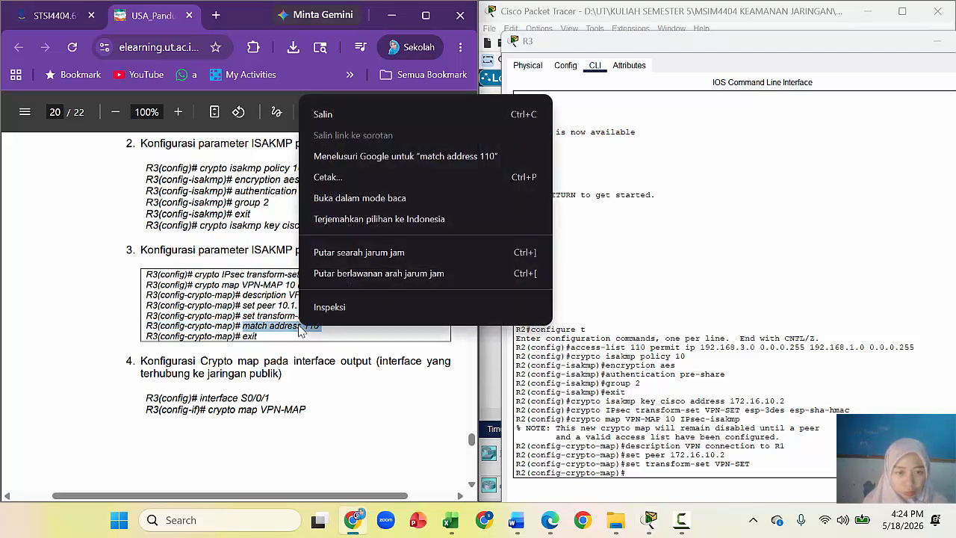
left_click(340, 115)
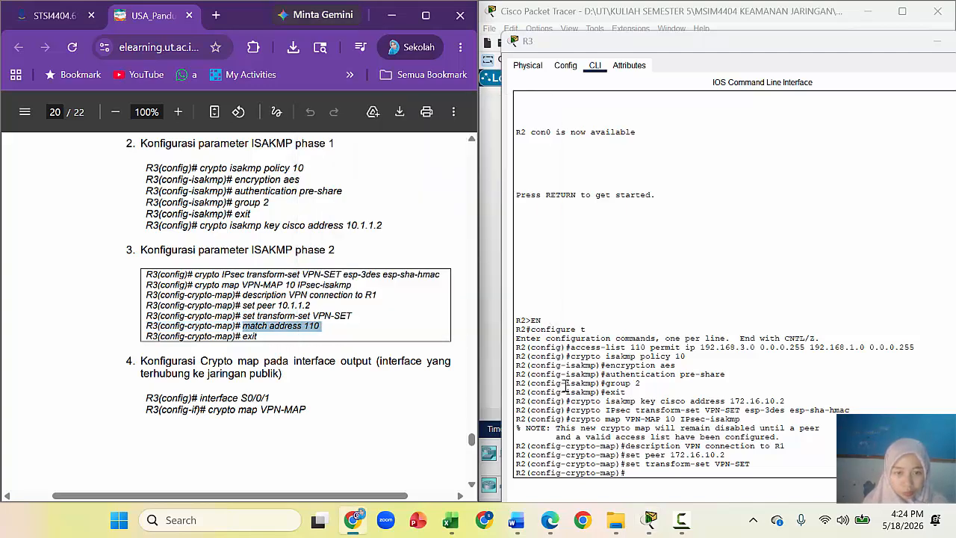
left_click(641, 474)
right_click(640, 474)
left_click(676, 498)
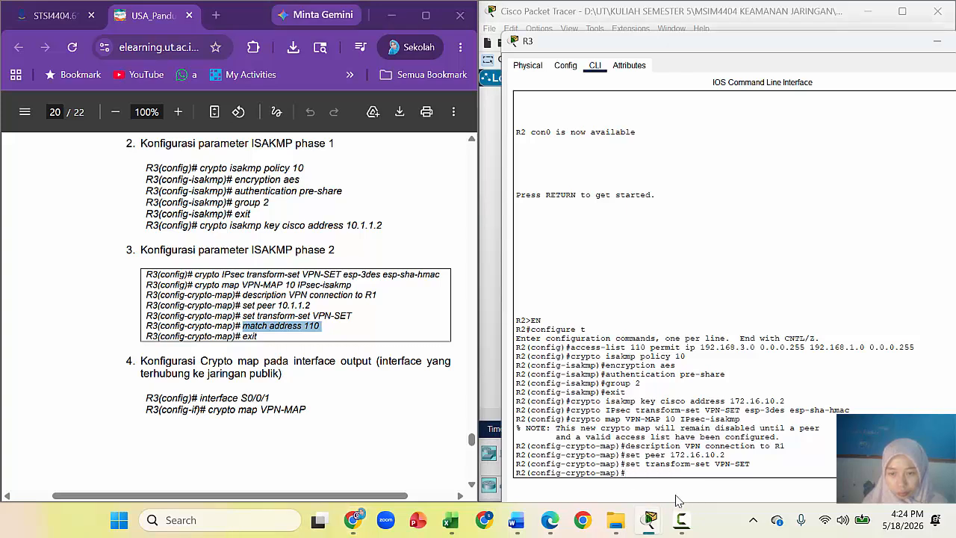
key("Return")
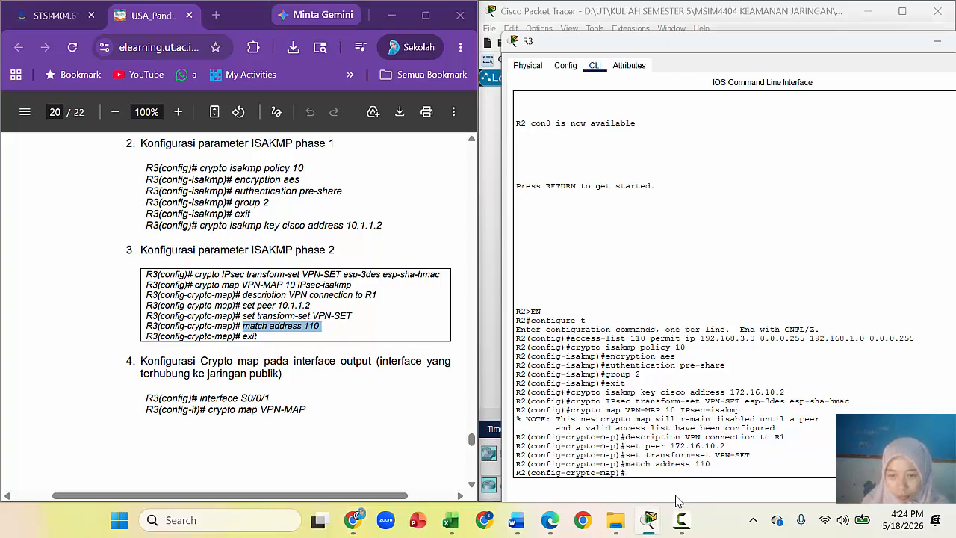
type("exit")
key("Return")
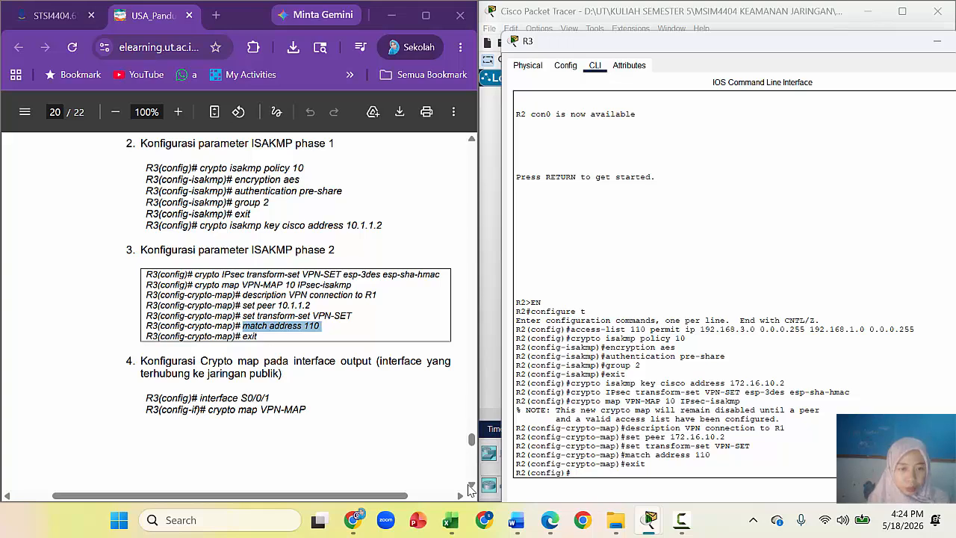
Step: Reposition the router window and run the guide's interface S0/0/1 command
left_click_drag(757, 46, 745, 331)
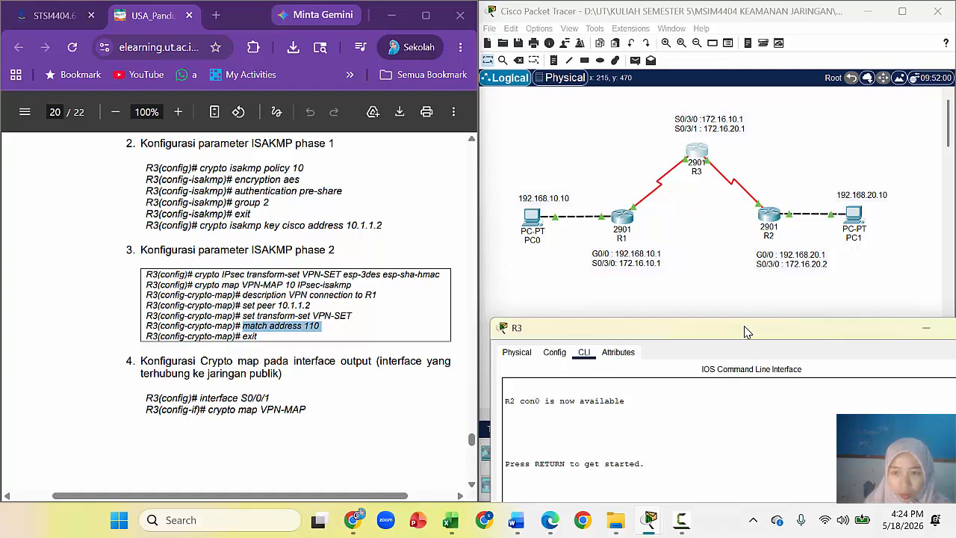
left_click_drag(746, 331, 741, 310)
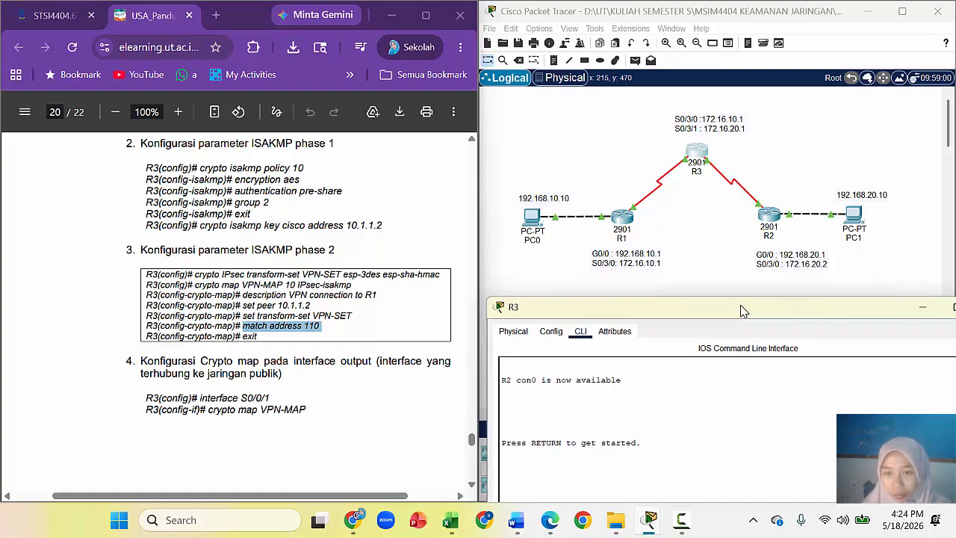
left_click_drag(743, 311, 707, 51)
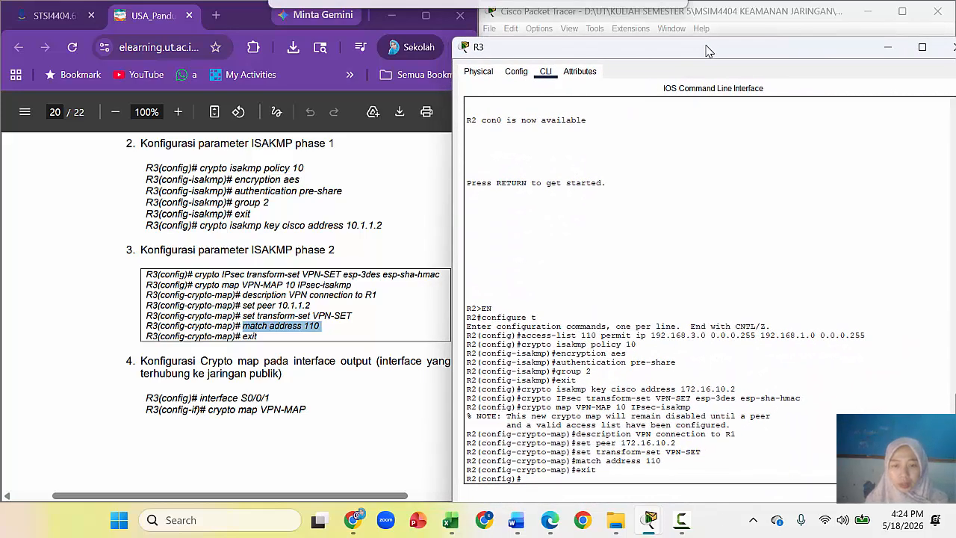
left_click(200, 400)
left_click_drag(200, 400, 277, 398)
key("super+c")
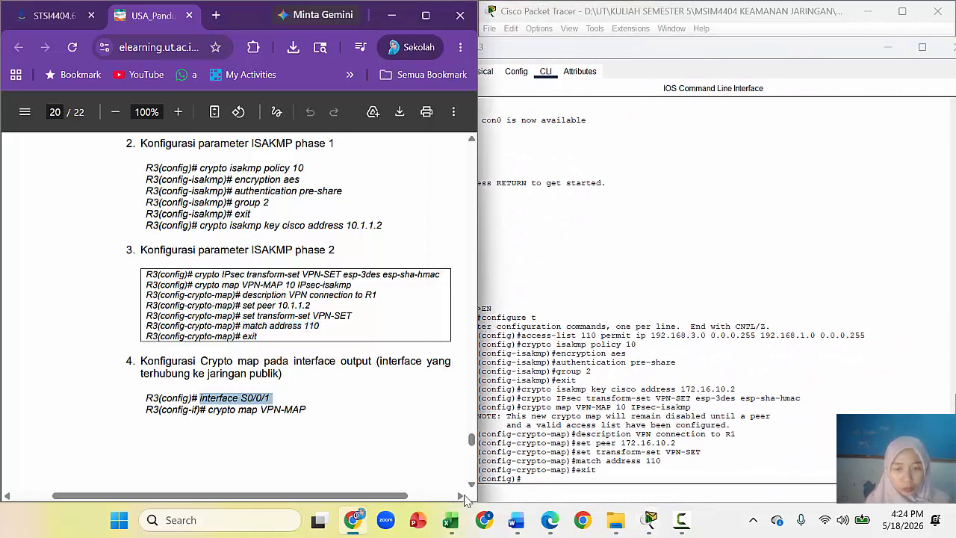
left_click(532, 479)
right_click(534, 479)
left_click(565, 499)
key("Return")
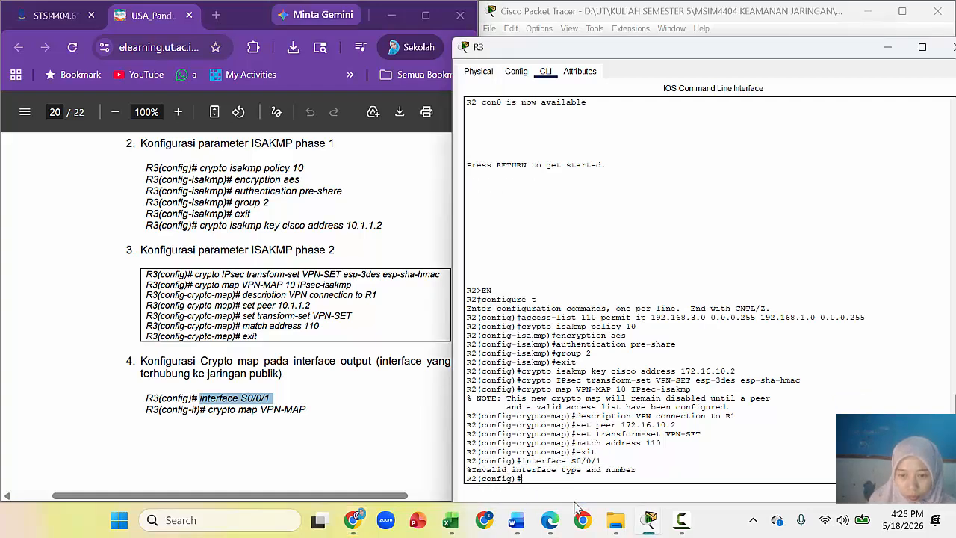
Step: Re-enter the interface command corrected to S0/3/1
right_click(528, 476)
left_click(572, 501)
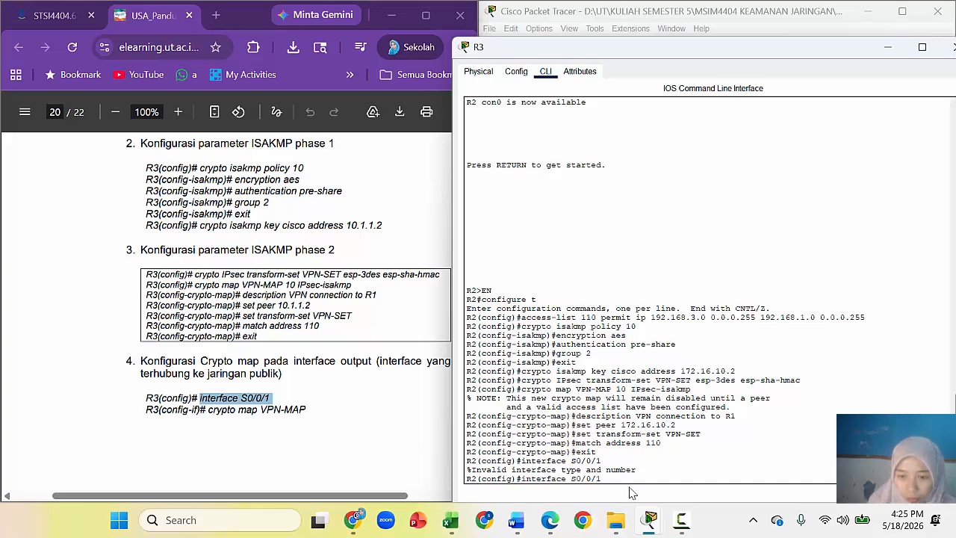
key("Left")
key("Left")
key("BackSpace")
type("3")
key("Return")
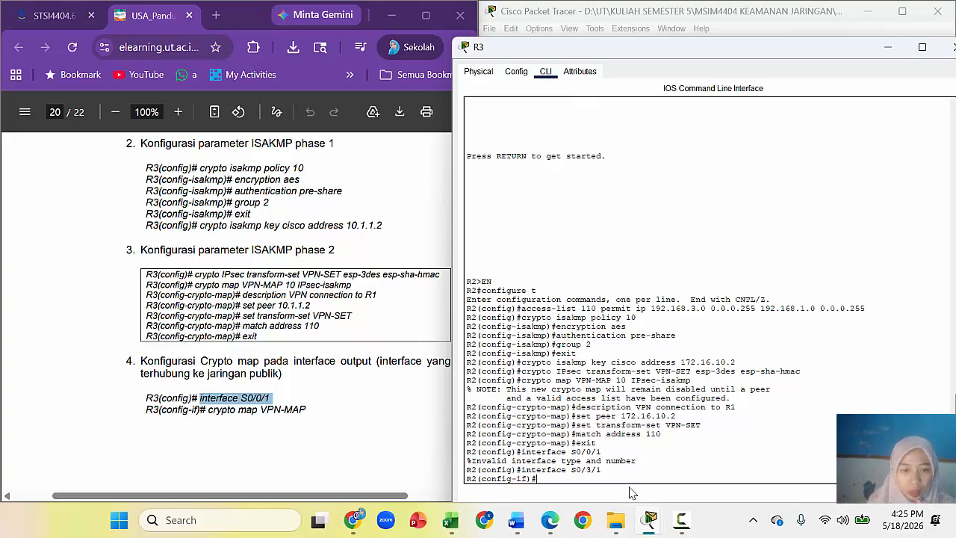
Step: Apply crypto map VPN-MAP to interface S0/3/1, turning ISAKMP on
left_click(222, 407)
left_click_drag(208, 409, 314, 411)
right_click(301, 411)
left_click(401, 200)
left_click(569, 479)
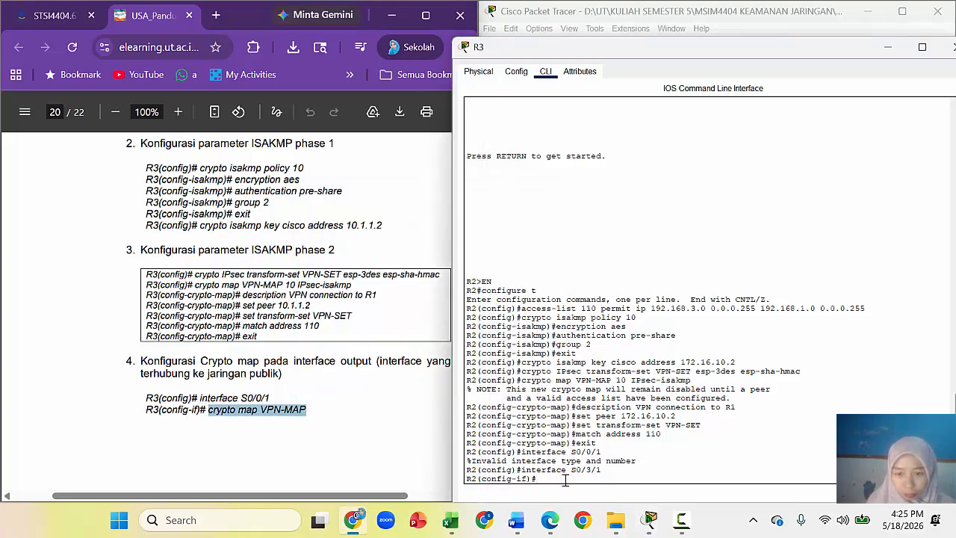
right_click(565, 480)
left_click(597, 505)
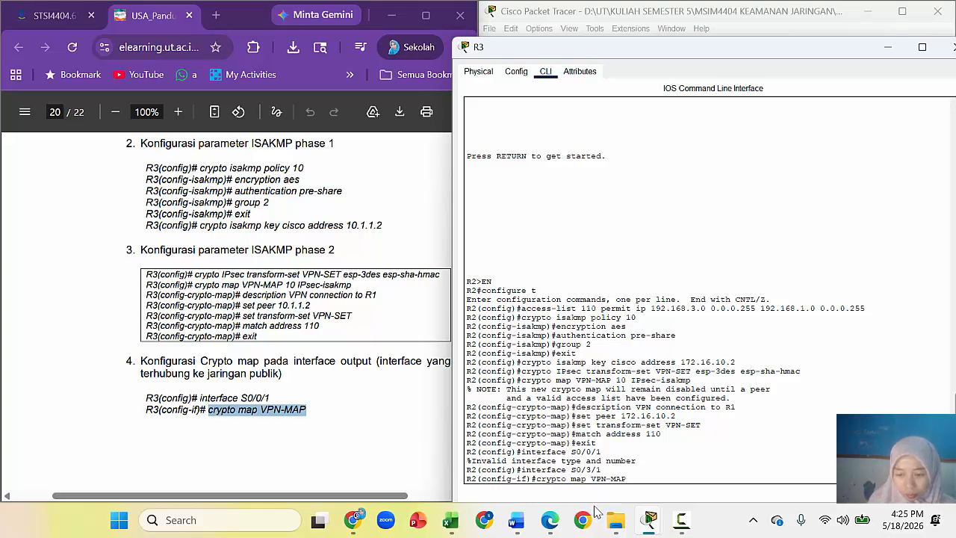
key("Return")
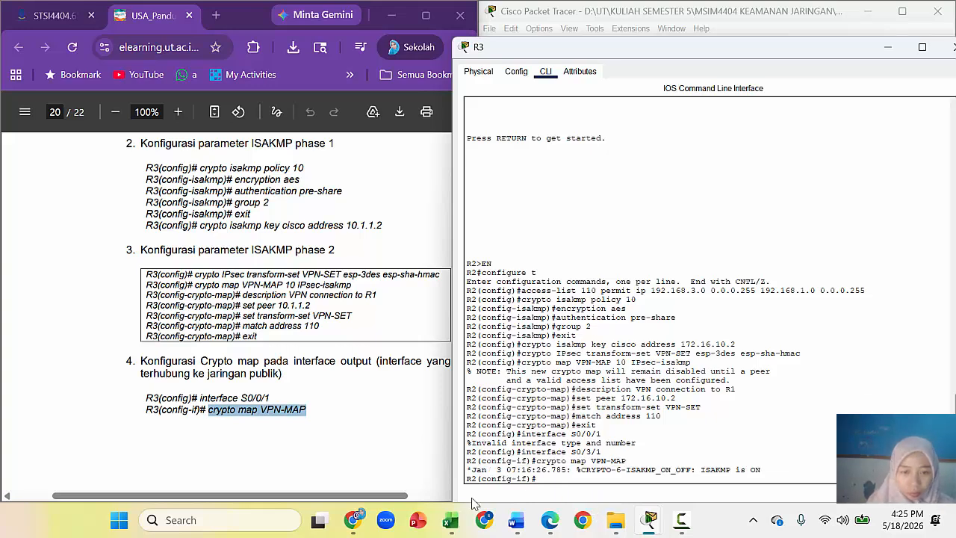
left_click(411, 478)
Step: Scroll the guide down and shift the router window left to reveal the topology
scroll(475, 489, "down", 3)
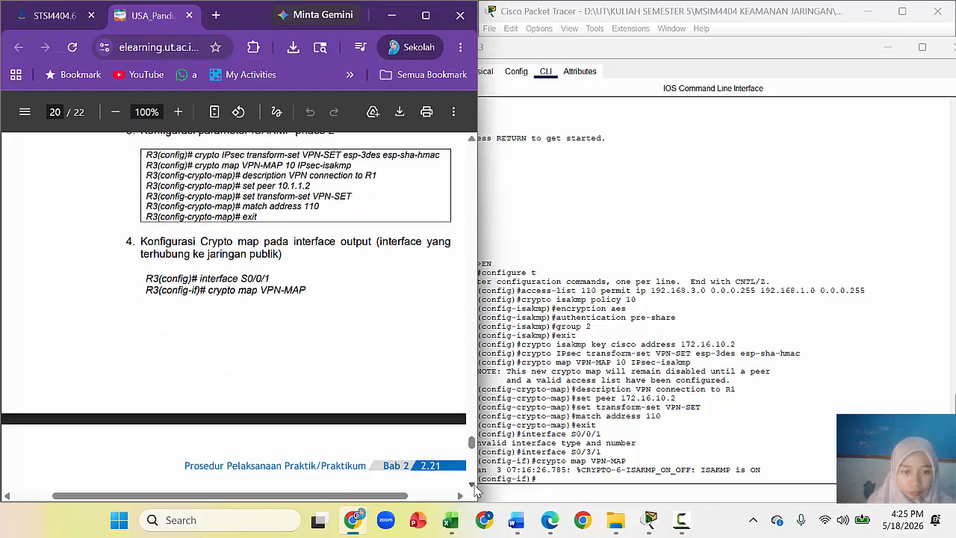
scroll(475, 489, "down", 3)
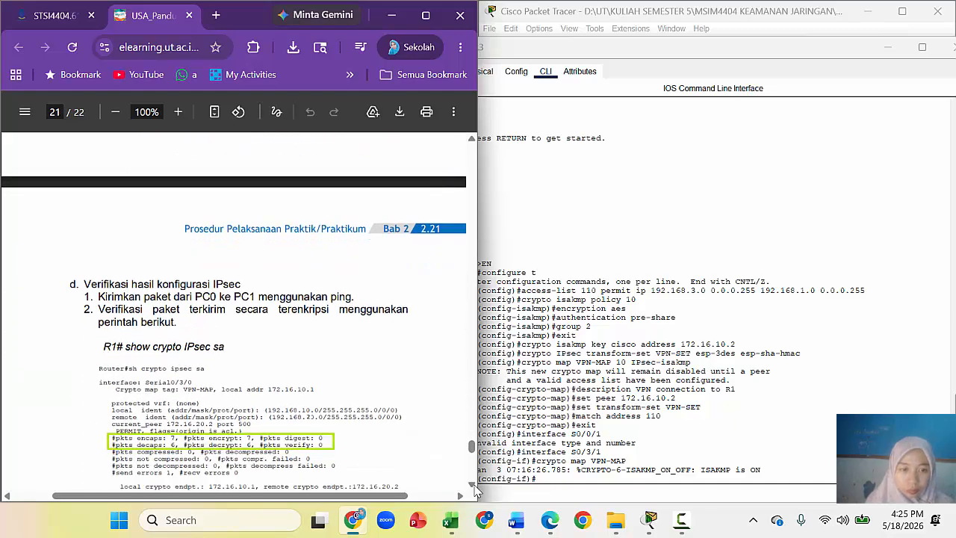
scroll(475, 489, "down", 1)
left_click(609, 248)
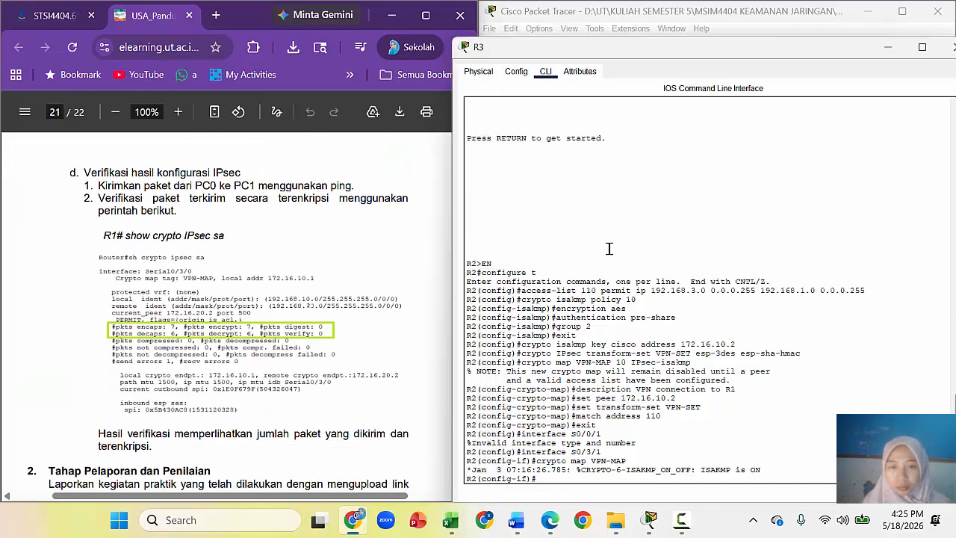
left_click_drag(683, 50, 335, 51)
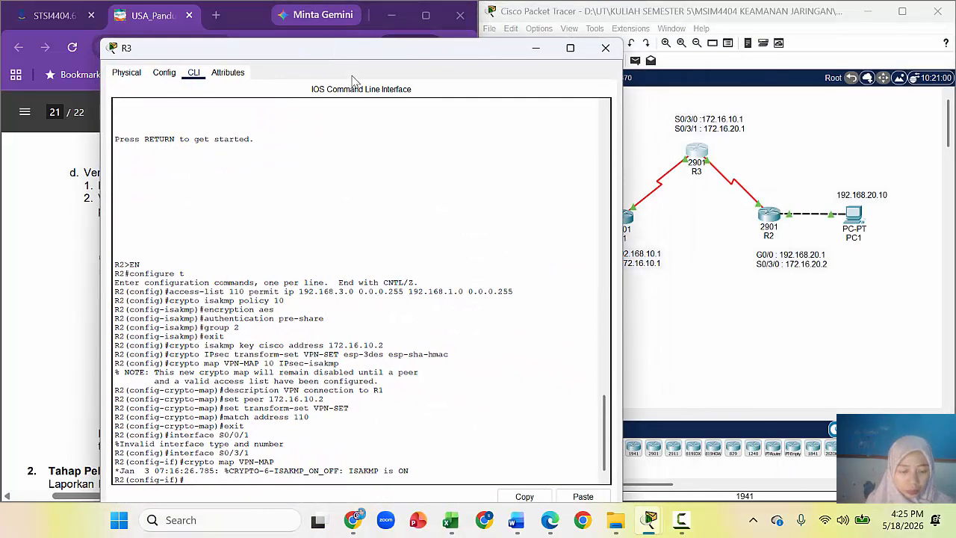
Step: Screenshot R3's console with the topology and paste it into the Word report
key("super+shift+s")
left_click_drag(96, 1, 954, 503)
left_click(516, 521)
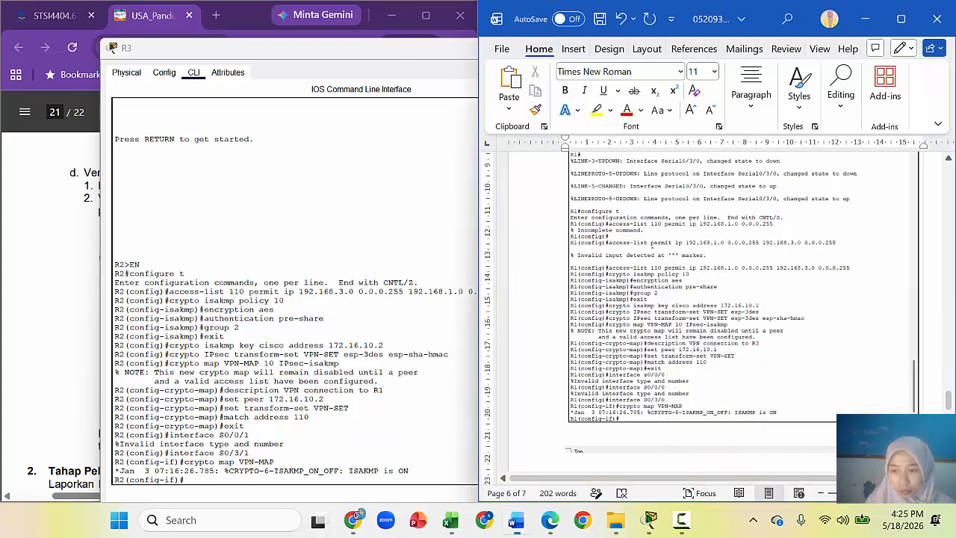
key("ctrl+v")
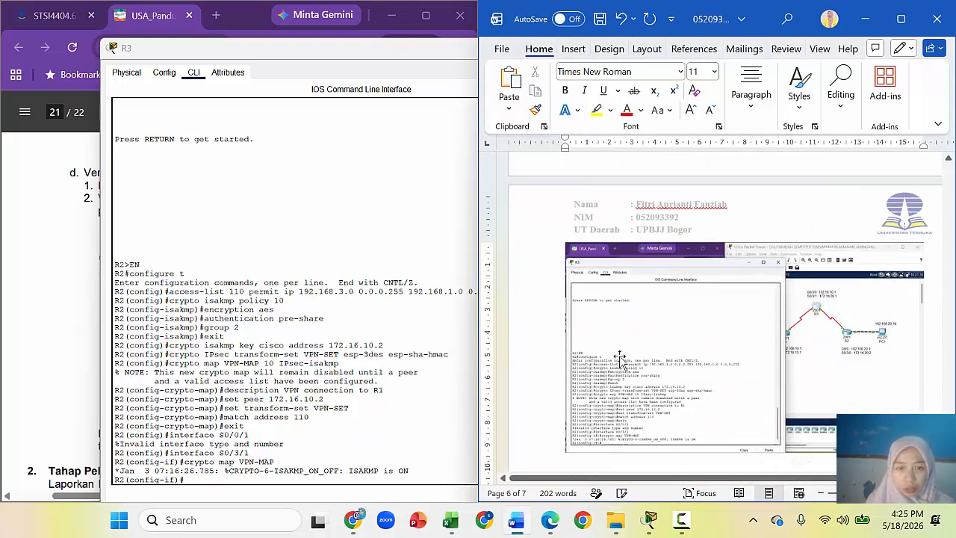
left_click(377, 255)
left_click(866, 21)
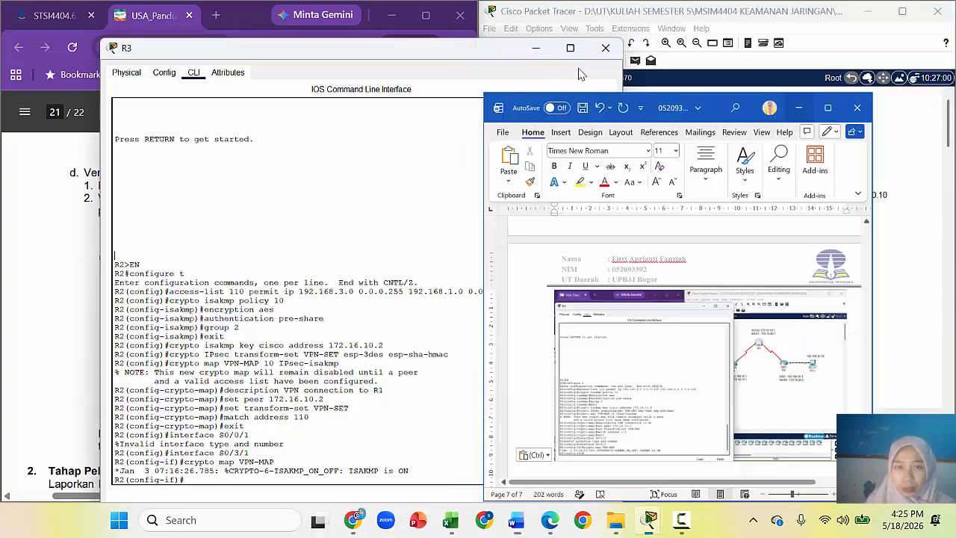
left_click_drag(396, 47, 707, 39)
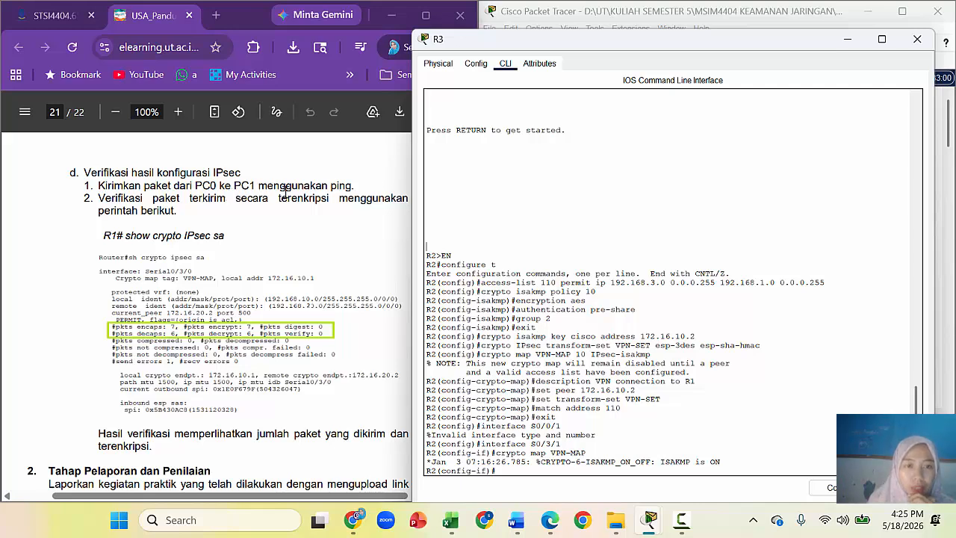
Step: Scroll the lab guide PDF to section d, 'Verifikasi hasil konfigurasi IPsec'
left_click(195, 207)
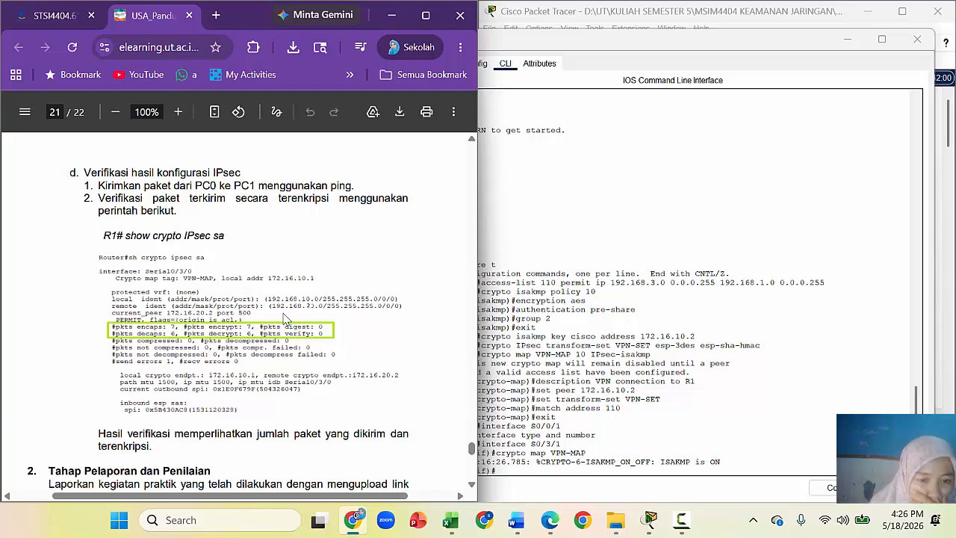
scroll(349, 341, "up", 3)
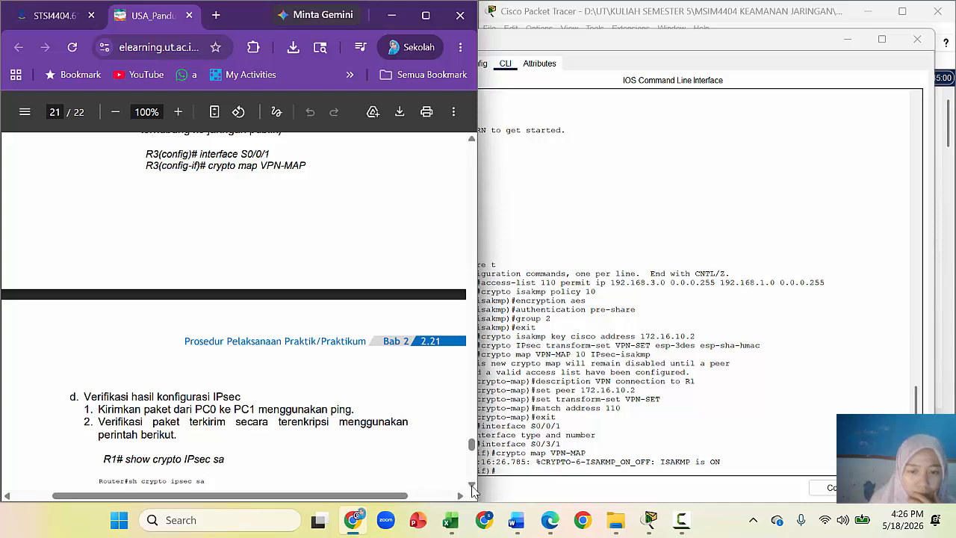
scroll(469, 486, "down", 8)
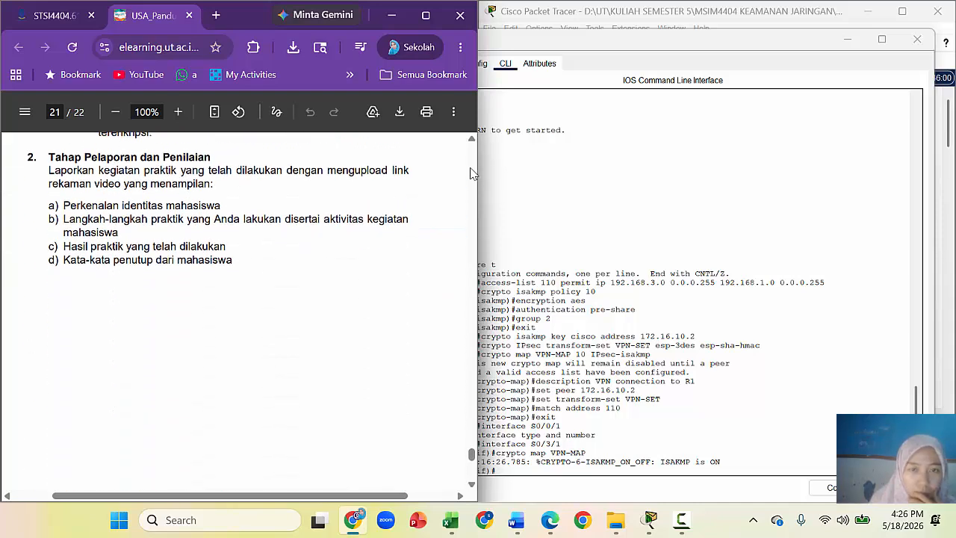
scroll(472, 143, "up", 5)
Step: Close router R3's configuration window
left_click(472, 140)
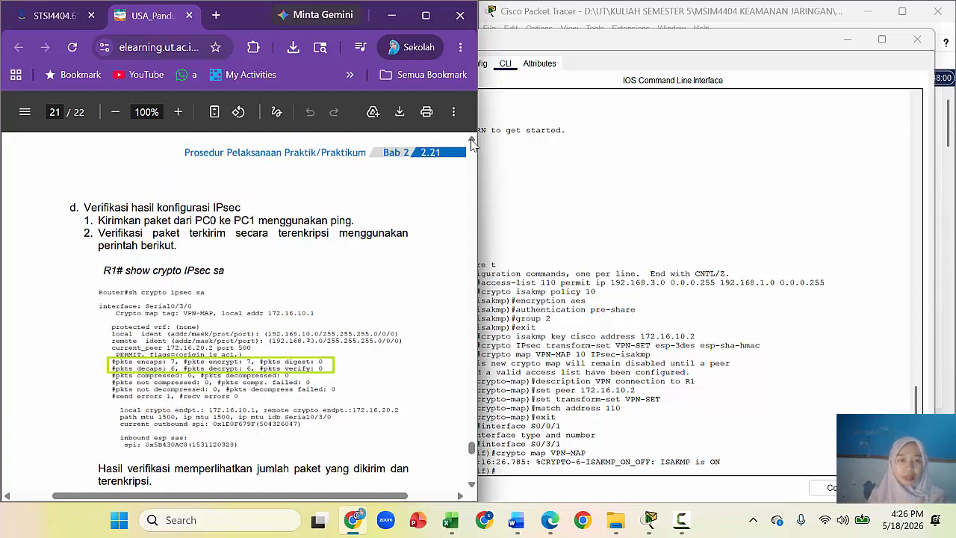
left_click(513, 152)
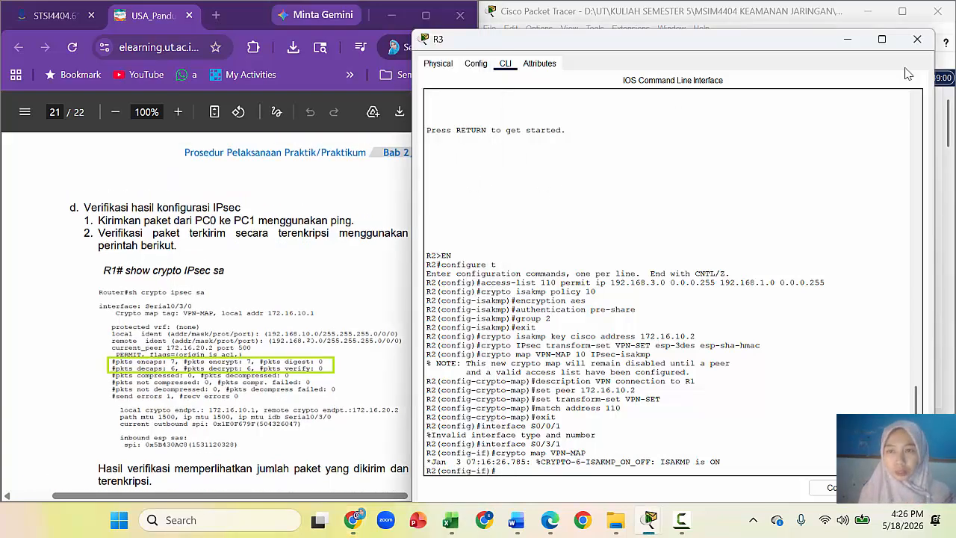
left_click(917, 40)
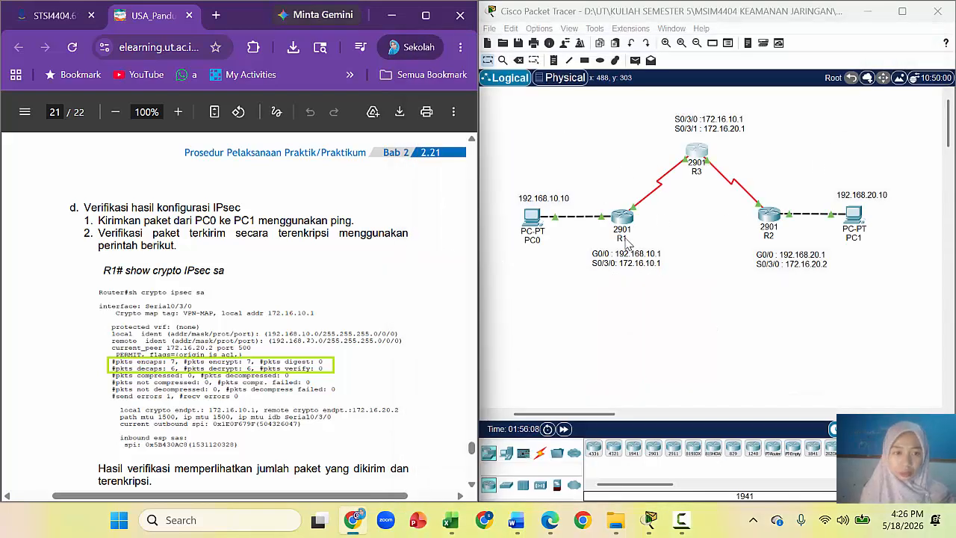
Step: Ping 192.168.20.10 again from PC0's command prompt, getting 3 of 4 replies
left_click(525, 234)
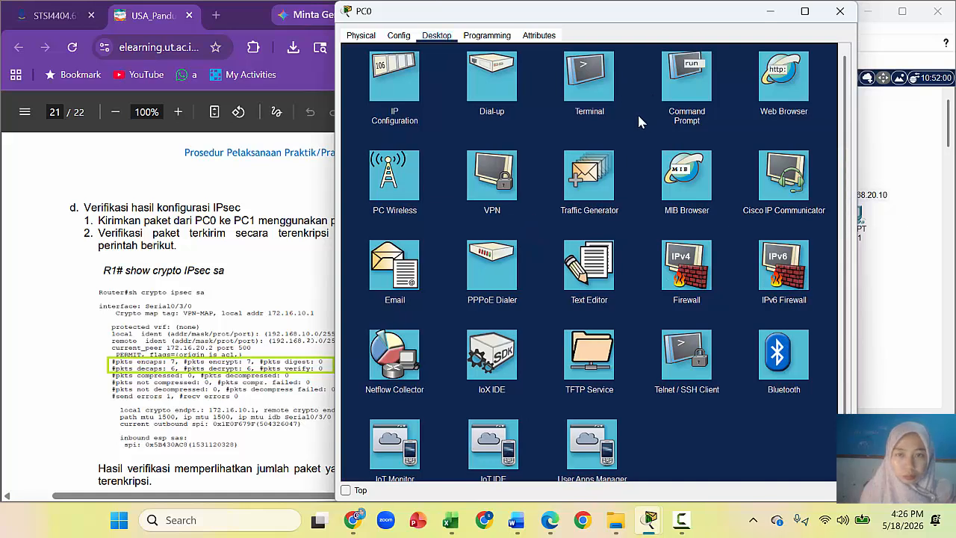
left_click(676, 91)
left_click(461, 90)
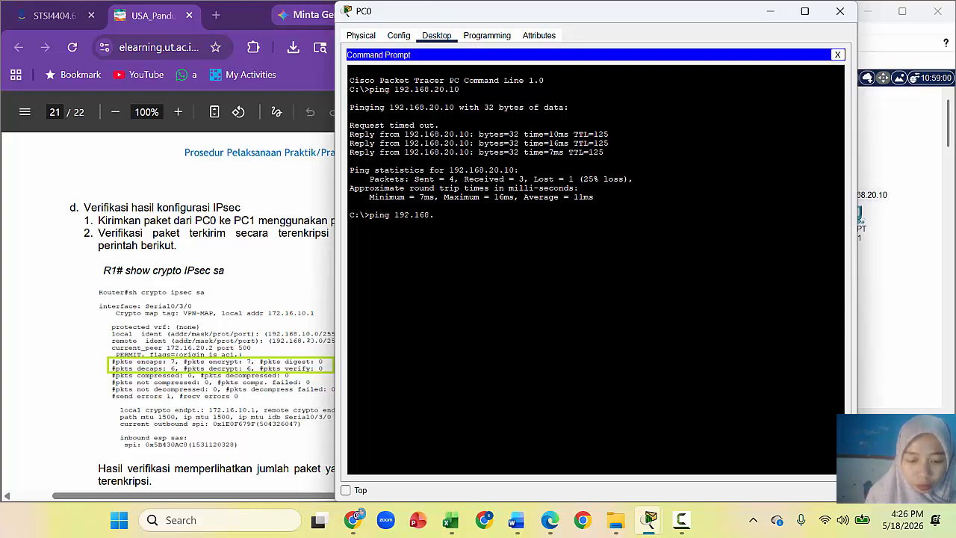
type("0")
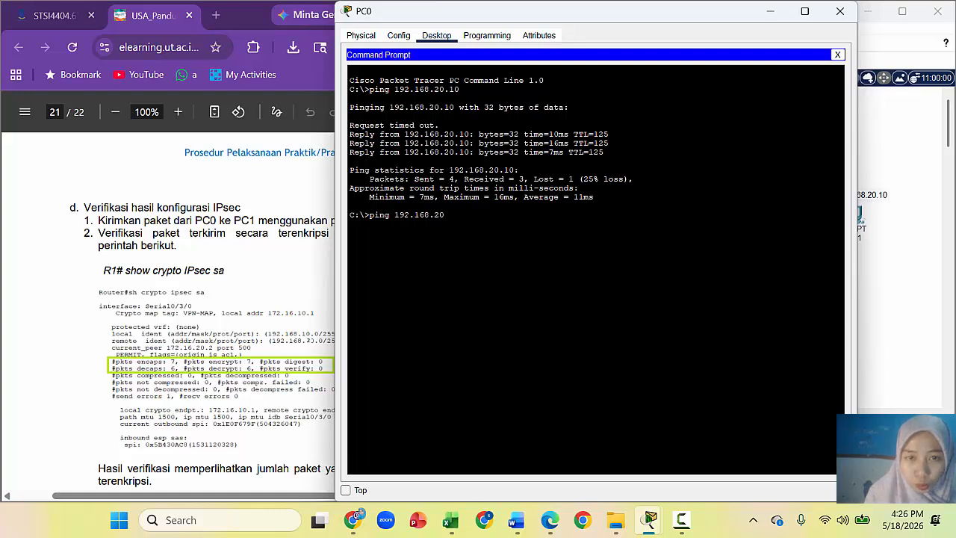
key("Return")
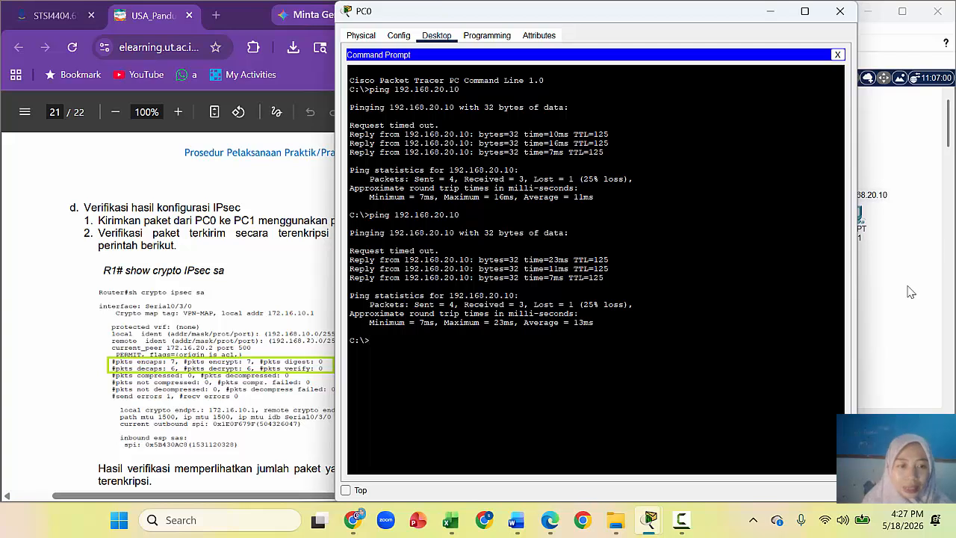
left_click(221, 245)
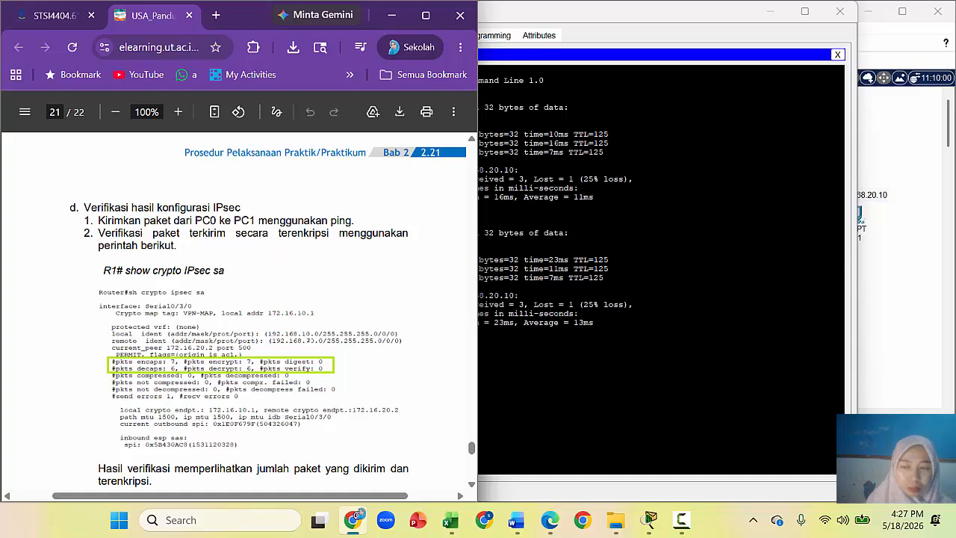
left_click(906, 257)
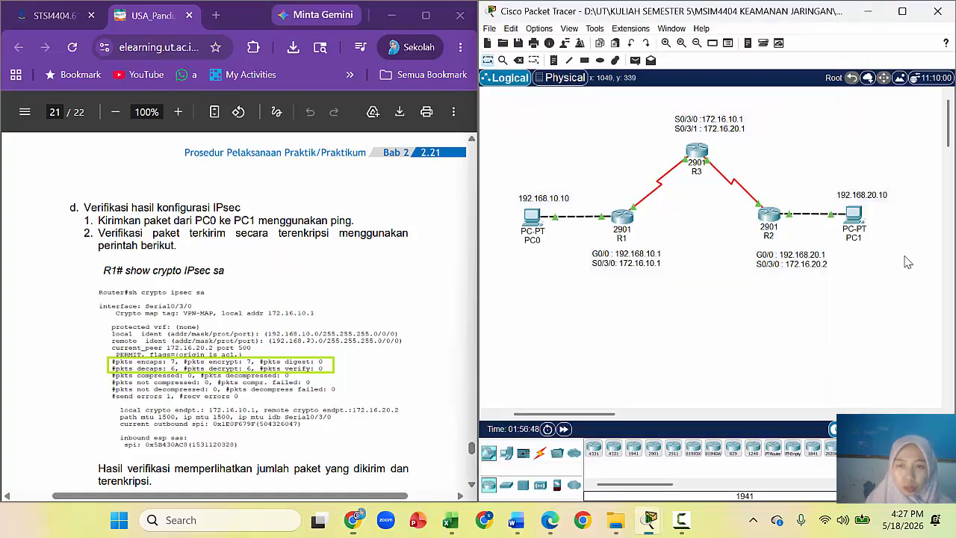
Step: Open R1's CLI and exit configuration mode back to the R1# prompt
left_click(620, 218)
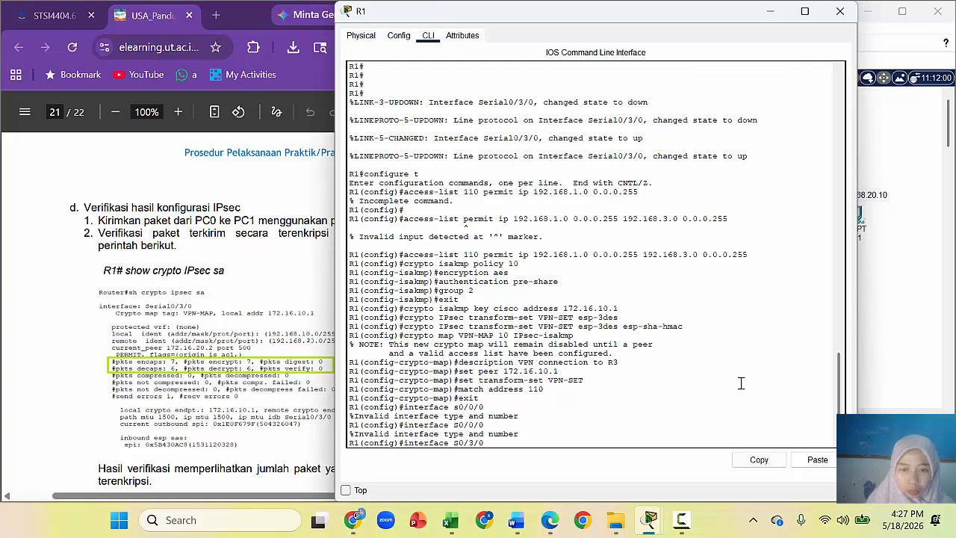
left_click_drag(838, 400, 839, 427)
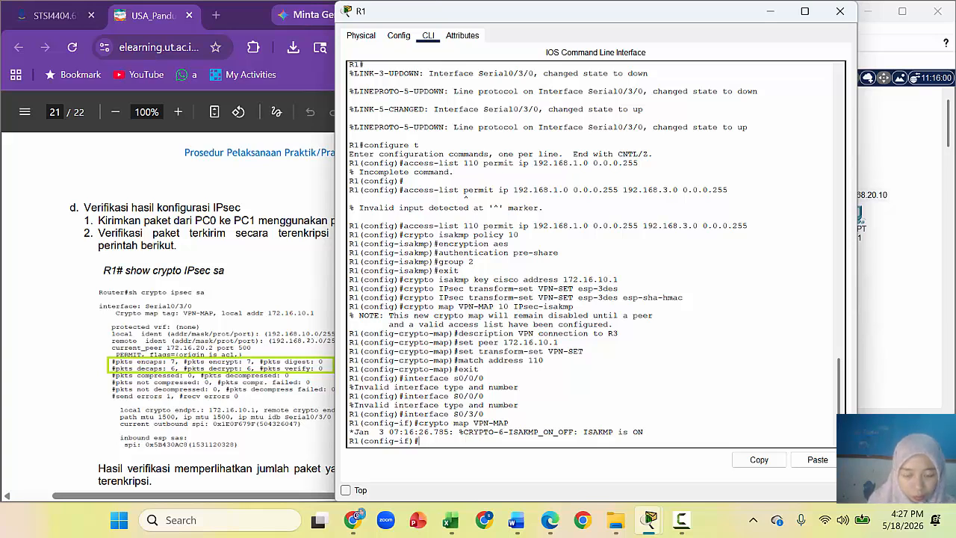
key("Return")
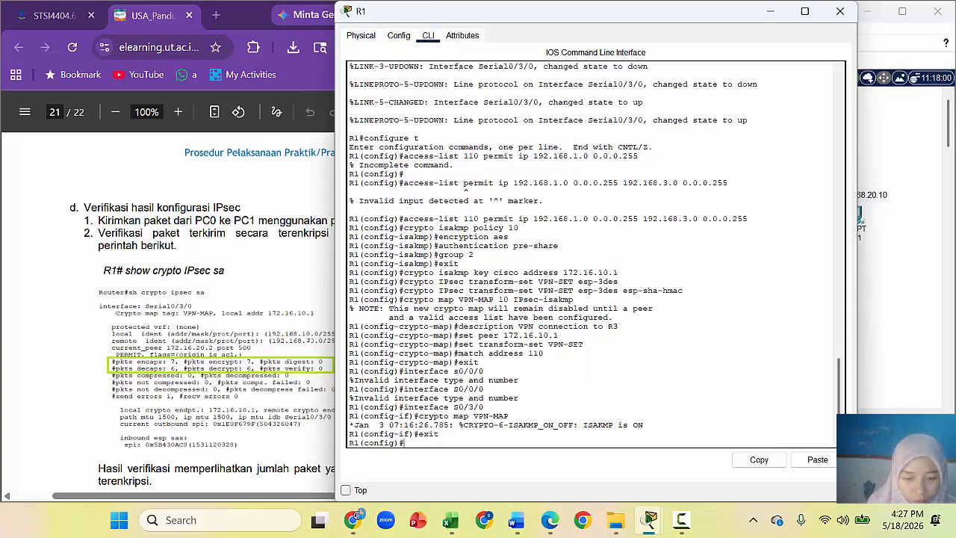
type("ex")
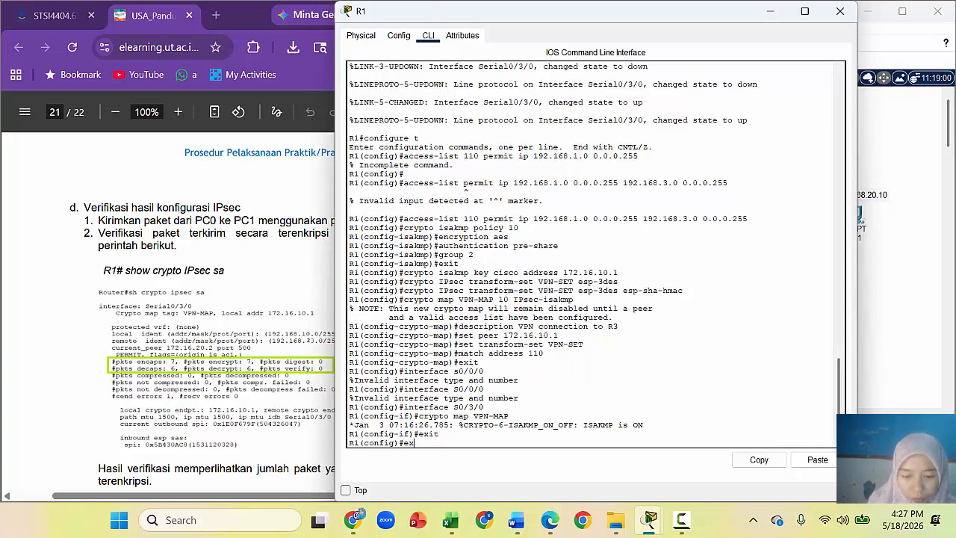
type("it")
key("Return")
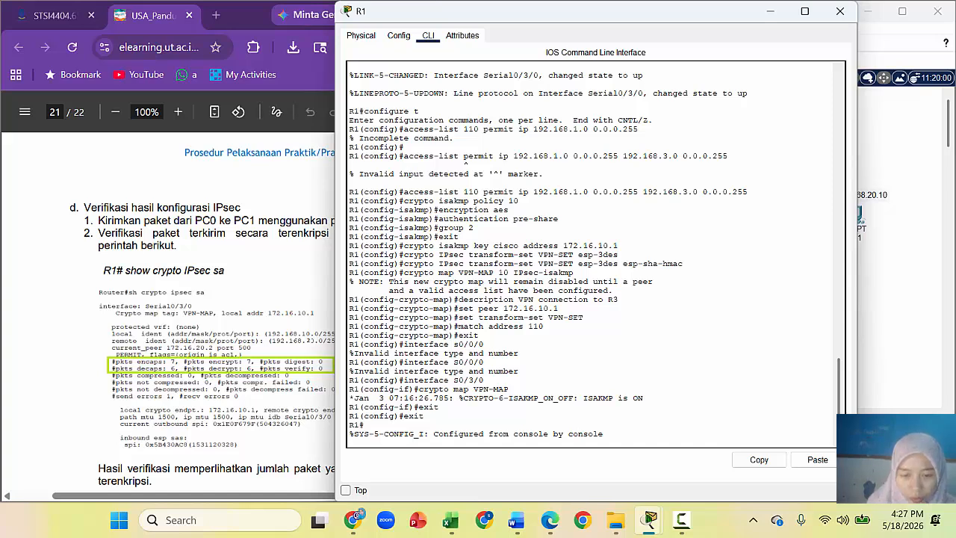
key("Return")
type("show crypto IP")
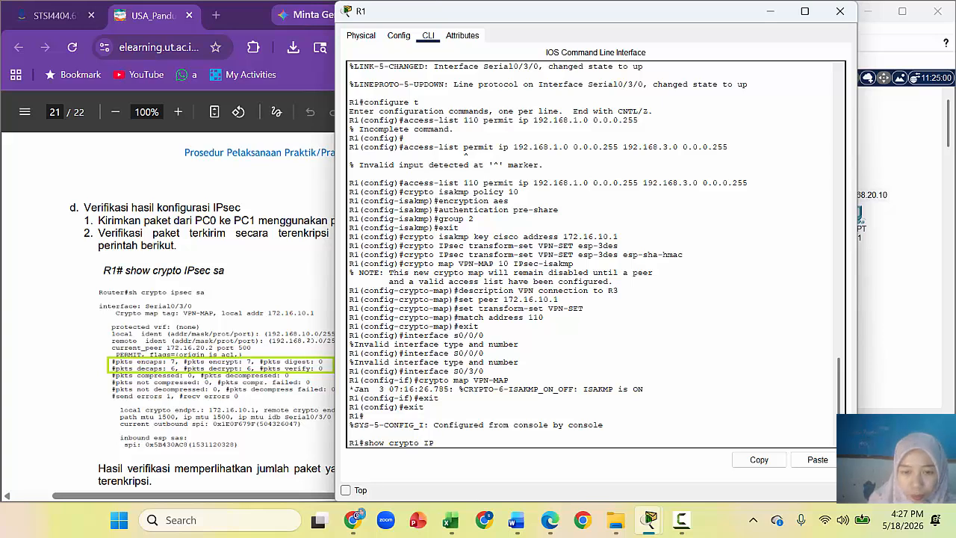
Step: Run 'show crypto IPsec sa' on R1 and highlight the #pkts encaps/decaps counters, both 0
type("se")
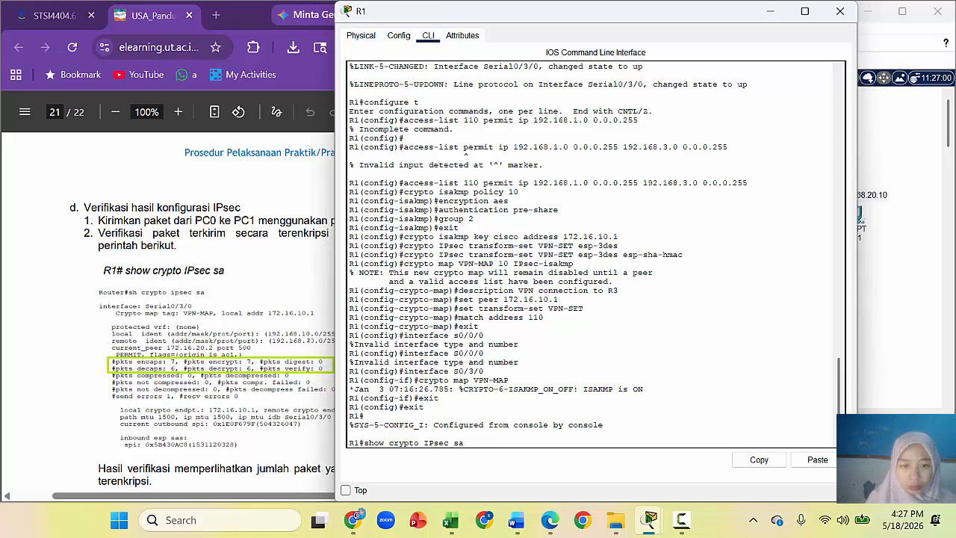
type("c sa")
key("Return")
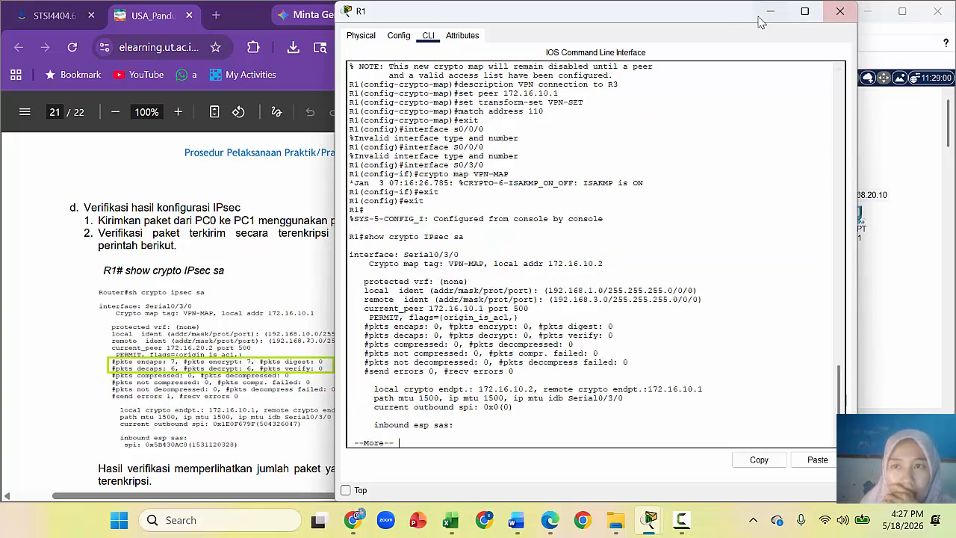
left_click_drag(728, 13, 758, 28)
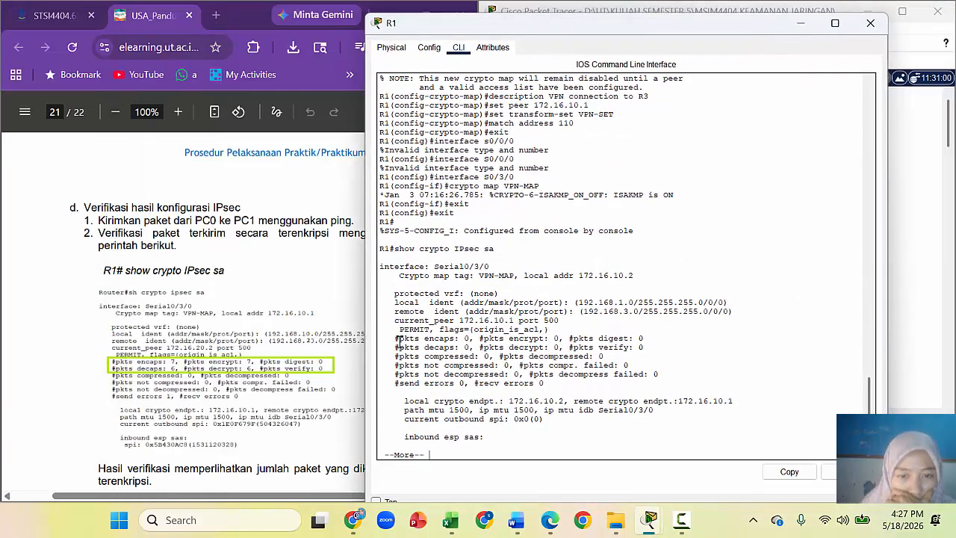
left_click_drag(396, 338, 464, 347)
left_click_drag(527, 347, 663, 349)
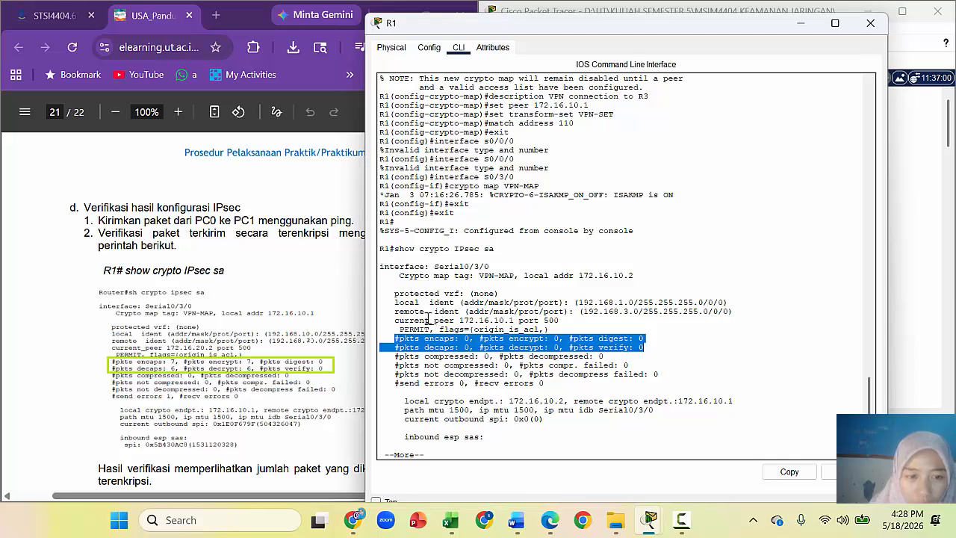
left_click(660, 41)
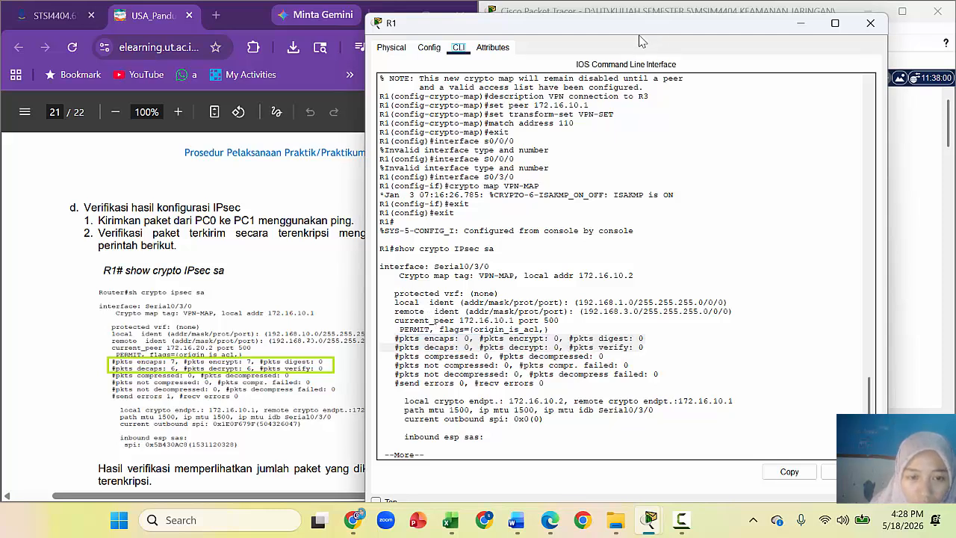
left_click_drag(627, 29, 712, 20)
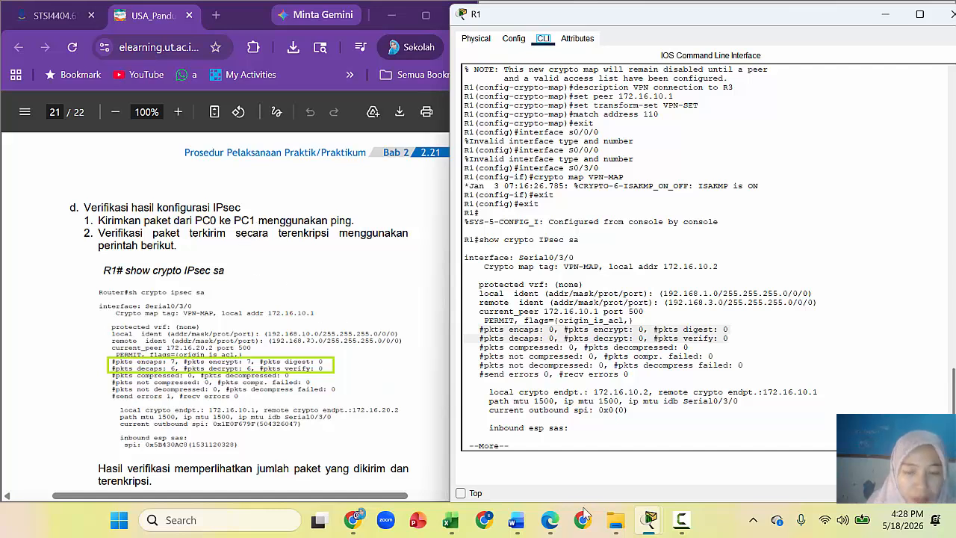
mouse_move(647, 526)
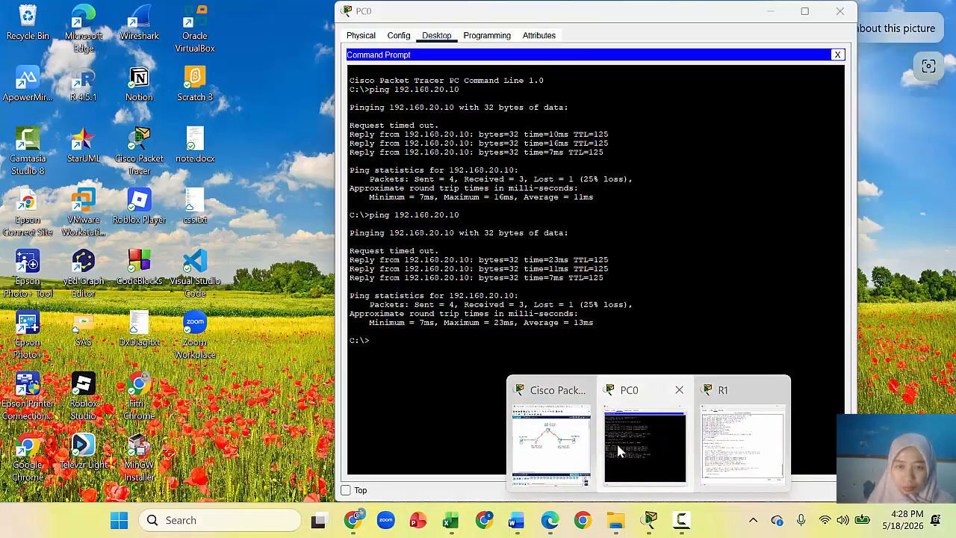
Step: Move R1's console window to the left side beside the network topology
left_click(614, 447)
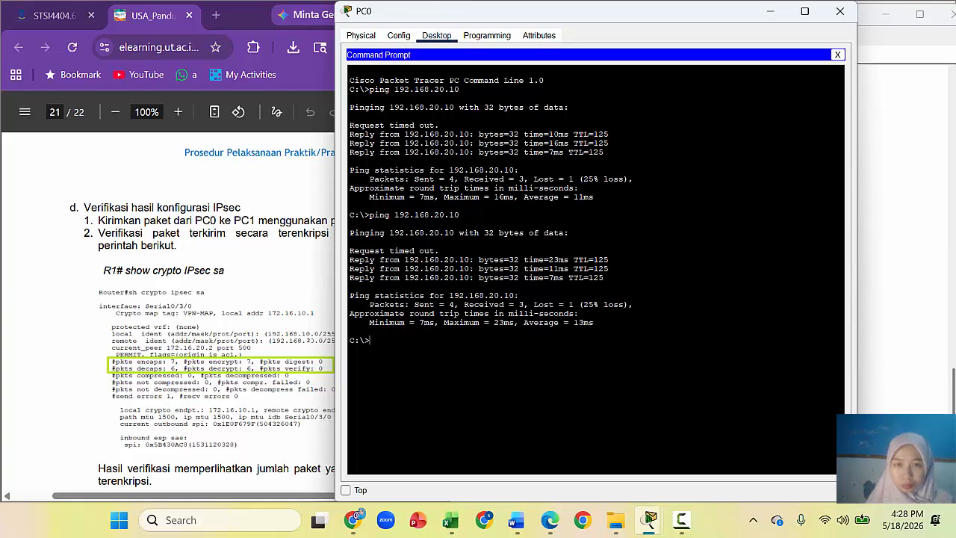
left_click(884, 300)
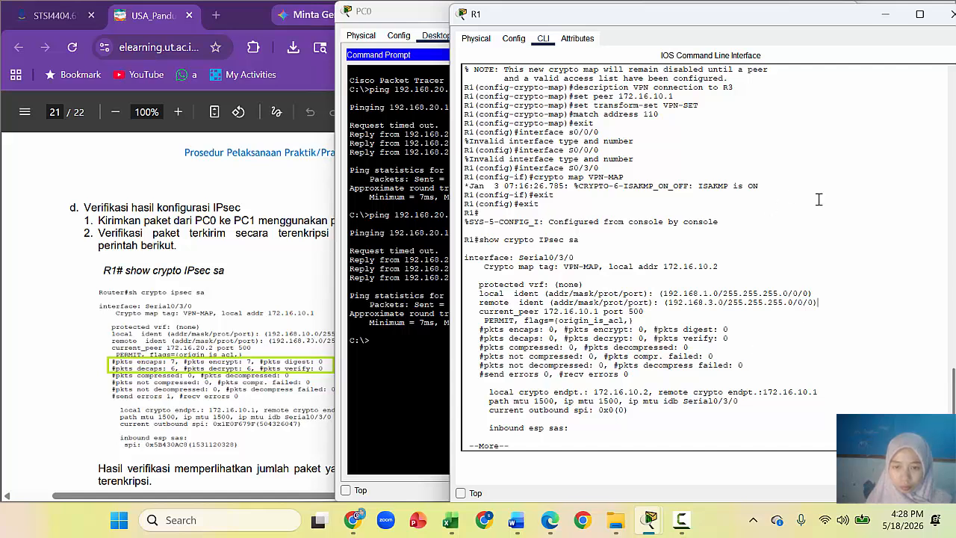
left_click_drag(795, 23, 410, 76)
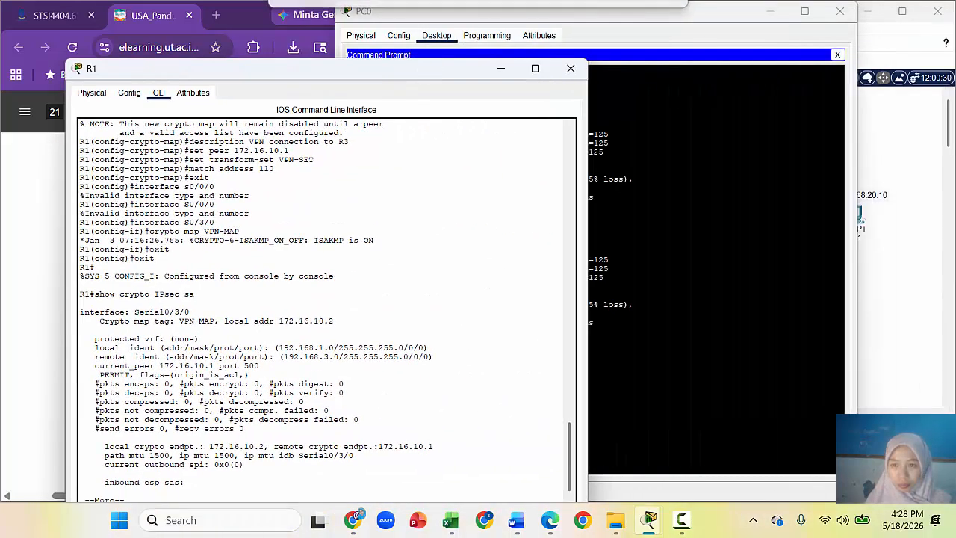
left_click(919, 265)
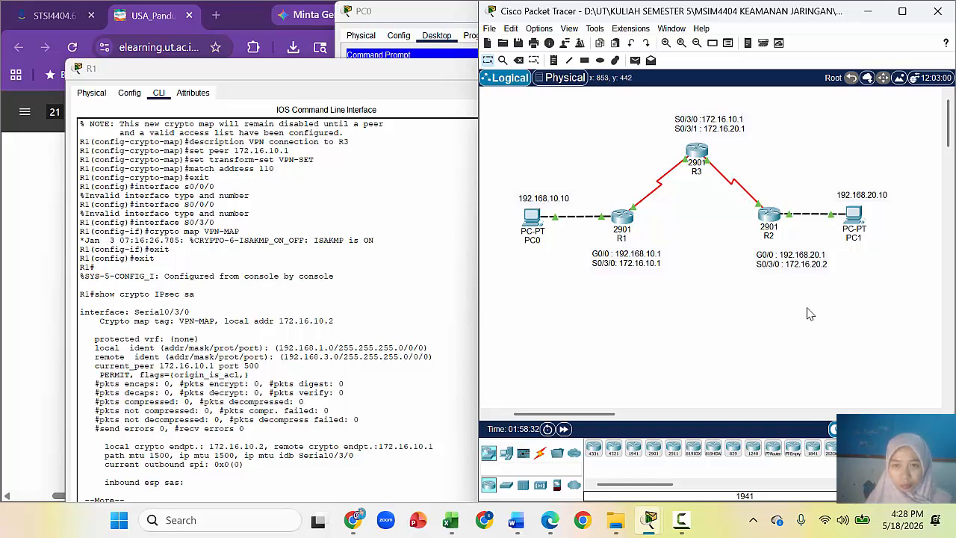
mouse_move(650, 525)
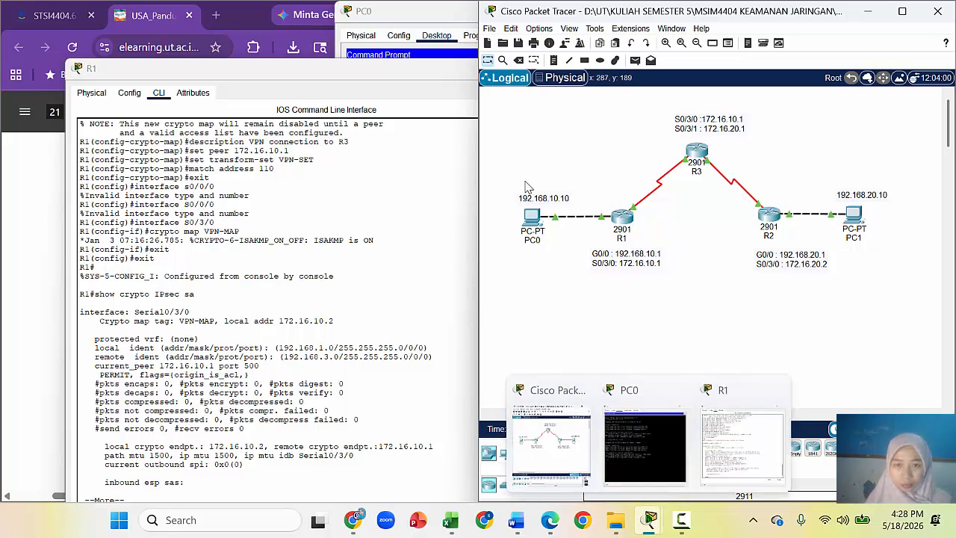
Step: Start a continuous 'ping -t 192.168.20.10' from PC0's command prompt
left_click(649, 452)
left_click(551, 308)
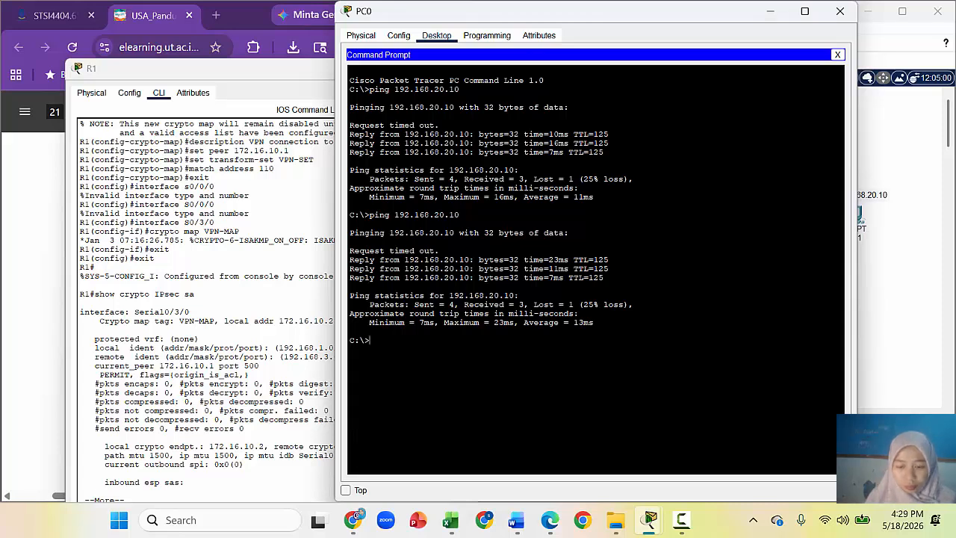
type("ping")
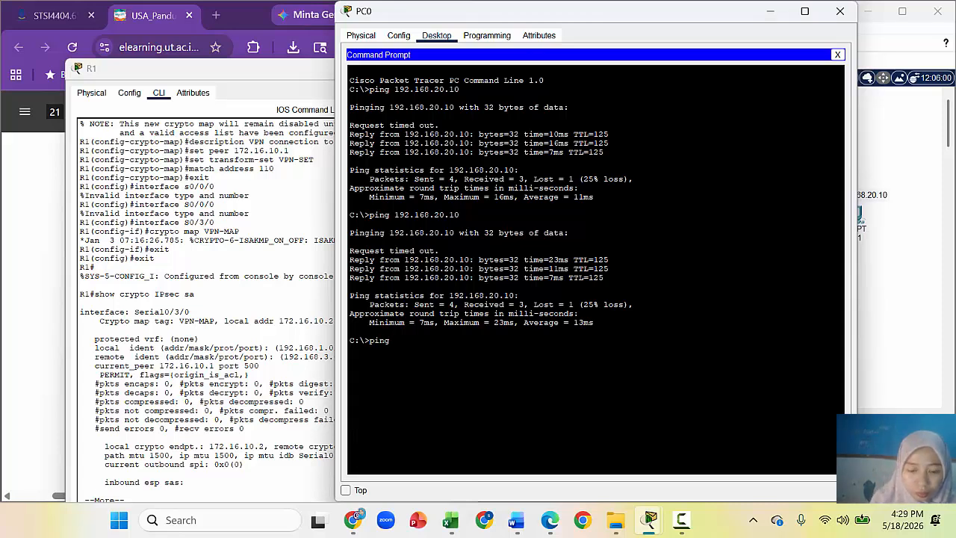
type(" -t 192.168")
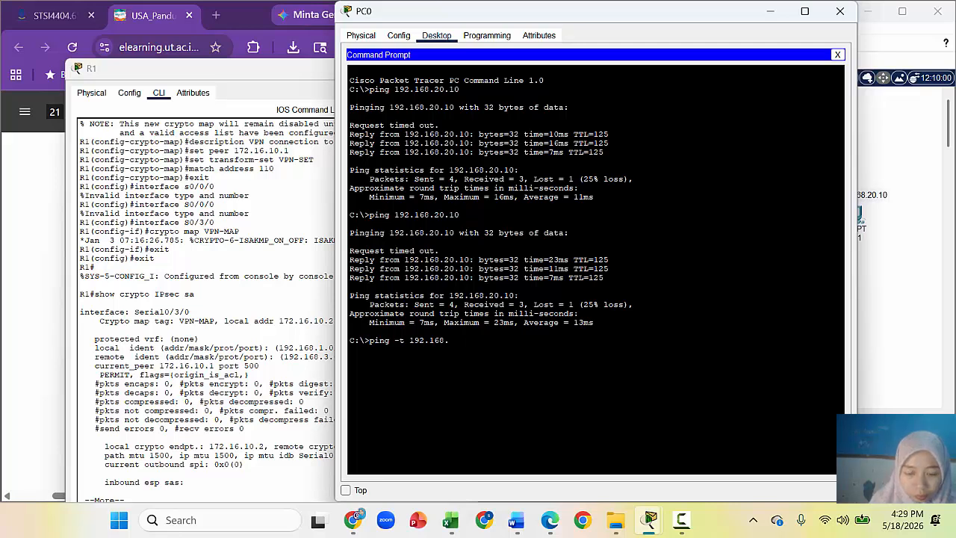
type(".20.10")
key("Return")
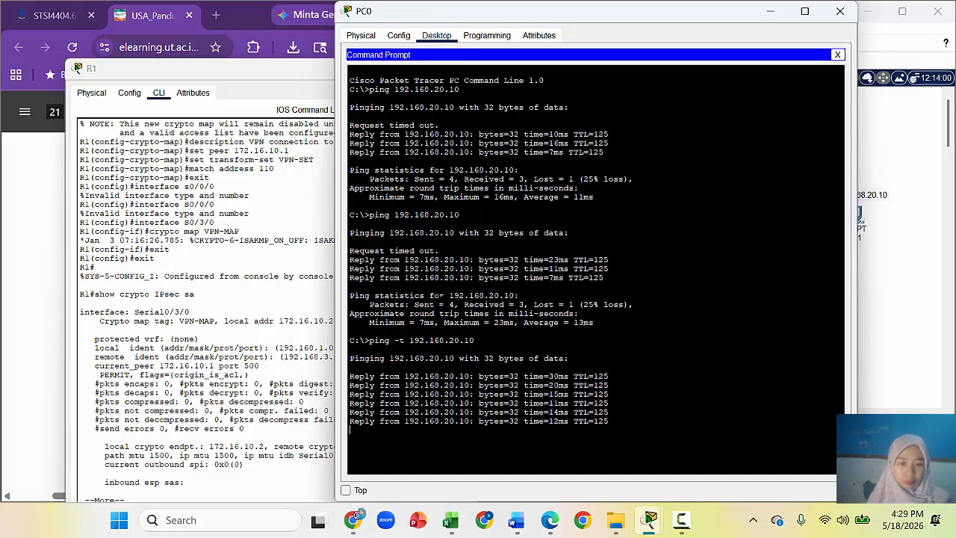
left_click(184, 228)
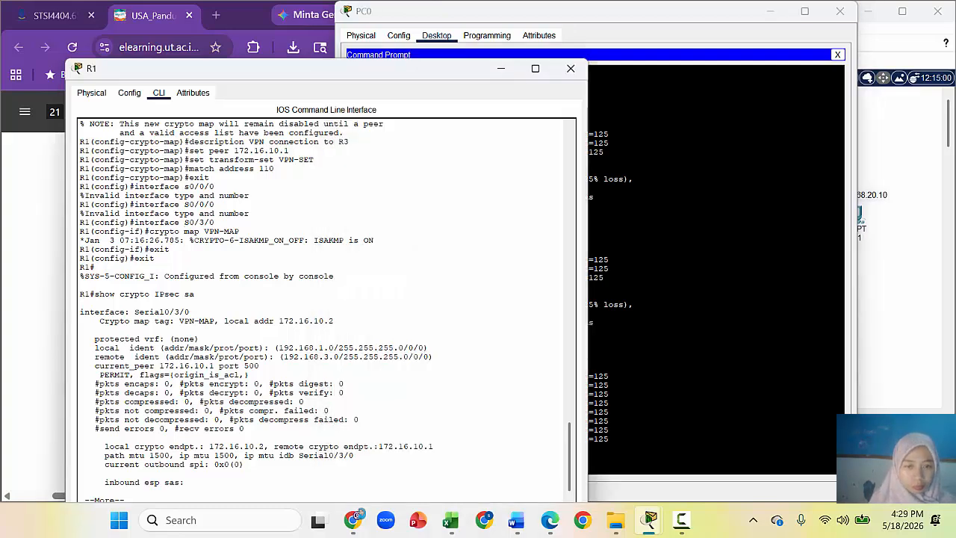
Step: Copy the 'show crypto IPsec sa' command line from R1's console output
left_click_drag(426, 71, 730, 14)
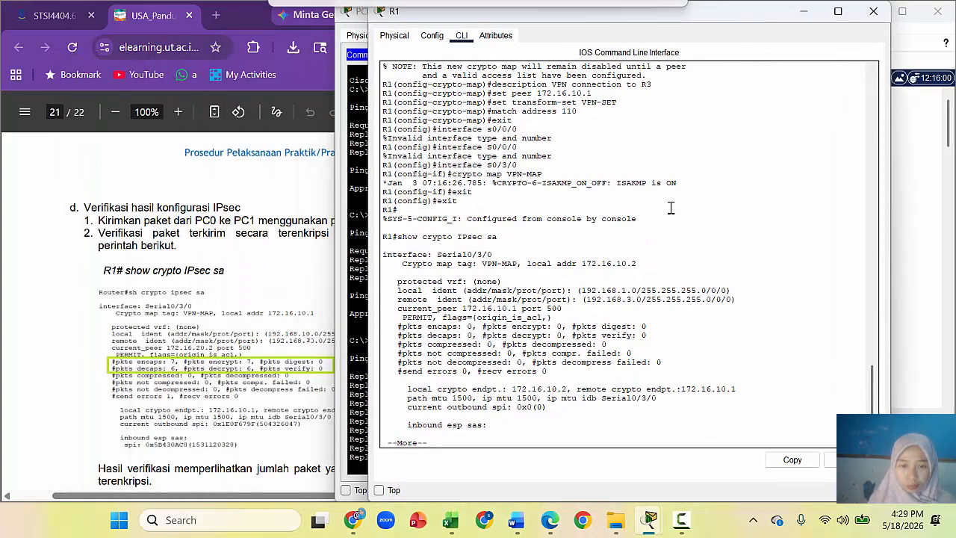
left_click_drag(873, 400, 873, 427)
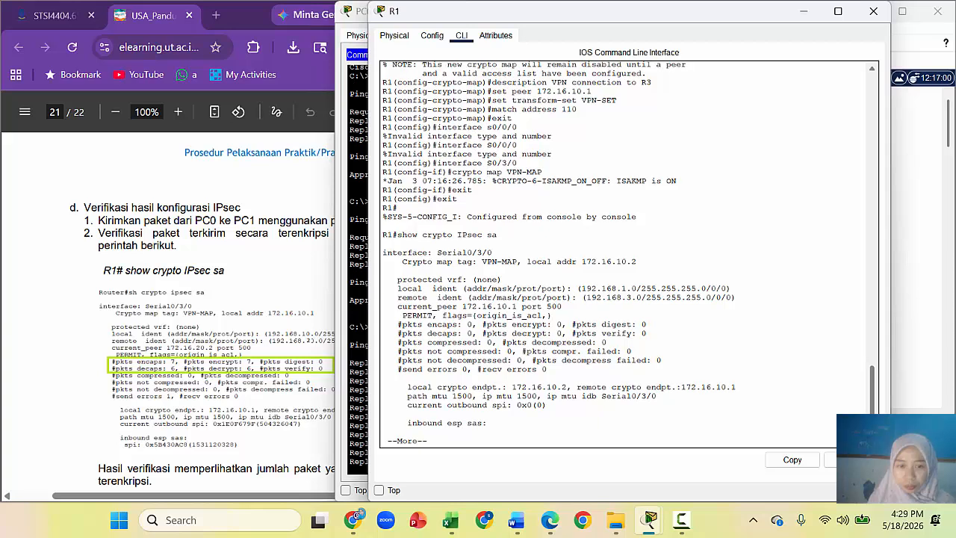
left_click_drag(523, 237, 383, 236)
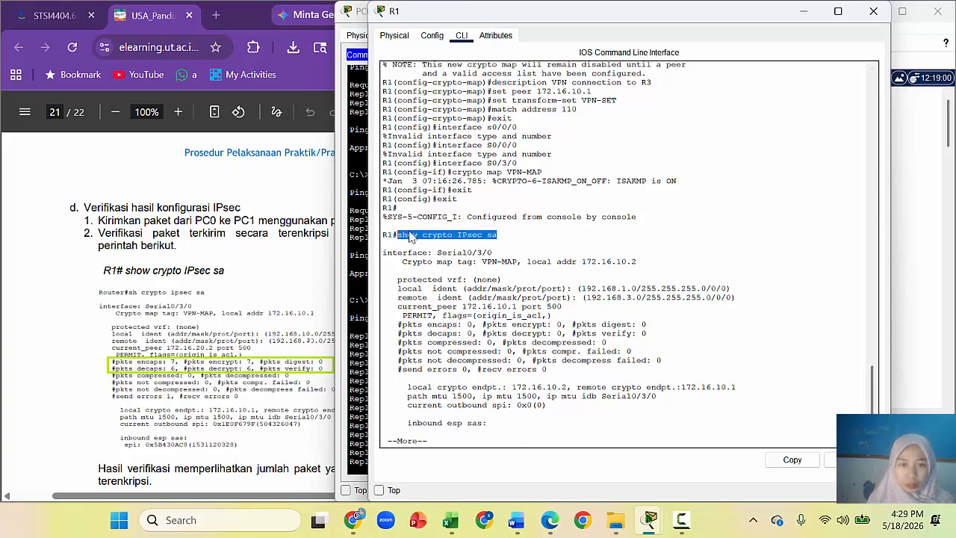
right_click(410, 236)
left_click(440, 240)
left_click(480, 440)
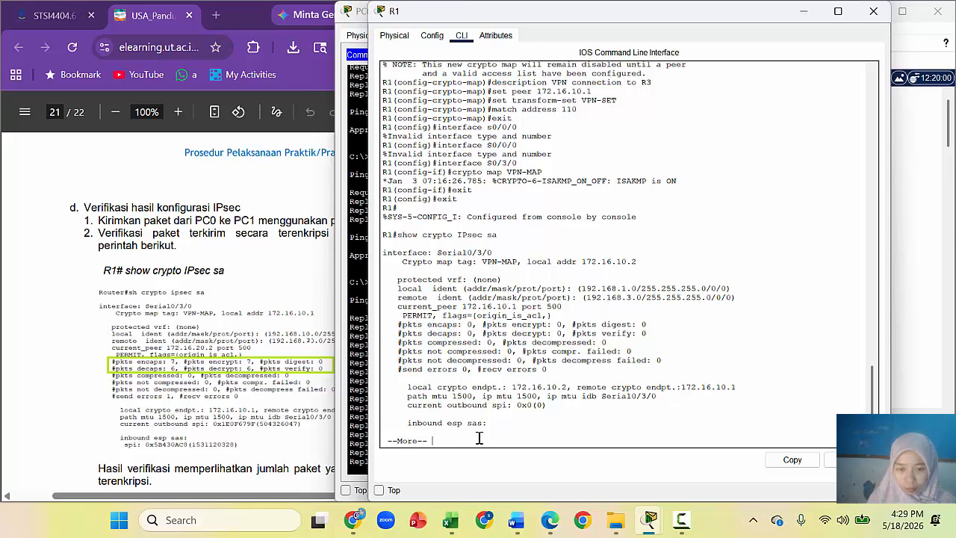
key("Return")
key("Return")
key("Return")
key("Return")
key("Return")
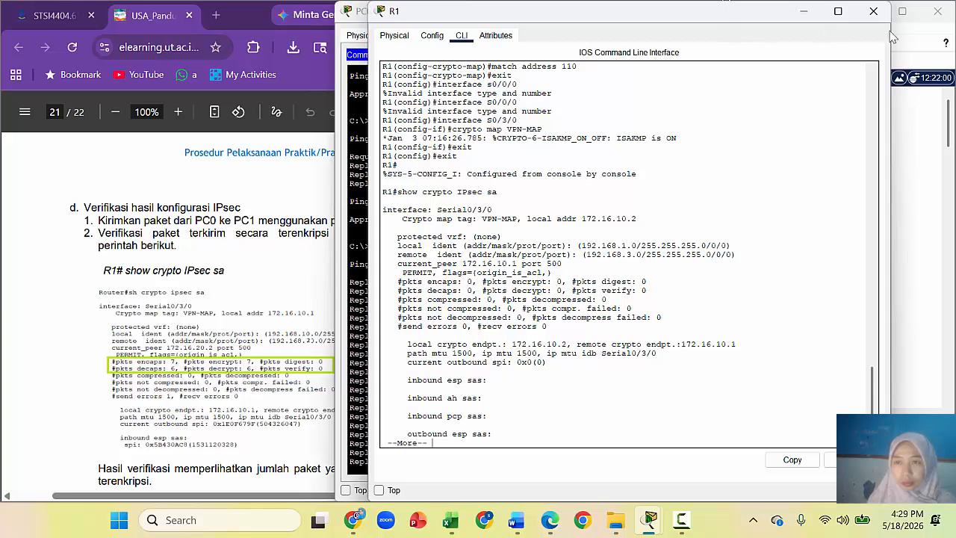
Step: Reopen R1's CLI, paste and run 'show crypto IPsec sa' at the prompt
left_click(873, 11)
left_click(920, 232)
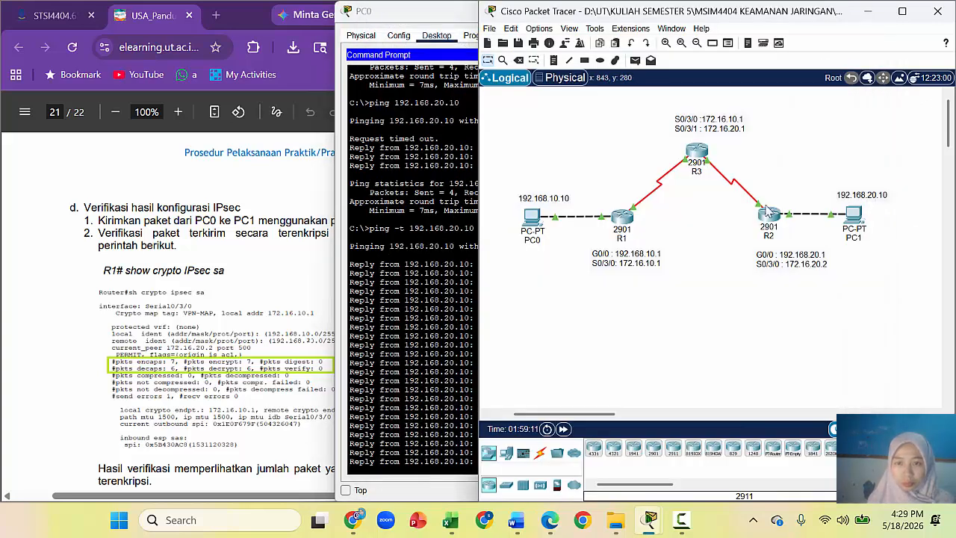
left_click(626, 219)
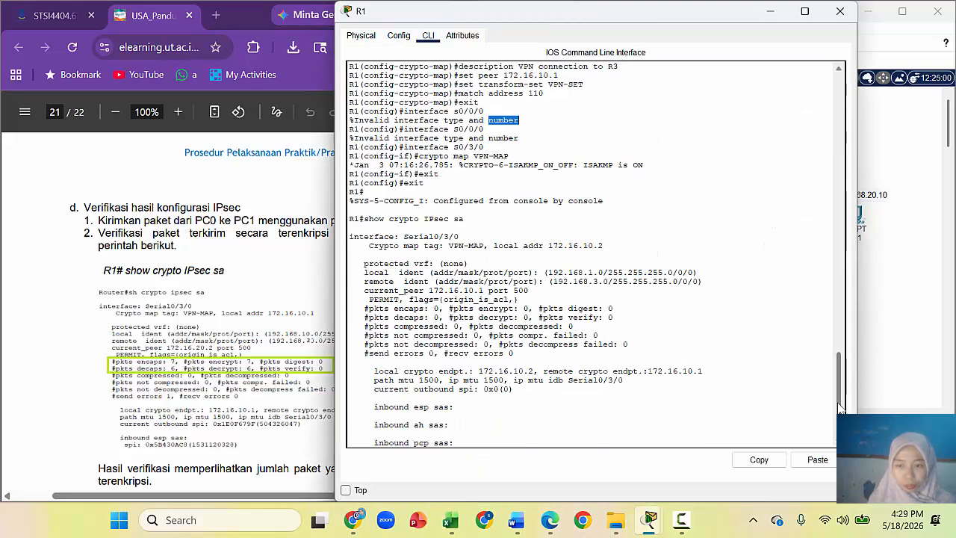
scroll(838, 403, "down", 1)
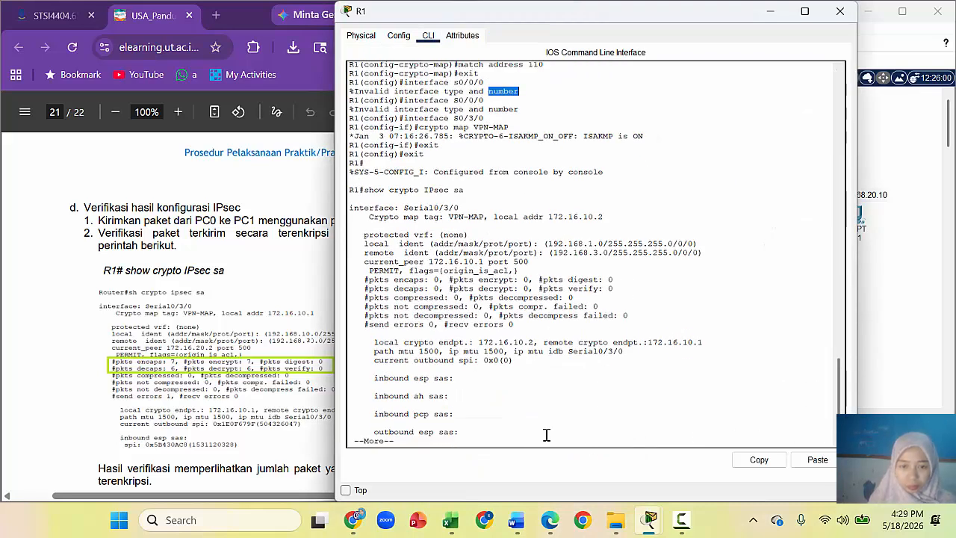
left_click(506, 441)
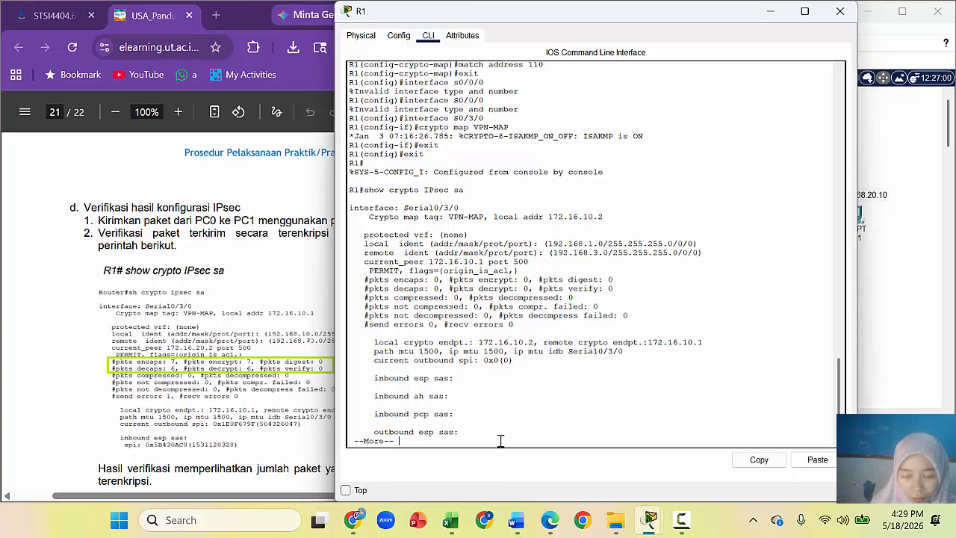
scroll(501, 441, "down", 1)
type("a")
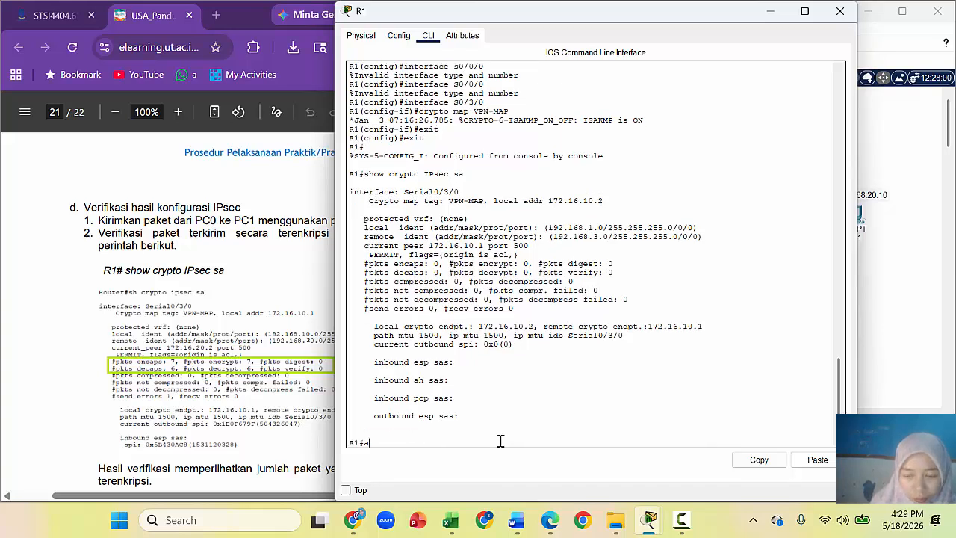
right_click(501, 441)
left_click(527, 462)
key("Return")
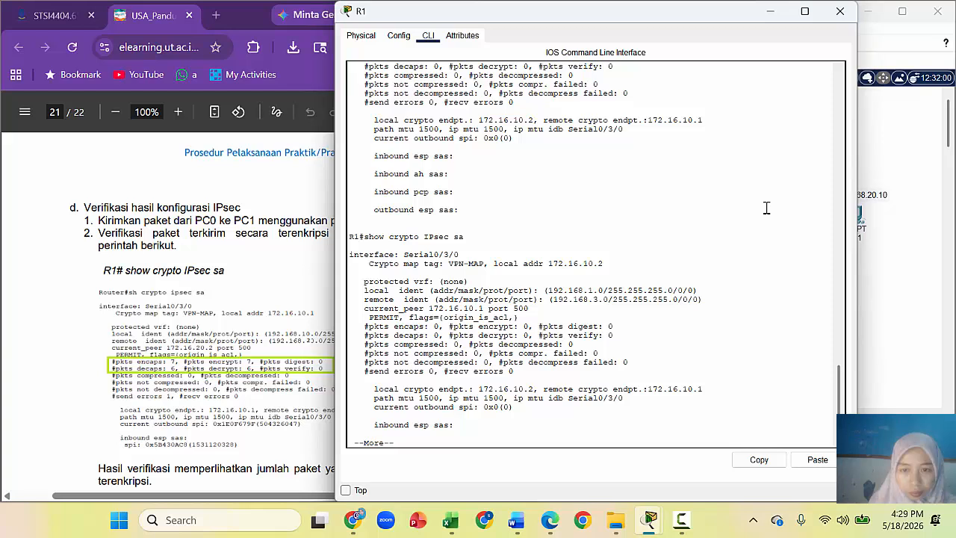
left_click(907, 276)
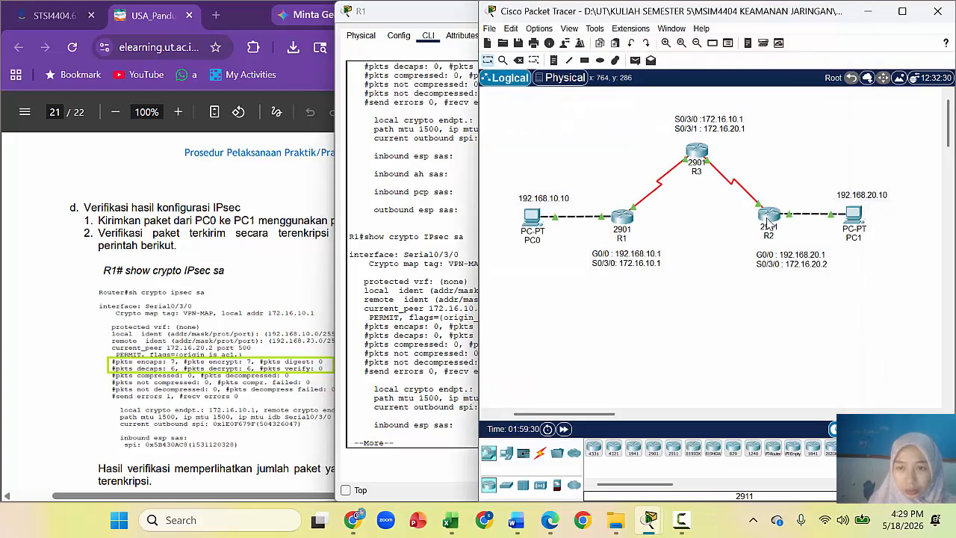
Step: On R3's CLI, exit interface and global configuration modes to the privileged prompt
left_click(696, 155)
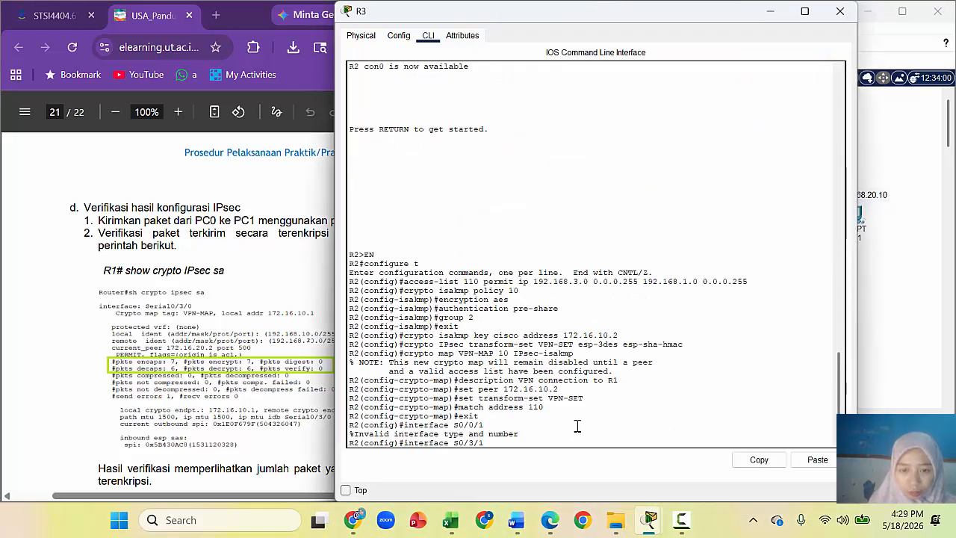
left_click_drag(848, 402, 845, 413)
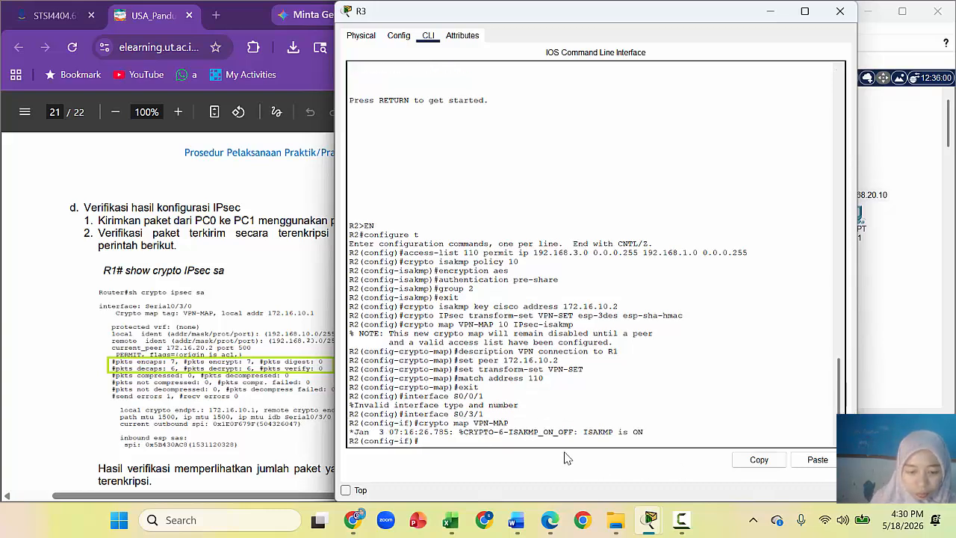
type("exit")
key("Return")
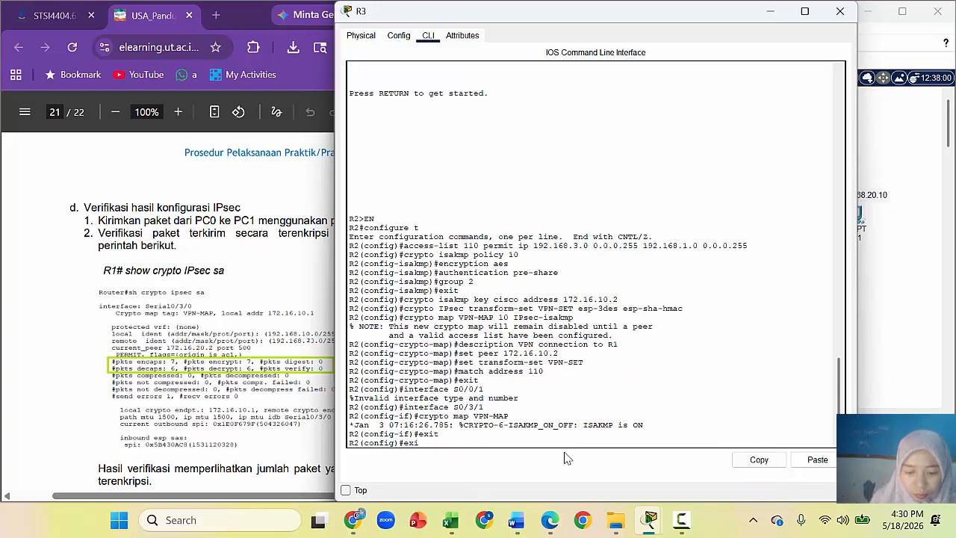
type("exit")
key("Return")
Step: Paste and run 'show crypto IPsec sa' on R3
key("Return")
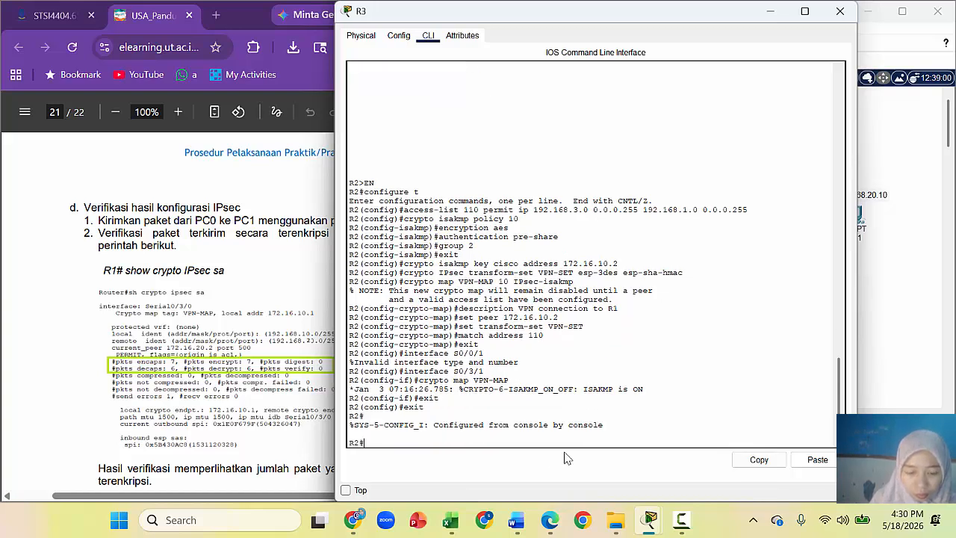
right_click(524, 444)
left_click(552, 468)
key("Return")
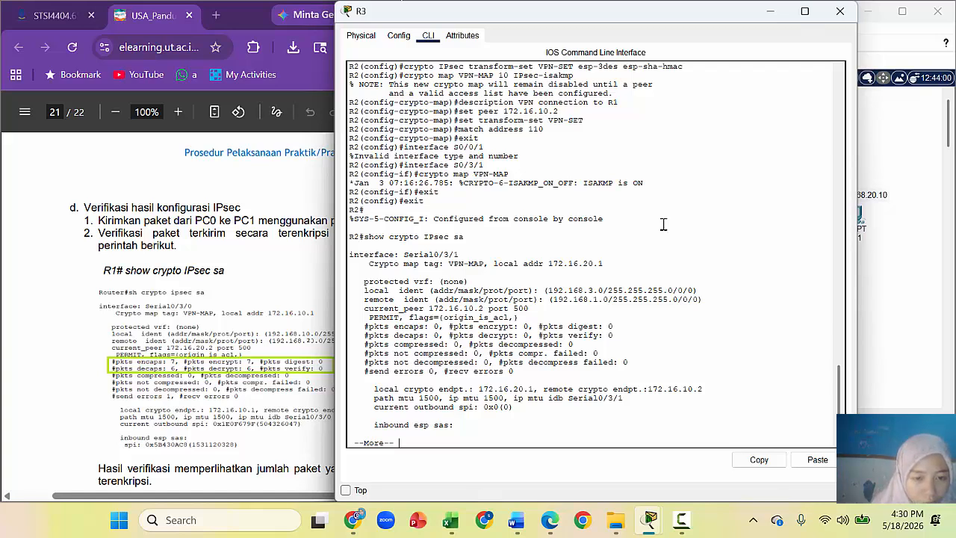
left_click(911, 325)
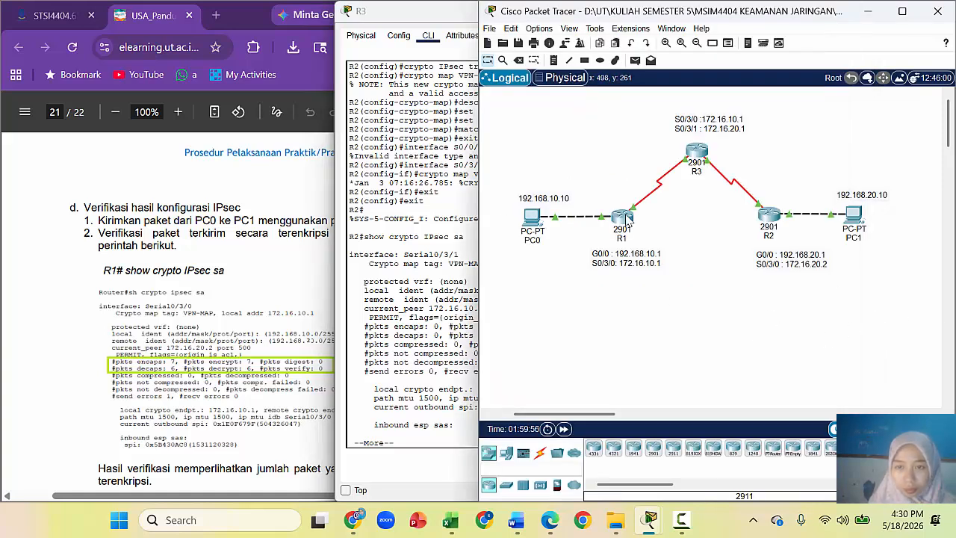
left_click(624, 219)
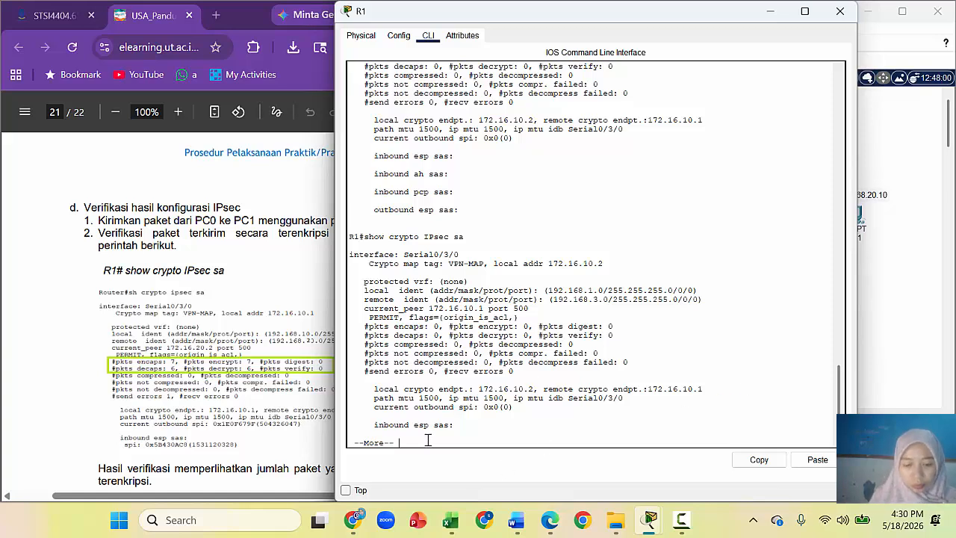
Step: Stop R1's pager, then copy, paste and rerun 'show crypto IPsec sa' on R1
key("ctrl+c")
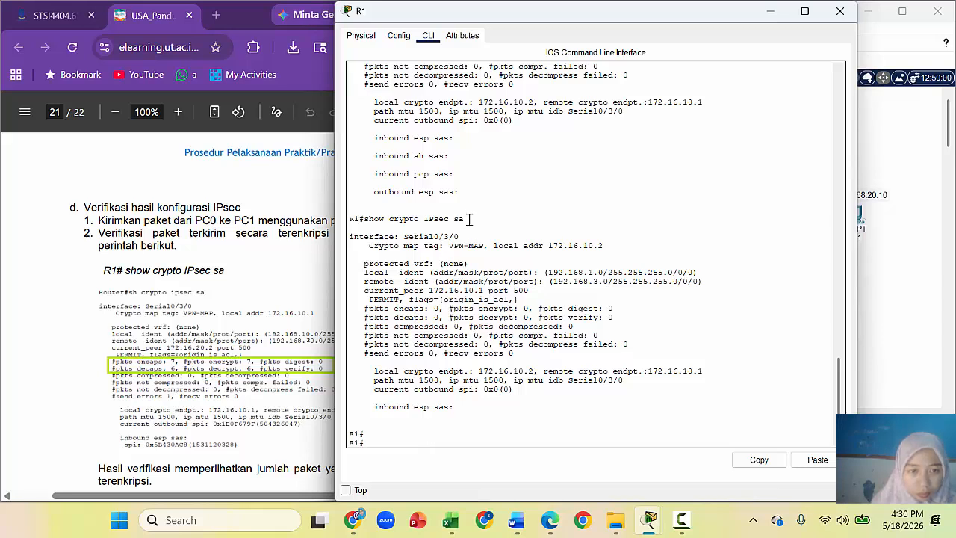
left_click_drag(471, 214, 369, 223)
left_click(376, 215)
mouse_move(369, 217)
left_mouse_down()
mouse_move(473, 214)
mouse_move(368, 220)
left_mouse_up()
right_click(418, 223)
left_click(473, 220)
right_click(379, 219)
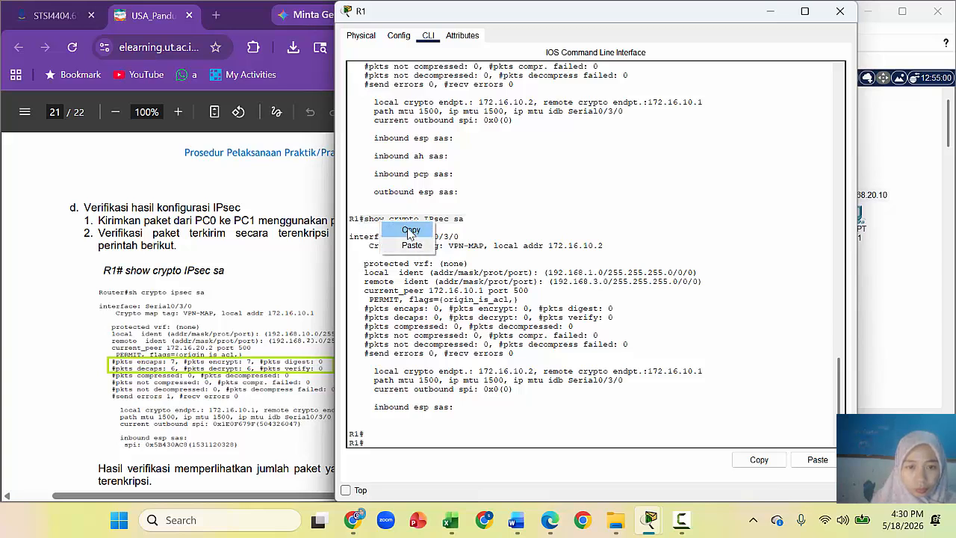
left_click(409, 228)
left_click(384, 438)
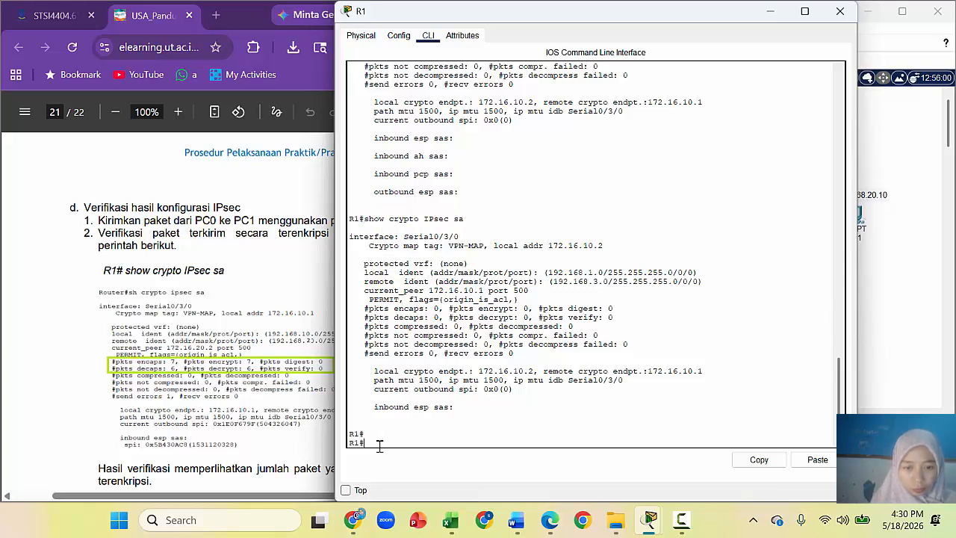
right_click(379, 445)
left_click(396, 472)
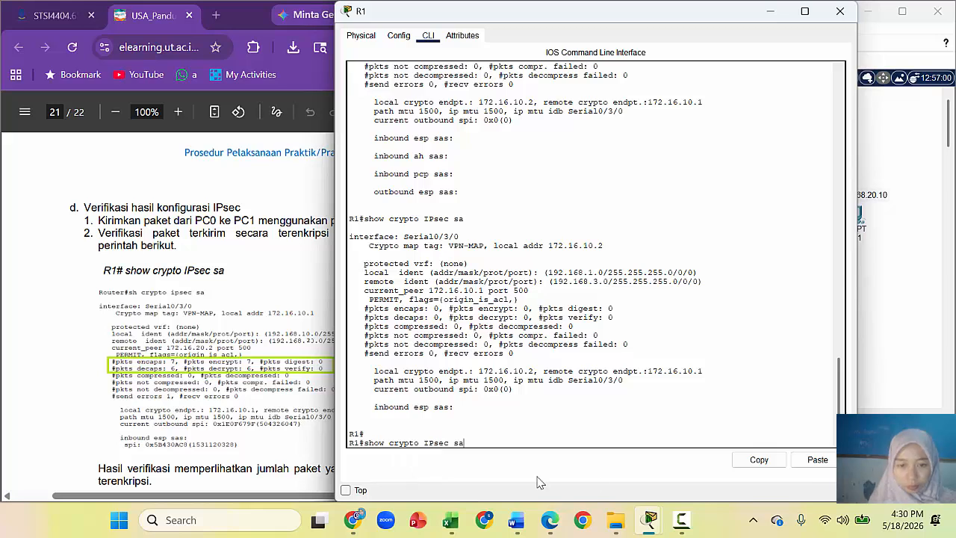
key("Return")
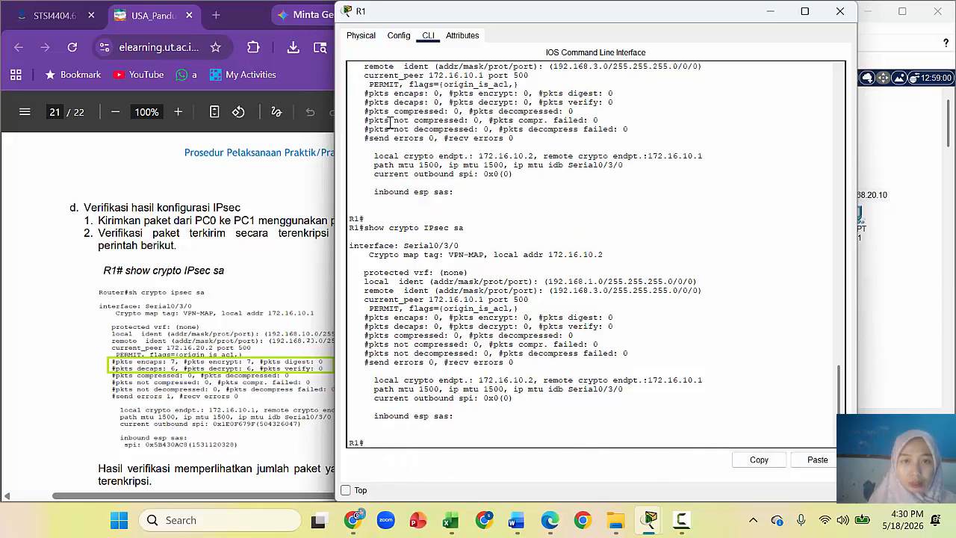
Step: Resize R1's window and snip a screenshot of its IPsec SA output
left_click_drag(342, 2, 757, 39)
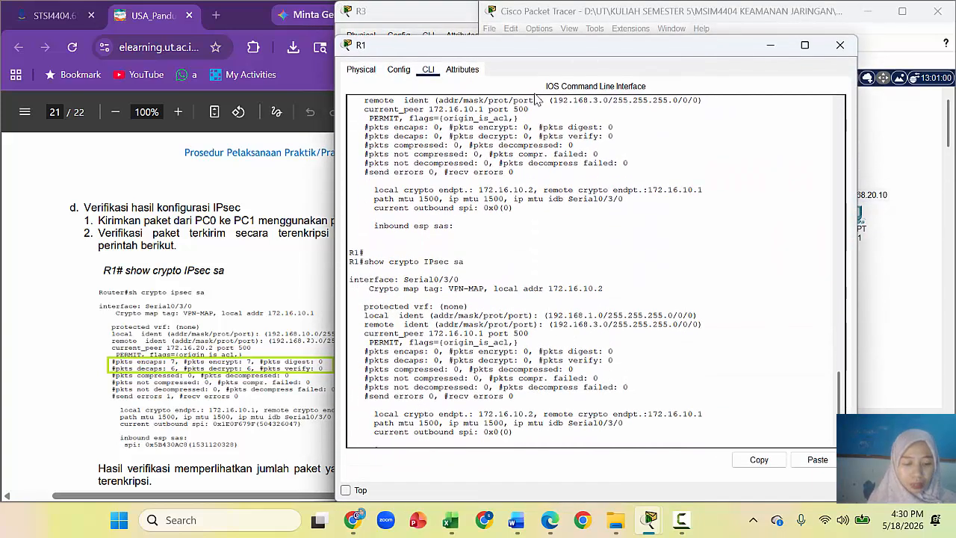
key("super+shift+s")
left_click_drag(343, 45, 847, 496)
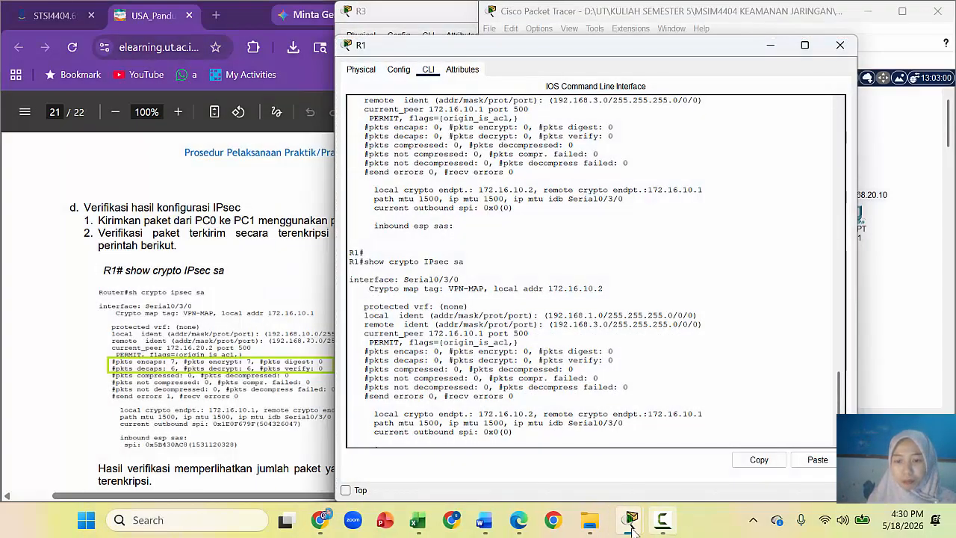
Step: Paste the R1 IPsec SA screenshot at the end of the Word report, on new page 8
left_click(515, 522)
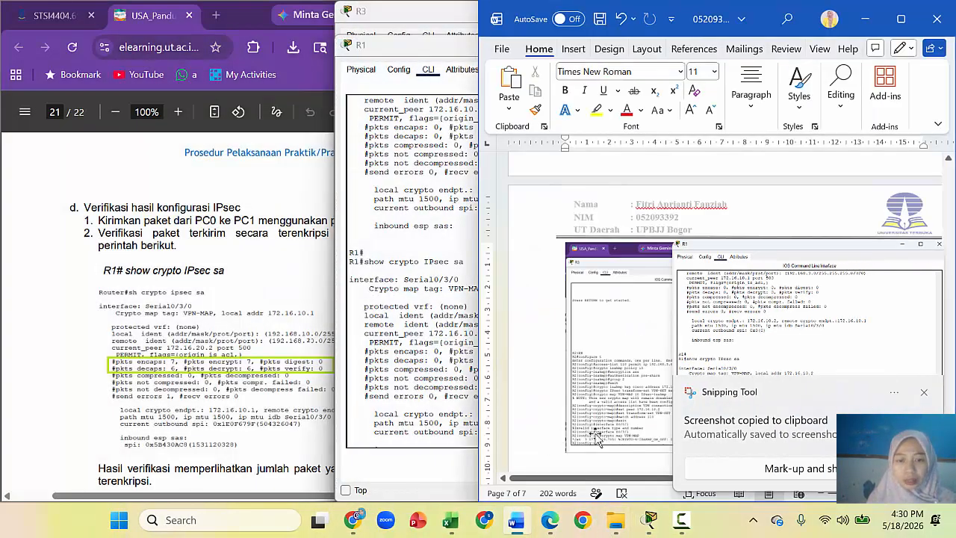
left_click(923, 393)
scroll(693, 232, "down", 5)
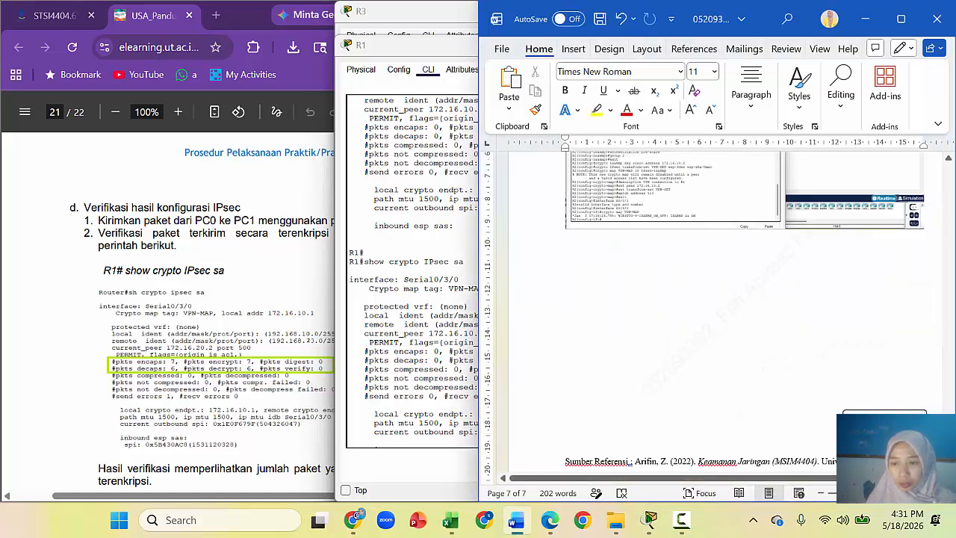
key("ctrl+v")
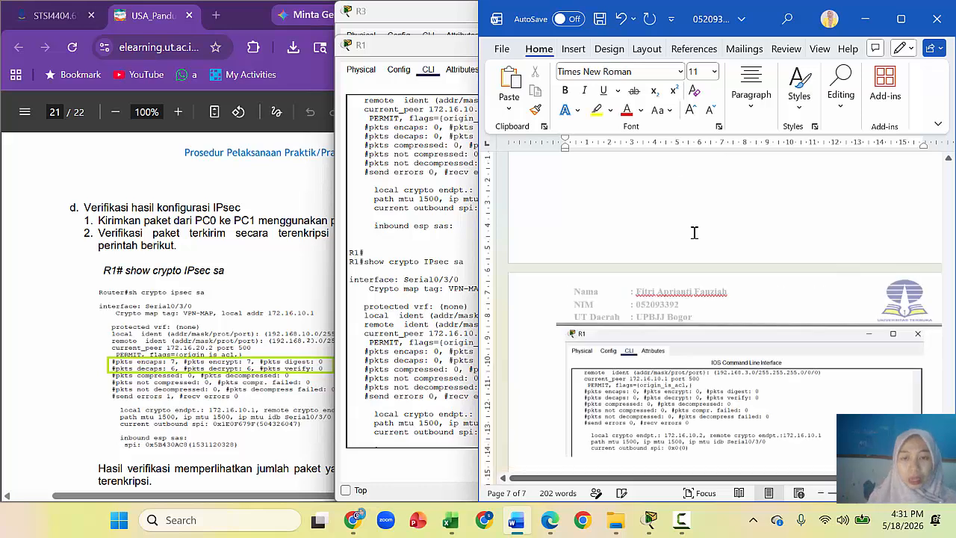